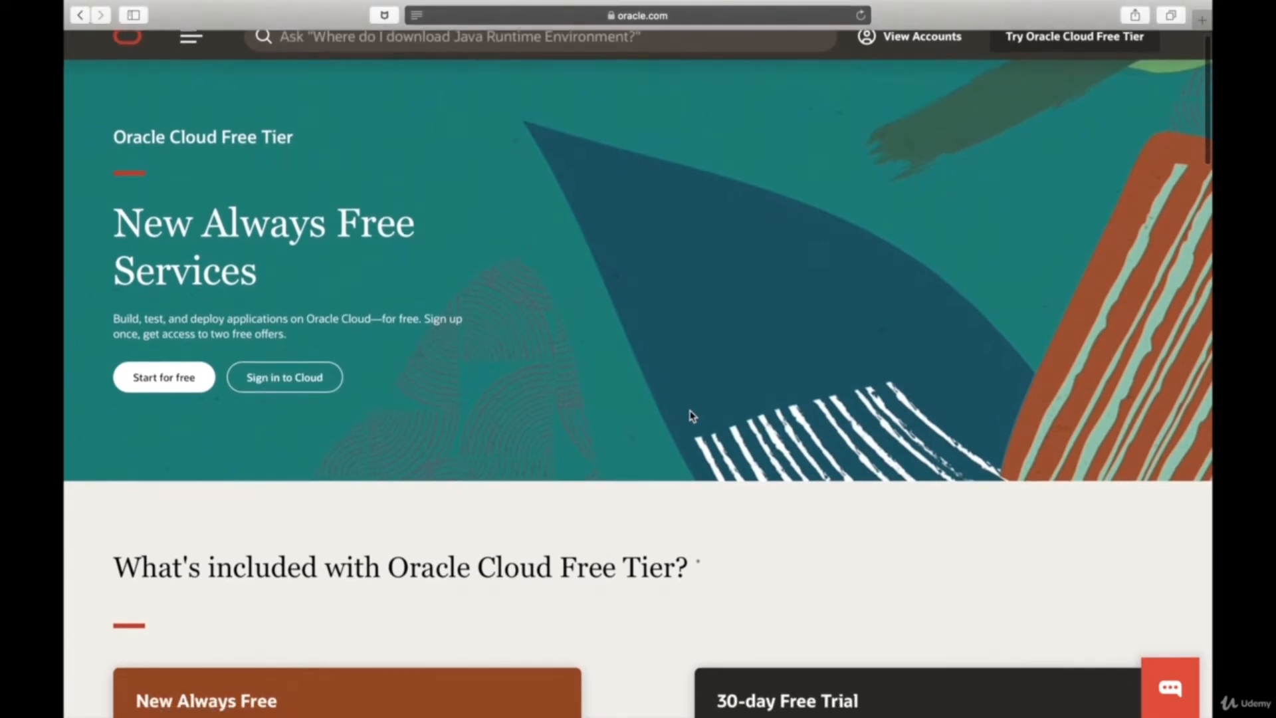
pyautogui.scroll(-3, 691, 415)
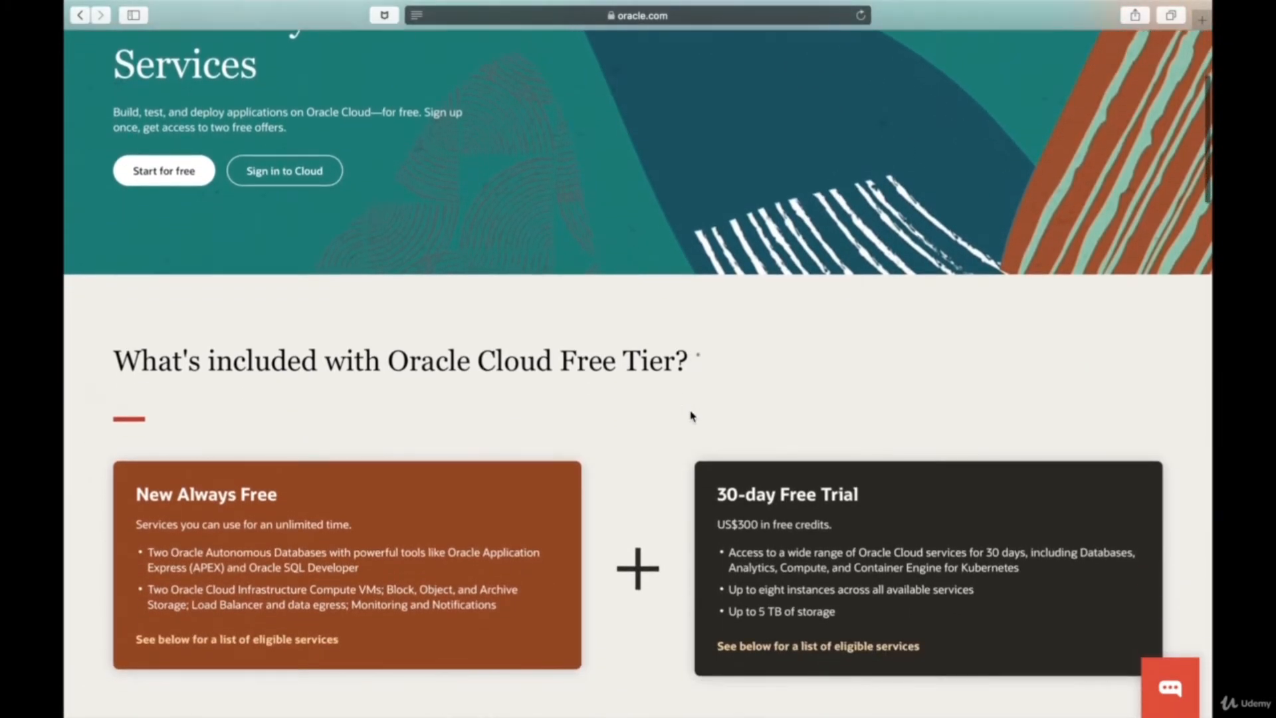
# Return to the top of the Free Tier page and choose 'Start for free'
pyautogui.scroll(1, 692, 416)
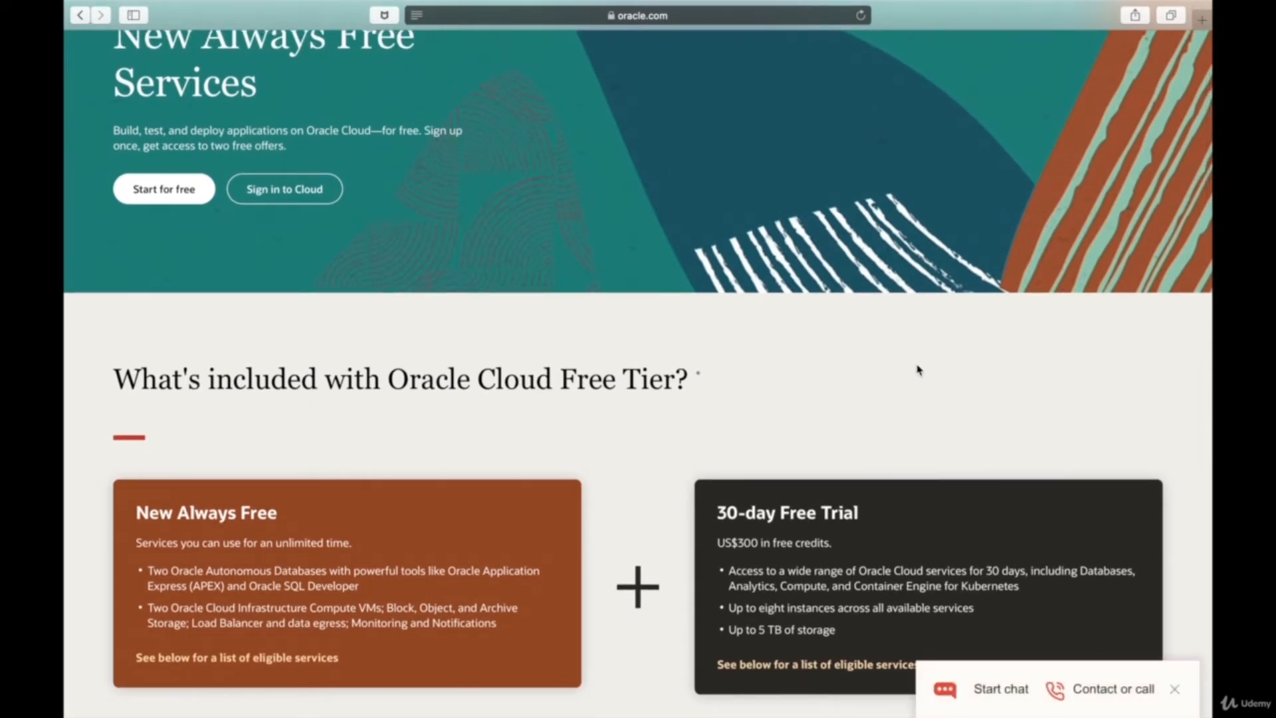
pyautogui.scroll(5, 917, 370)
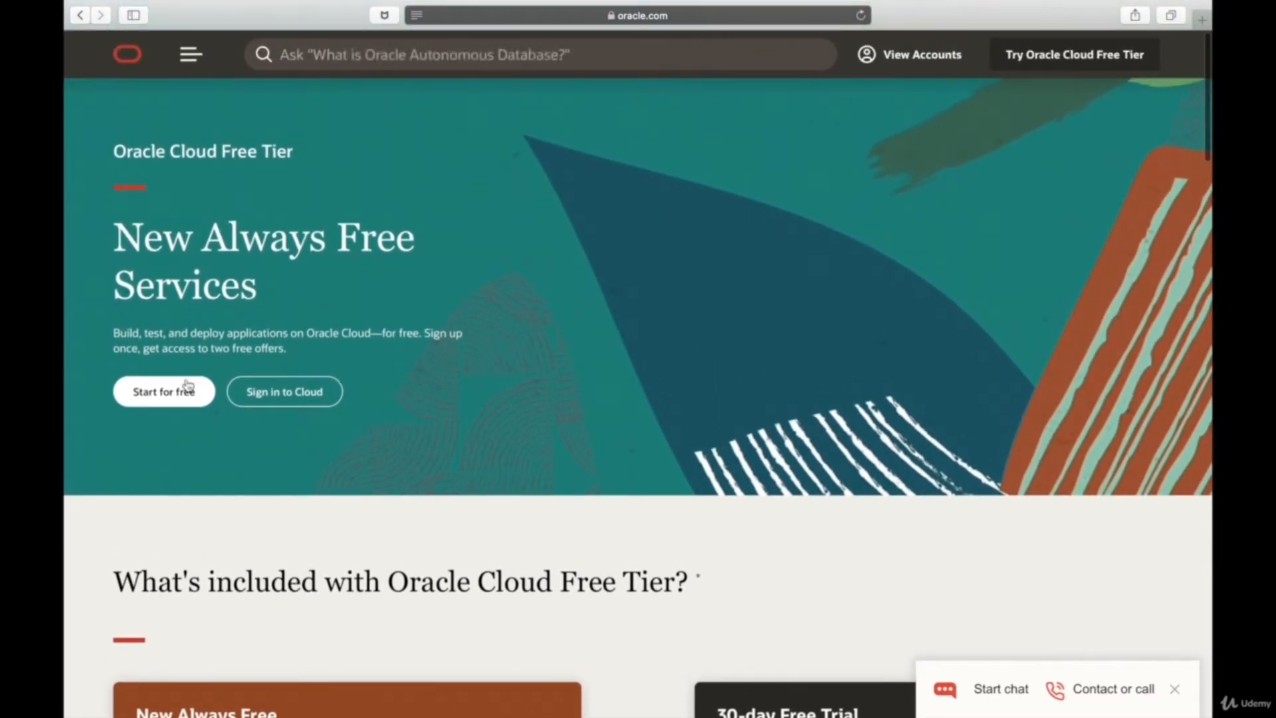
pyautogui.click(155, 395)
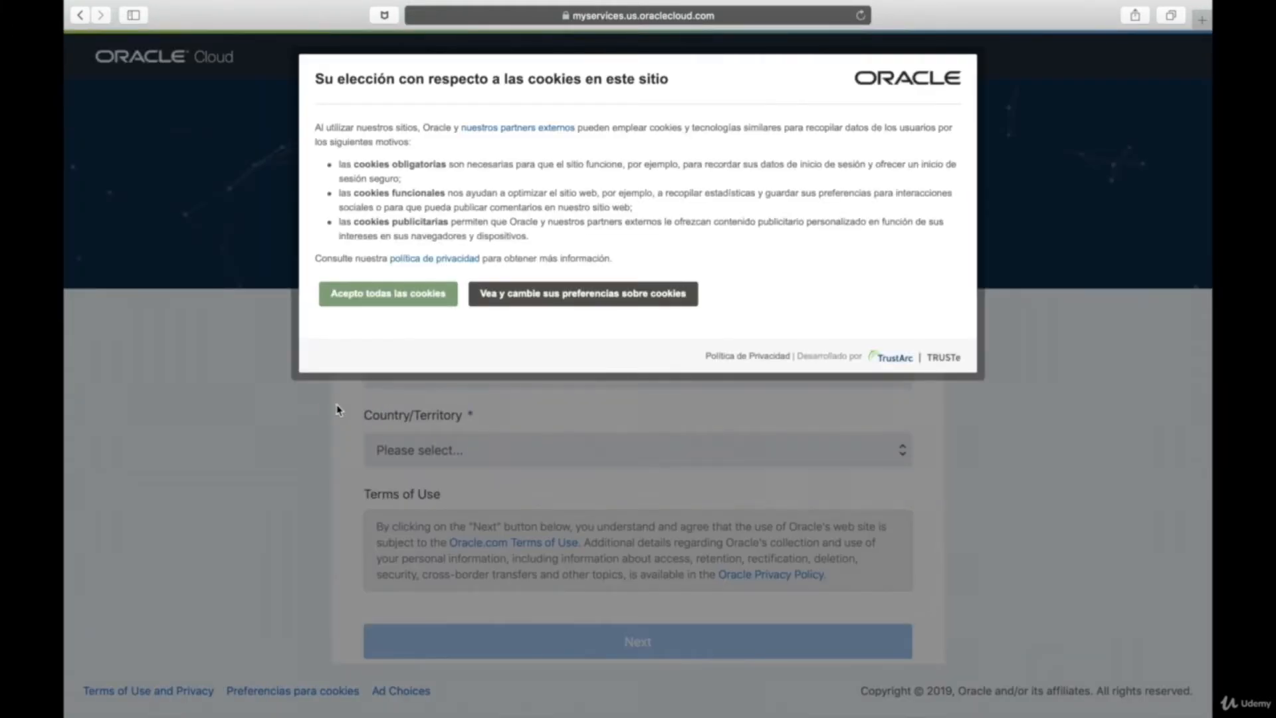
# Accept all cookies and enter the account e-mail address
pyautogui.click(405, 300)
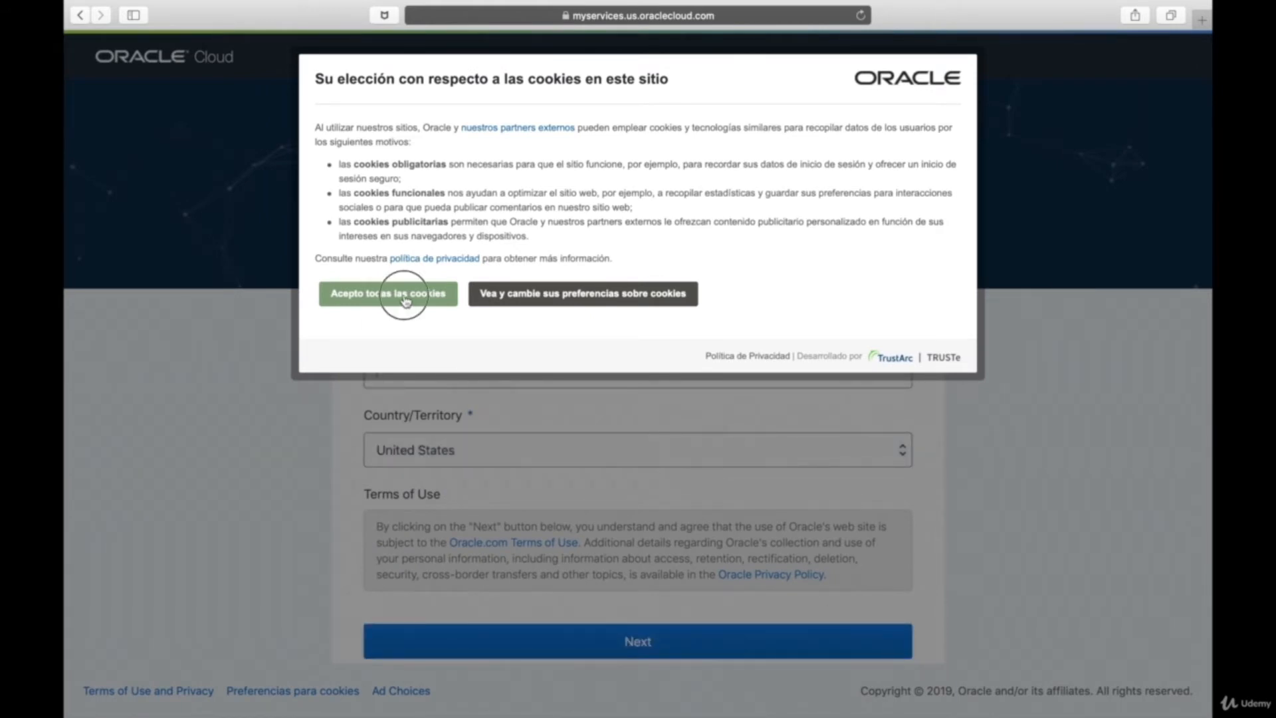
pyautogui.click(463, 373)
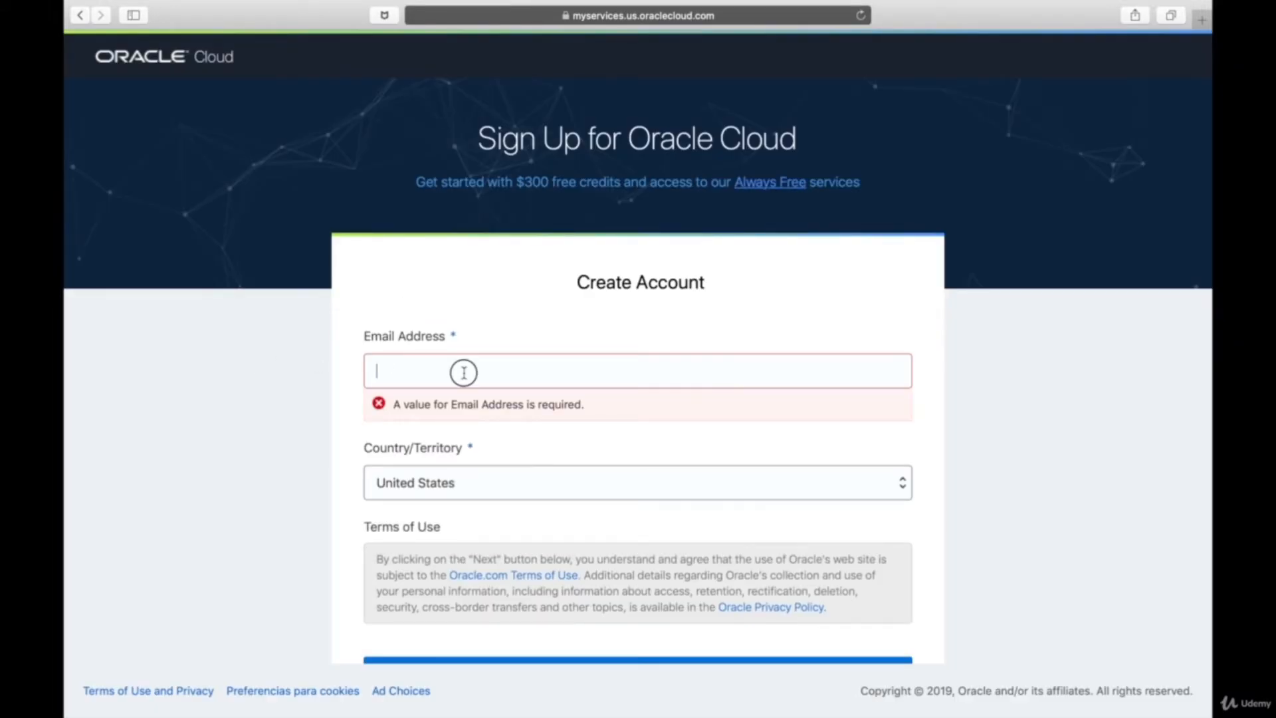
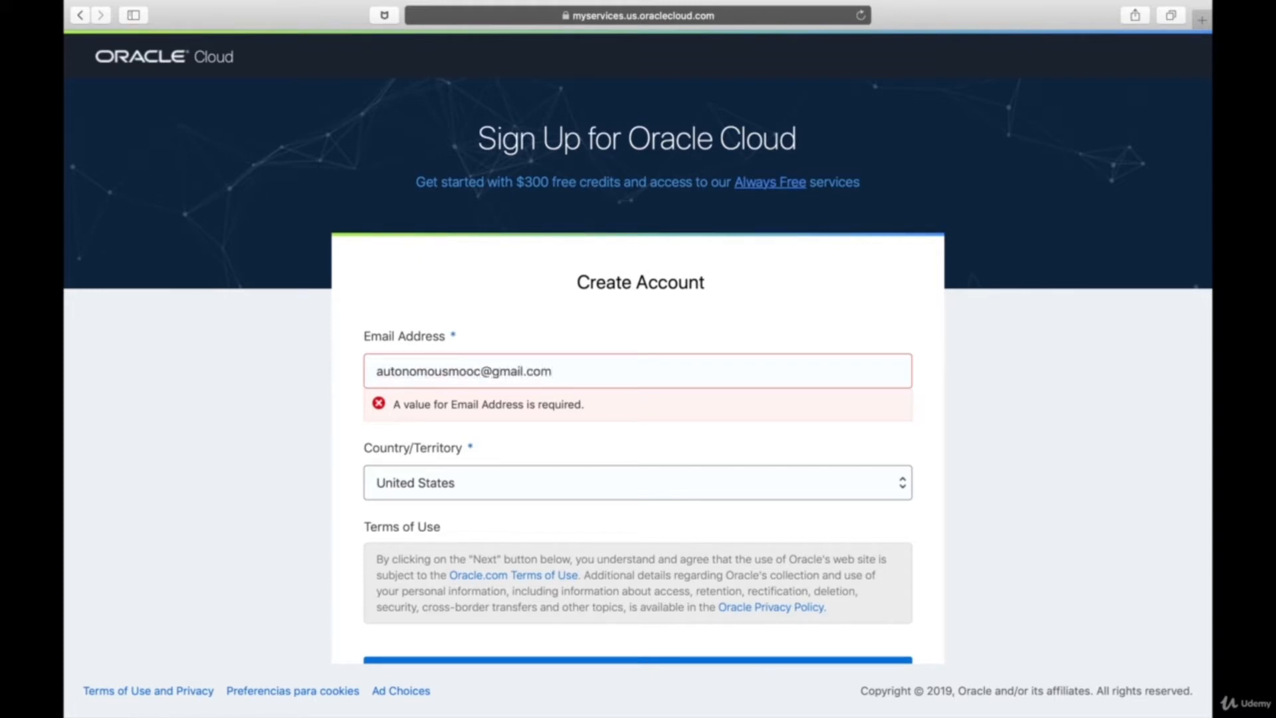
# Set the country/territory to Spain and continue to the account details form
pyautogui.click(495, 483)
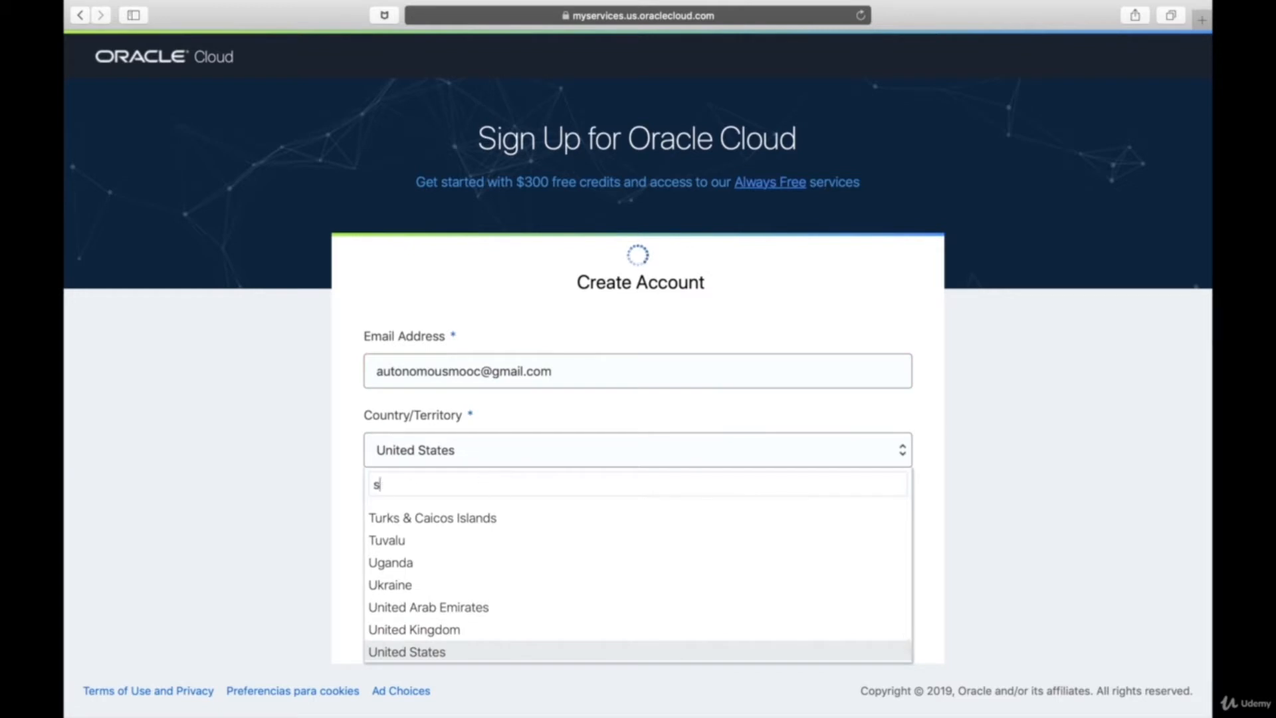
pyautogui.write('spa')
pyautogui.click(468, 512)
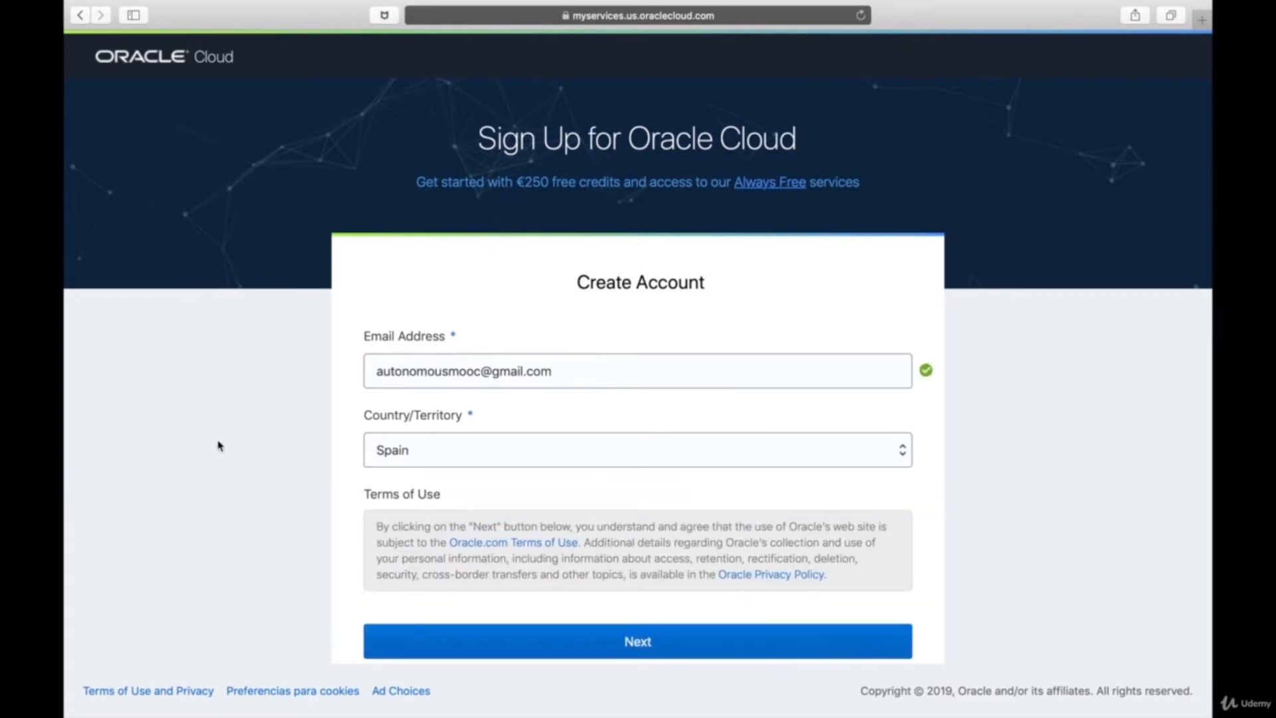
pyautogui.click(638, 649)
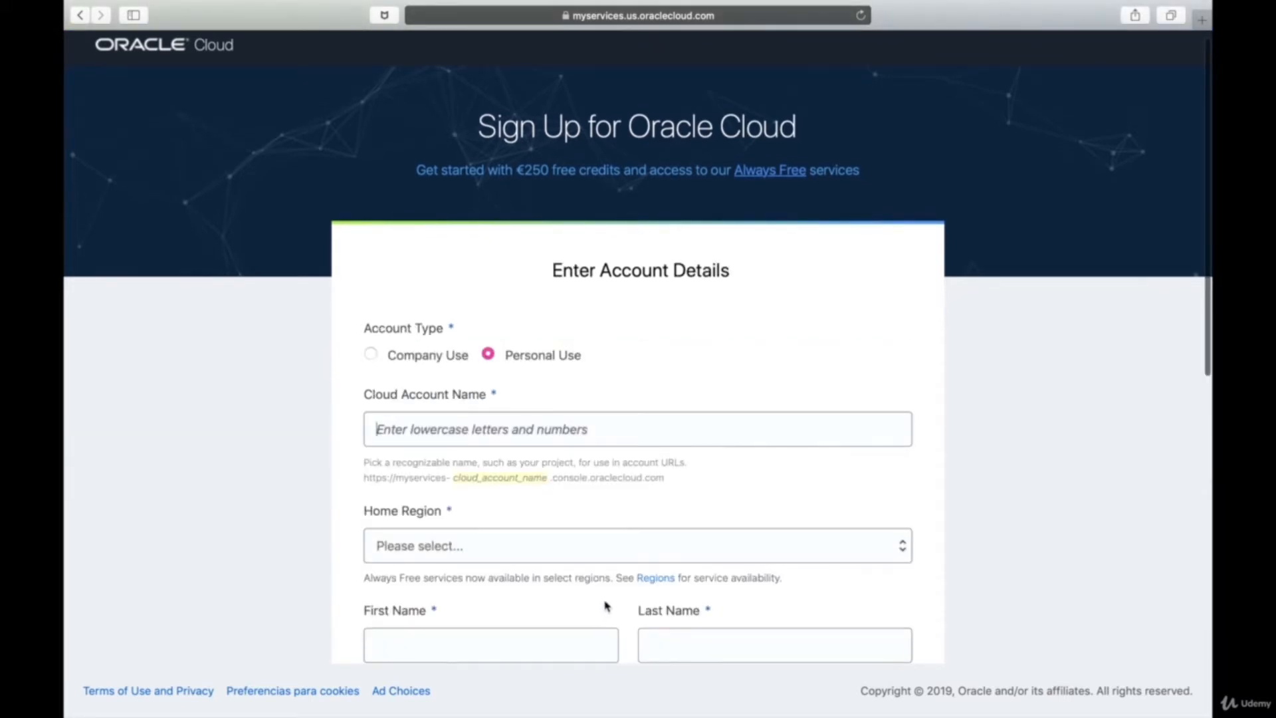
# Enter the Cloud Account Name, correcting typing mistakes along the way
pyautogui.scroll(-1, 604, 602)
pyautogui.click(533, 373)
pyautogui.write('au')
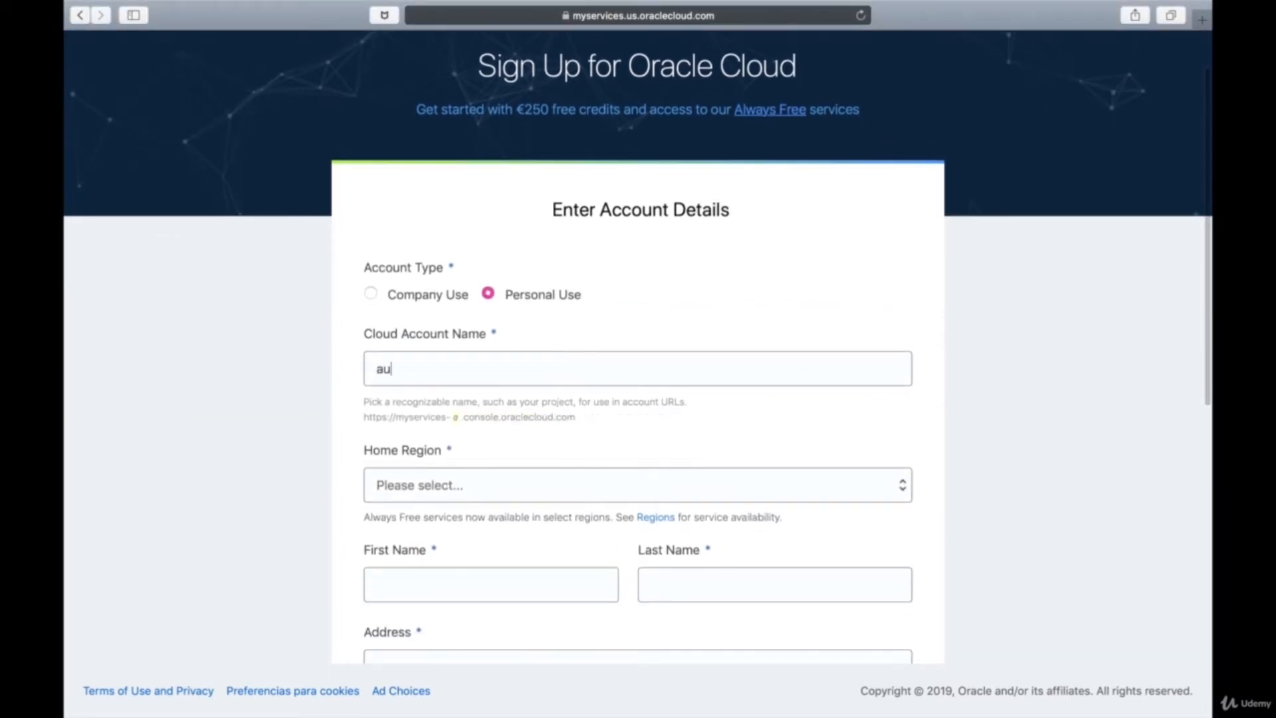
pyautogui.write('tonomoumooc')
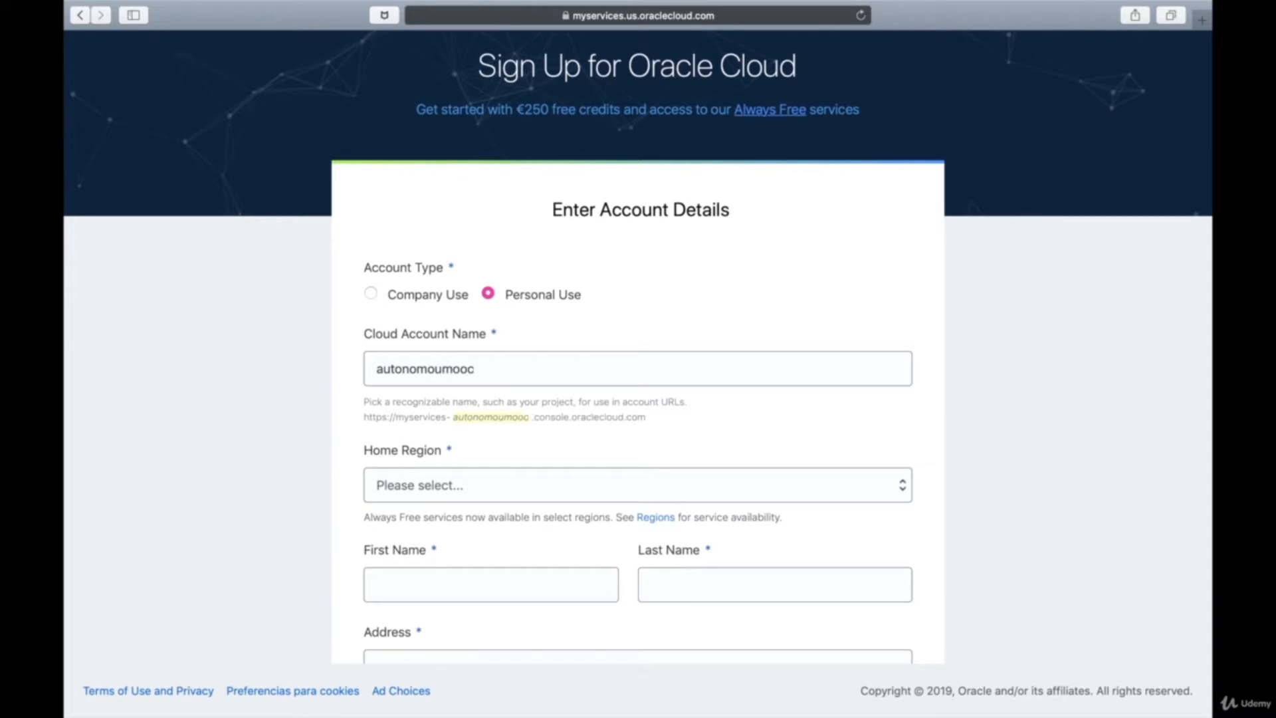
pyautogui.press('BackSpace')
pyautogui.press('BackSpace')
pyautogui.press('BackSpace')
pyautogui.press('BackSpace')
pyautogui.write('smooc')
# Choose Germany Central (Frankfurt) as the home region and begin filling in the first name
pyautogui.scroll(-2, 495, 490)
pyautogui.scroll(-1, 496, 490)
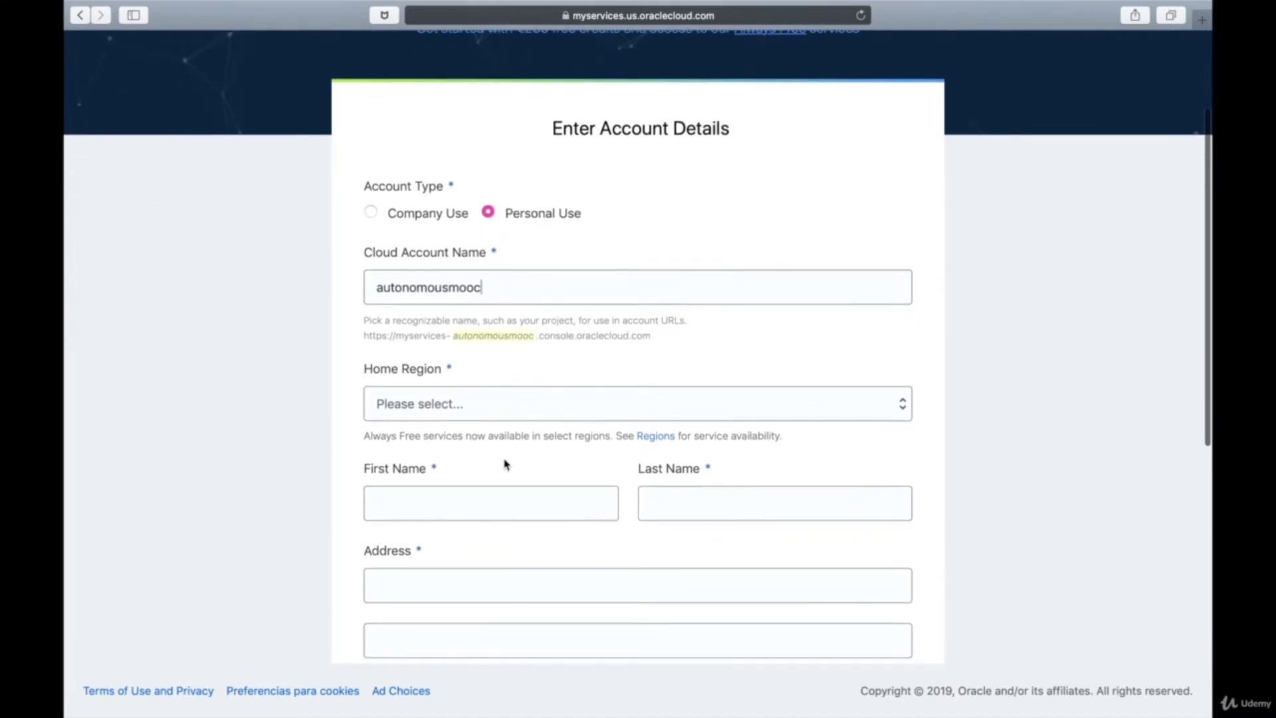
pyautogui.click(509, 412)
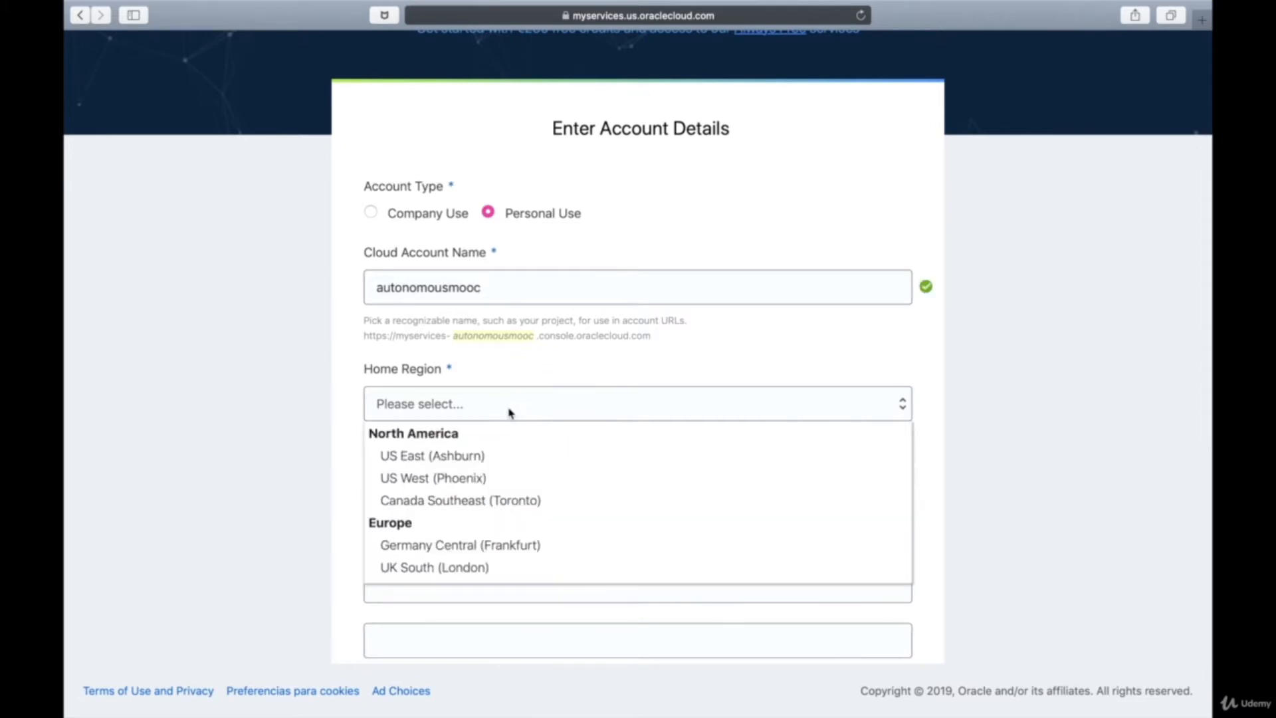
pyautogui.scroll(-4, 504, 507)
pyautogui.scroll(-3, 503, 508)
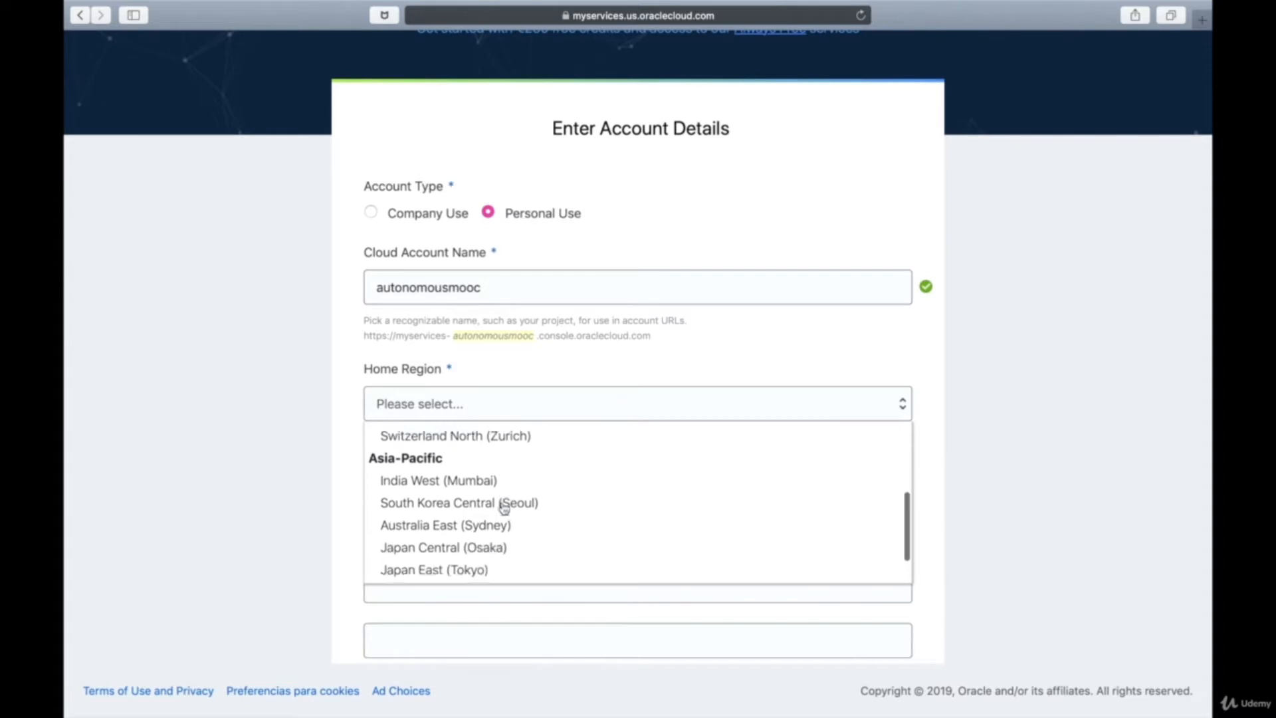
pyautogui.scroll(3, 504, 509)
pyautogui.scroll(5, 506, 507)
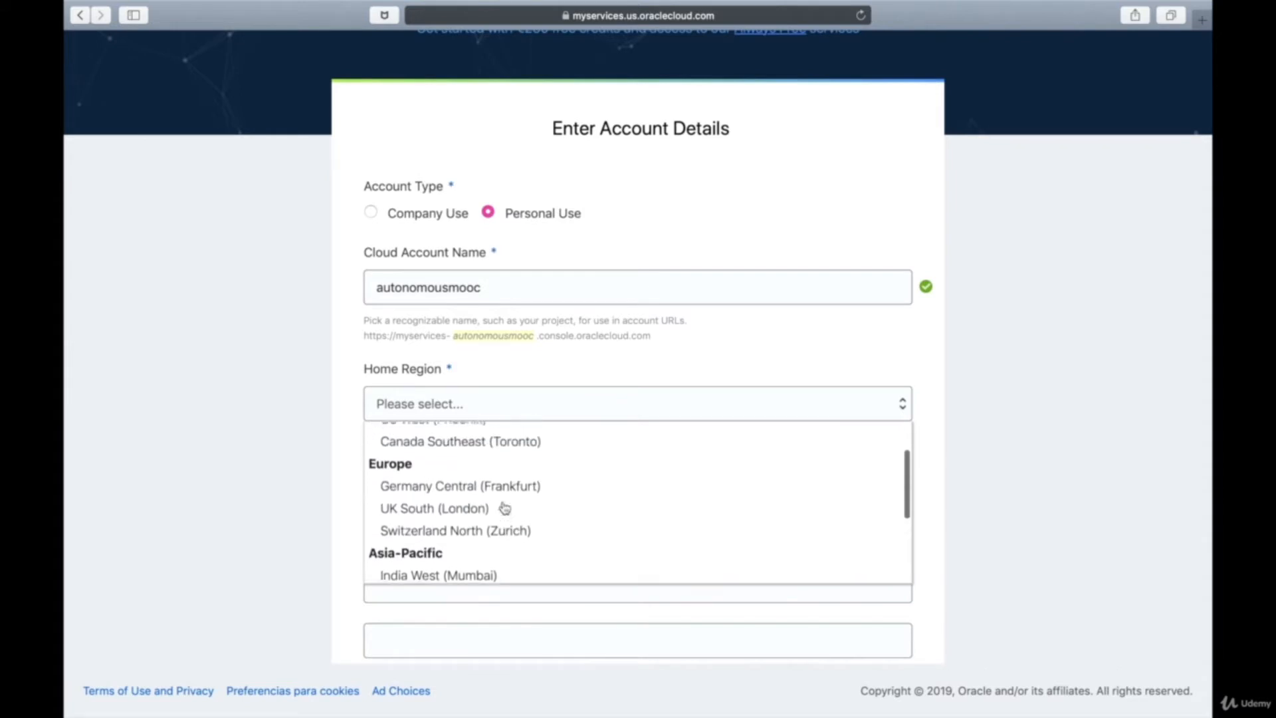
pyautogui.click(515, 529)
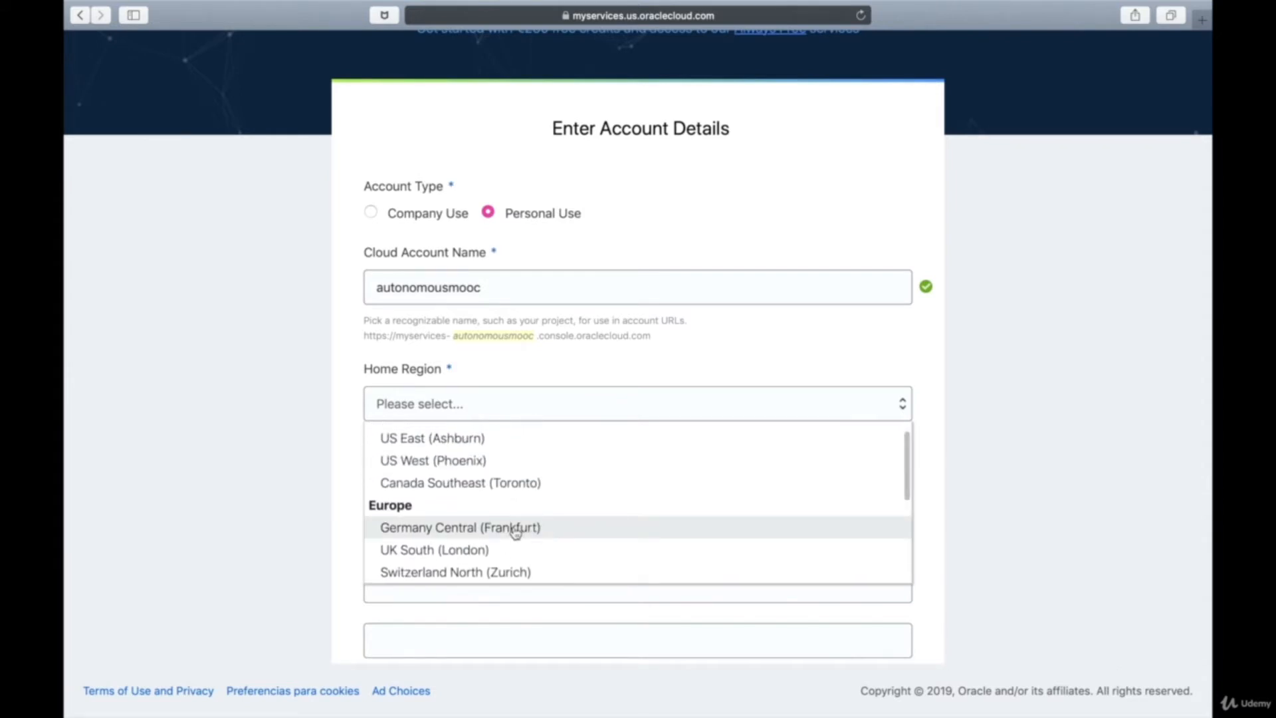
pyautogui.click(451, 505)
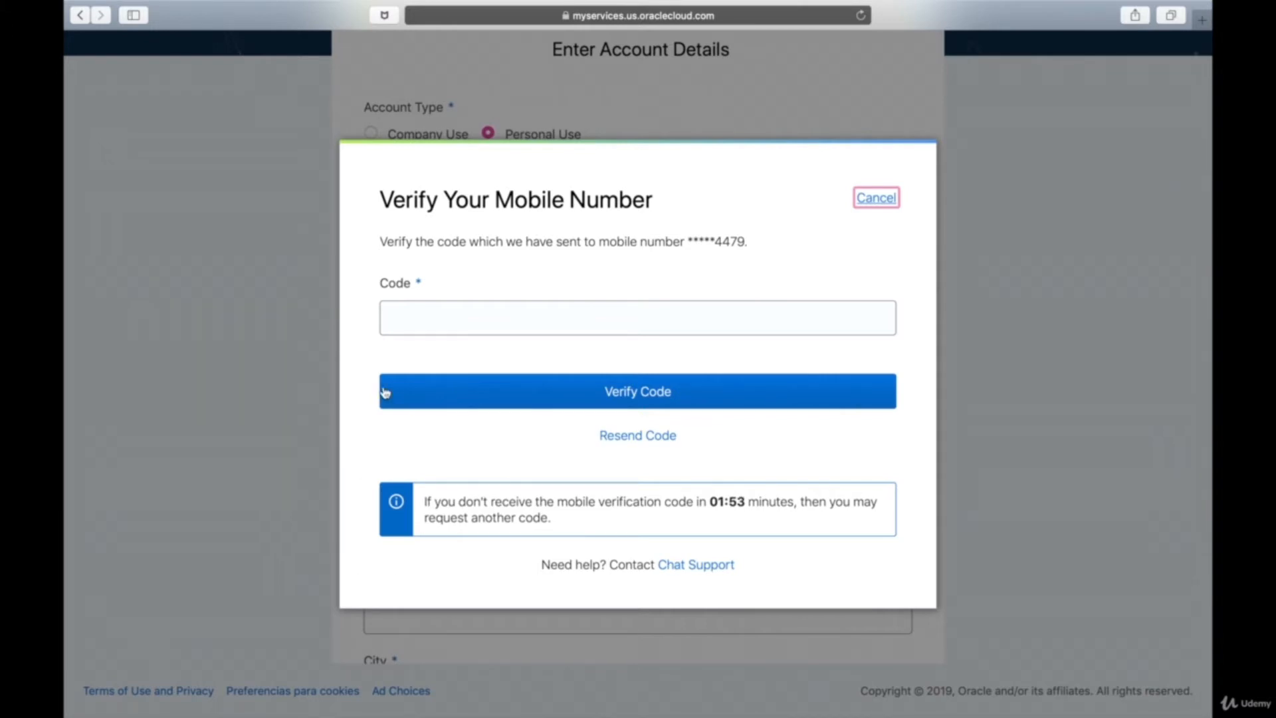
# Enter the texted verification code to verify the mobile number
pyautogui.click(423, 319)
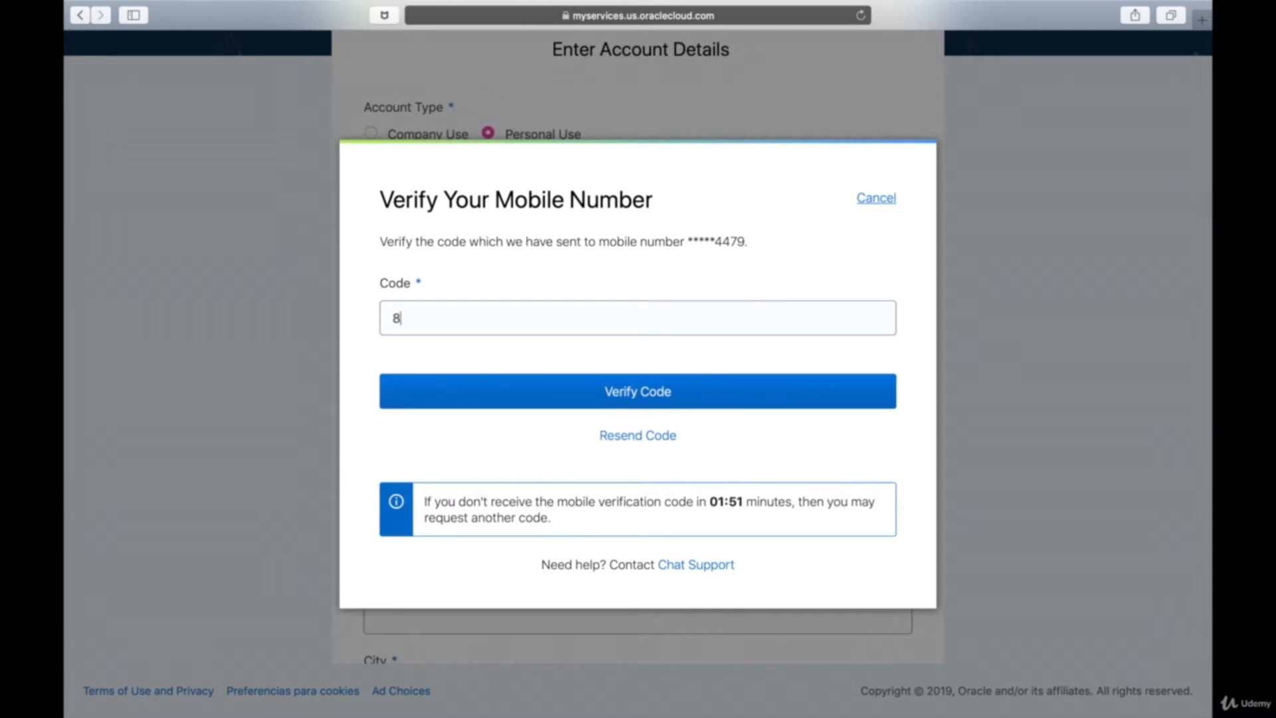
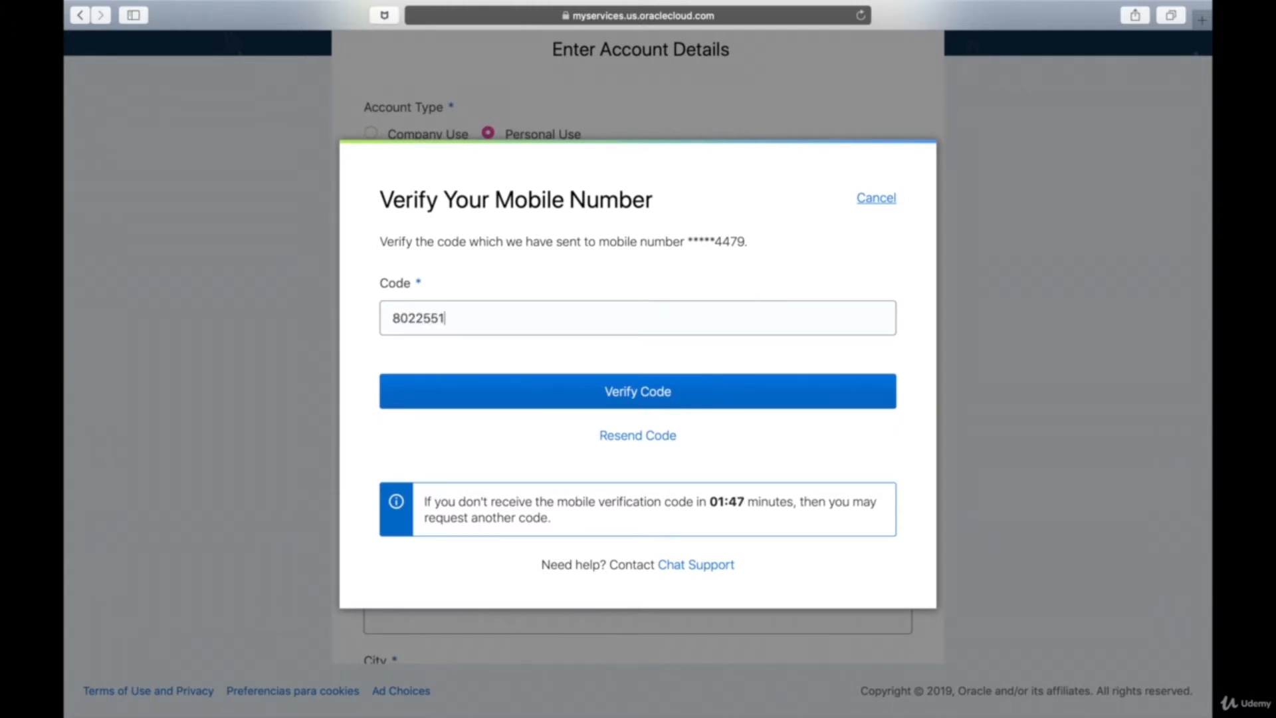
pyautogui.click(597, 390)
pyautogui.click(596, 382)
pyautogui.scroll(-3, 596, 382)
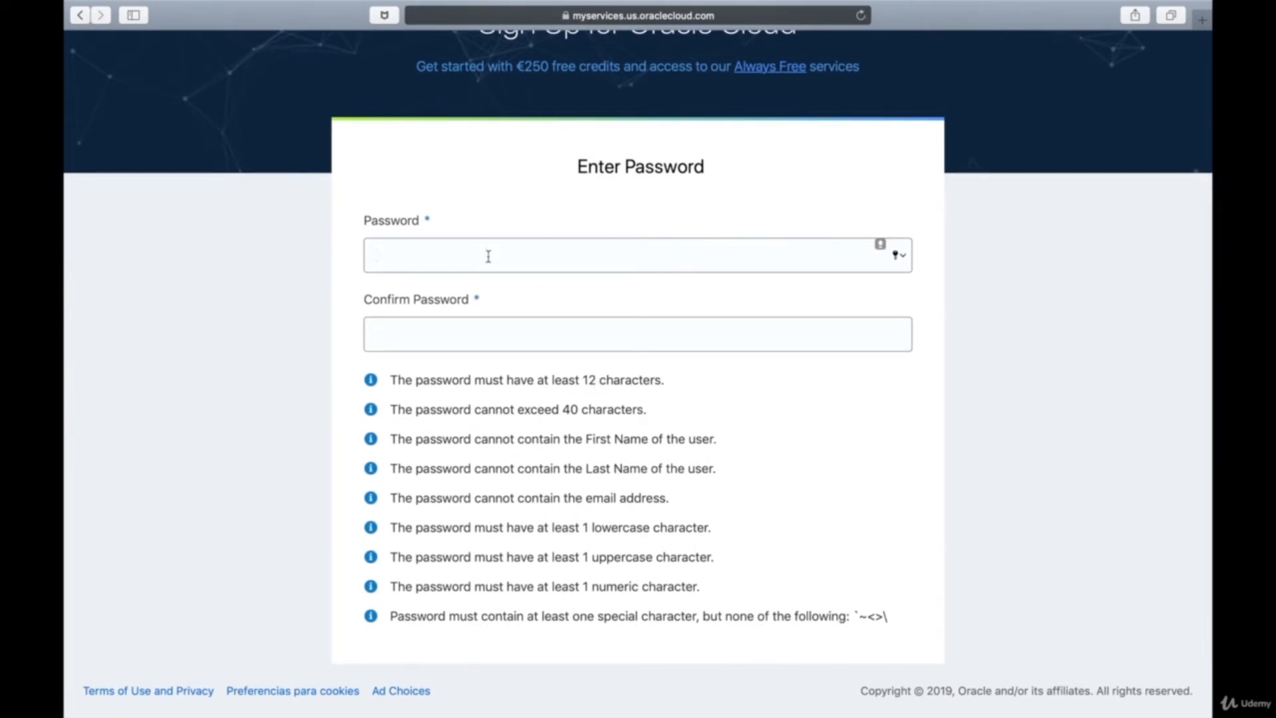
# Enter and confirm the new account password, then continue to Payment Information
pyautogui.write('•••••••••••••')
pyautogui.scroll(1, 638, 337)
pyautogui.scroll(3, 472, 310)
pyautogui.click(425, 451)
pyautogui.scroll(-3, 433, 453)
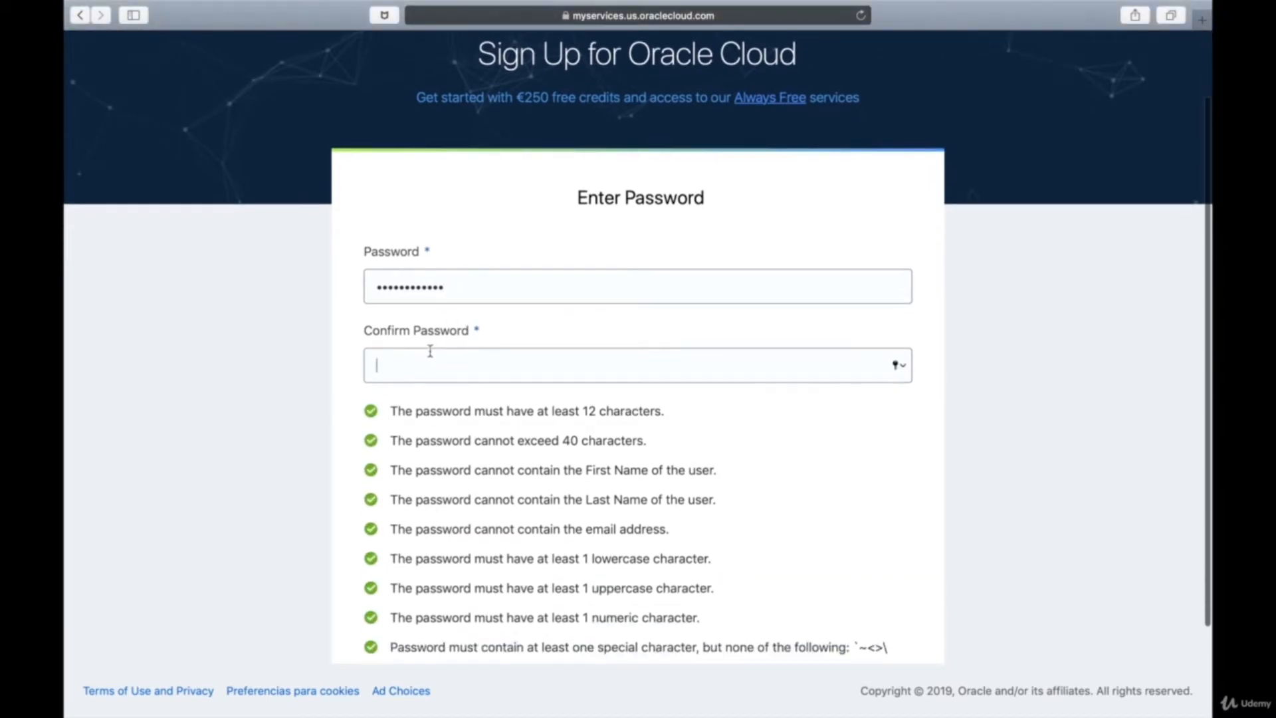
pyautogui.write('•••••••••••••')
pyautogui.scroll(-1, 638, 342)
pyautogui.scroll(-1, 638, 342)
pyautogui.scroll(-4, 428, 547)
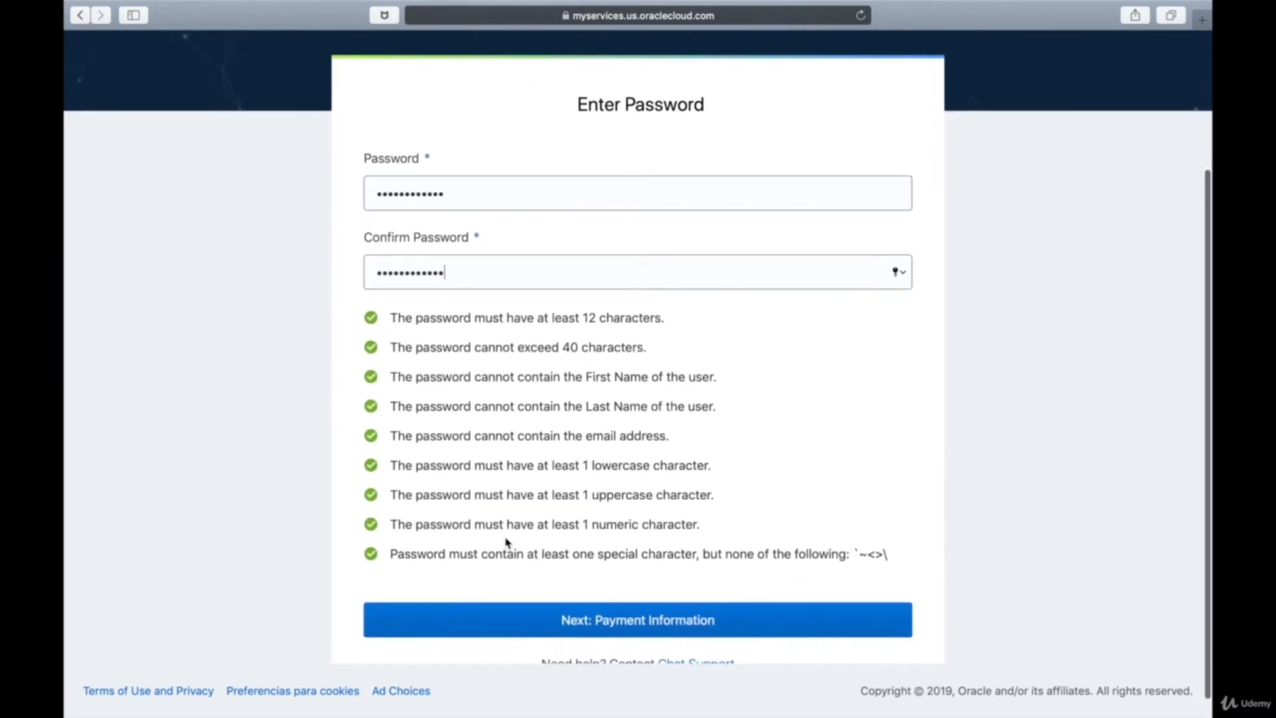
pyautogui.scroll(-2, 507, 432)
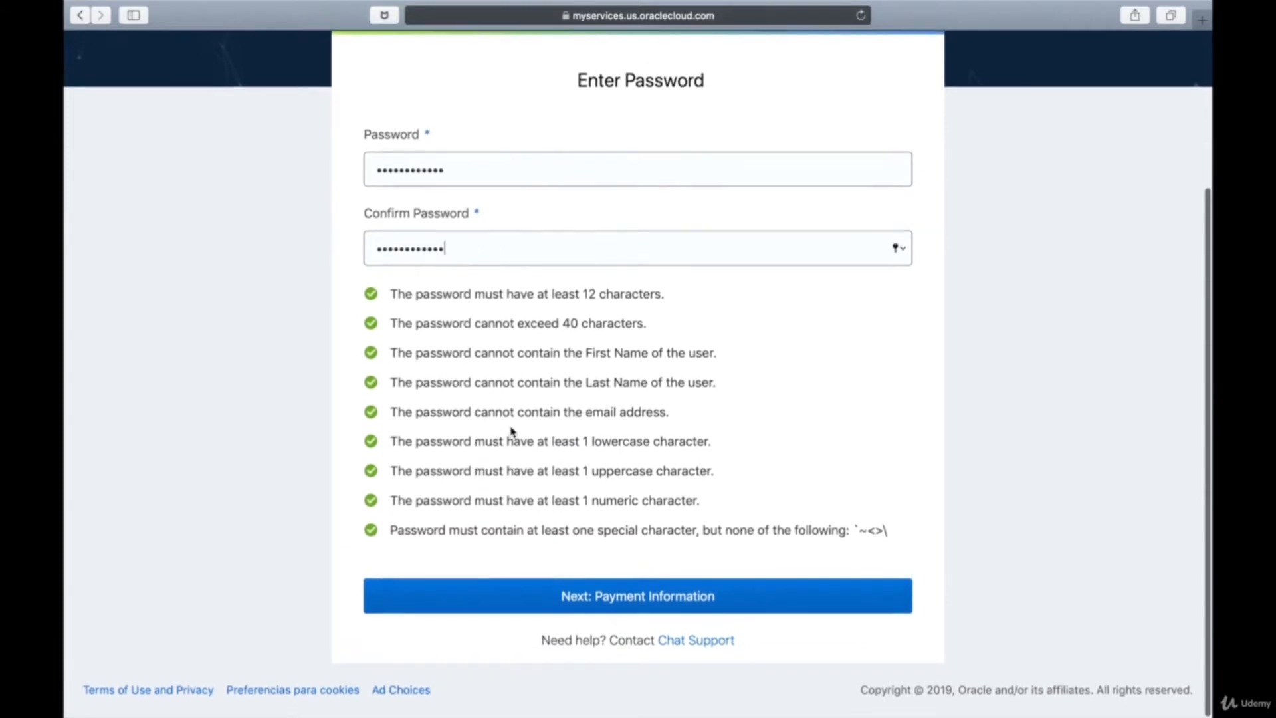
pyautogui.click(637, 597)
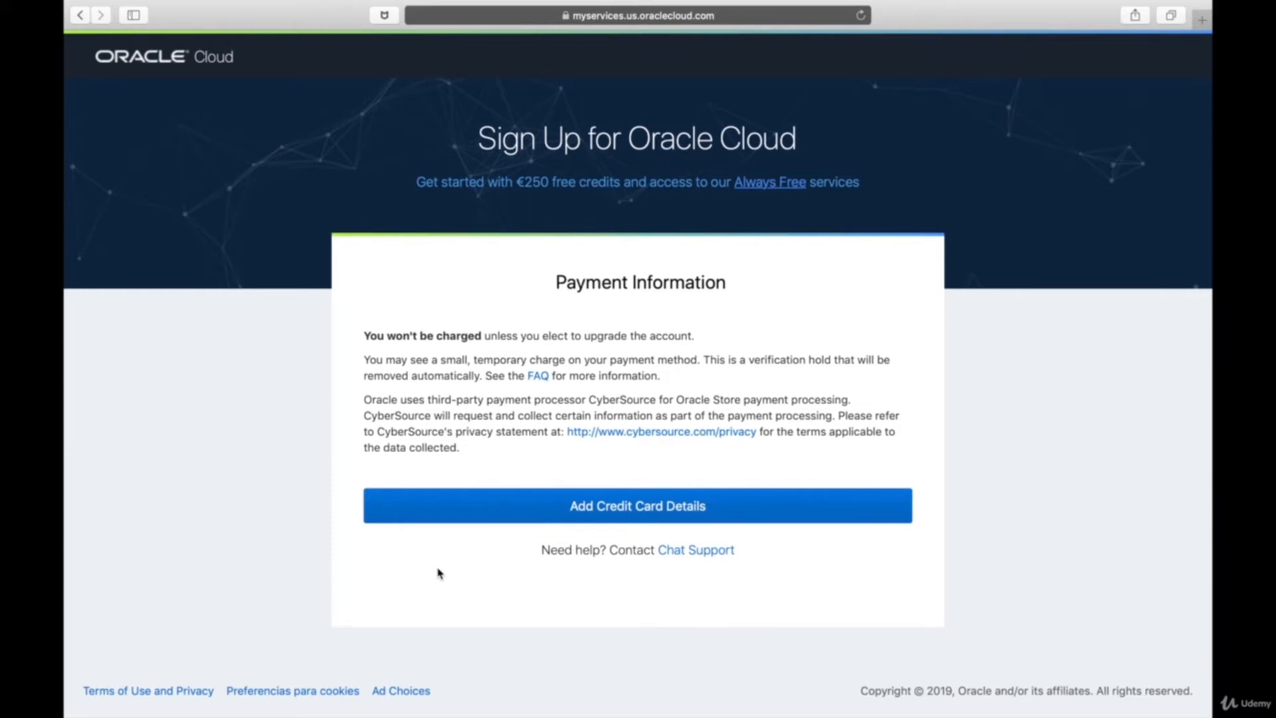
# Add credit card details, accept the Oracle Cloud Services Agreement, and complete the sign-up
pyautogui.click(647, 512)
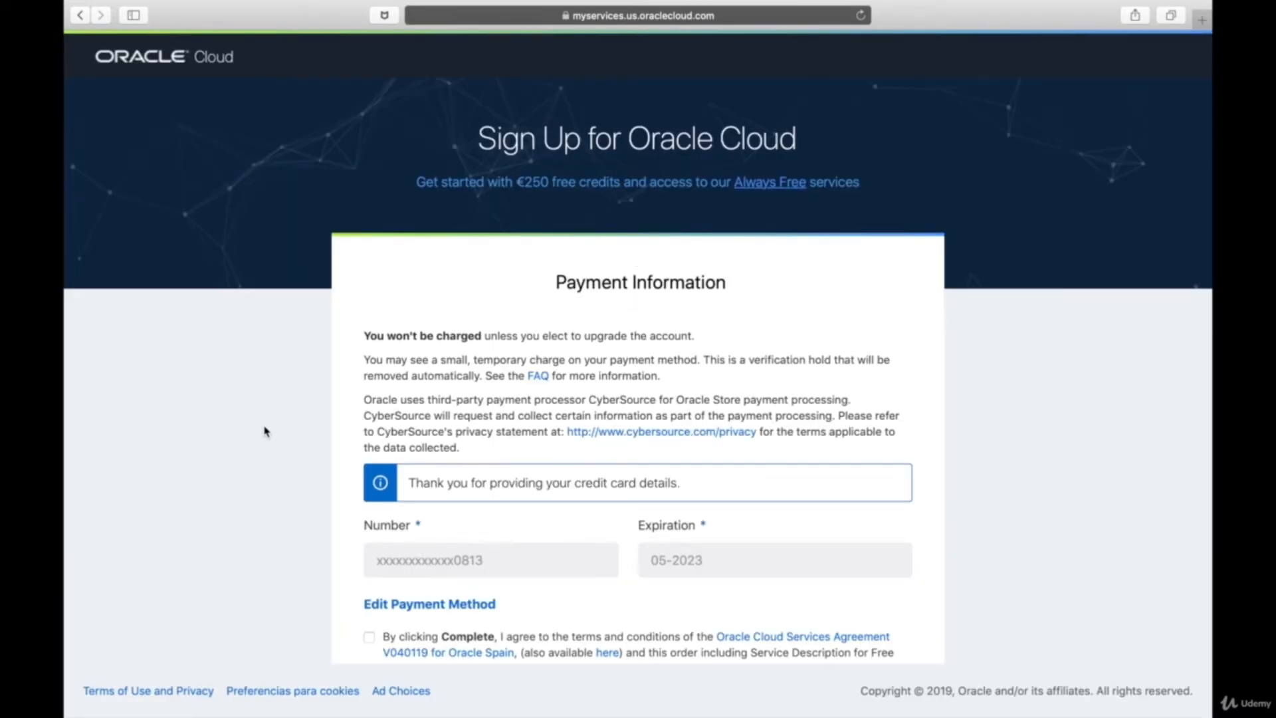
pyautogui.scroll(-3, 263, 432)
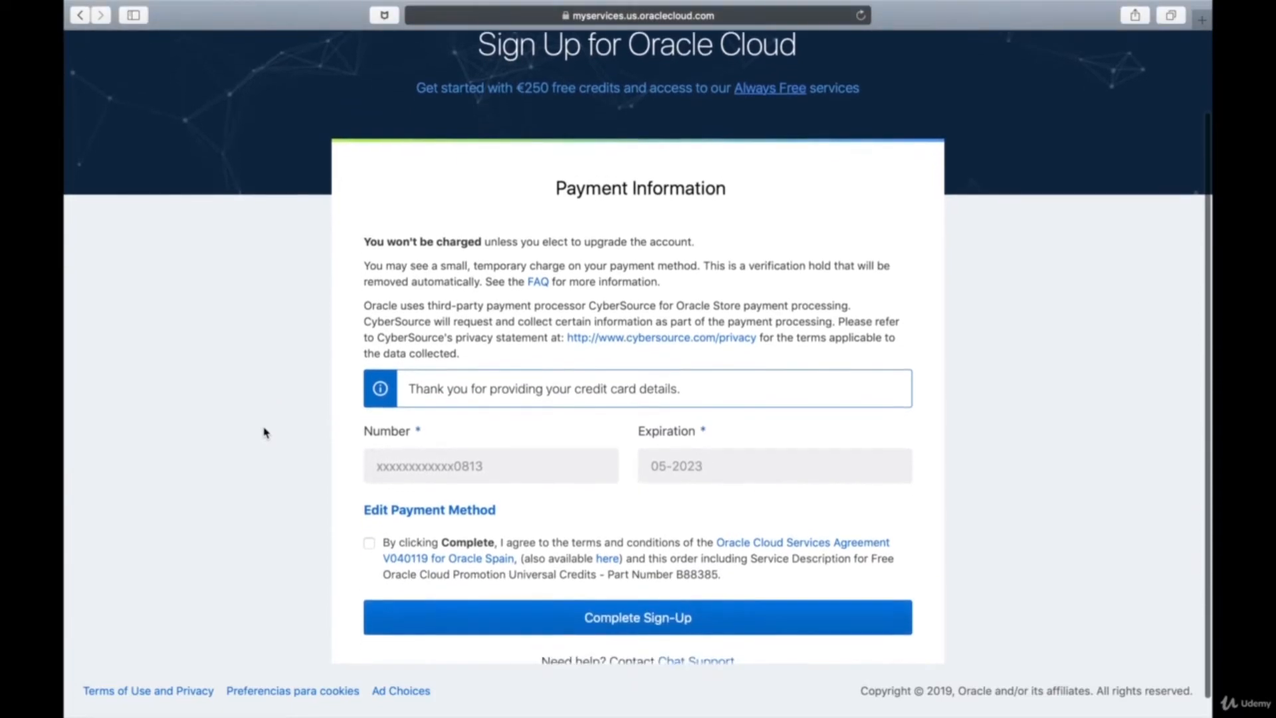
pyautogui.scroll(-1, 264, 432)
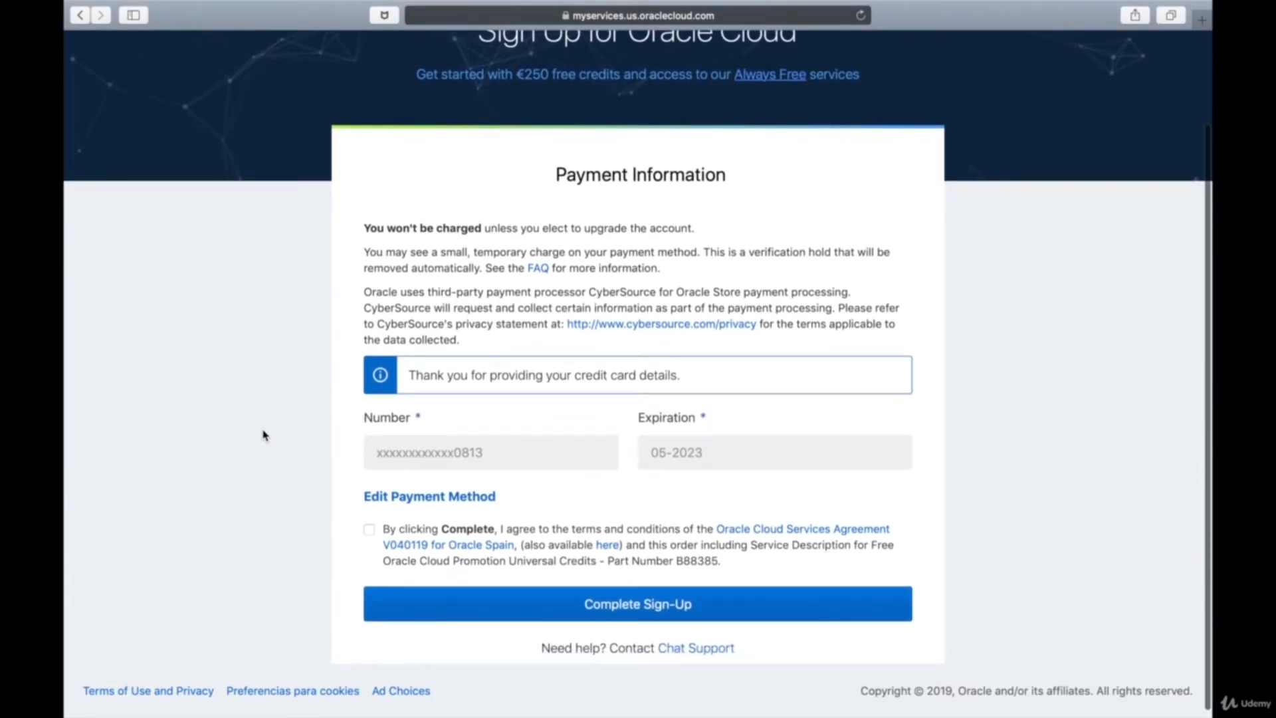
pyautogui.click(370, 530)
pyautogui.click(649, 604)
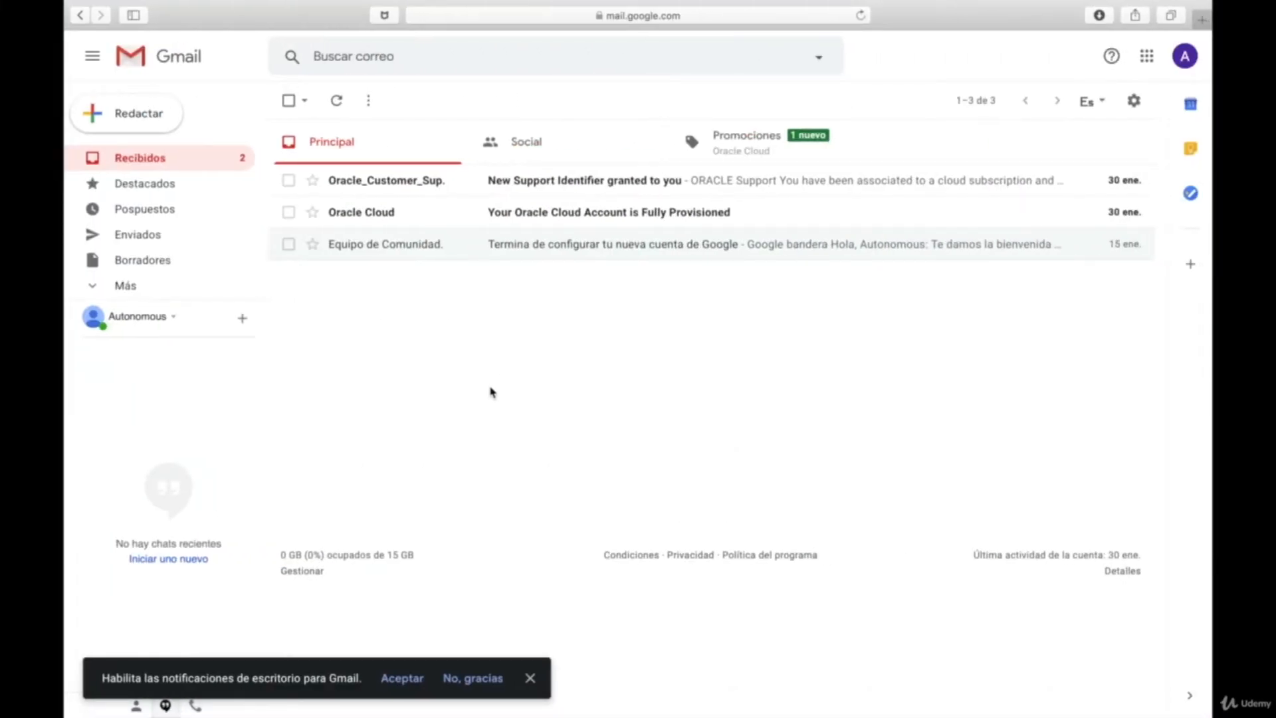
# Open the 'Your Oracle Cloud Account is Fully Provisioned' email and follow its sign-in link
pyautogui.click(475, 216)
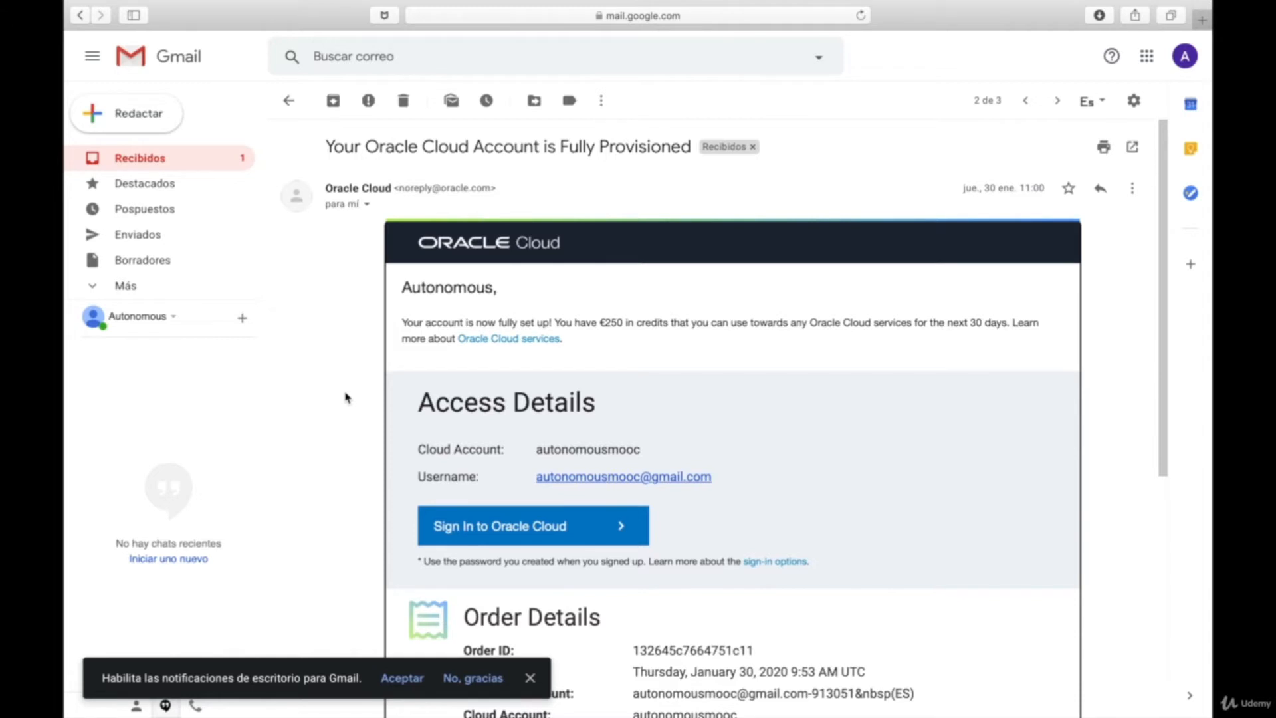
pyautogui.scroll(-4, 356, 407)
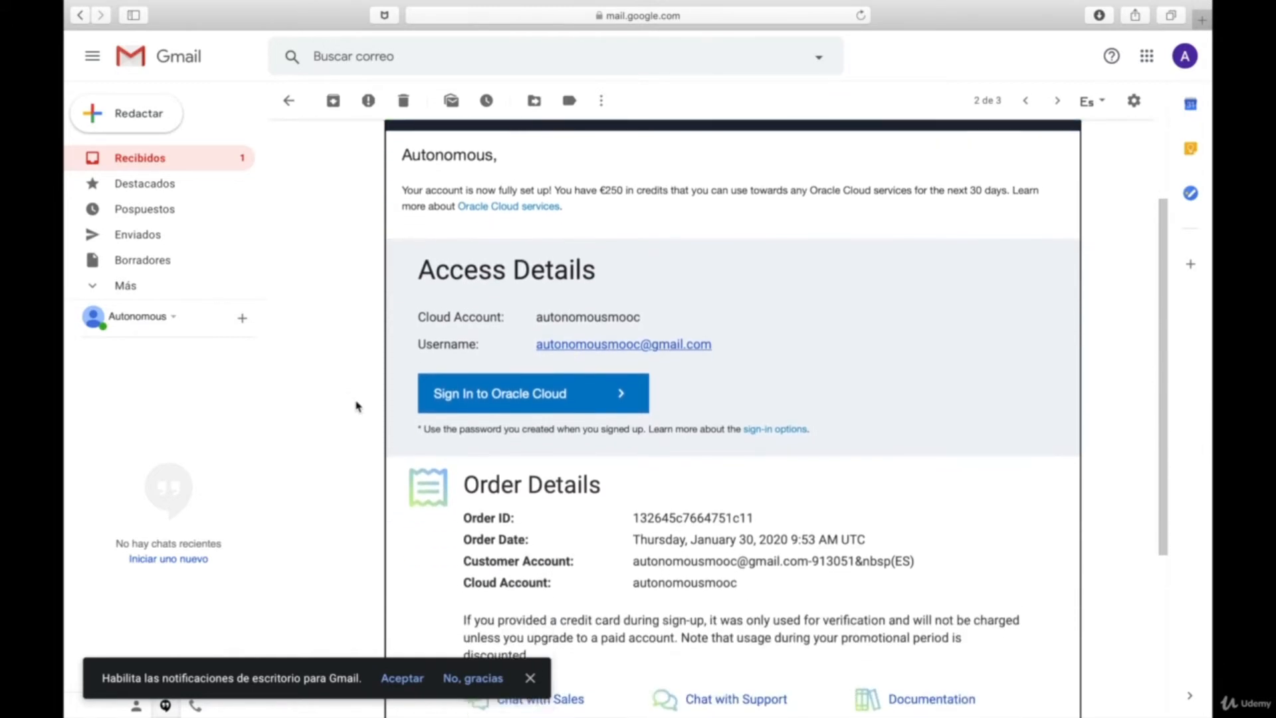
pyautogui.scroll(-4, 356, 406)
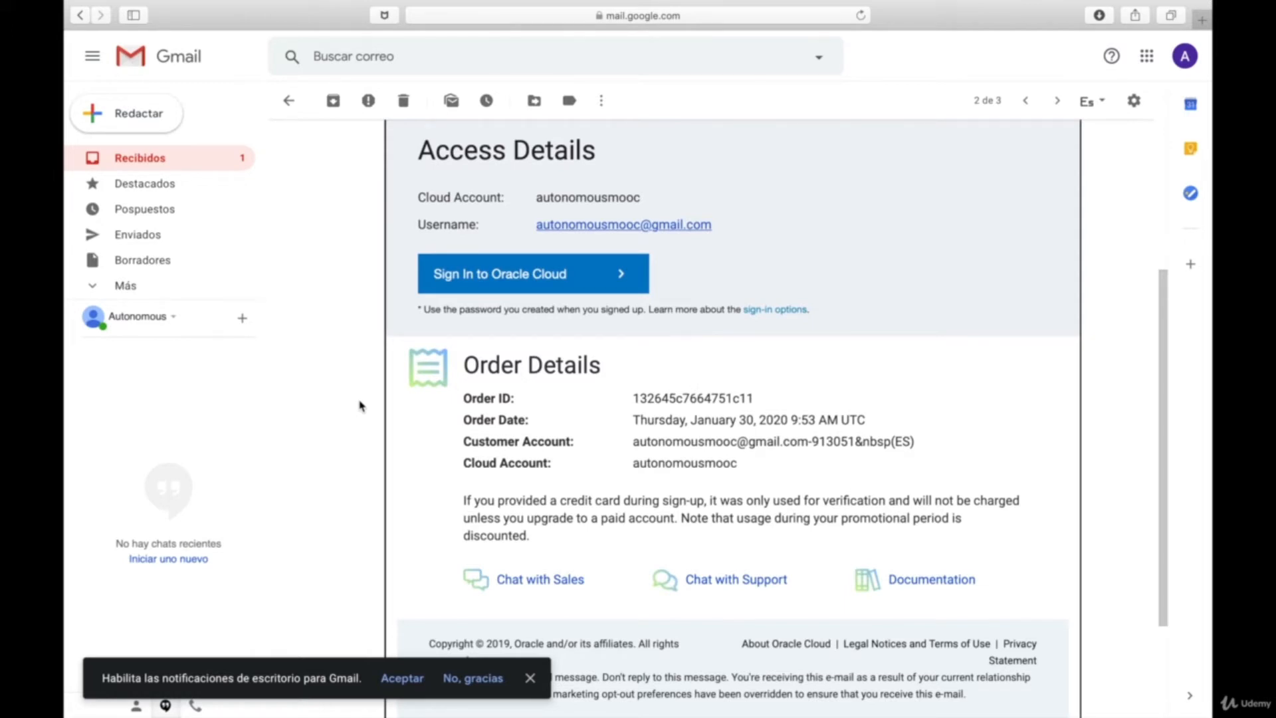
pyautogui.click(542, 274)
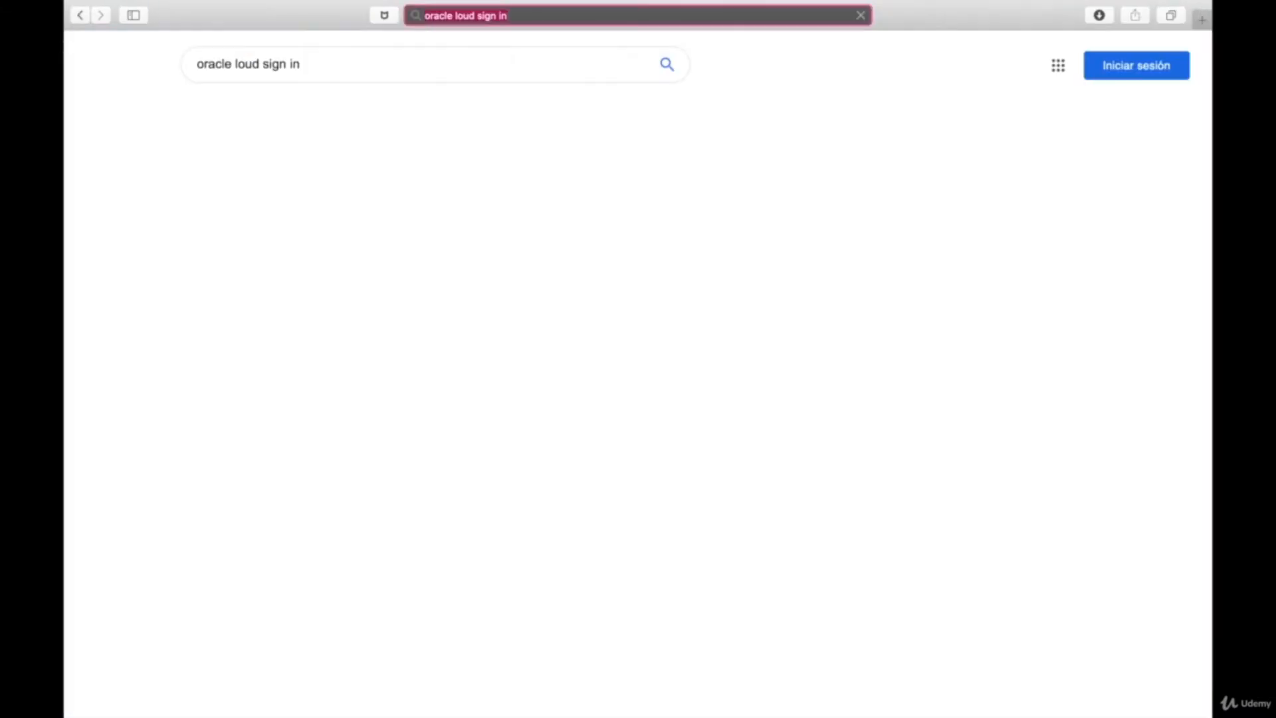
# Open the Oracle Cloud sign-in search result and dismiss the cookie dialog
pyautogui.click(238, 565)
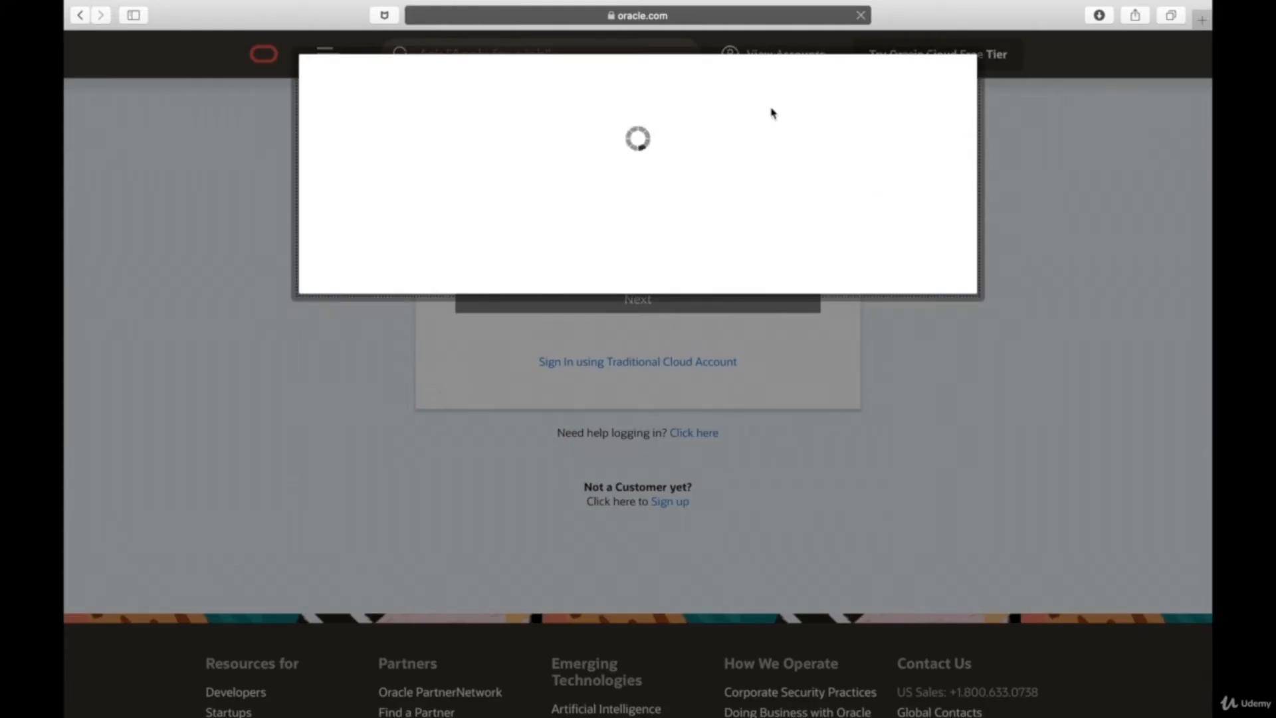
pyautogui.click(443, 303)
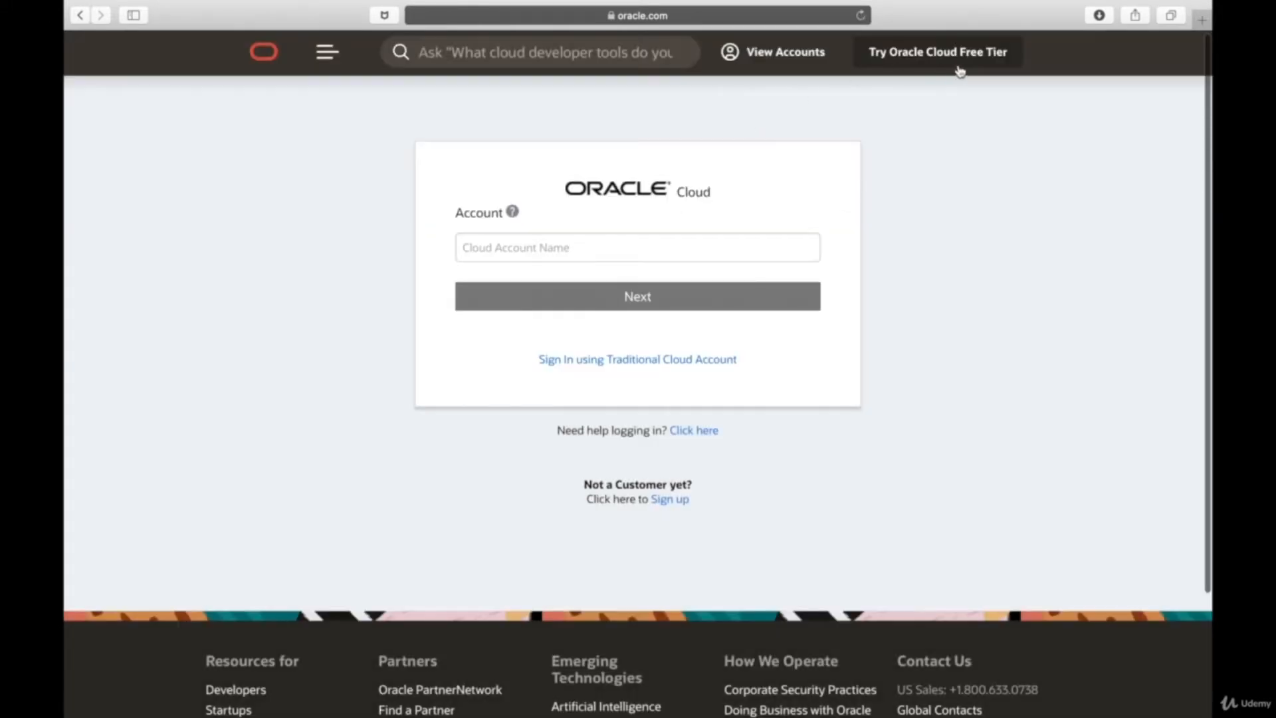
pyautogui.click(780, 57)
# Submit the new cloud account name in the Account field
pyautogui.click(536, 248)
pyautogui.write('autonomousmooc')
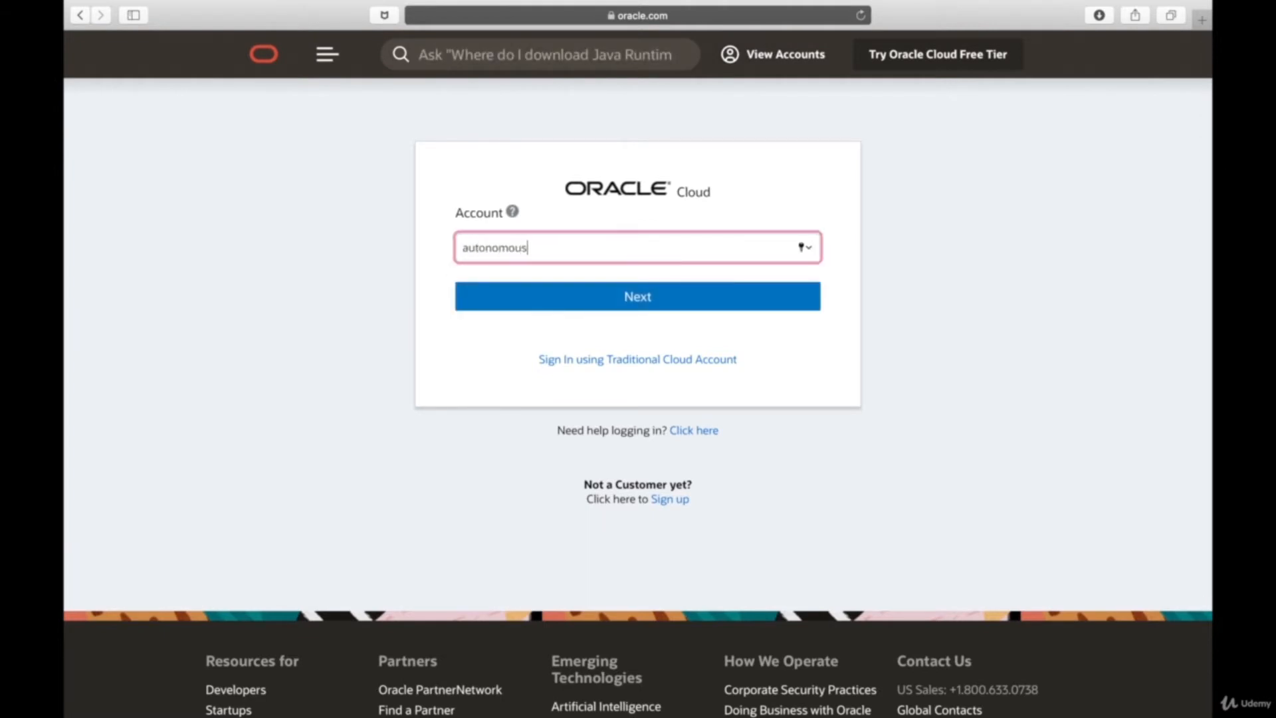
pyautogui.press('Return')
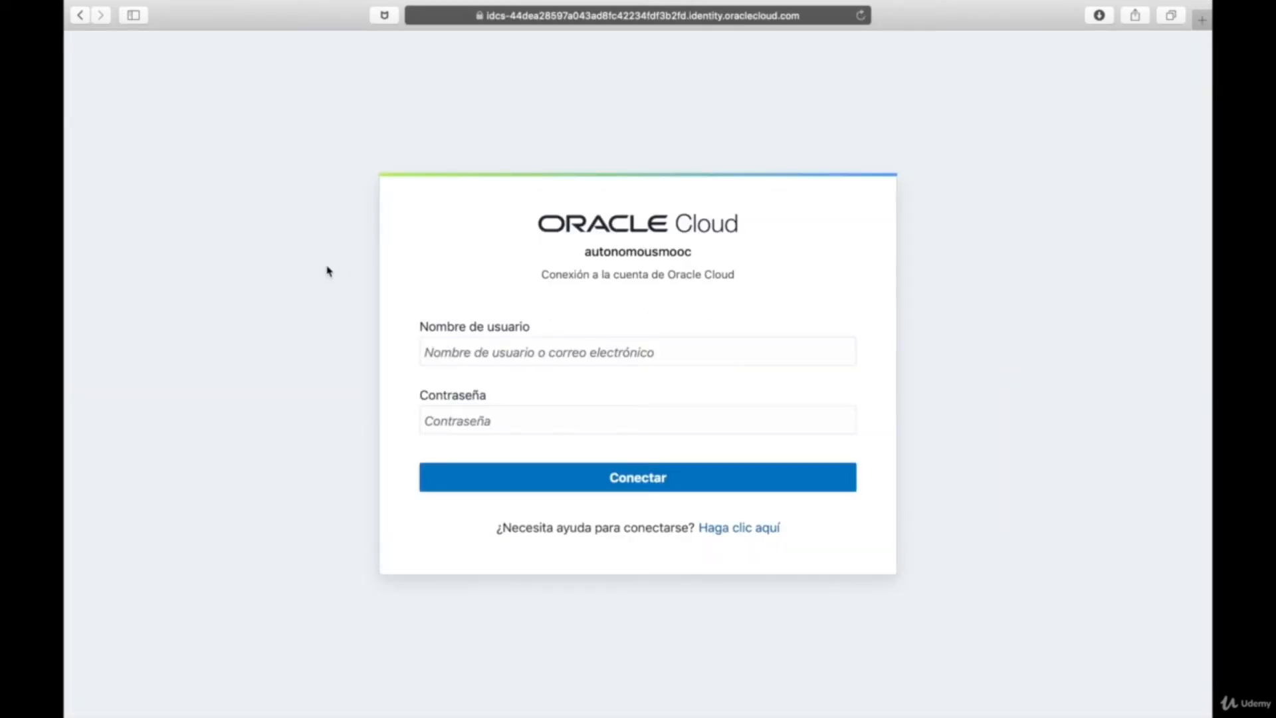
# Log in with the account's e-mail username and password
pyautogui.click(530, 353)
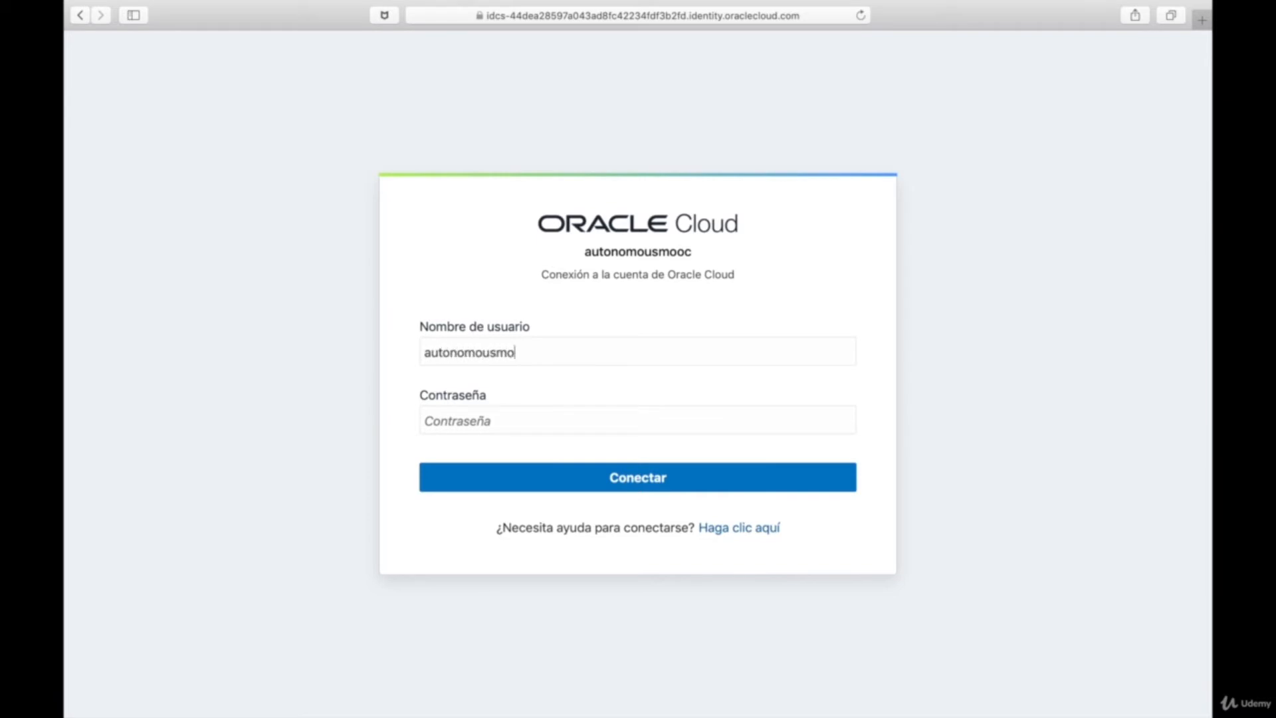
pyautogui.press('Tab')
pyautogui.write('*********')
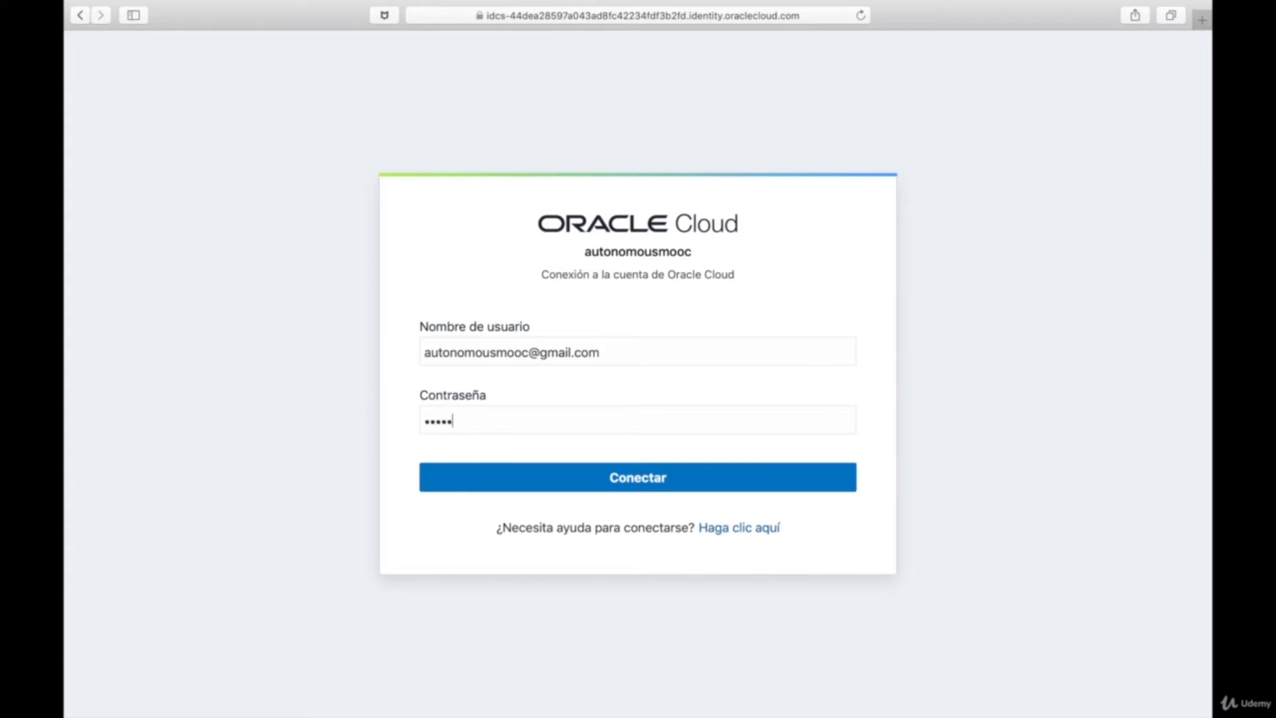
pyautogui.write('***')
pyautogui.press('Return')
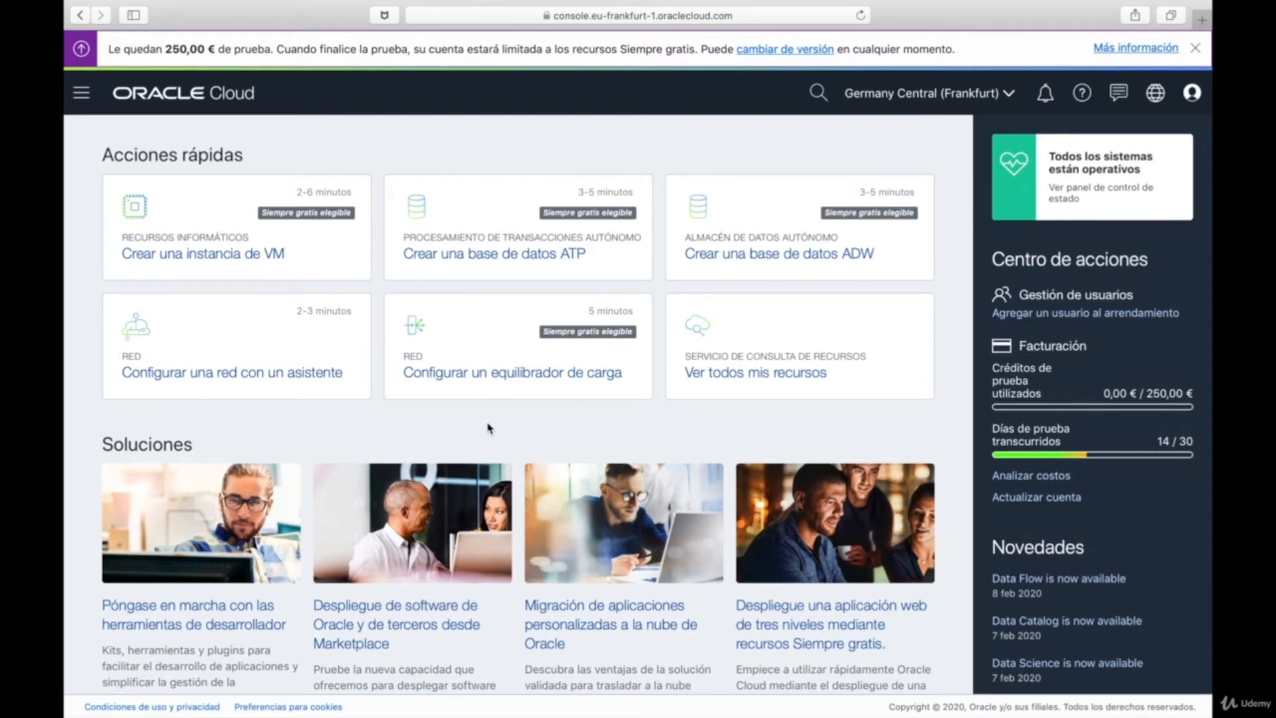
# Switch the console language to English and open the service navigation menu
pyautogui.click(1156, 95)
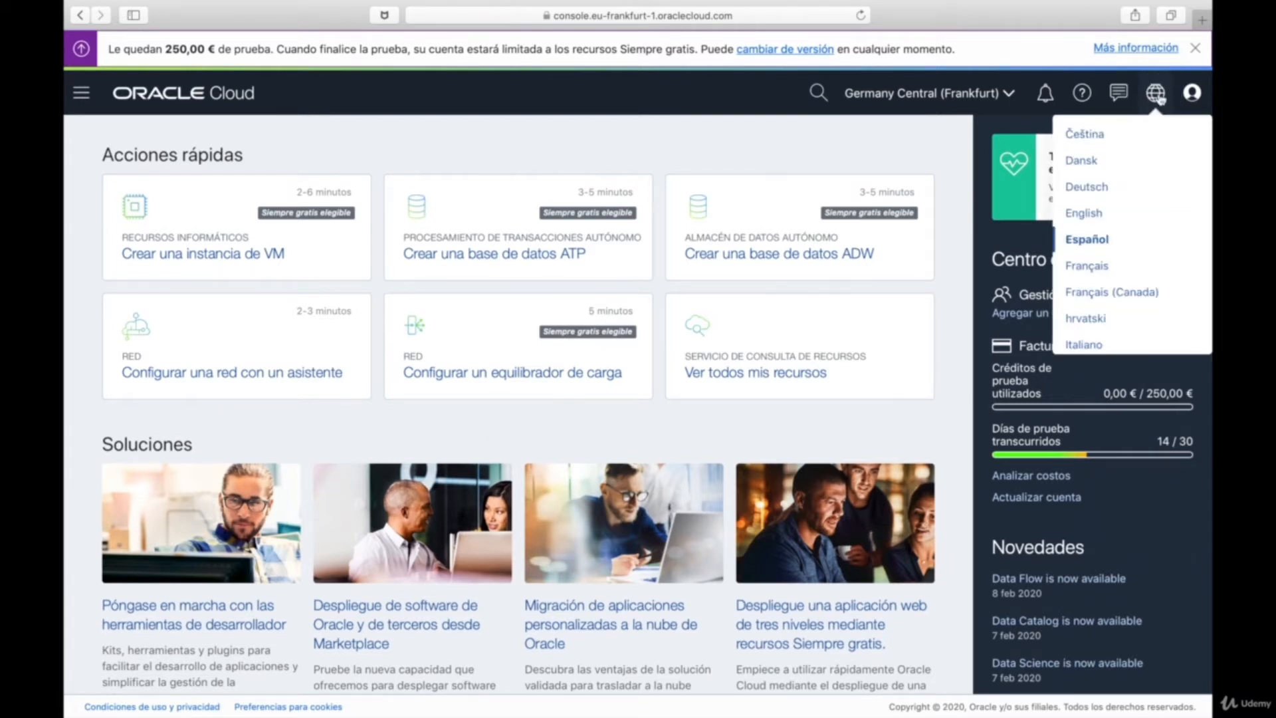
pyautogui.click(1082, 214)
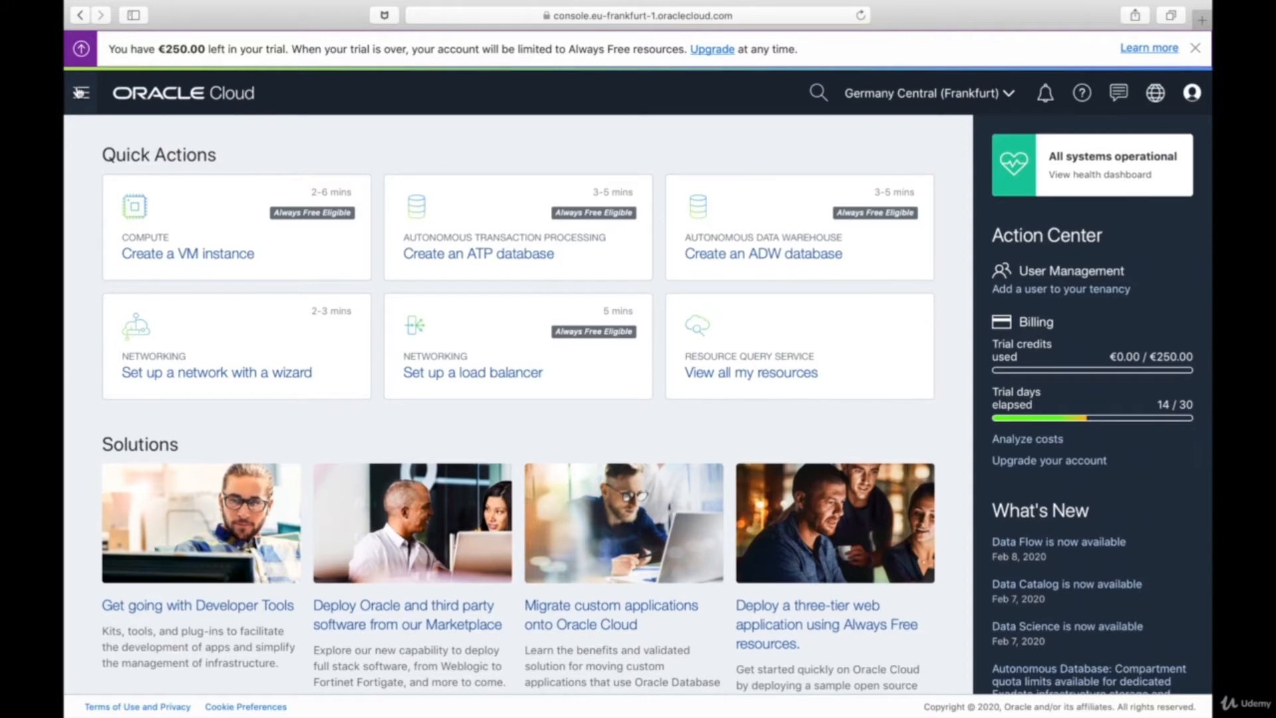
pyautogui.click(81, 92)
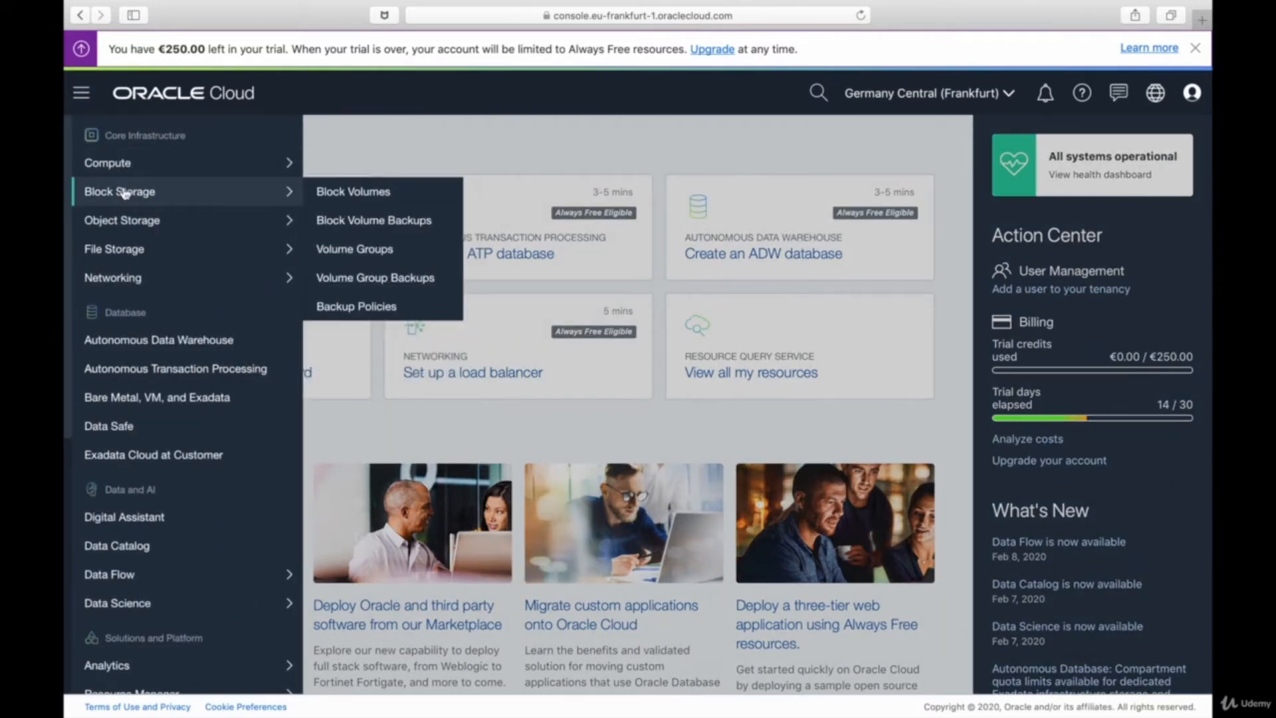
pyautogui.moveTo(124, 253)
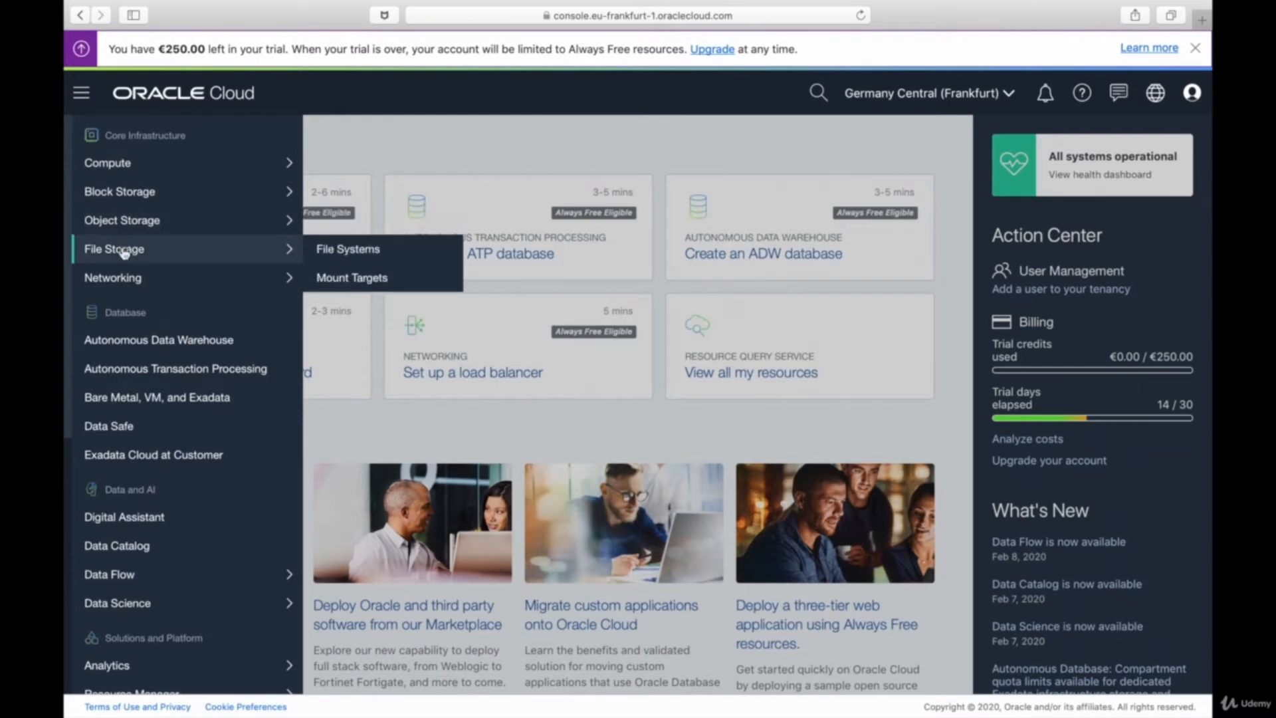
pyautogui.moveTo(128, 276)
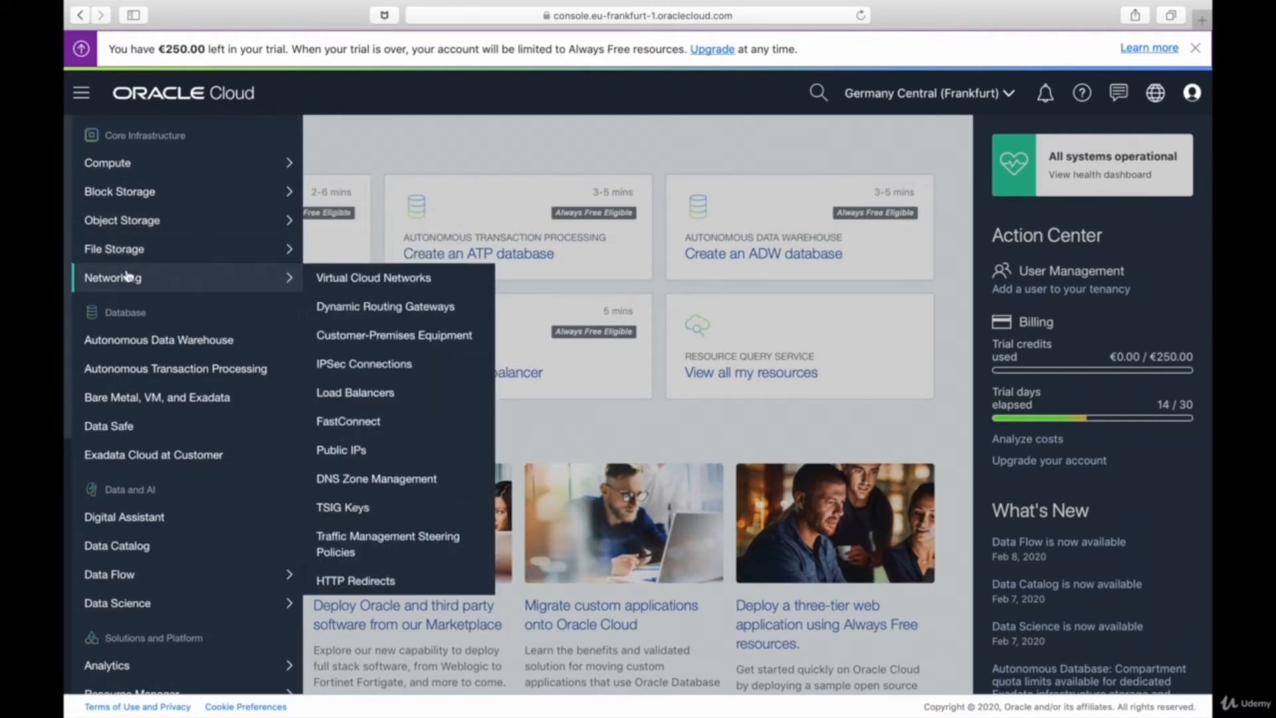
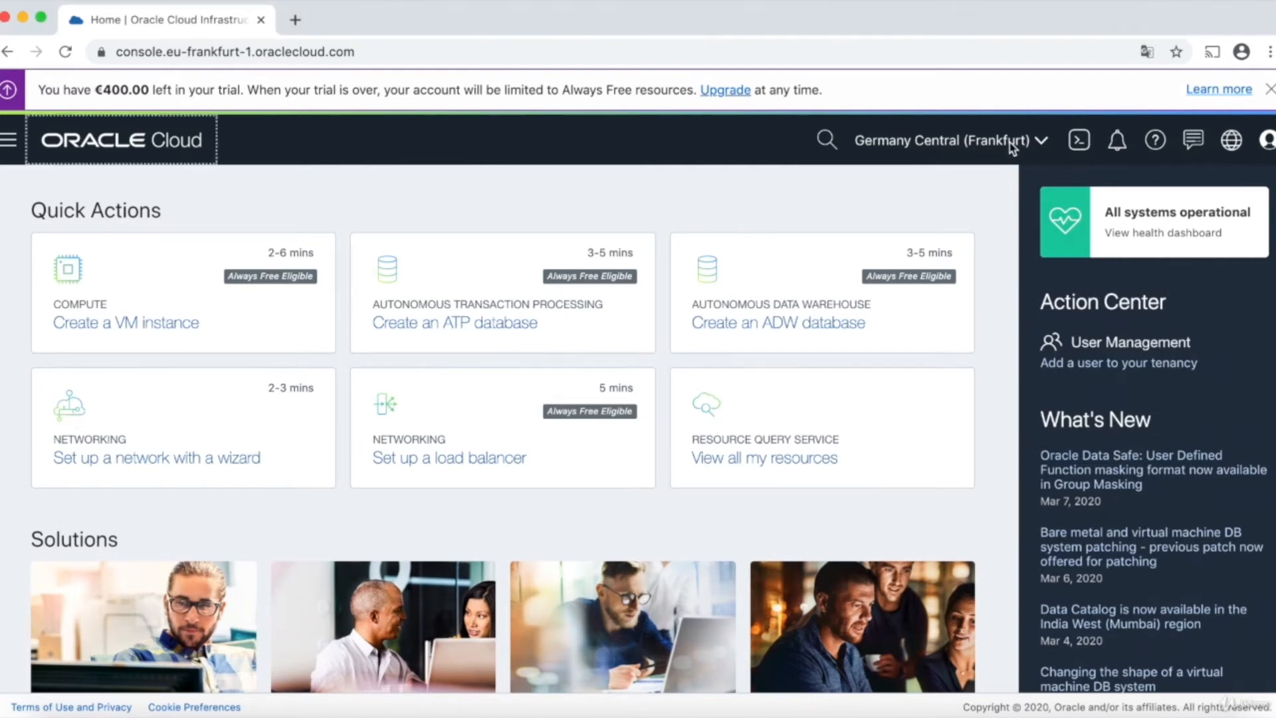
# Check the region list (Germany Central (Frankfurt)) and the console language list, then close both
pyautogui.click(993, 143)
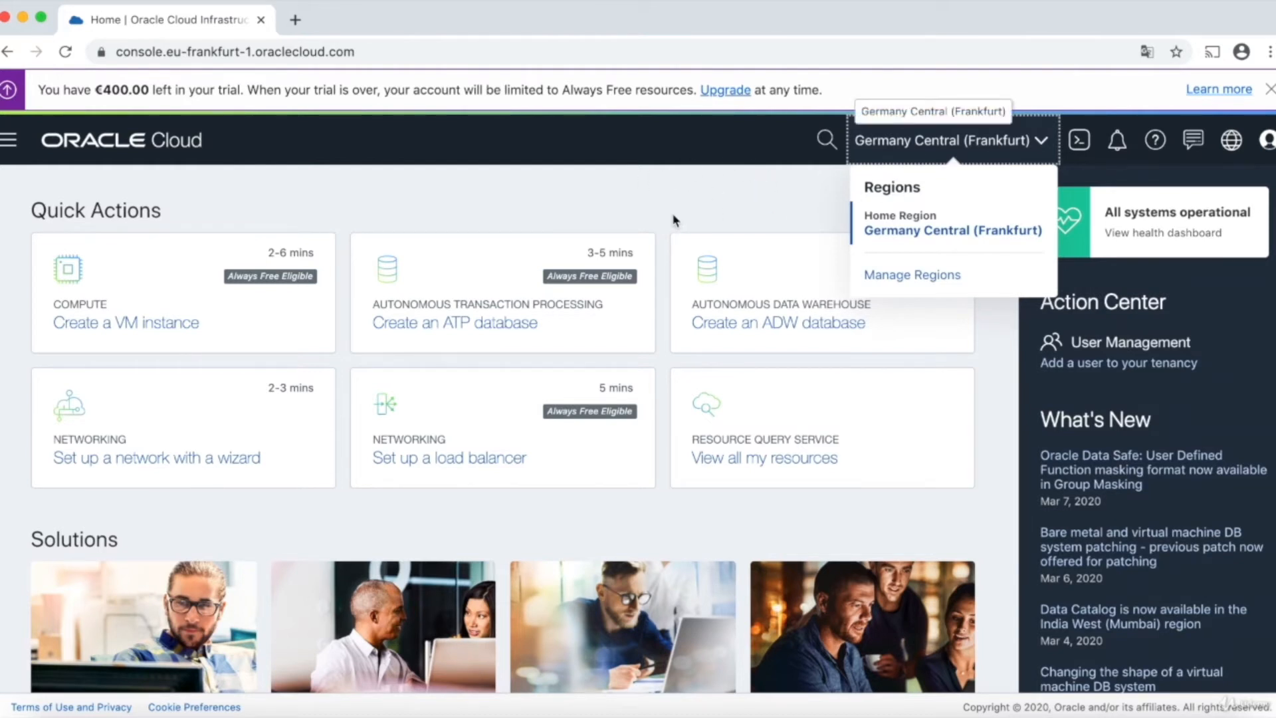
pyautogui.click(695, 191)
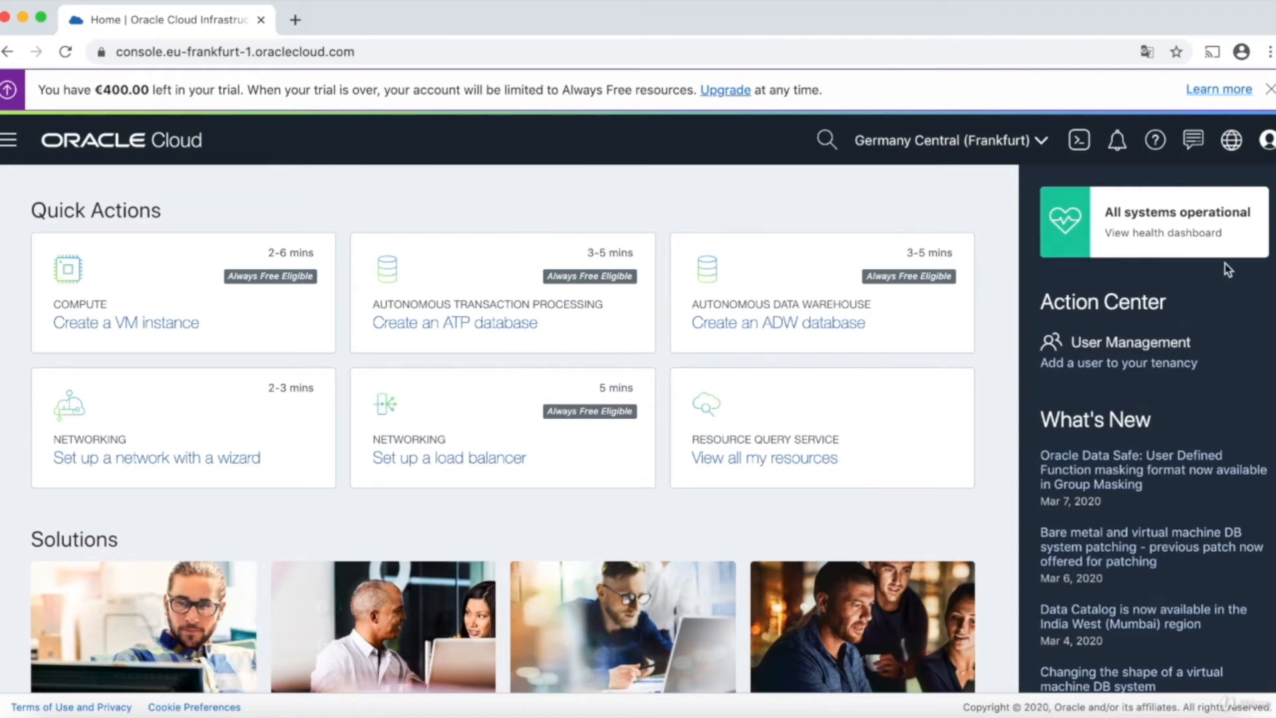
pyautogui.click(1232, 142)
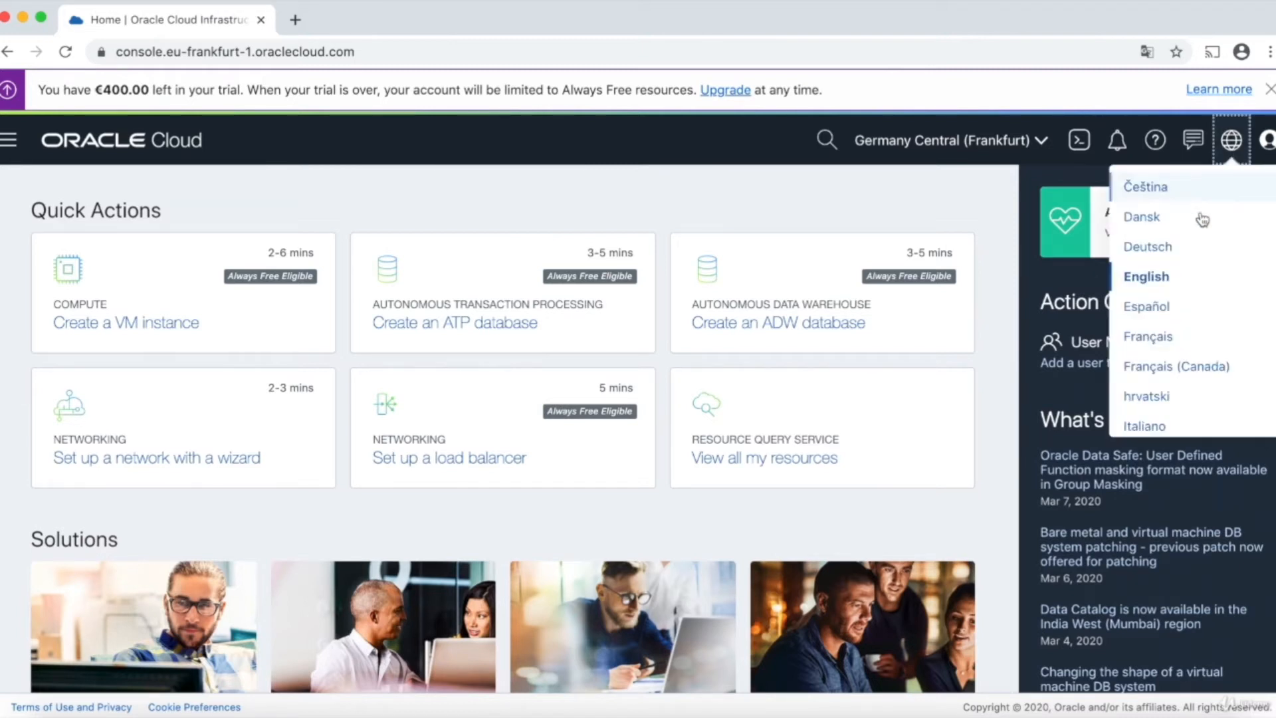
pyautogui.scroll(-1, 1164, 339)
pyautogui.scroll(1, 1163, 335)
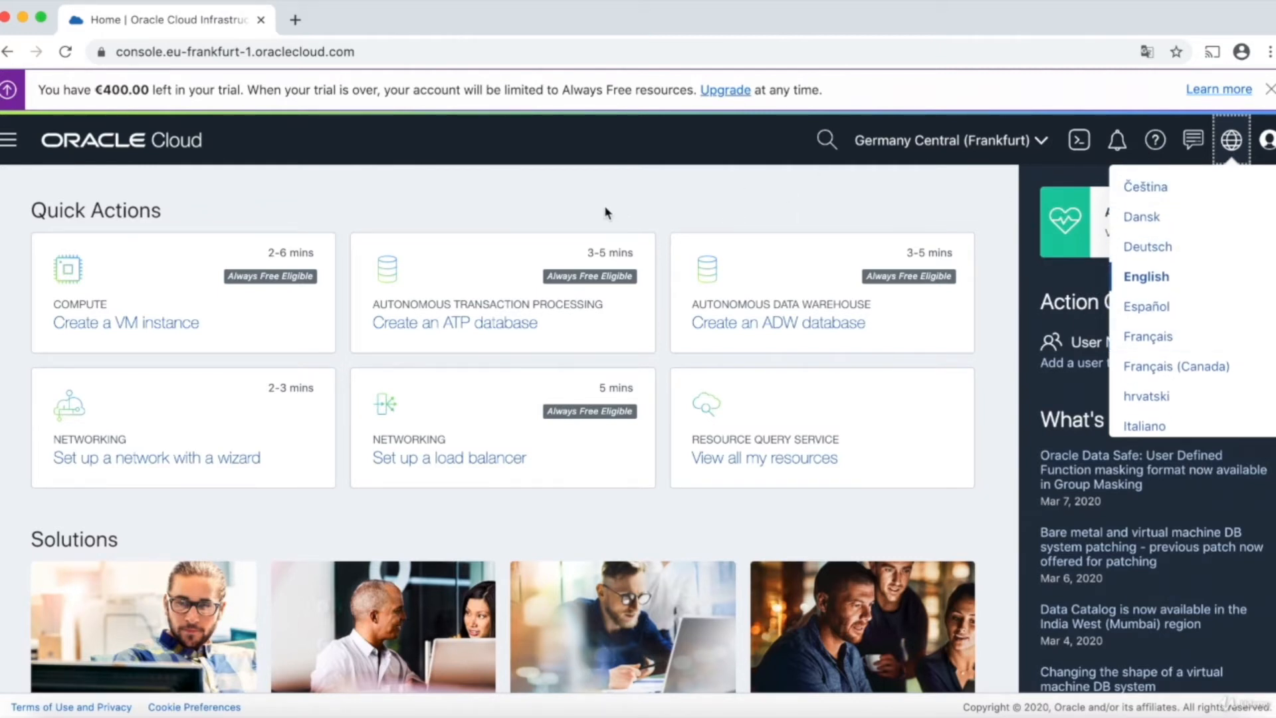
pyautogui.click(582, 210)
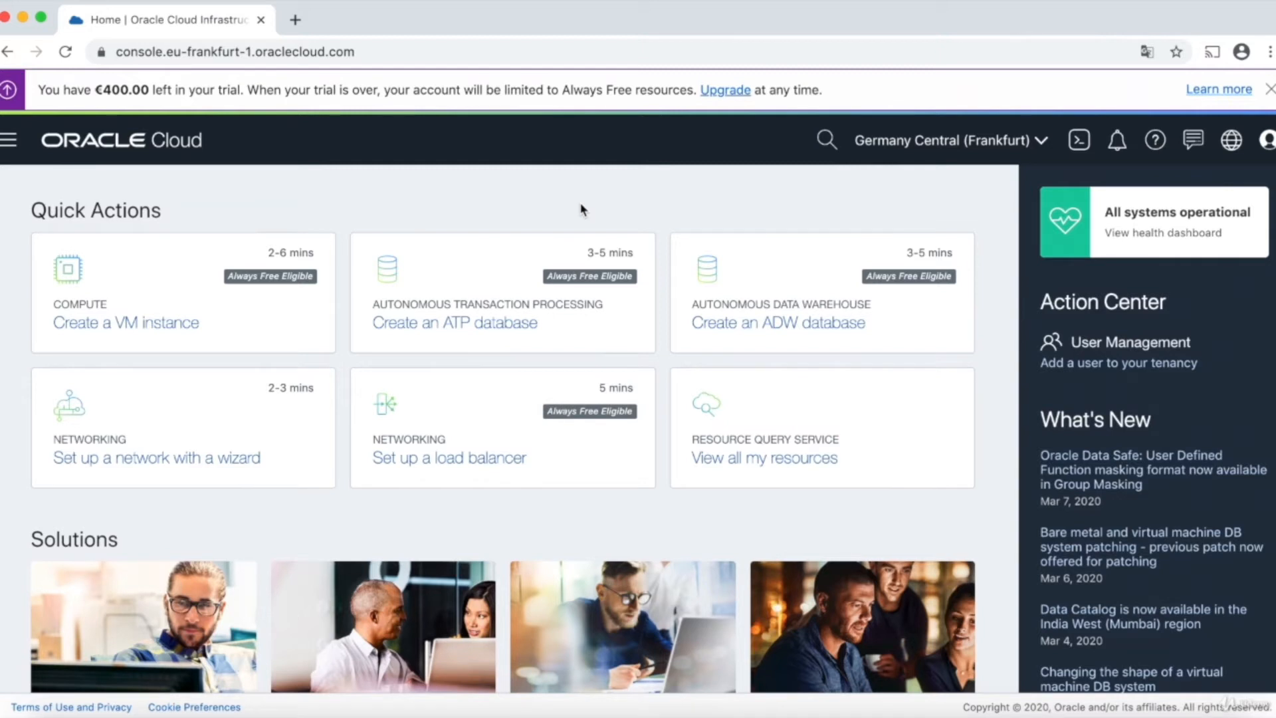
# Reveal the Identity submenu with Users, Groups, Policies and Compartments in the navigation menu
pyautogui.click(5, 154)
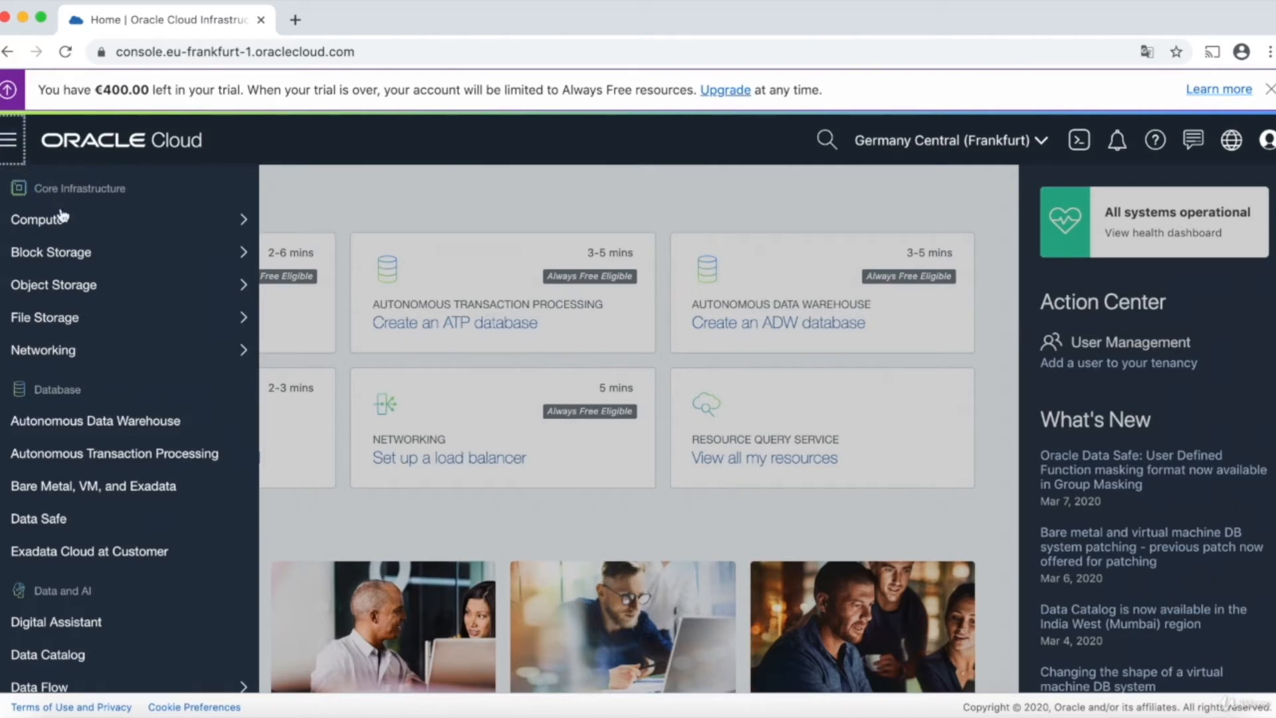
pyautogui.moveTo(68, 229)
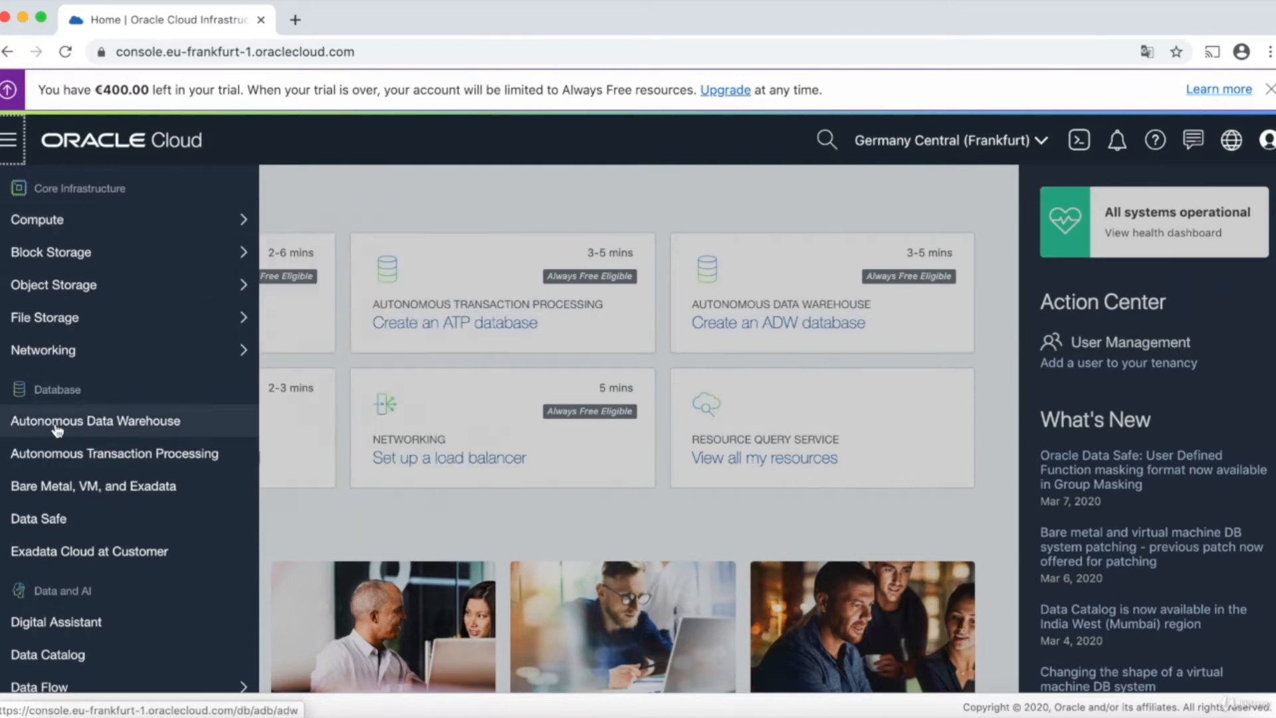
pyautogui.moveTo(102, 362)
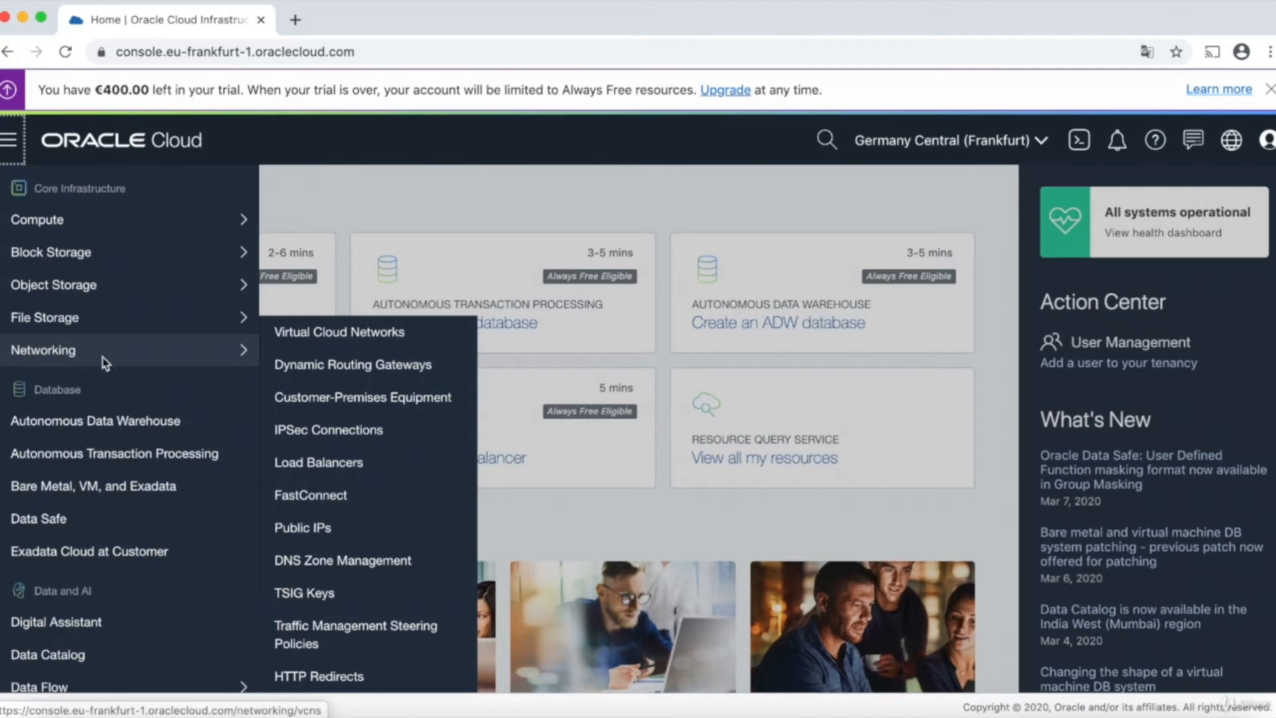
pyautogui.scroll(-6, 103, 363)
pyautogui.scroll(-4, 103, 362)
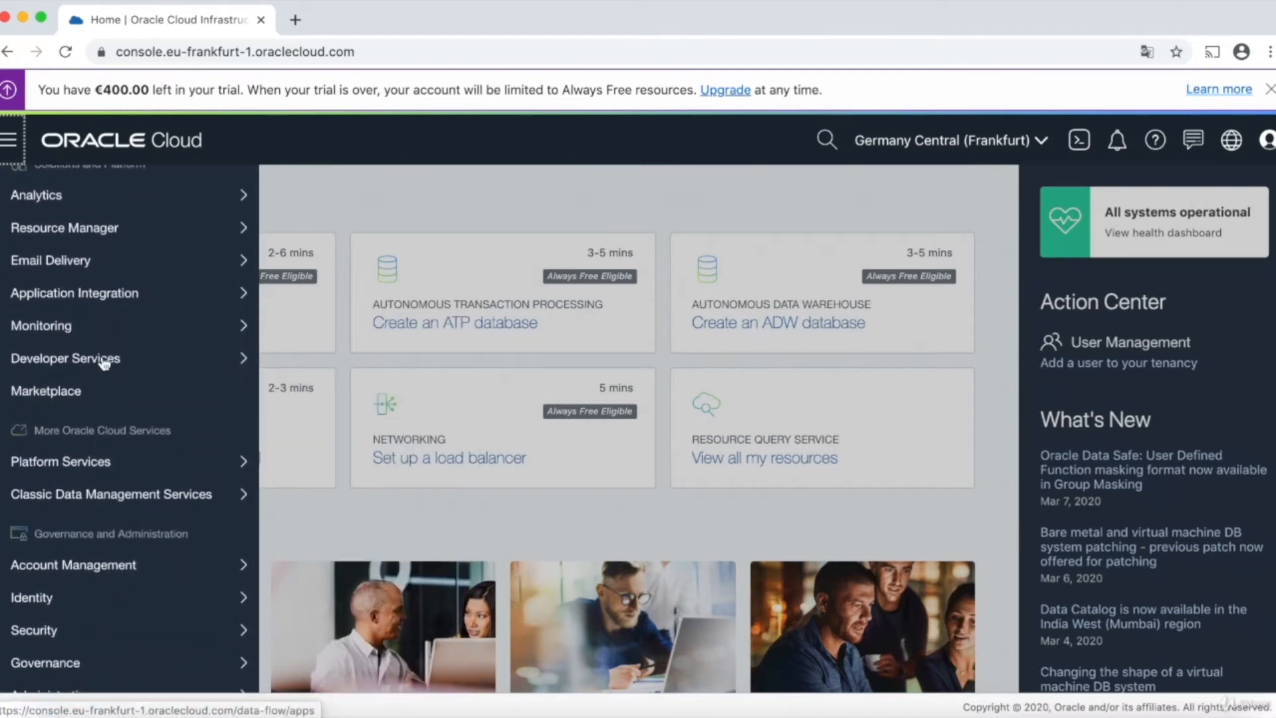
pyautogui.moveTo(82, 540)
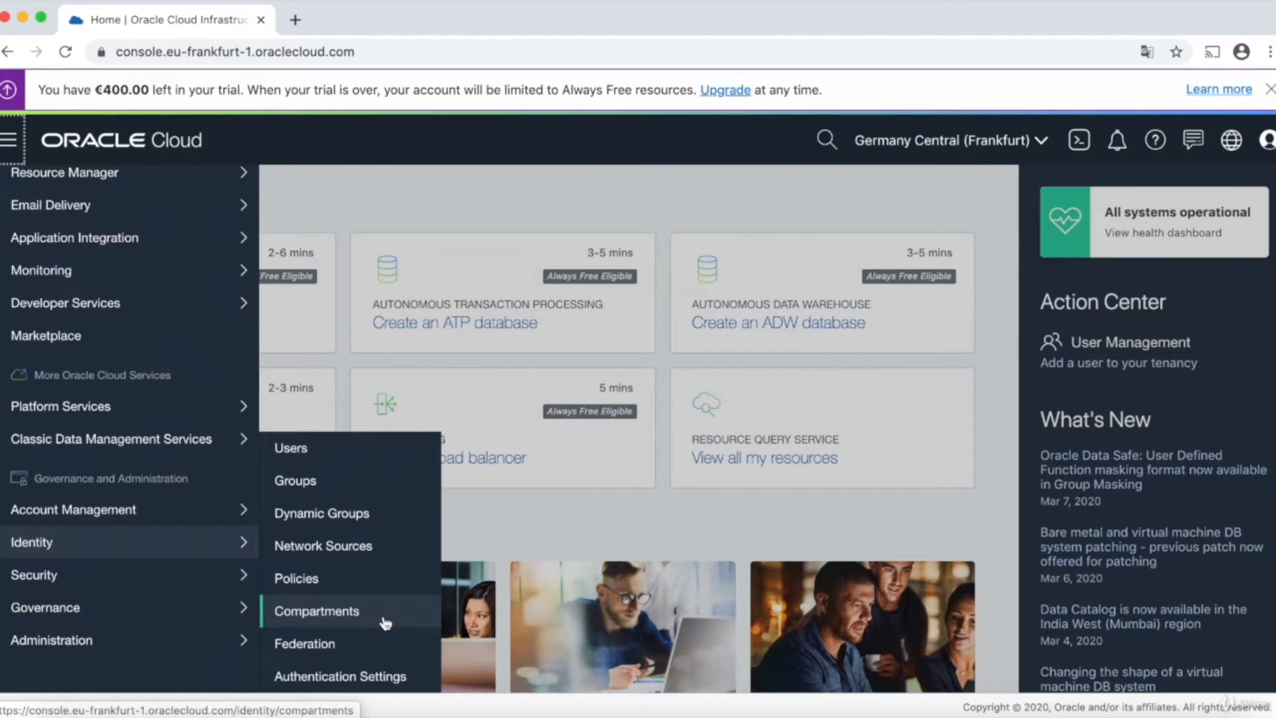
# Go to Identity > Compartments and bring up the Create Compartment dialog
pyautogui.click(328, 617)
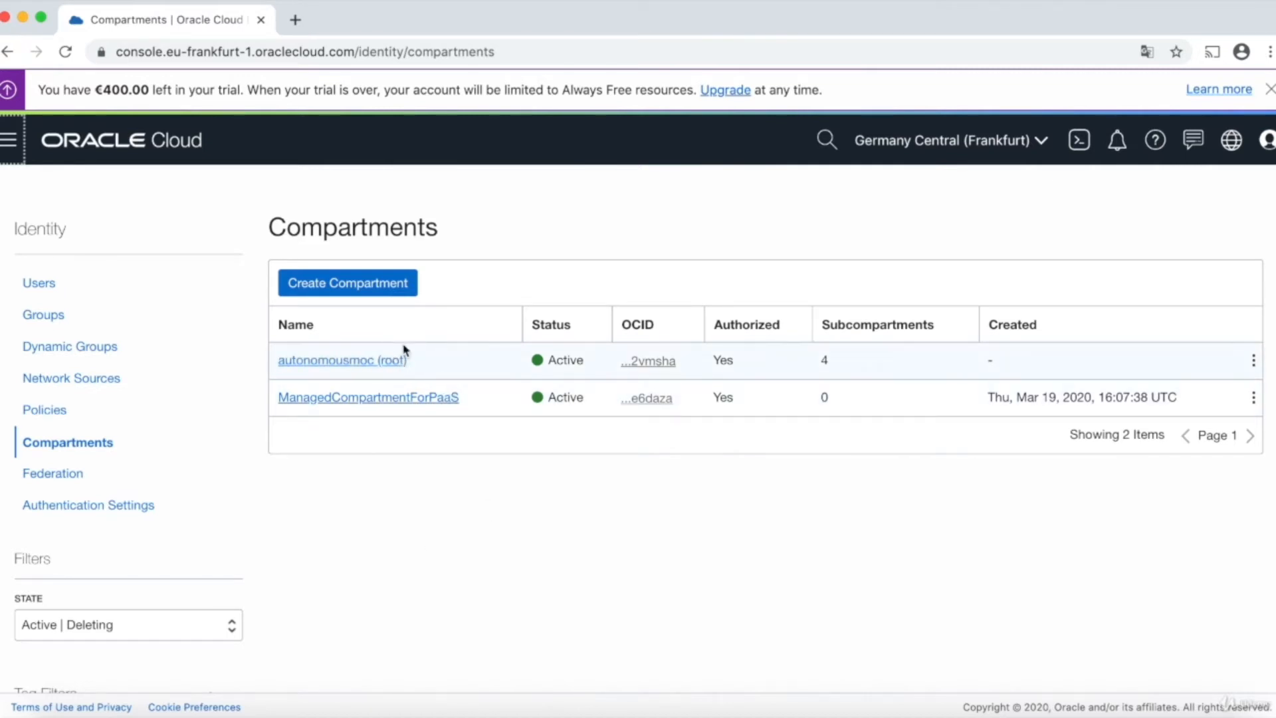
pyautogui.click(375, 367)
# Add compartment 'autonomouscompartment' with description 'Autonomous compartment video' under the root compartment
pyautogui.click(395, 286)
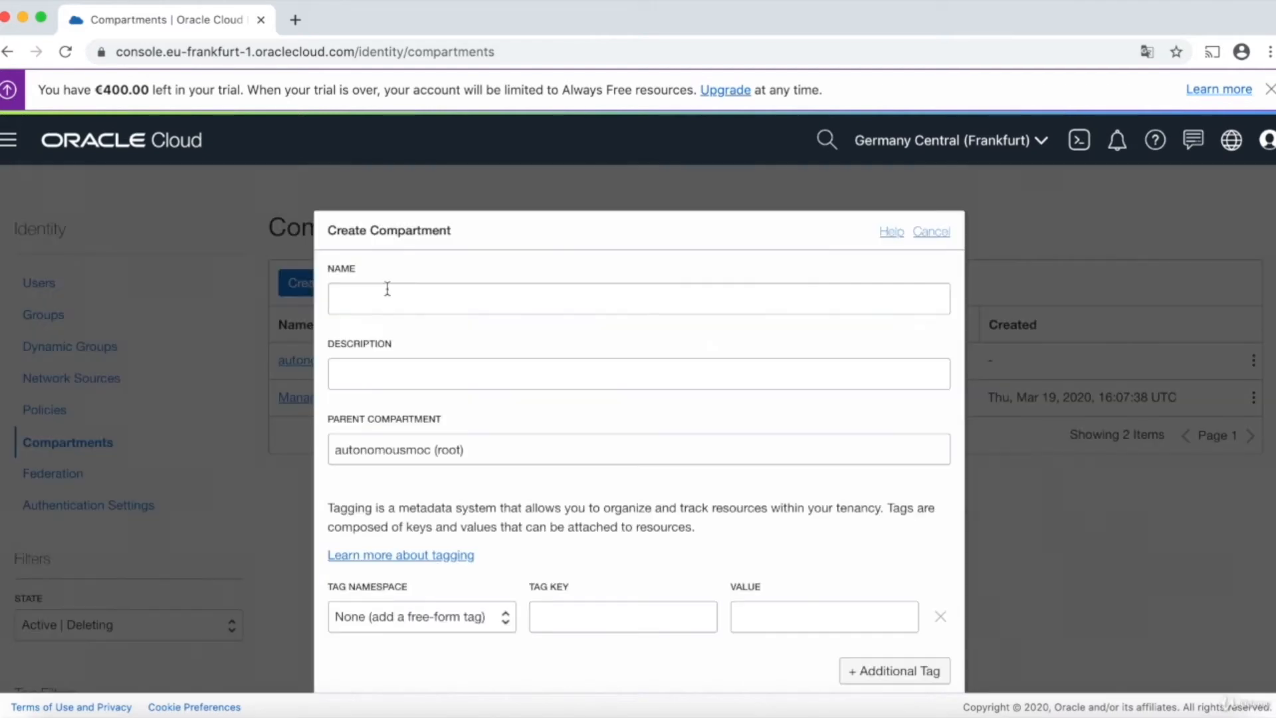
pyautogui.click(370, 297)
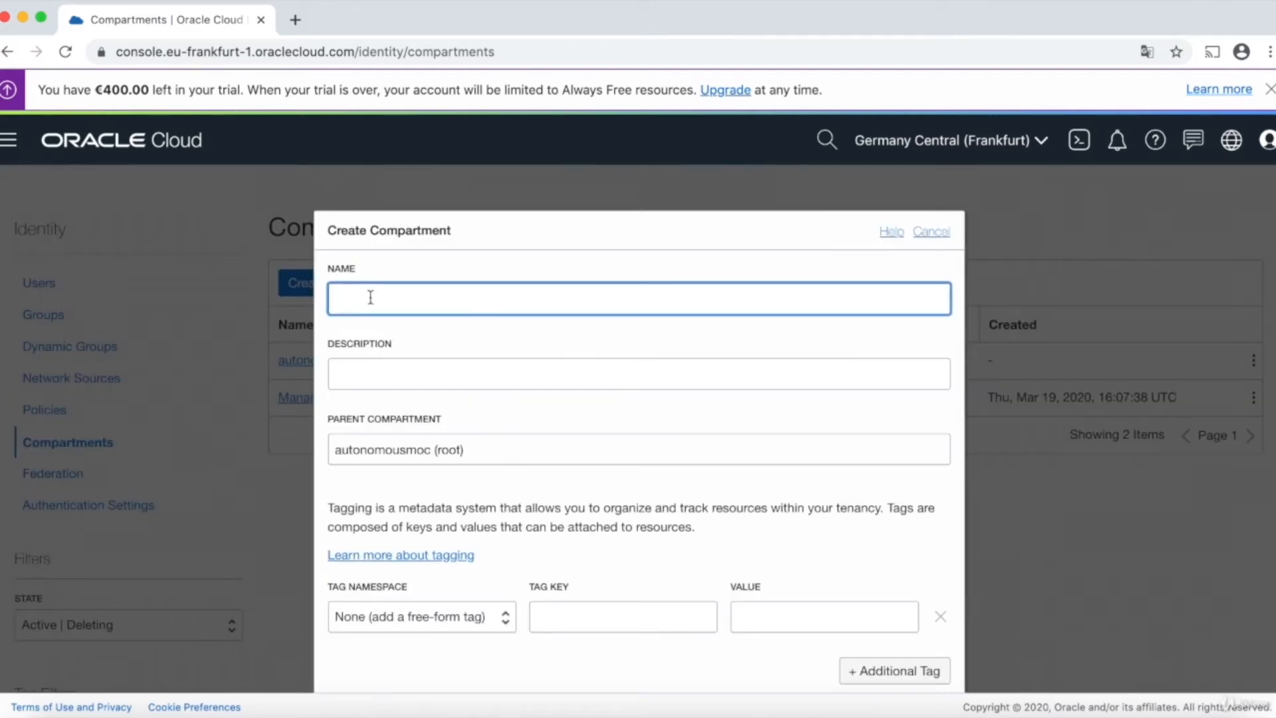
pyautogui.write('autonomouscompartment')
pyautogui.click(352, 373)
pyautogui.write('Autonomous compartment video')
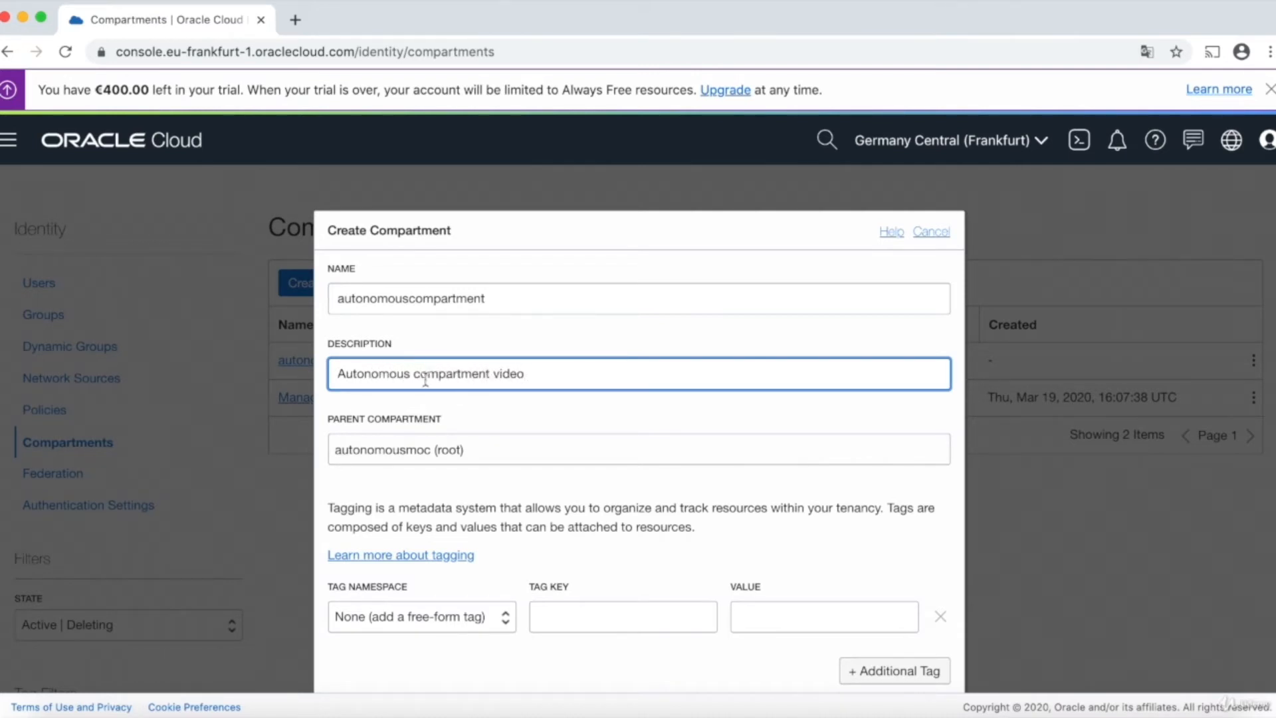
pyautogui.scroll(-2, 547, 554)
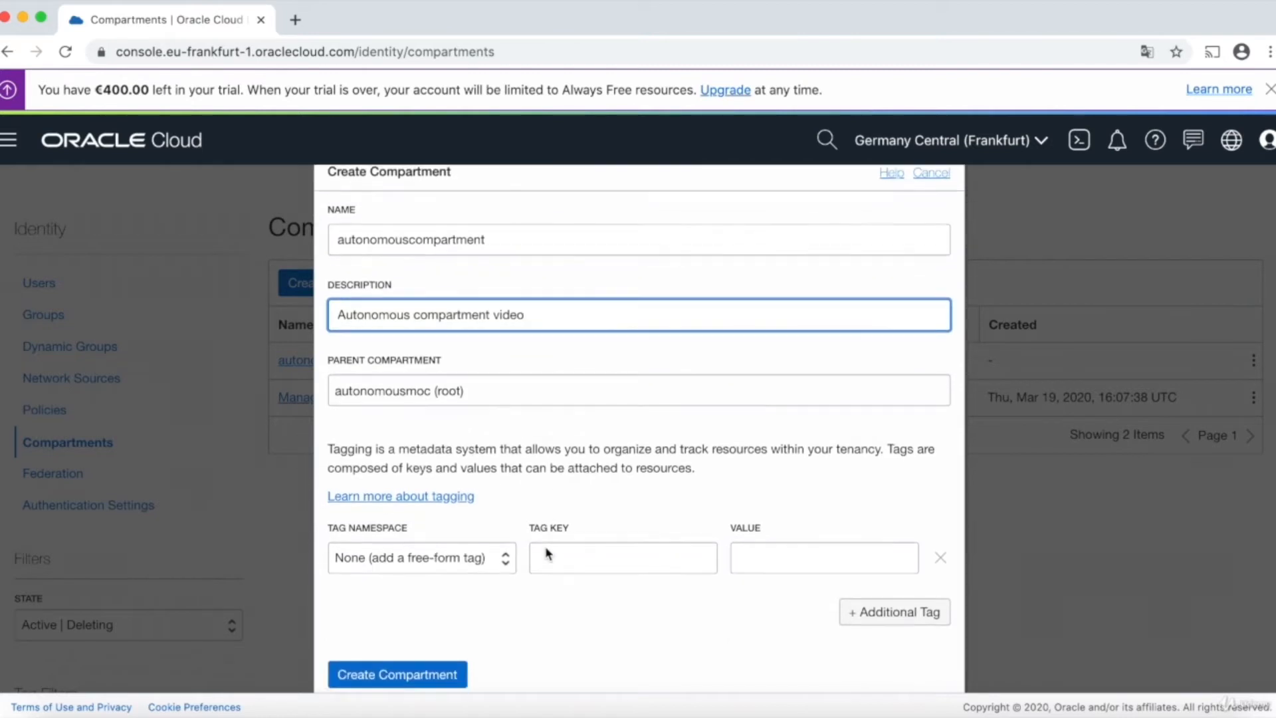
pyautogui.scroll(-1, 547, 553)
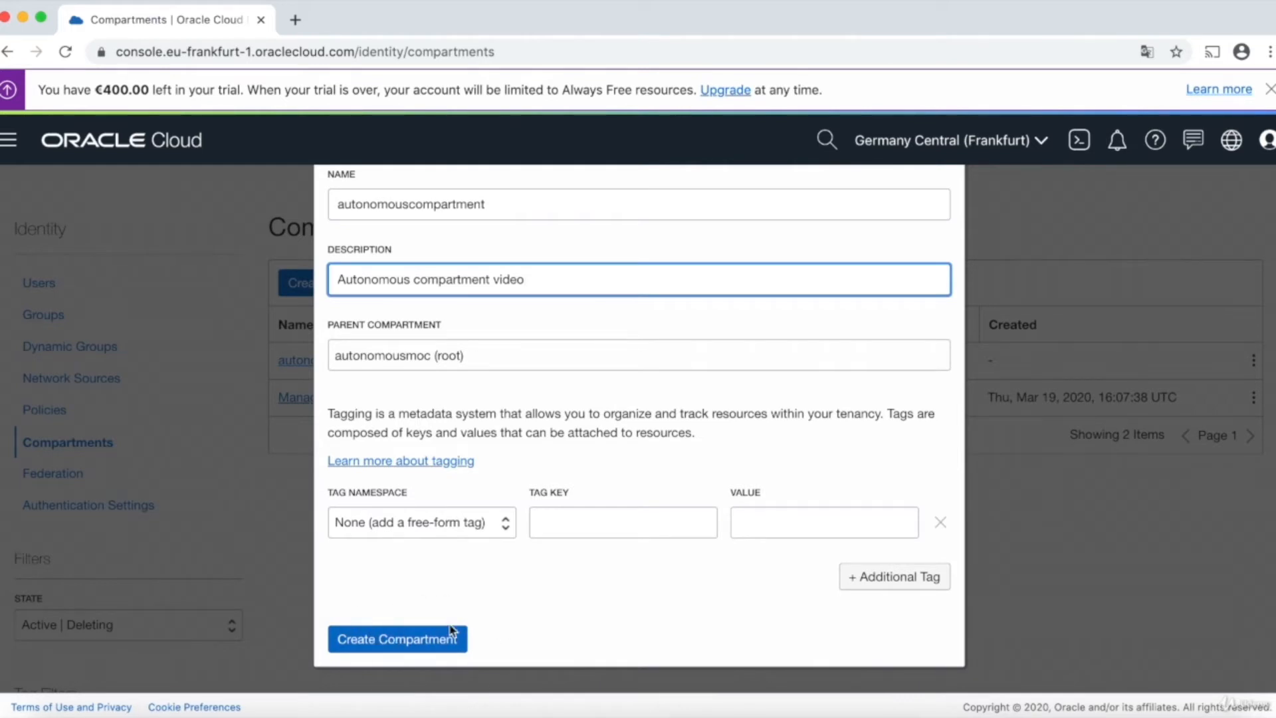
pyautogui.click(388, 645)
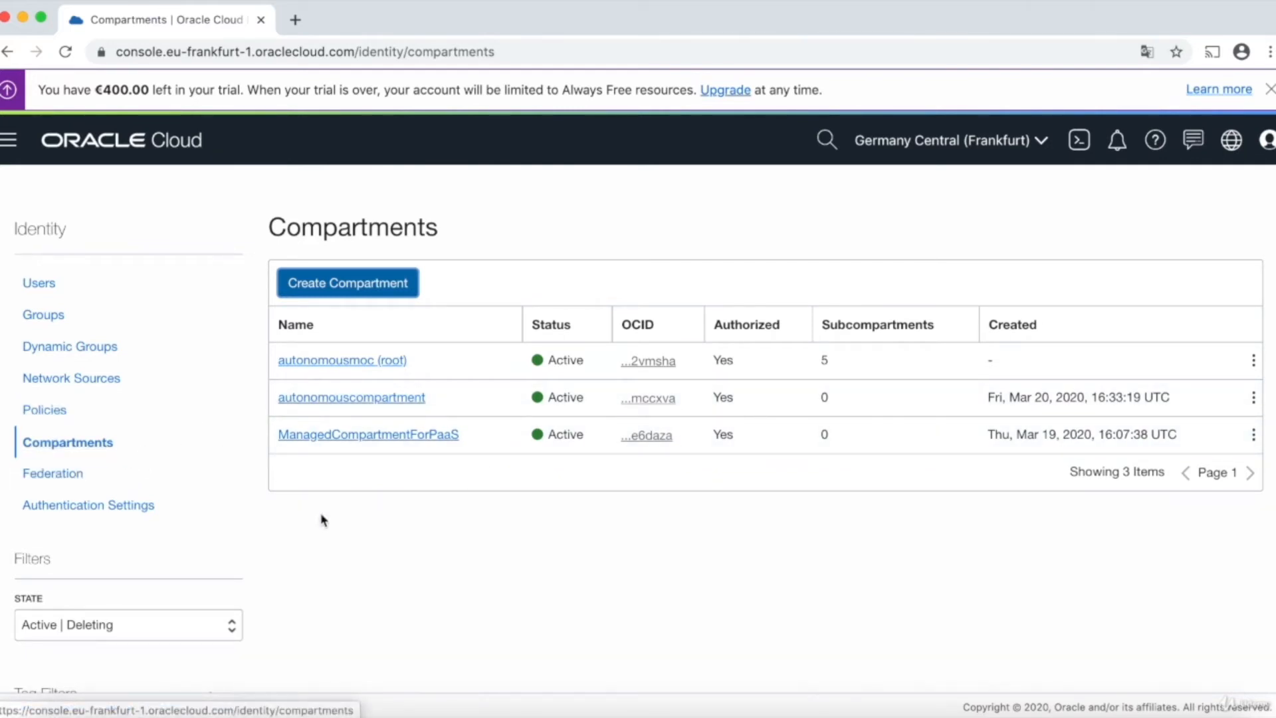
# Go to Networking > Virtual Cloud Networks
pyautogui.click(16, 151)
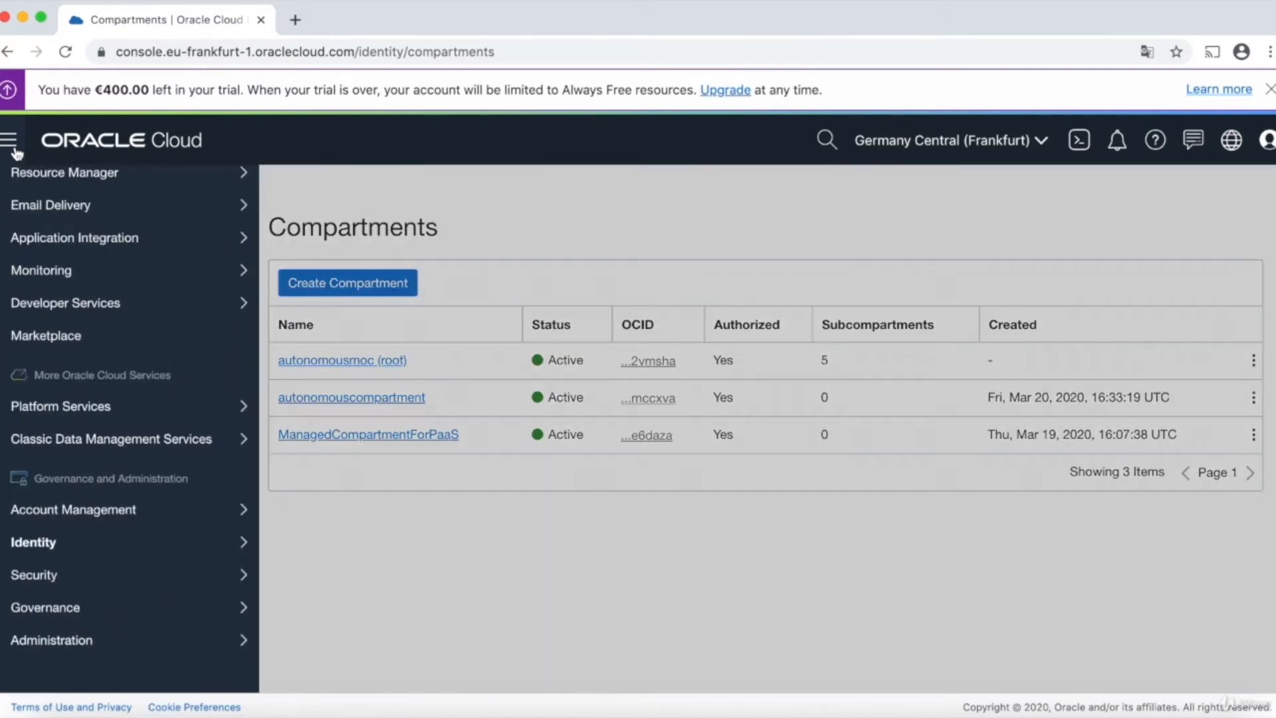
pyautogui.moveTo(74, 282)
pyautogui.scroll(10, 75, 284)
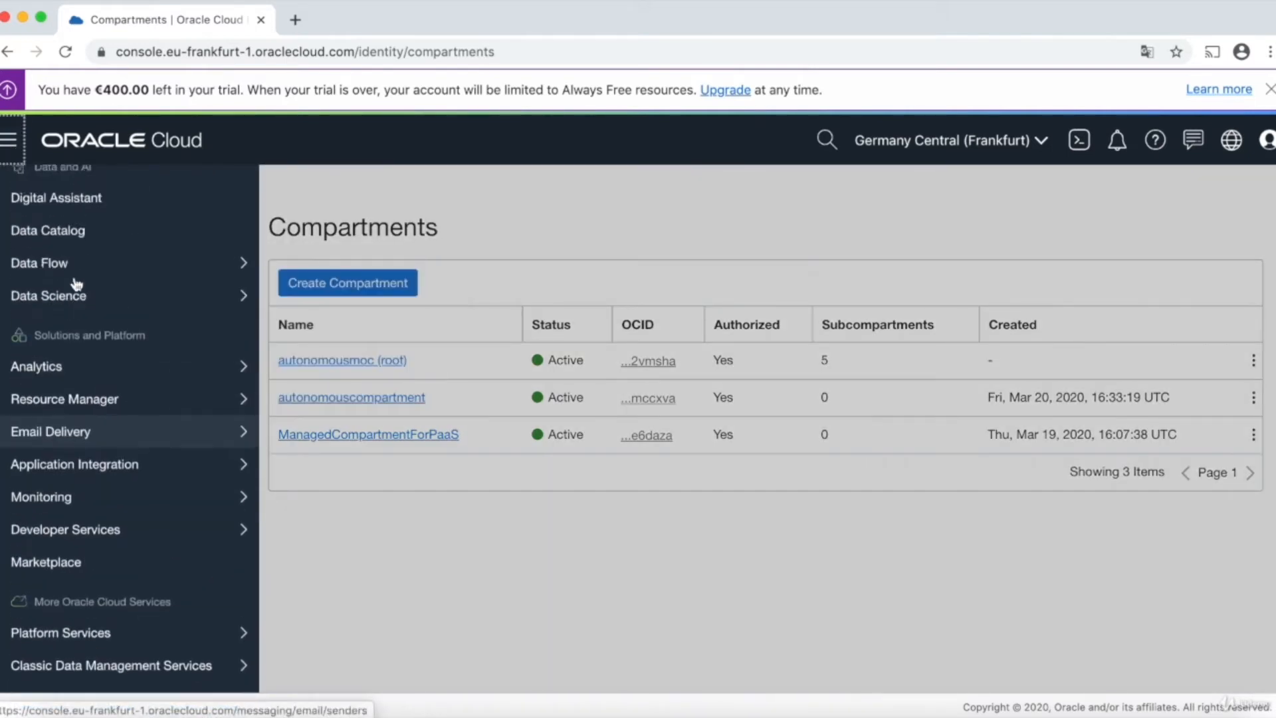
pyautogui.moveTo(88, 352)
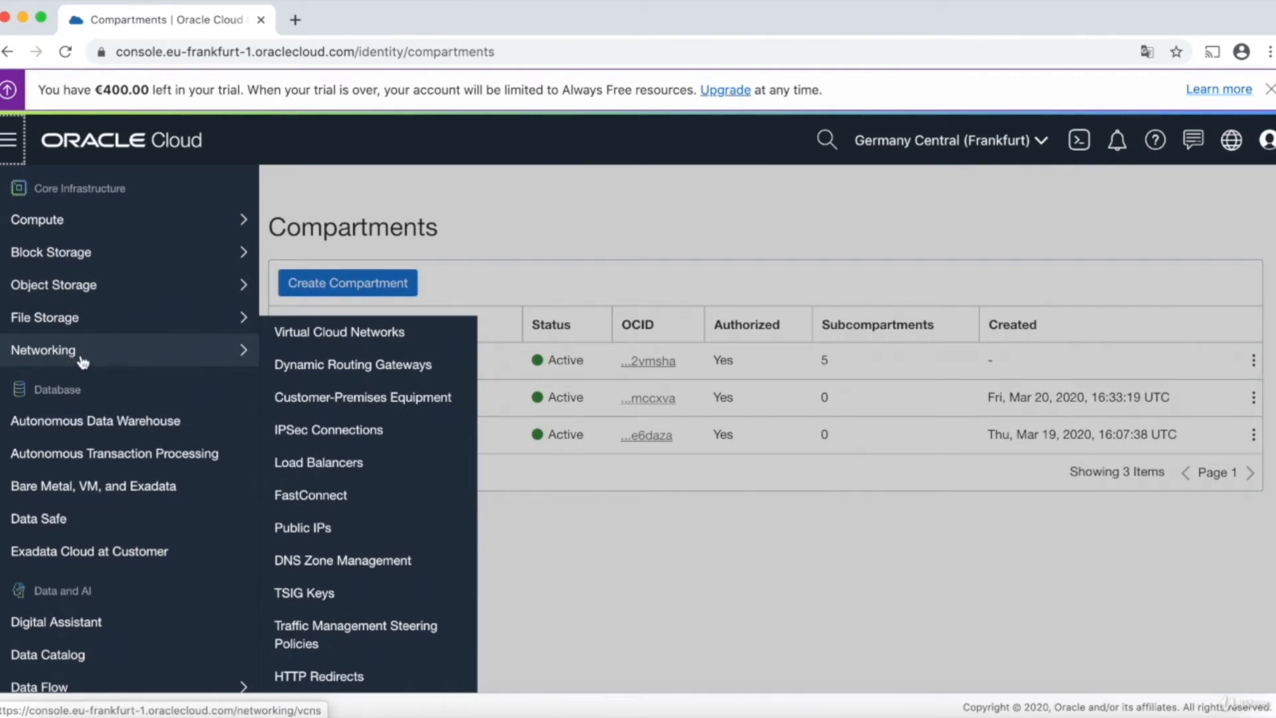
pyautogui.moveTo(225, 349)
pyautogui.click(331, 333)
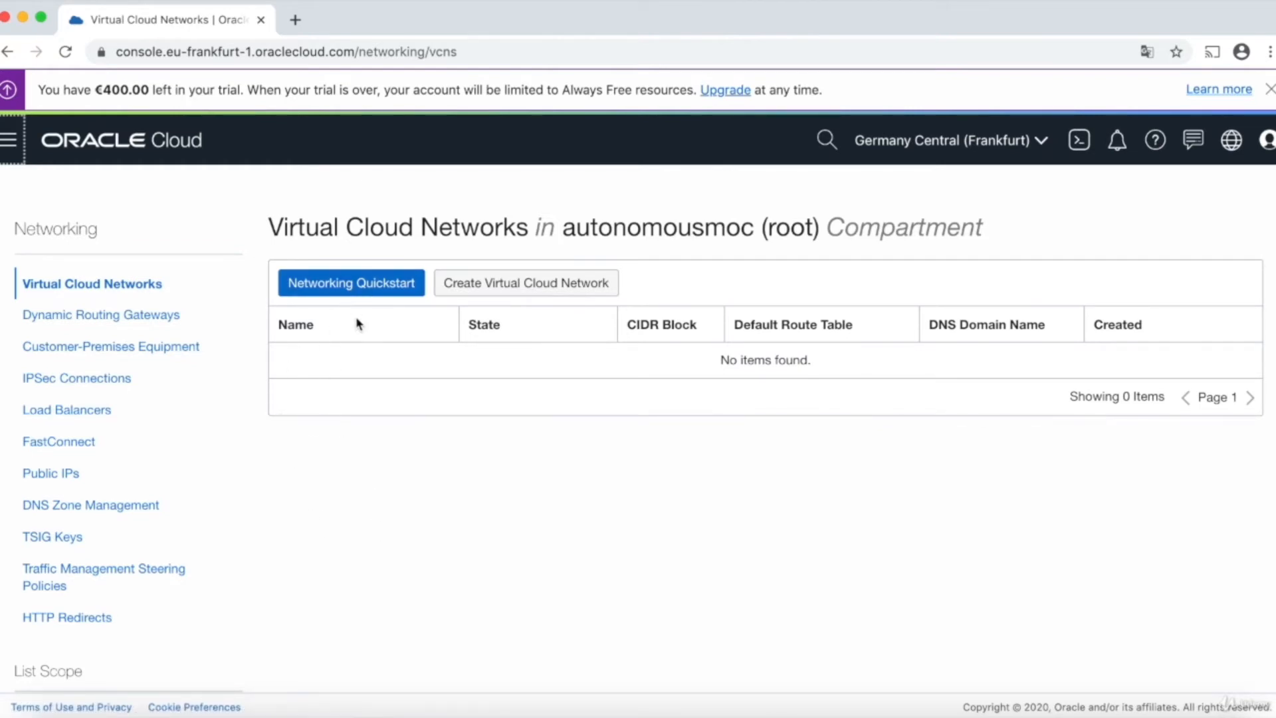
# Scope the network list to autonomouscompartment, which shows no VCNs yet
pyautogui.scroll(-2, 373, 472)
pyautogui.scroll(-3, 373, 472)
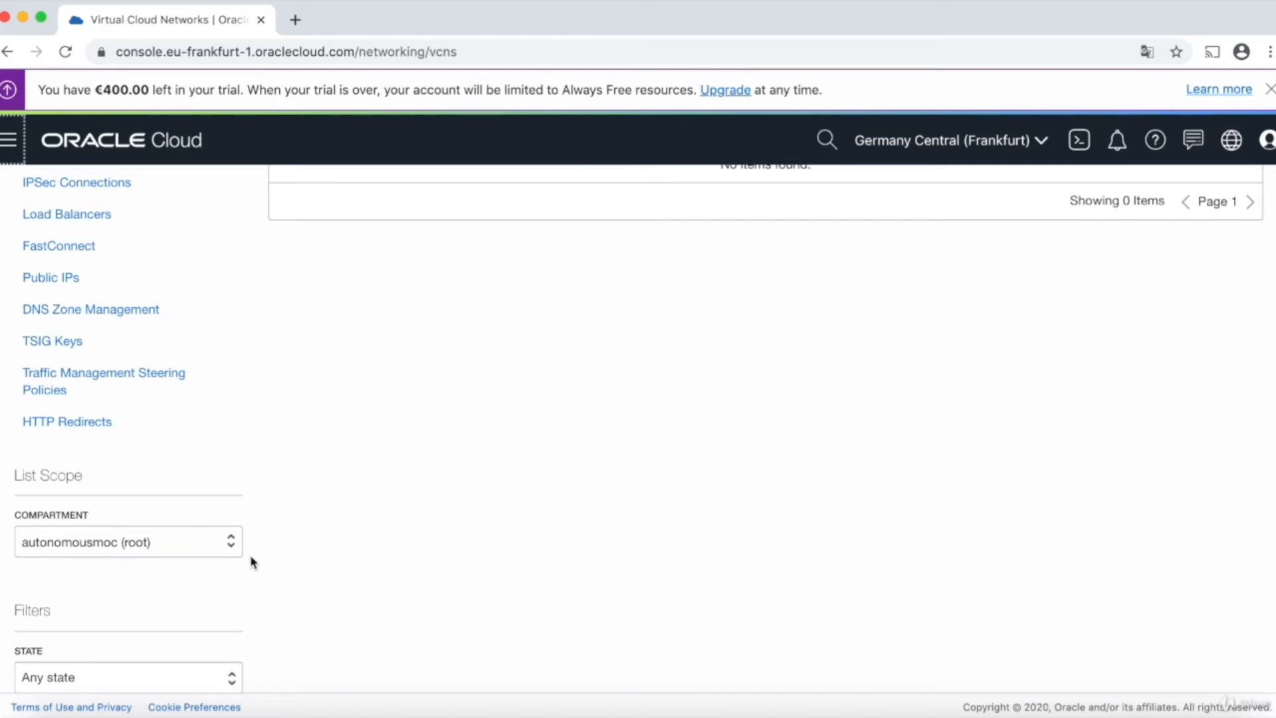
pyautogui.scroll(-2, 353, 514)
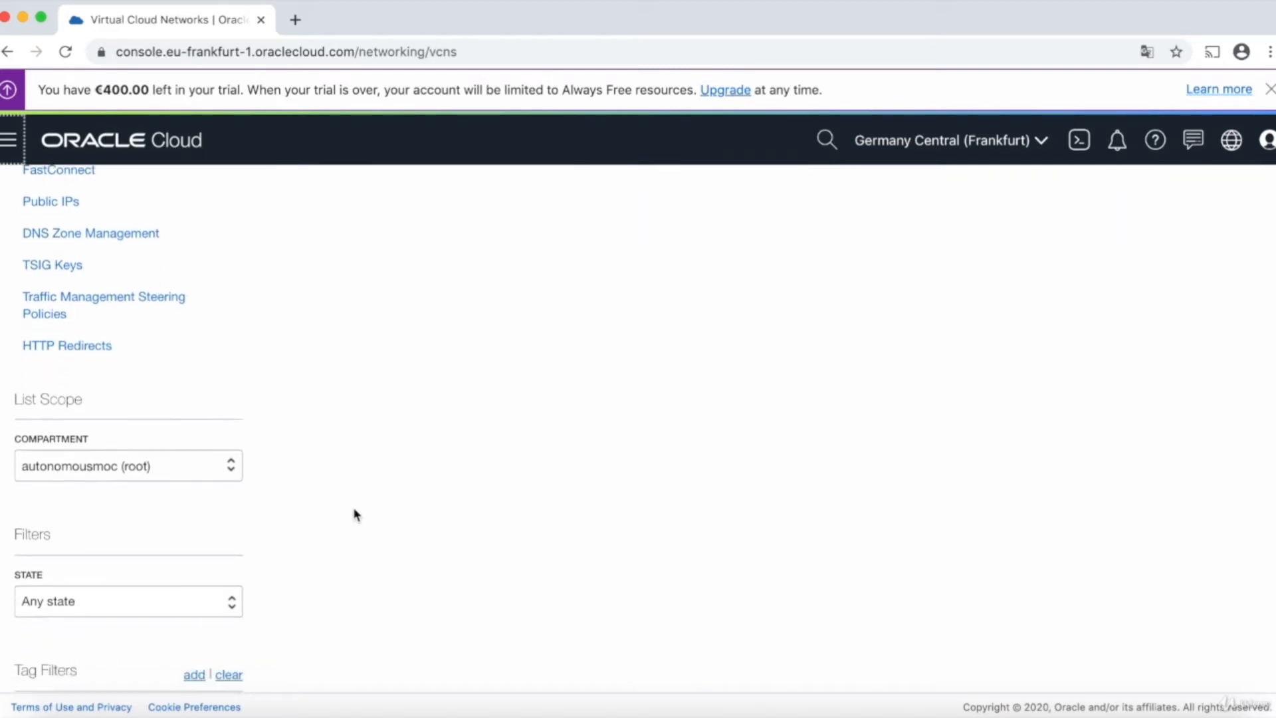
pyautogui.click(213, 466)
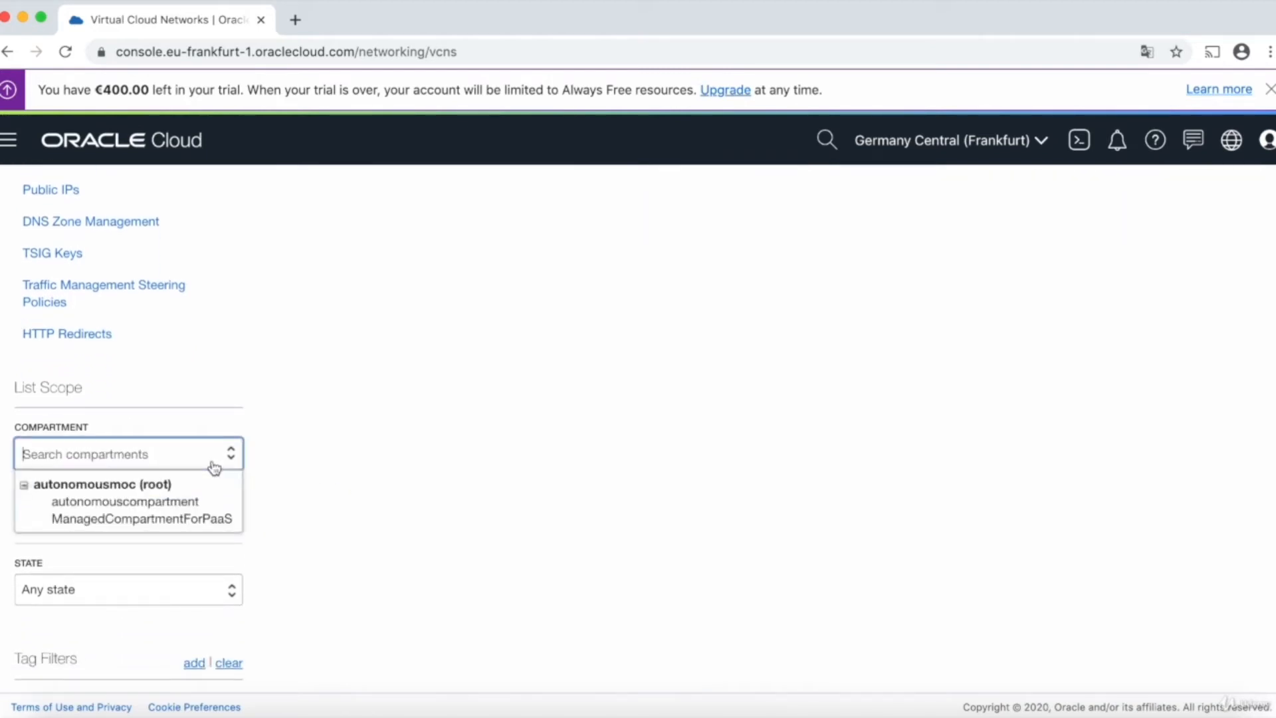
pyautogui.click(184, 508)
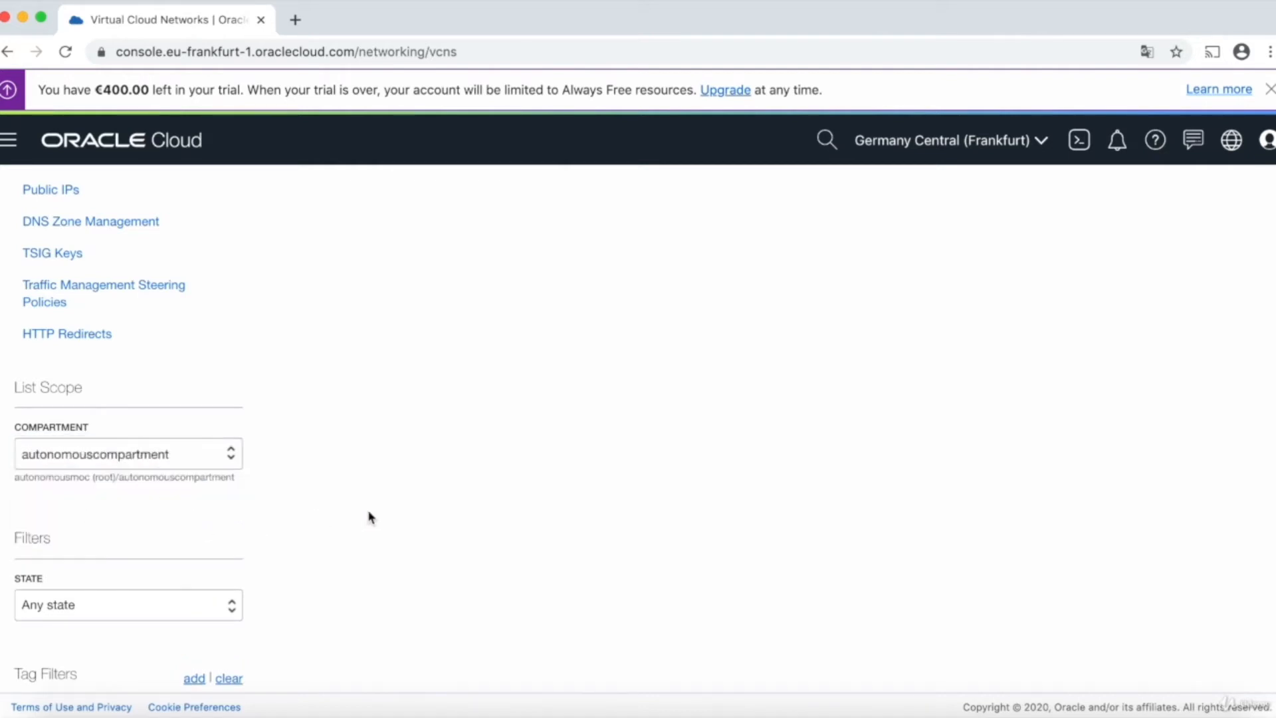
pyautogui.scroll(-1, 401, 525)
pyautogui.scroll(5, 403, 527)
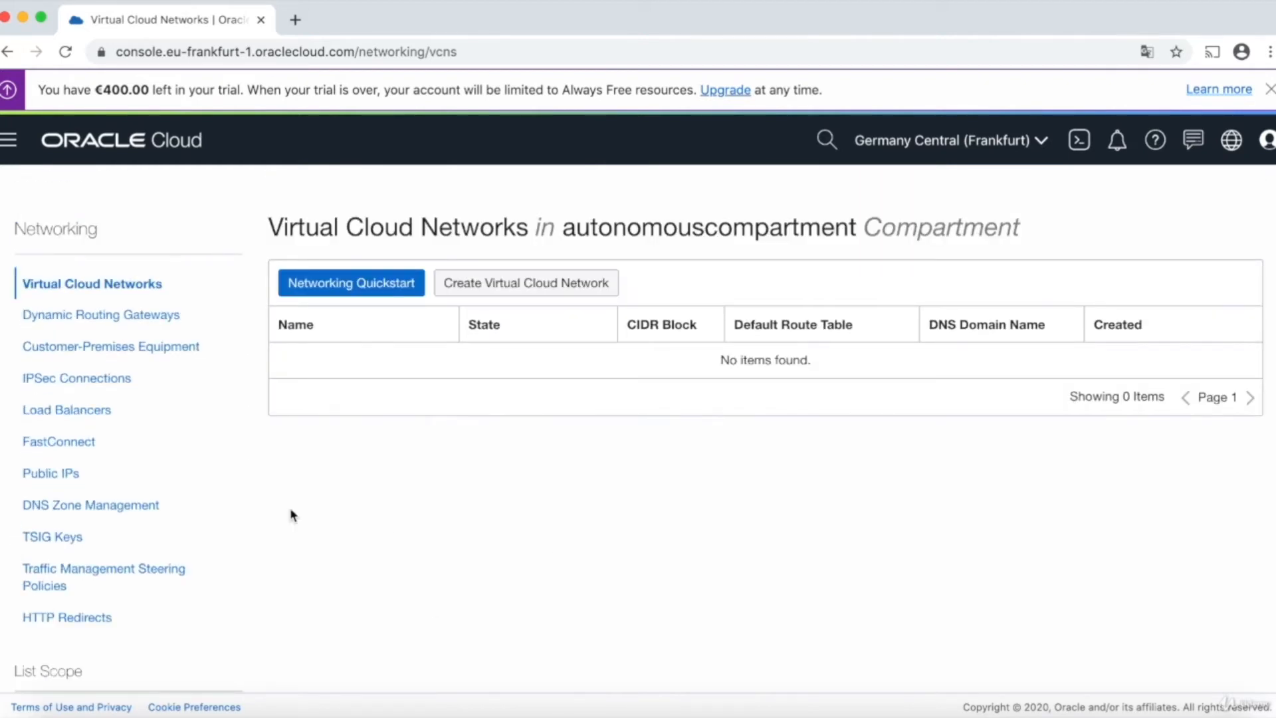
# Start the VCN with Internet Connectivity wizard, naming it autonomousvcn with default CIDR blocks
pyautogui.click(356, 296)
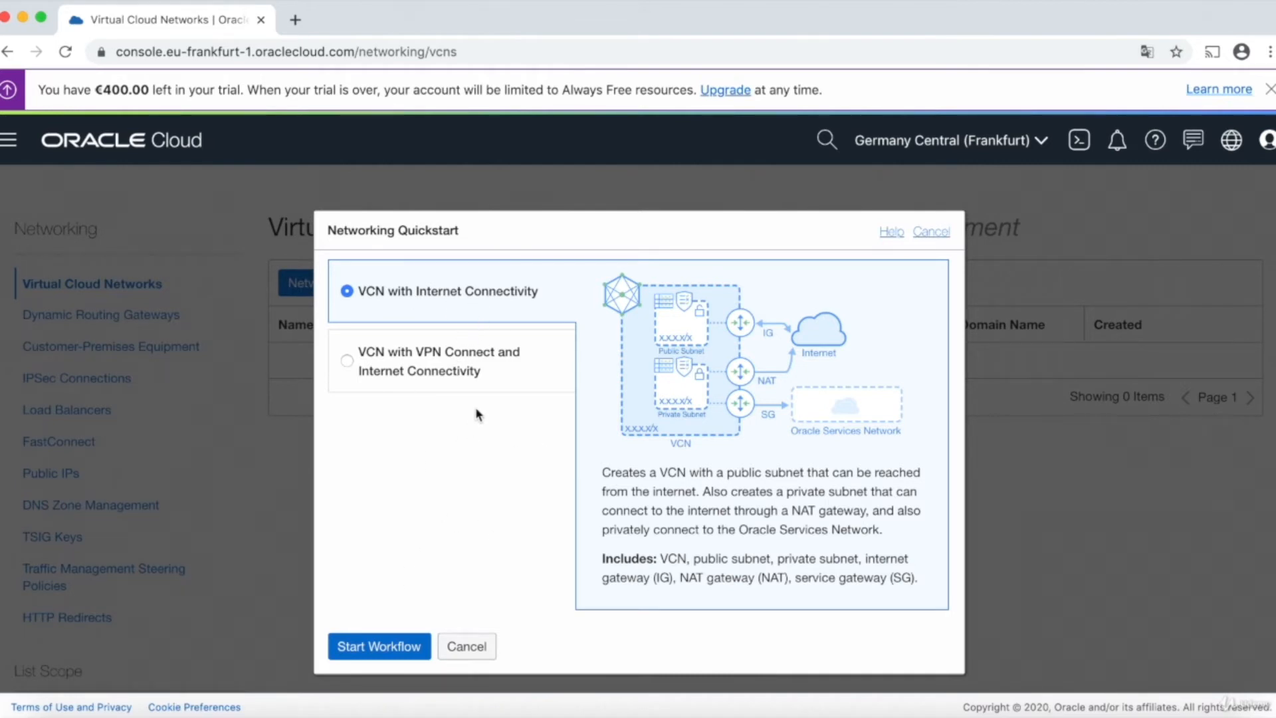
pyautogui.click(385, 651)
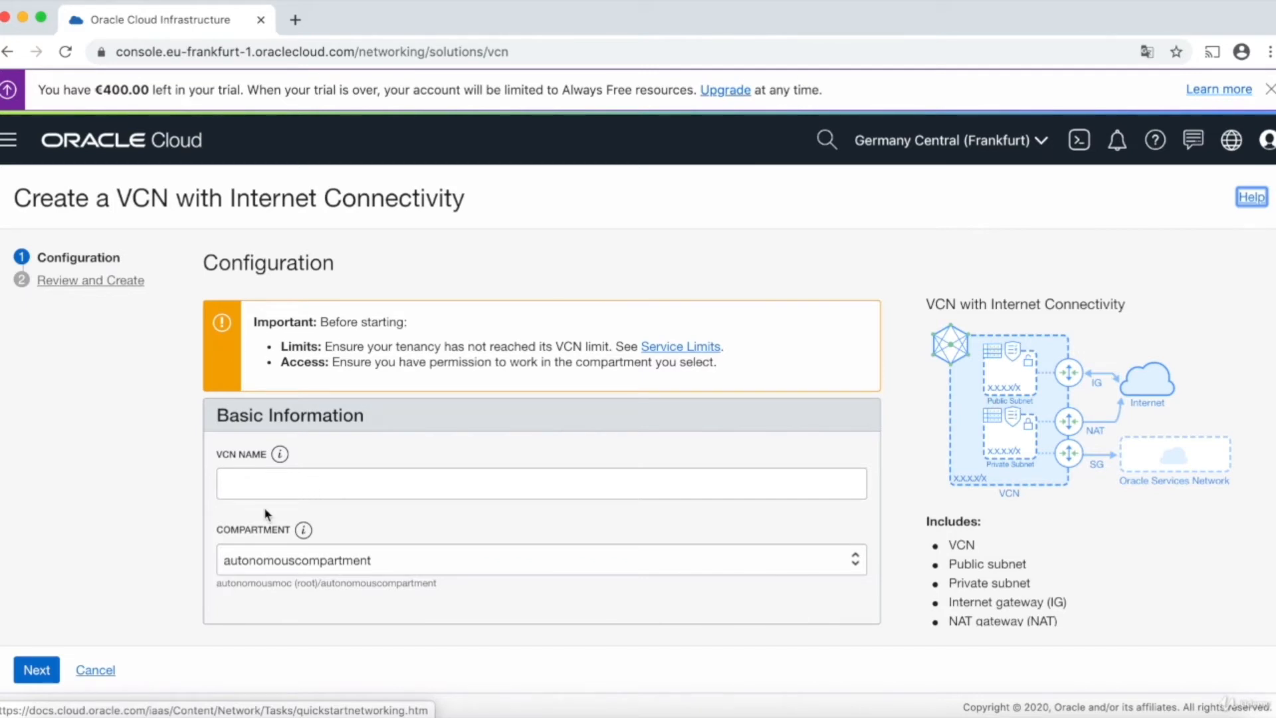
pyautogui.click(292, 489)
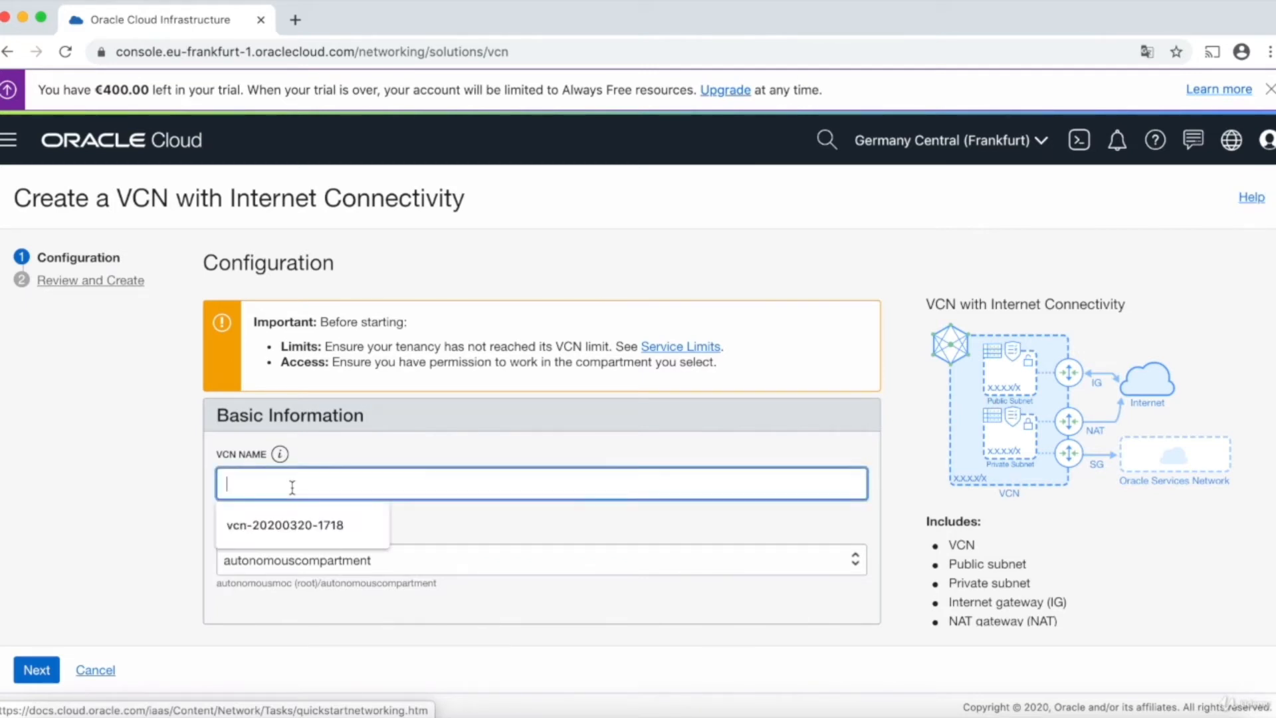
pyautogui.write('autono')
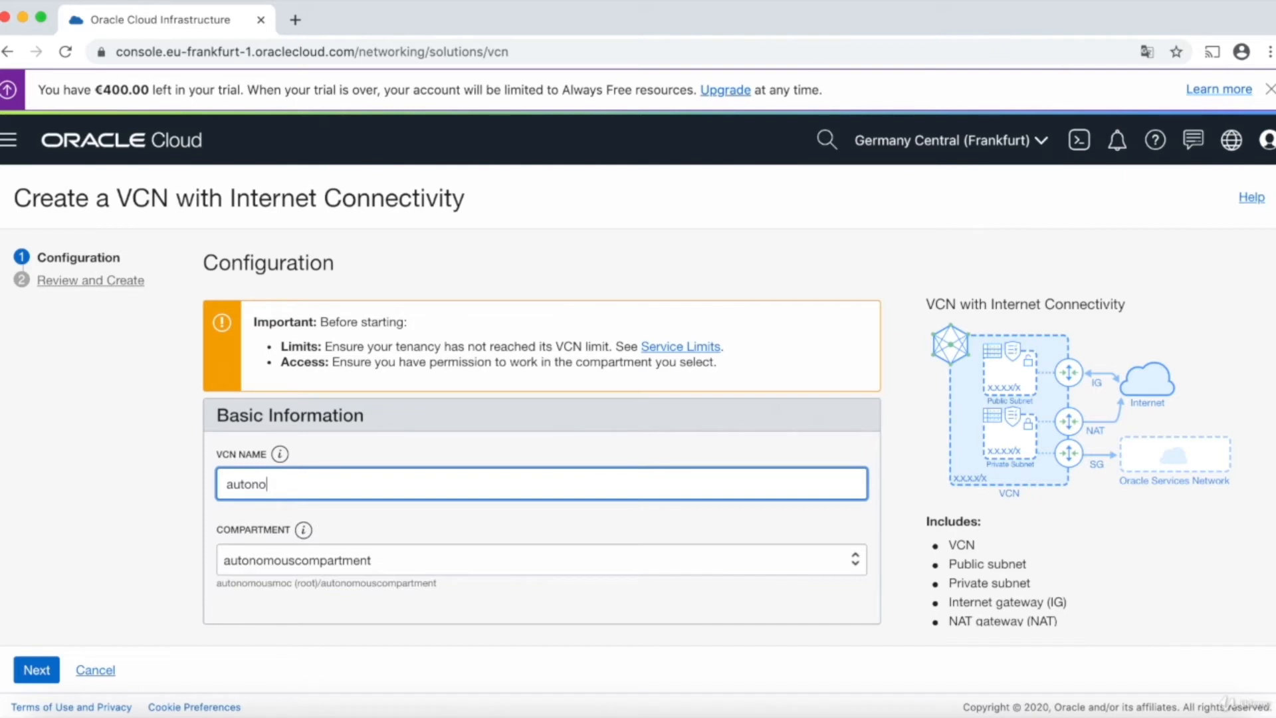
pyautogui.write('mousvcn')
pyautogui.click(119, 537)
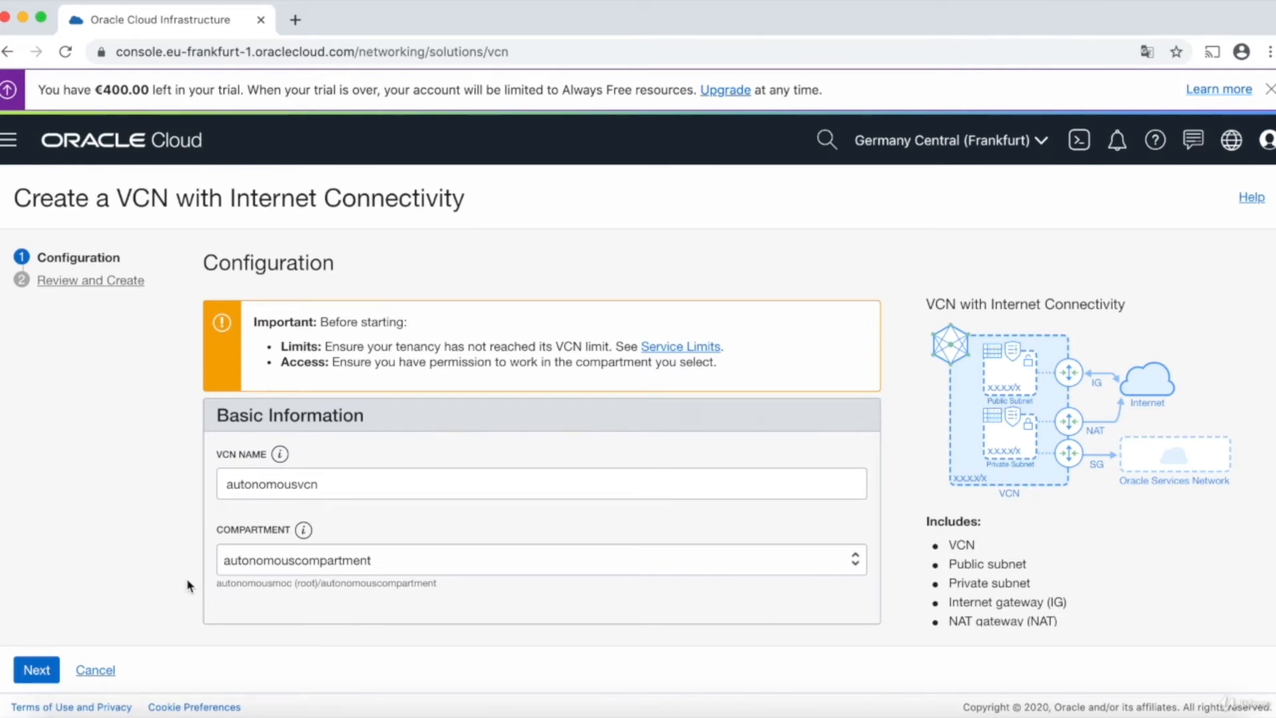
pyautogui.scroll(-5, 466, 487)
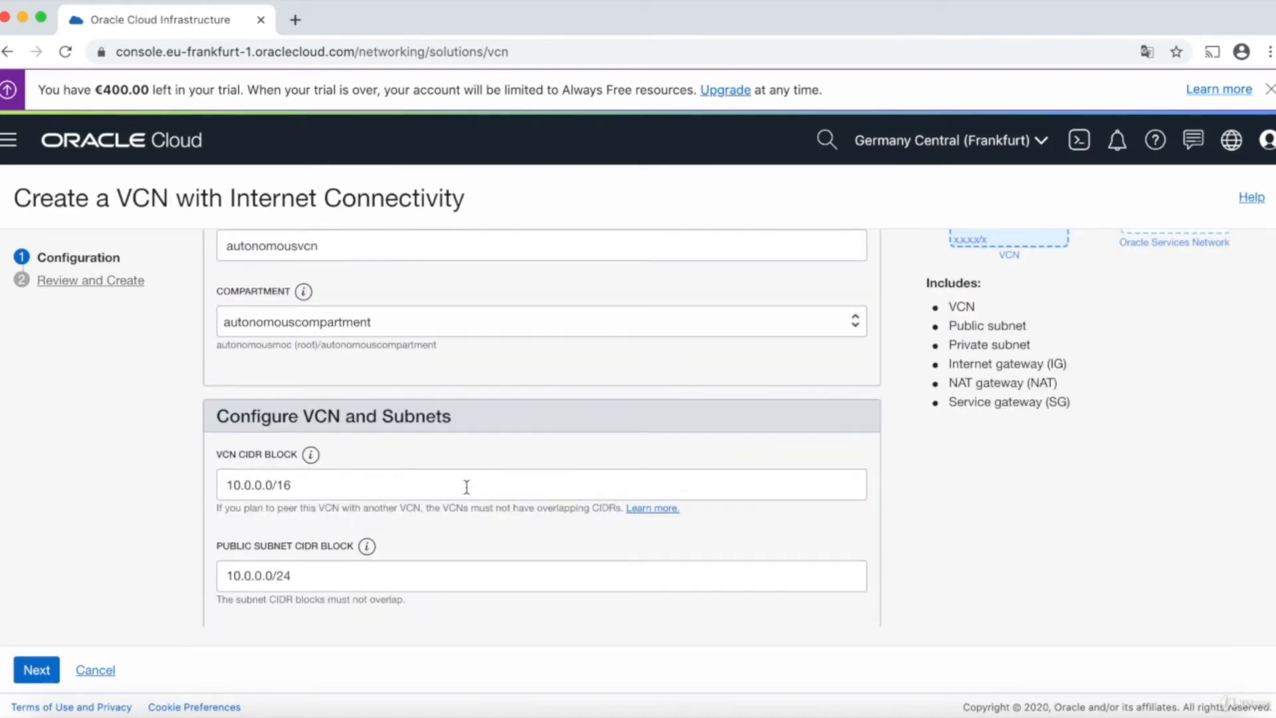
pyautogui.scroll(-1, 467, 487)
pyautogui.scroll(-1, 467, 487)
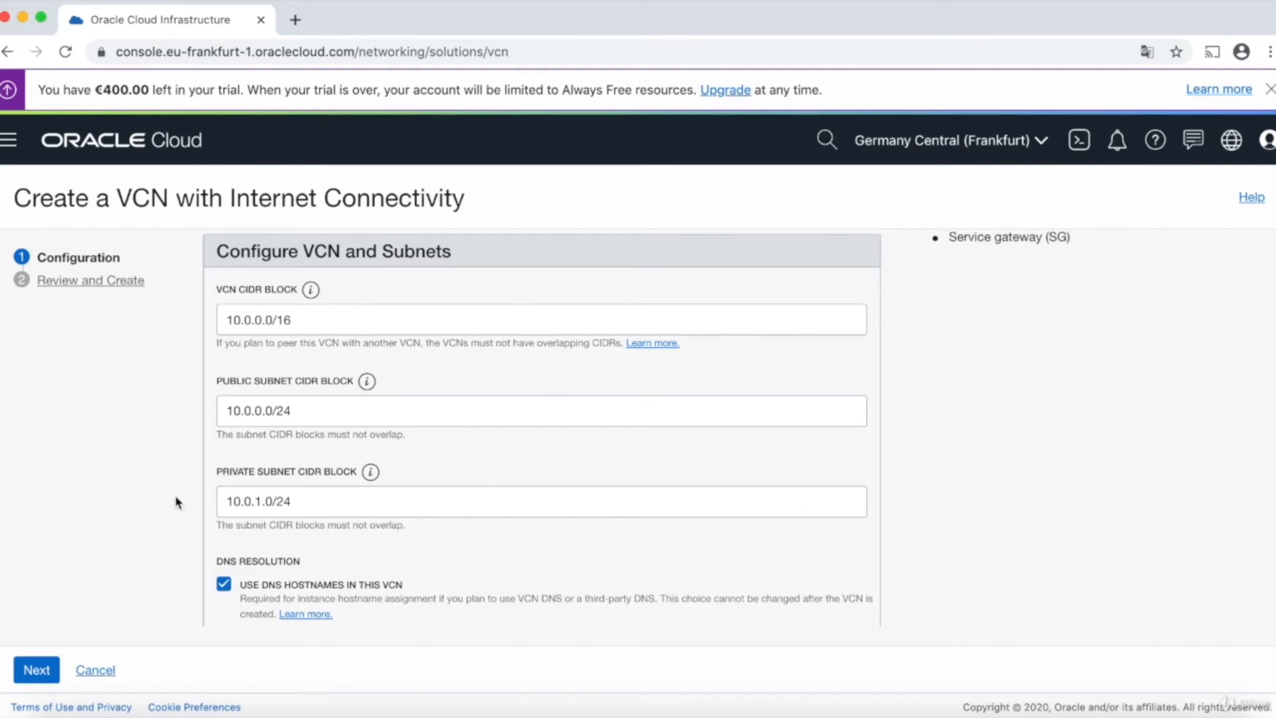
# Review the autonomousvcn summary and create it, waiting until all subnets and gateways show Done
pyautogui.click(42, 671)
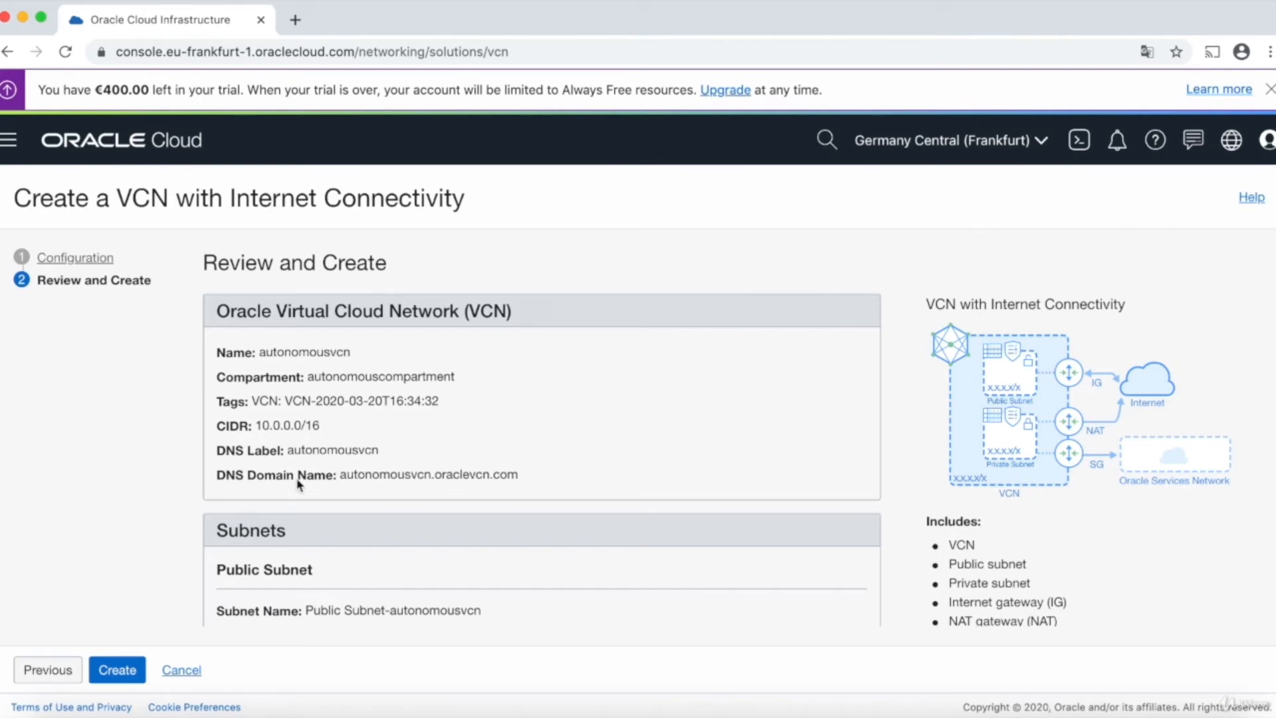
pyautogui.scroll(-5, 542, 512)
pyautogui.scroll(-2, 544, 512)
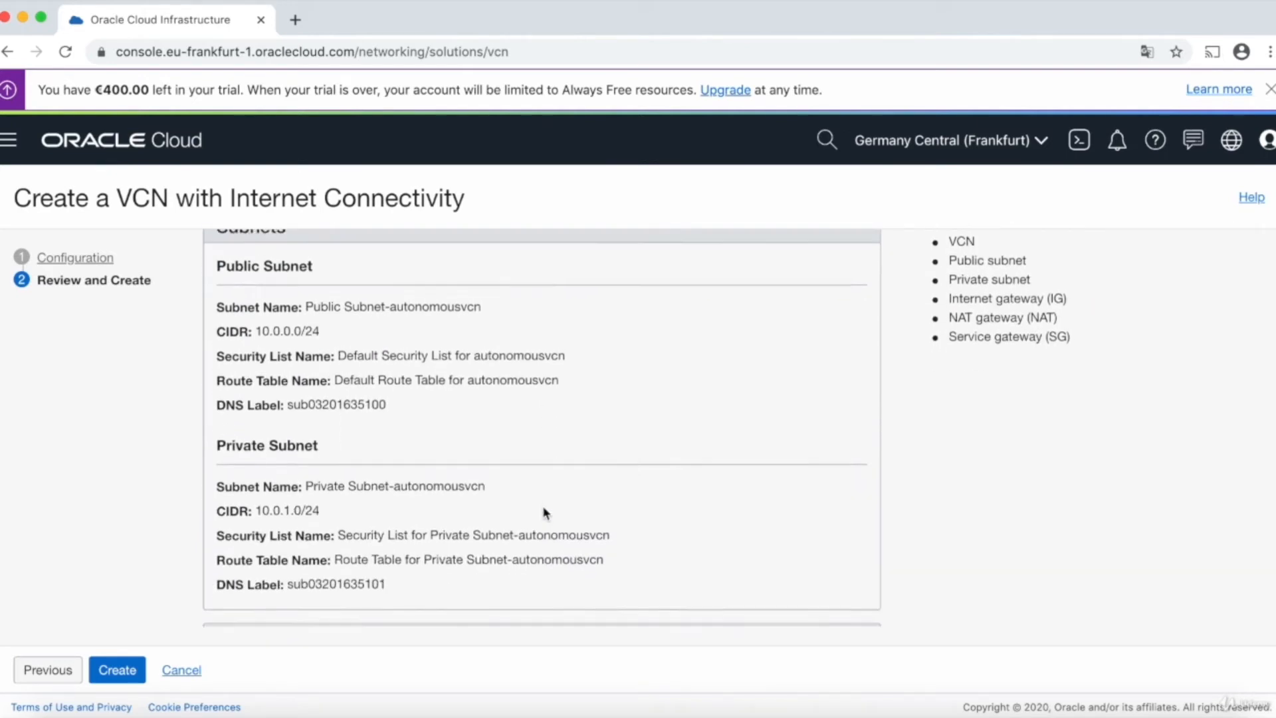
pyautogui.scroll(-8, 544, 513)
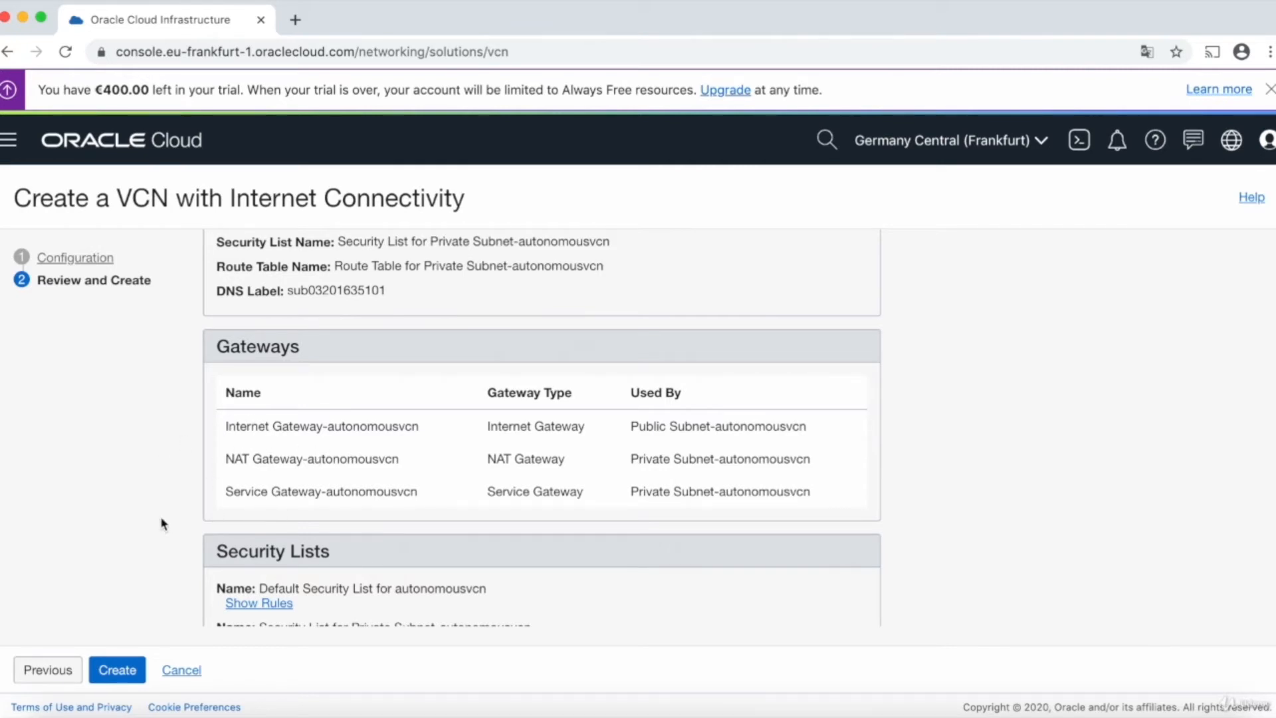
pyautogui.scroll(-2, 296, 508)
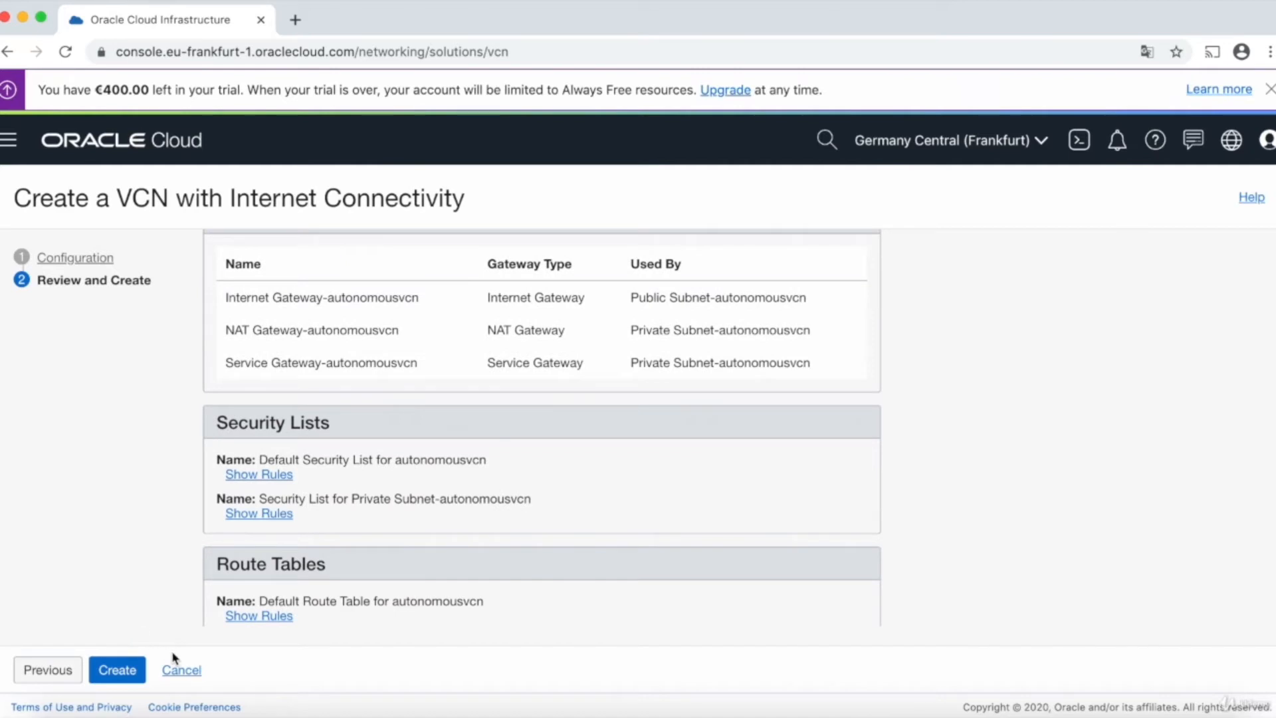
pyautogui.click(126, 676)
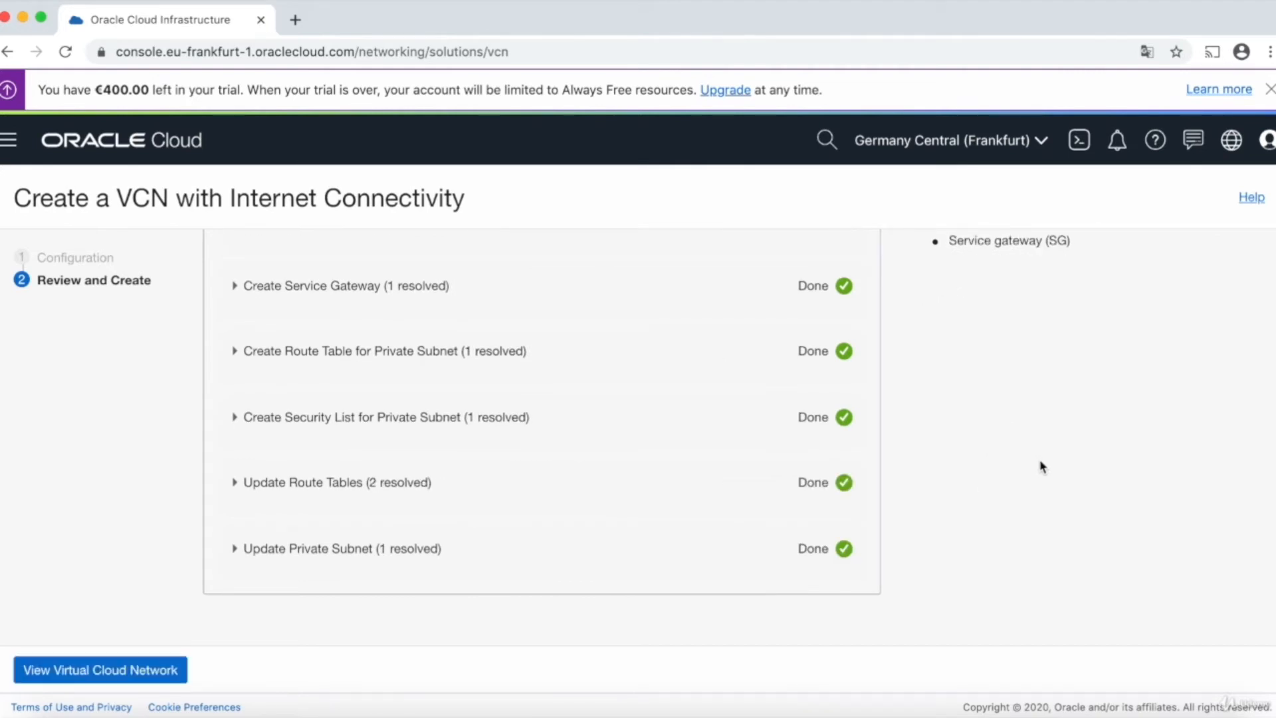
pyautogui.scroll(7, 1042, 467)
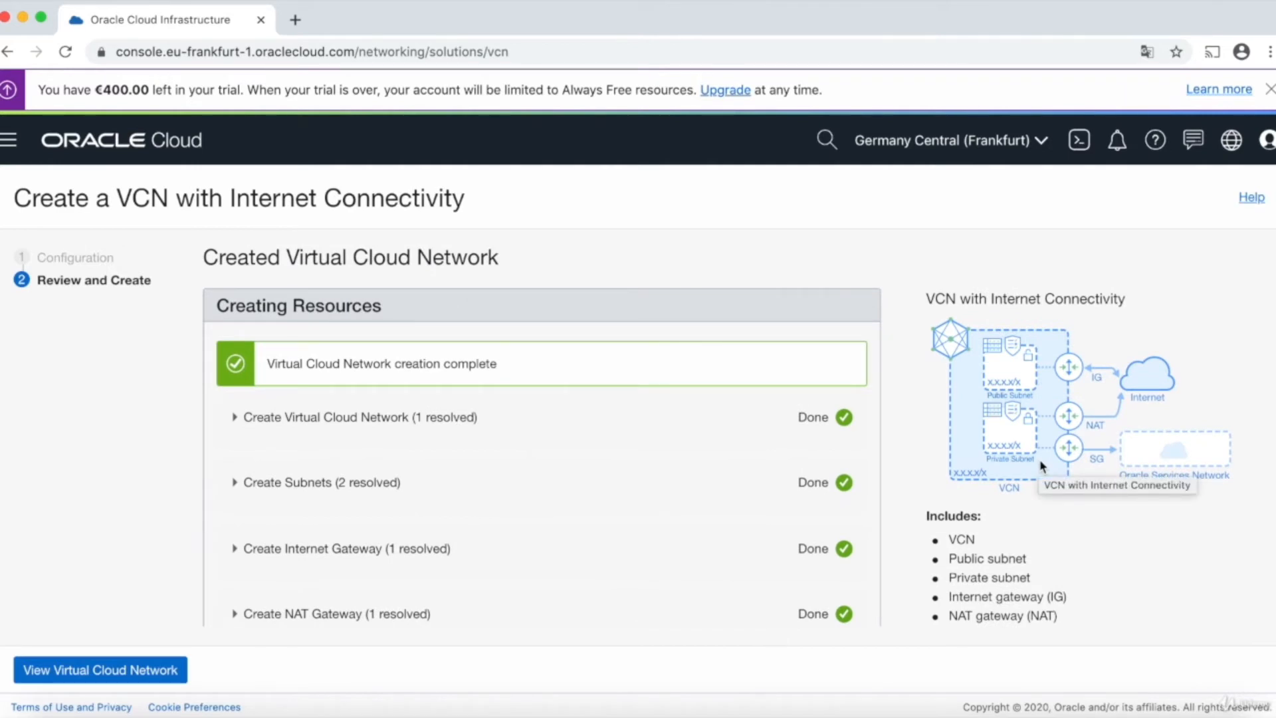
# Return to the console home and go to Compute > Instances
pyautogui.click(111, 149)
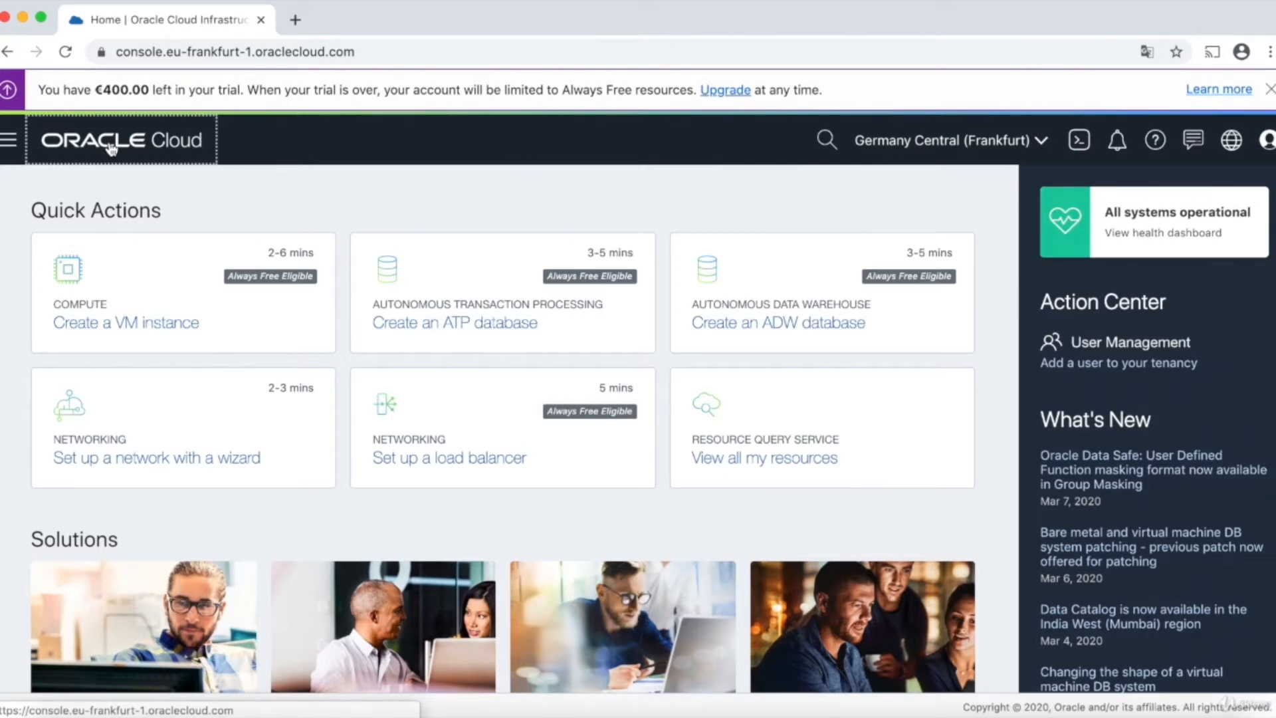
pyautogui.click(9, 142)
pyautogui.moveTo(41, 226)
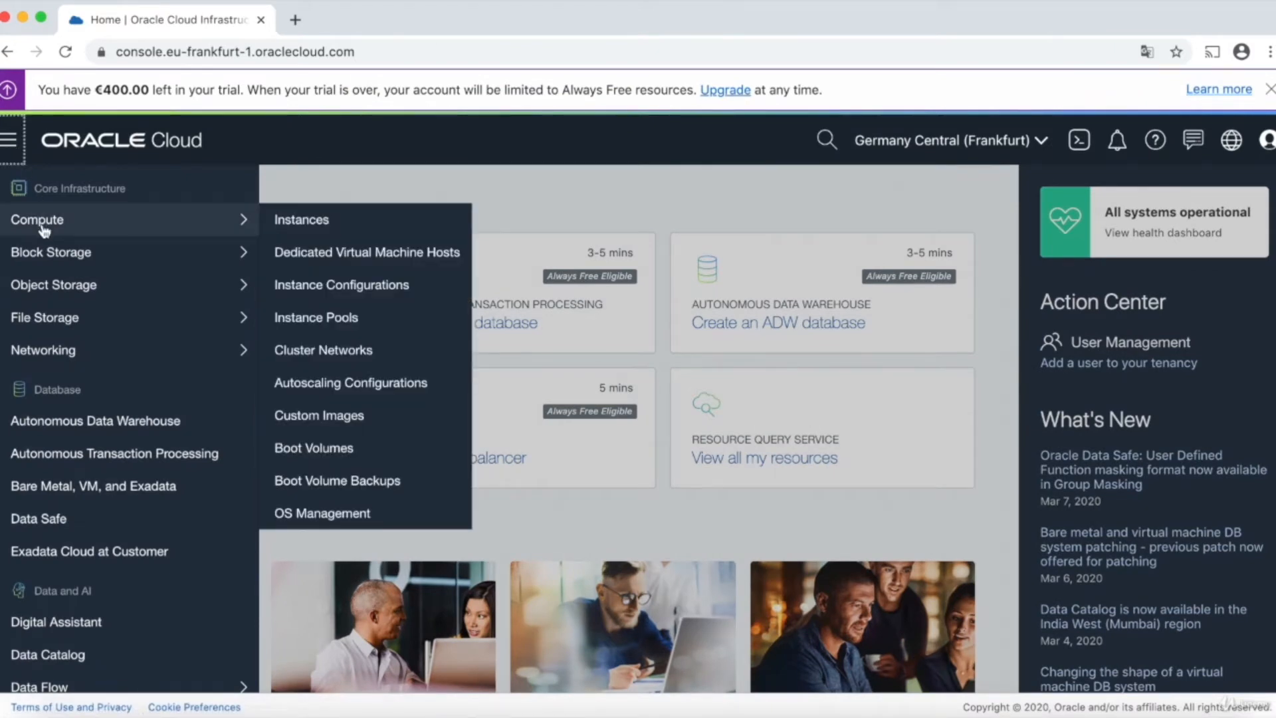
pyautogui.click(299, 222)
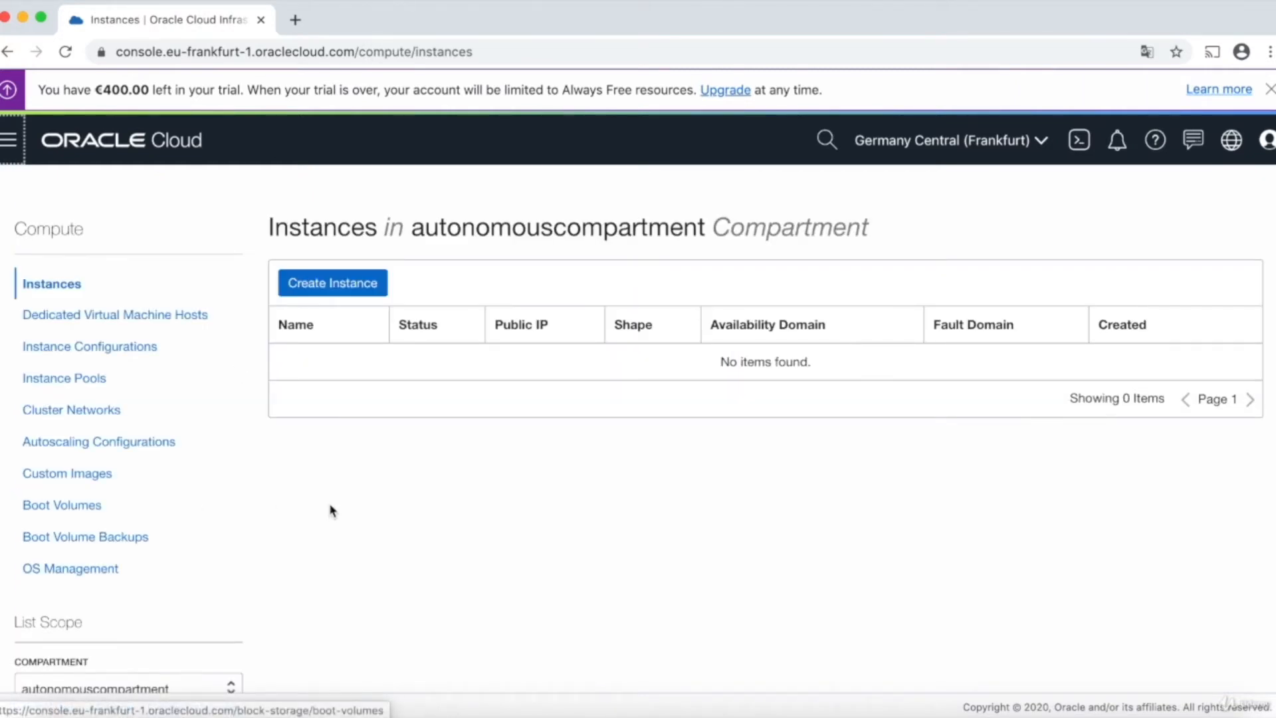
pyautogui.scroll(-2, 317, 637)
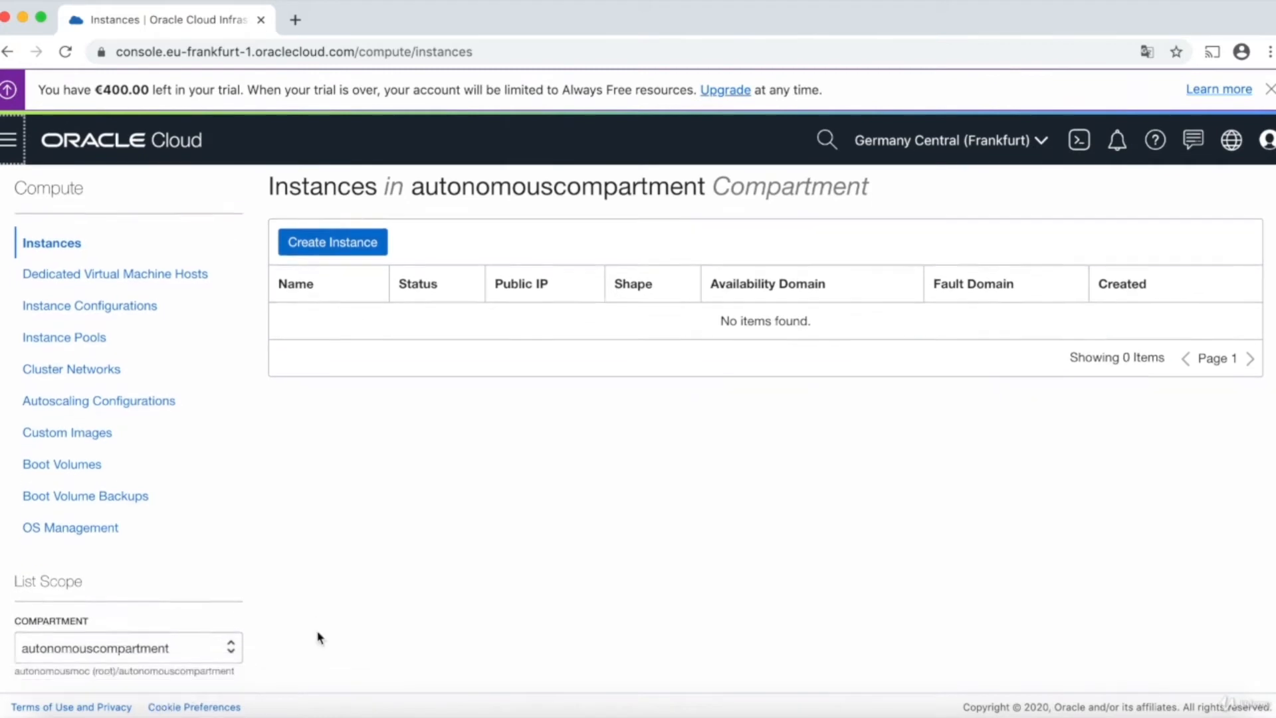
pyautogui.scroll(2, 317, 637)
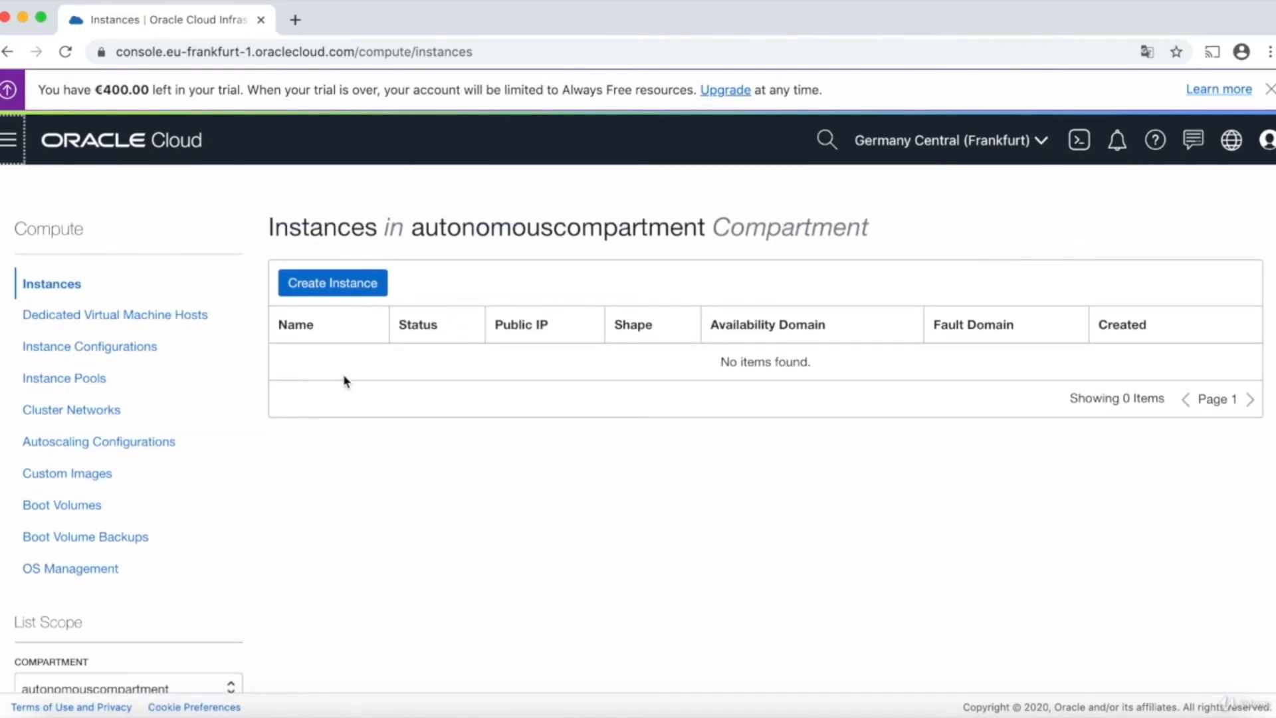
# Start a new compute instance and rename it LinuxMachine
pyautogui.click(338, 294)
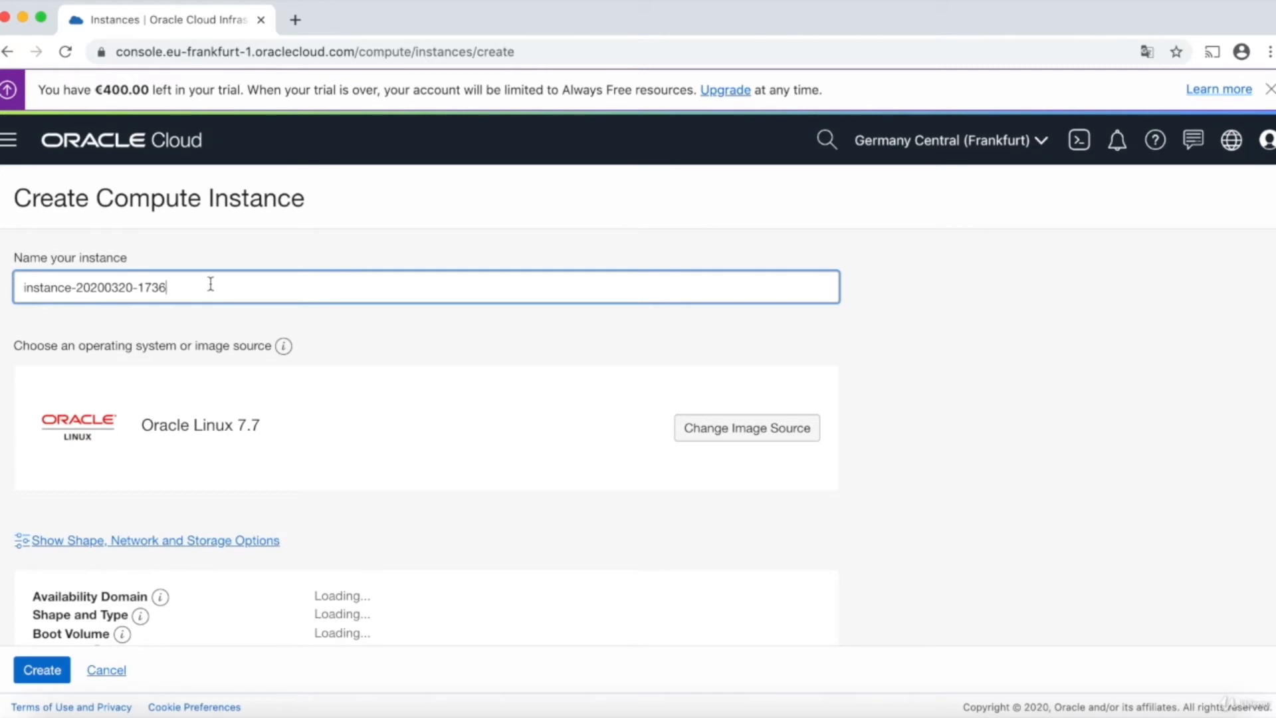
pyautogui.tripleClick(125, 274)
pyautogui.write('Li')
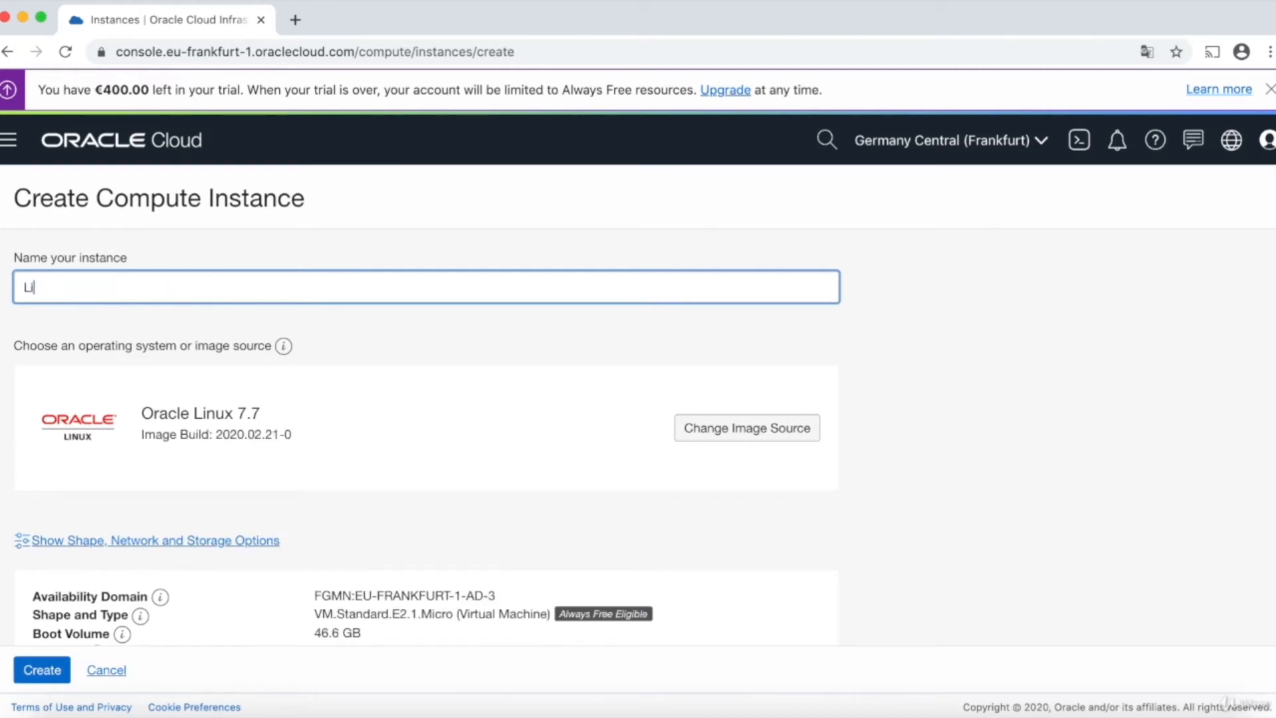
pyautogui.write('nuxMachine')
pyautogui.click(997, 466)
pyautogui.scroll(-1, 997, 466)
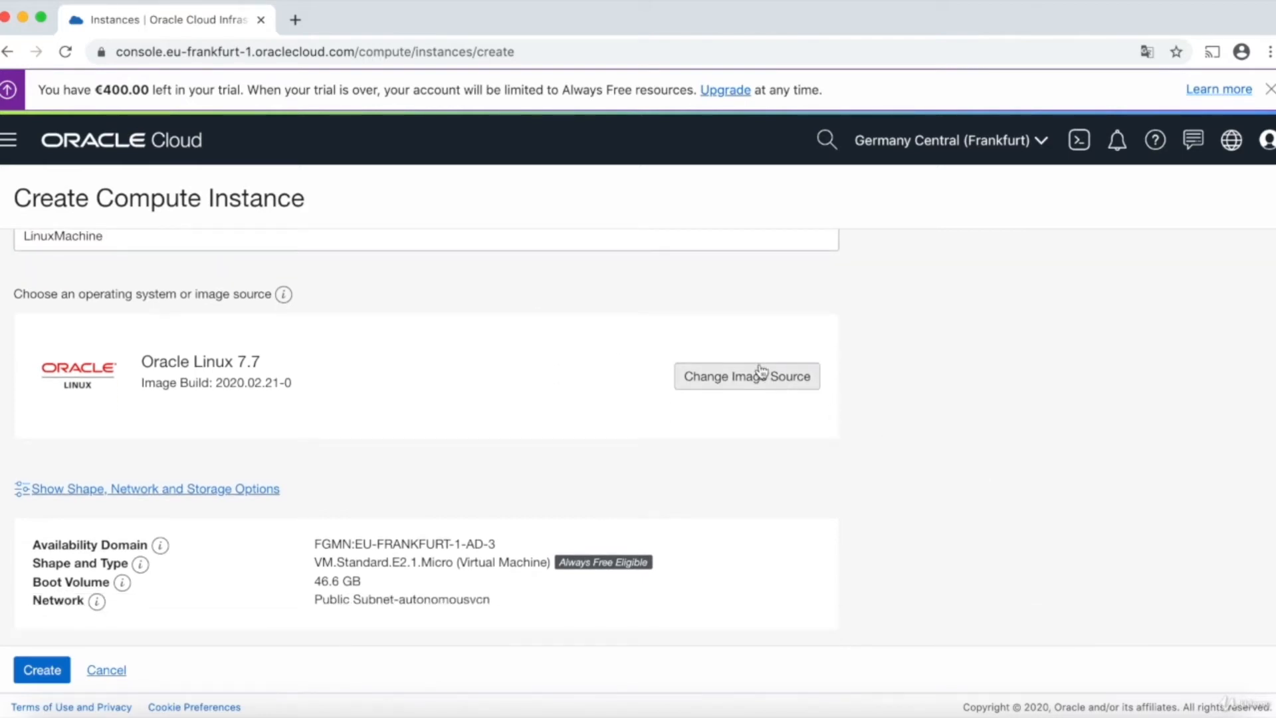
# Change the instance image source to CentOS 7
pyautogui.click(748, 390)
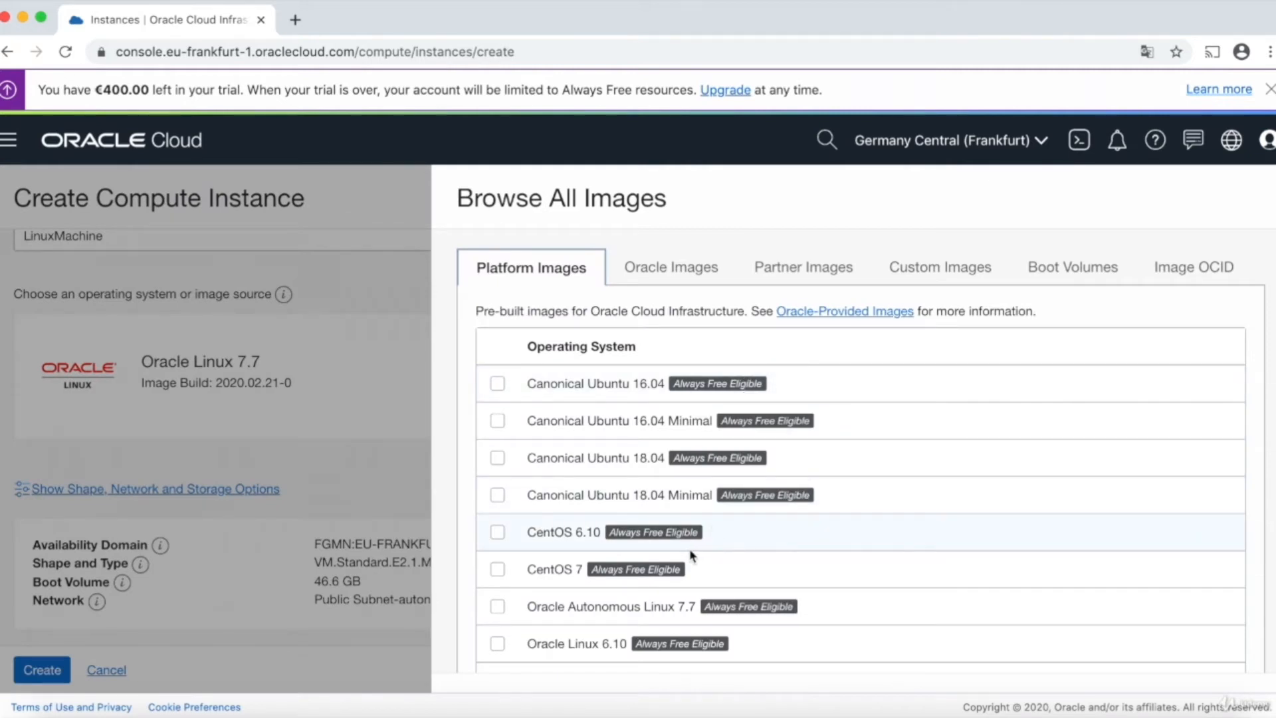
pyautogui.click(499, 572)
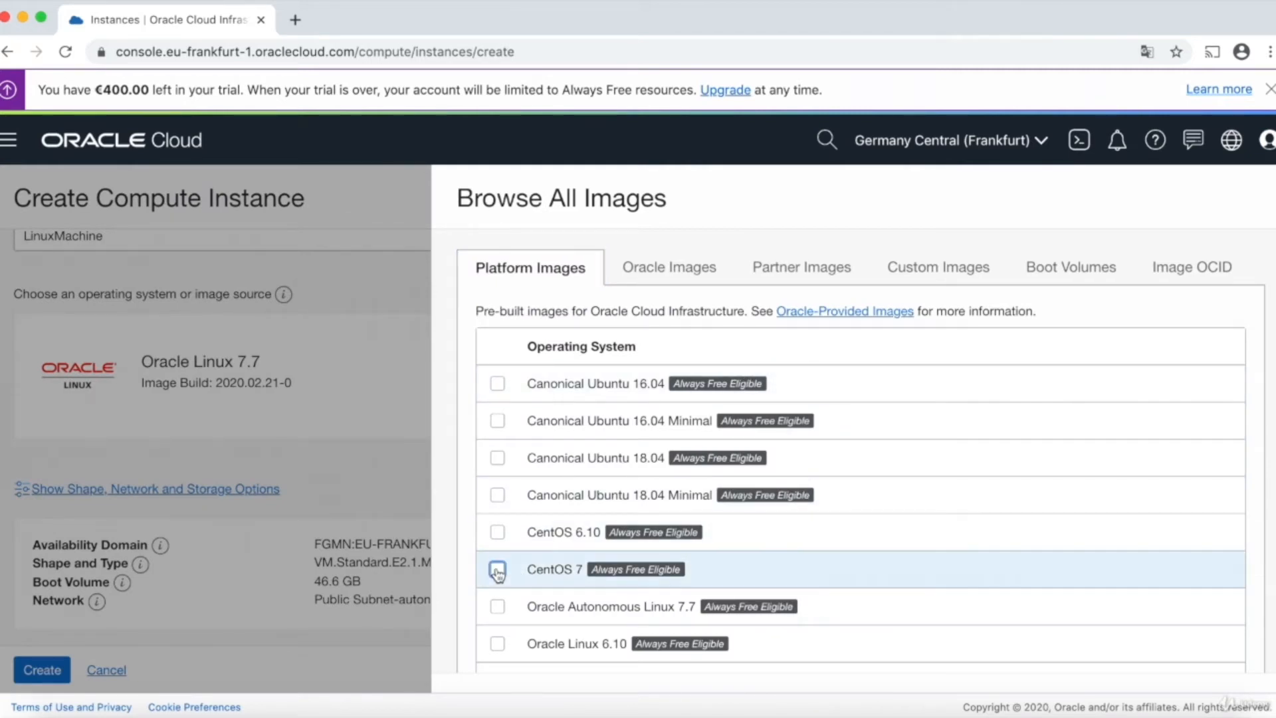
pyautogui.scroll(-3, 612, 560)
pyautogui.scroll(-5, 613, 560)
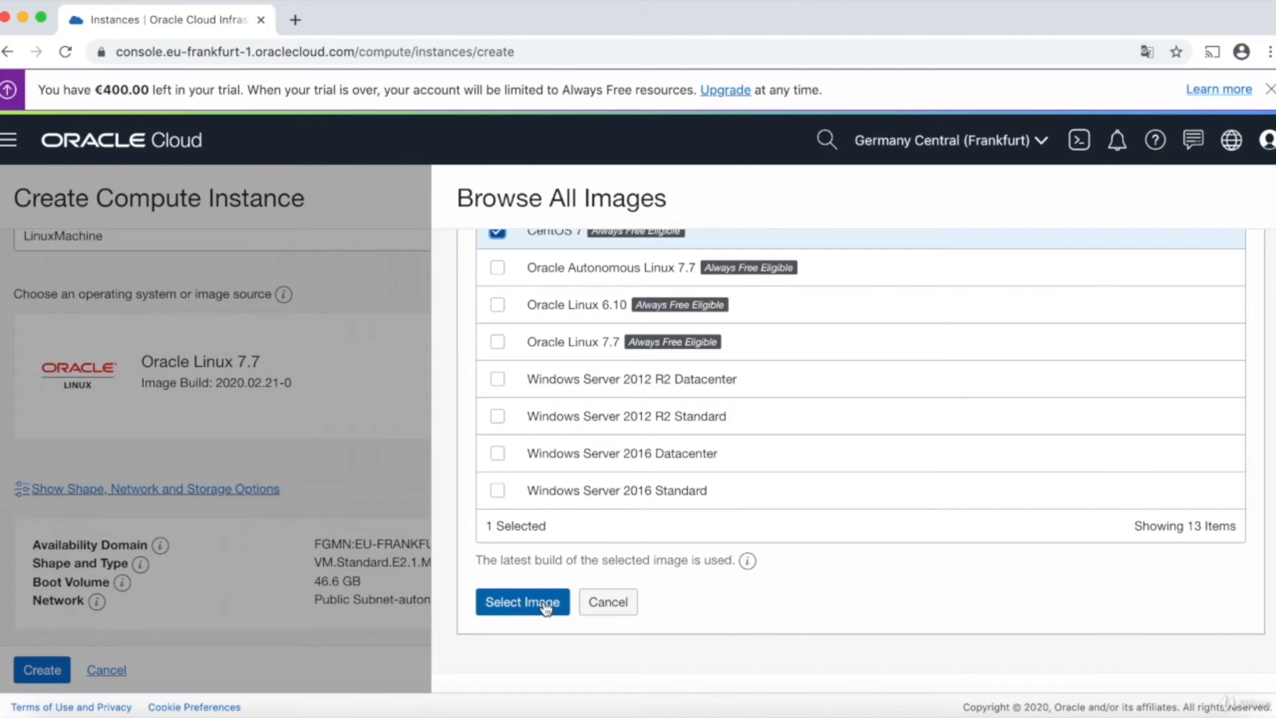
pyautogui.click(524, 610)
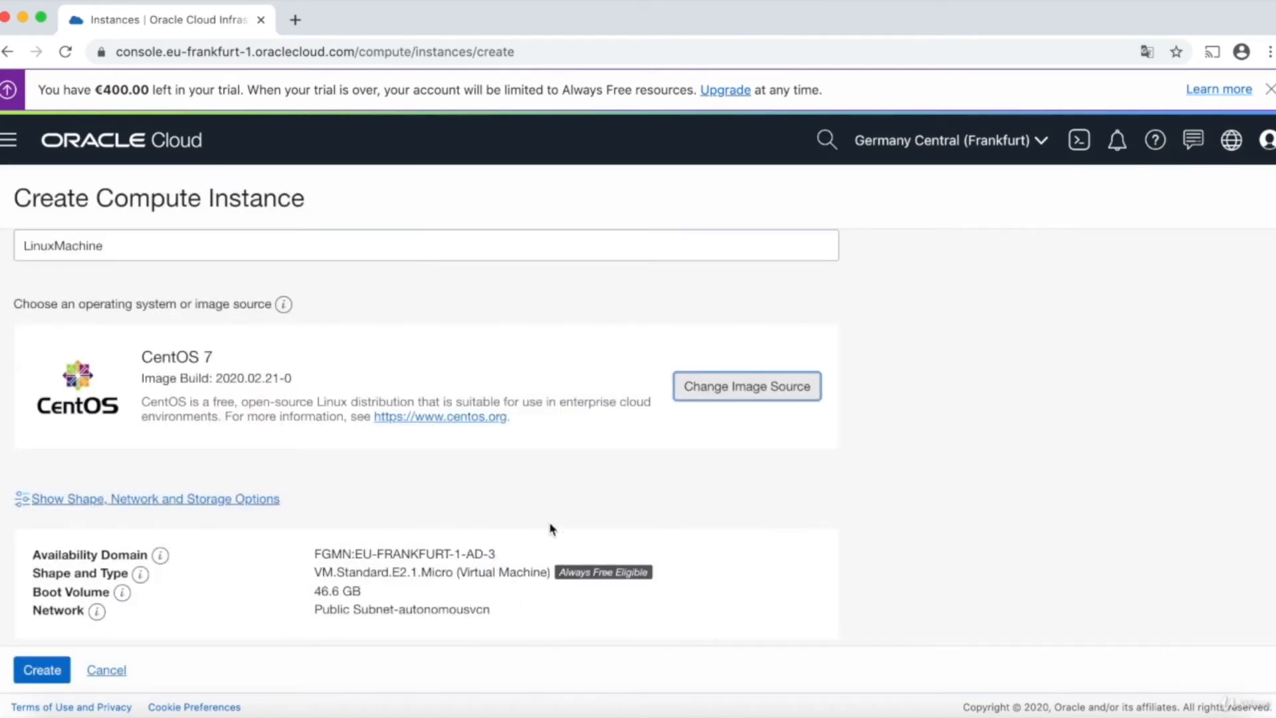
# Choose availability domain AD 1 for the VM.Standard2.1 virtual machine (1 OCPU, 15 GB)
pyautogui.click(213, 509)
pyautogui.scroll(-3, 425, 438)
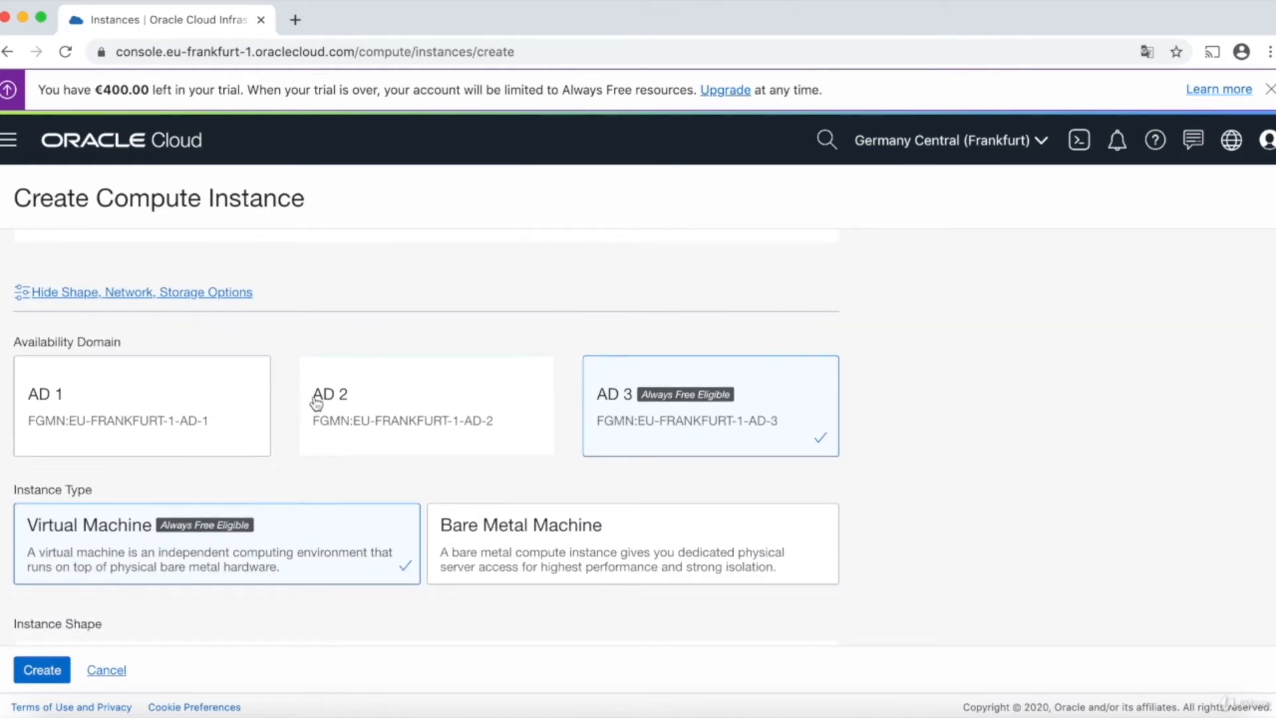
pyautogui.click(142, 421)
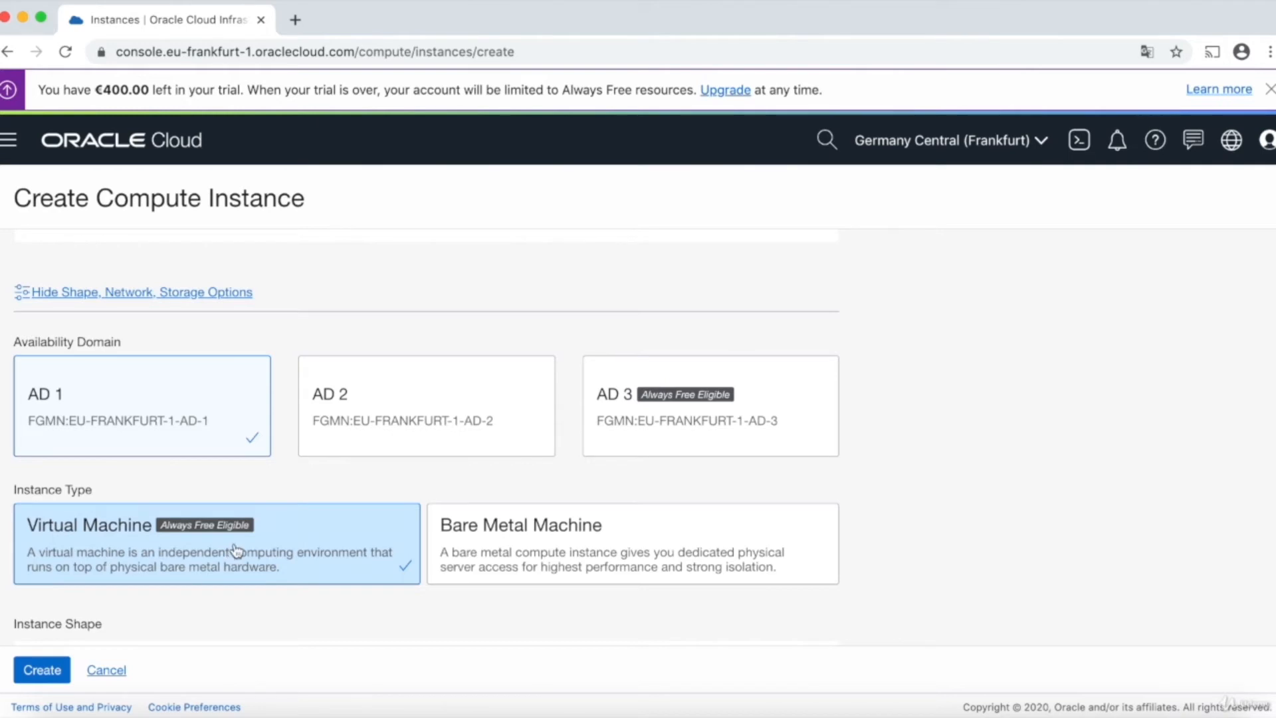
pyautogui.scroll(-3, 420, 474)
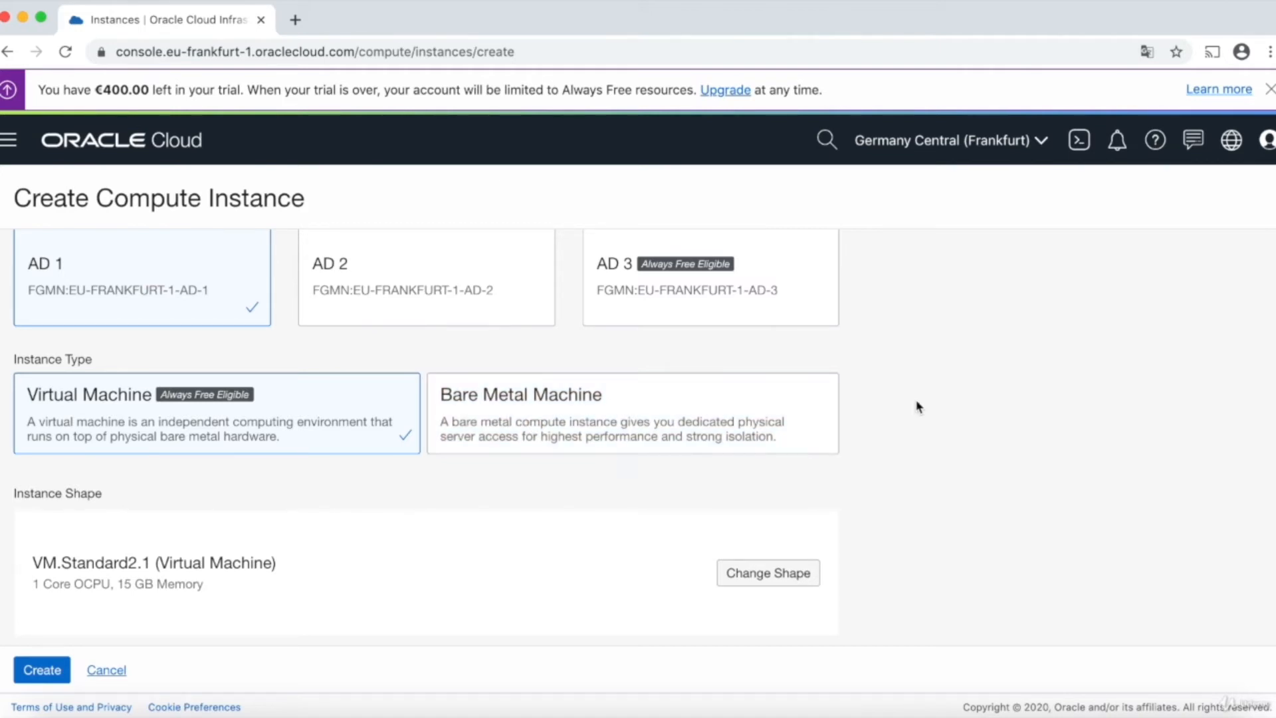
pyautogui.scroll(-1, 897, 445)
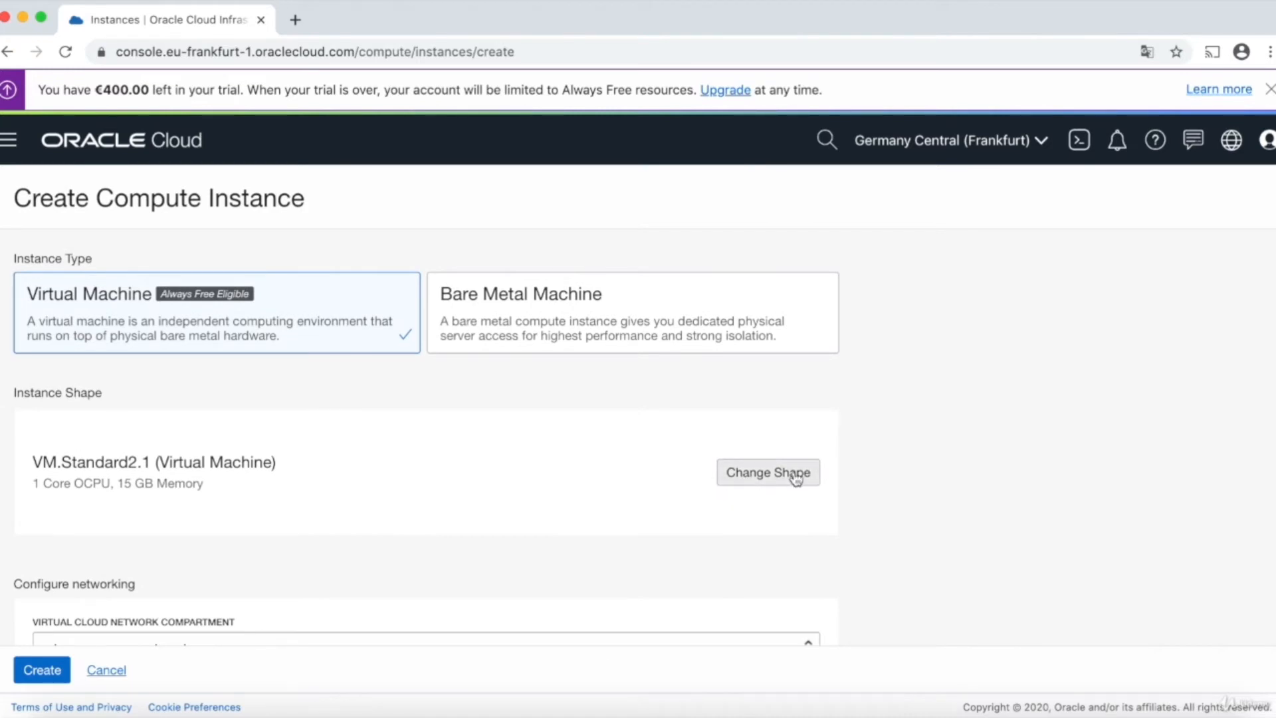
# Pick VM.Standard2.2 from all shapes as the instance shape (2 OCPUs, 30 GB memory)
pyautogui.click(769, 480)
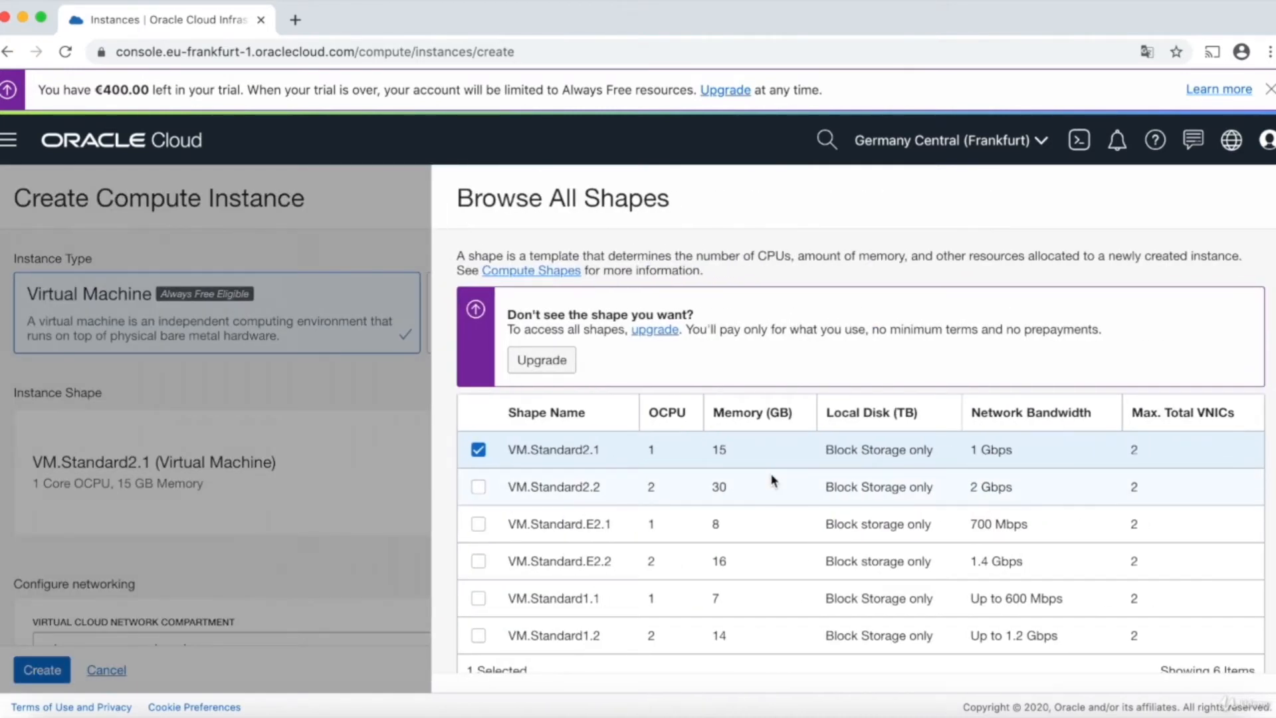
pyautogui.scroll(-1, 771, 481)
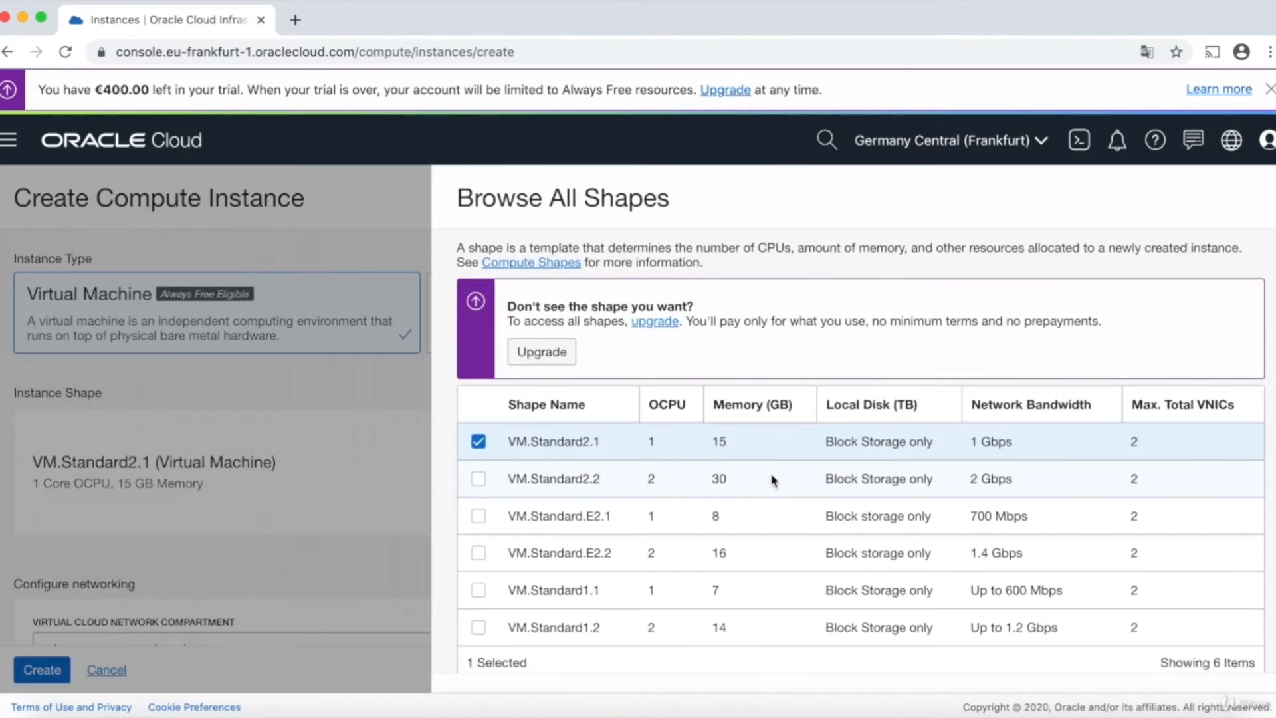
pyautogui.click(479, 479)
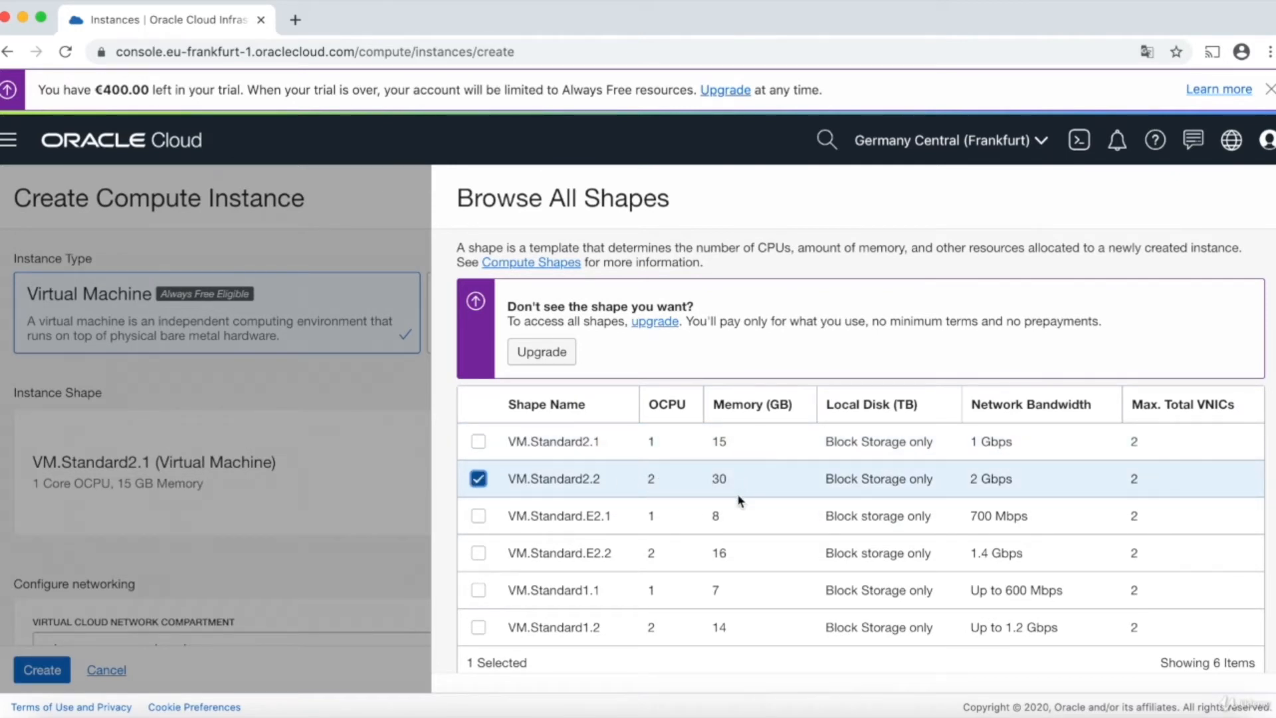
pyautogui.scroll(-3, 678, 538)
pyautogui.click(522, 620)
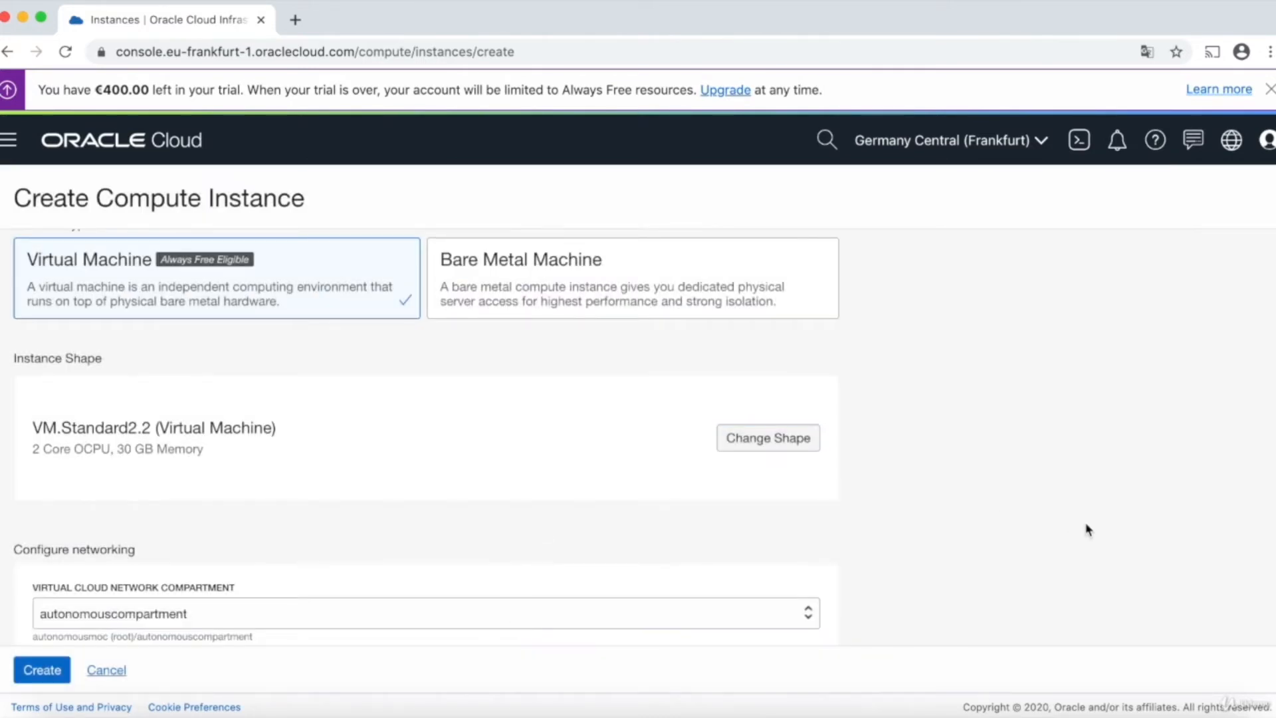
# Check the subnet compartment choices, keeping autonomouscompartment
pyautogui.scroll(-3, 1088, 529)
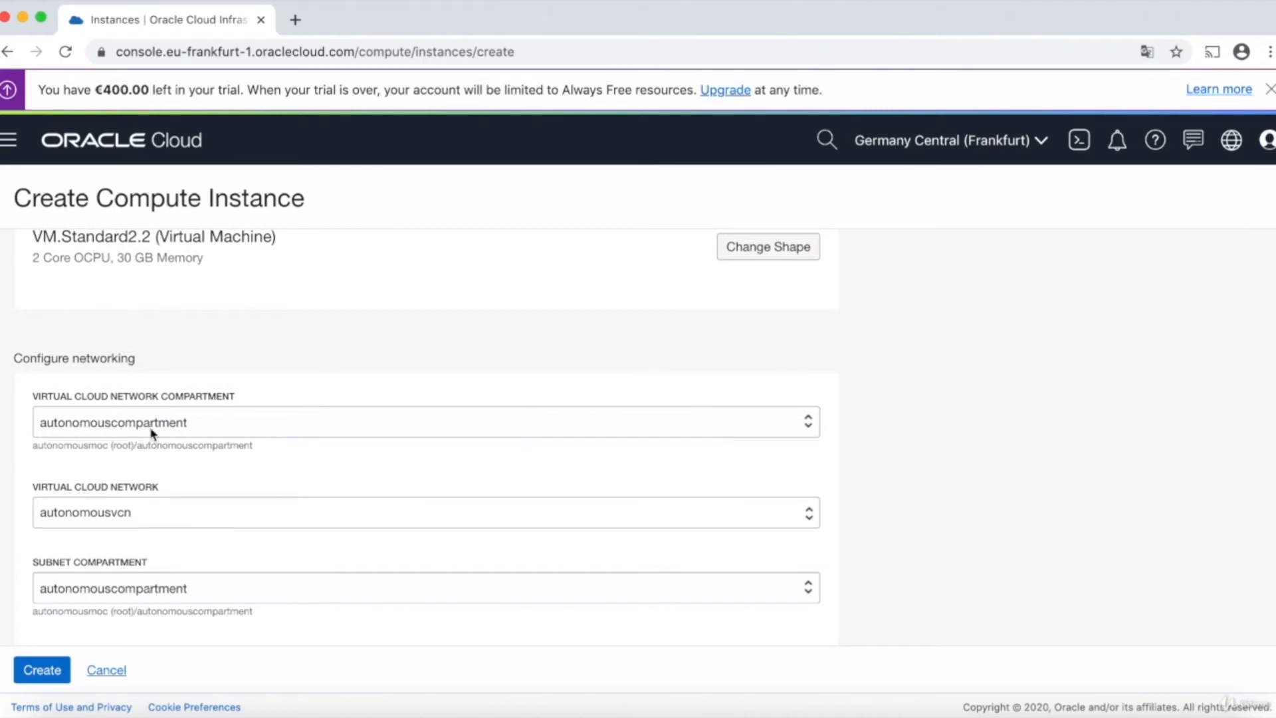
pyautogui.scroll(-1, 8, 472)
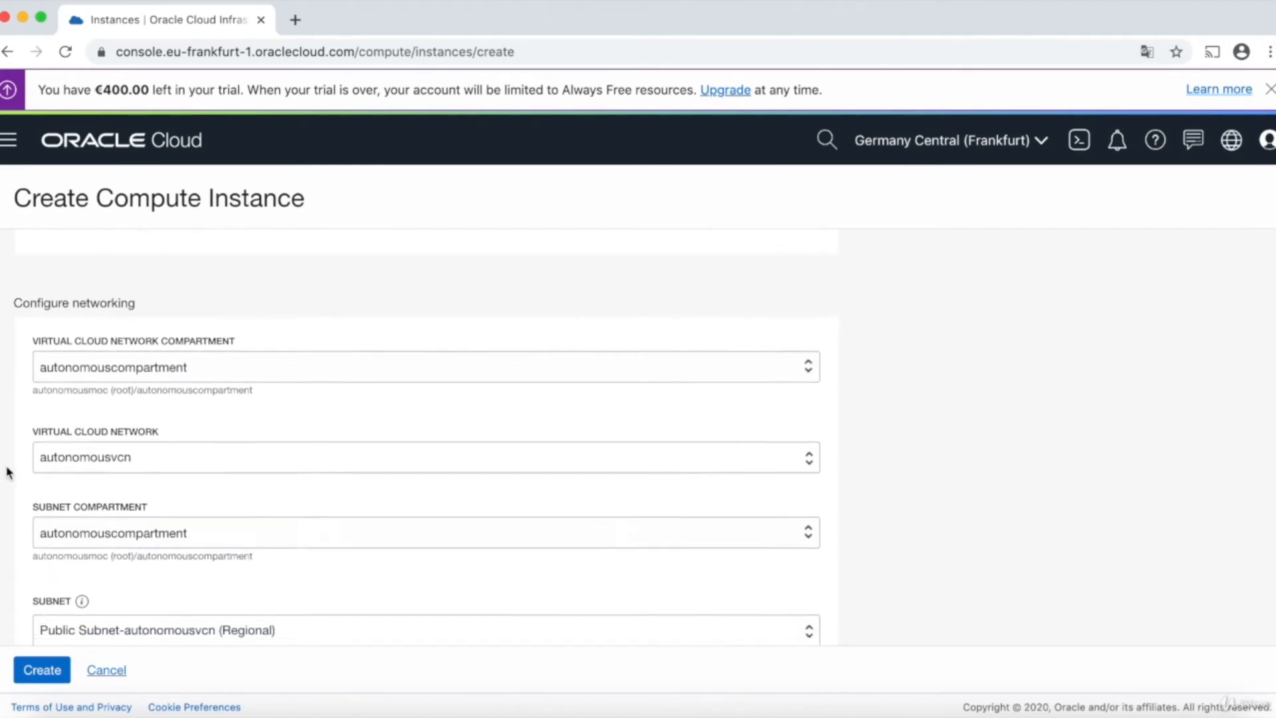
pyautogui.scroll(-1, 58, 484)
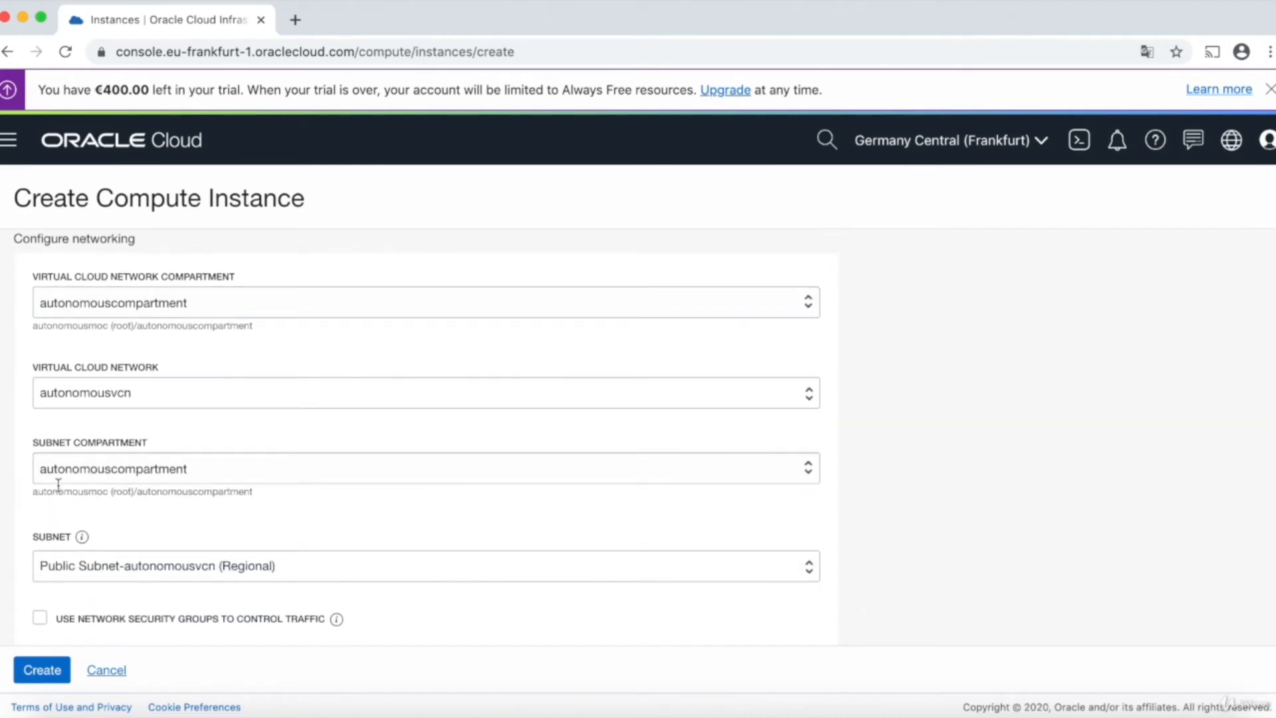
pyautogui.click(92, 471)
pyautogui.click(1057, 399)
# Switch the SSH key option to Paste SSH Keys and bring up a terminal
pyautogui.scroll(-1, 557, 510)
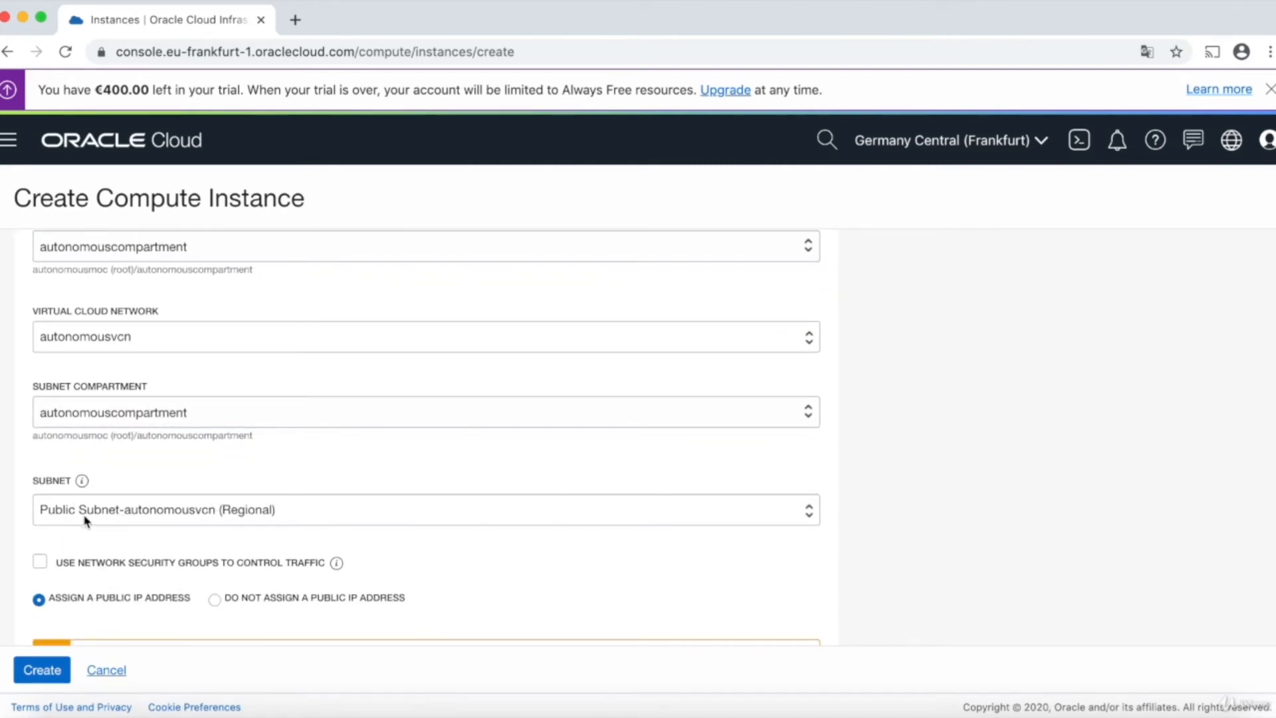
pyautogui.scroll(-1, 226, 554)
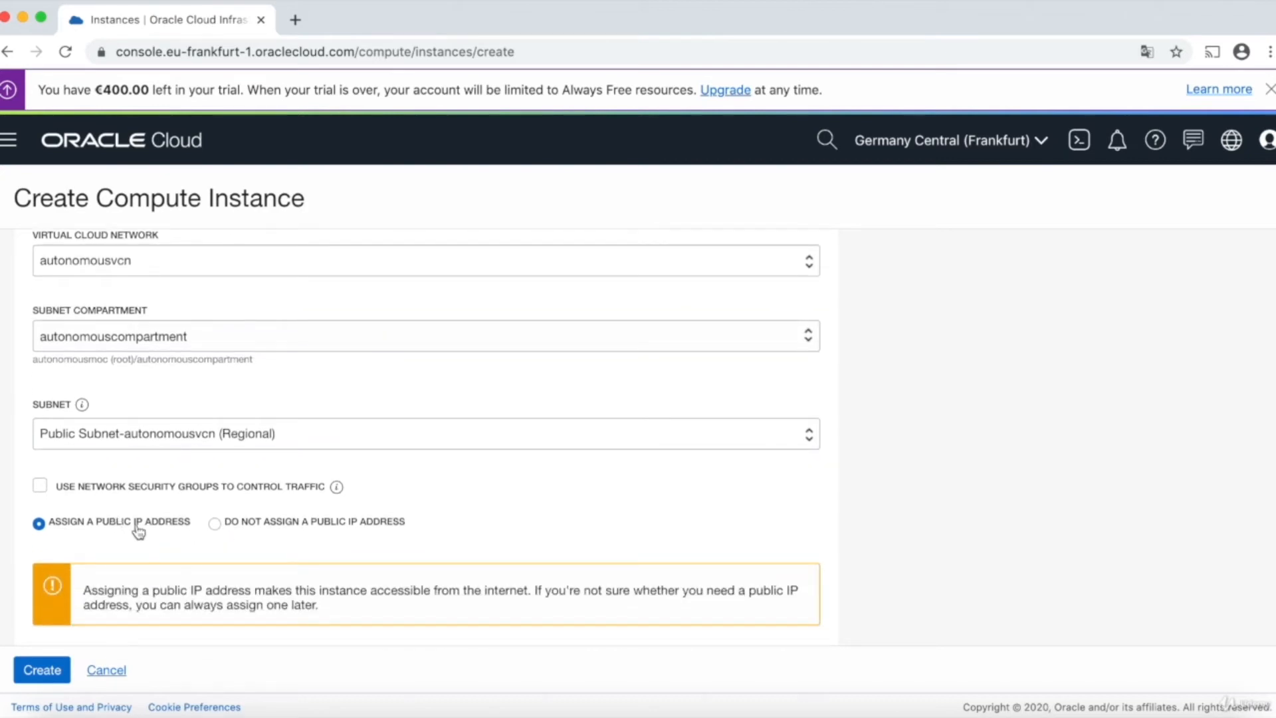
pyautogui.scroll(-2, 201, 528)
pyautogui.scroll(-1, 201, 529)
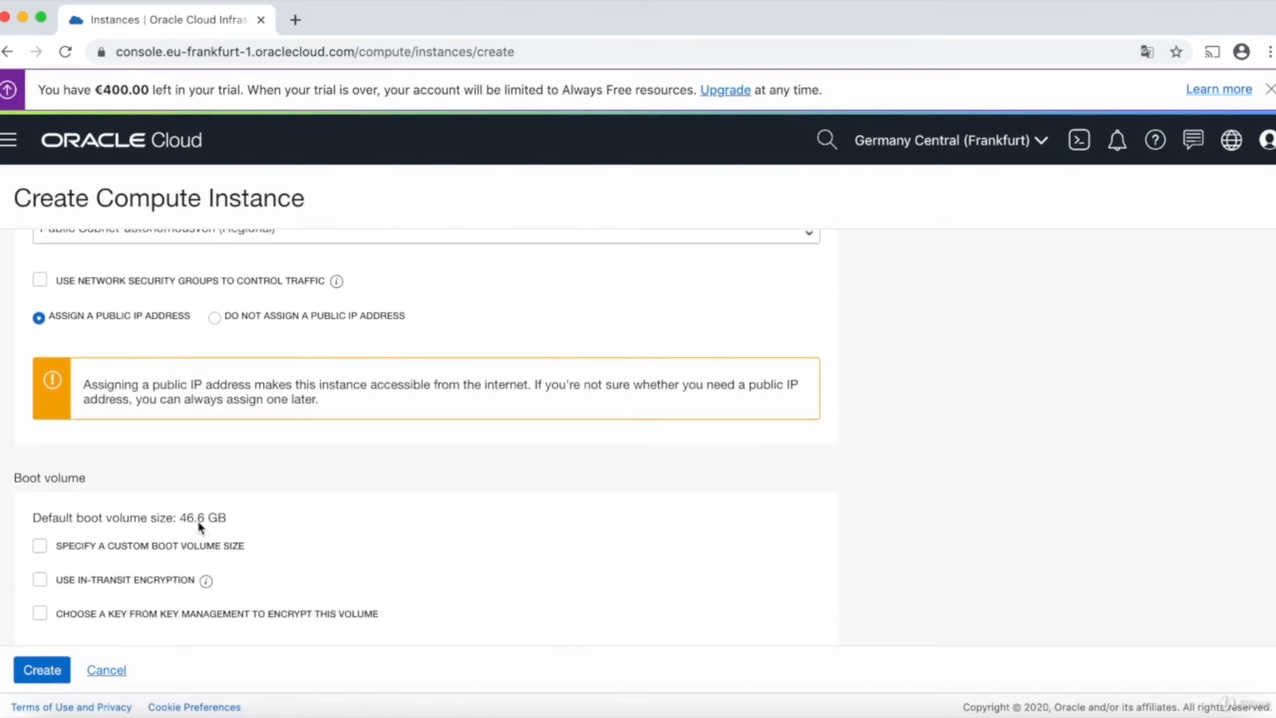
pyautogui.scroll(-4, 250, 431)
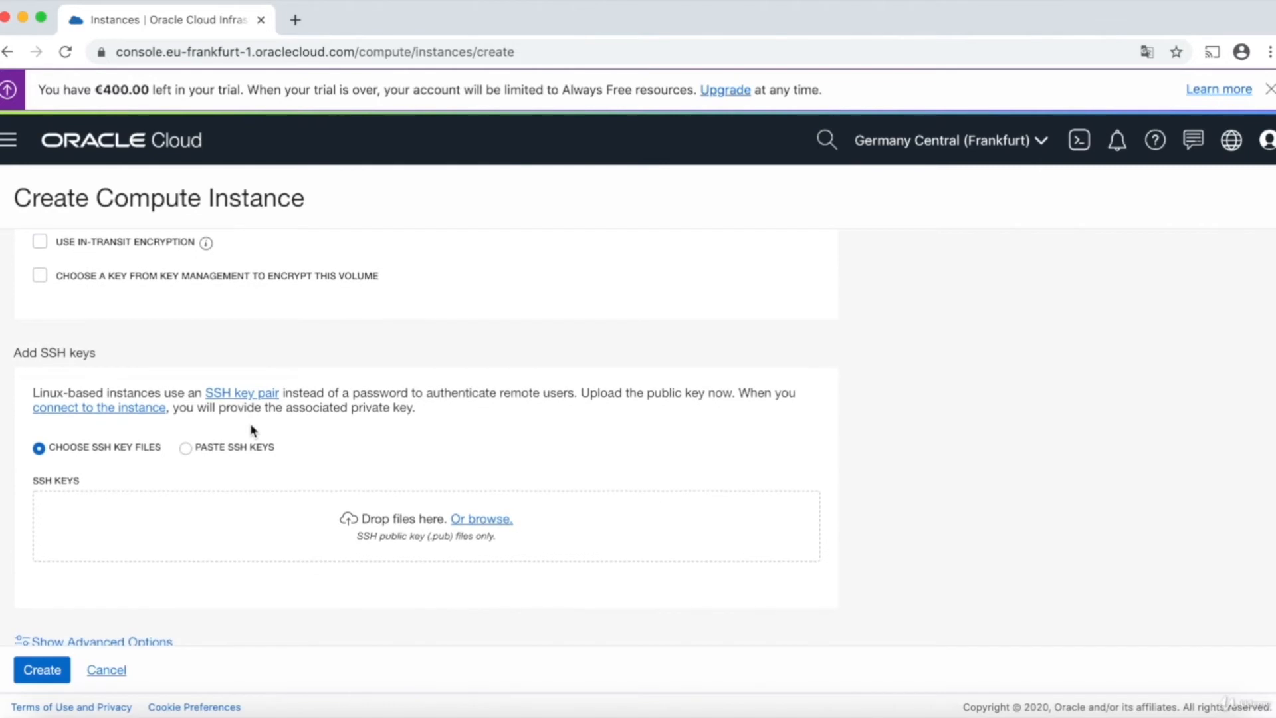
pyautogui.scroll(2, 251, 431)
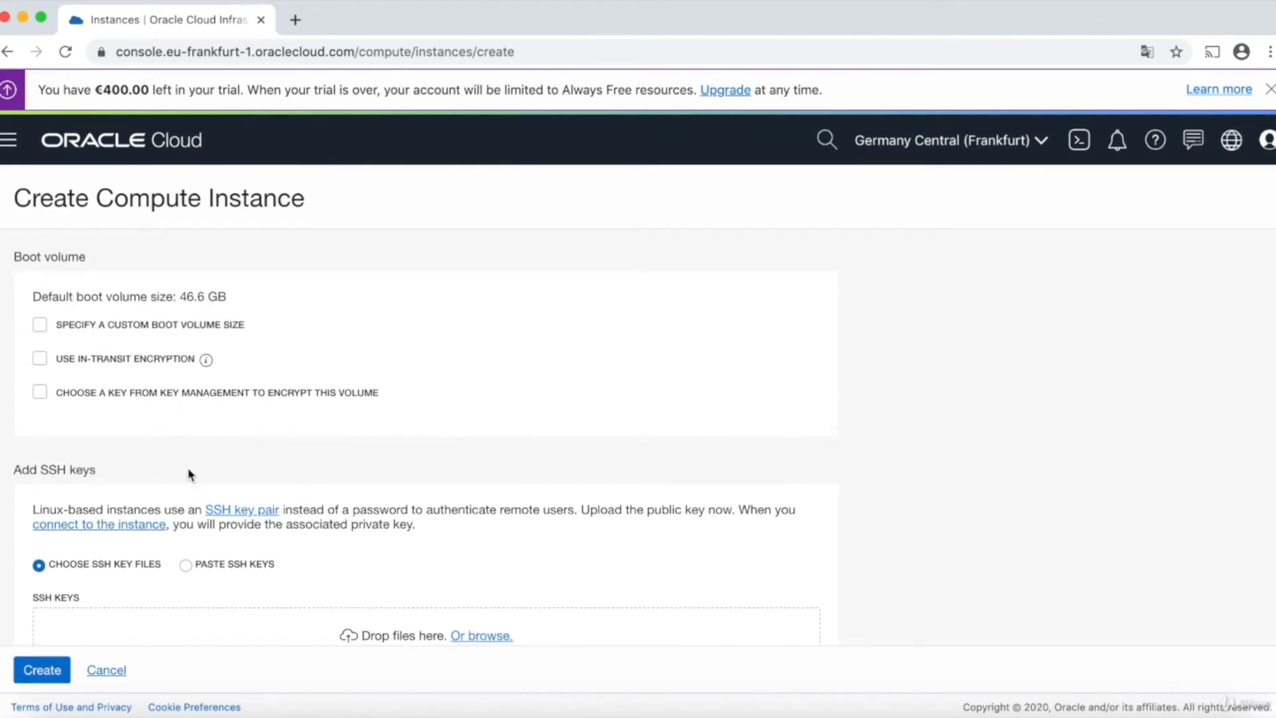
pyautogui.scroll(-2, 188, 469)
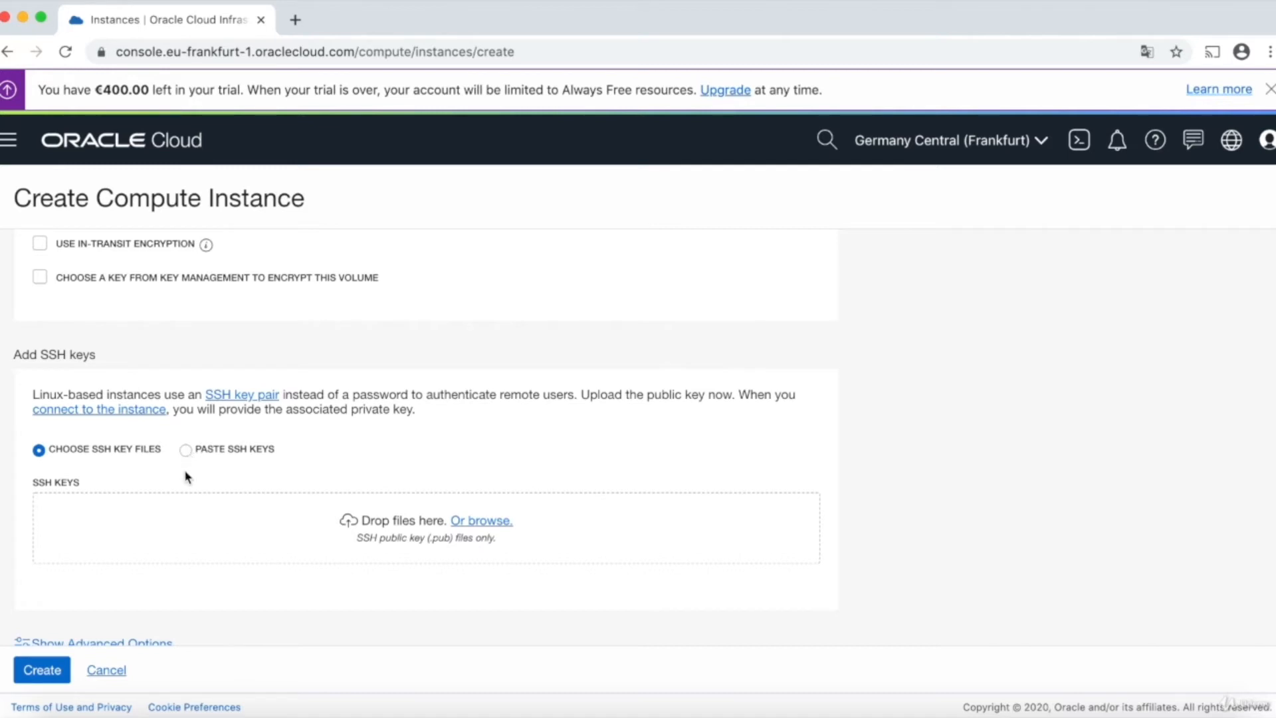
pyautogui.click(187, 454)
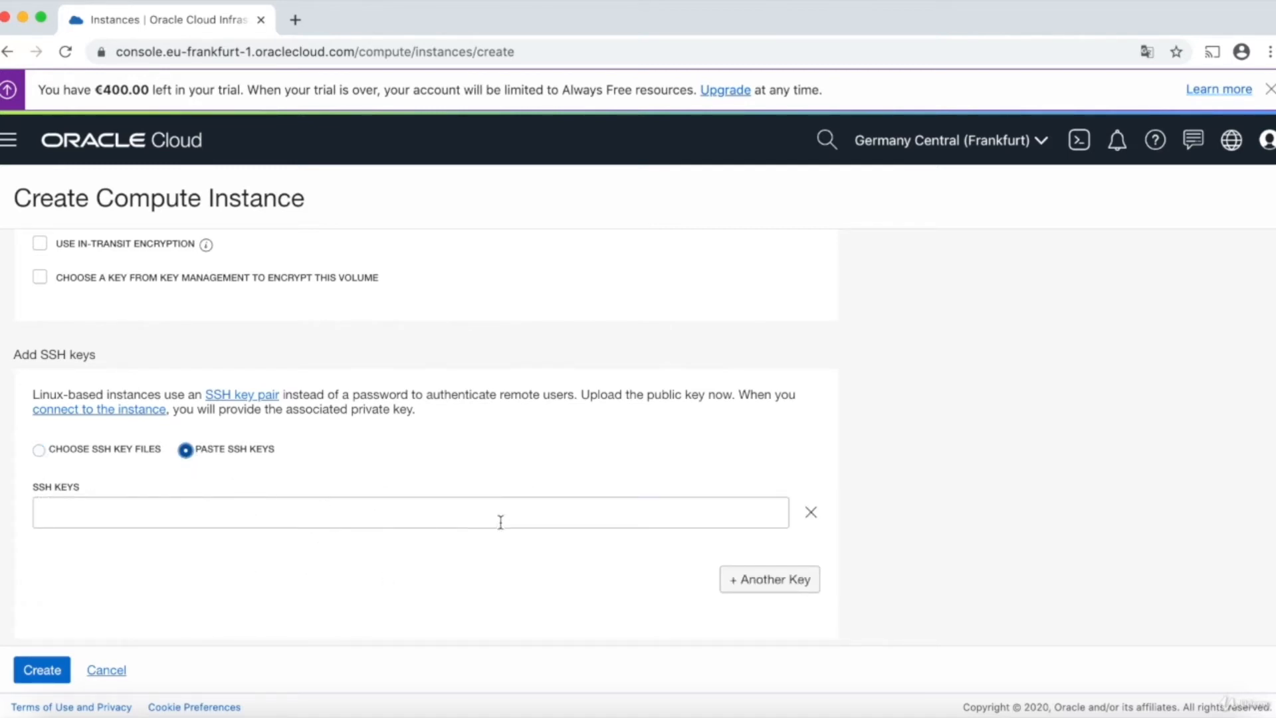
pyautogui.click(931, 712)
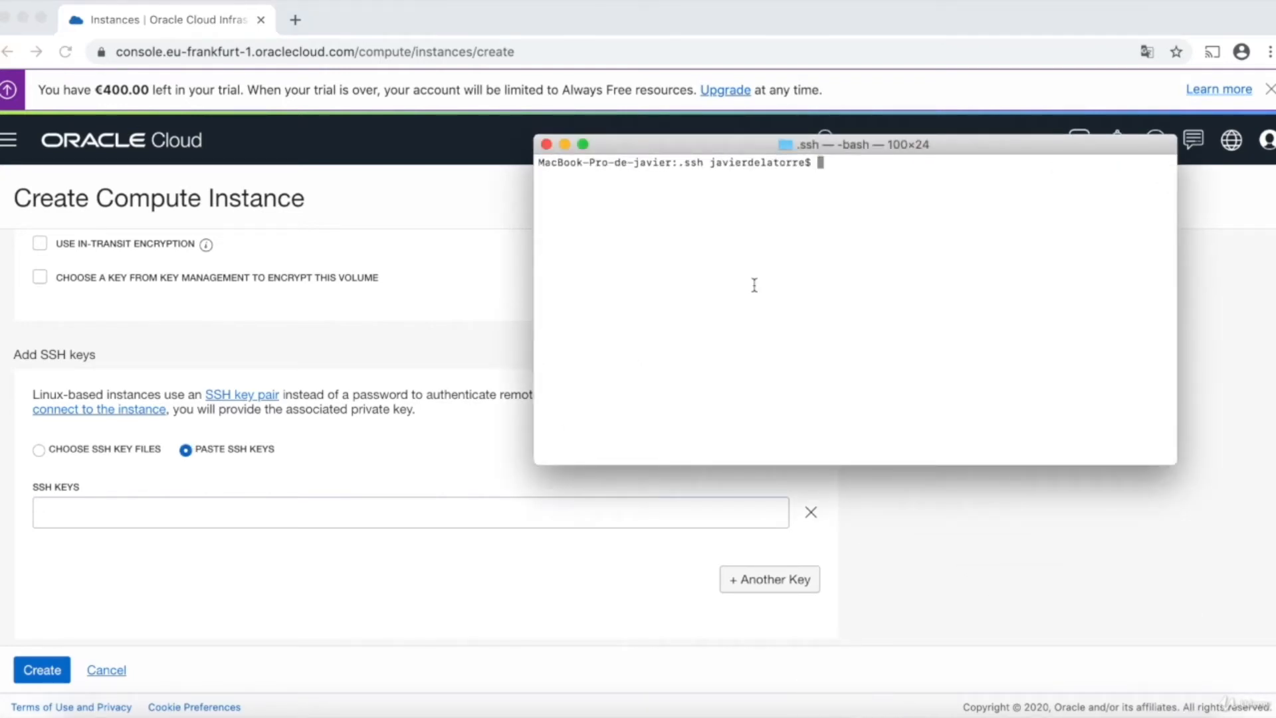
# Run ssh-keygen -t rsa -N "" -b 2048 -C vm, keeping the existing key file
pyautogui.write('ssh-keygen -t rsa -N "" -b 2048 -C vm')
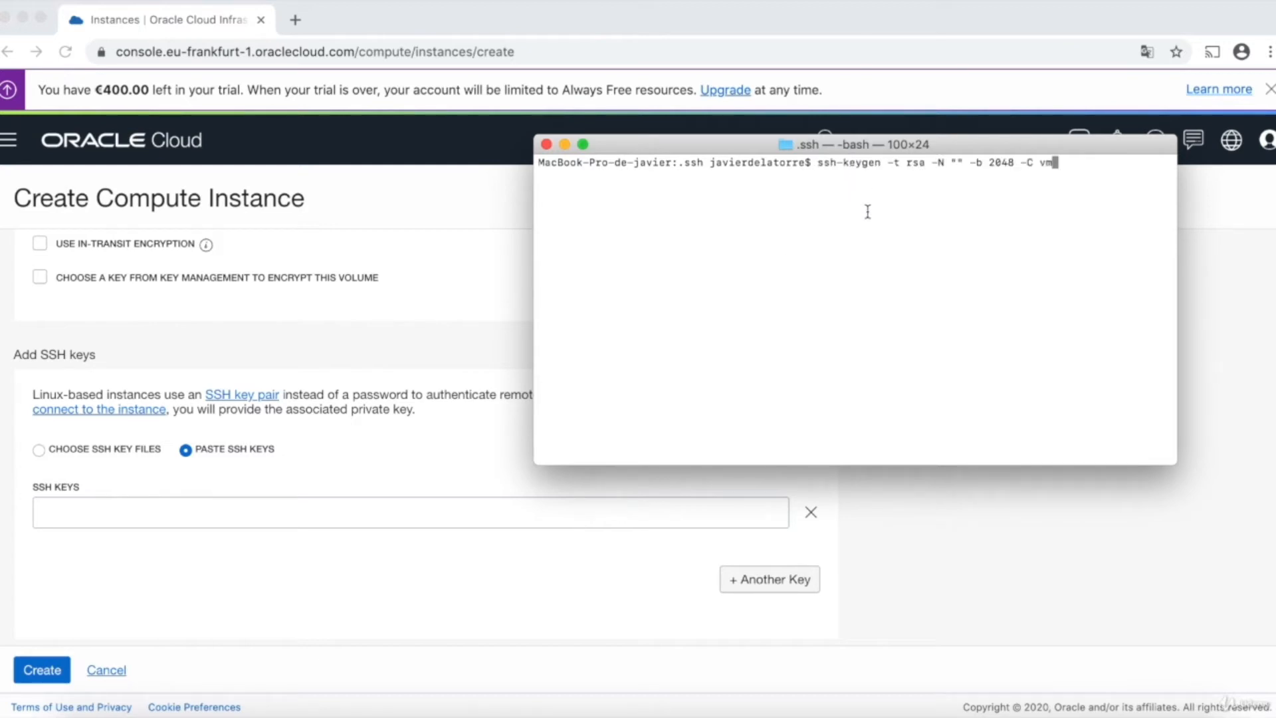
pyautogui.press('Return')
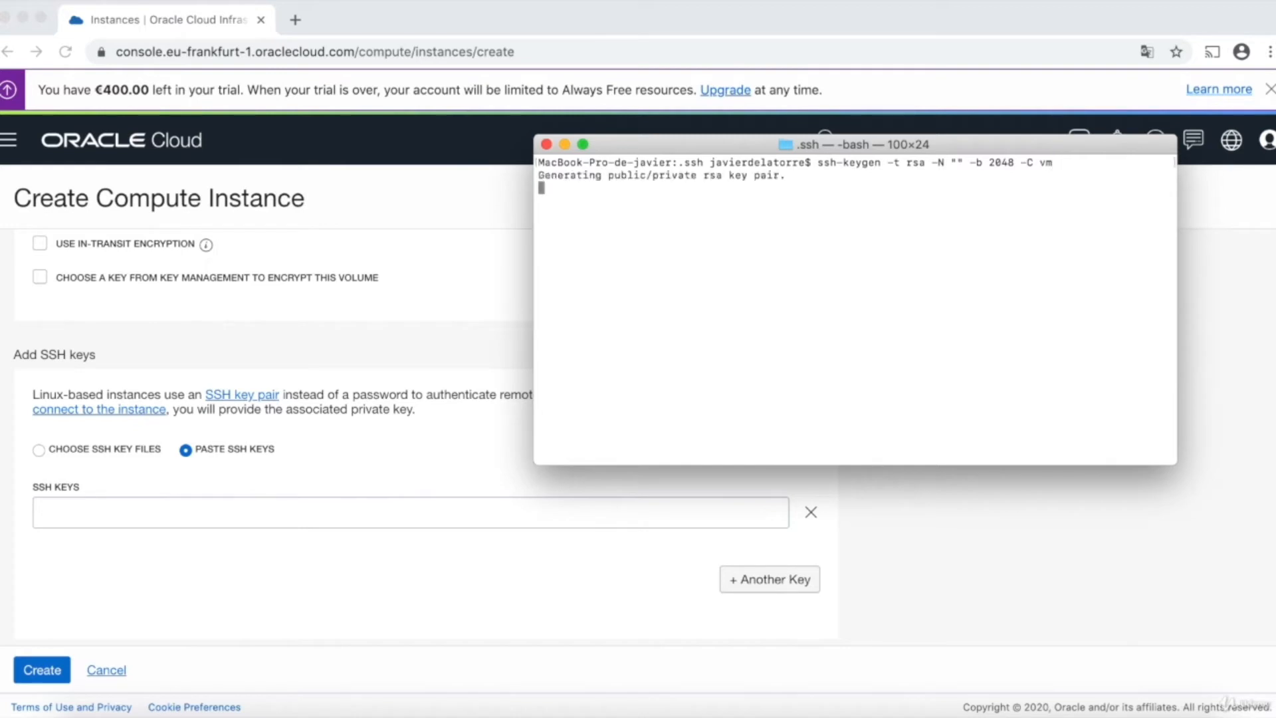
pyautogui.press('Return')
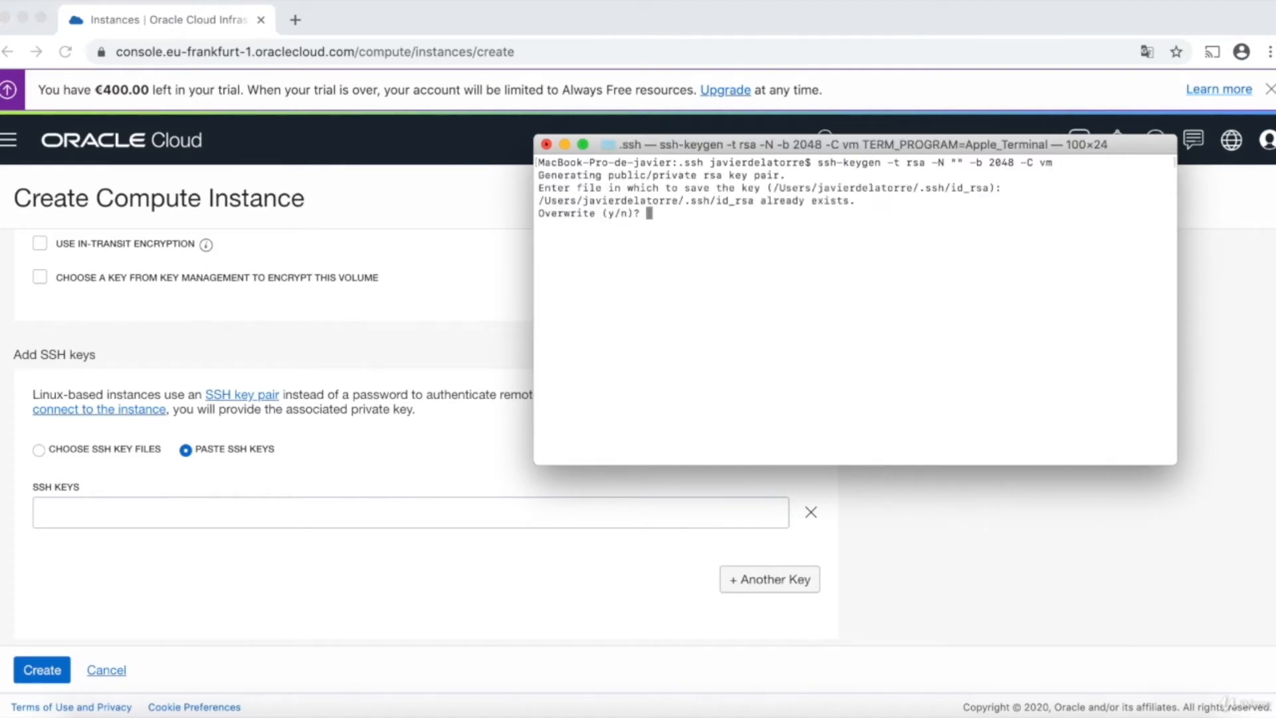
pyautogui.press('Return')
# List the .ssh folder, print id_rsa.pub, and copy the ssh-rsa public key to the browser
pyautogui.write('ls')
pyautogui.press('Return')
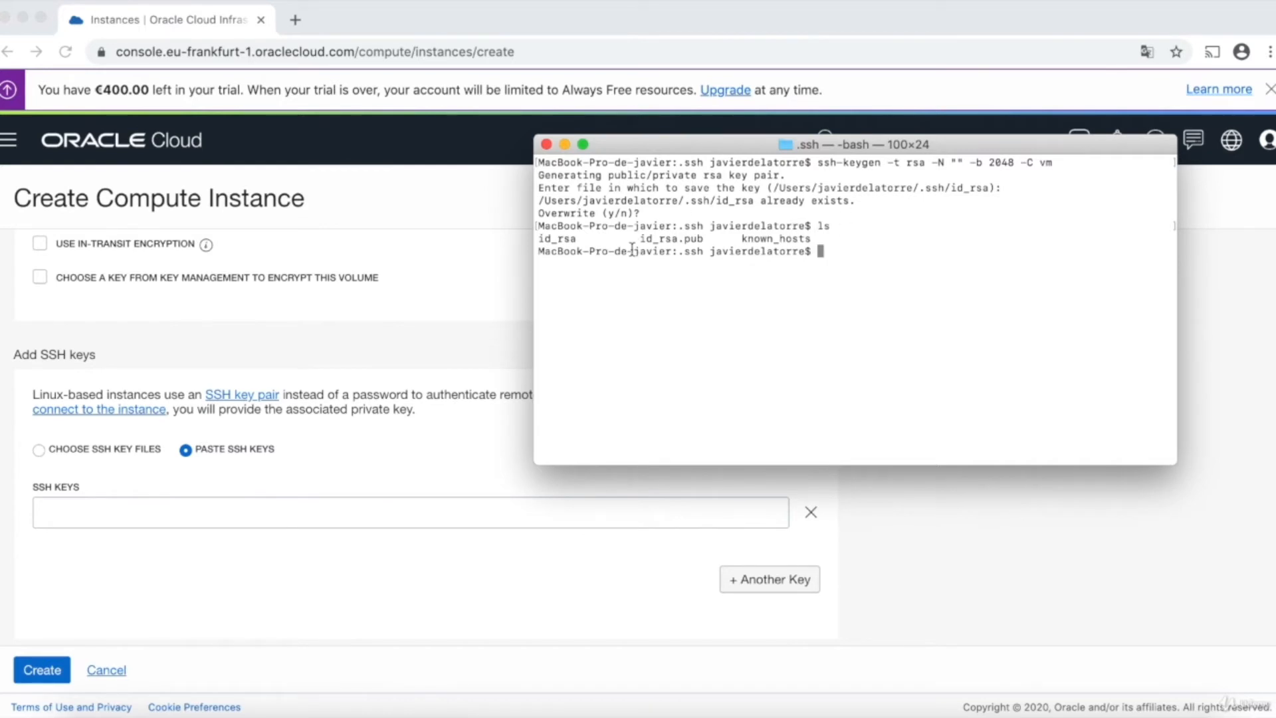
pyautogui.write('cat id_rsa.pub')
pyautogui.press('Return')
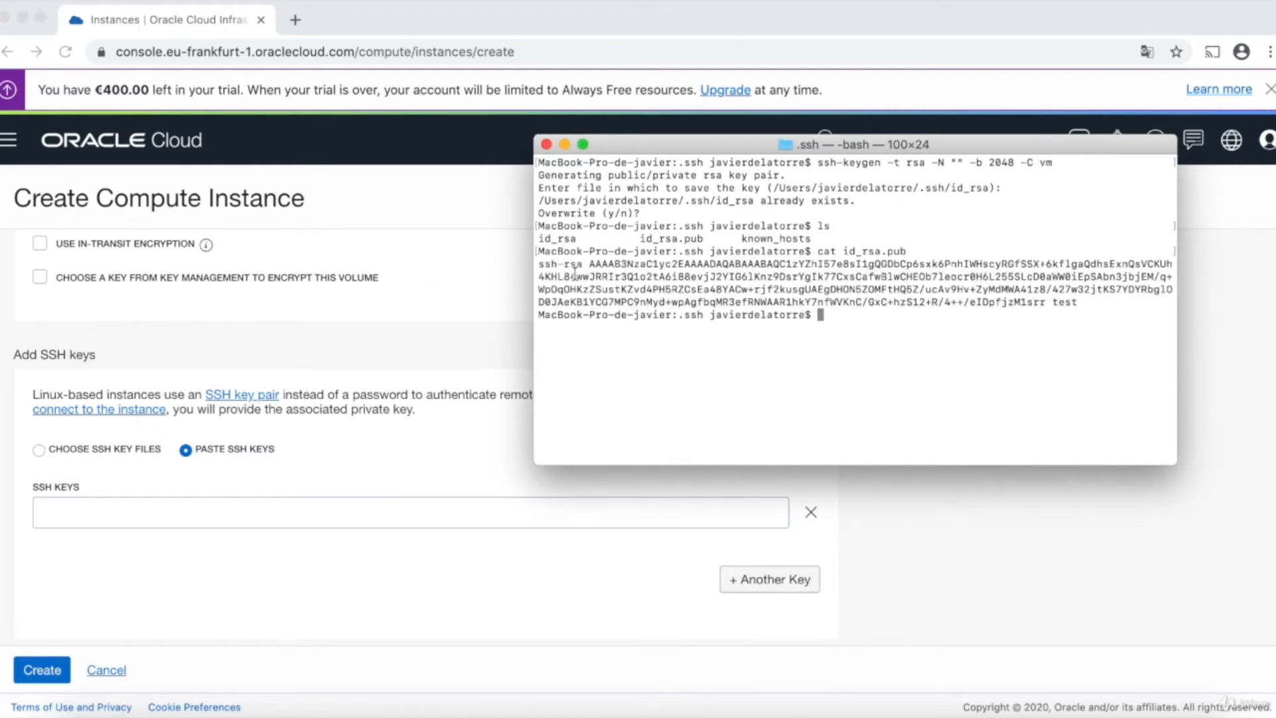
pyautogui.moveTo(539, 266); pyautogui.dragTo(1077, 301)
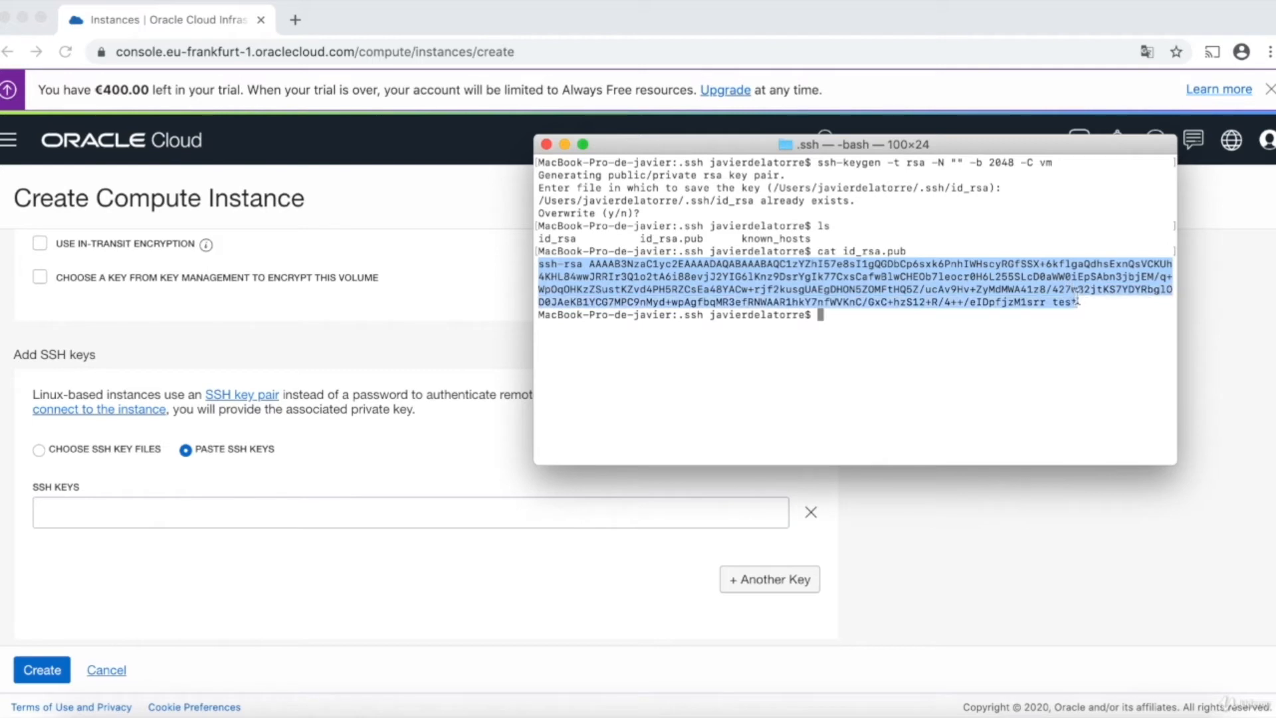
pyautogui.rightClick(1020, 303)
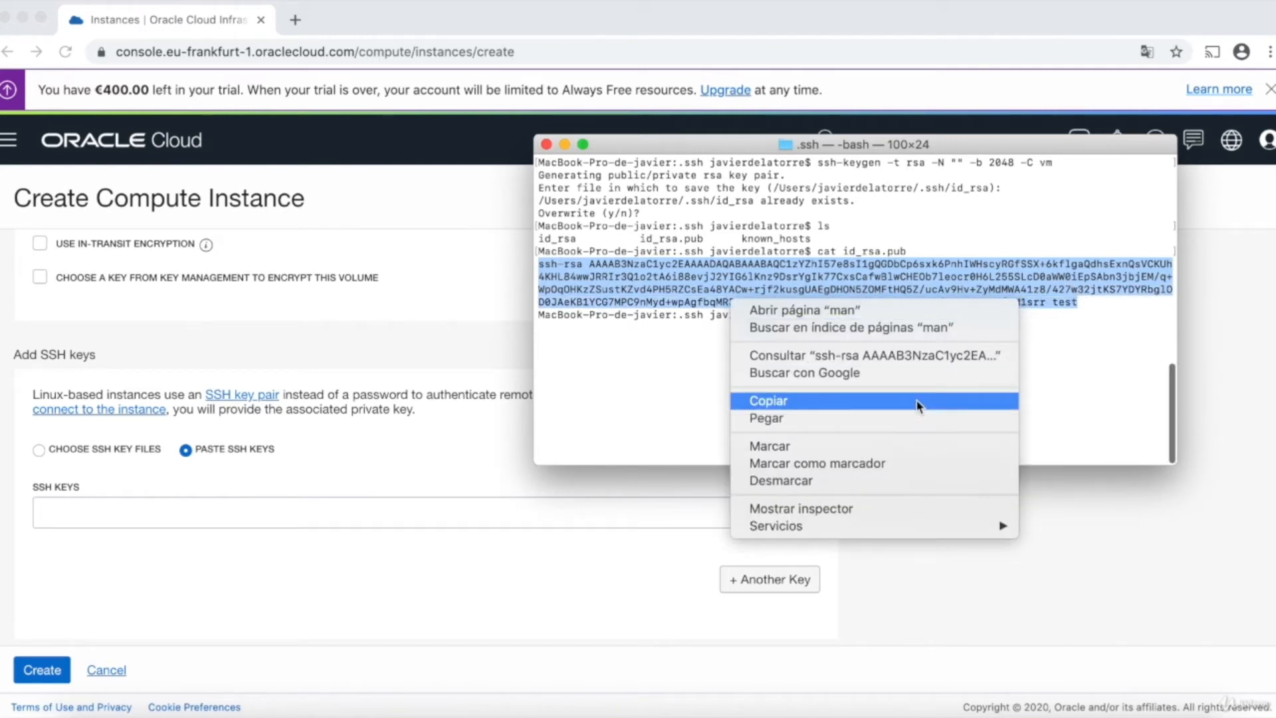
pyautogui.click(864, 402)
pyautogui.click(126, 514)
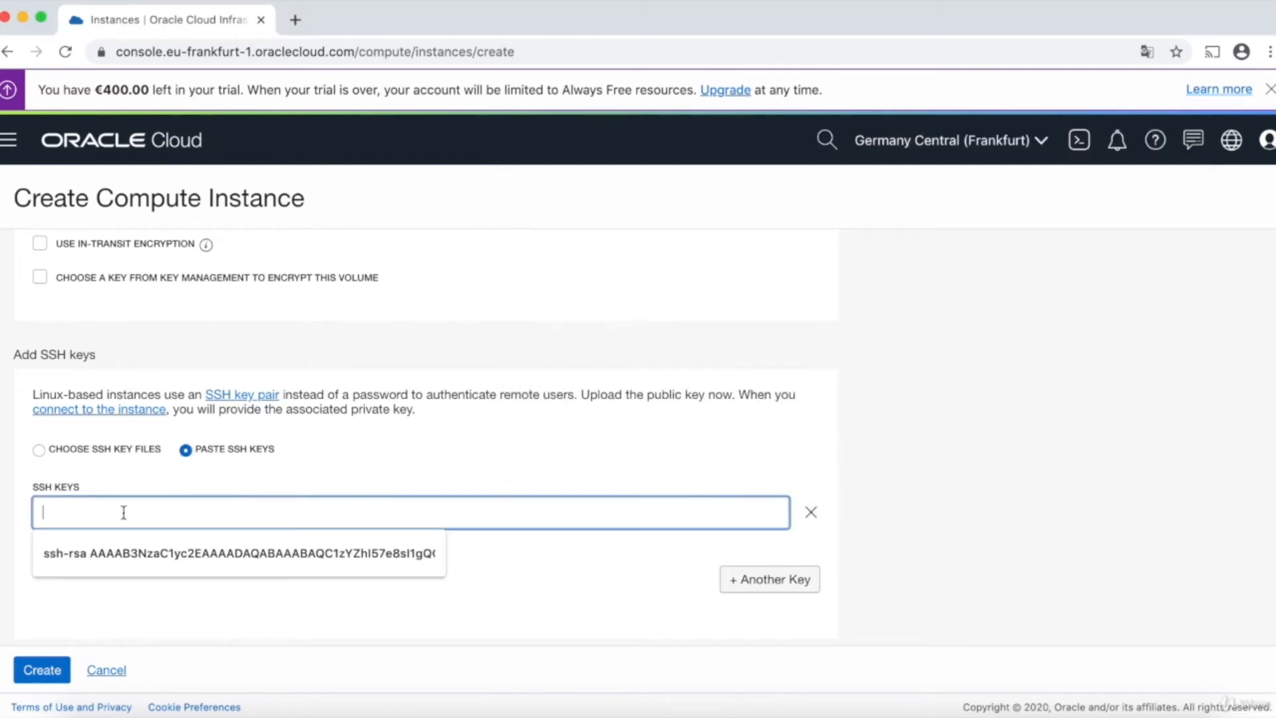
# Paste the copied ssh-rsa key into SSH KEYS and create the LinuxMachine instance
pyautogui.press('super+v')
pyautogui.click(130, 577)
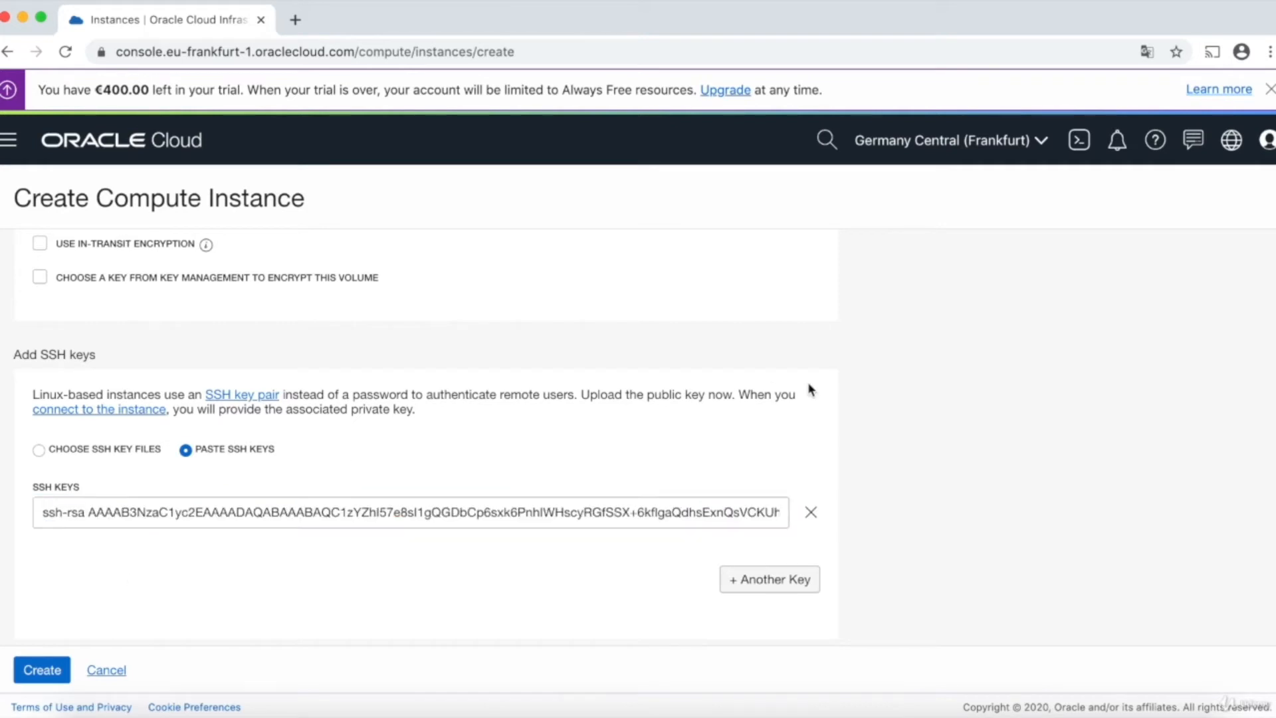
pyautogui.scroll(-3, 811, 391)
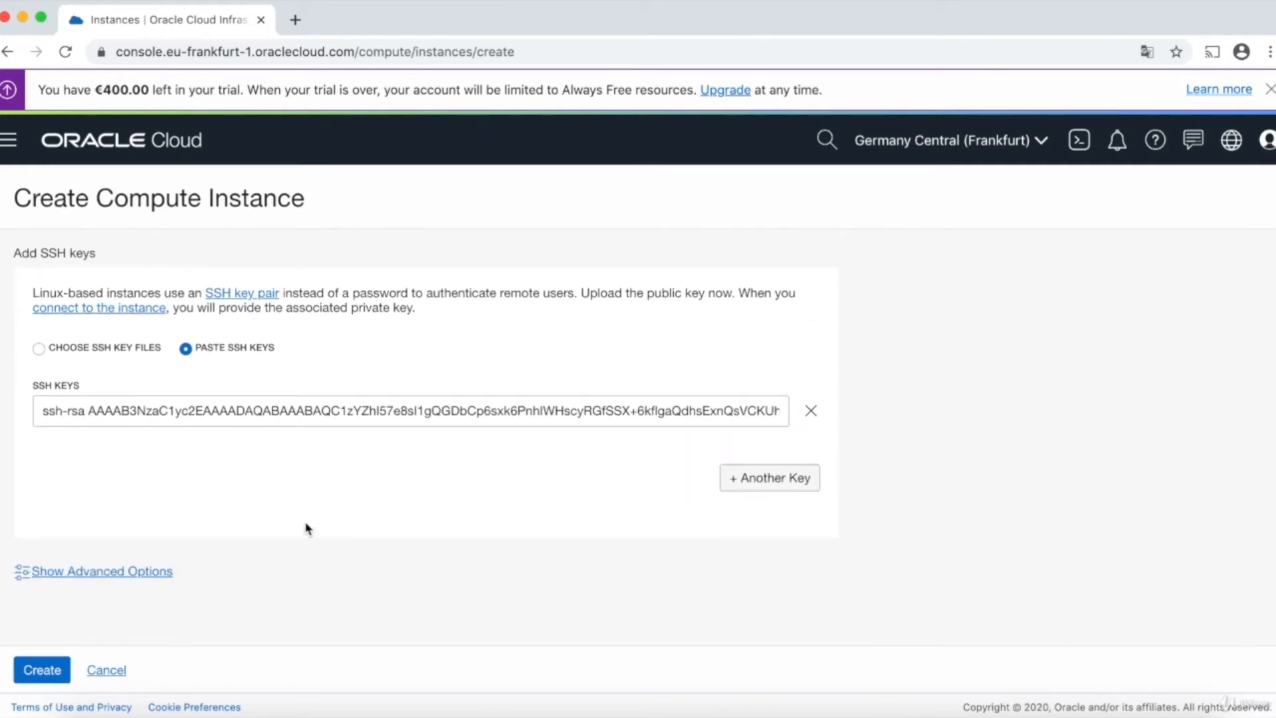
pyautogui.click(47, 675)
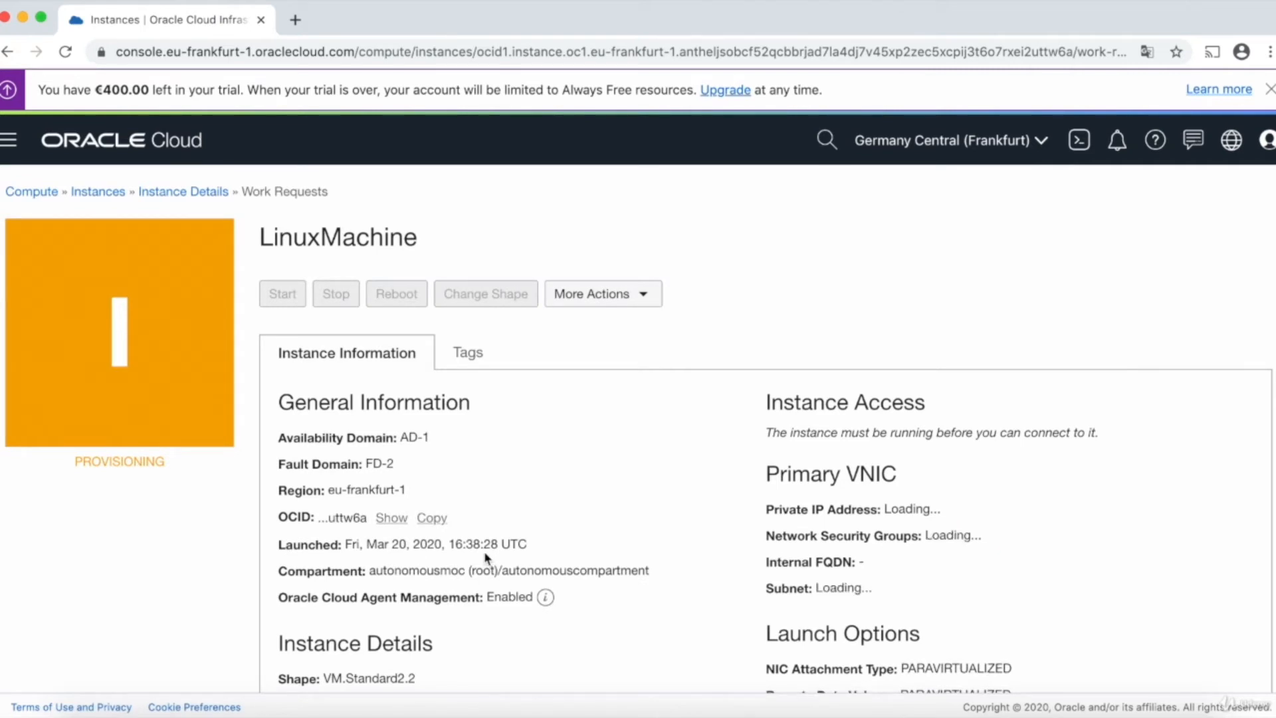
# Review LinuxMachine's details page and its work request
pyautogui.scroll(-2, 575, 530)
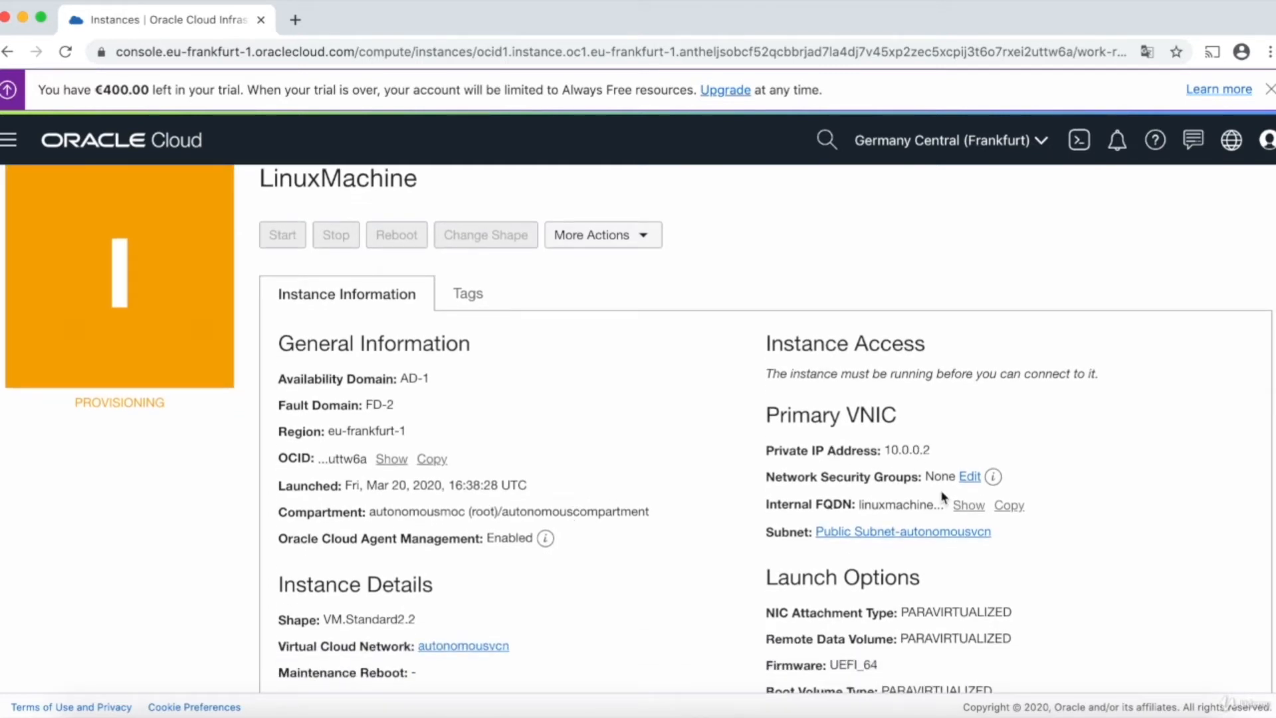
pyautogui.scroll(-3, 622, 490)
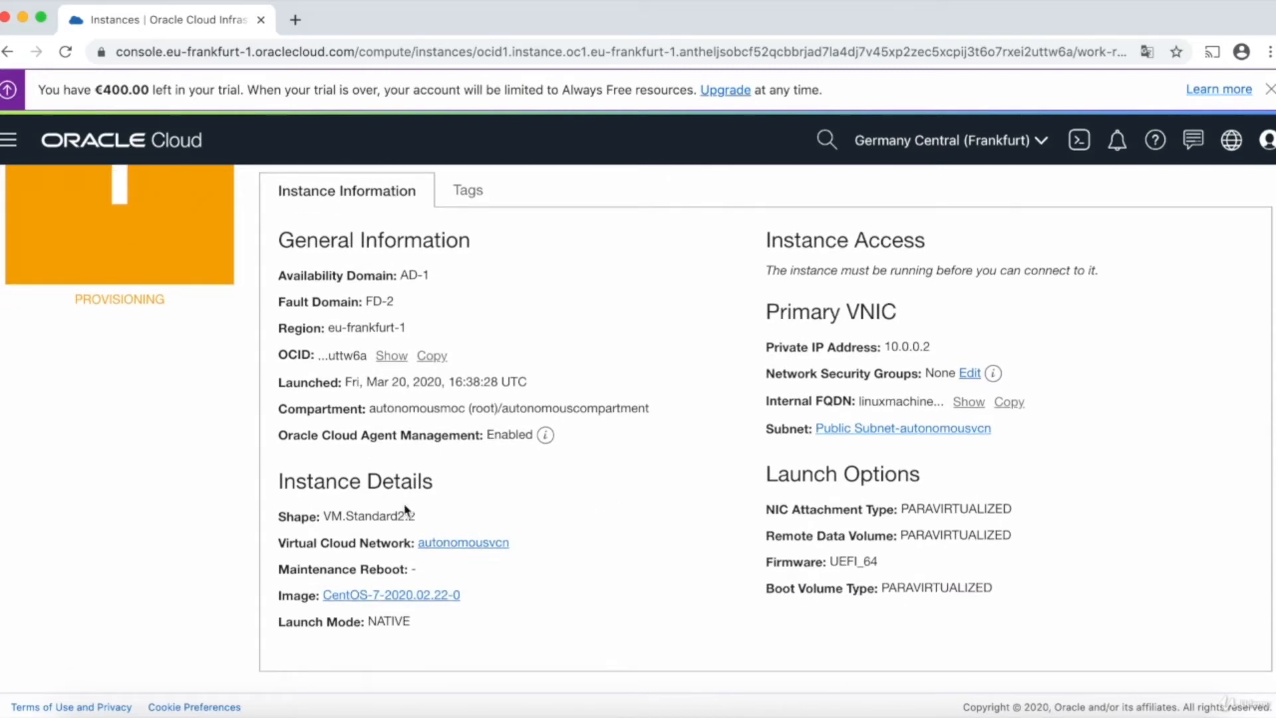
pyautogui.scroll(-6, 588, 494)
pyautogui.scroll(-3, 588, 494)
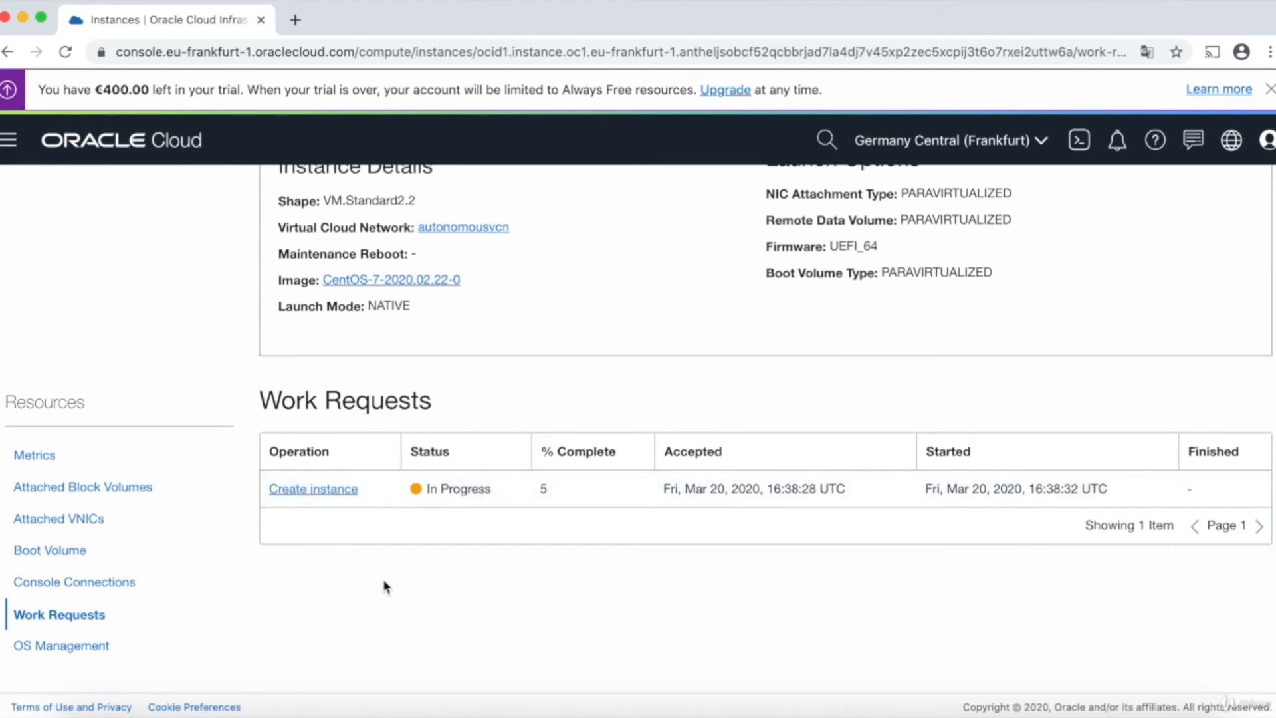
pyautogui.scroll(2, 386, 586)
pyautogui.scroll(12, 385, 586)
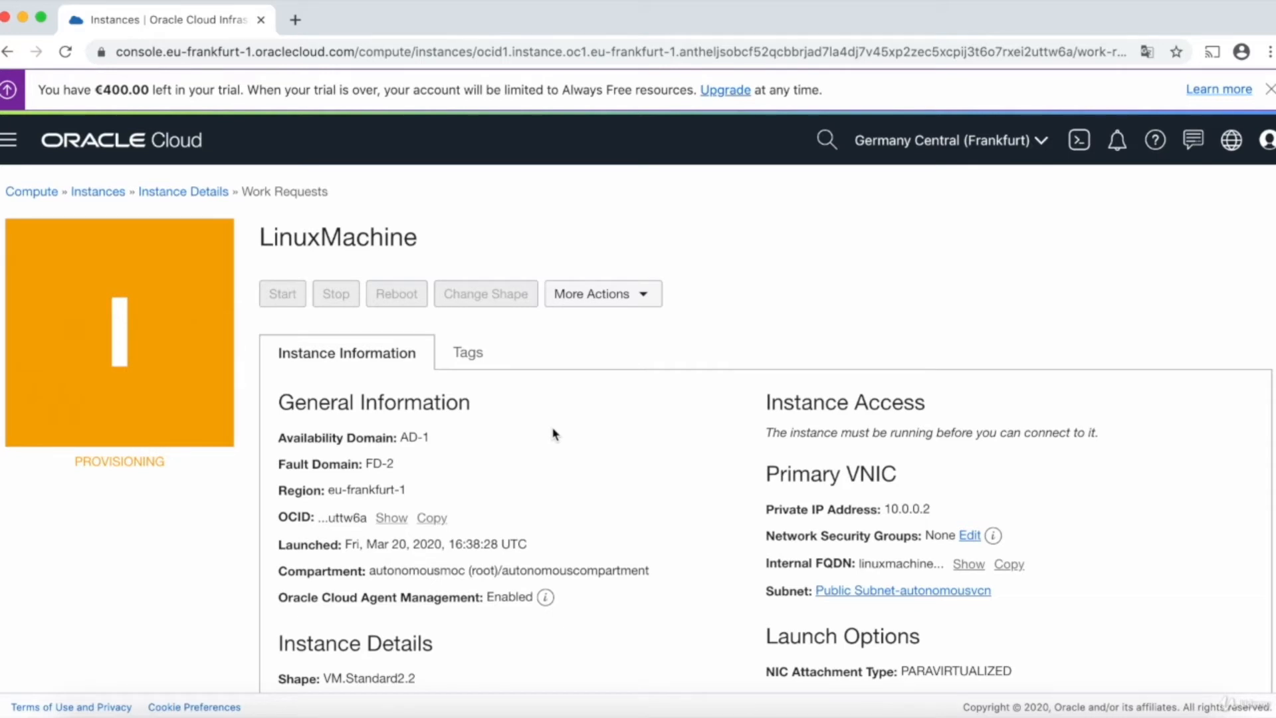
pyautogui.scroll(-7, 555, 434)
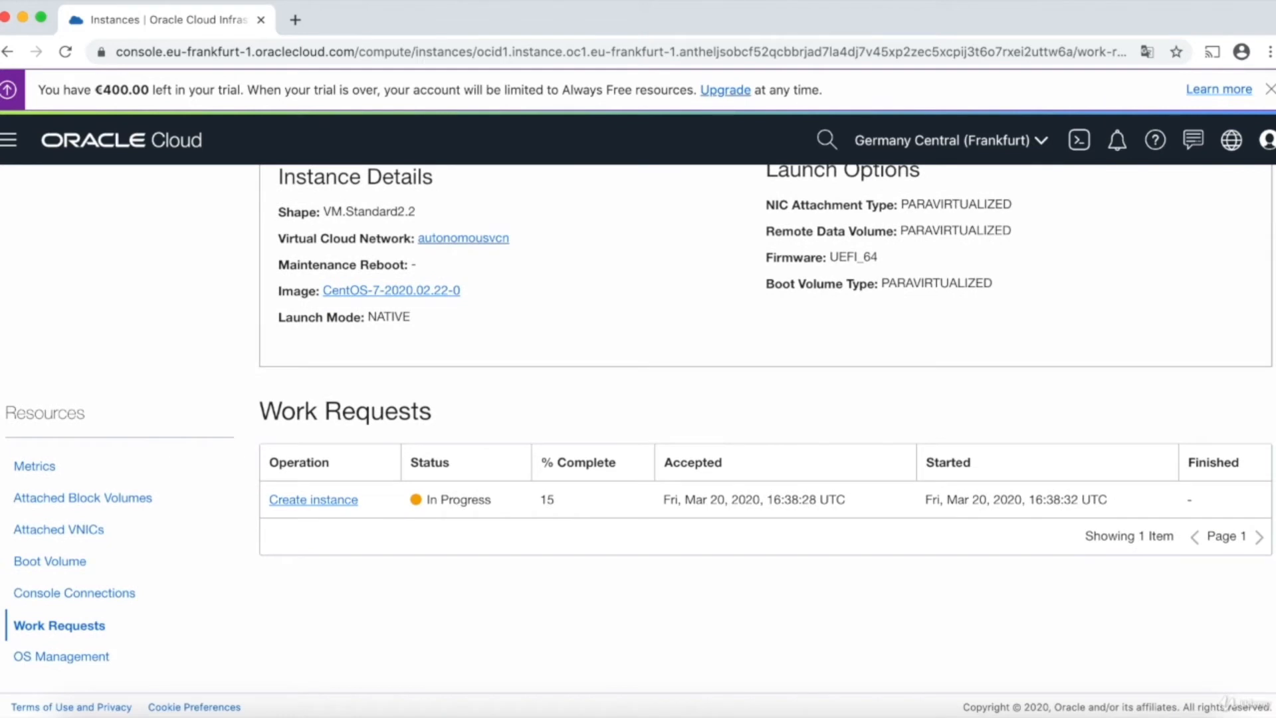
# View the attached block volumes and wait until LinuxMachine shows RUNNING with a public IP
pyautogui.click(133, 502)
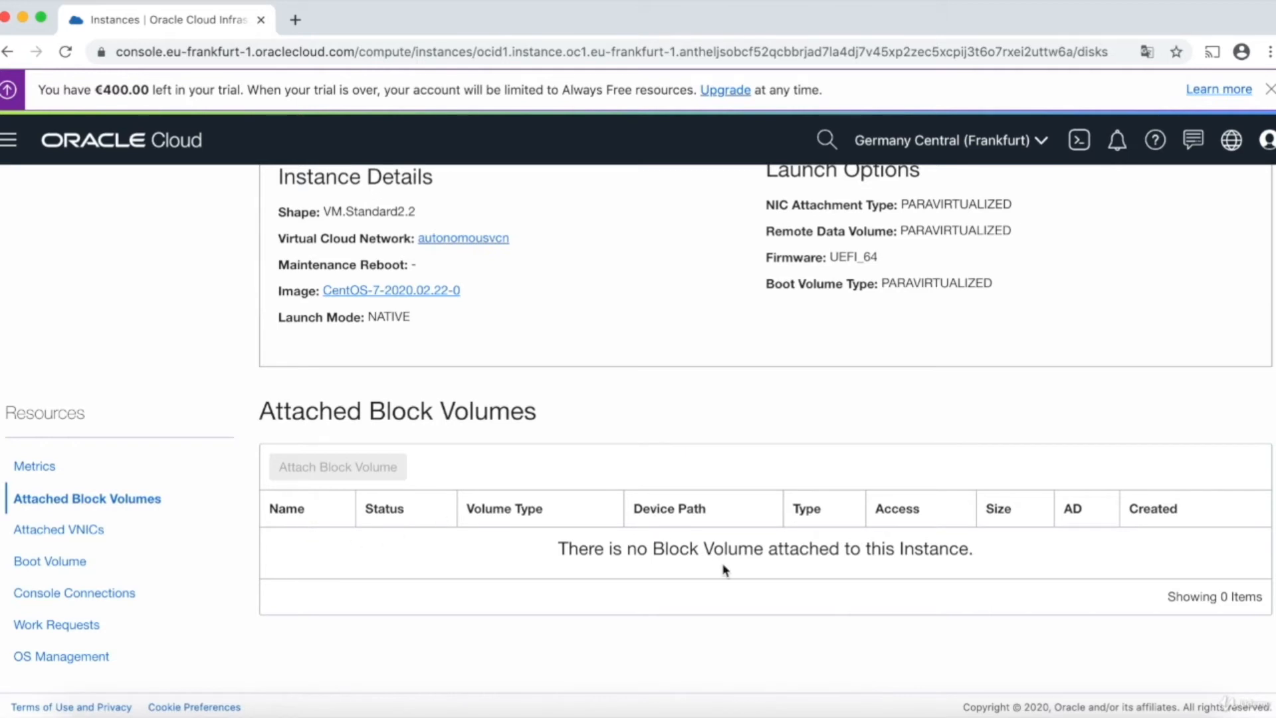
pyautogui.scroll(10, 854, 566)
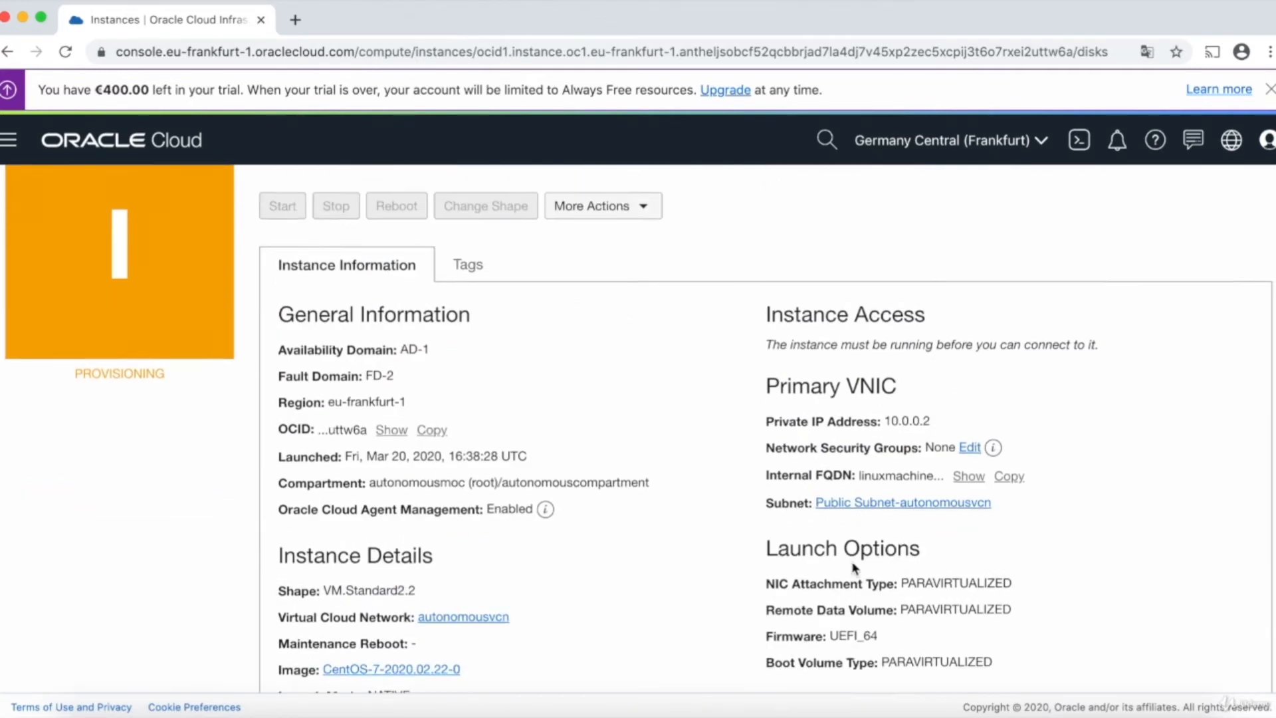
pyautogui.scroll(2, 853, 566)
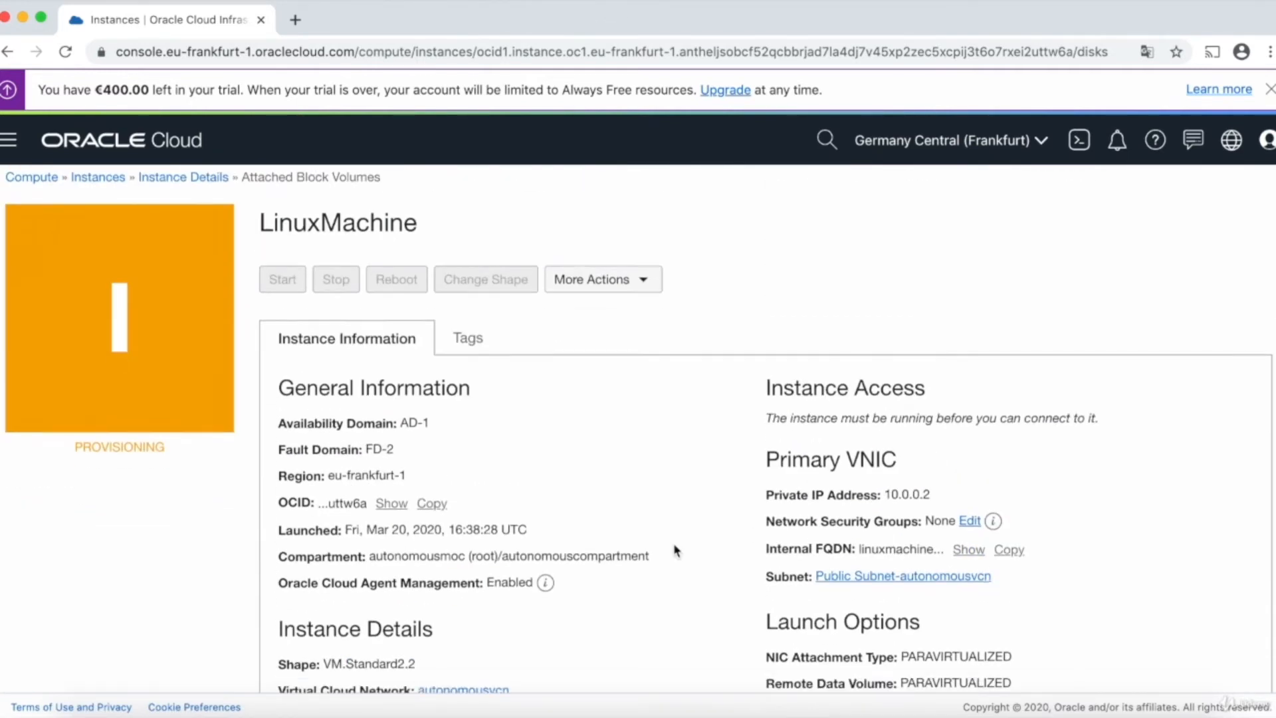
pyautogui.scroll(-1, 677, 550)
pyautogui.scroll(1, 677, 550)
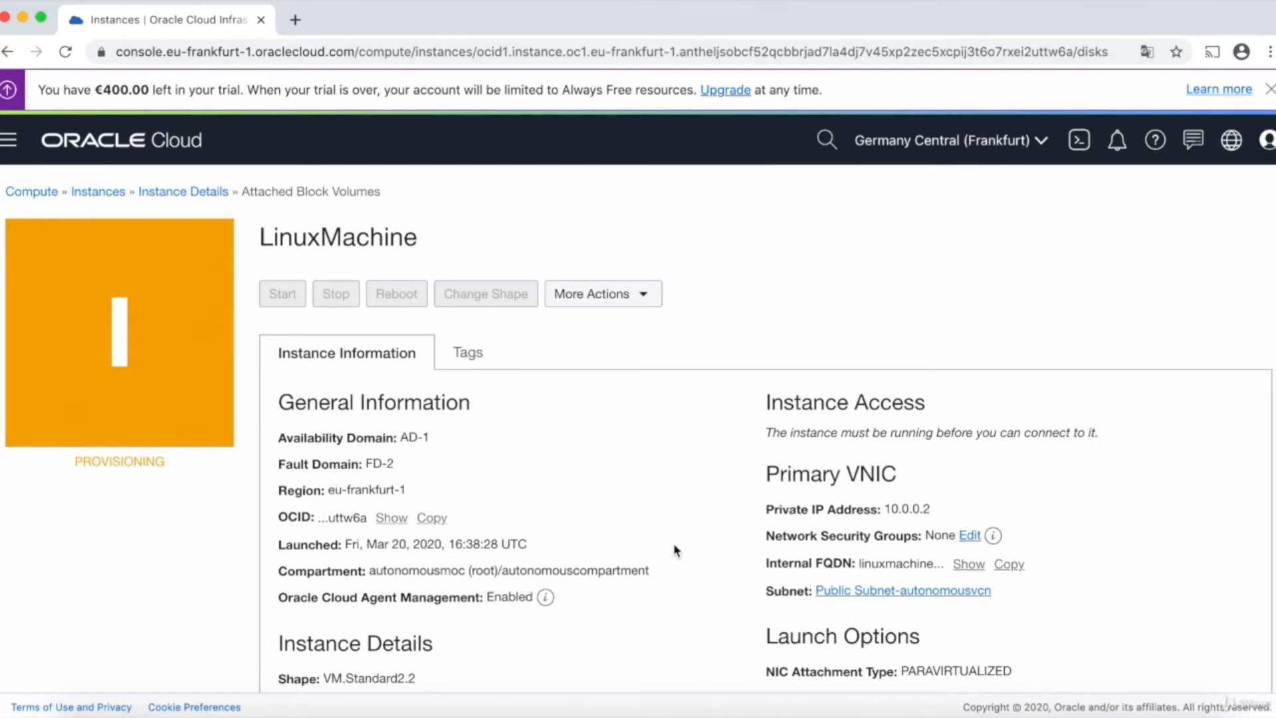
pyautogui.scroll(-2, 676, 550)
pyautogui.scroll(1, 676, 550)
pyautogui.scroll(-2, 676, 551)
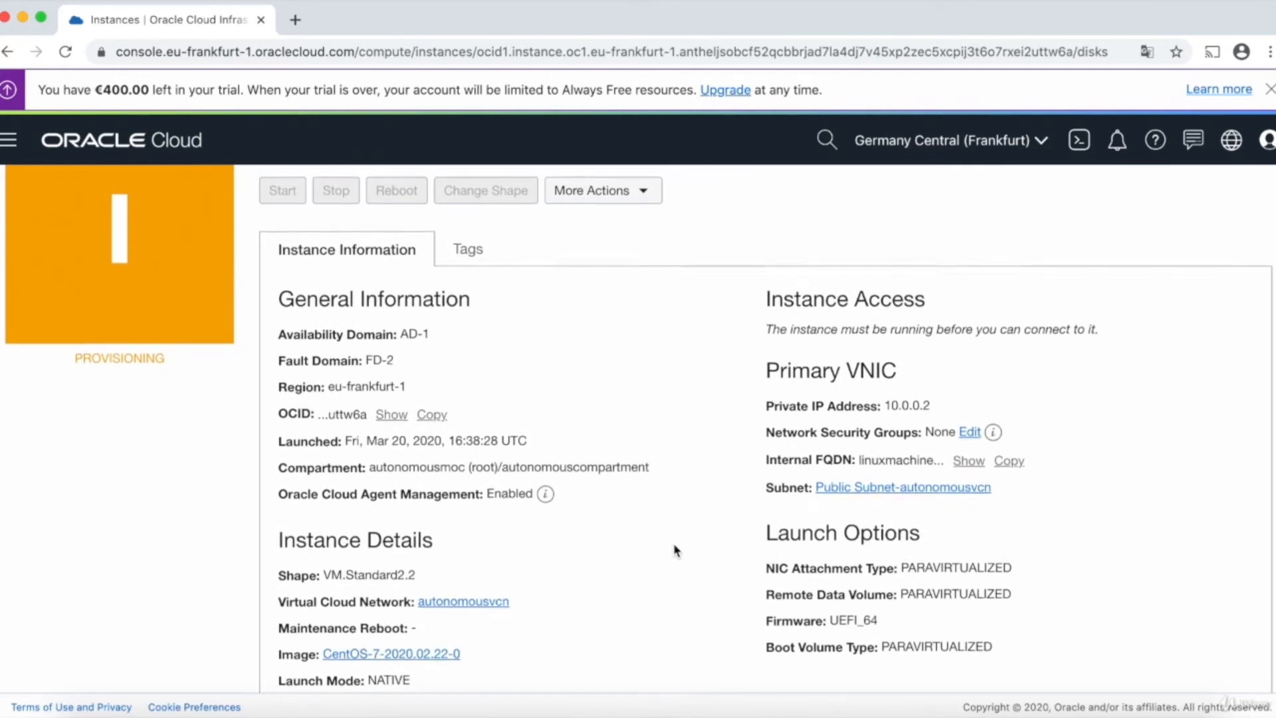
pyautogui.scroll(2, 676, 550)
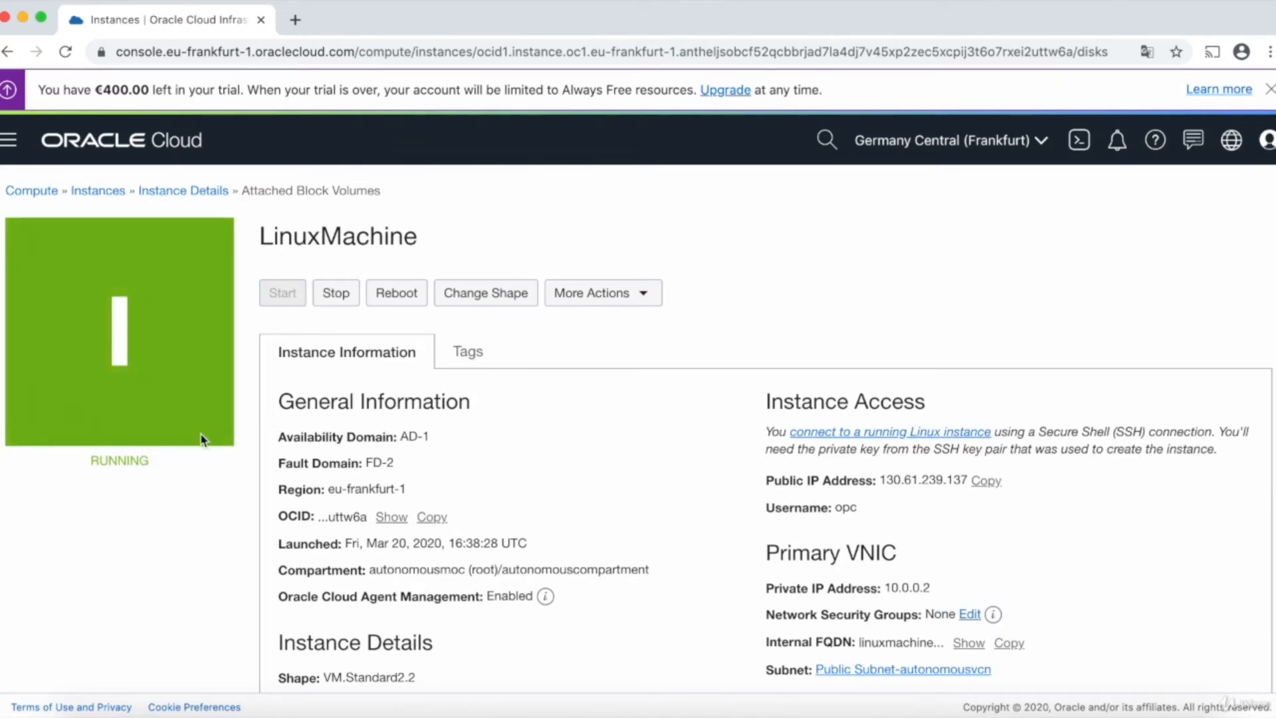
pyautogui.scroll(-1, 451, 460)
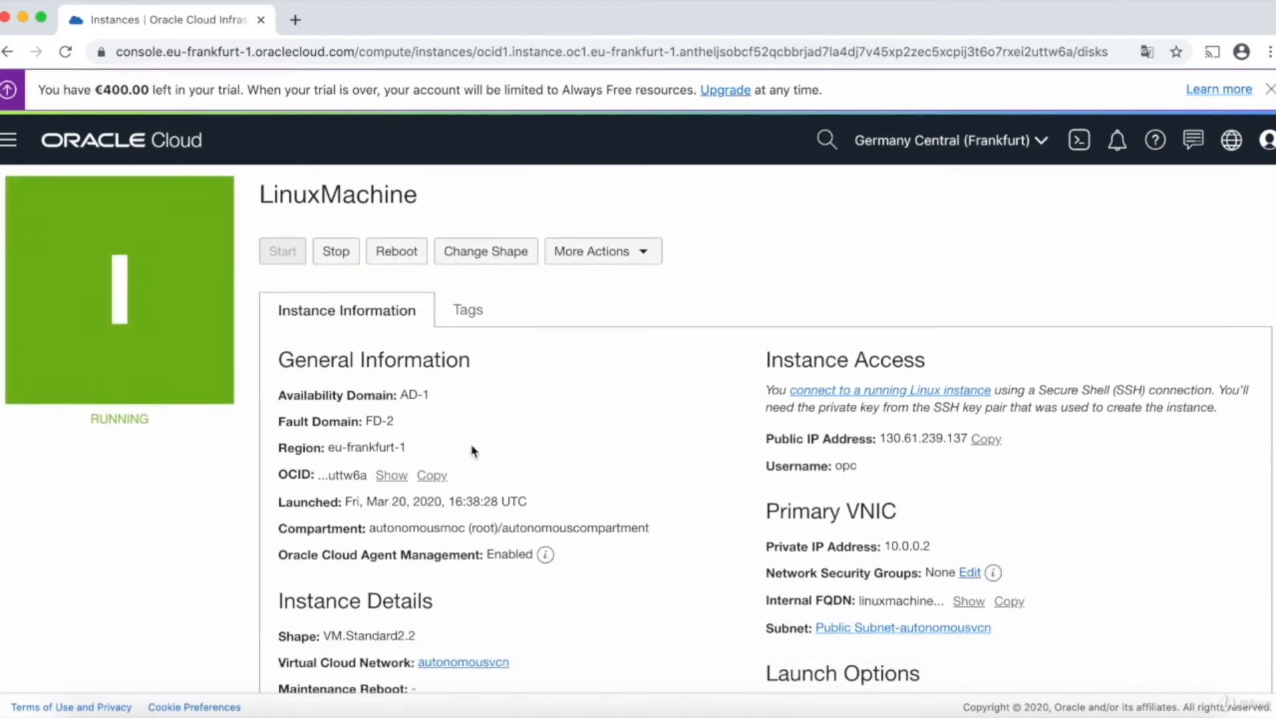
pyautogui.scroll(-2, 471, 439)
pyautogui.scroll(-6, 470, 439)
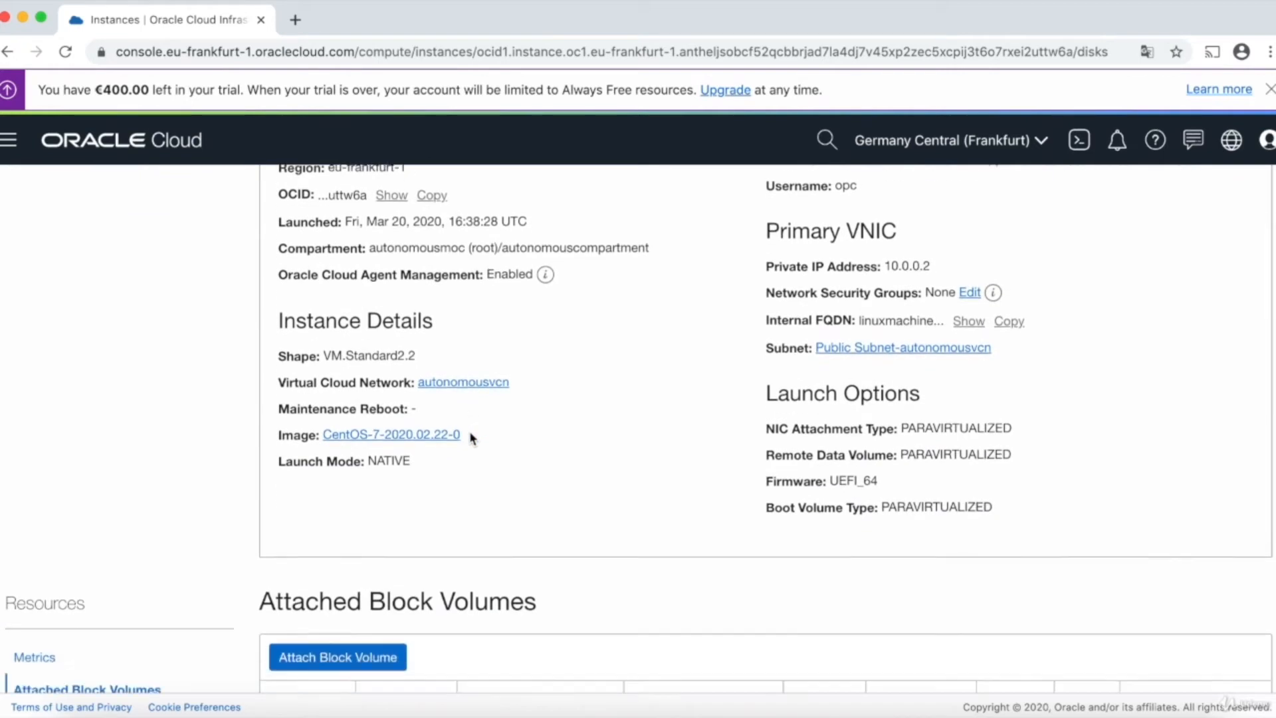
pyautogui.scroll(8, 470, 432)
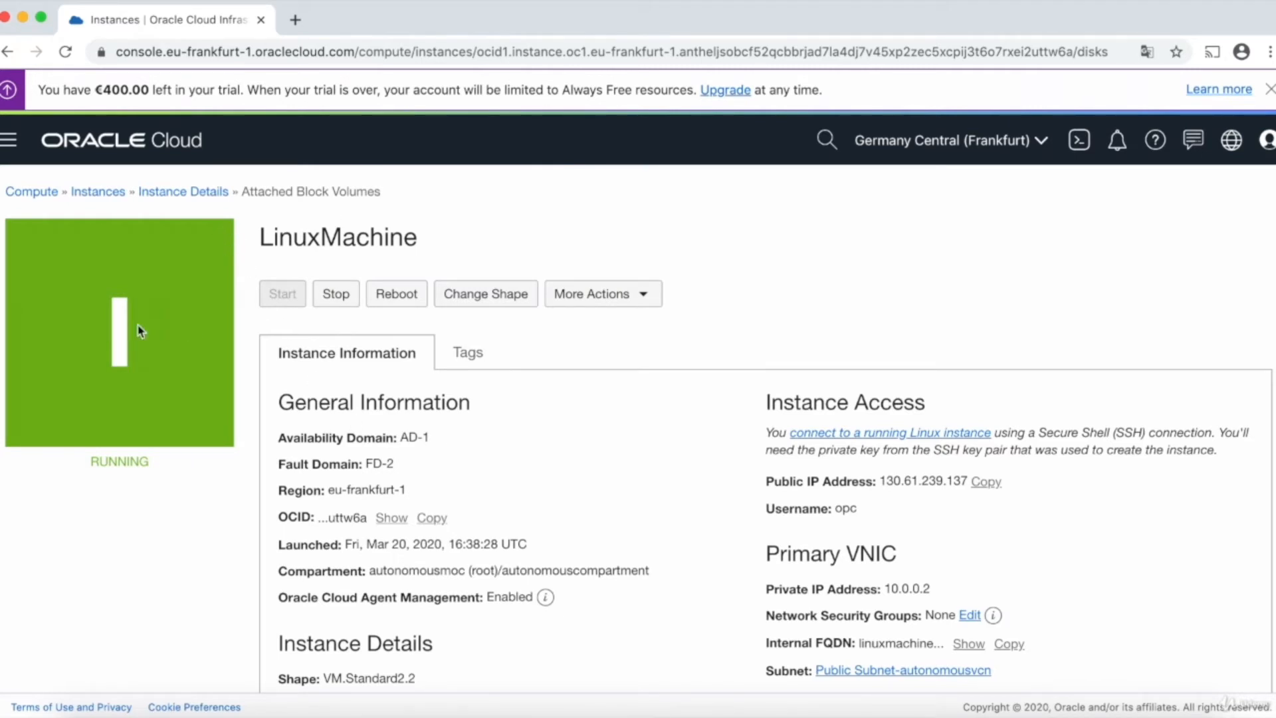
# Go to Database > Autonomous Transaction Processing from the navigation menu
pyautogui.click(9, 149)
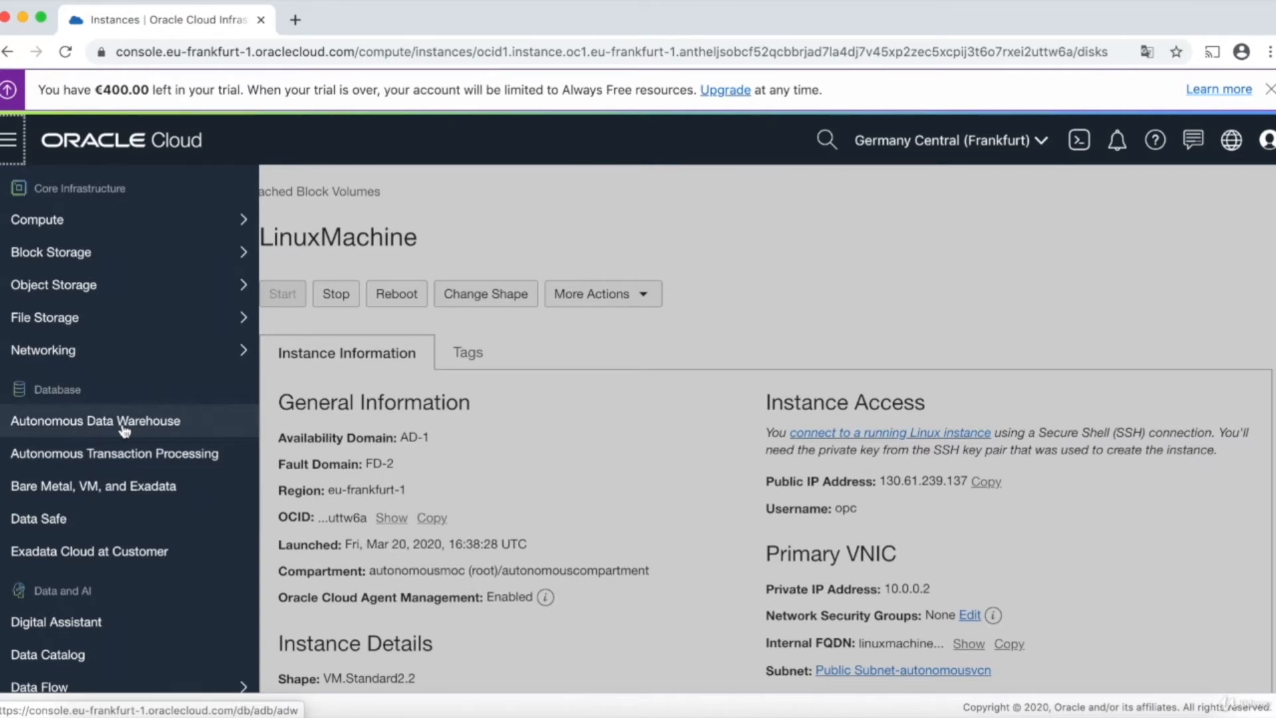
pyautogui.click(167, 455)
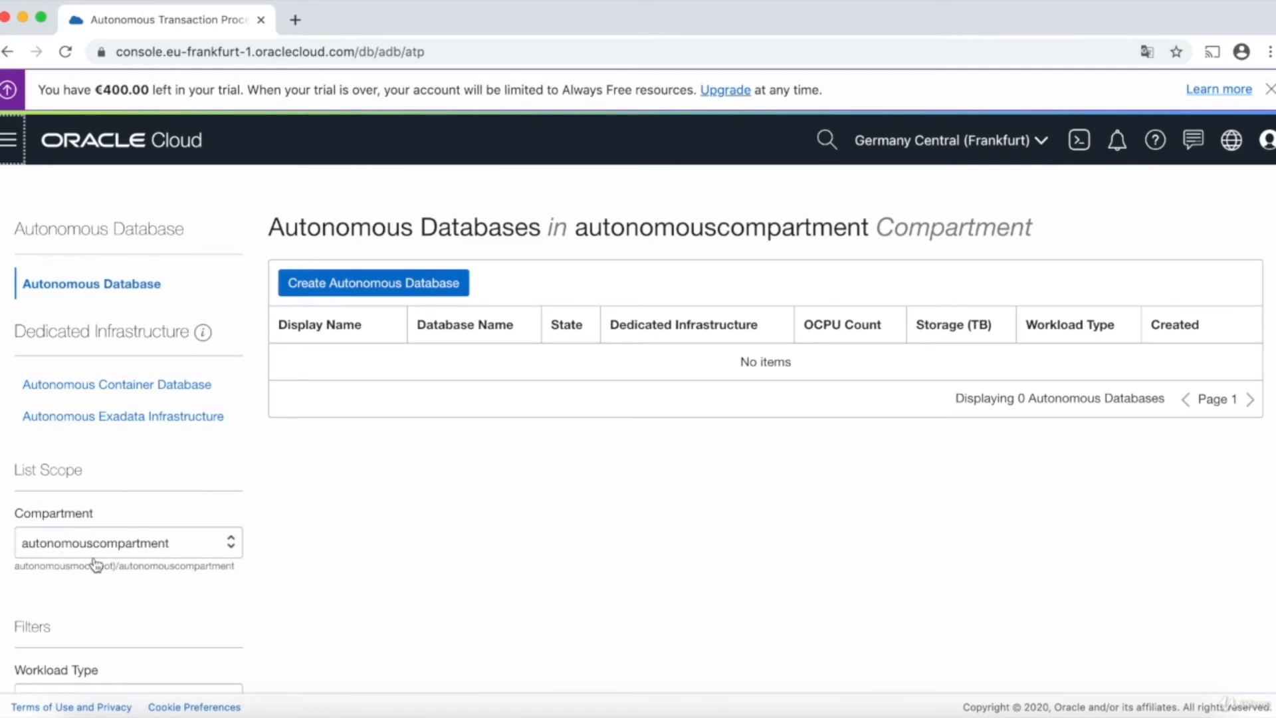
# Start a new autonomous database with display name ATP and database name ORCL
pyautogui.click(330, 291)
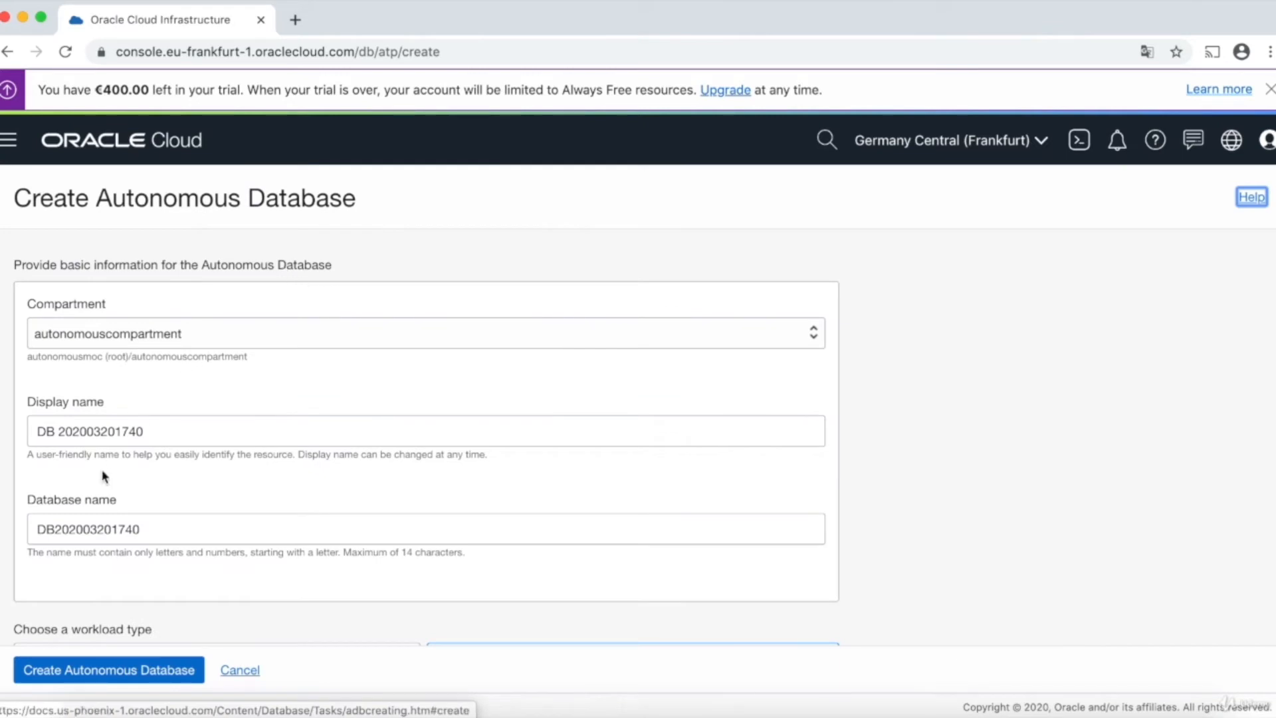
pyautogui.moveTo(181, 431); pyautogui.dragTo(29, 435)
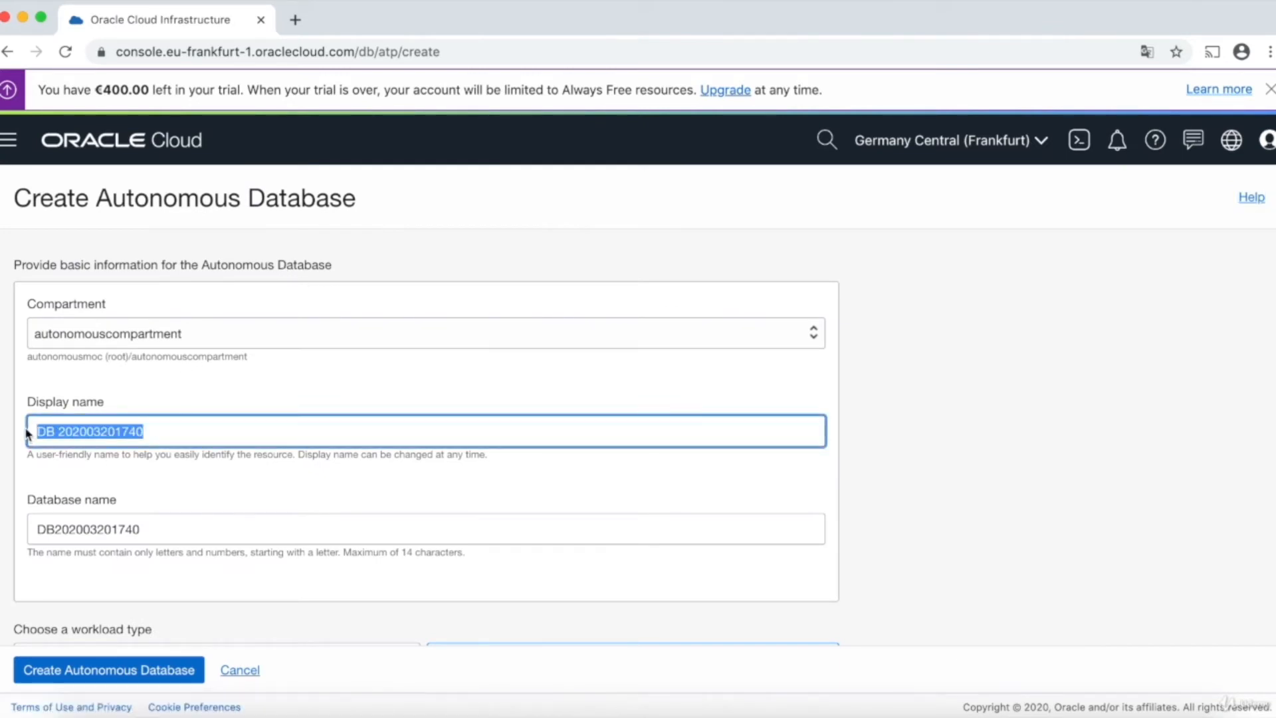
pyautogui.write('ATP')
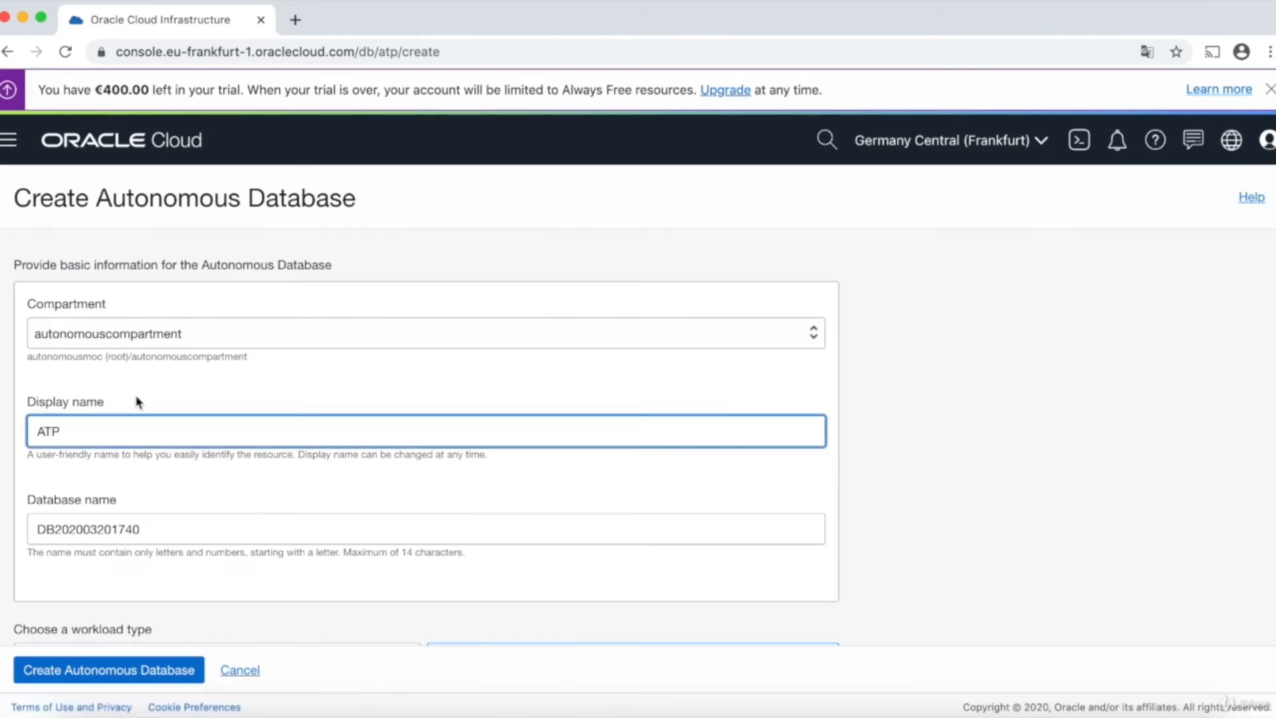
pyautogui.scroll(-1, 306, 377)
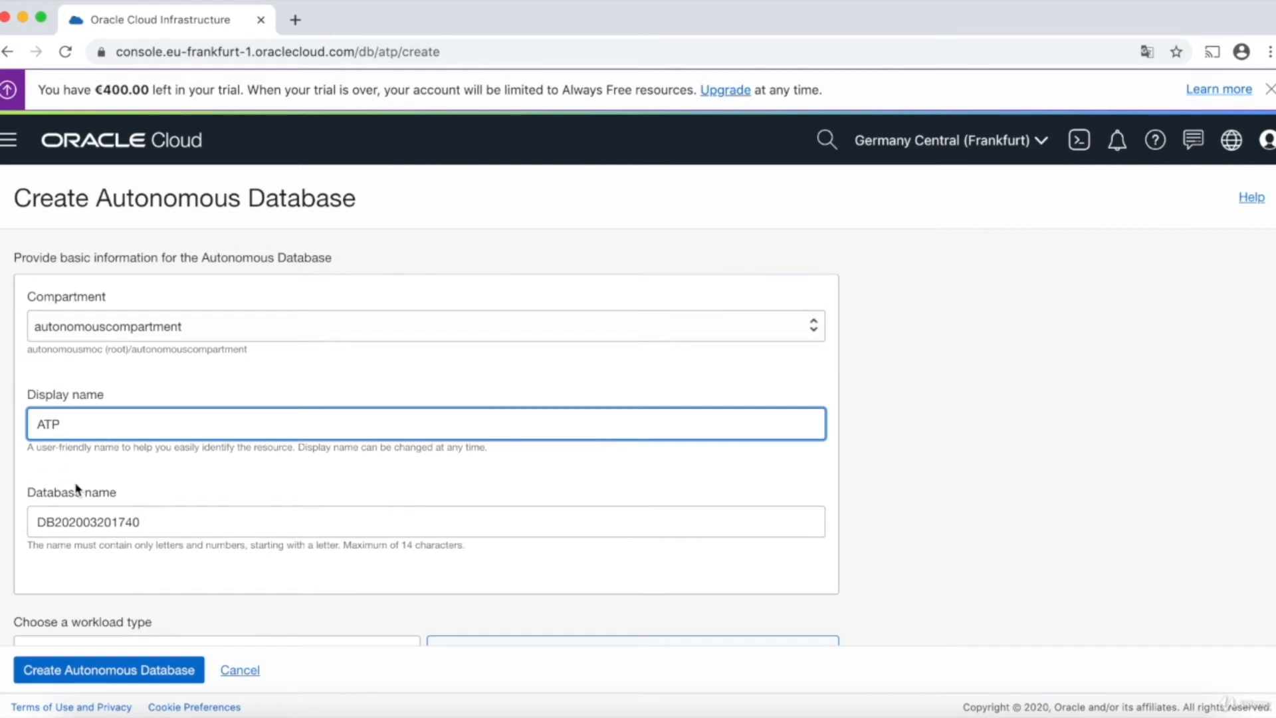
pyautogui.scroll(-3, 68, 507)
pyautogui.press('super+a')
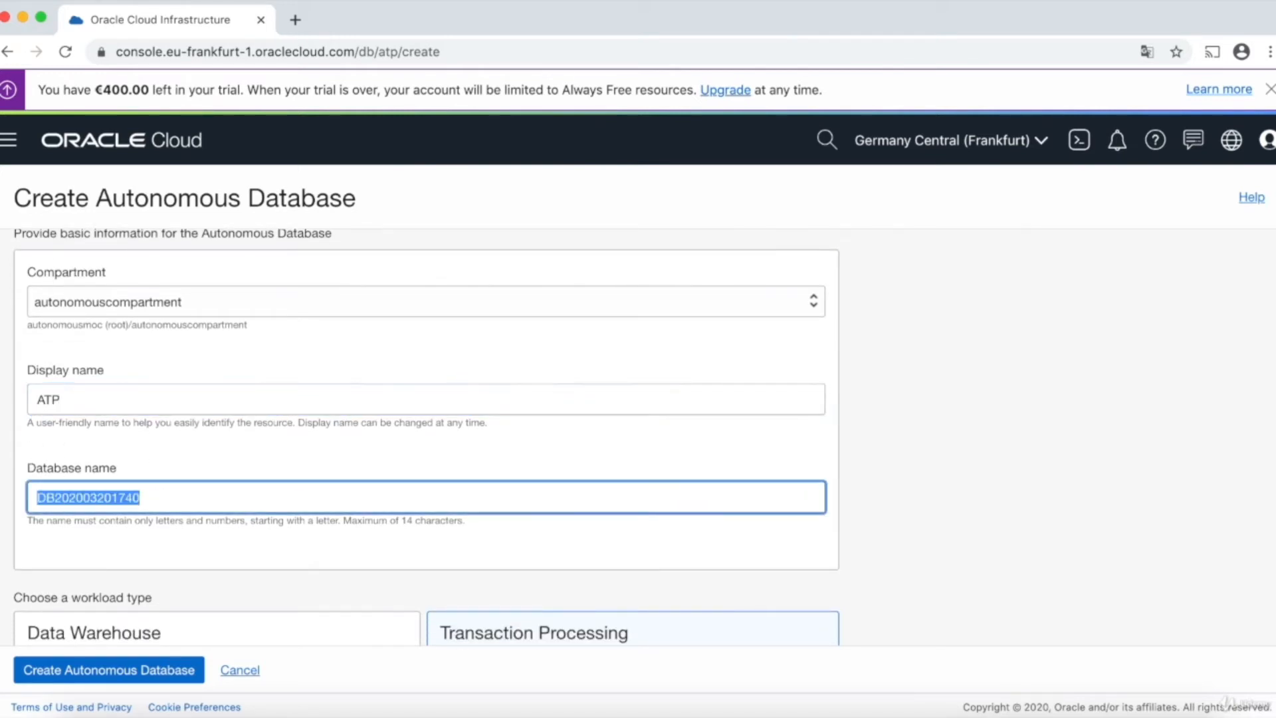
pyautogui.write('OR')
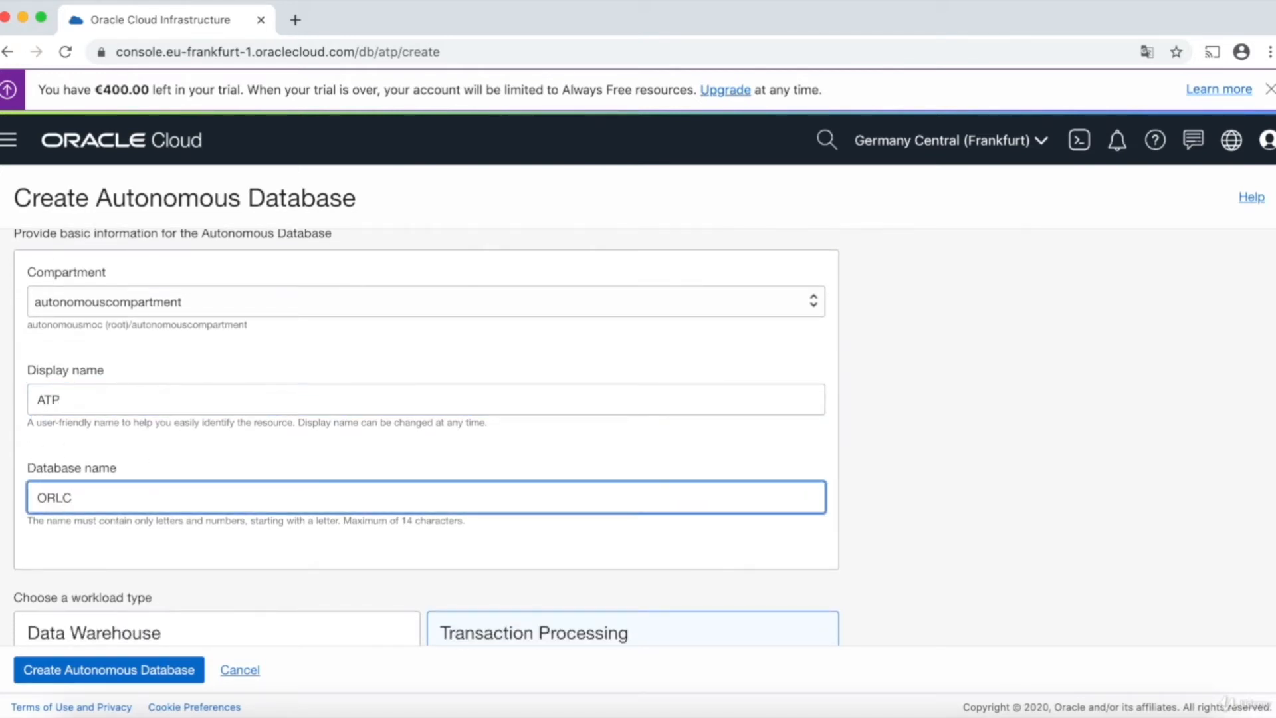
pyautogui.write('CL')
# Keep Transaction Processing and Shared Infrastructure, choose version 19c, and review 1 OCPU, 1 TB storage
pyautogui.scroll(-2, 1022, 495)
pyautogui.scroll(-3, 1022, 496)
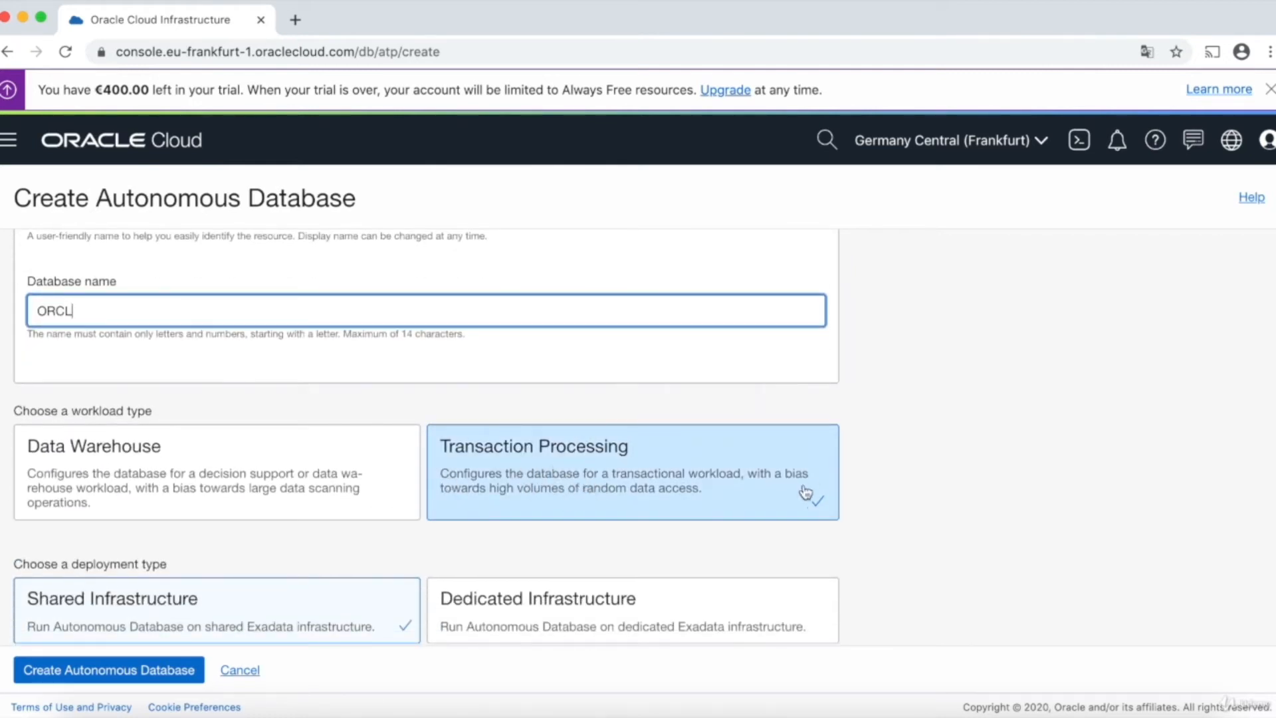
pyautogui.scroll(-1, 423, 444)
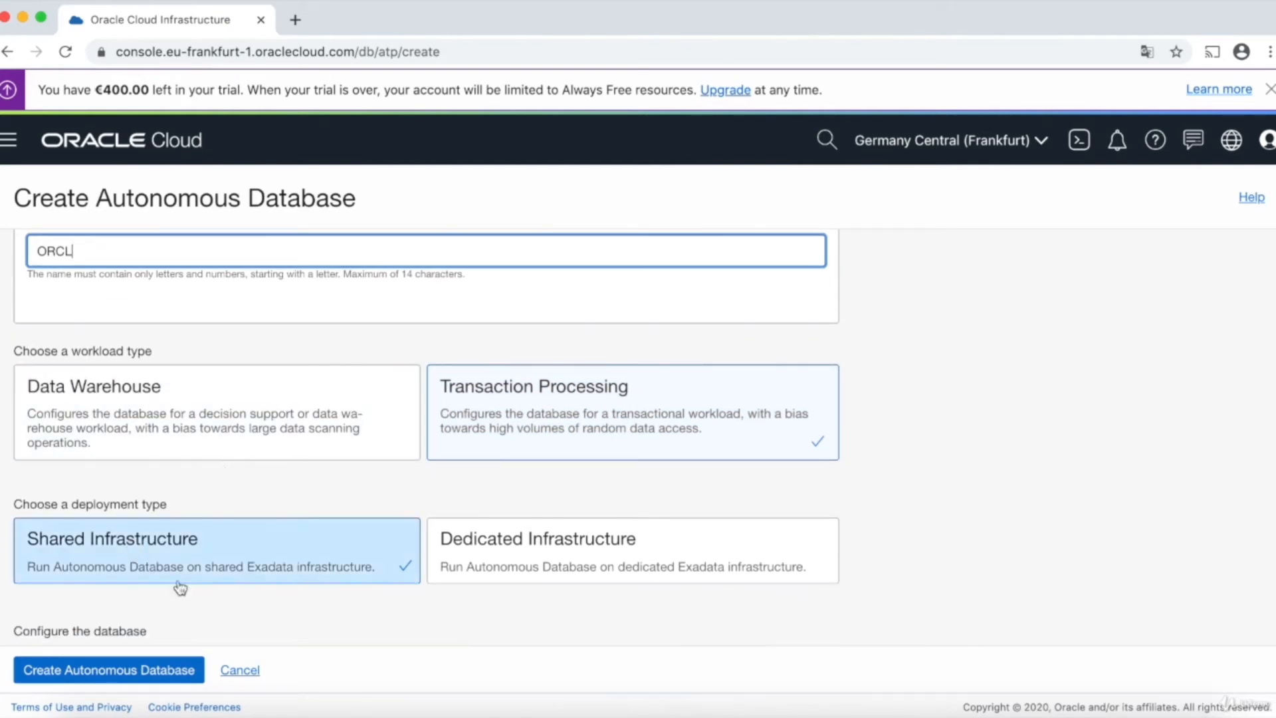
pyautogui.scroll(-5, 169, 522)
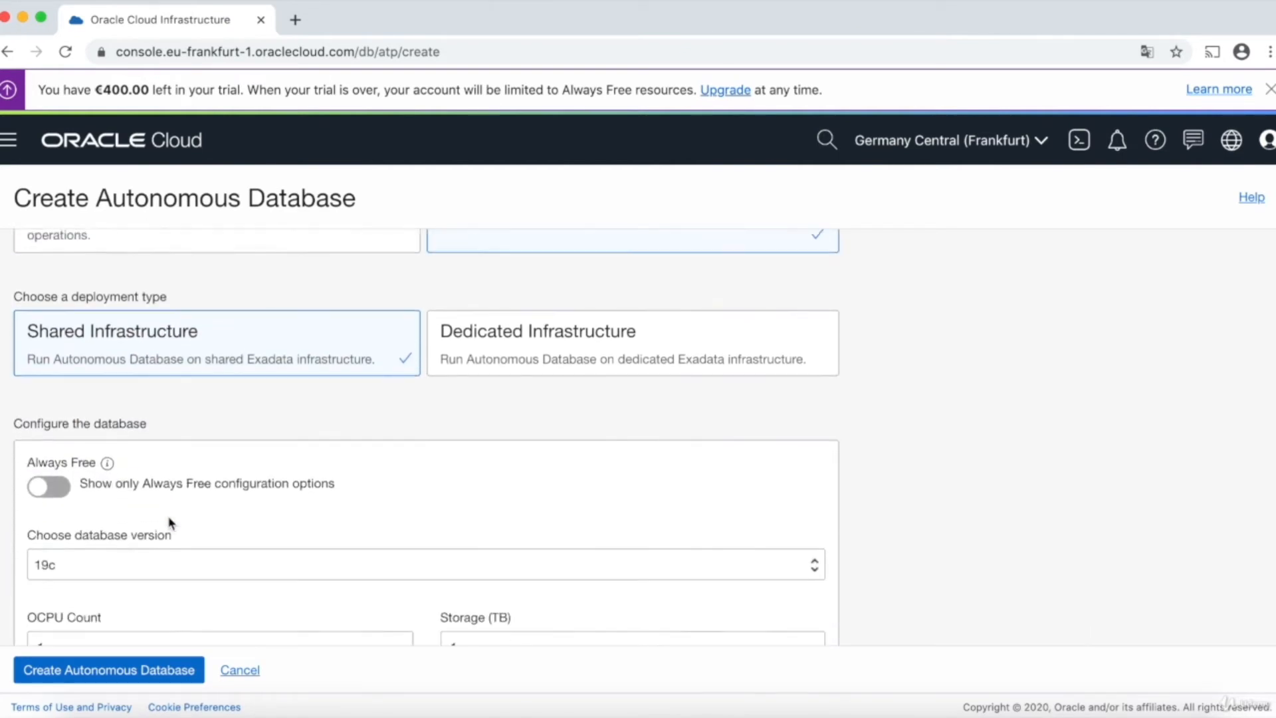
pyautogui.scroll(-3, 170, 523)
pyautogui.click(190, 428)
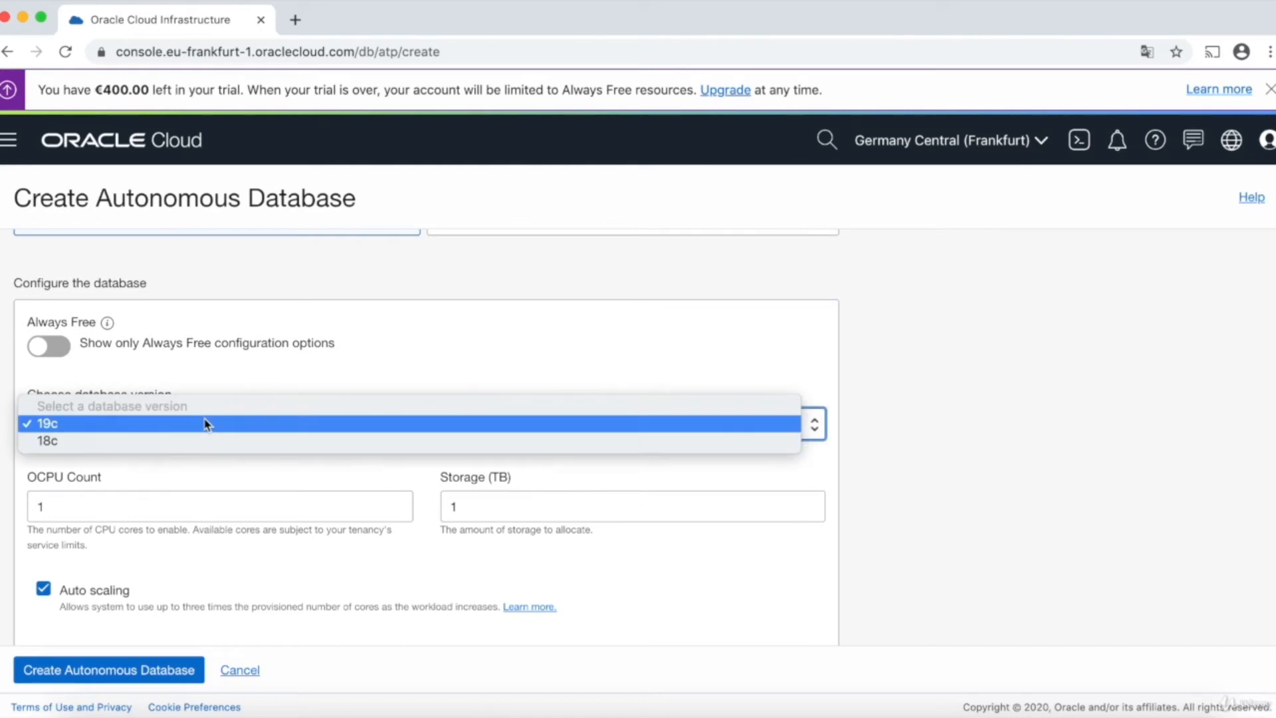
pyautogui.click(206, 424)
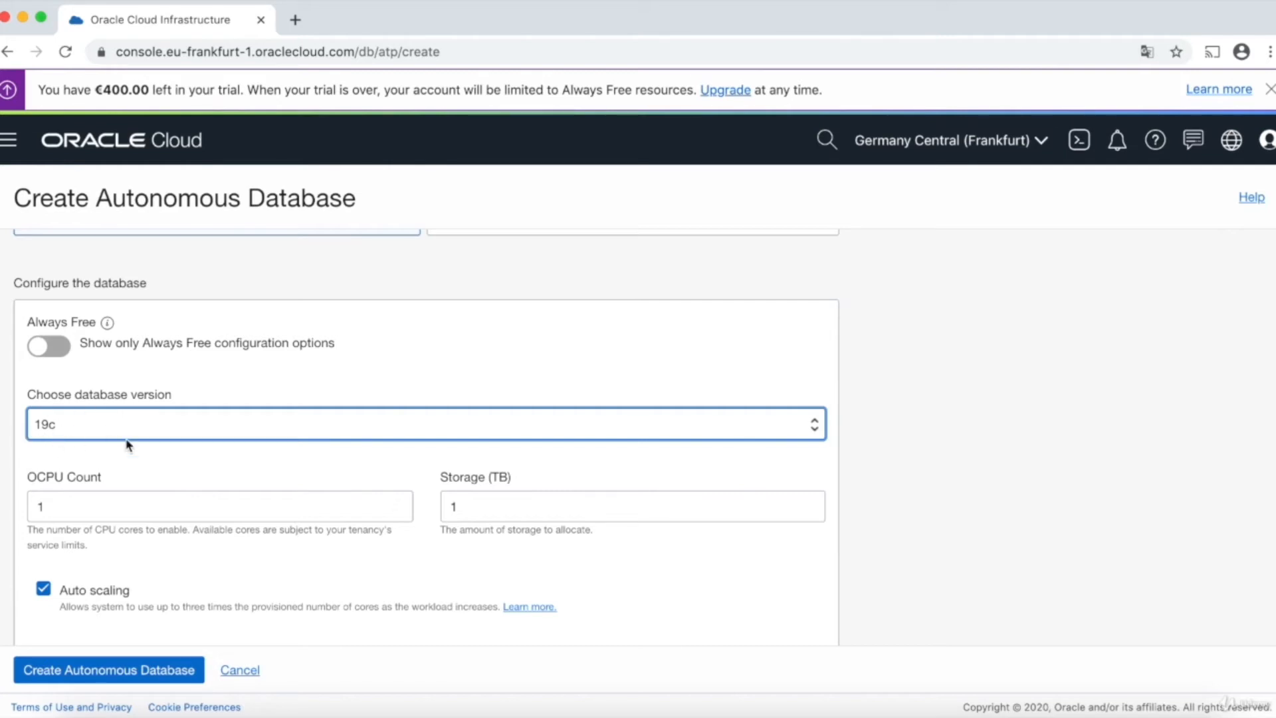
pyautogui.scroll(-1, 13, 520)
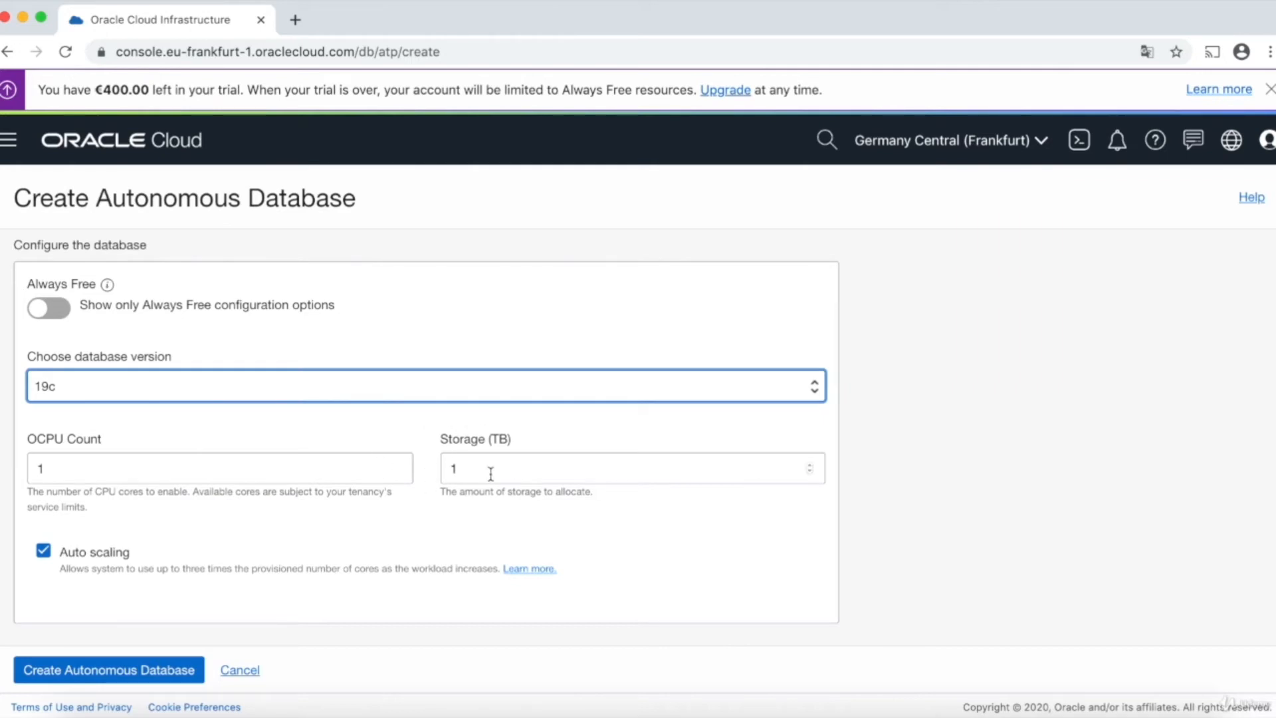
pyautogui.scroll(-3, 269, 458)
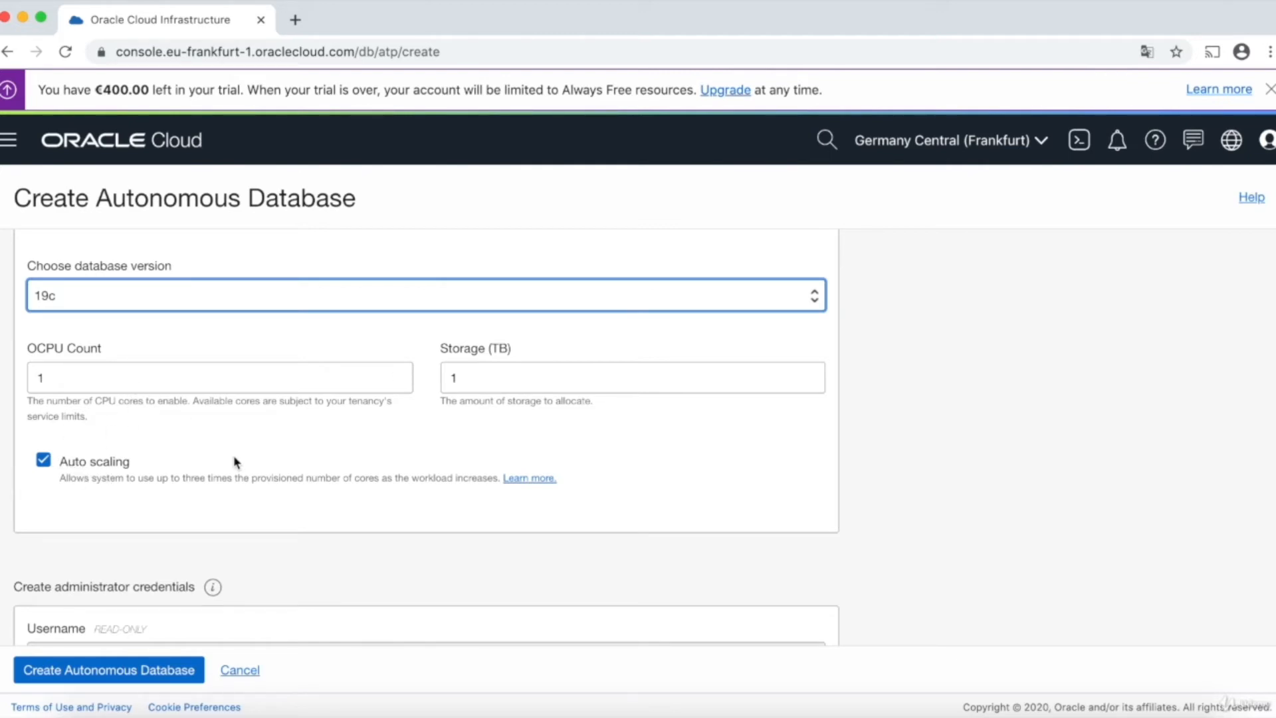
pyautogui.scroll(-1, 234, 461)
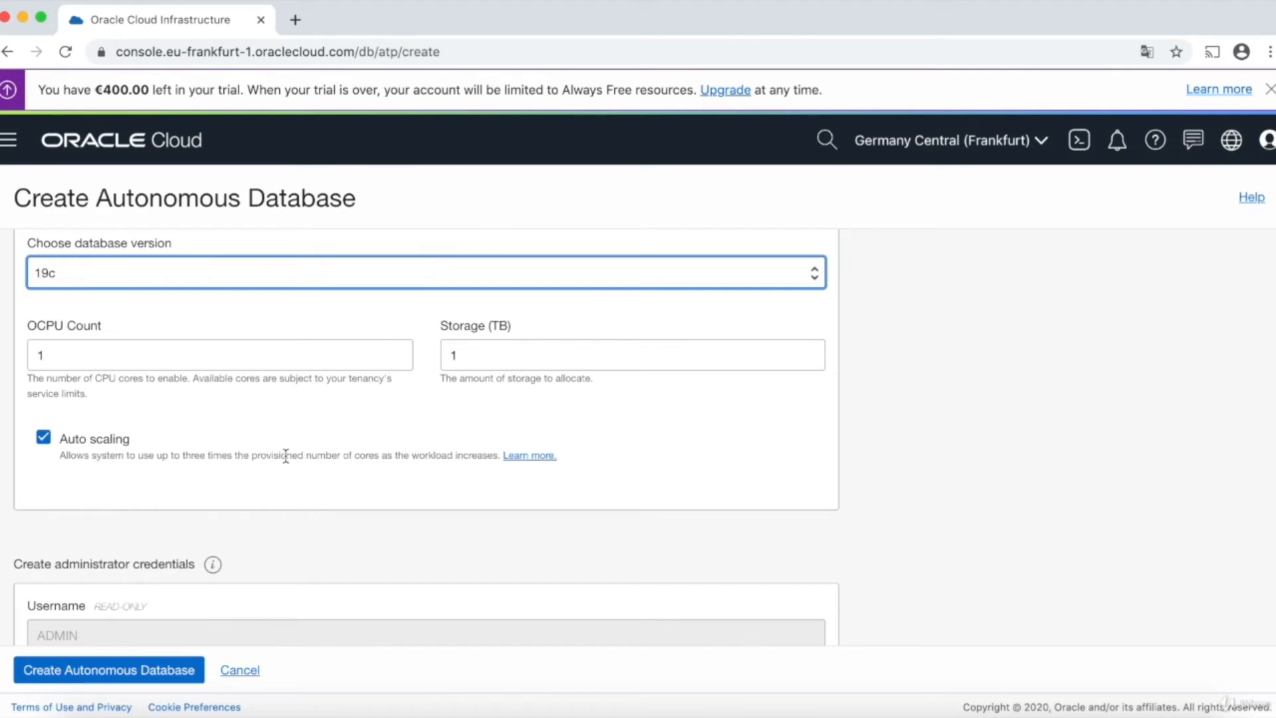
pyautogui.scroll(-5, 286, 456)
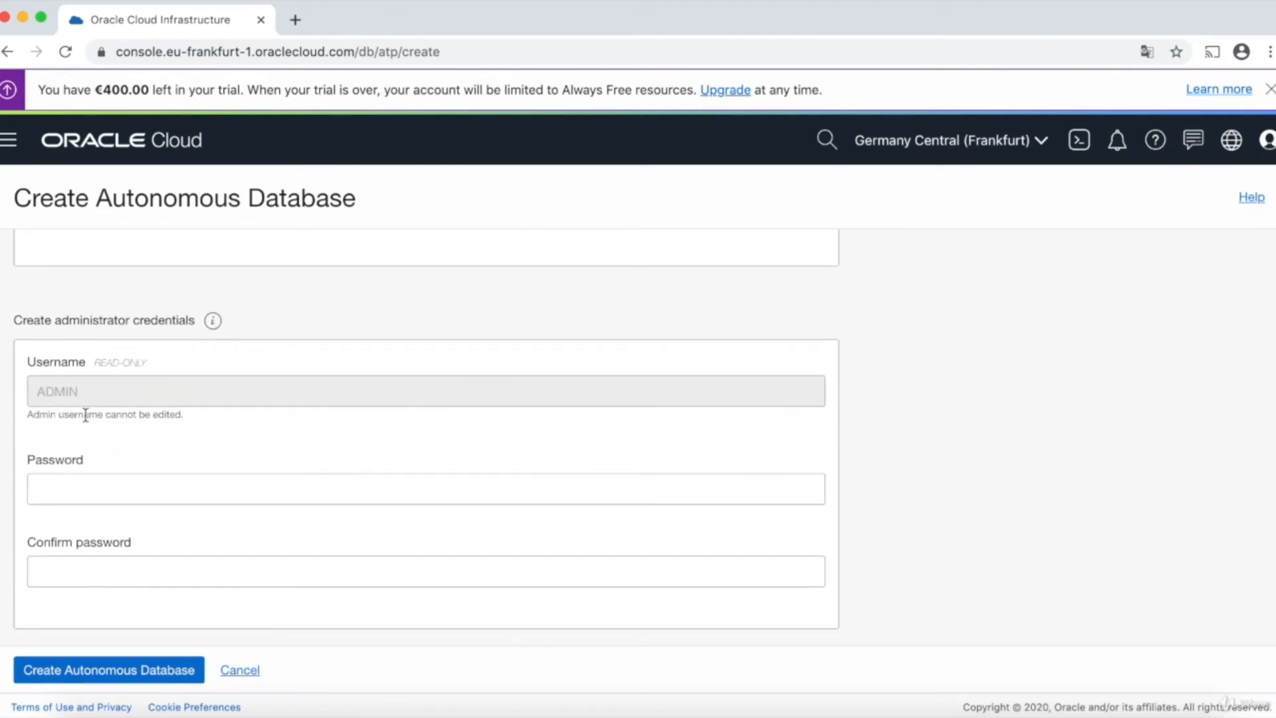
pyautogui.scroll(-2, 91, 402)
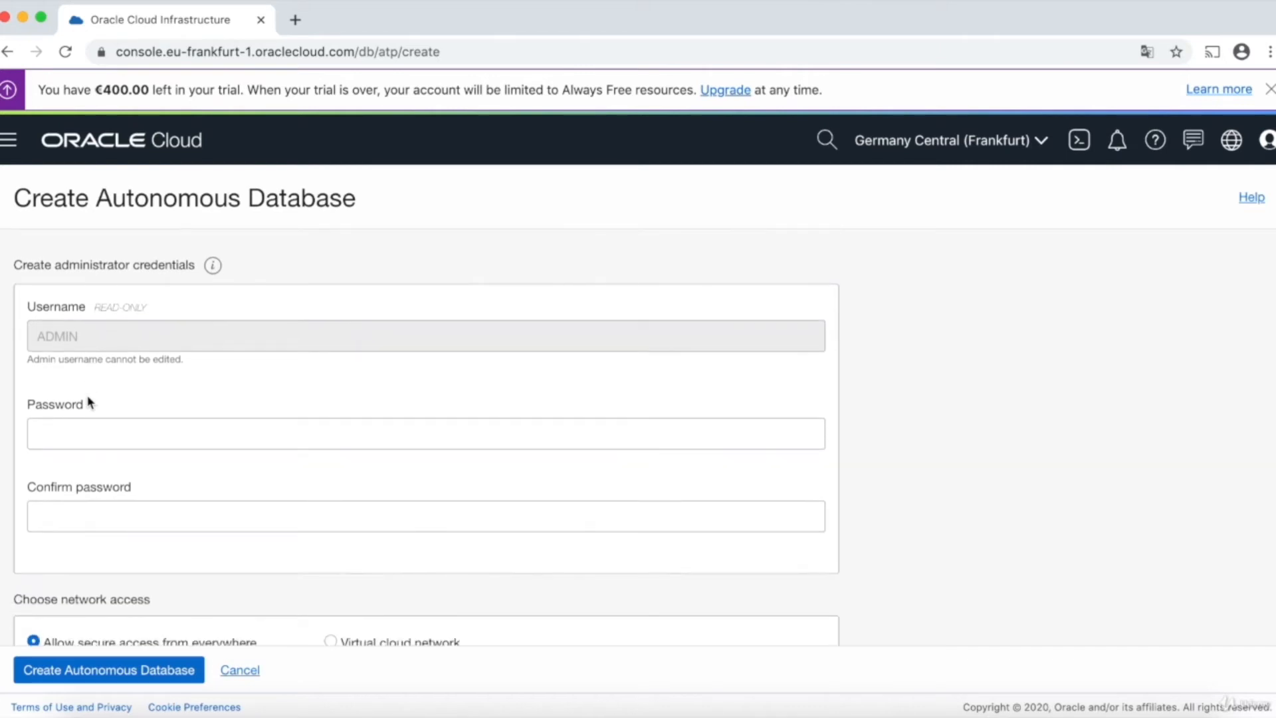
pyautogui.scroll(-1, 67, 359)
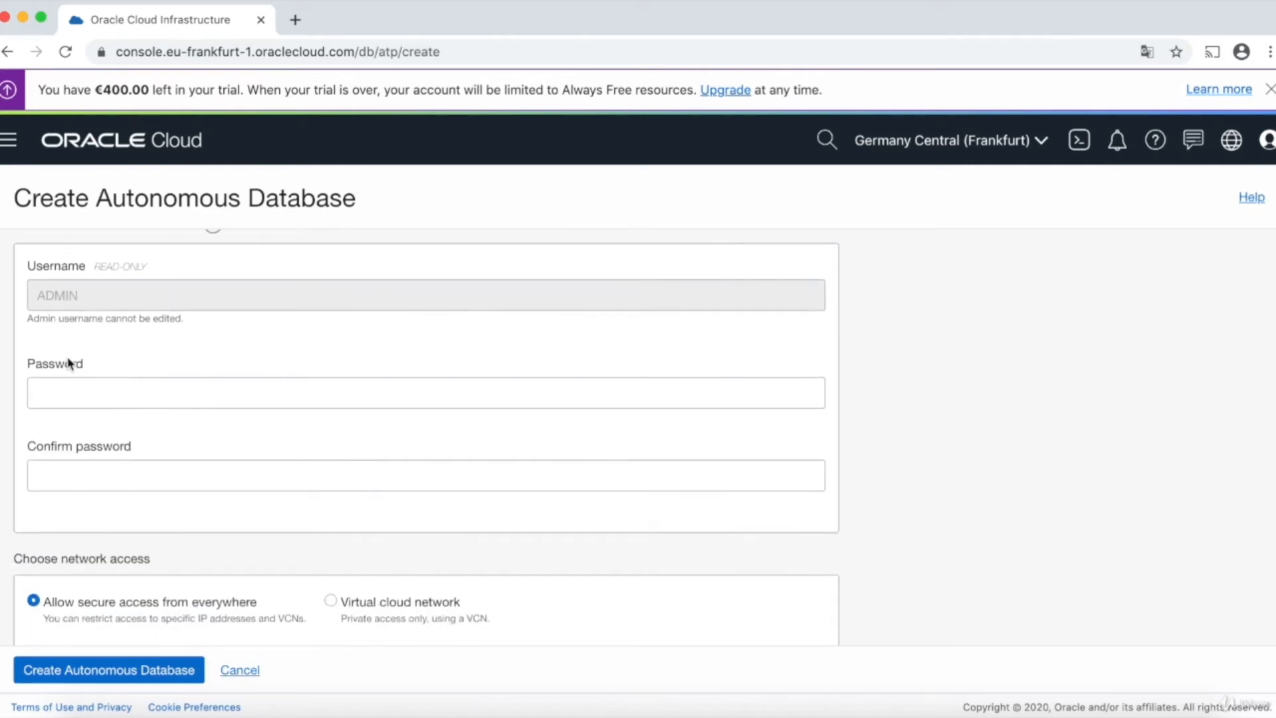
# Enter and confirm the ADMIN password
pyautogui.click(137, 397)
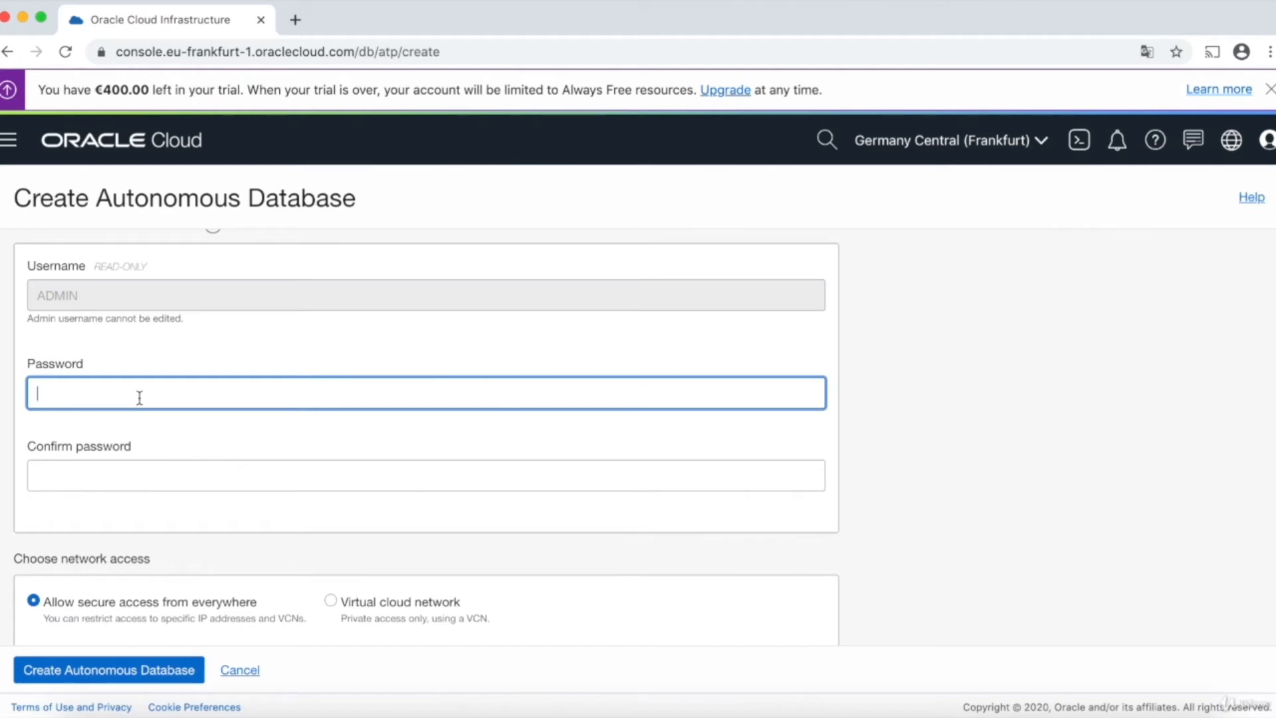
pyautogui.write('••')
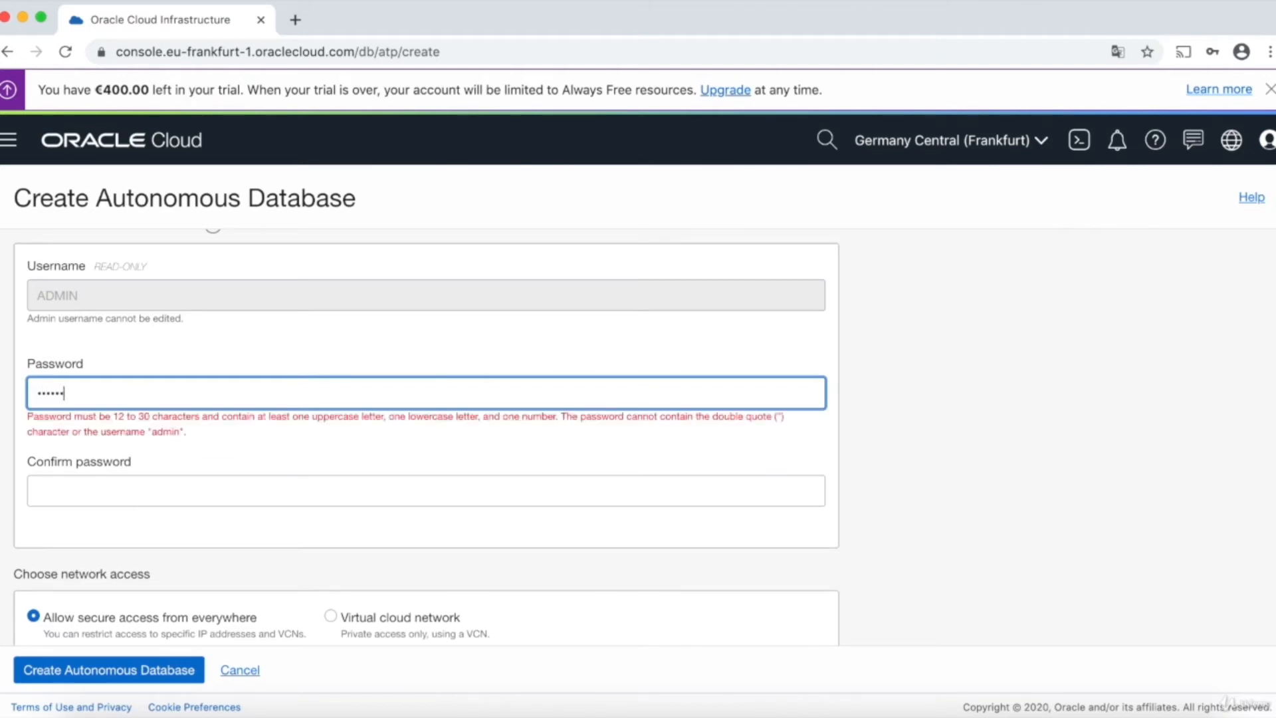
pyautogui.write('••••••••••')
pyautogui.press('Tab')
pyautogui.write('•••')
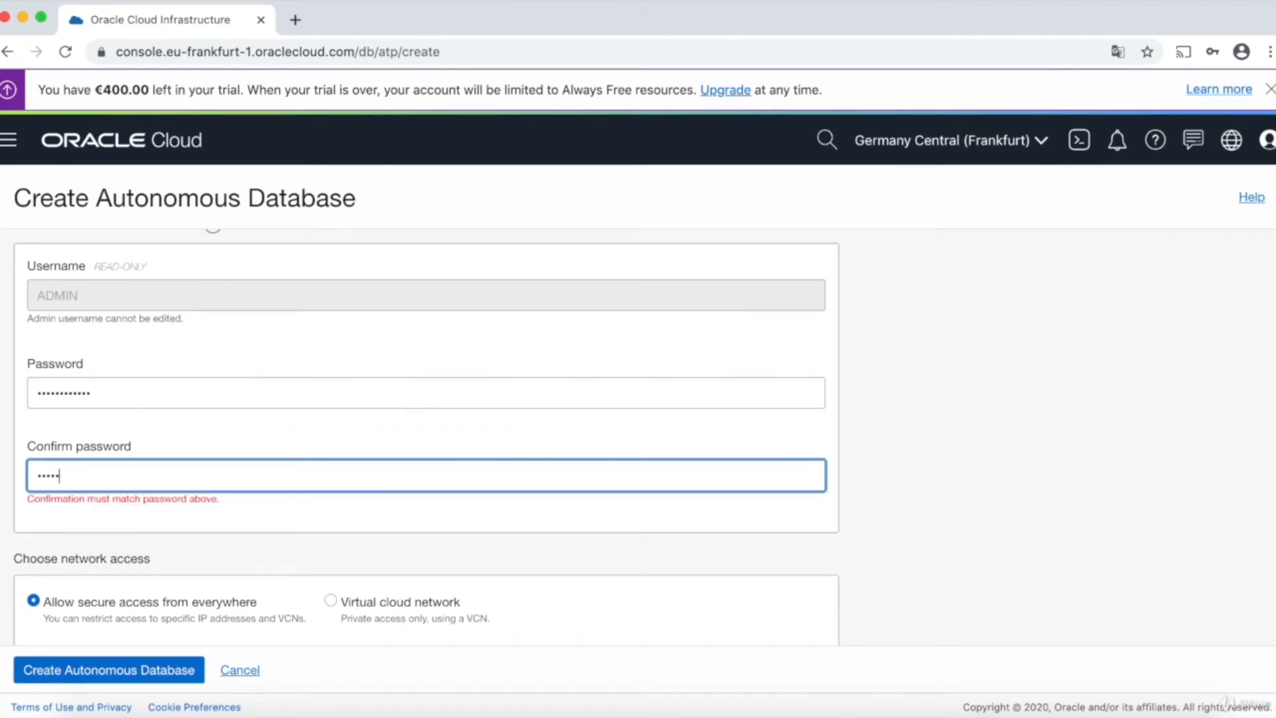
pyautogui.write('•••••••••')
# Choose the License Included license type and submit the ATP database creation
pyautogui.scroll(-3, 592, 436)
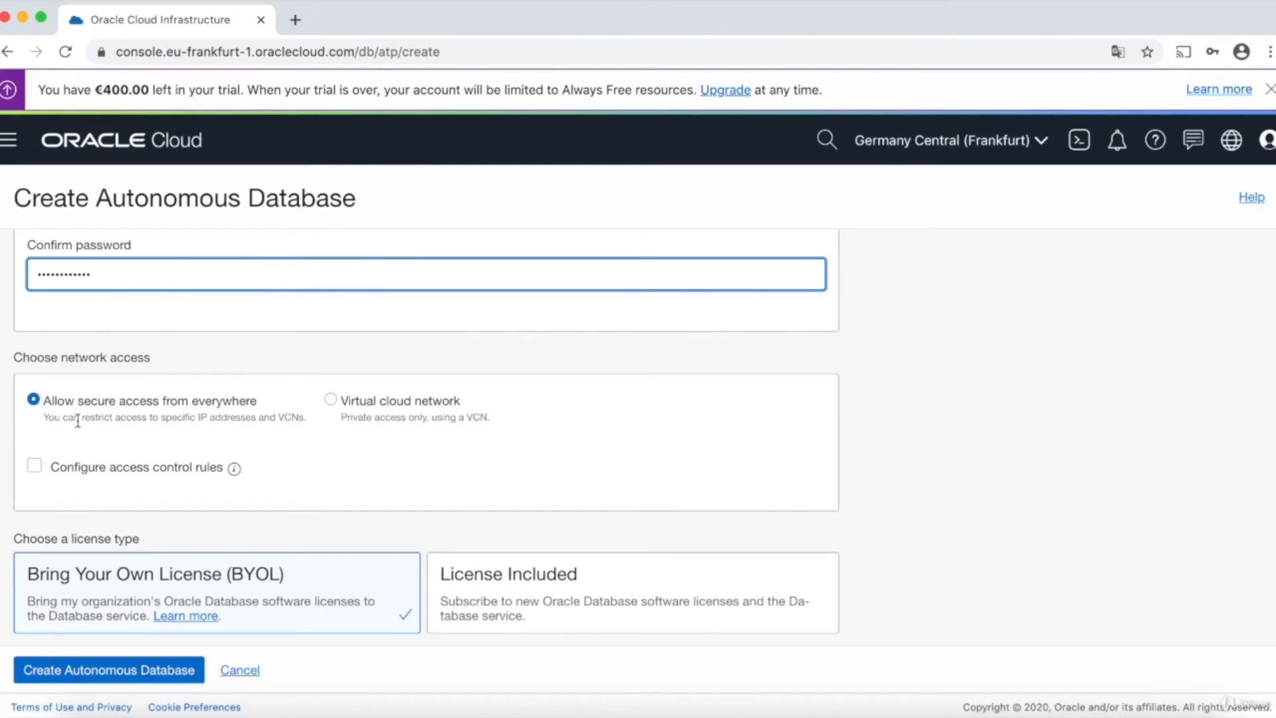
pyautogui.scroll(-3, 330, 456)
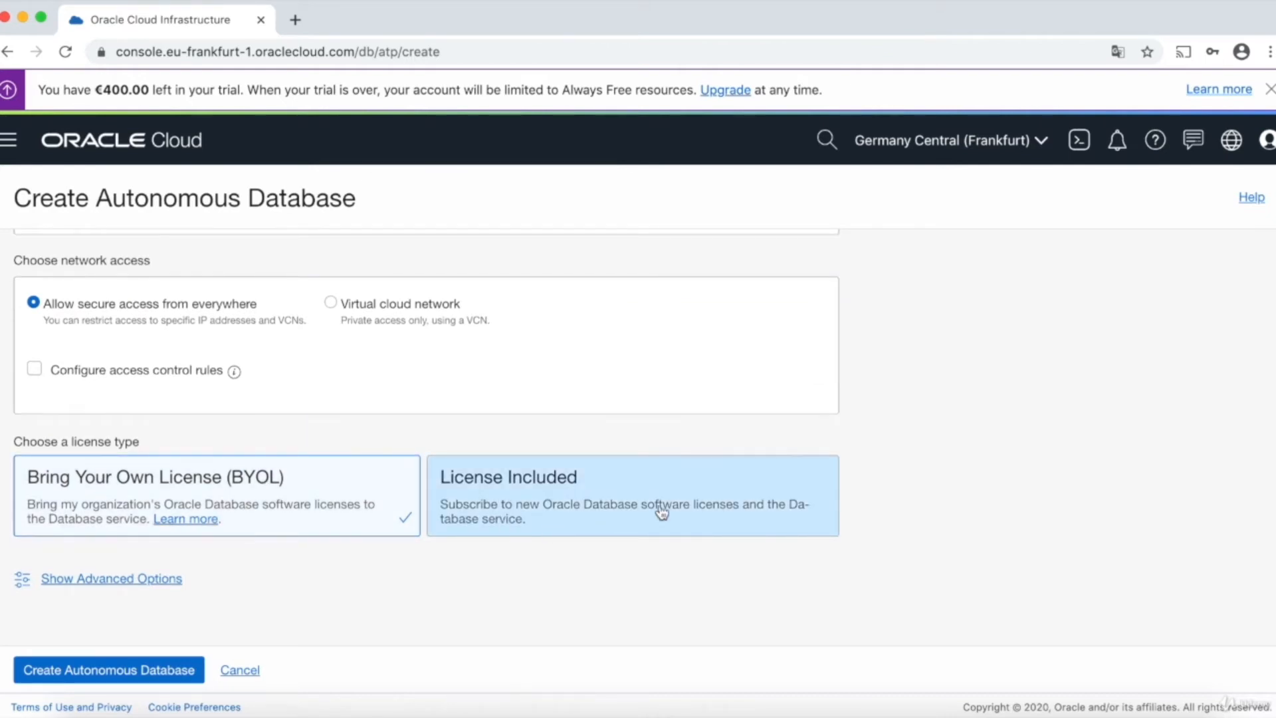
pyautogui.click(597, 524)
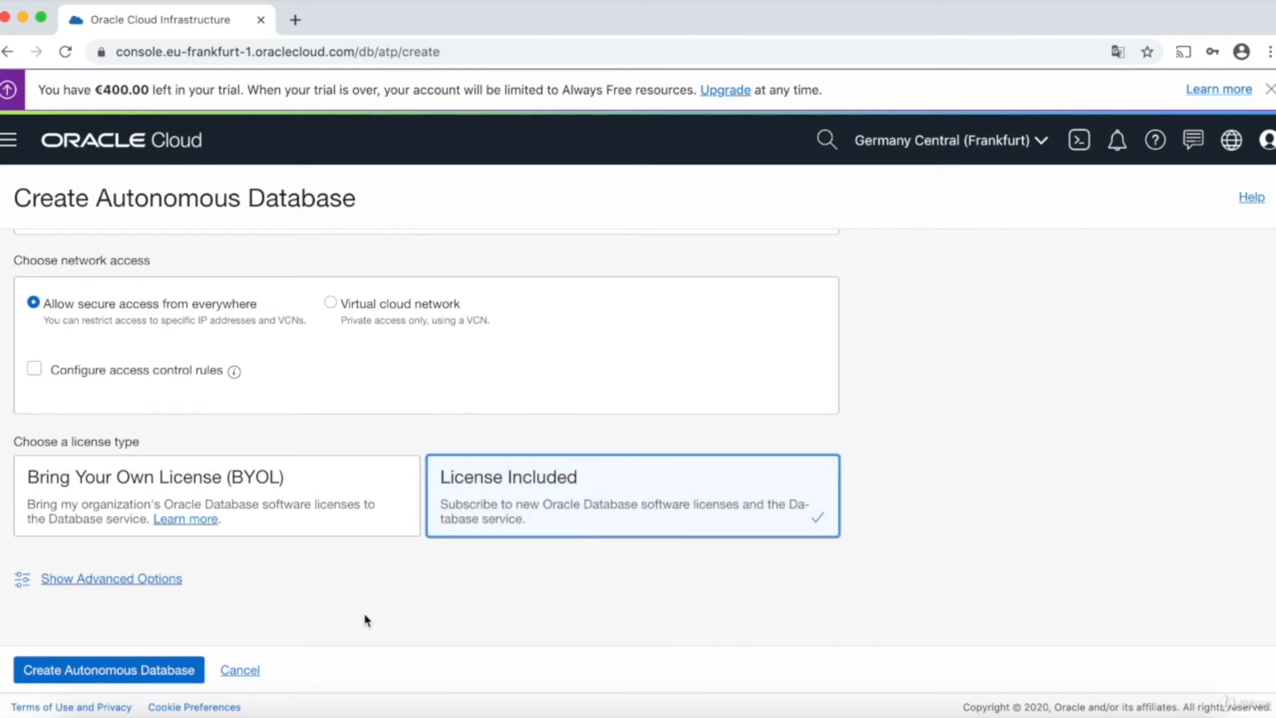
pyautogui.click(143, 678)
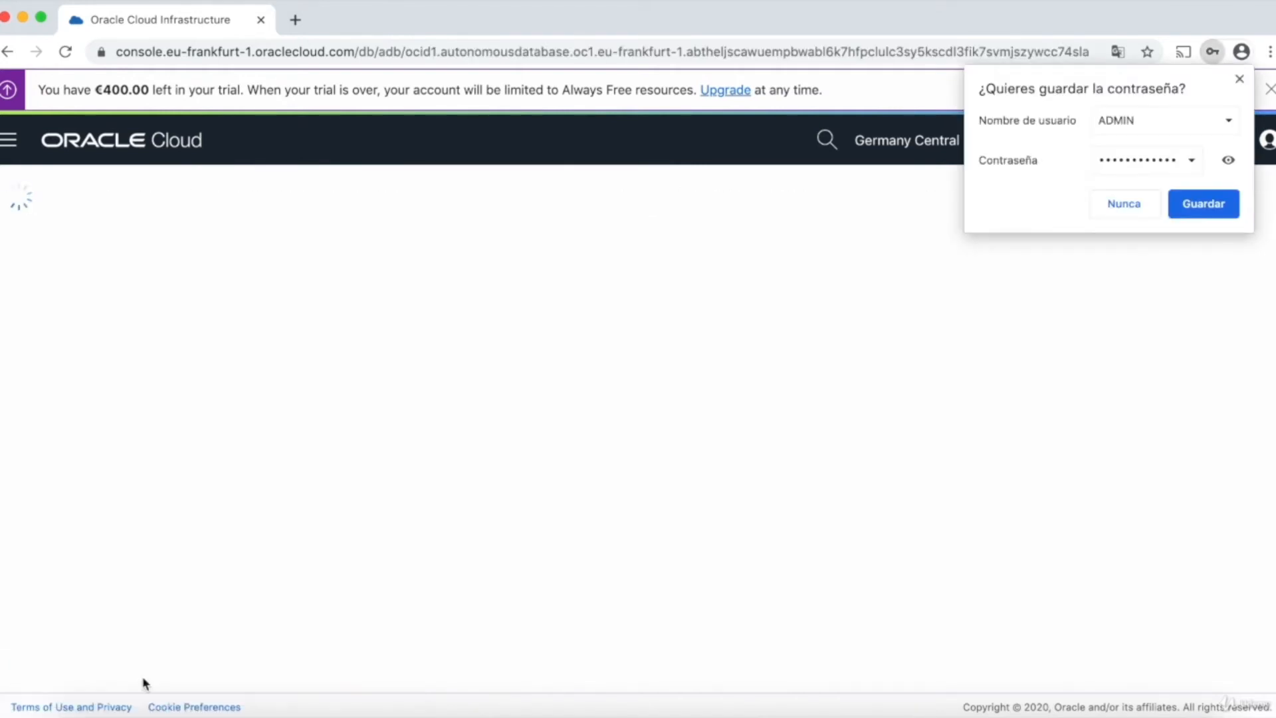
# Decline Chrome's password save and review ORCL's Provisioning details page
pyautogui.click(1127, 209)
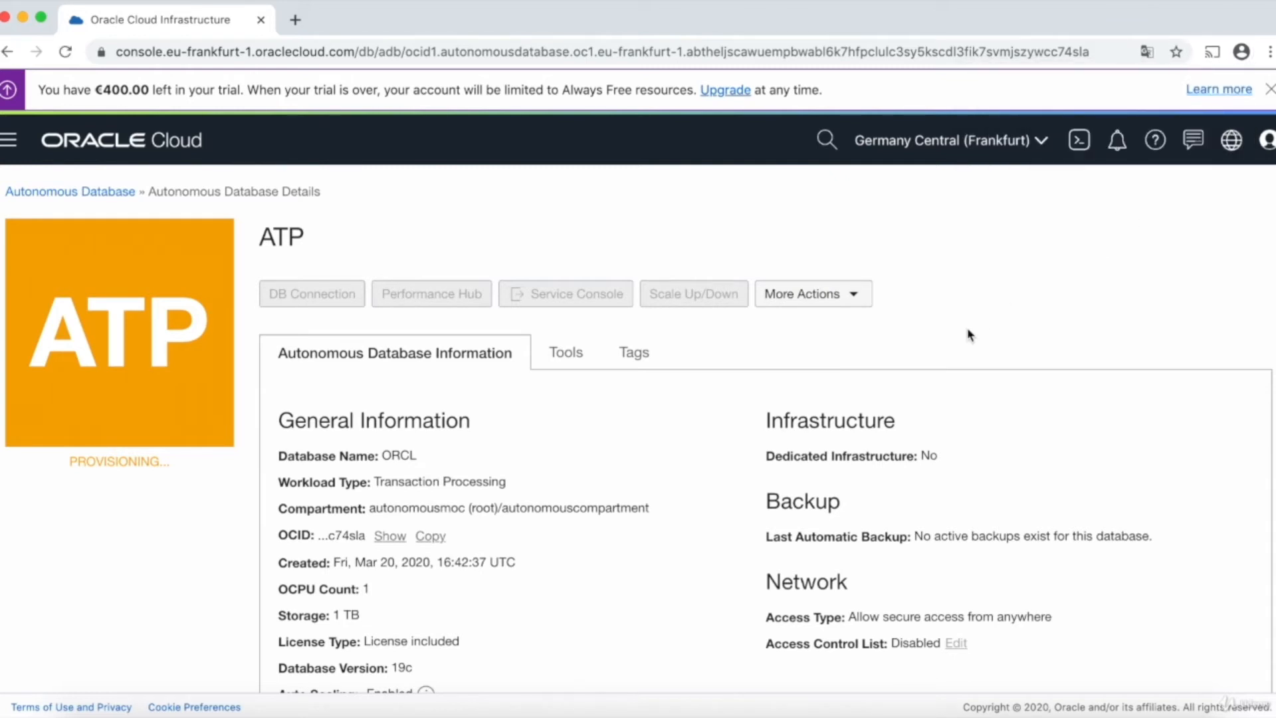
pyautogui.scroll(-8, 969, 335)
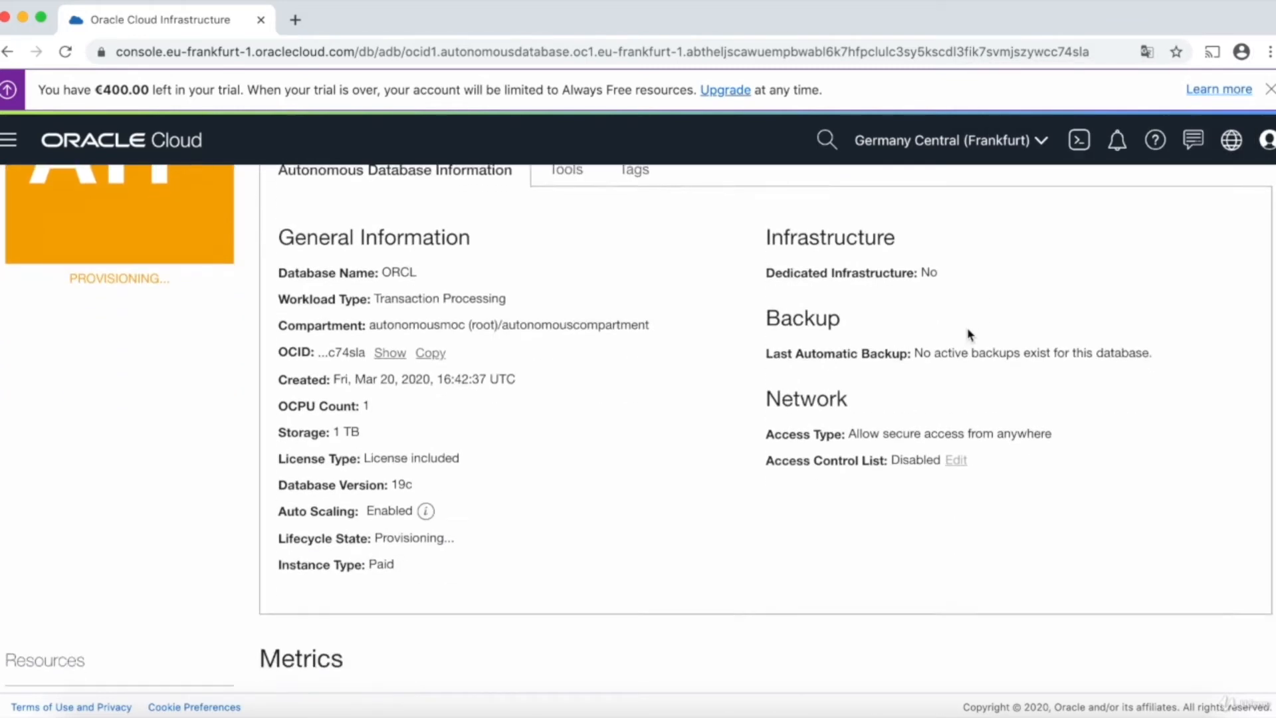
pyautogui.scroll(-5, 969, 335)
pyautogui.scroll(15, 969, 334)
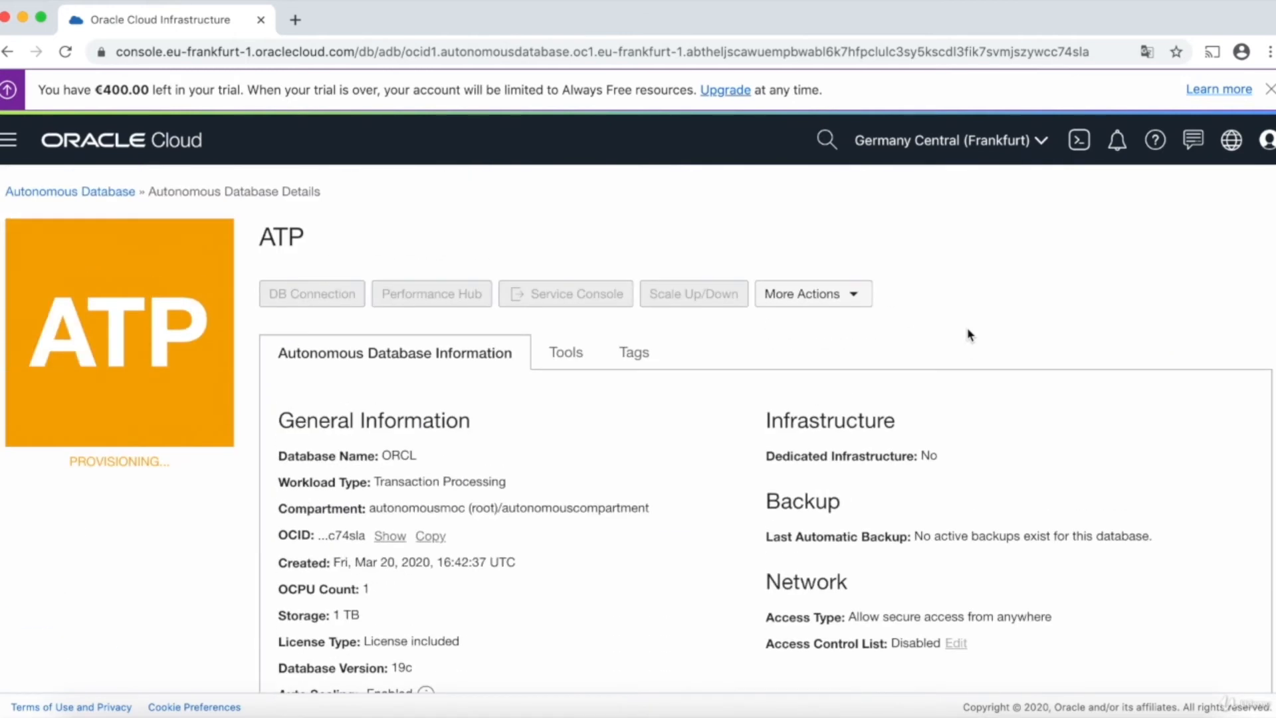
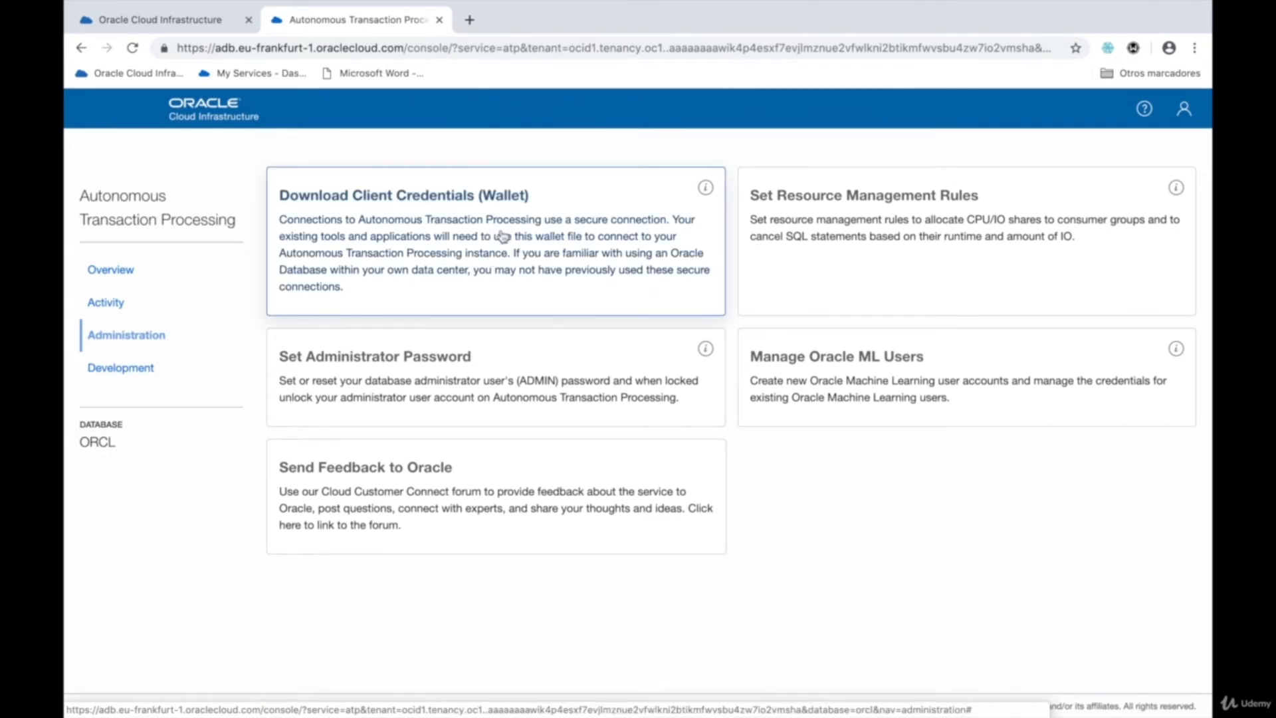
# Open the Download Client Credentials (Wallet) dialog for the ORCL database
pyautogui.click(444, 198)
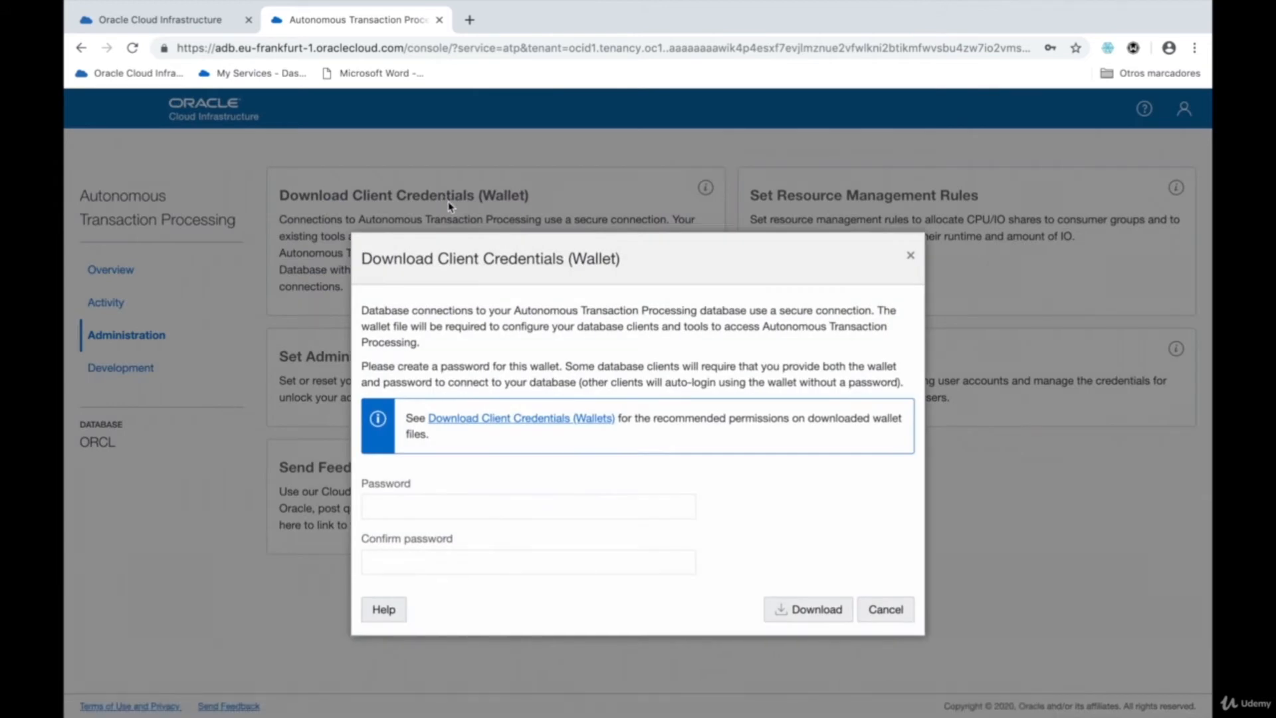
# Download wallet_ORCL (2).zip with a new wallet password, decline Chrome's save, and switch to the desktop
pyautogui.click(436, 505)
pyautogui.write('••')
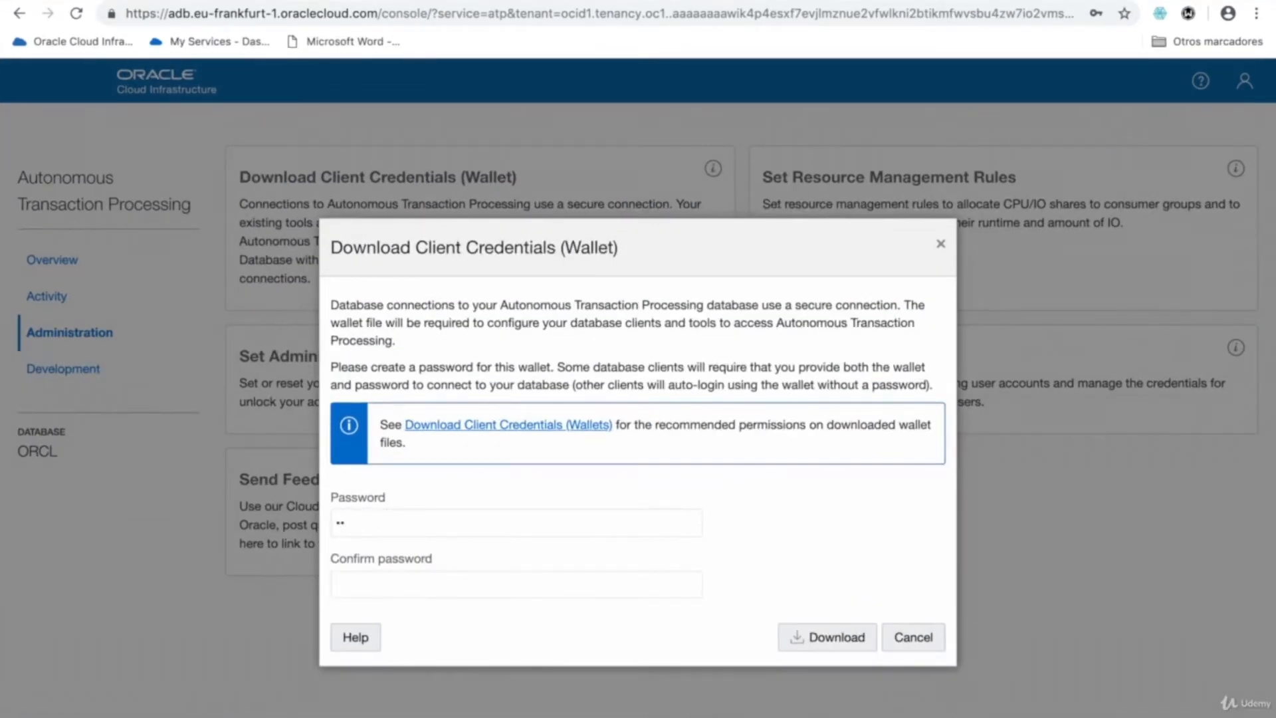
pyautogui.write('•••••••••••')
pyautogui.click(420, 588)
pyautogui.write('••')
pyautogui.write('•••••')
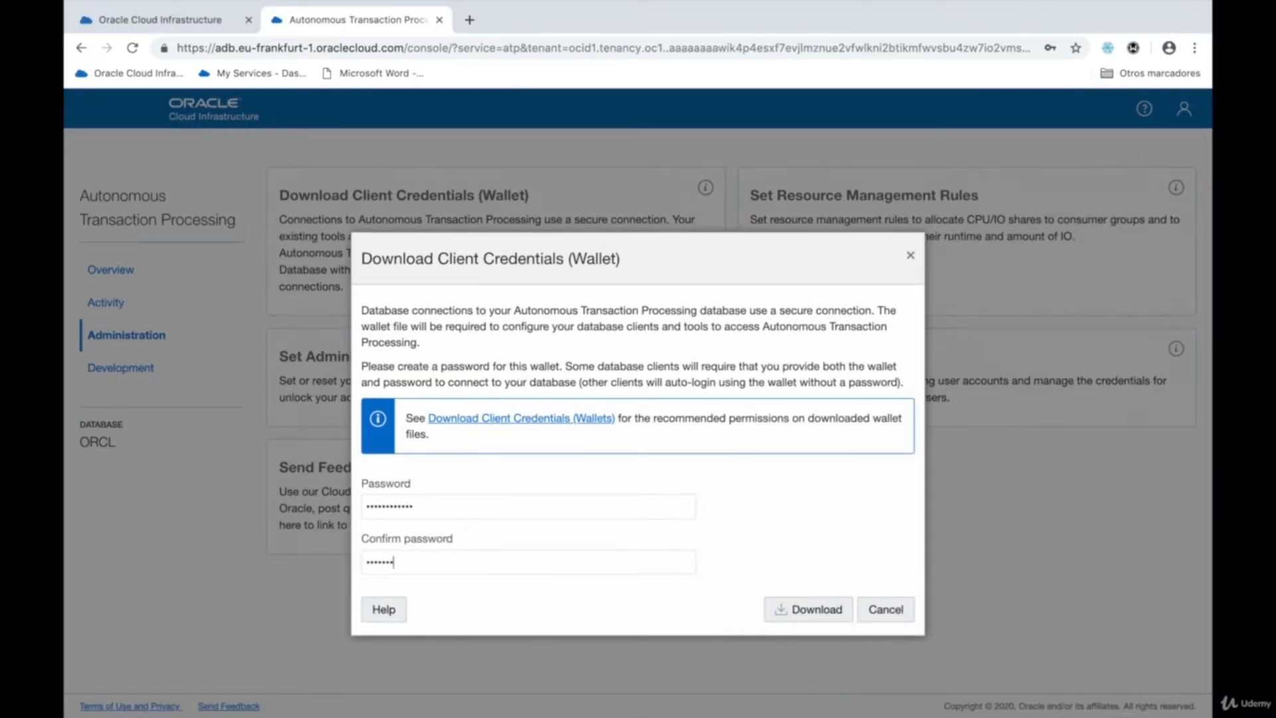
pyautogui.write('••••••')
pyautogui.click(845, 609)
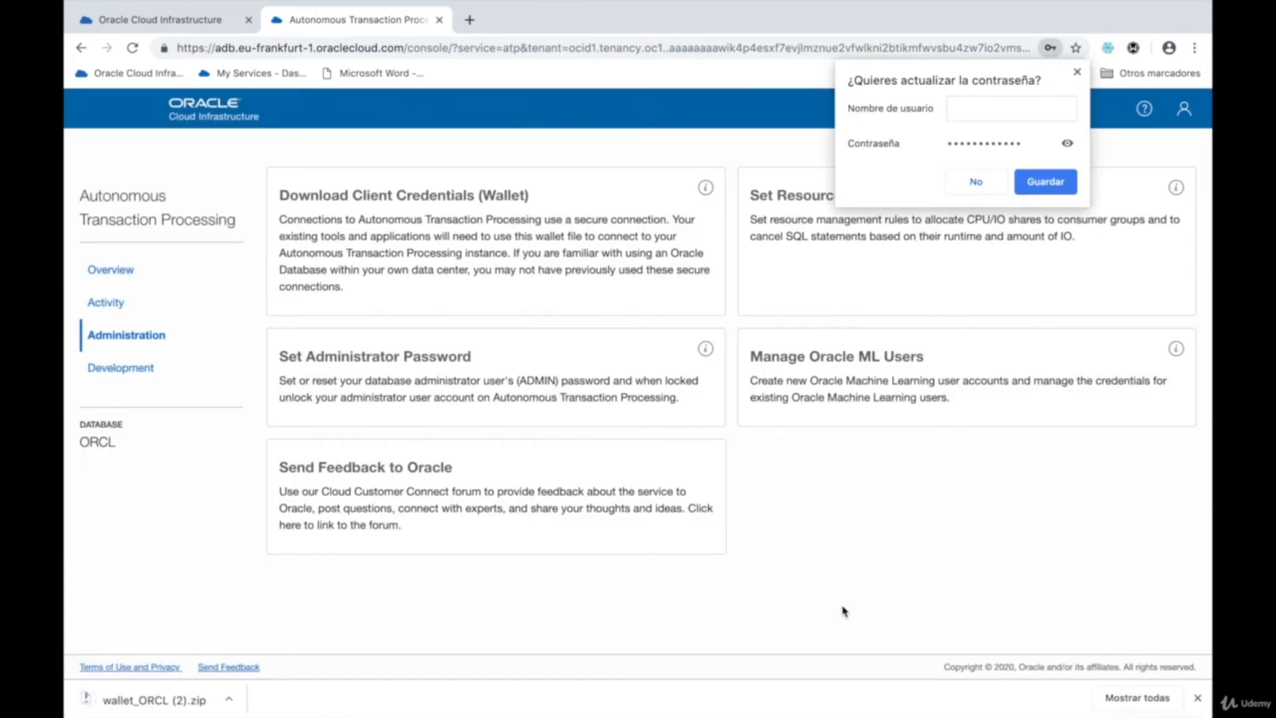
pyautogui.click(974, 182)
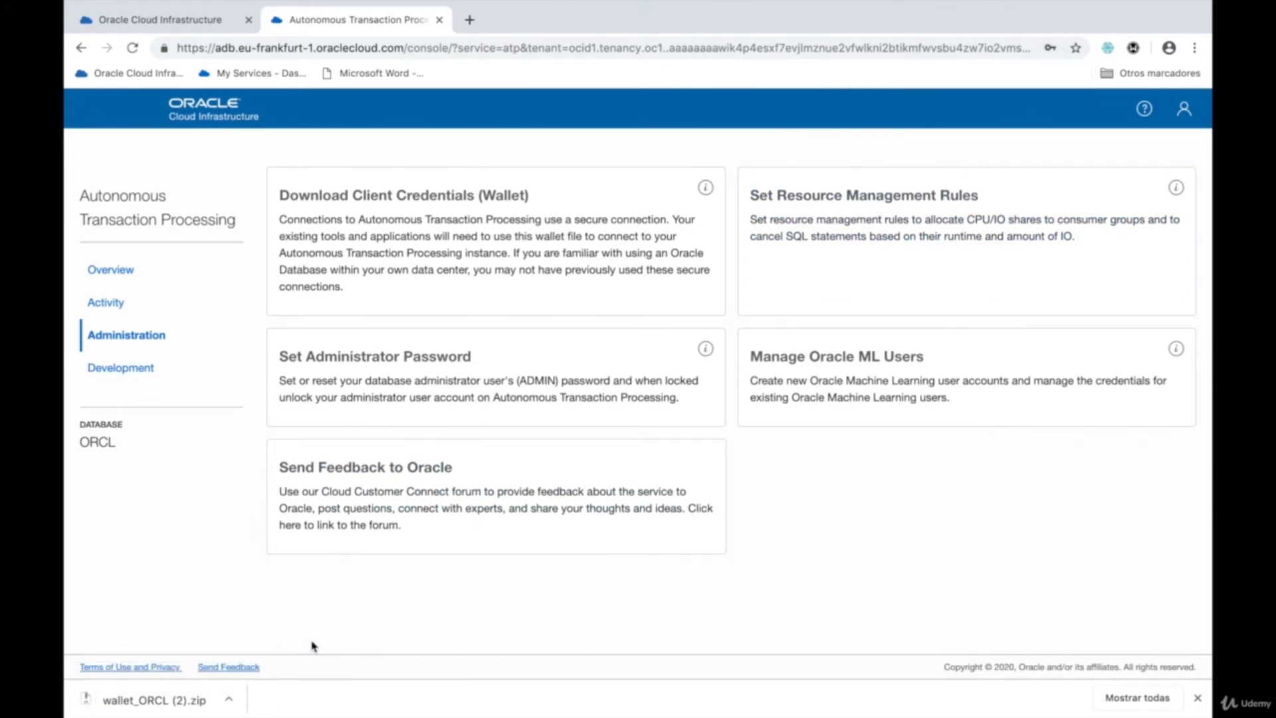
pyautogui.hotkey('ctrl', 'Left')
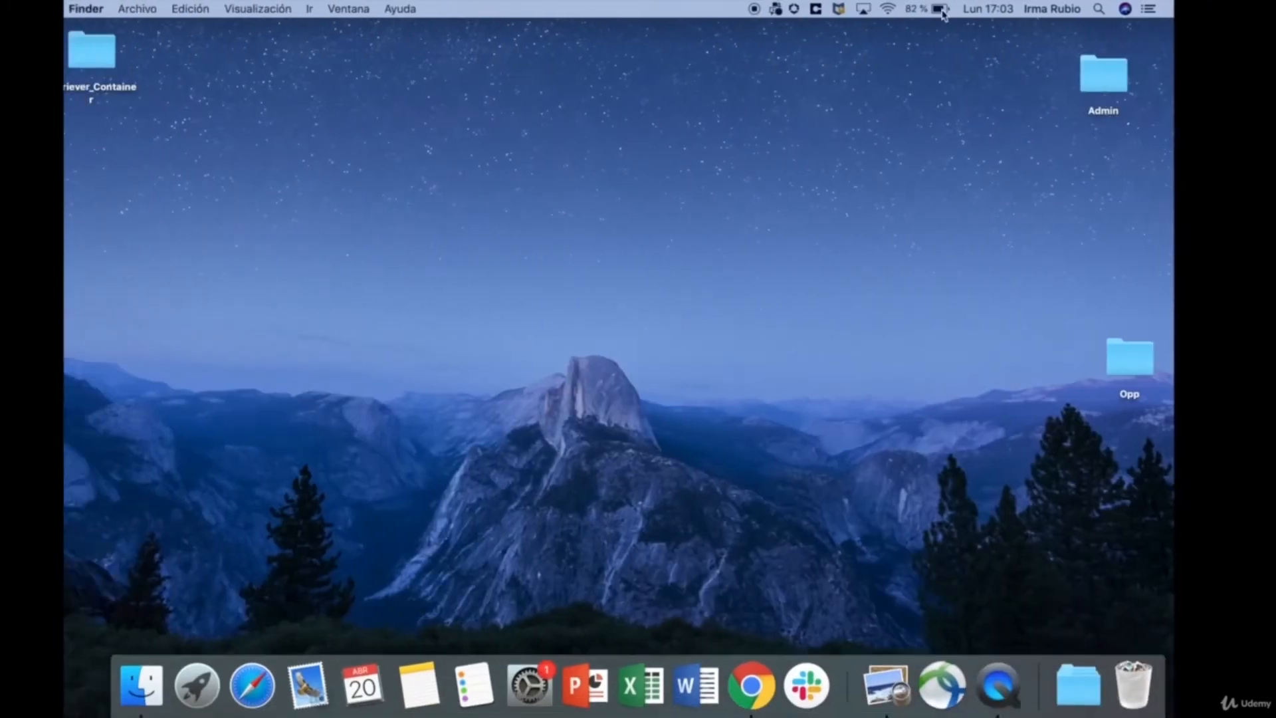
# Launch SQL Developer from Spotlight and make its window full screen
pyautogui.click(1137, 10)
pyautogui.write('sqLDeveloper')
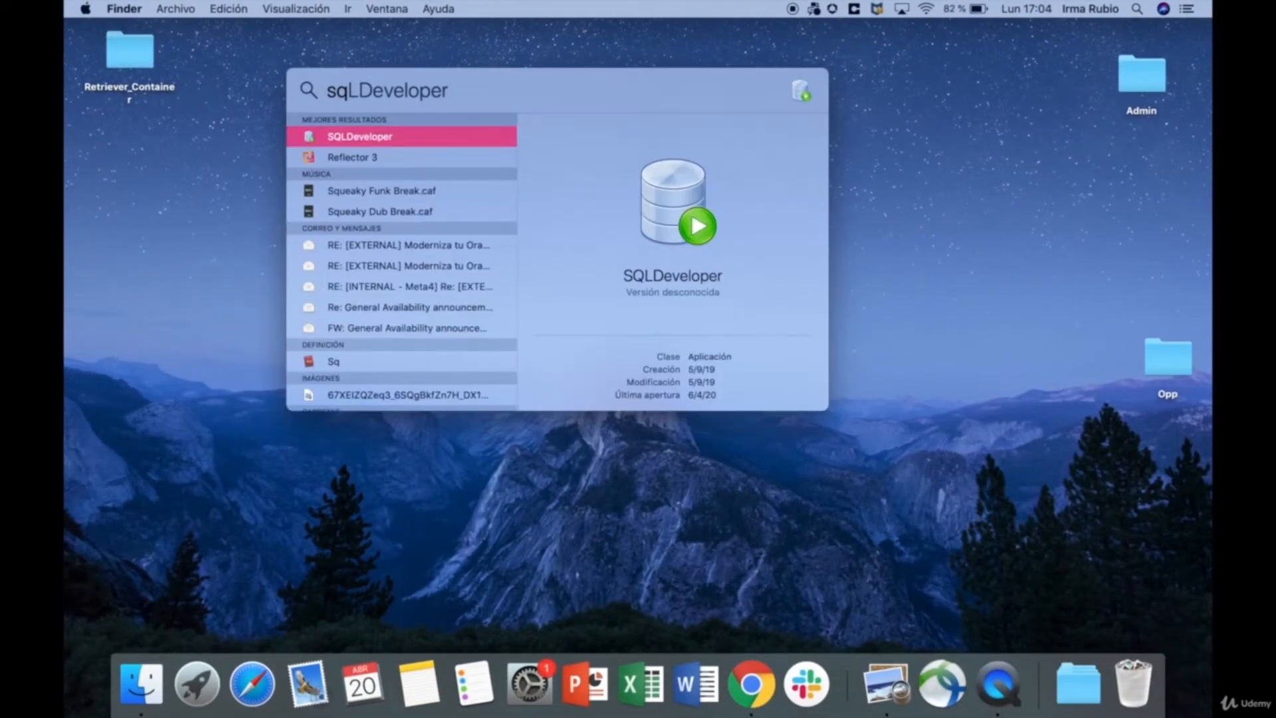
pyautogui.press('Return')
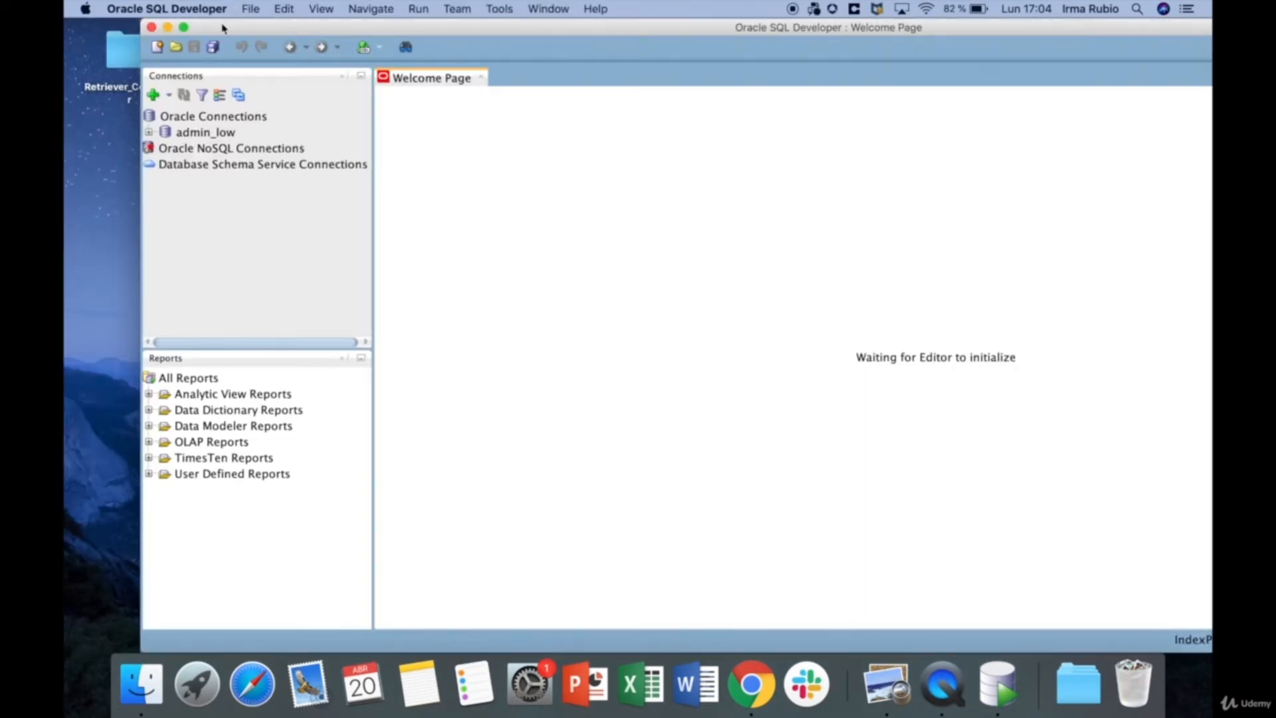
pyautogui.click(183, 27)
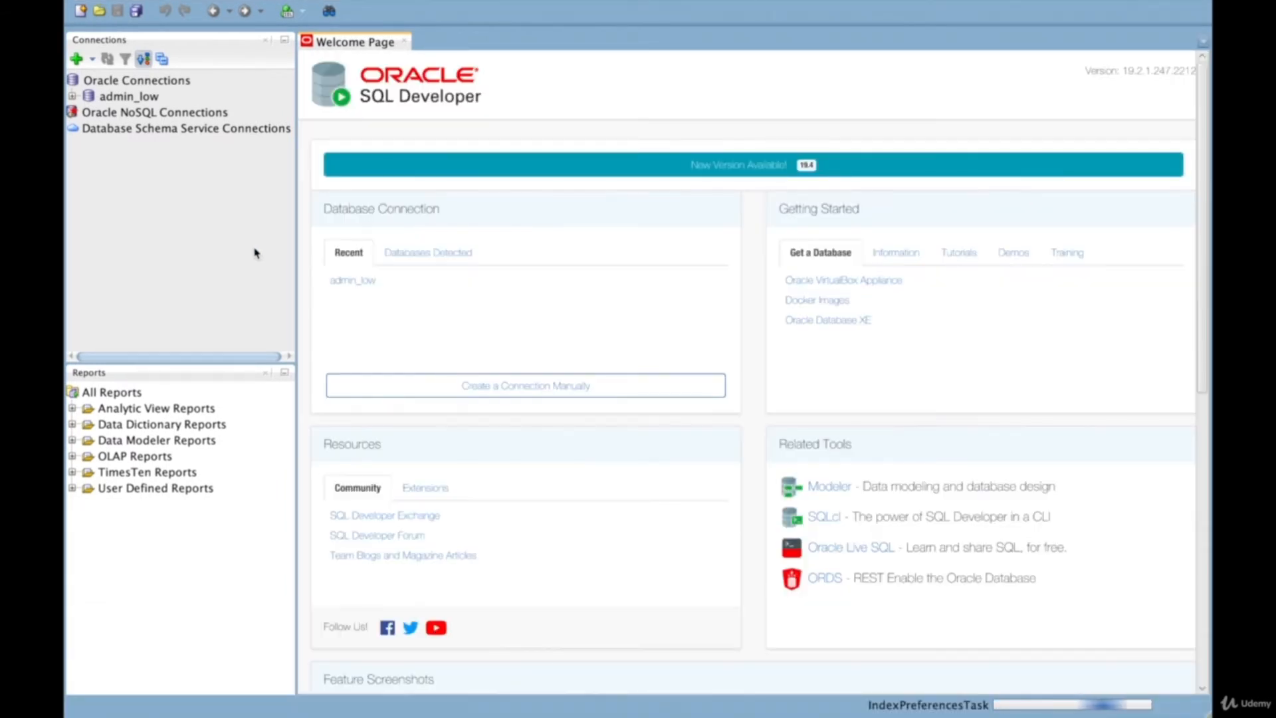
# Start a new connection named admin_low for user admin with its password
pyautogui.click(78, 60)
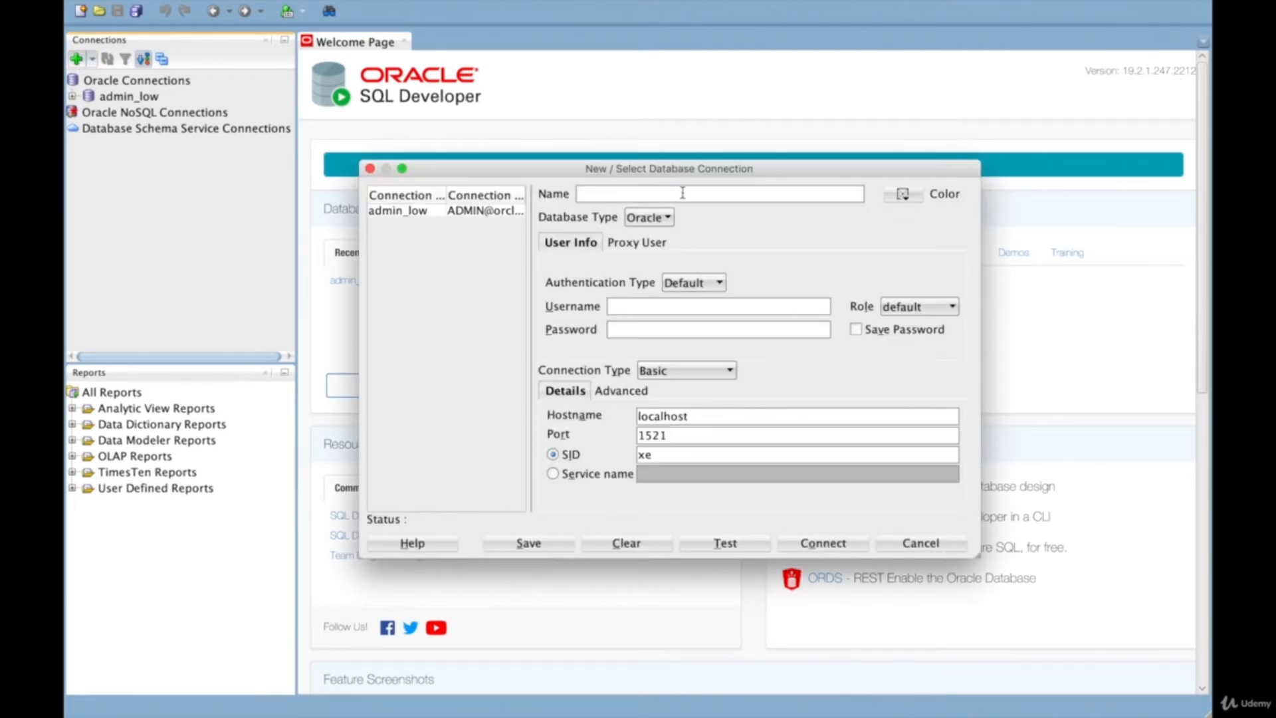
pyautogui.write('admin_low')
pyautogui.click(657, 306)
pyautogui.write('admin')
pyautogui.click(644, 328)
pyautogui.write('••••••••••••')
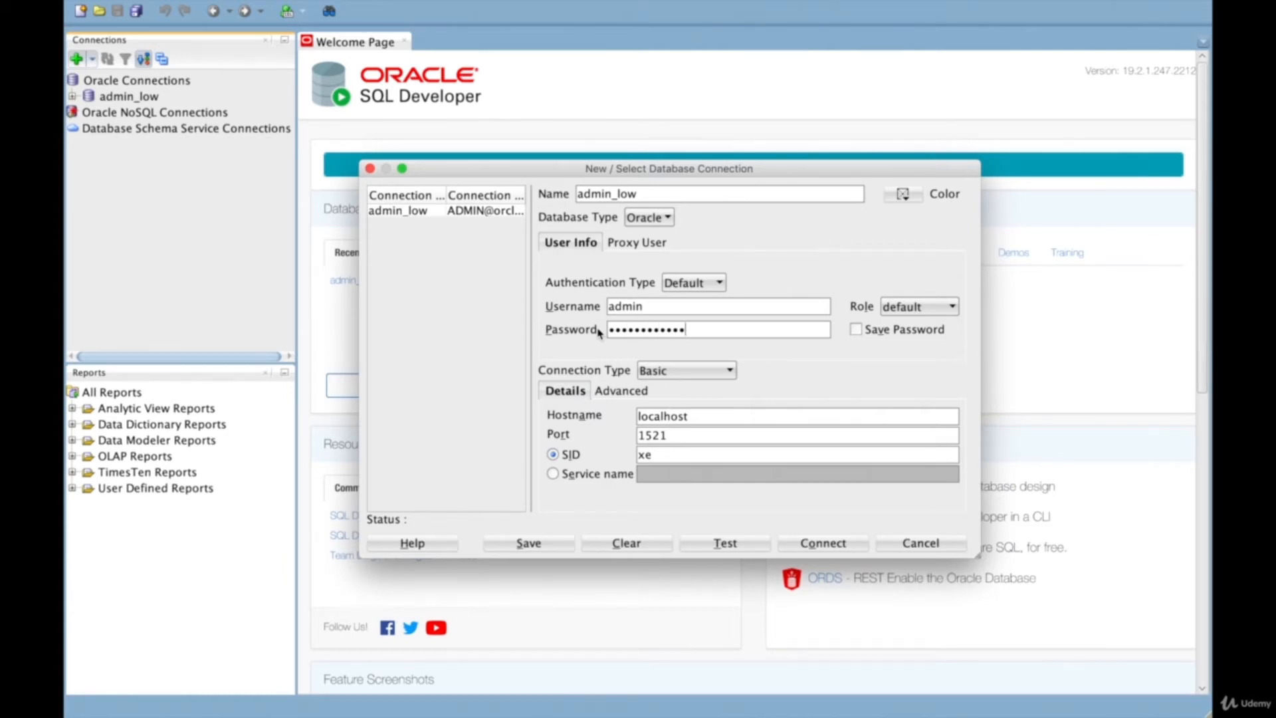
# Set the connection type to Cloud Wallet using wallet_ORCL (2).zip and the orcl_low service
pyautogui.click(665, 370)
pyautogui.click(671, 403)
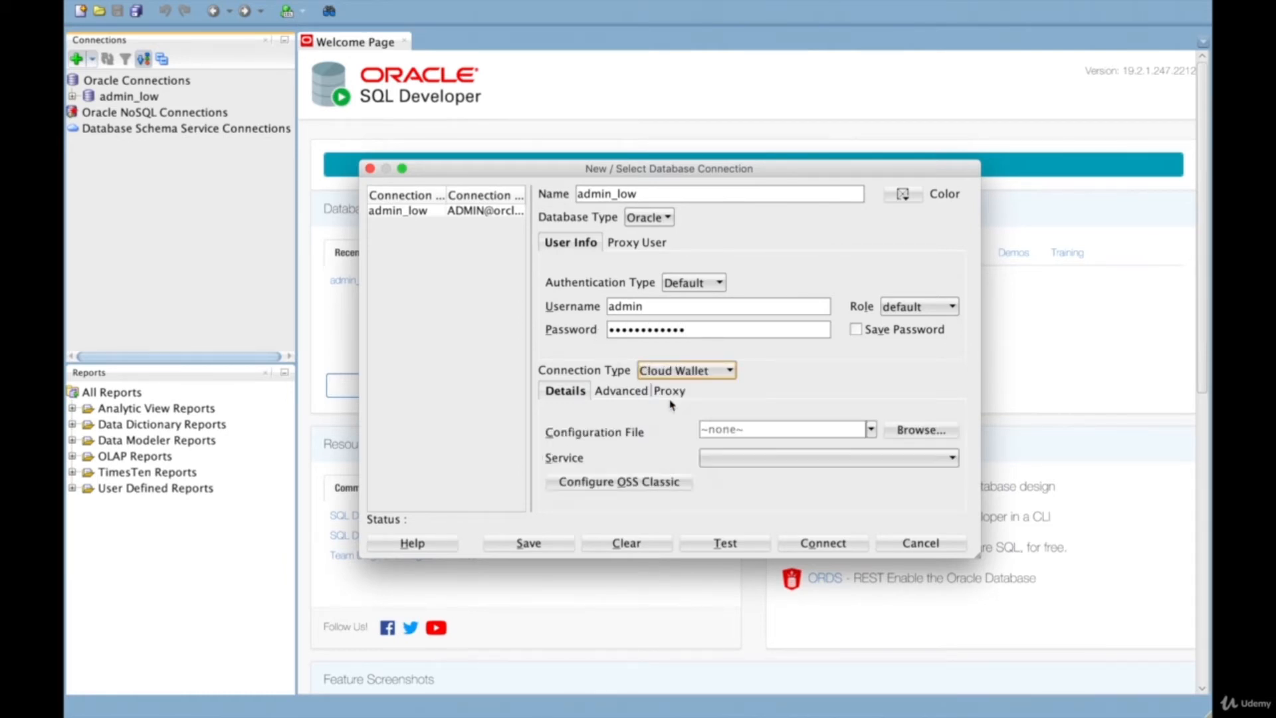
pyautogui.click(903, 431)
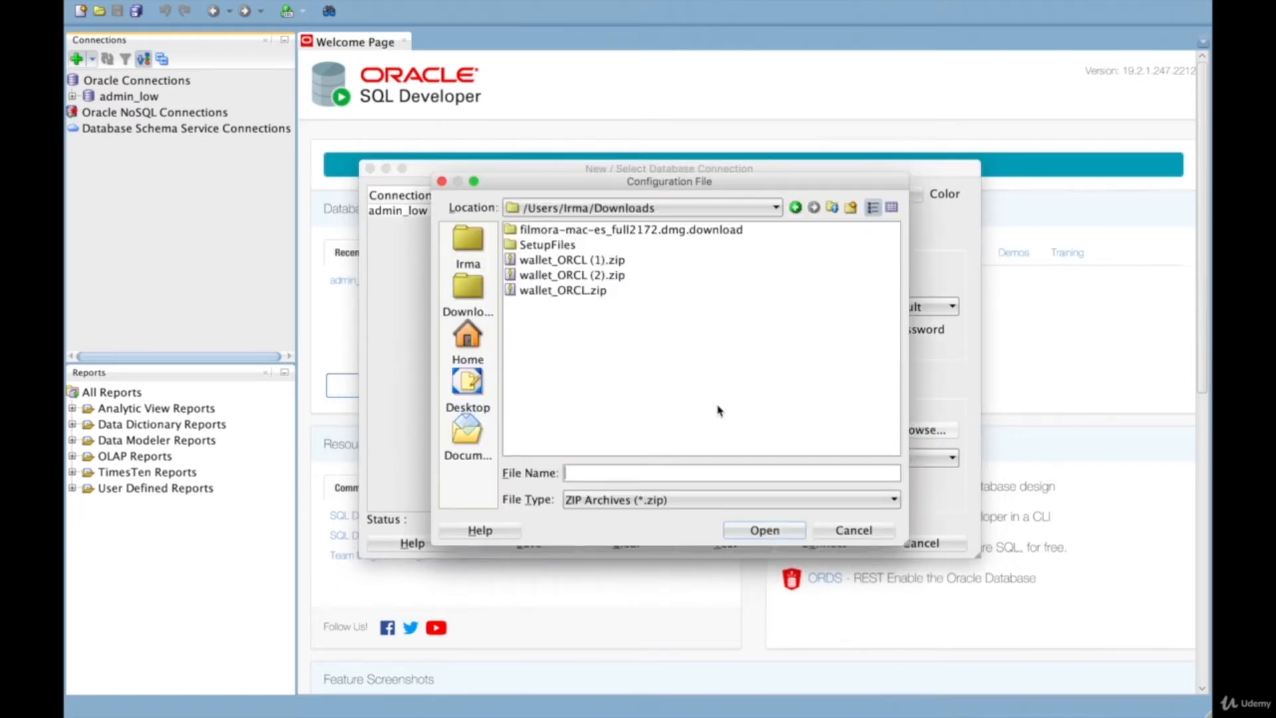
pyautogui.click(580, 276)
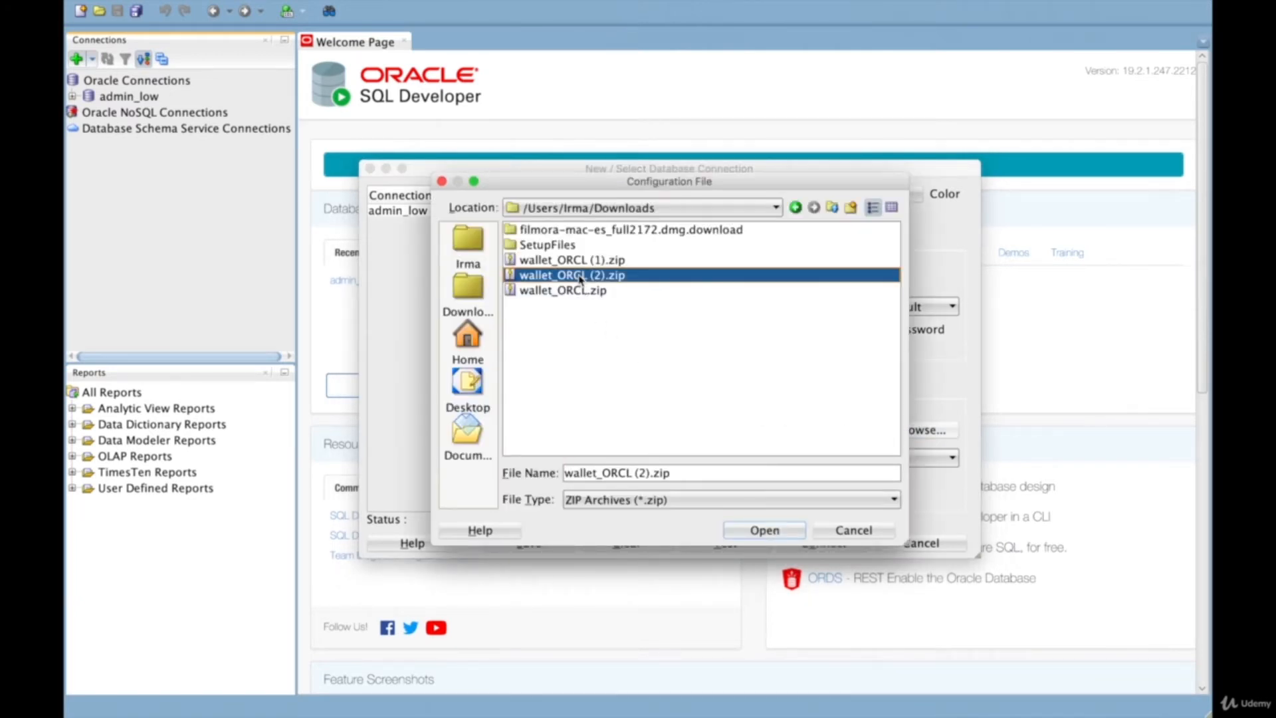
pyautogui.click(777, 531)
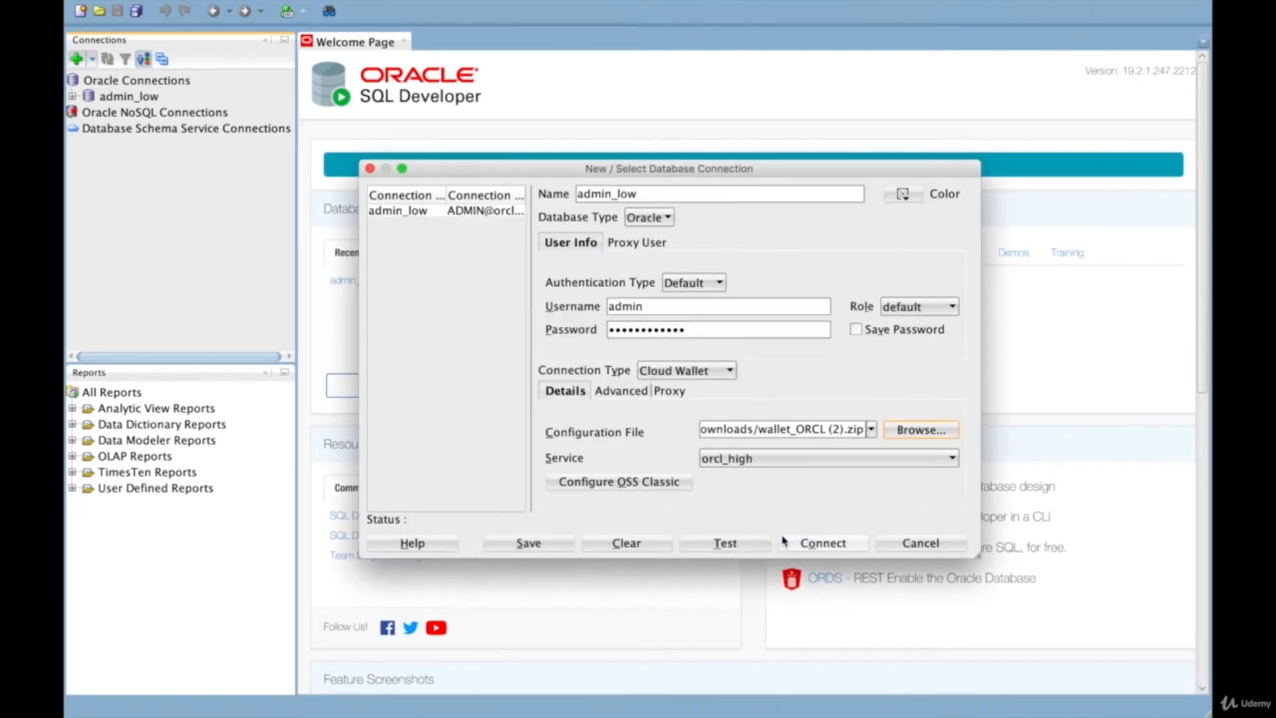
pyautogui.click(780, 460)
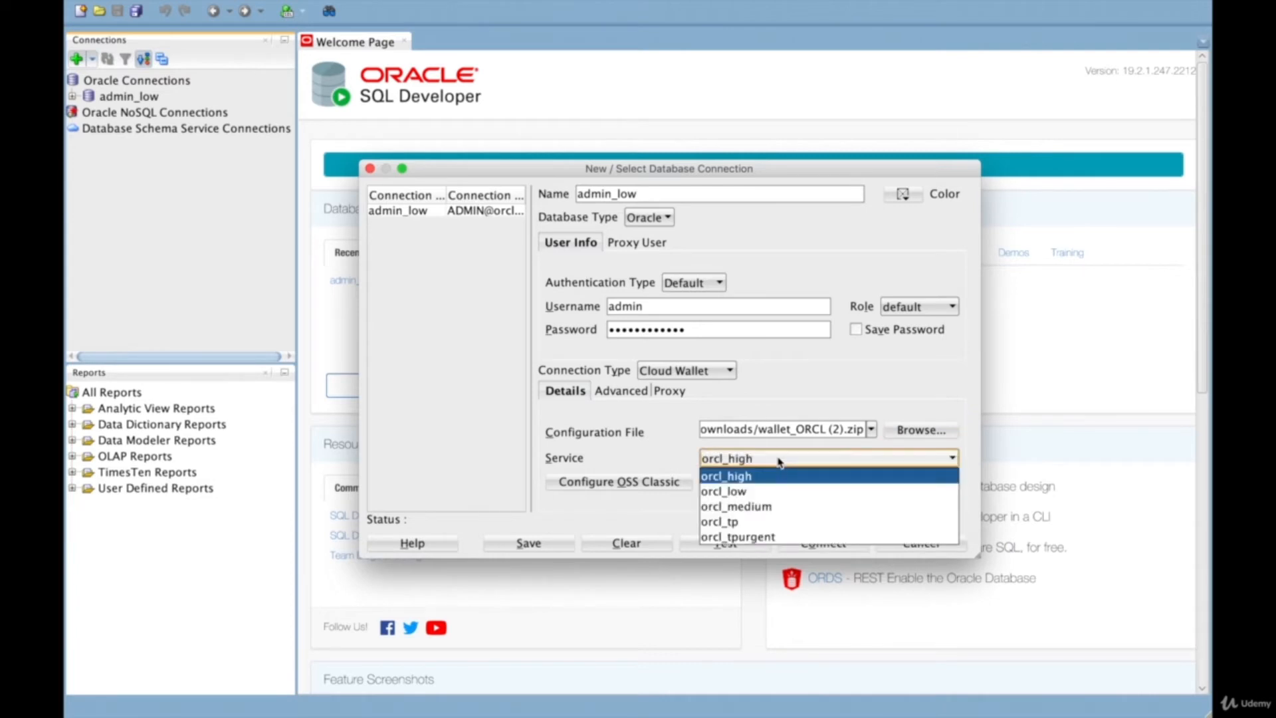
pyautogui.click(762, 496)
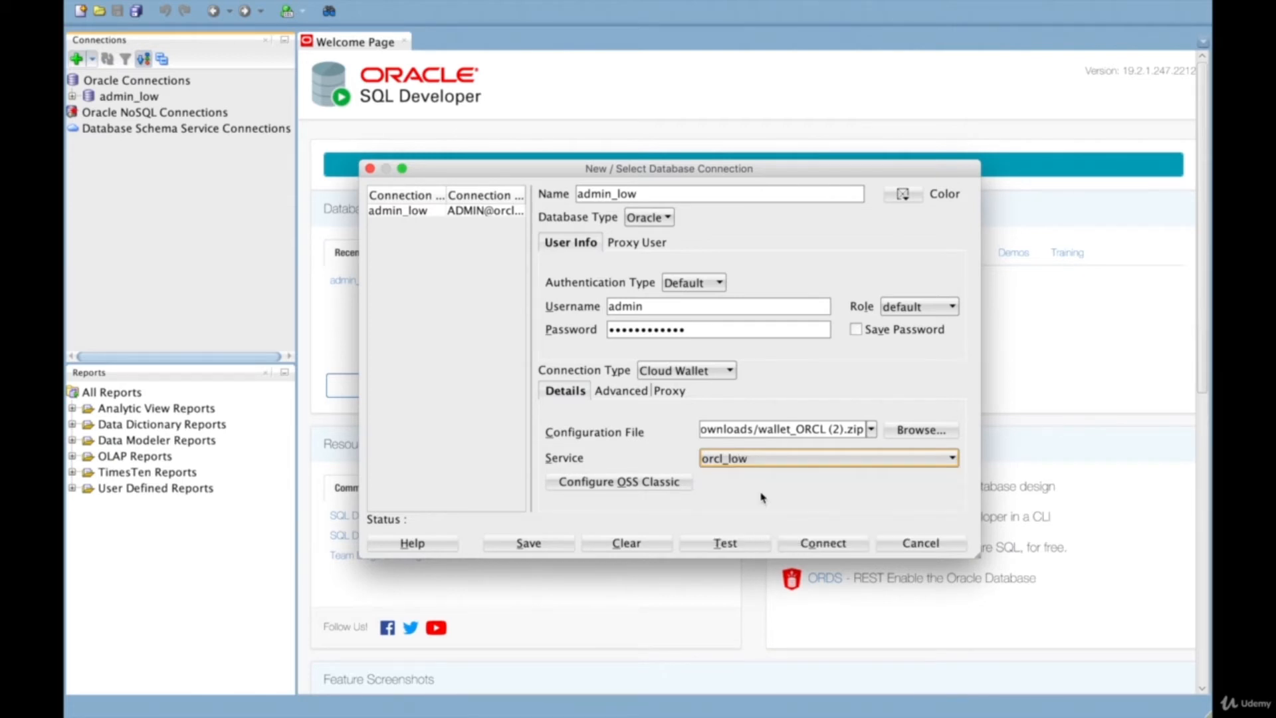
# Test the admin_low connection, save it over the existing one, and connect
pyautogui.click(731, 541)
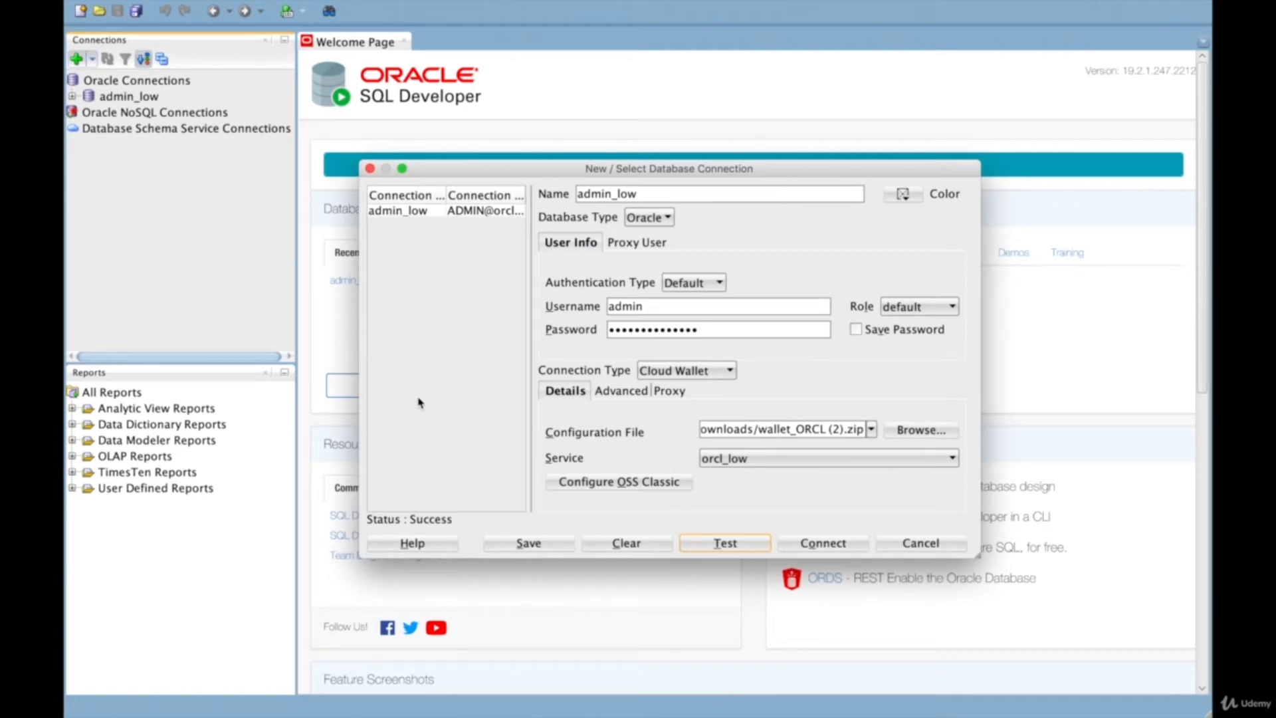
pyautogui.click(538, 547)
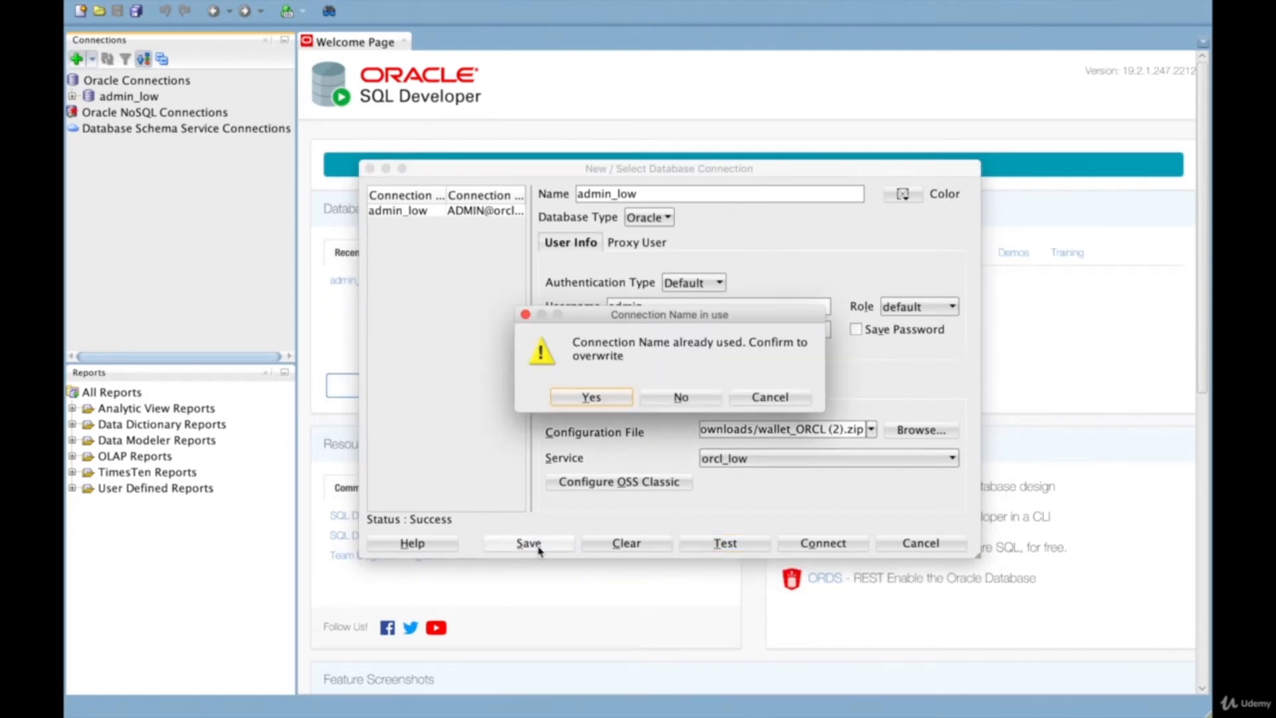
pyautogui.click(617, 399)
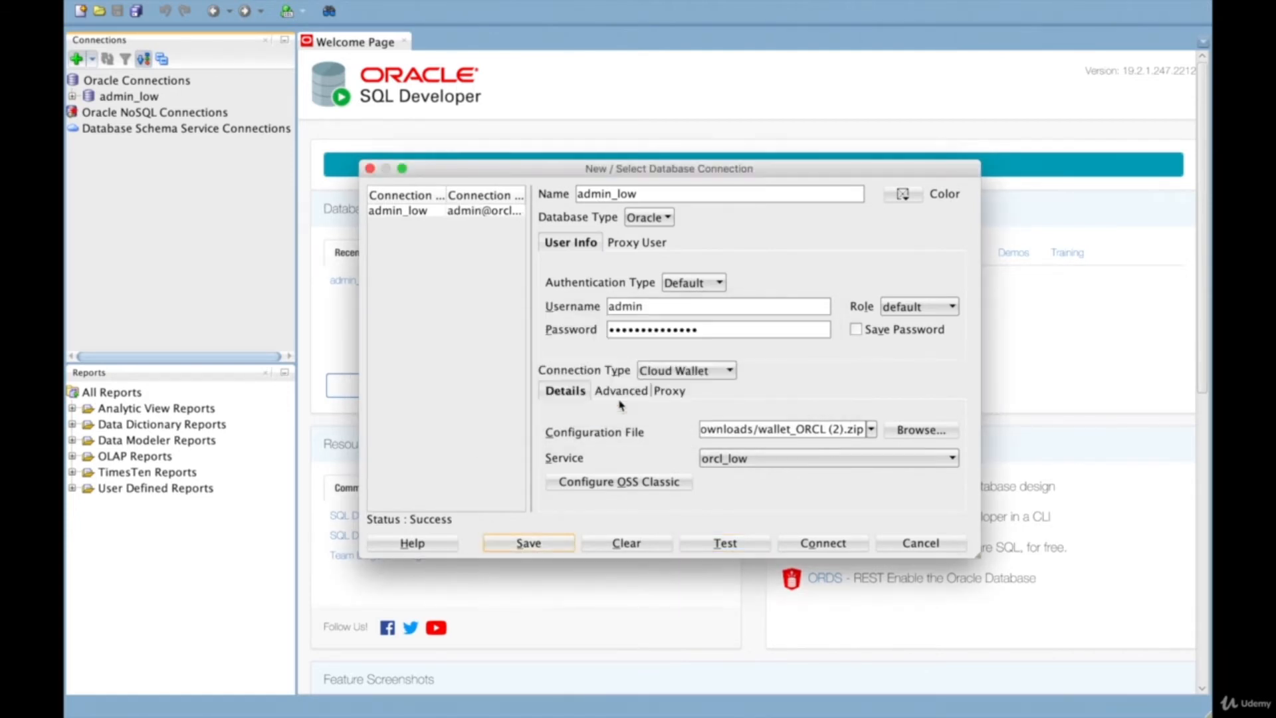
pyautogui.click(789, 541)
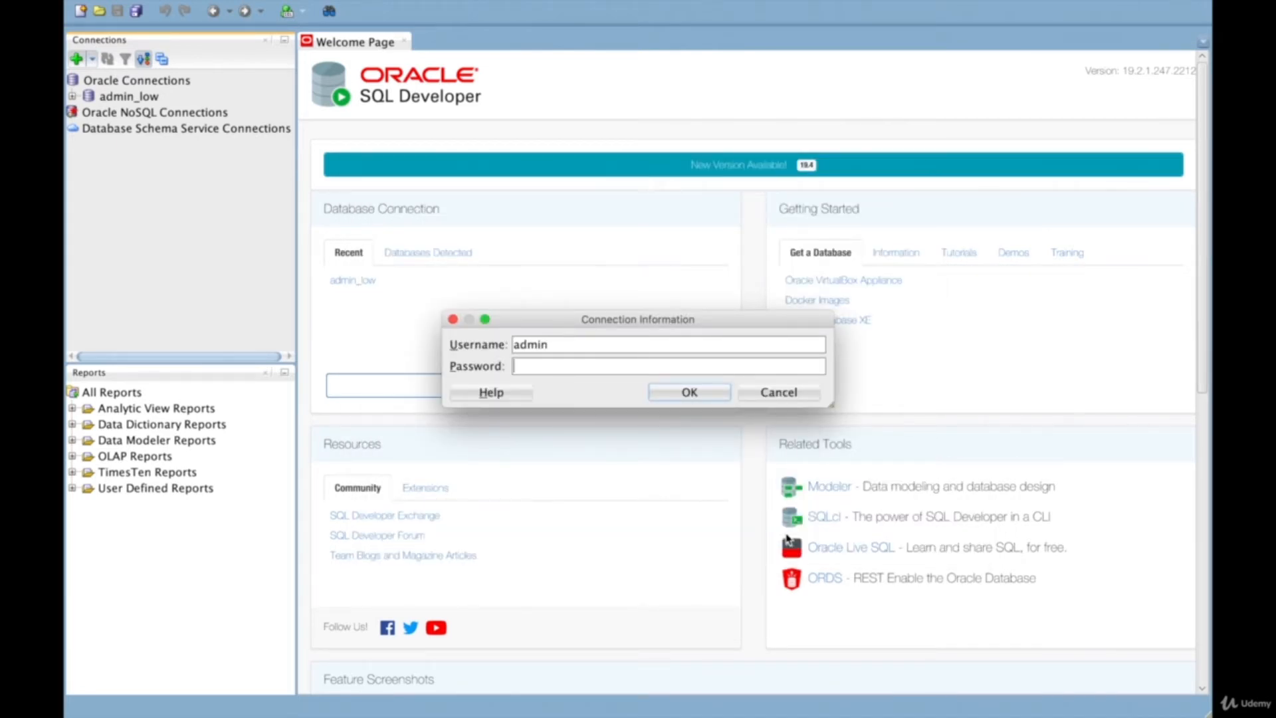
# Enter the ADMIN database password and submit the admin_low login
pyautogui.write('•••••••••••••')
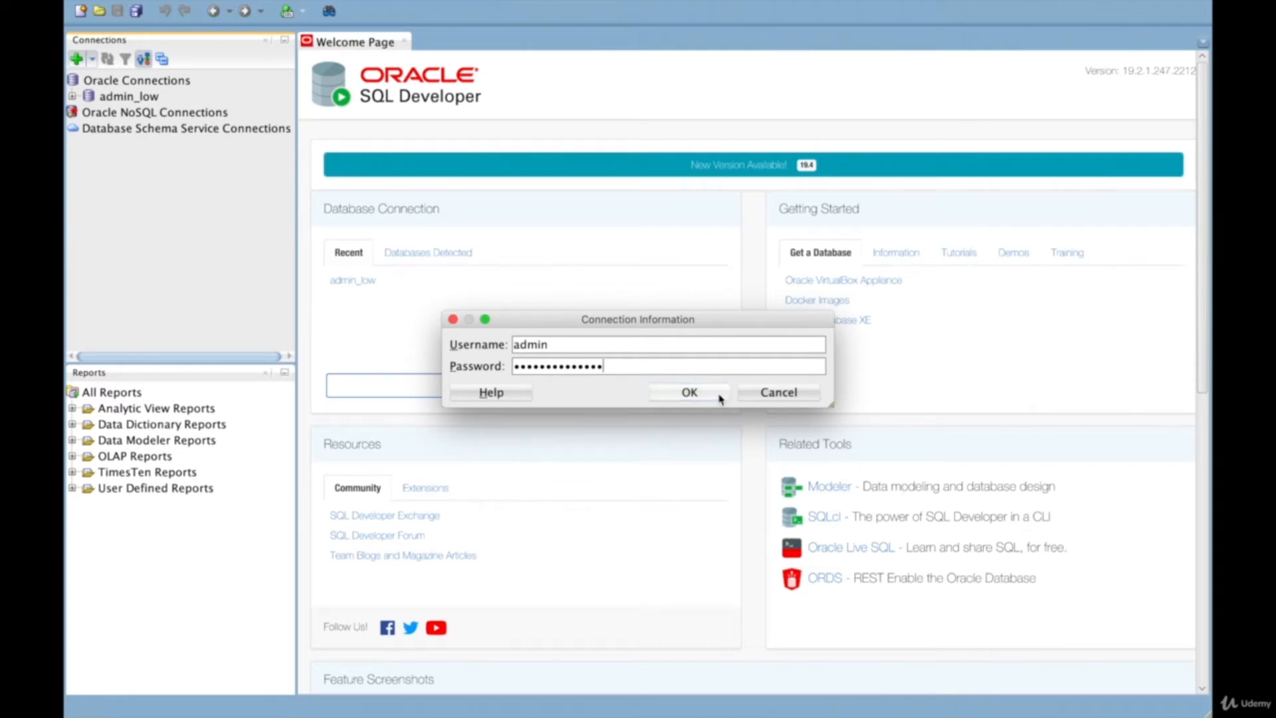
pyautogui.click(689, 392)
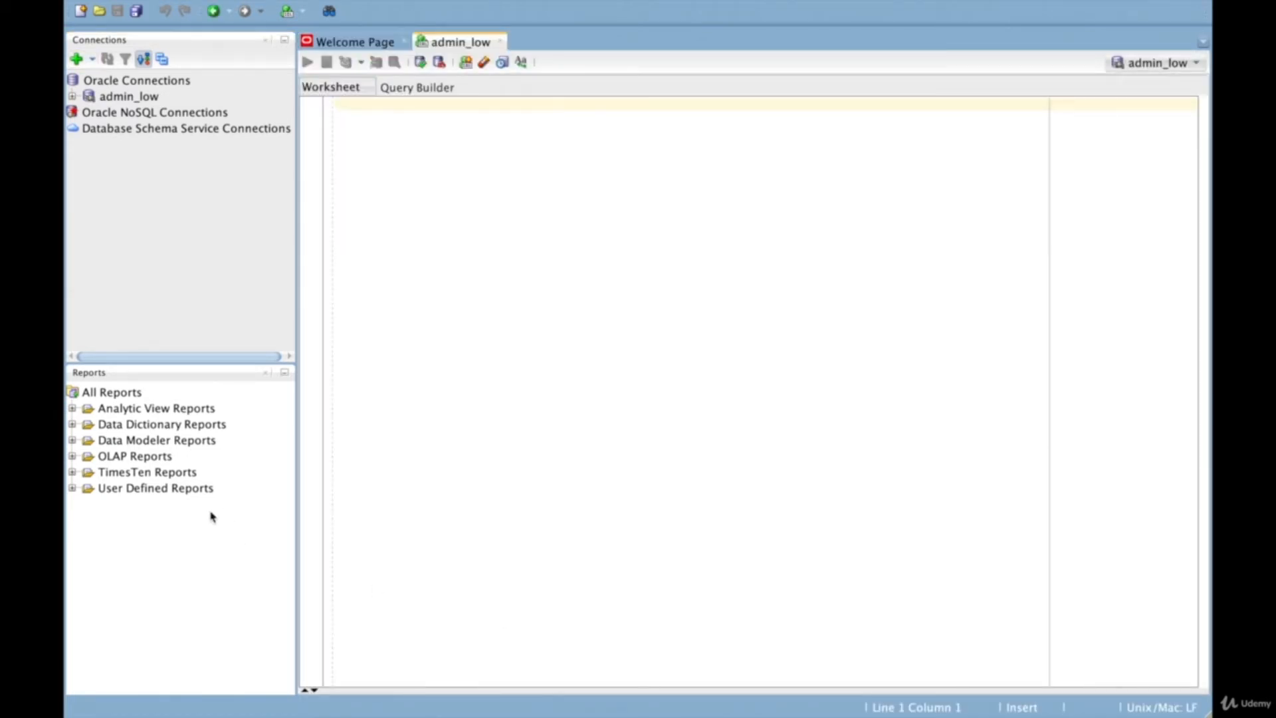
# Start a new connection named admin_high for user admin with its password
pyautogui.click(76, 60)
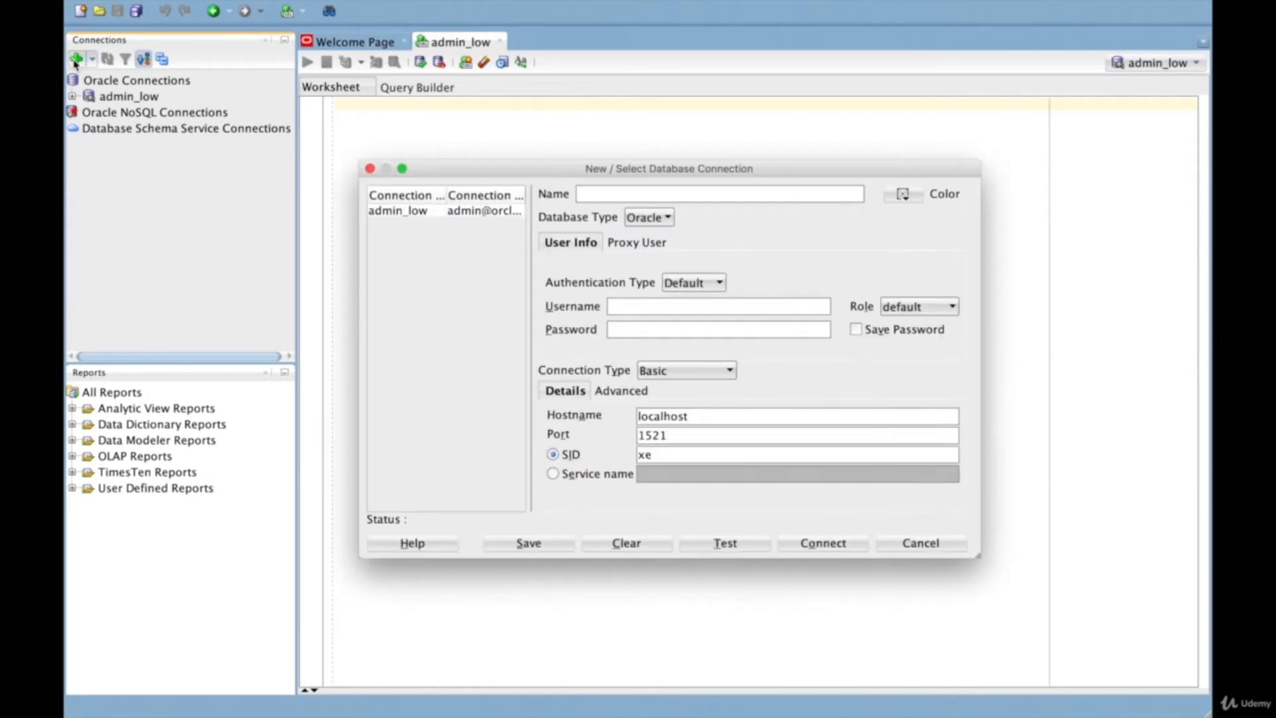
pyautogui.click(652, 194)
pyautogui.write('admin_high')
pyautogui.click(643, 306)
pyautogui.write('admin')
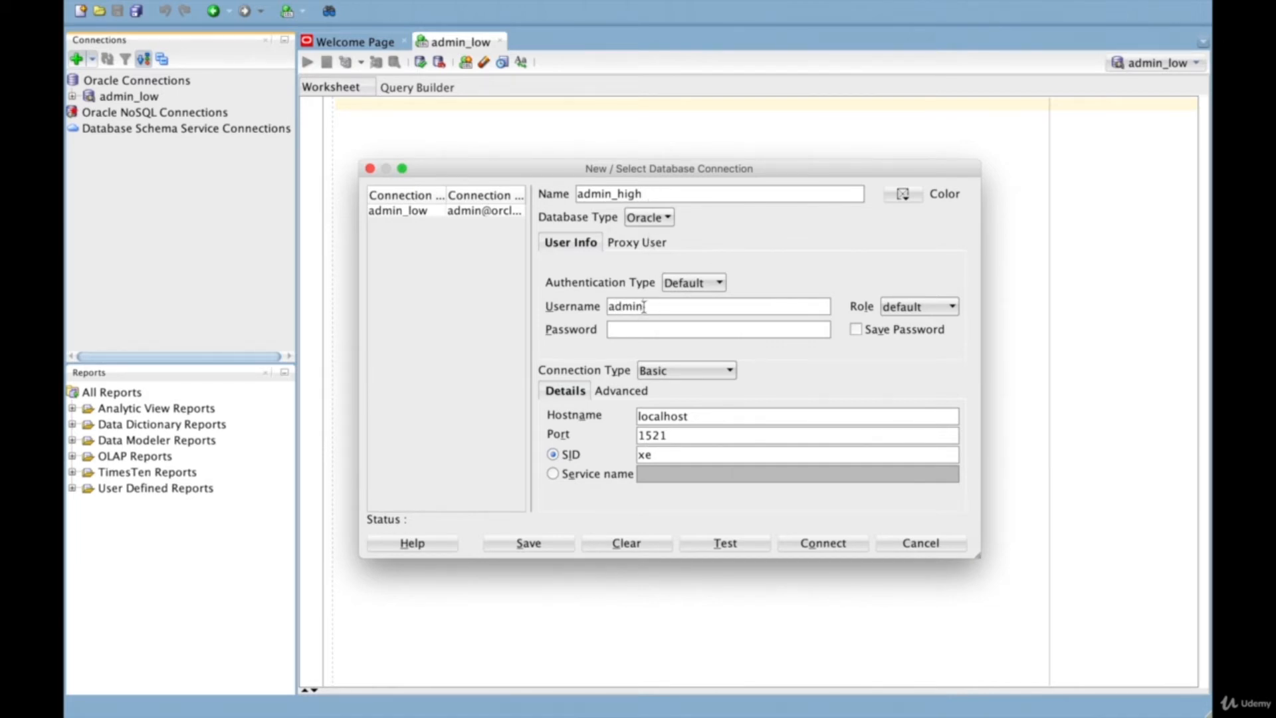
pyautogui.click(637, 326)
pyautogui.write('••••••••••••••')
# Use Cloud Wallet with wallet_ORCL (2).zip and the orcl_high service
pyautogui.click(678, 370)
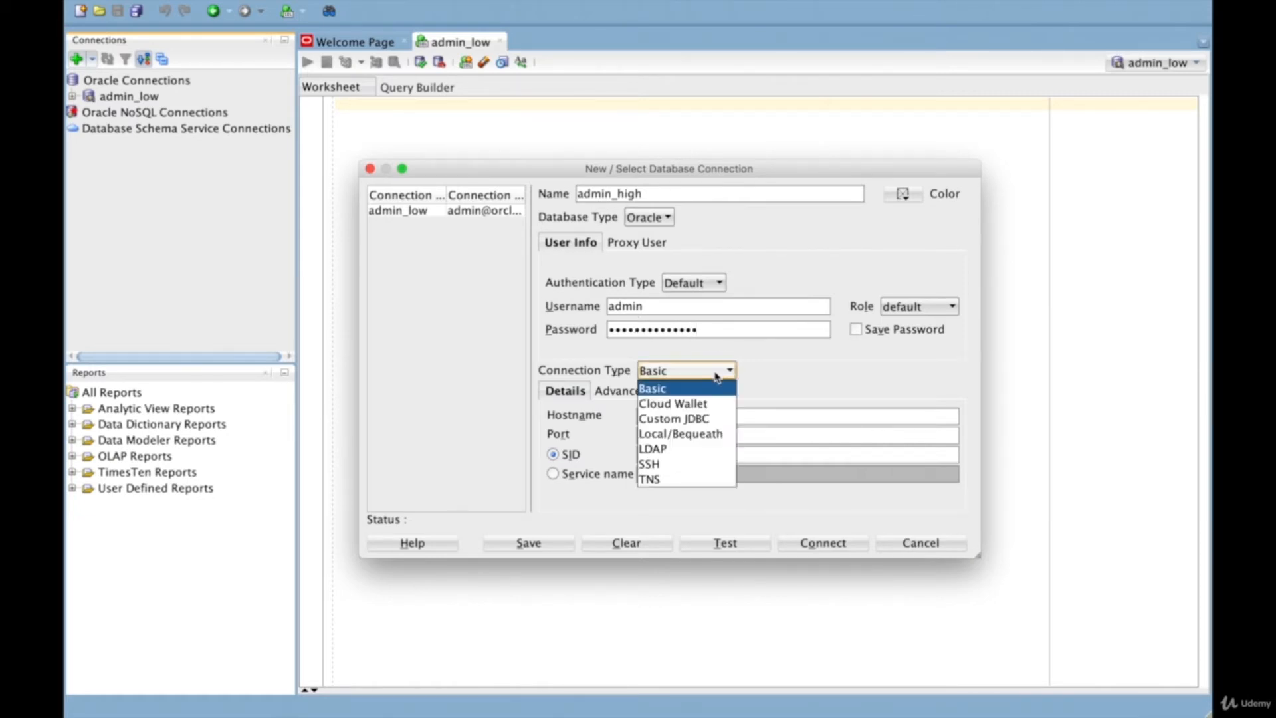
pyautogui.click(703, 403)
pyautogui.click(904, 432)
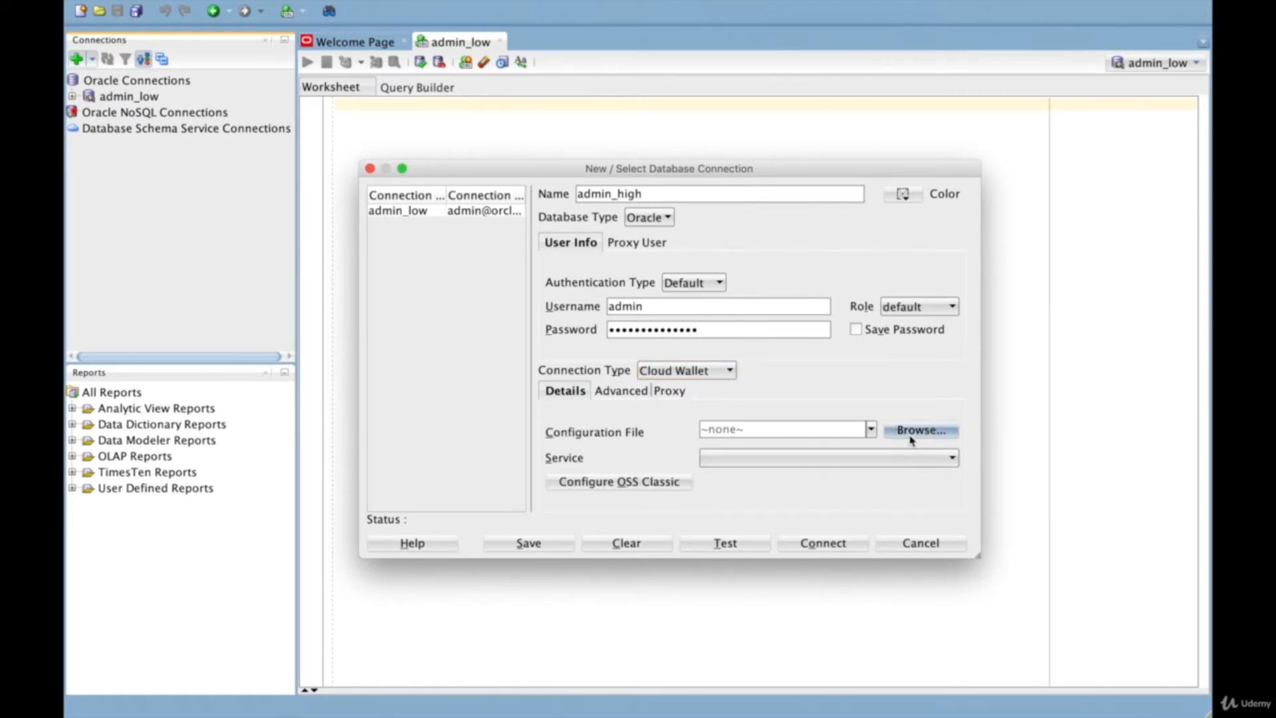
pyautogui.click(607, 275)
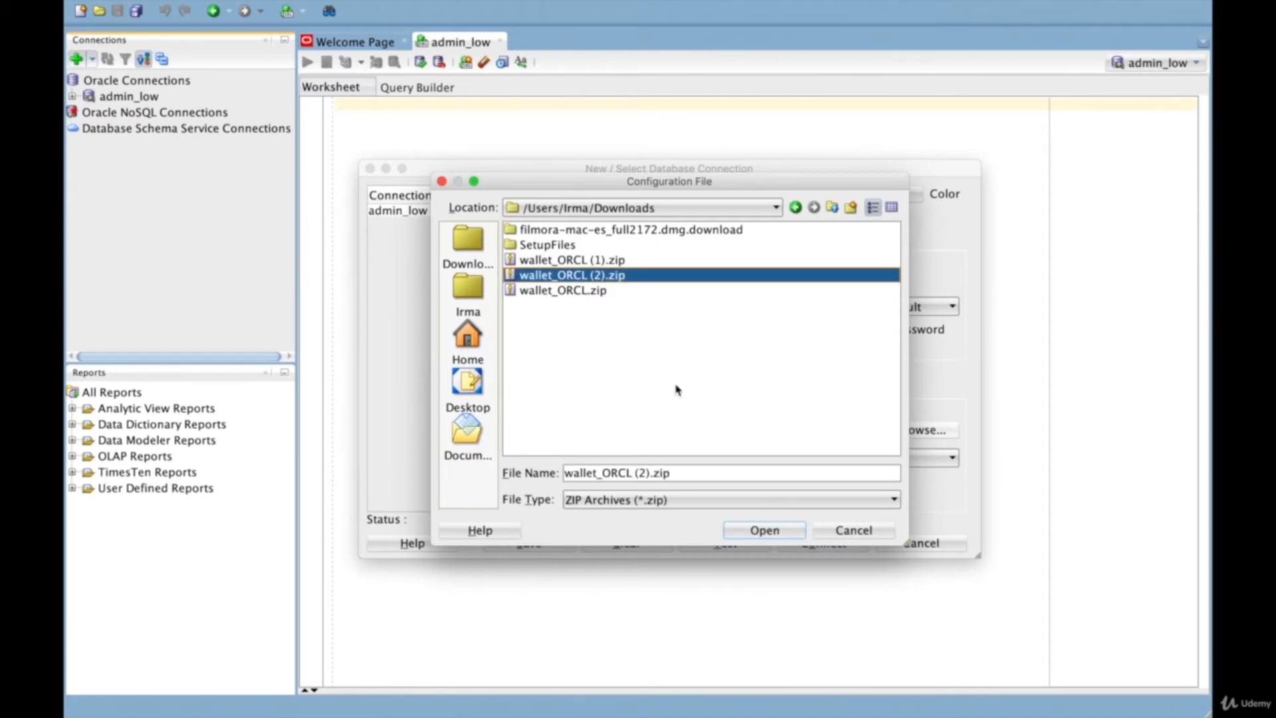
pyautogui.click(795, 532)
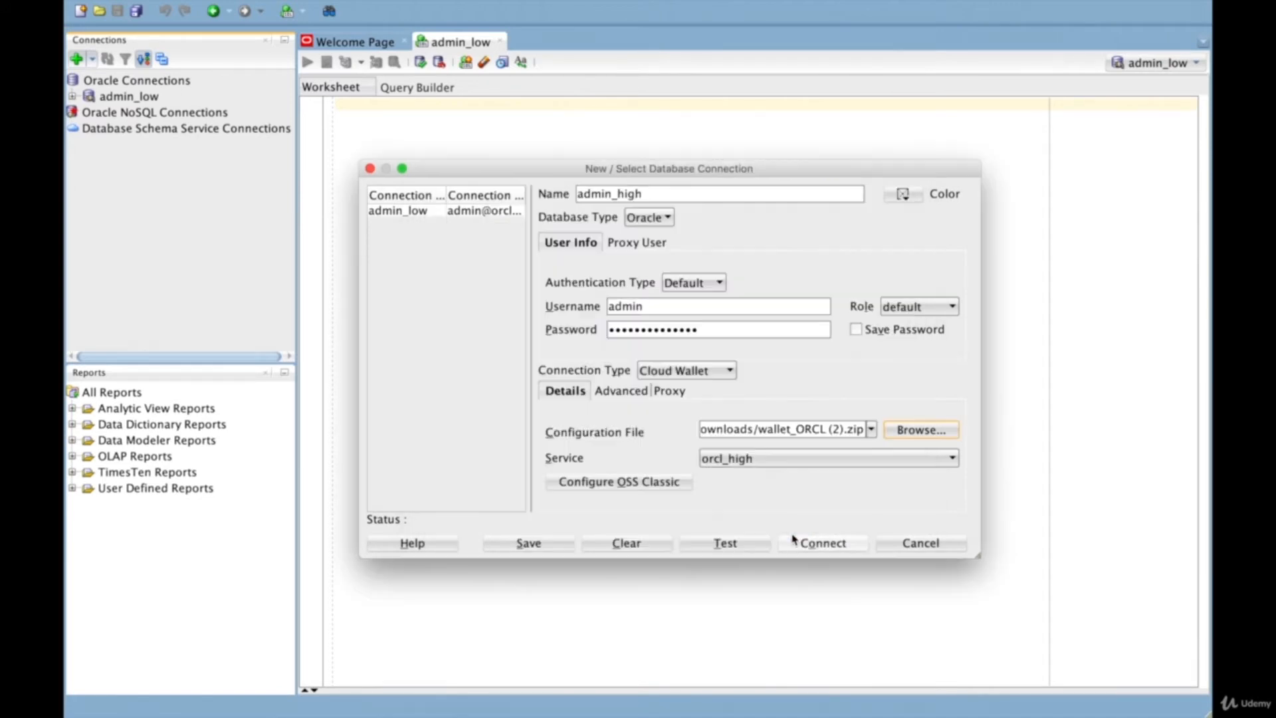
pyautogui.click(766, 465)
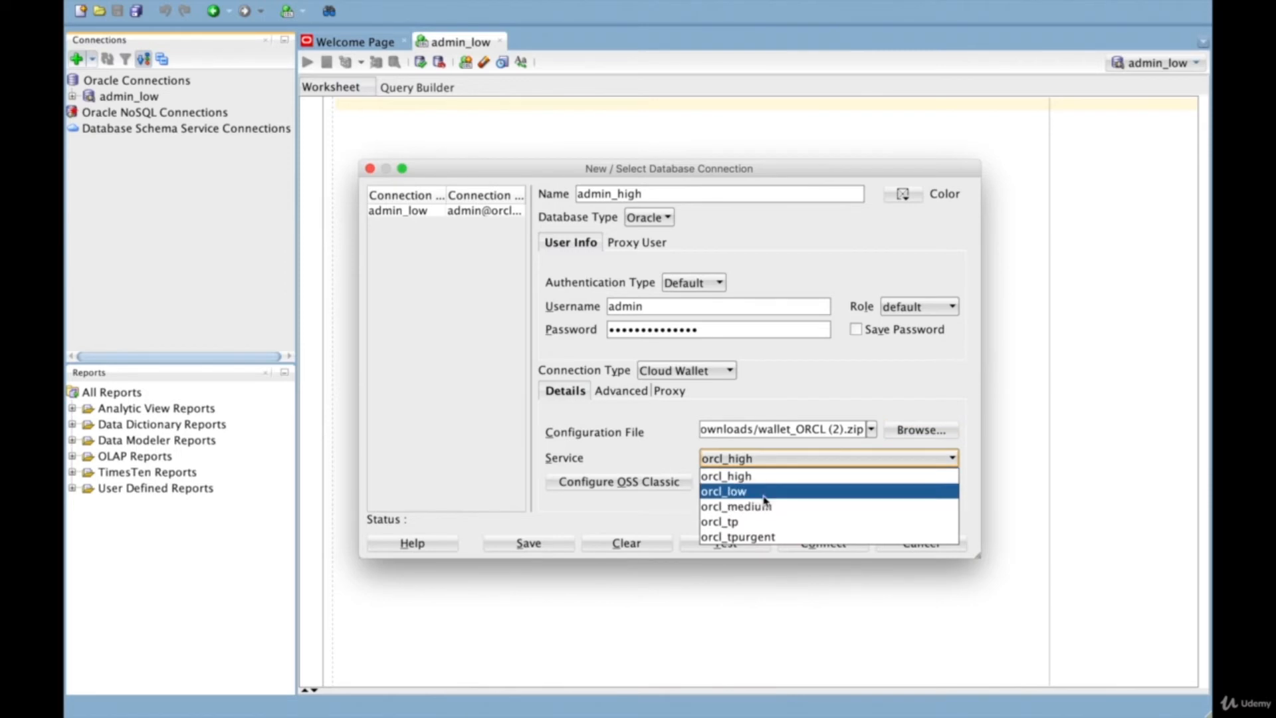
pyautogui.click(731, 474)
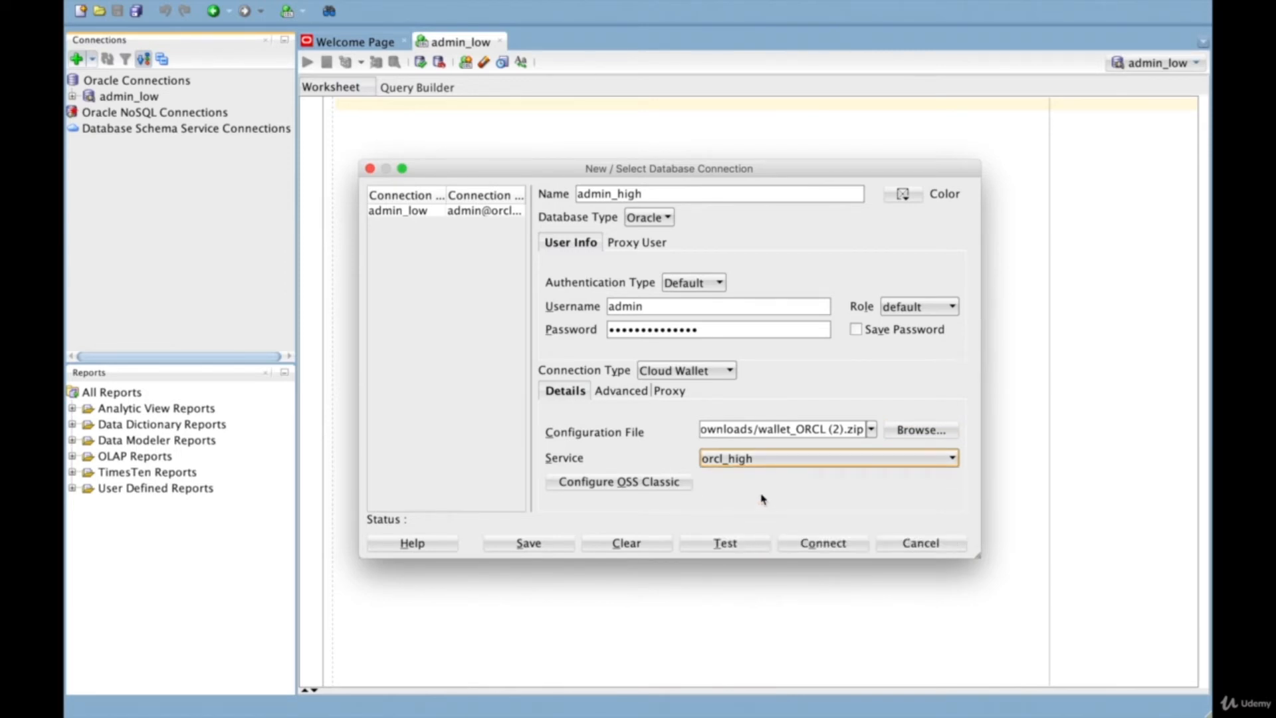
# Test and save the admin_high connection, then close the dialog
pyautogui.click(713, 545)
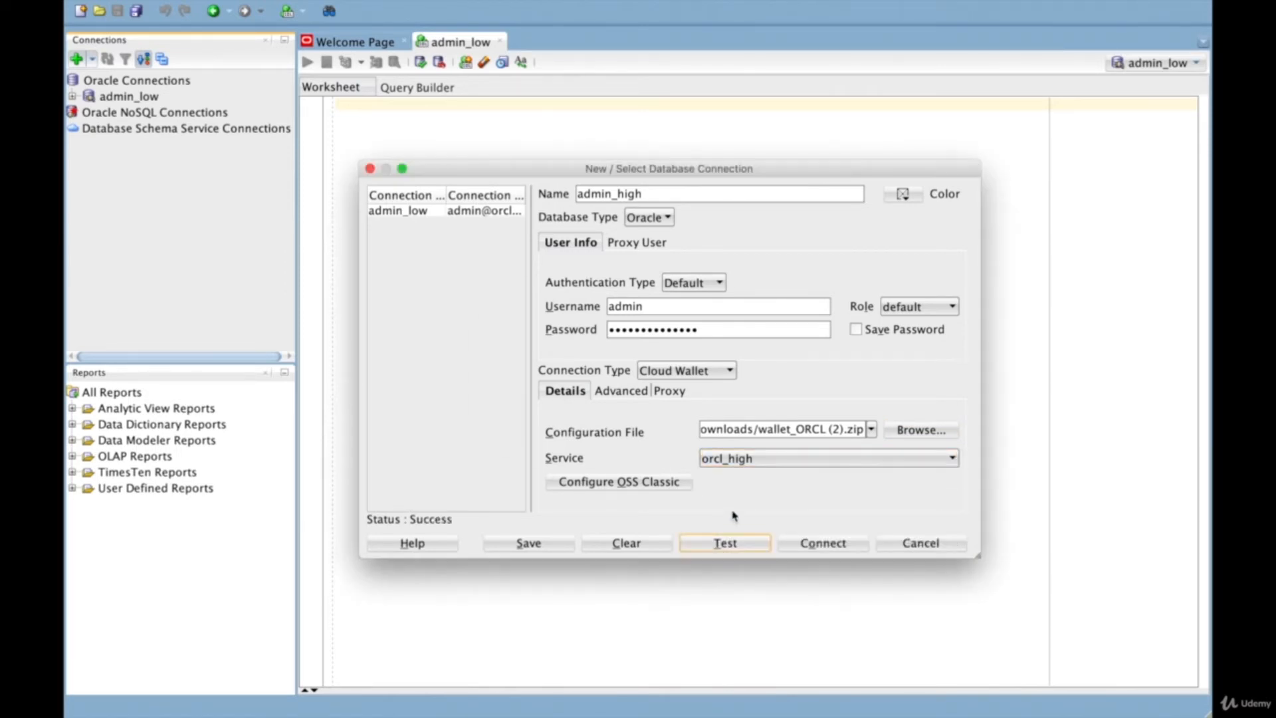
pyautogui.click(531, 547)
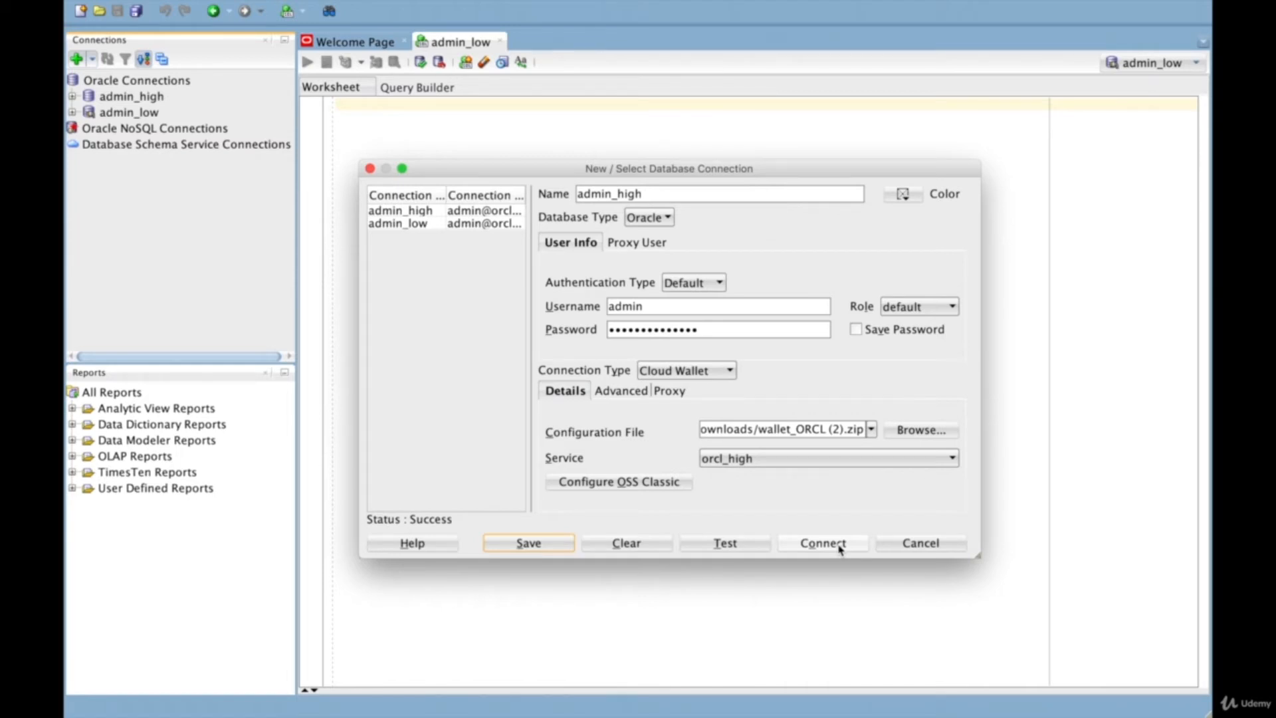
pyautogui.click(917, 544)
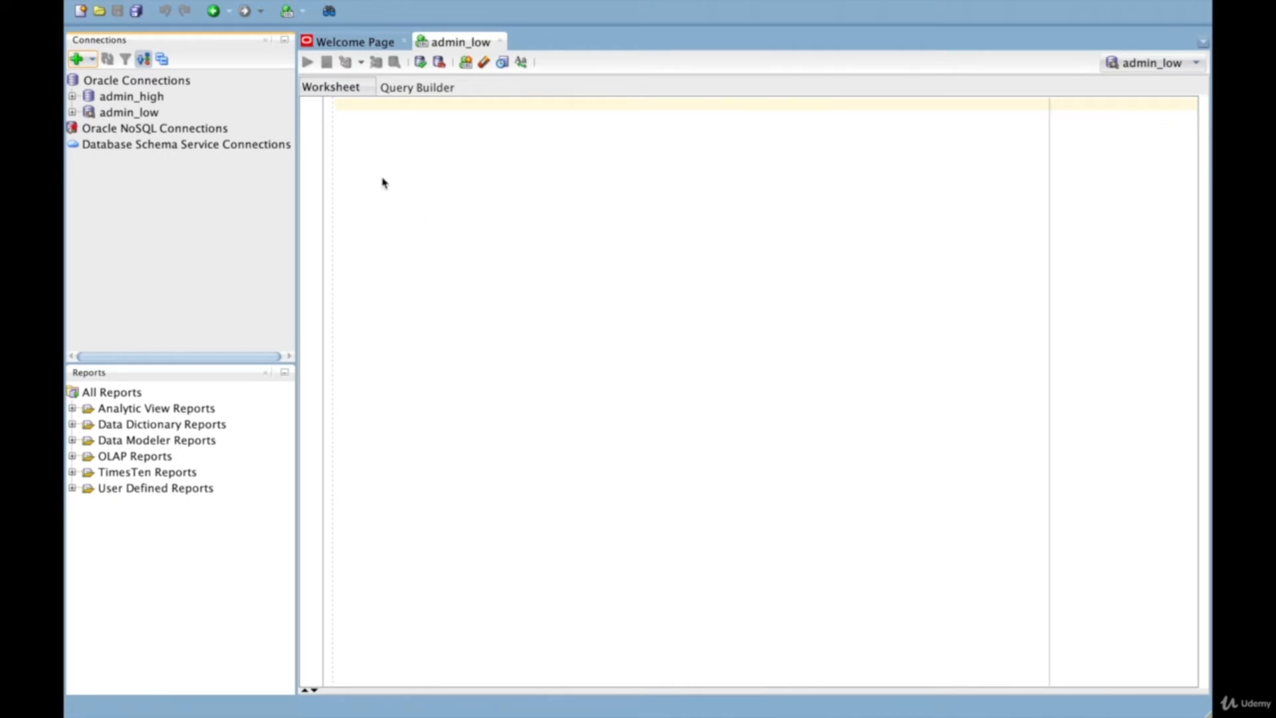
# Paste the low c_city/c_region count query from the notes into the admin_low worksheet and run it
pyautogui.hotkey('ctrl', 'Right')
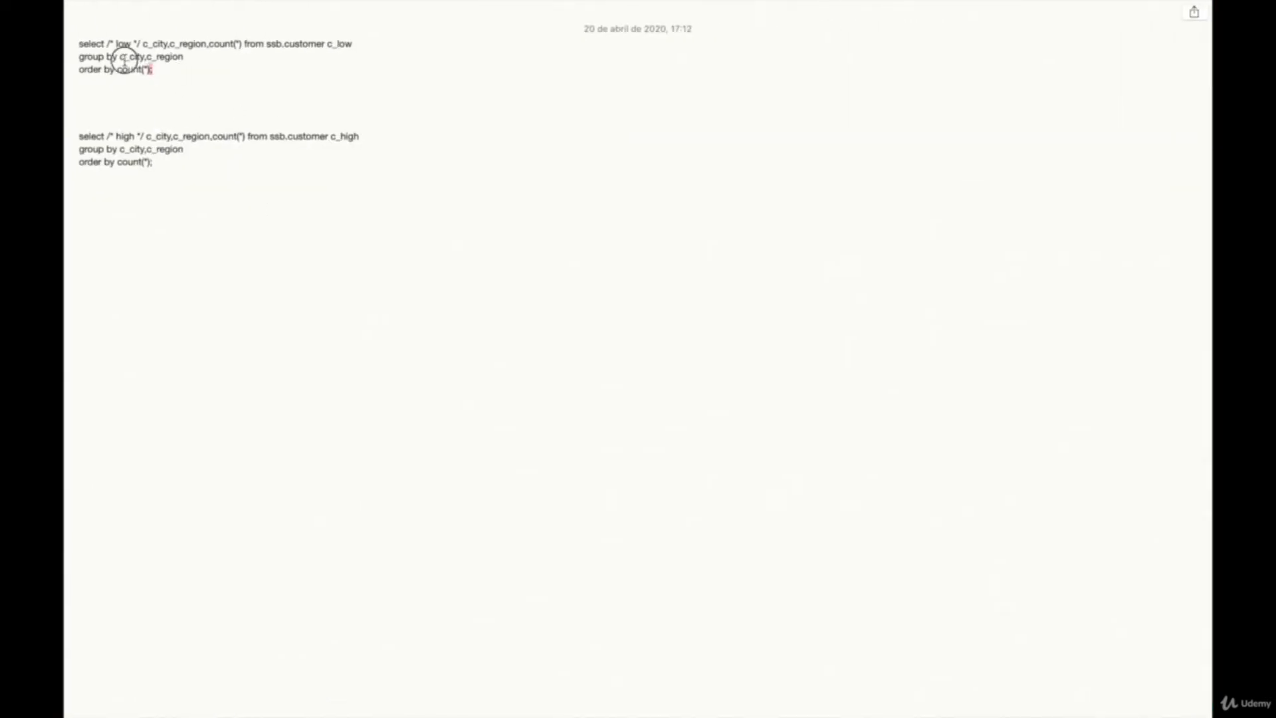
pyautogui.moveTo(154, 69); pyautogui.dragTo(70, 33)
pyautogui.press('super+c')
pyautogui.hotkey('ctrl', 'Left')
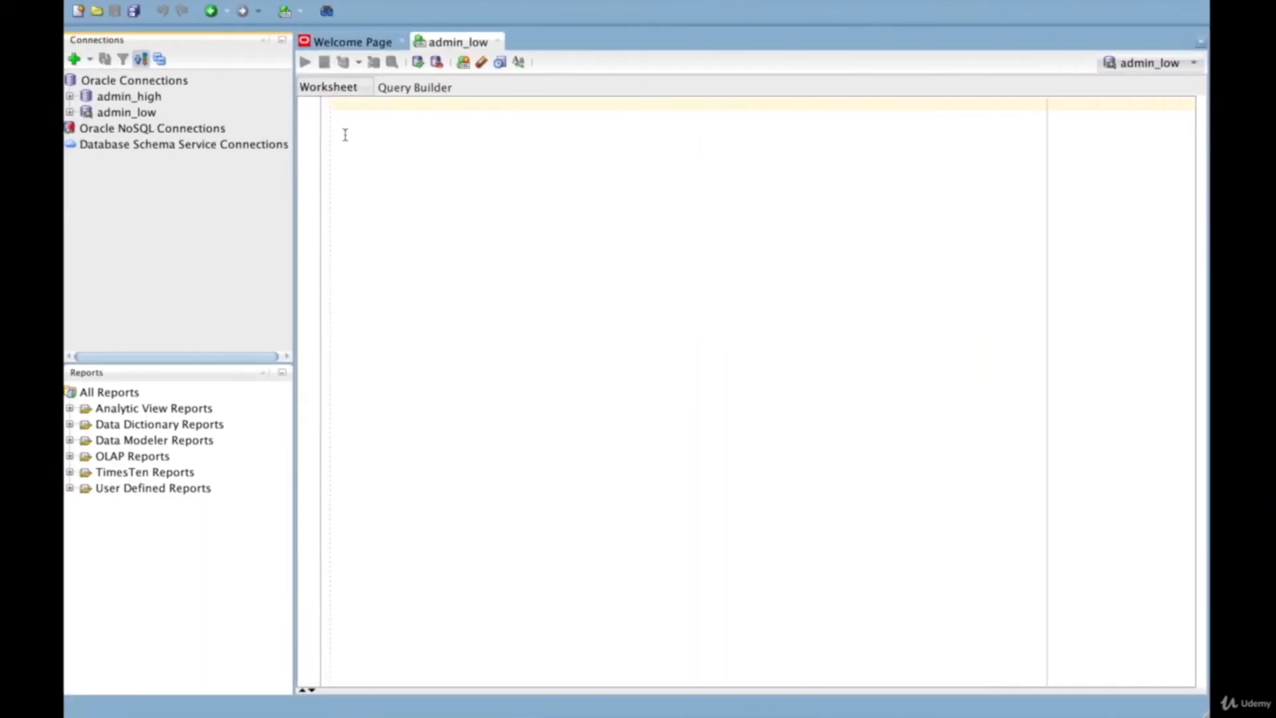
pyautogui.press('super+v')
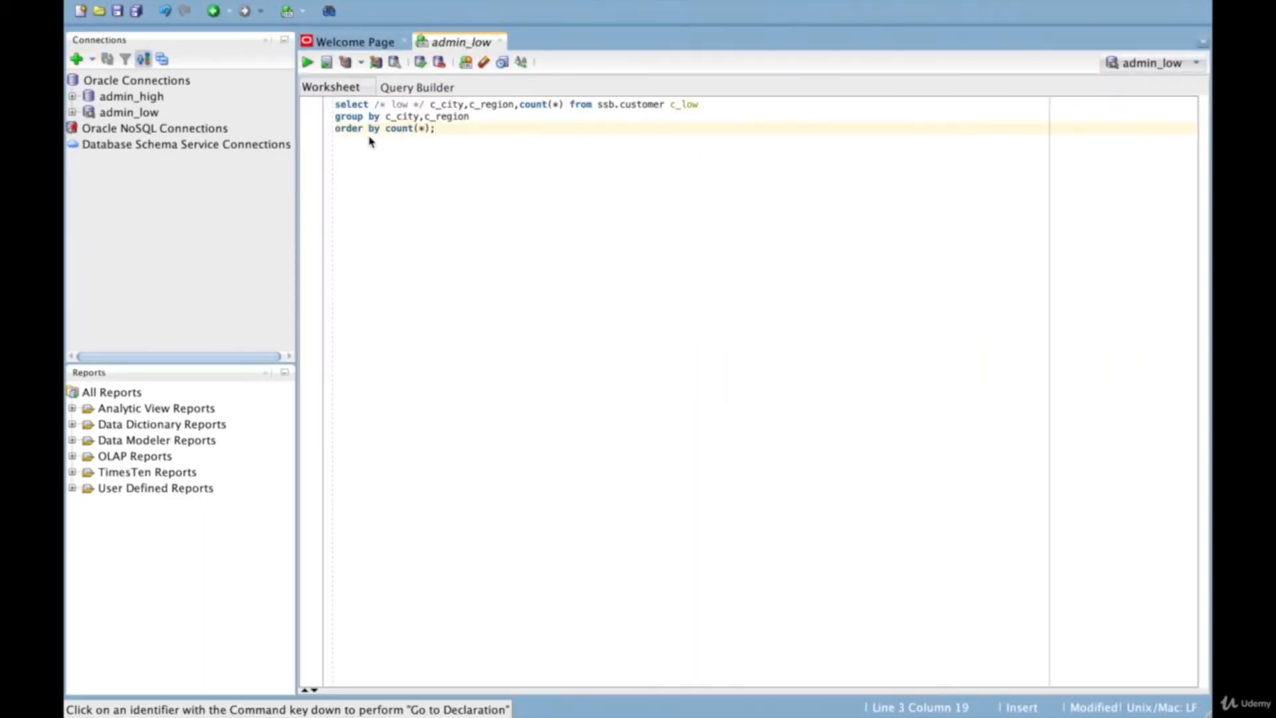
pyautogui.click(308, 62)
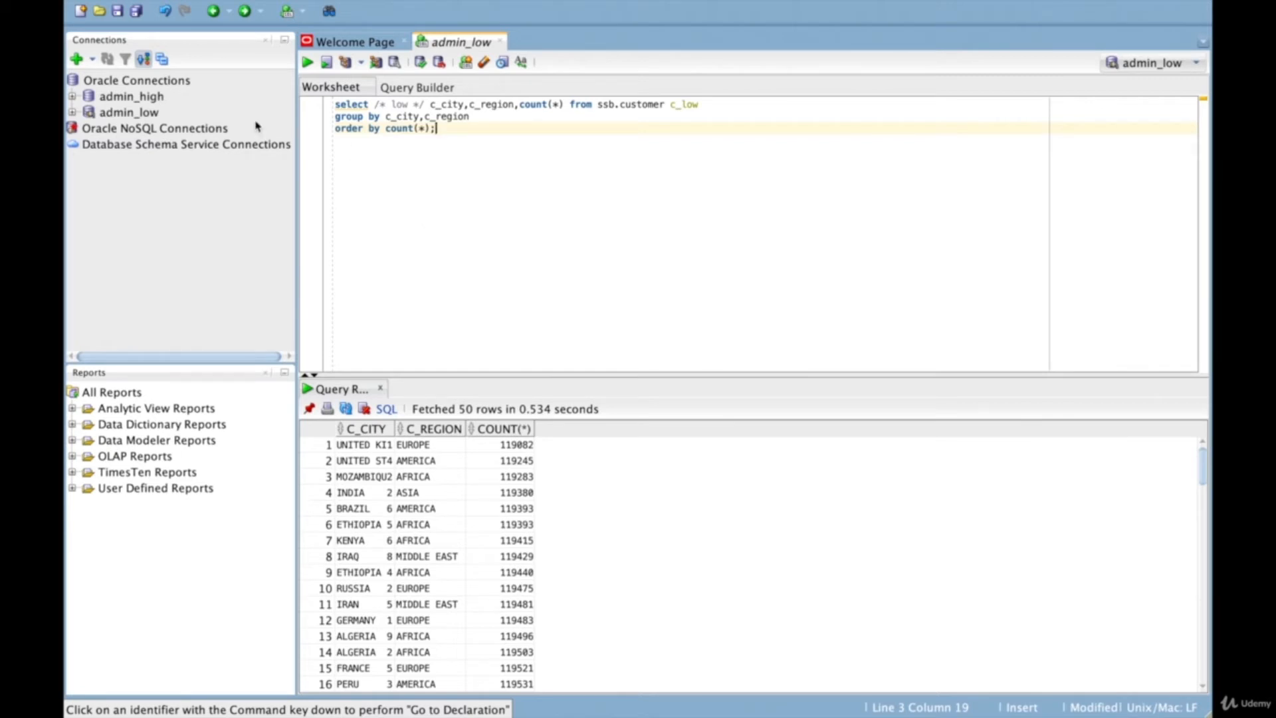
# Expand the admin_low connection in the Connections panel and bring up its actions
pyautogui.click(129, 114)
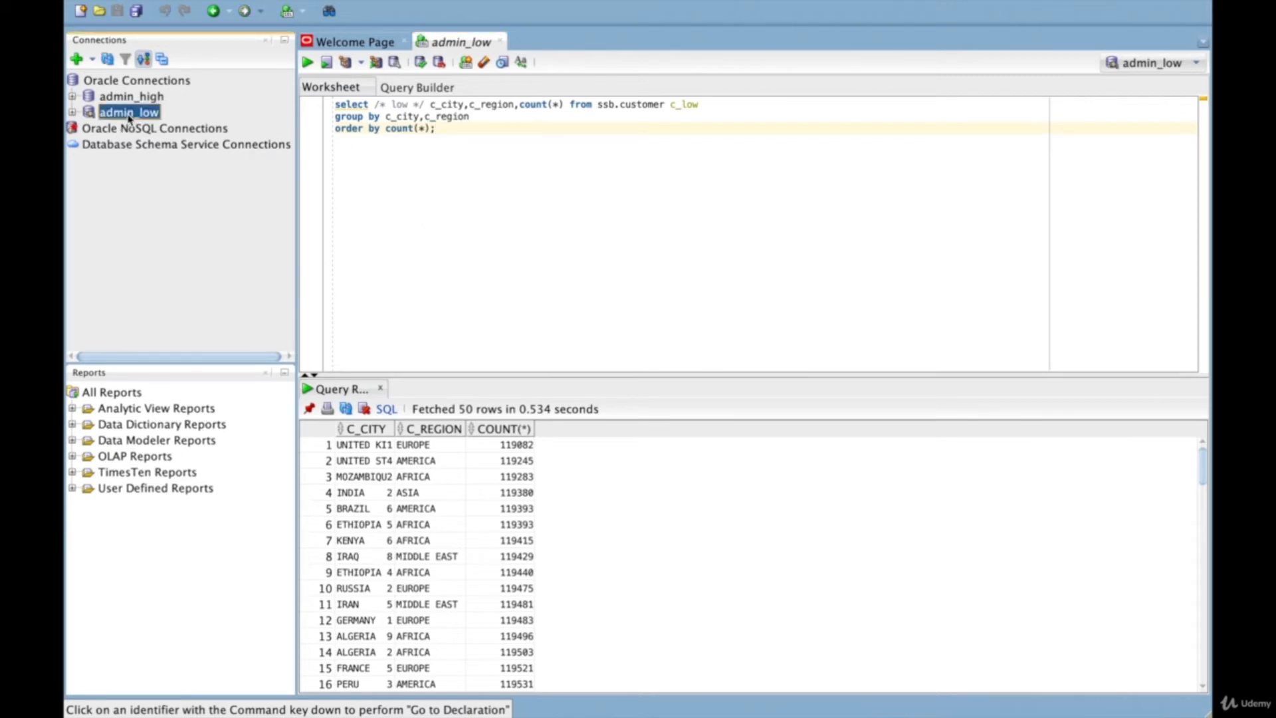
pyautogui.doubleClick(128, 116)
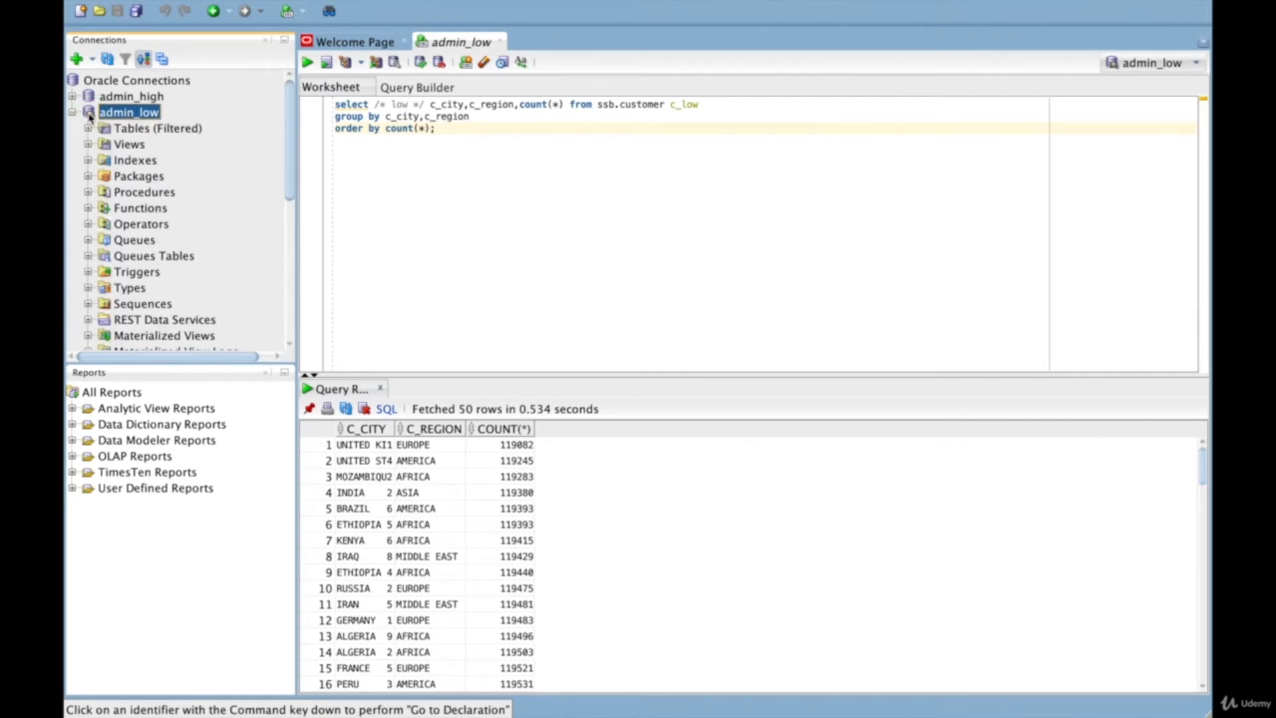
pyautogui.rightClick(90, 117)
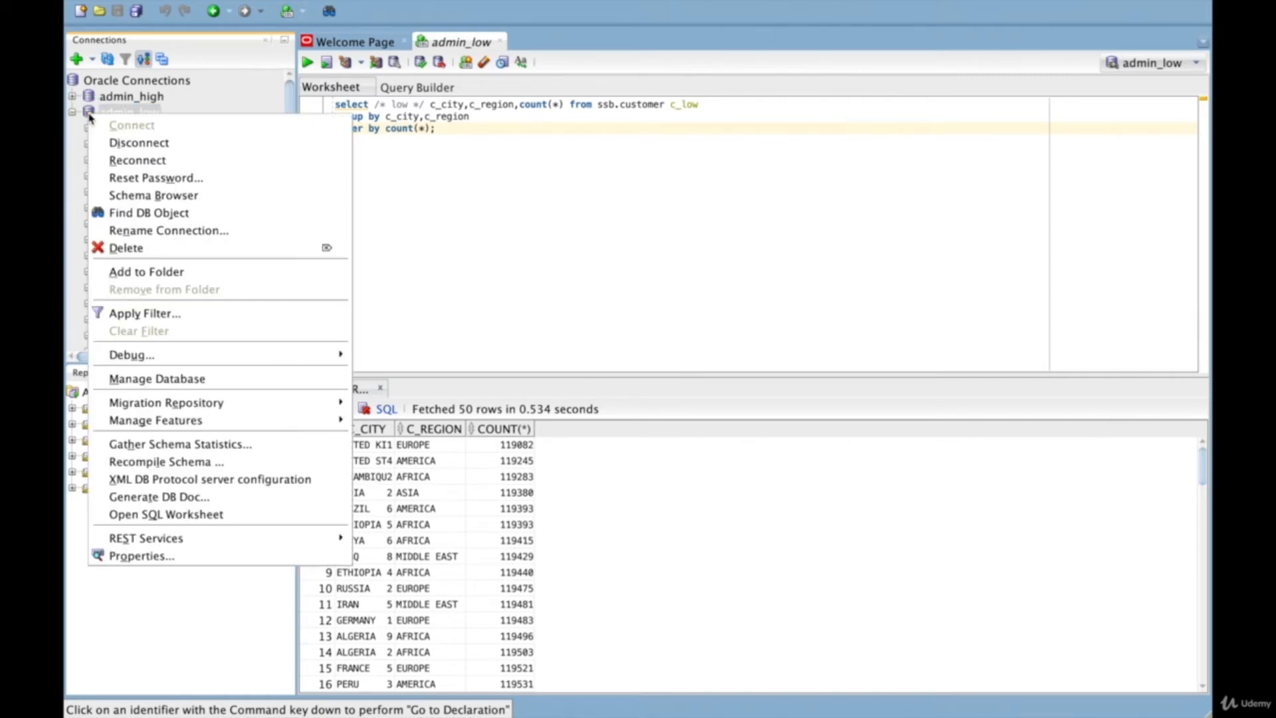
# Reconnect admin_low, then connect to admin_high with its password
pyautogui.click(145, 162)
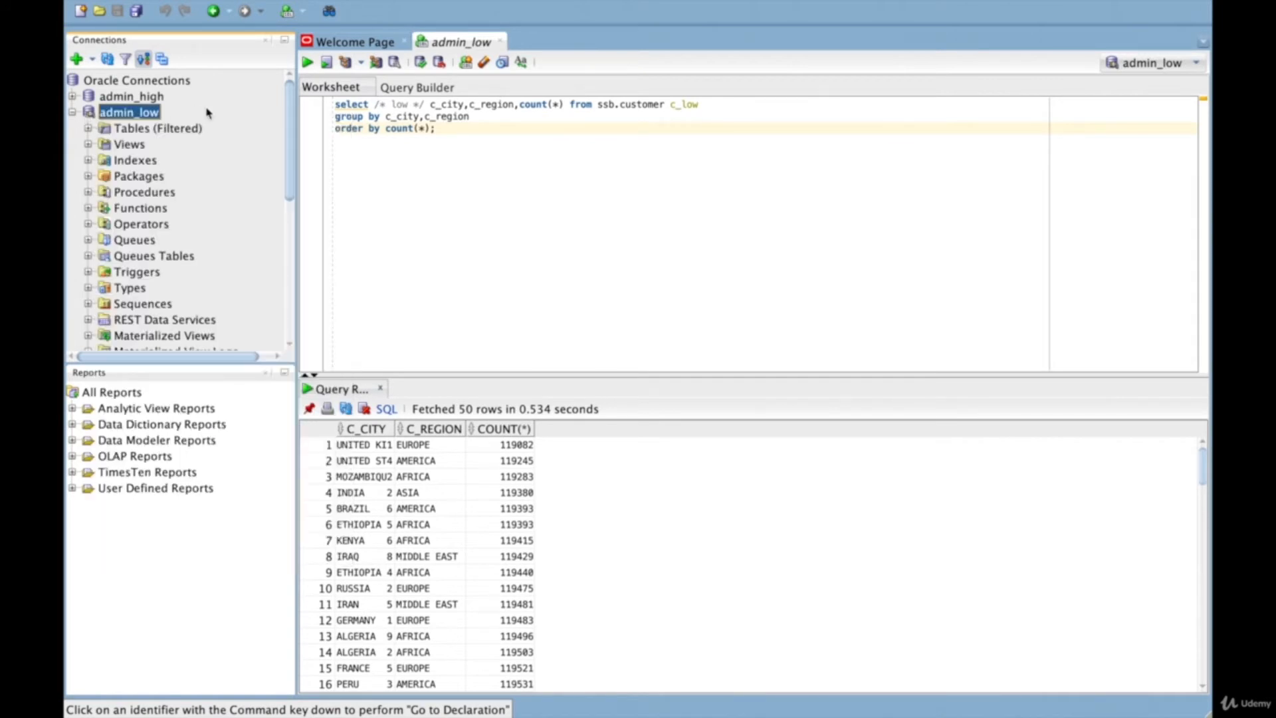
pyautogui.click(139, 101)
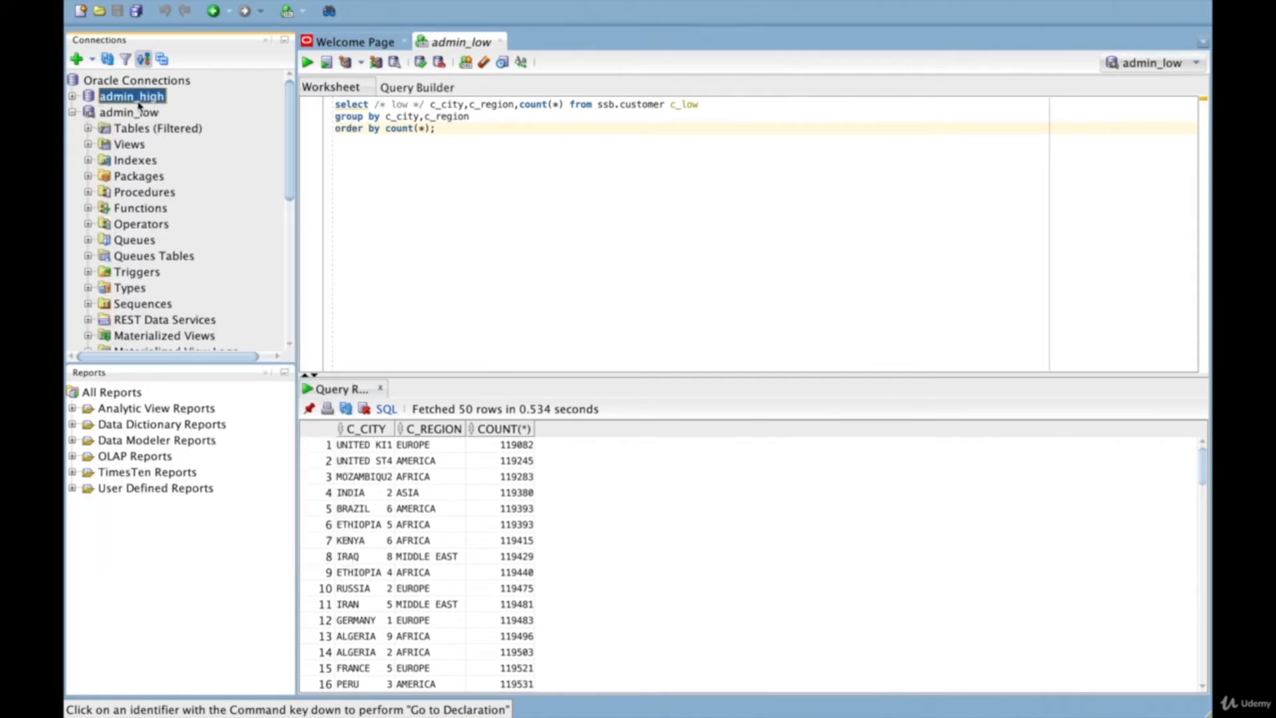
pyautogui.rightClick(139, 101)
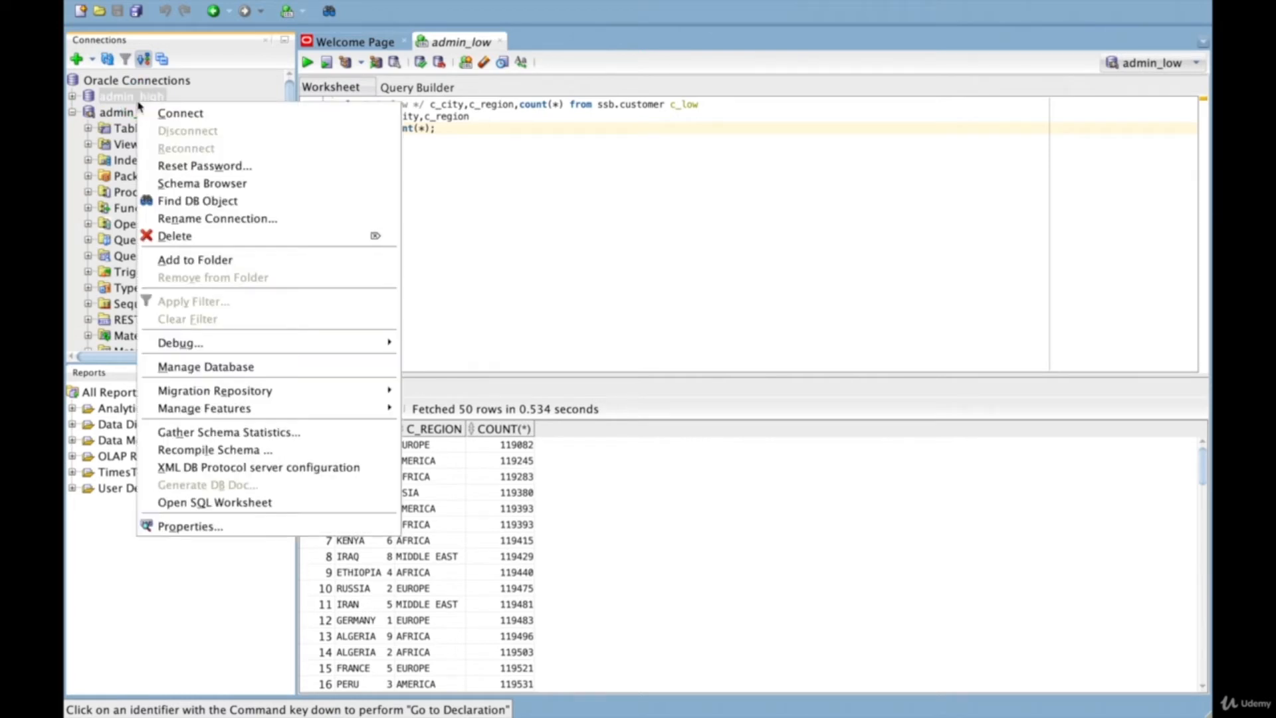
pyautogui.click(197, 114)
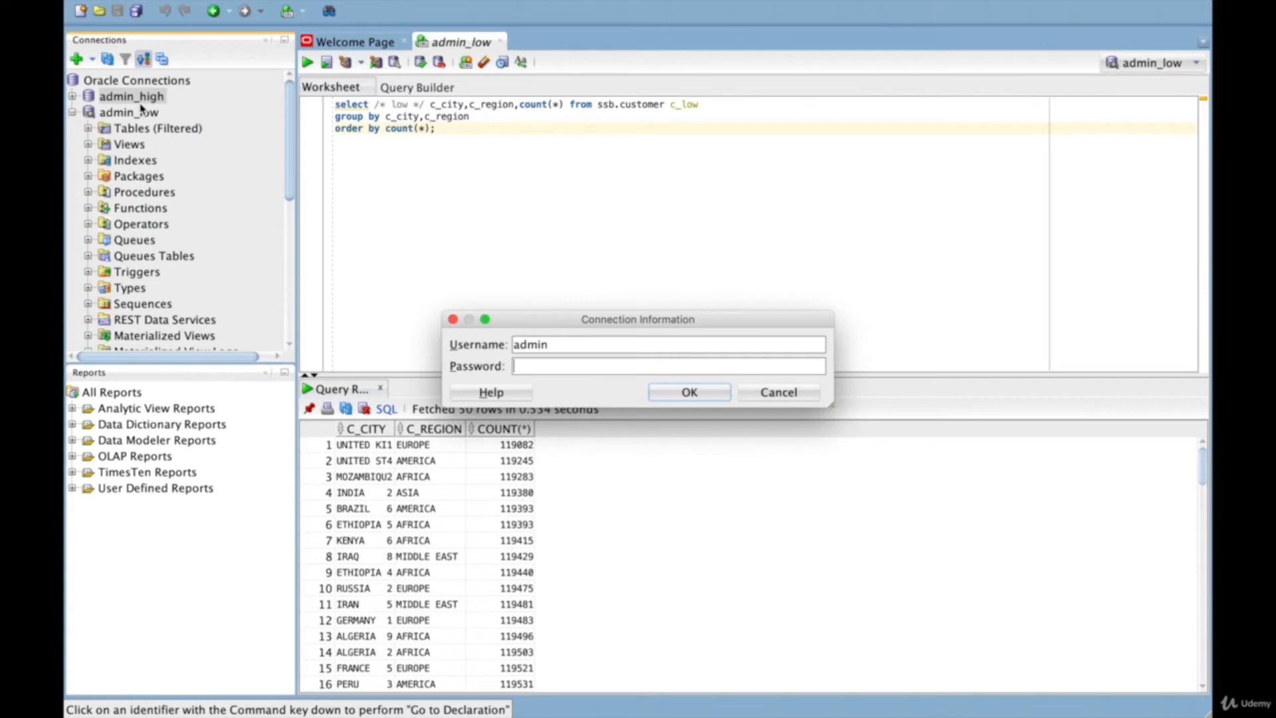
pyautogui.write('••••••••••••••••')
pyautogui.click(661, 394)
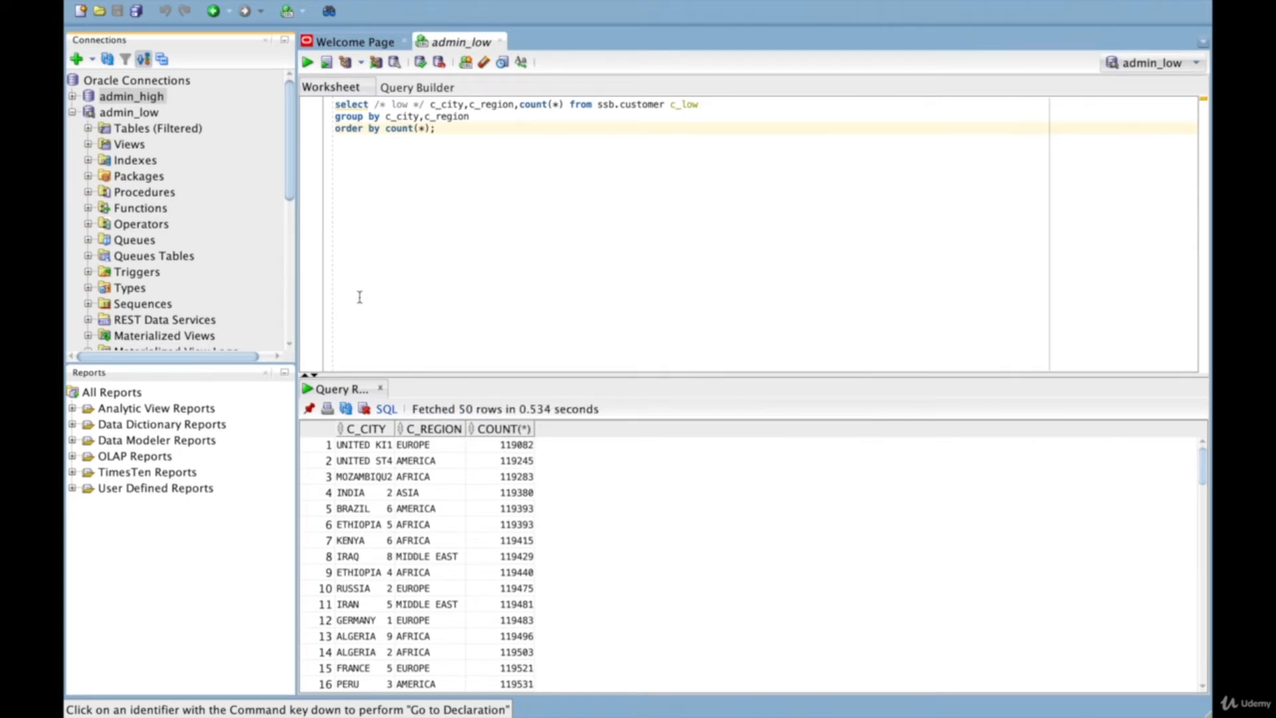
# Open an admin_high worksheet and paste the high query copied from the notes
pyautogui.doubleClick(129, 97)
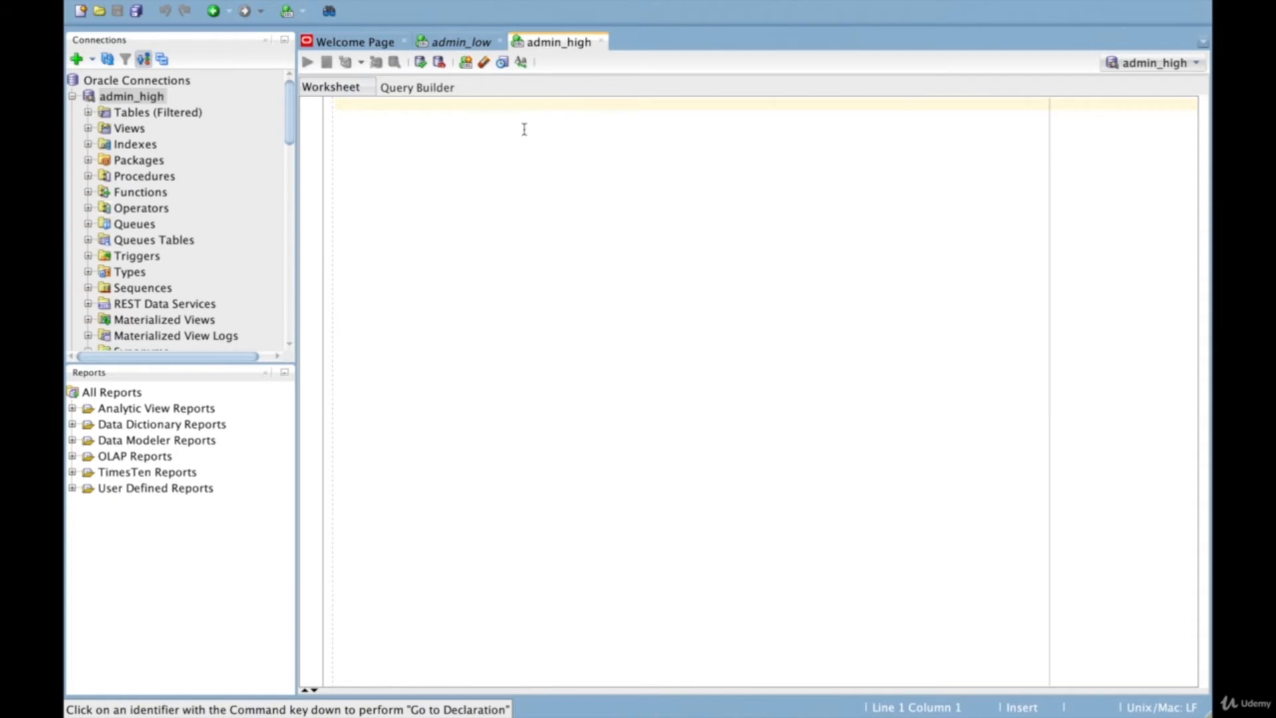
pyautogui.hotkey('ctrl', 'Right')
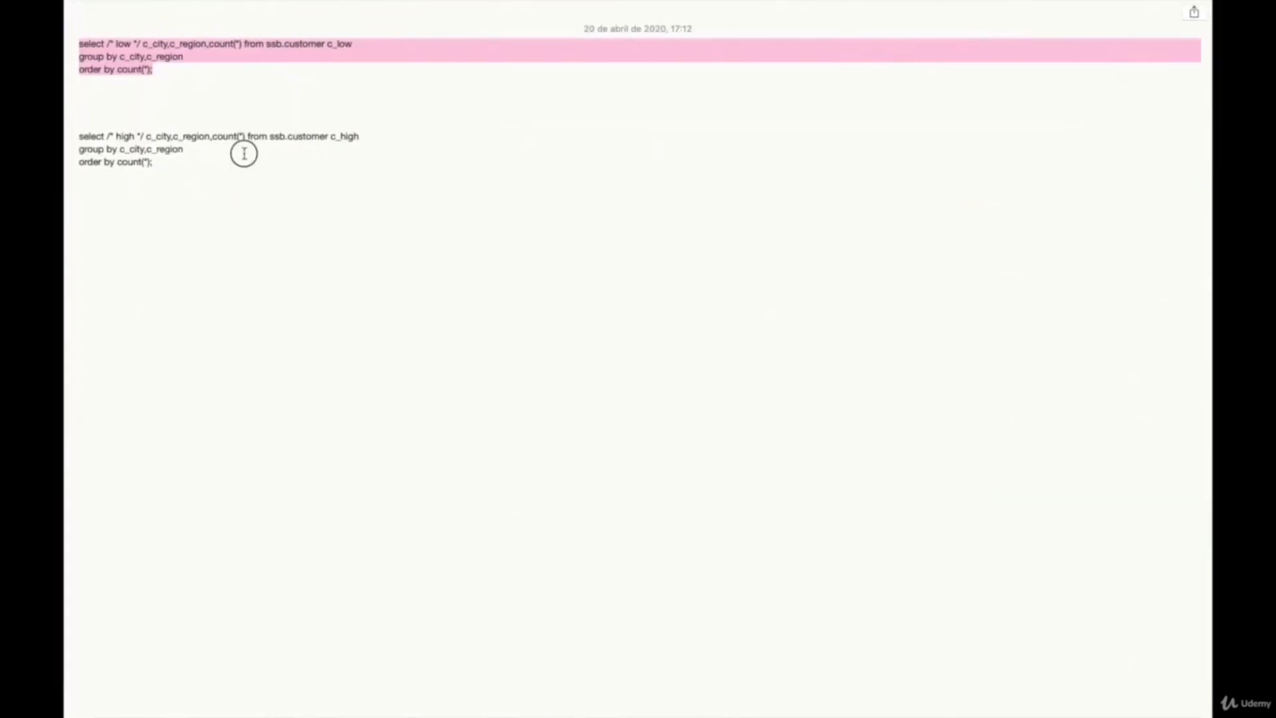
pyautogui.click(122, 170)
pyautogui.moveTo(122, 171); pyautogui.dragTo(75, 137)
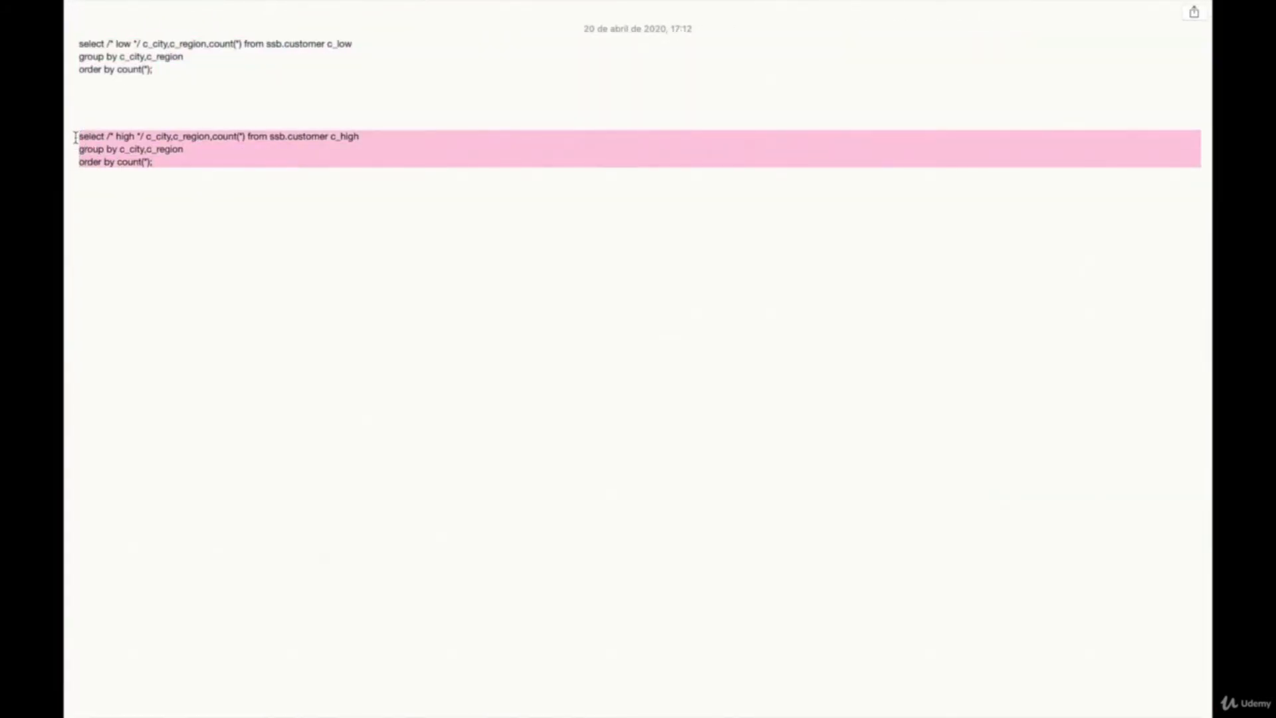
pyautogui.press('super+c')
pyautogui.hotkey('ctrl', 'Left')
pyautogui.press('super+v')
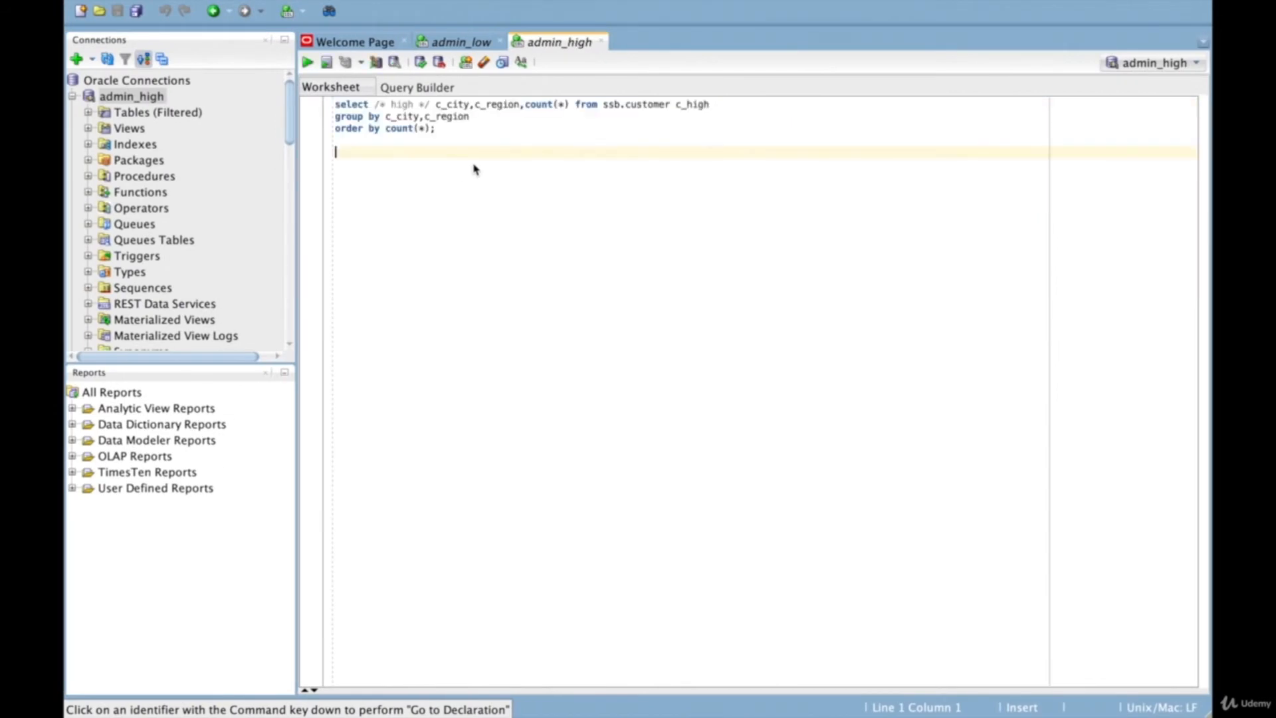
# Run the high query in the admin_high worksheet, fetching 50 rows
pyautogui.click(307, 64)
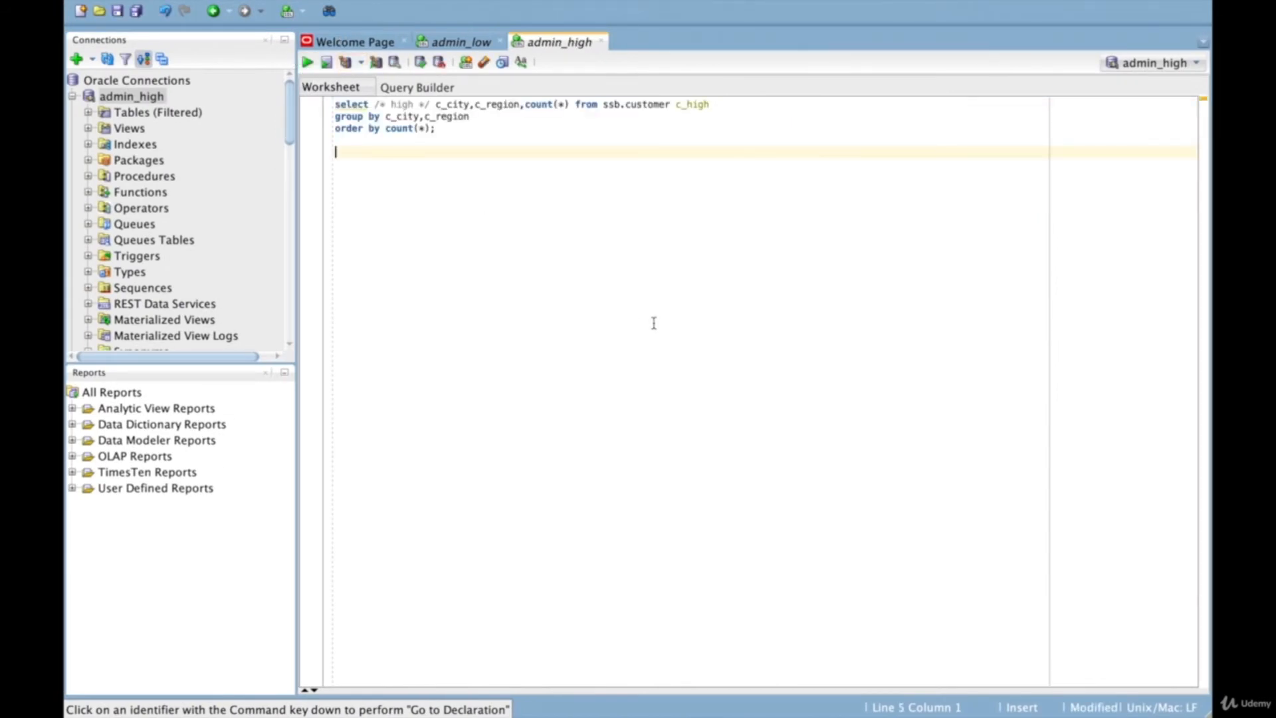
pyautogui.click(447, 126)
pyautogui.click(308, 63)
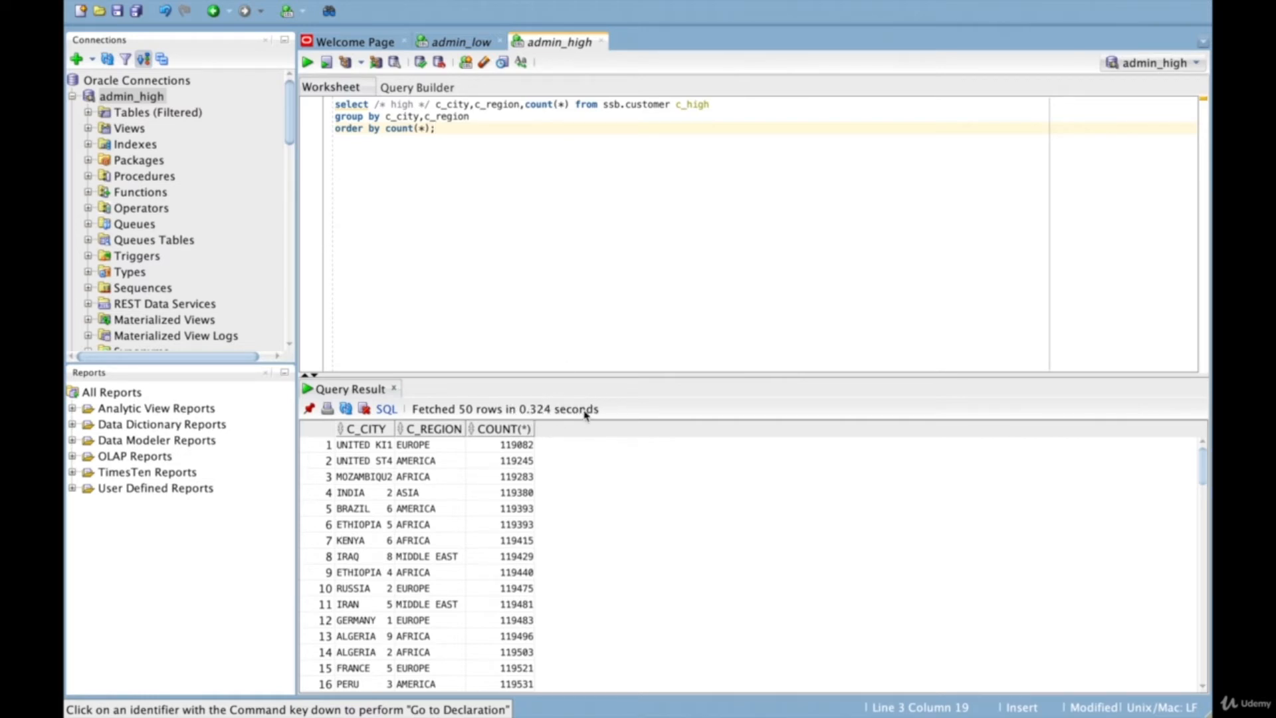
# Compare the two worksheets, collapse admin_high, and select admin_low's Tables node
pyautogui.click(465, 44)
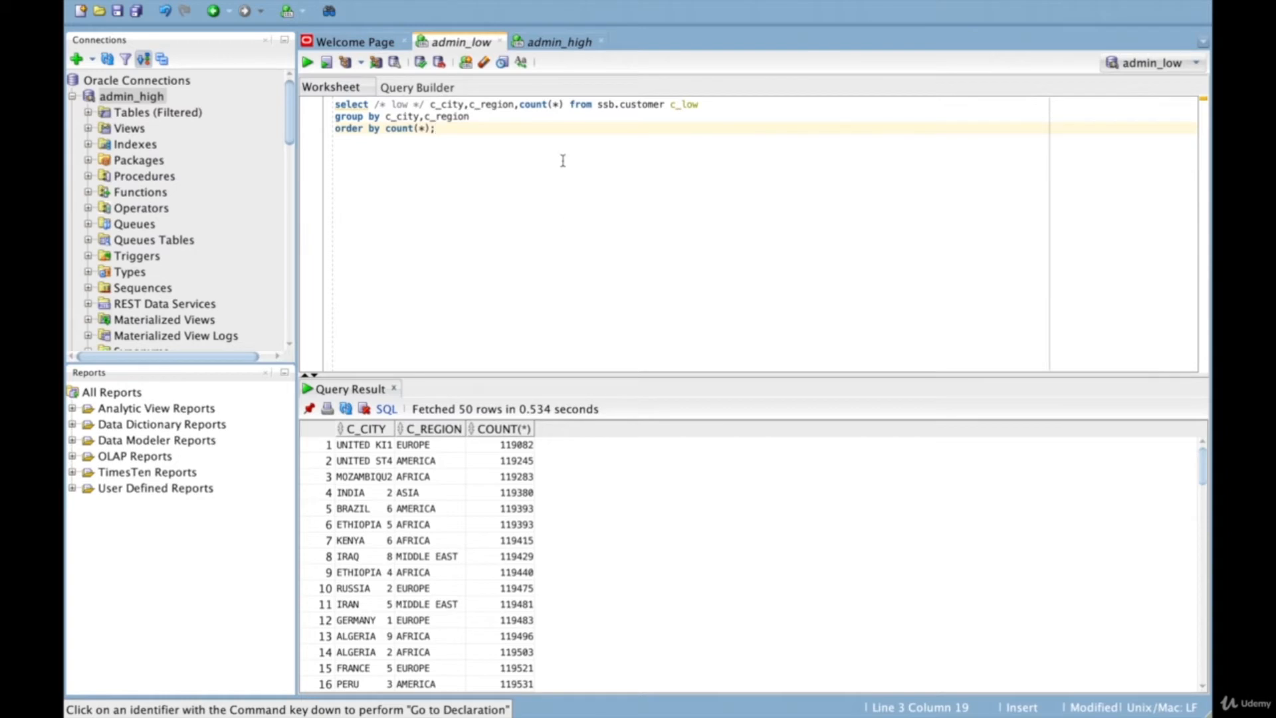
pyautogui.click(556, 44)
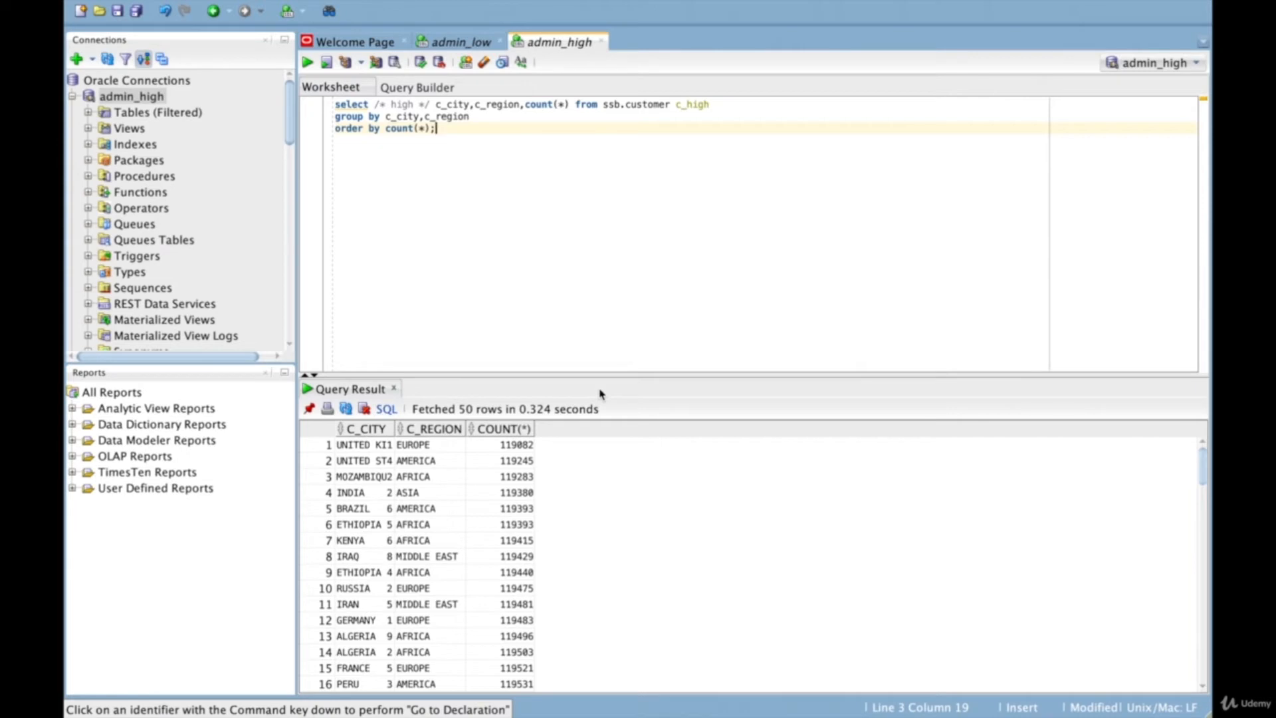
pyautogui.click(72, 98)
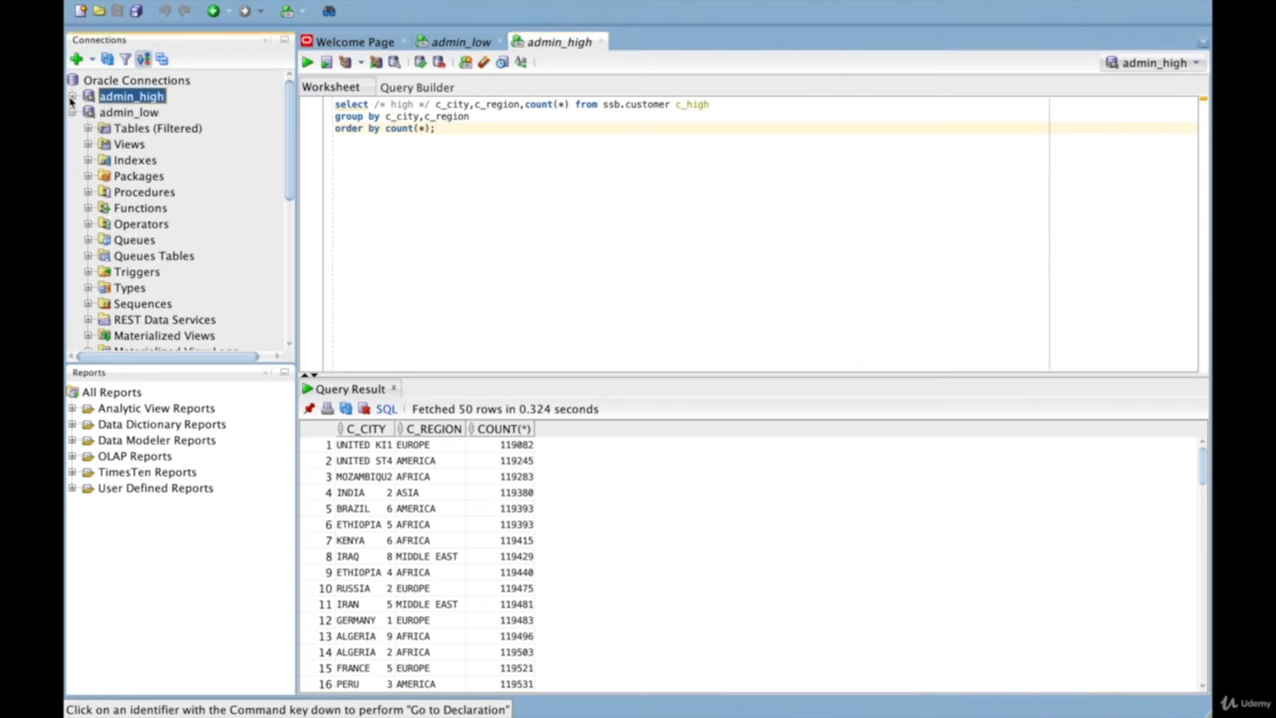
pyautogui.click(133, 129)
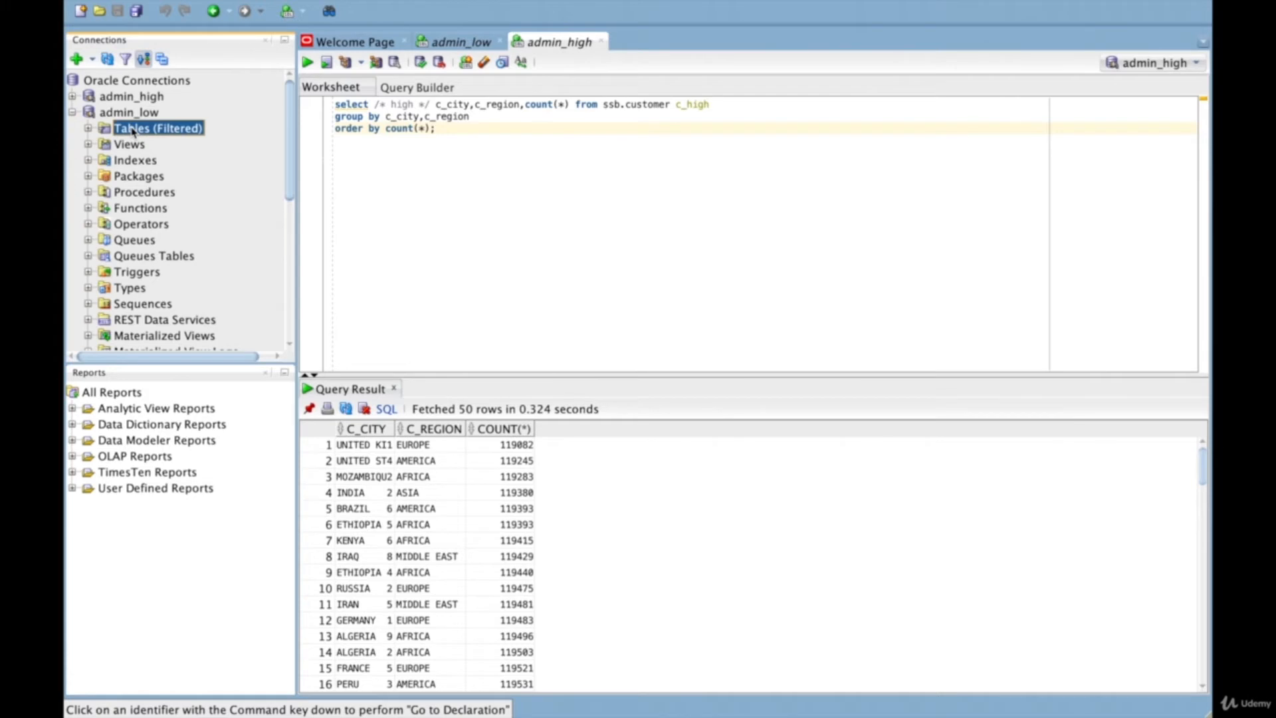
# Start Import Data on admin_low's tables with Desktop/Retriever_Container/Data_Files/channels.csv as source
pyautogui.rightClick(132, 130)
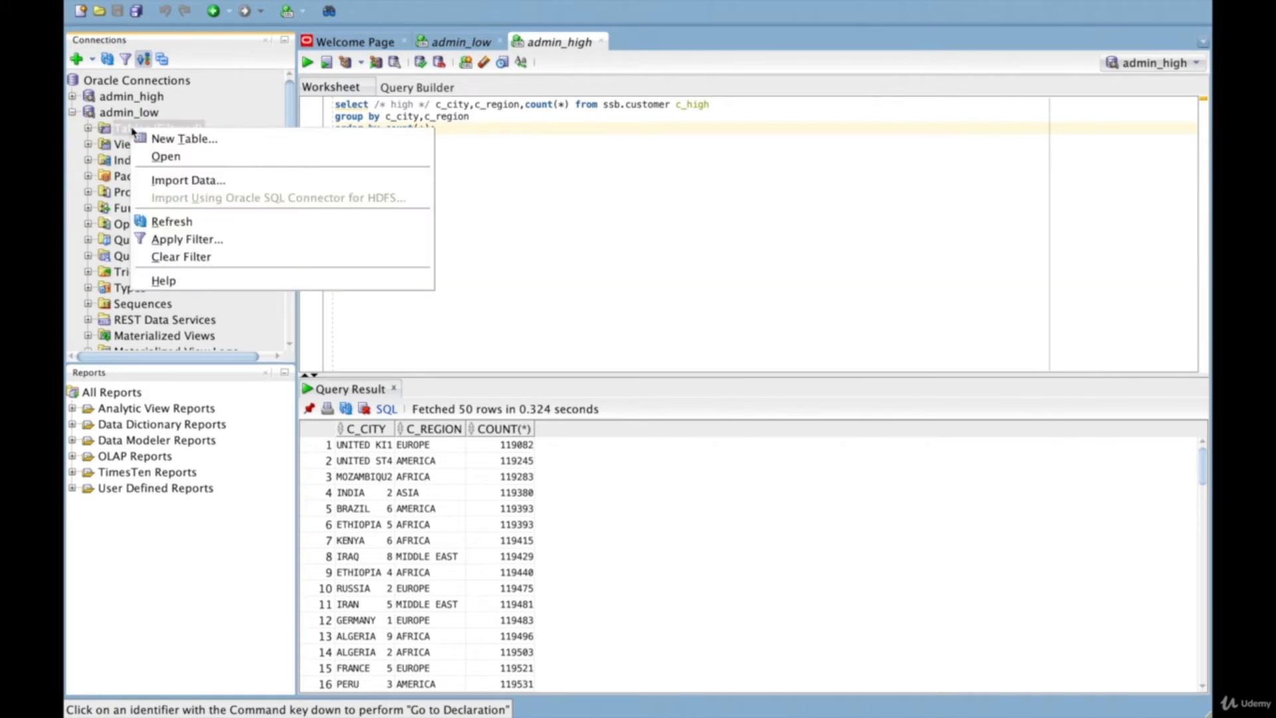
pyautogui.click(197, 183)
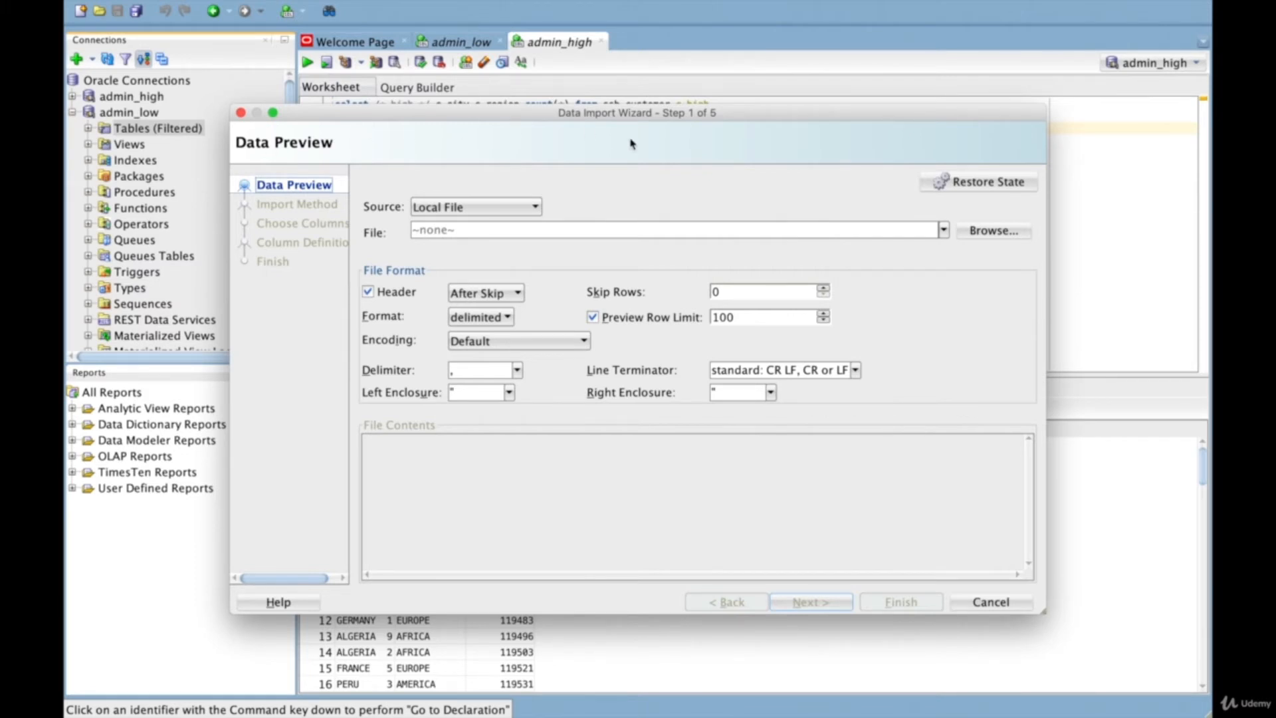
pyautogui.click(1005, 238)
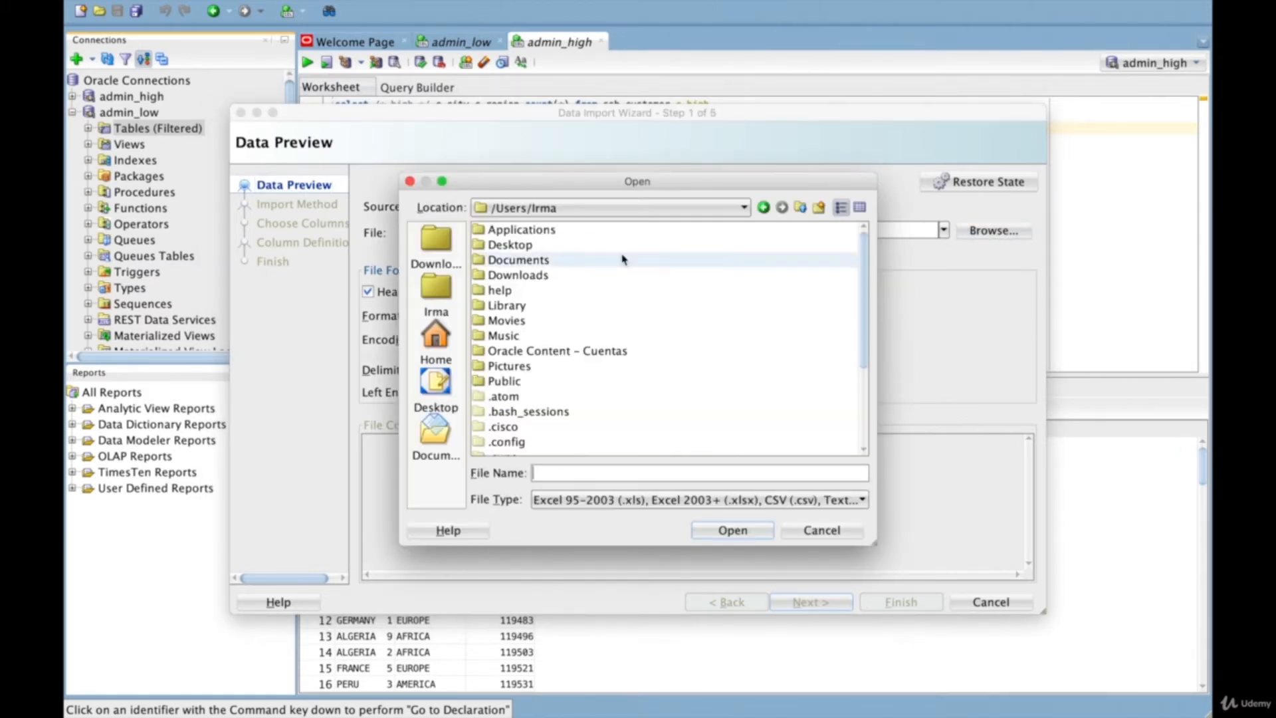
pyautogui.doubleClick(522, 245)
pyautogui.doubleClick(532, 260)
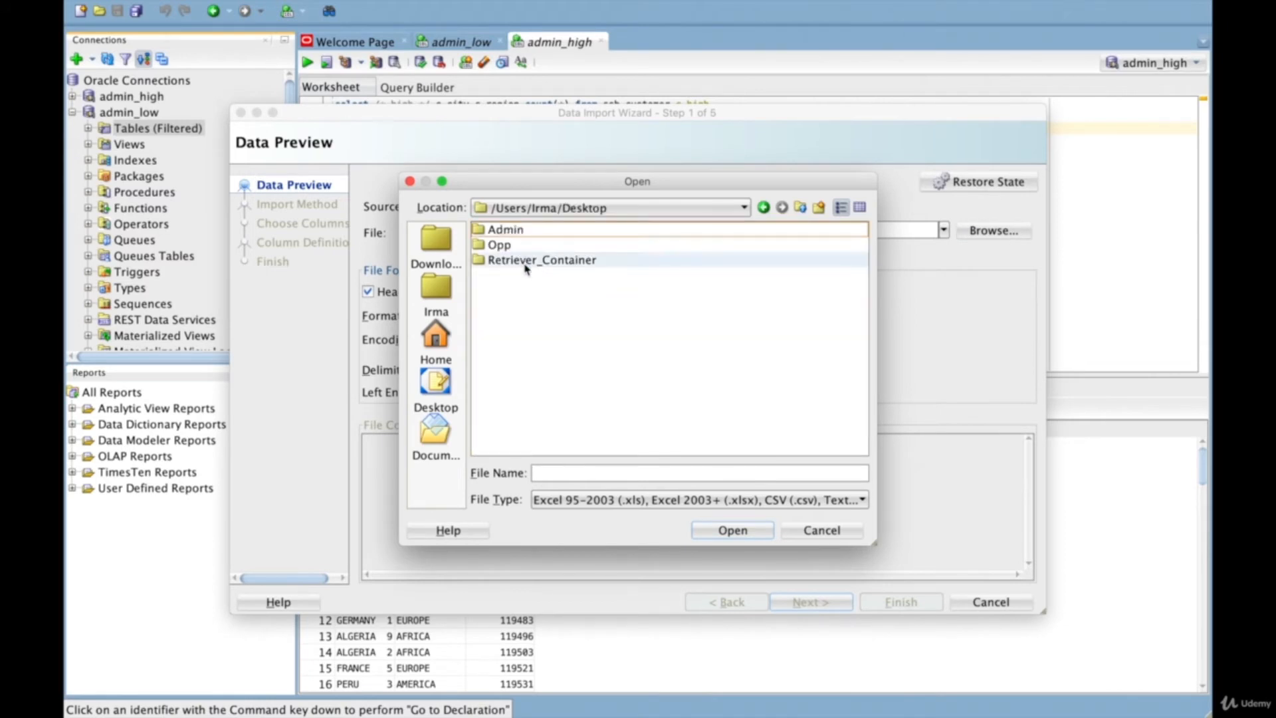
pyautogui.click(506, 230)
pyautogui.doubleClick(506, 230)
pyautogui.click(507, 230)
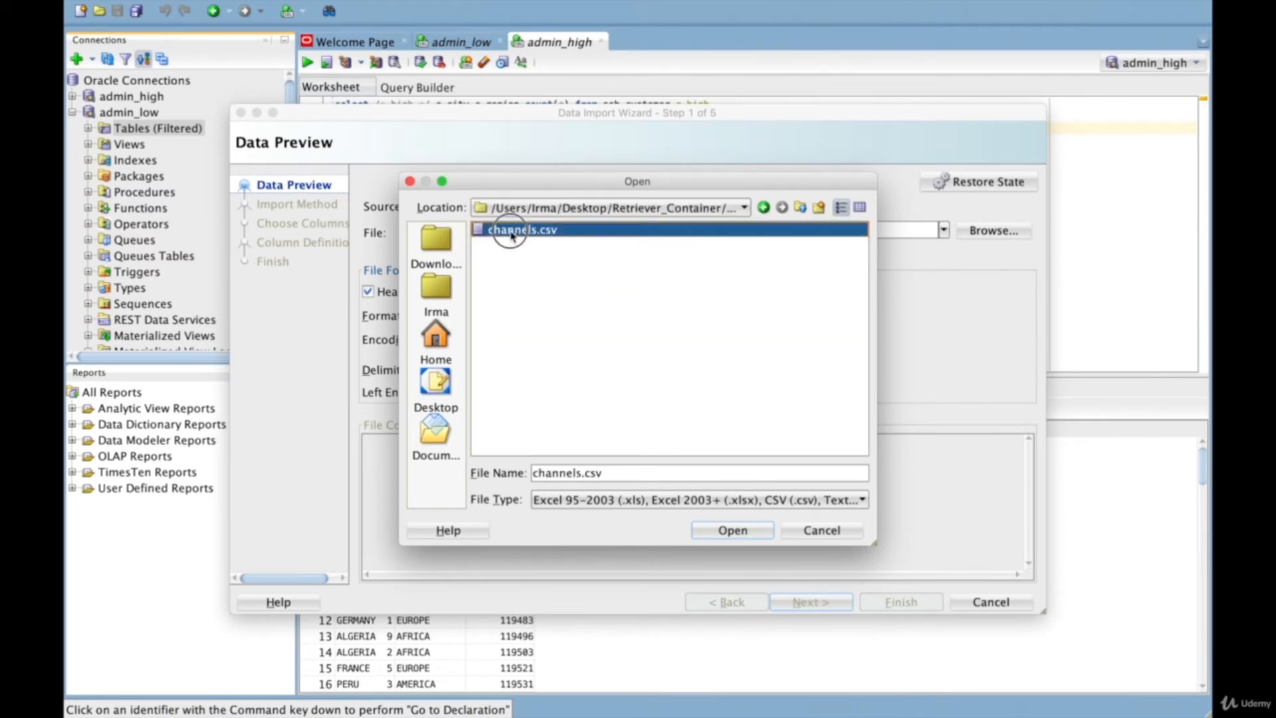
pyautogui.click(732, 530)
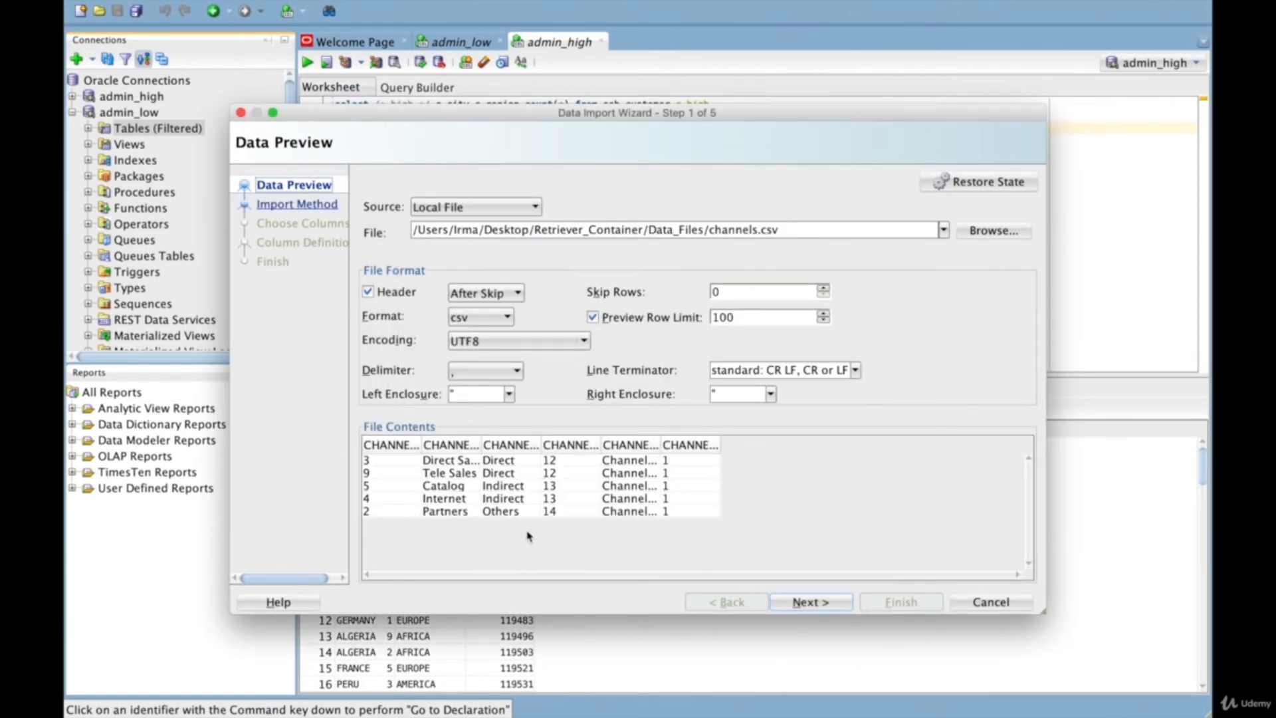
# Import with the Insert method into a new table SALES_CHANNELS, keeping all six CHANNEL columns
pyautogui.click(832, 607)
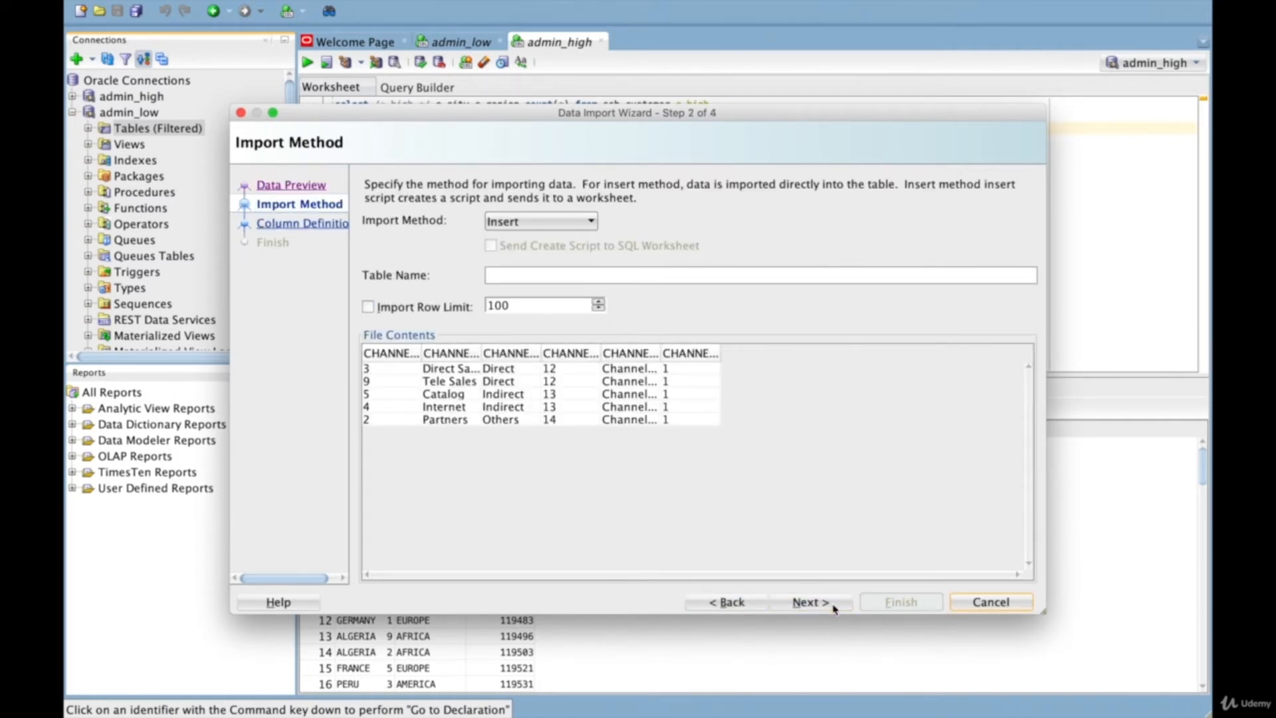
pyautogui.click(519, 277)
pyautogui.write('SALES_CHANNELS')
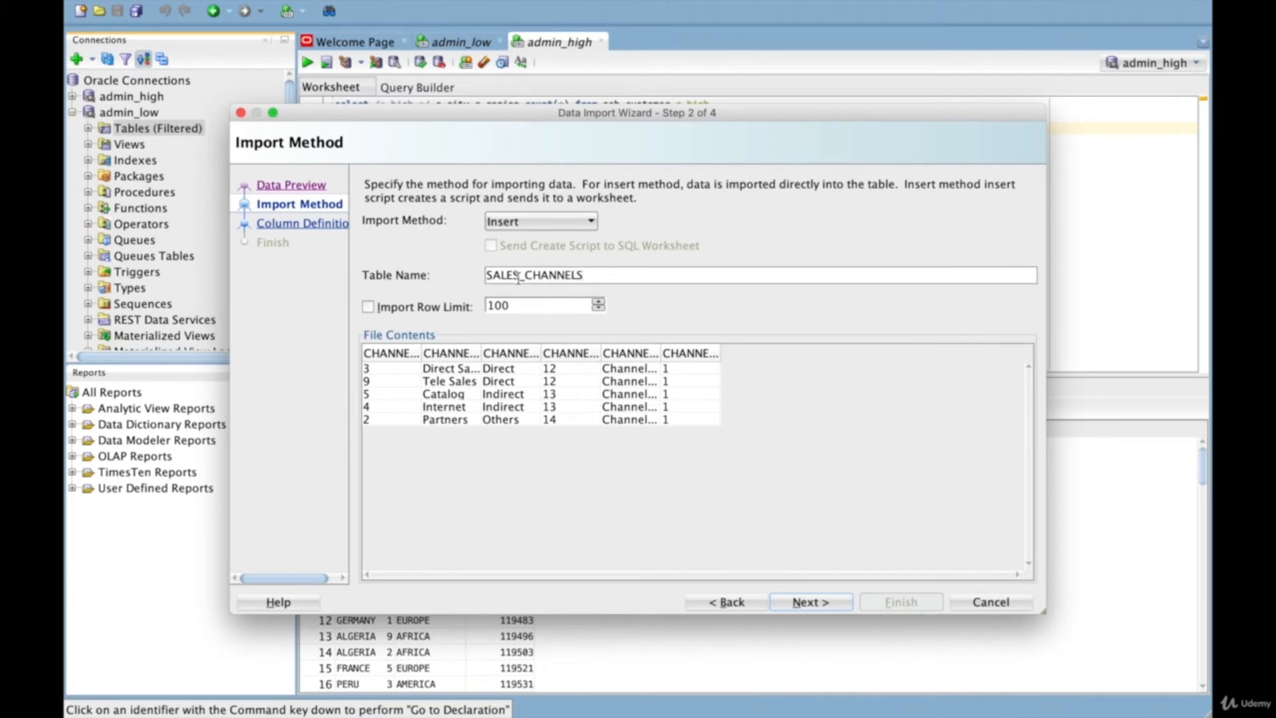
pyautogui.click(804, 603)
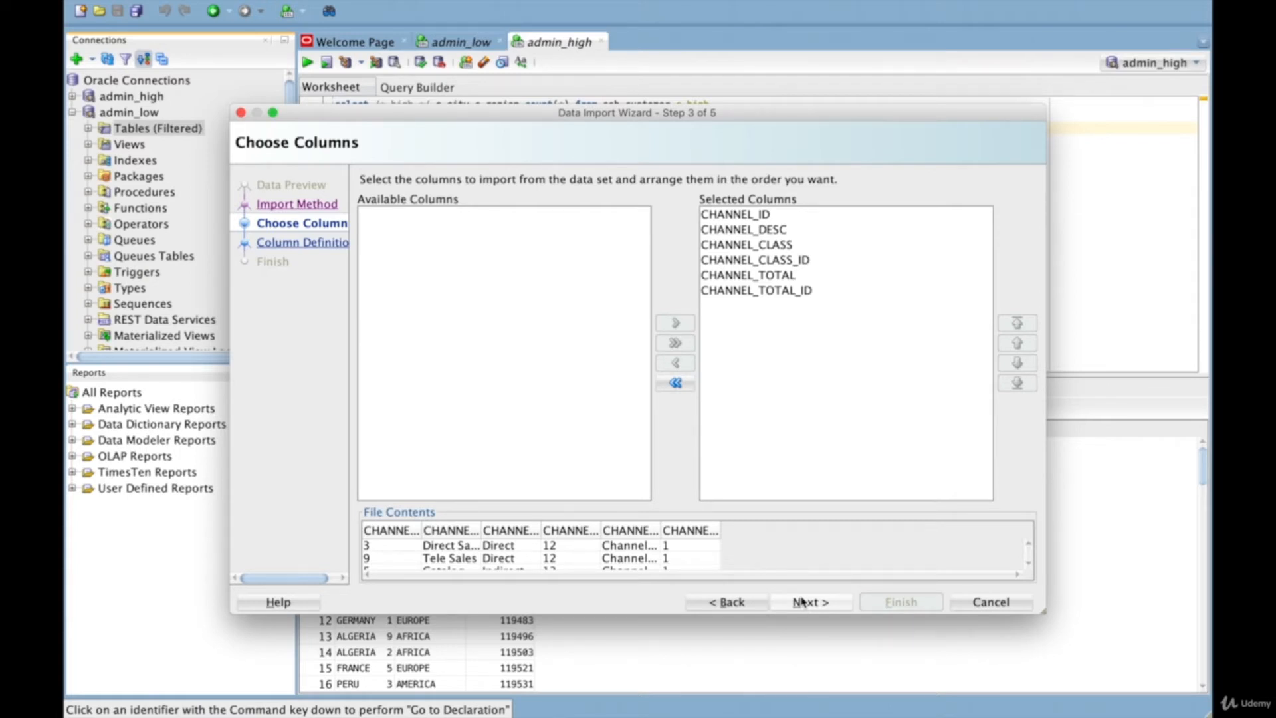
pyautogui.click(804, 602)
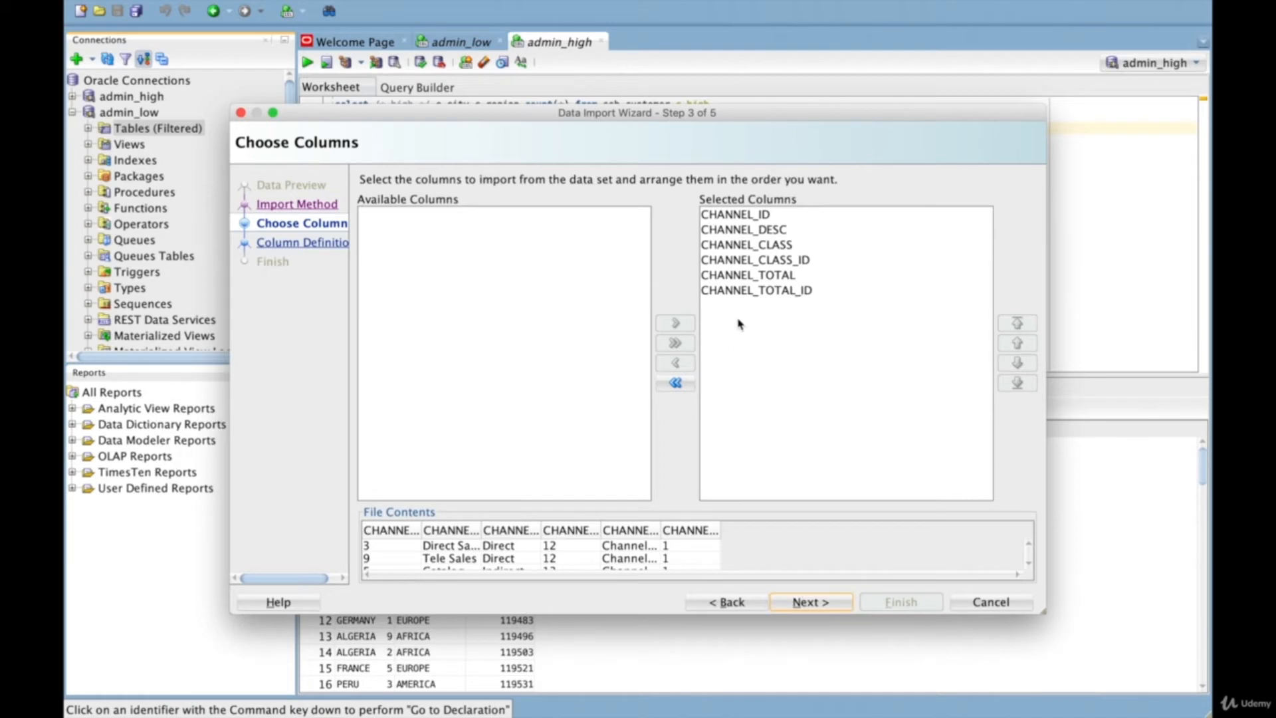
pyautogui.click(813, 601)
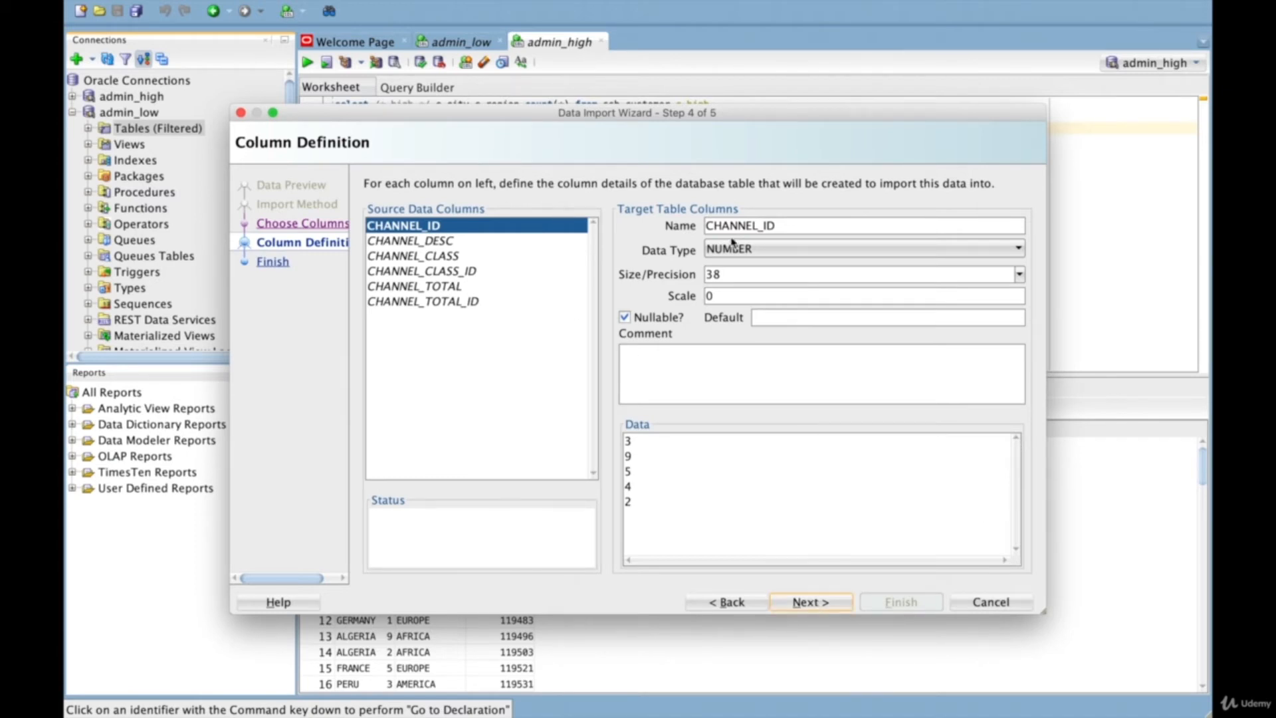
# Keep CHANNEL_ID as NUMBER(38), confirm CHANNEL_CLASS and CHANNEL_TOTAL are VARCHAR2(26), and go to the summary
pyautogui.click(831, 250)
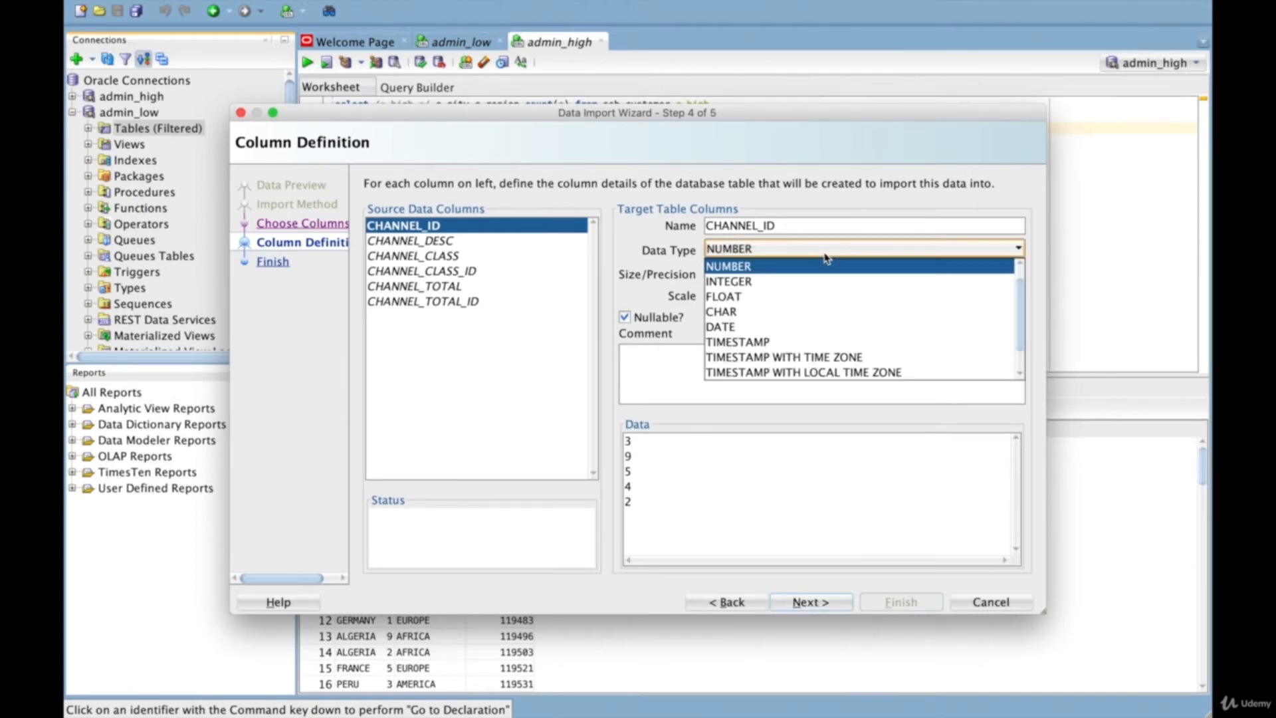
pyautogui.click(826, 257)
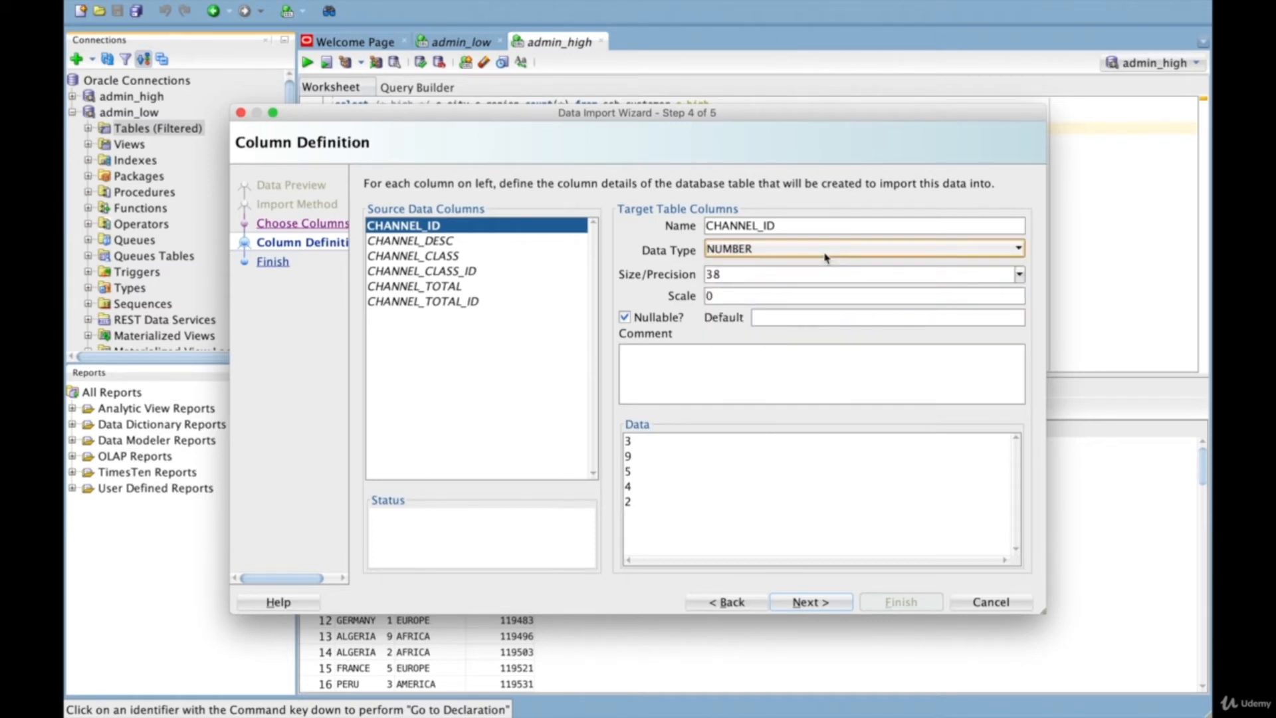
pyautogui.click(455, 257)
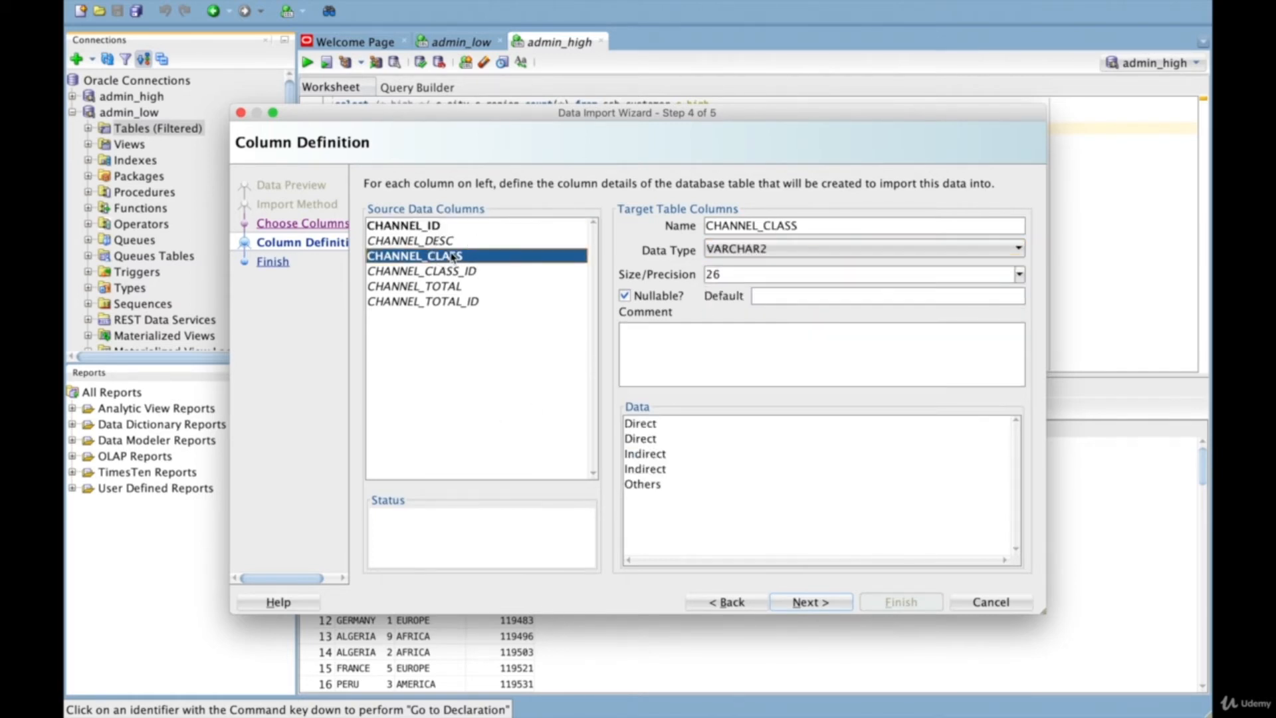
pyautogui.click(455, 285)
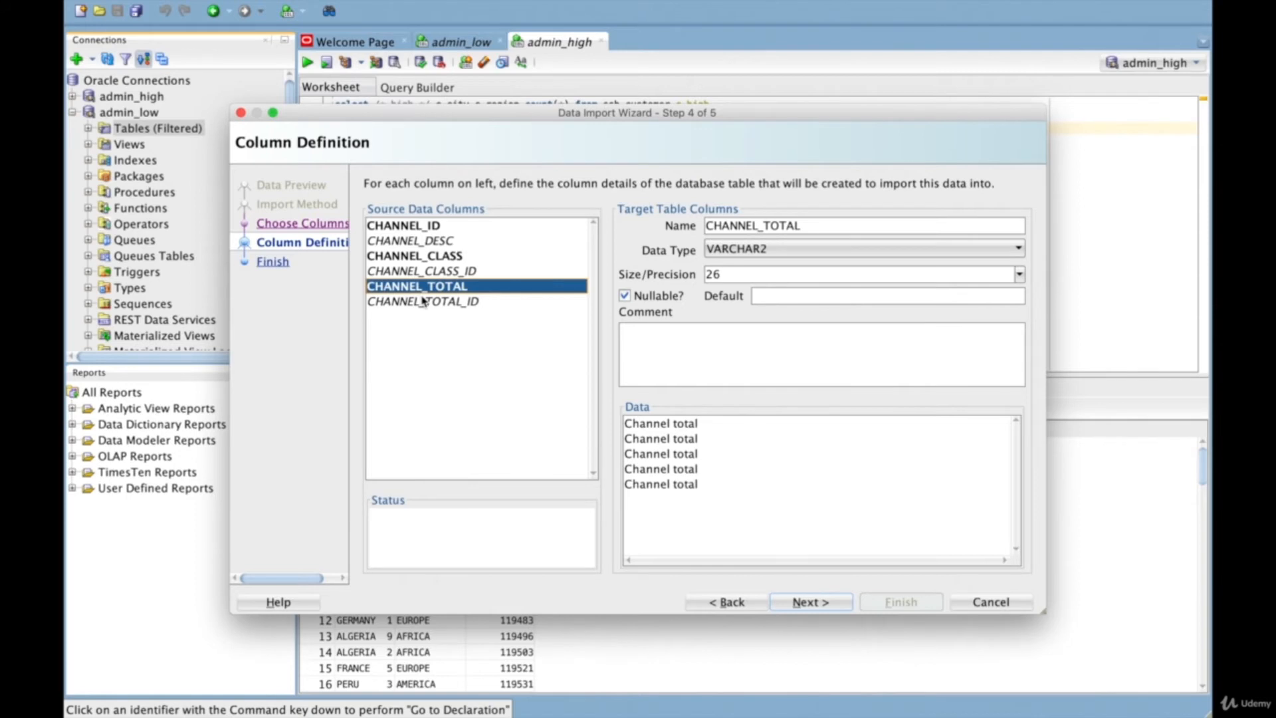
pyautogui.click(841, 602)
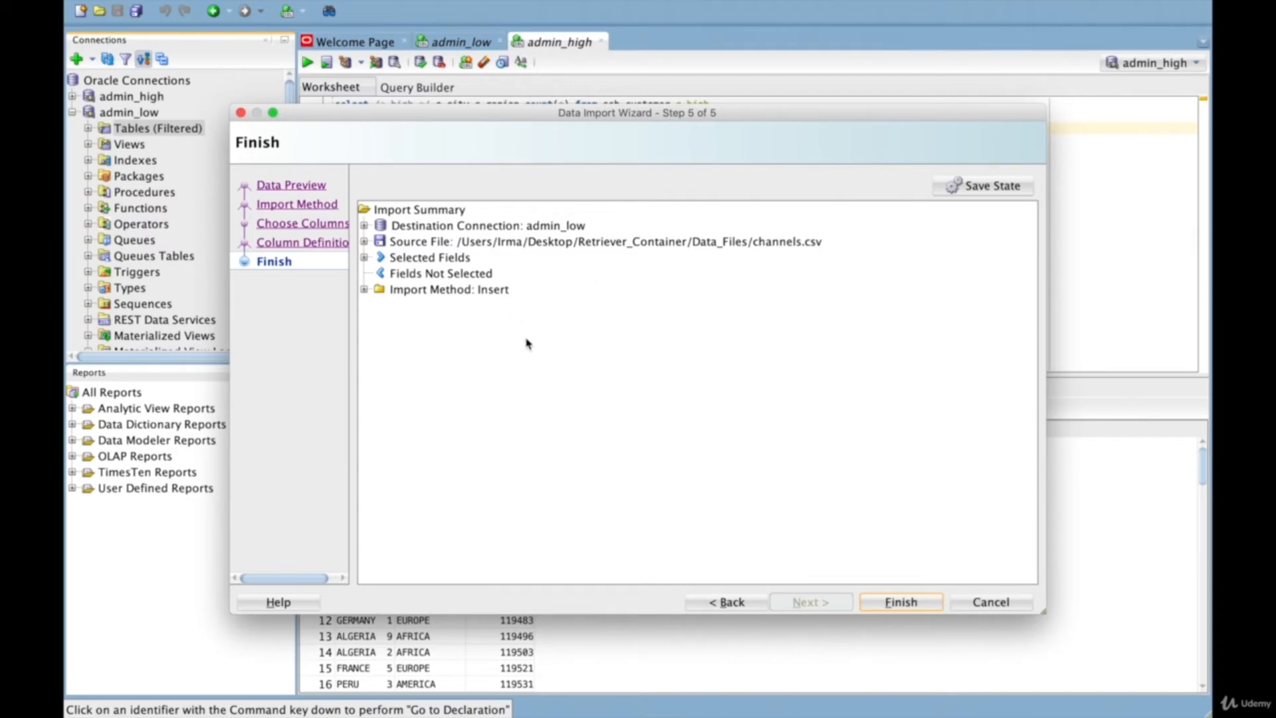
# Finish importing channels.csv into SALES_CHANNELS and acknowledge the success message
pyautogui.click(907, 602)
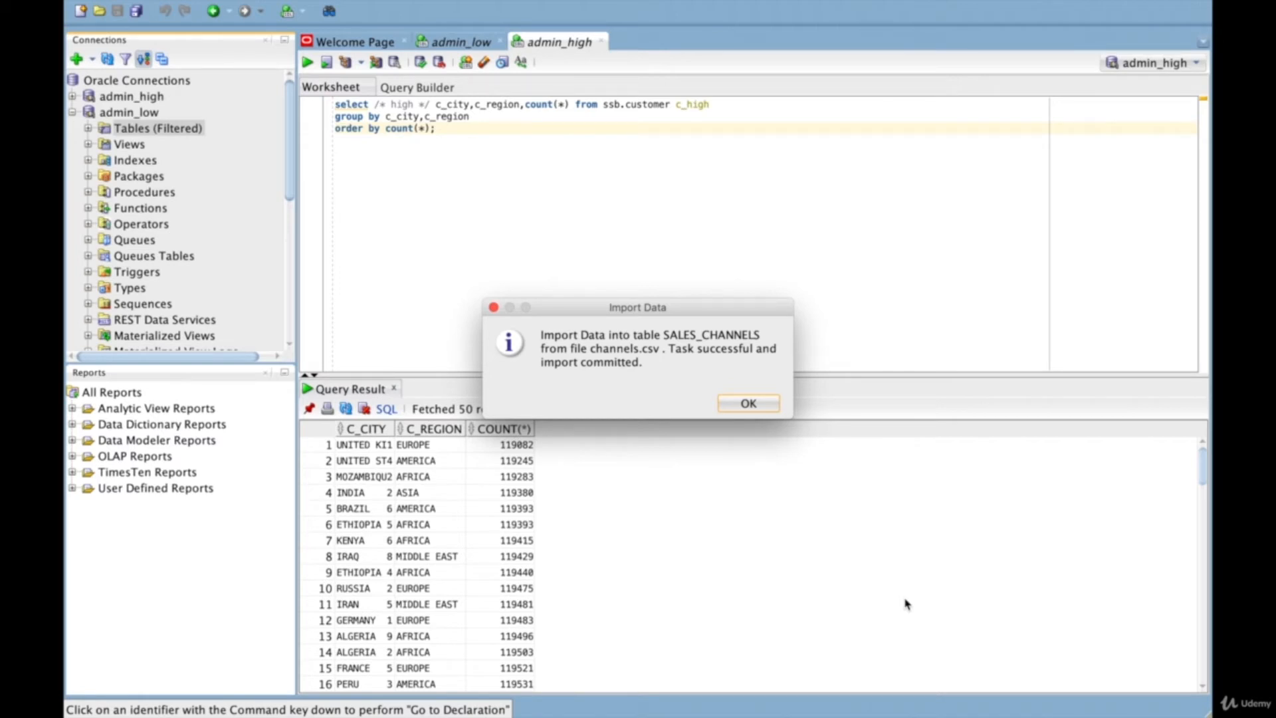
pyautogui.click(769, 408)
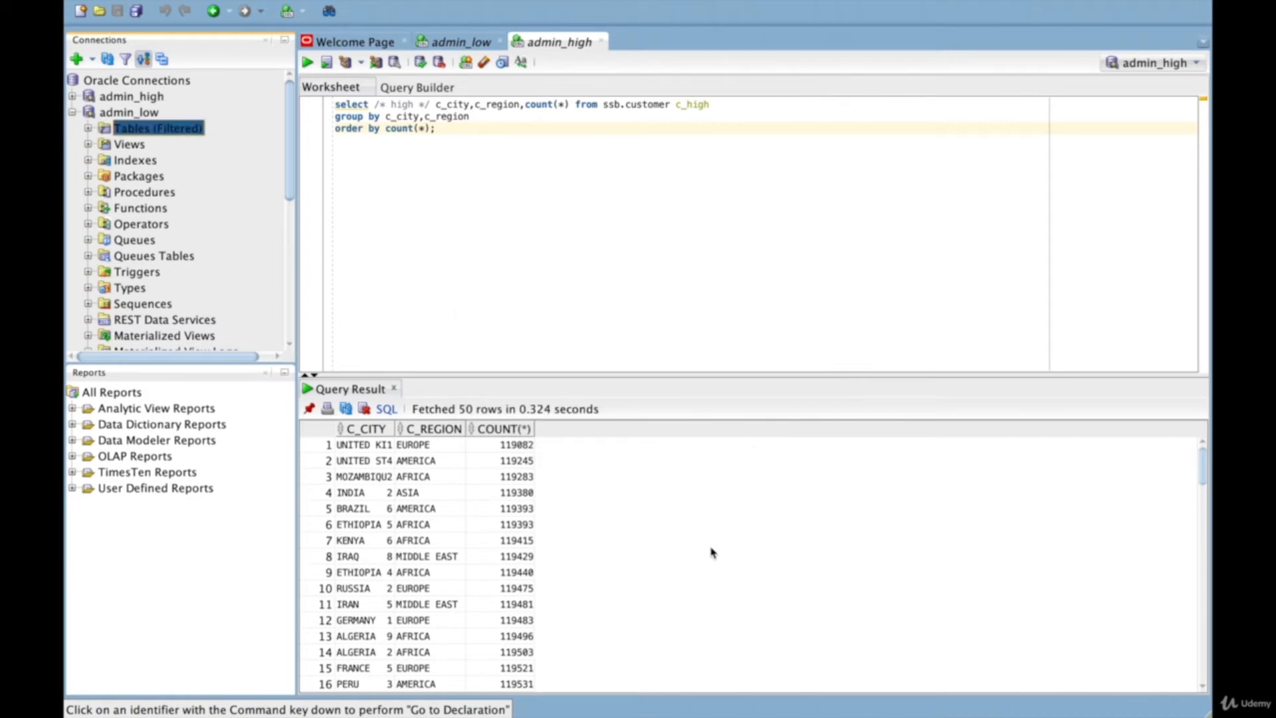
# Replace the old worksheet query with select * from sales_channels and run it to show 5 rows
pyautogui.click(467, 132)
pyautogui.moveTo(468, 131); pyautogui.dragTo(377, 99)
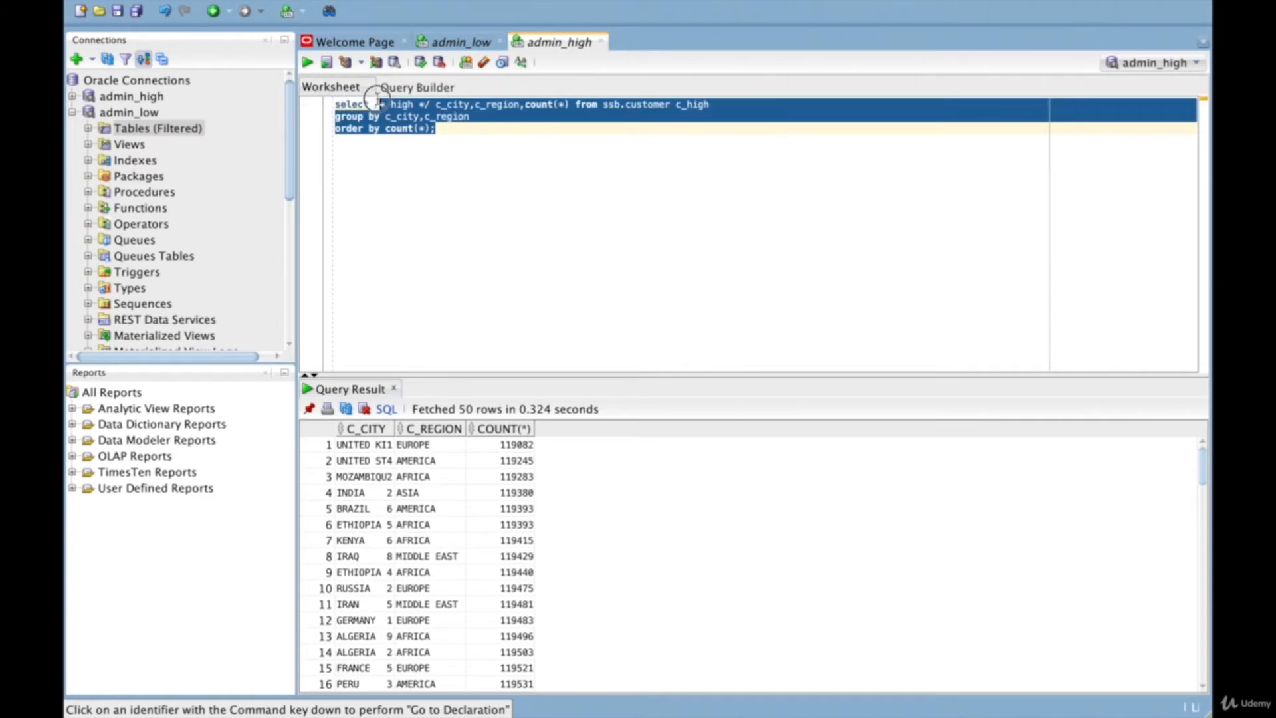
pyautogui.press('BackSpace')
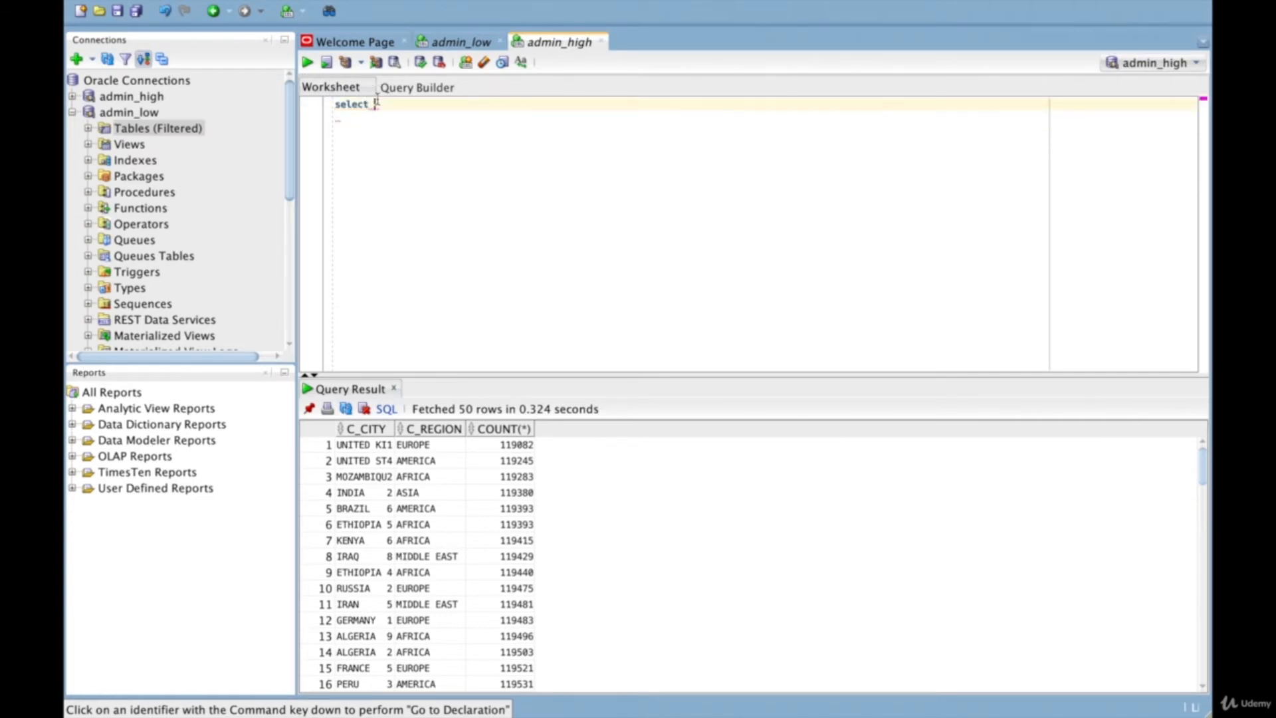
pyautogui.write('* FROM')
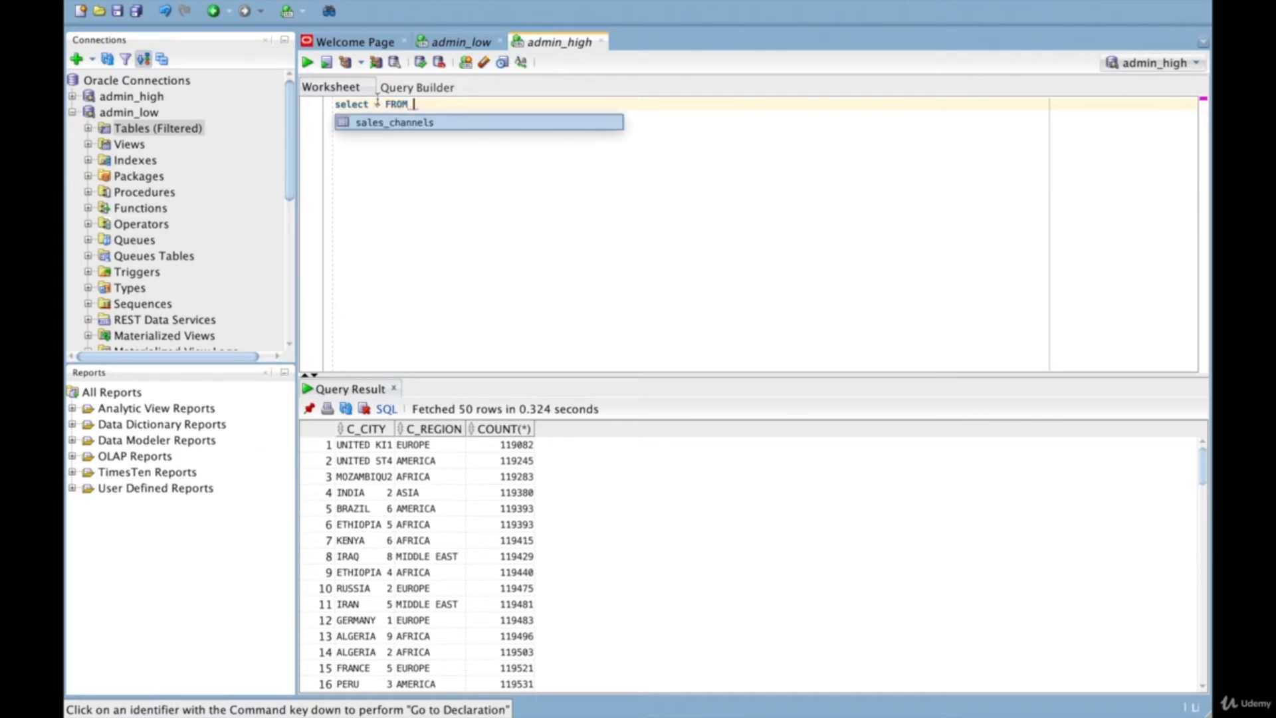
pyautogui.press('Return')
pyautogui.press('BackSpace')
pyautogui.press('BackSpace')
pyautogui.press('BackSpace')
pyautogui.press('BackSpace')
pyautogui.press('BackSpace')
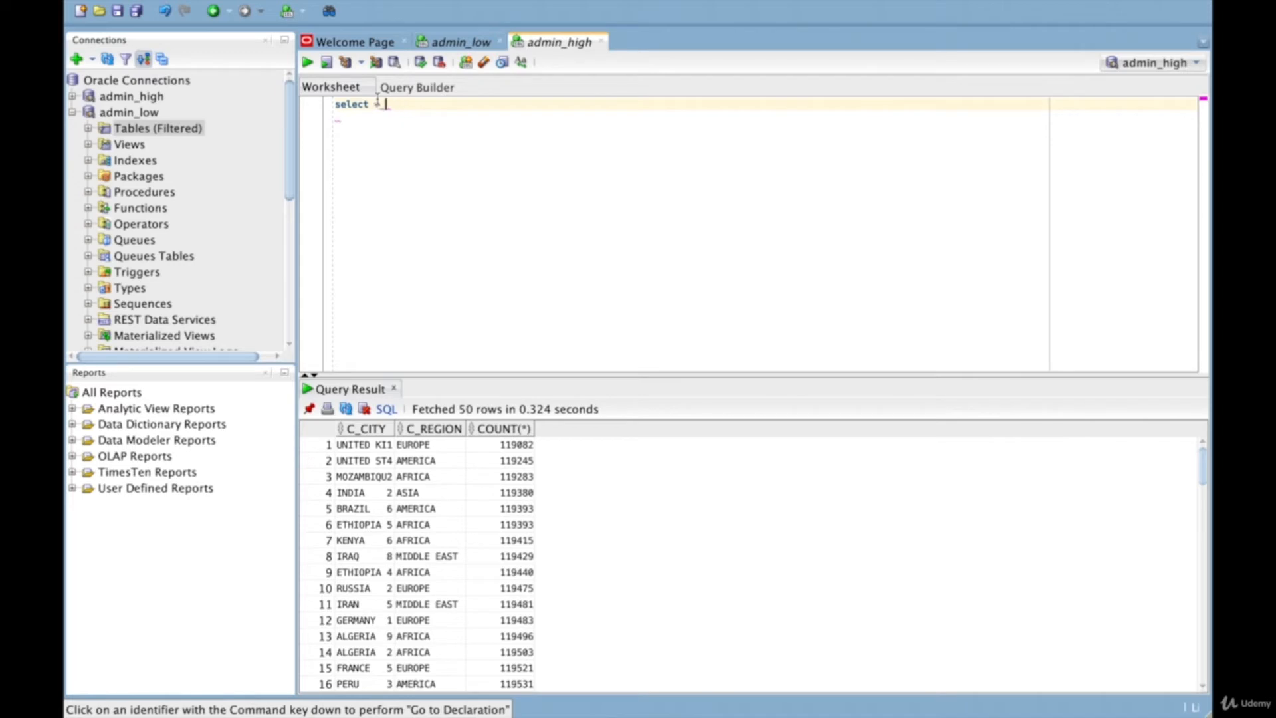
pyautogui.write('from')
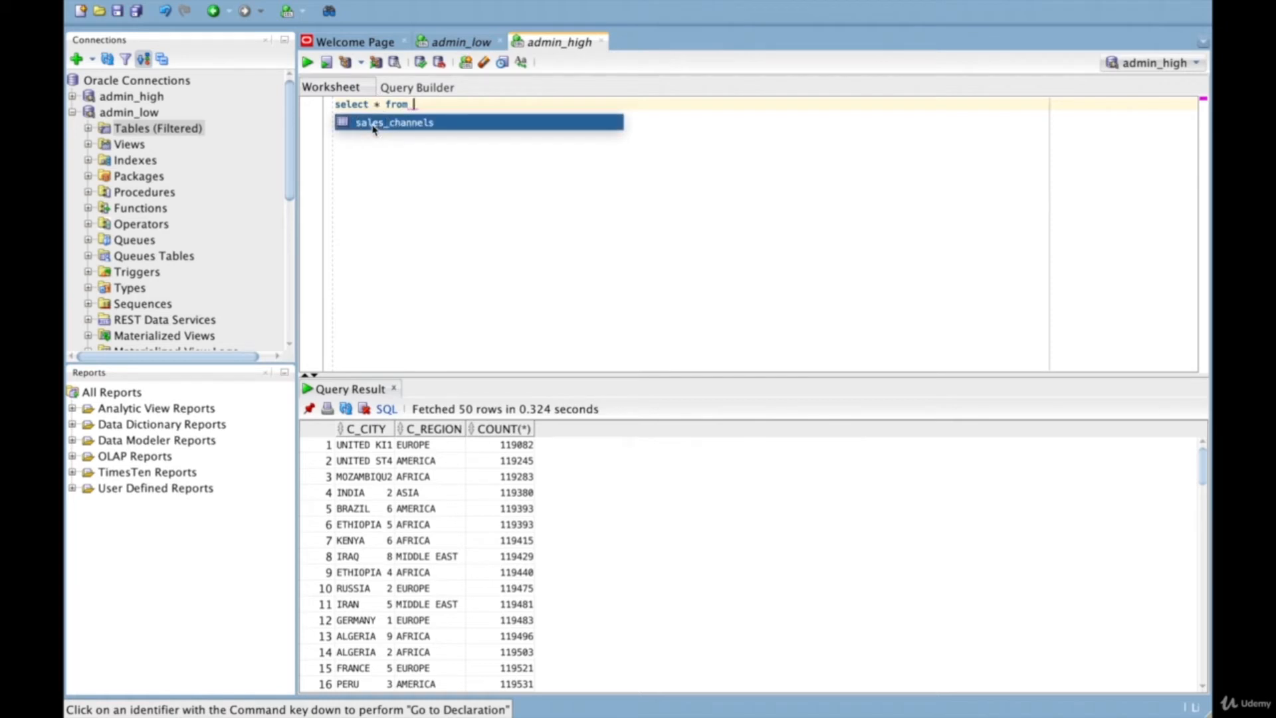
pyautogui.doubleClick(373, 124)
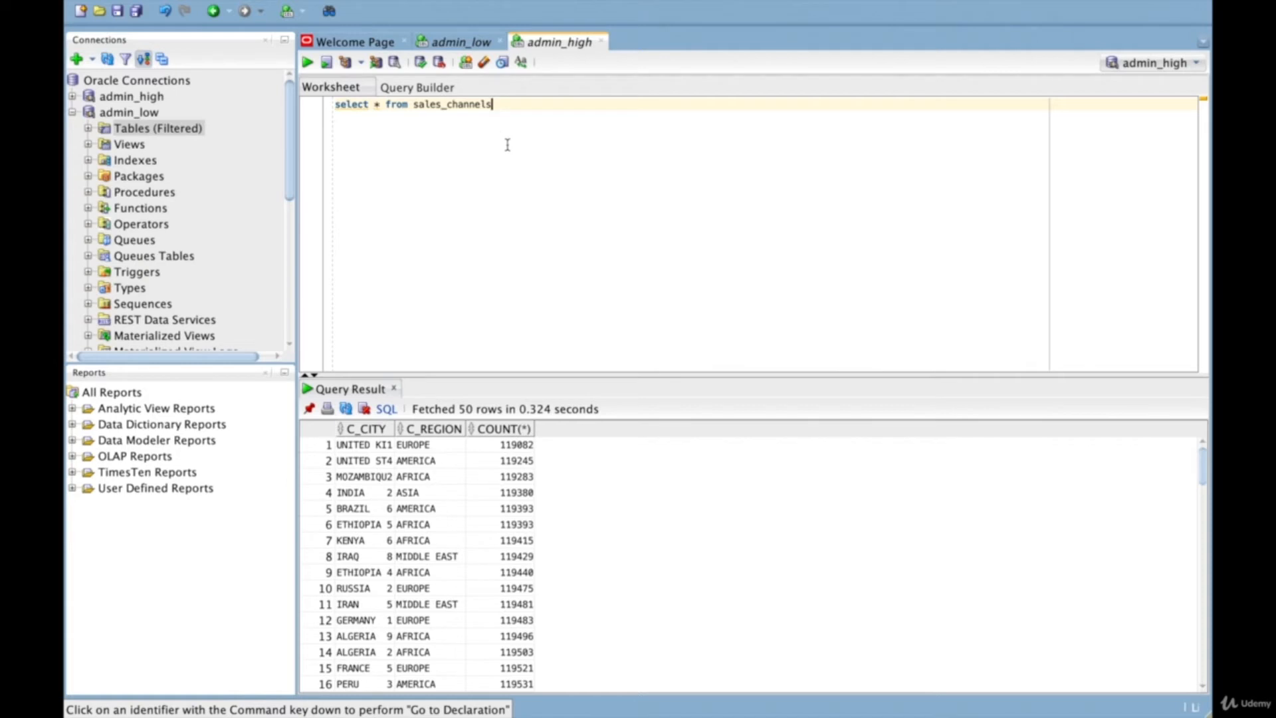
pyautogui.click(308, 62)
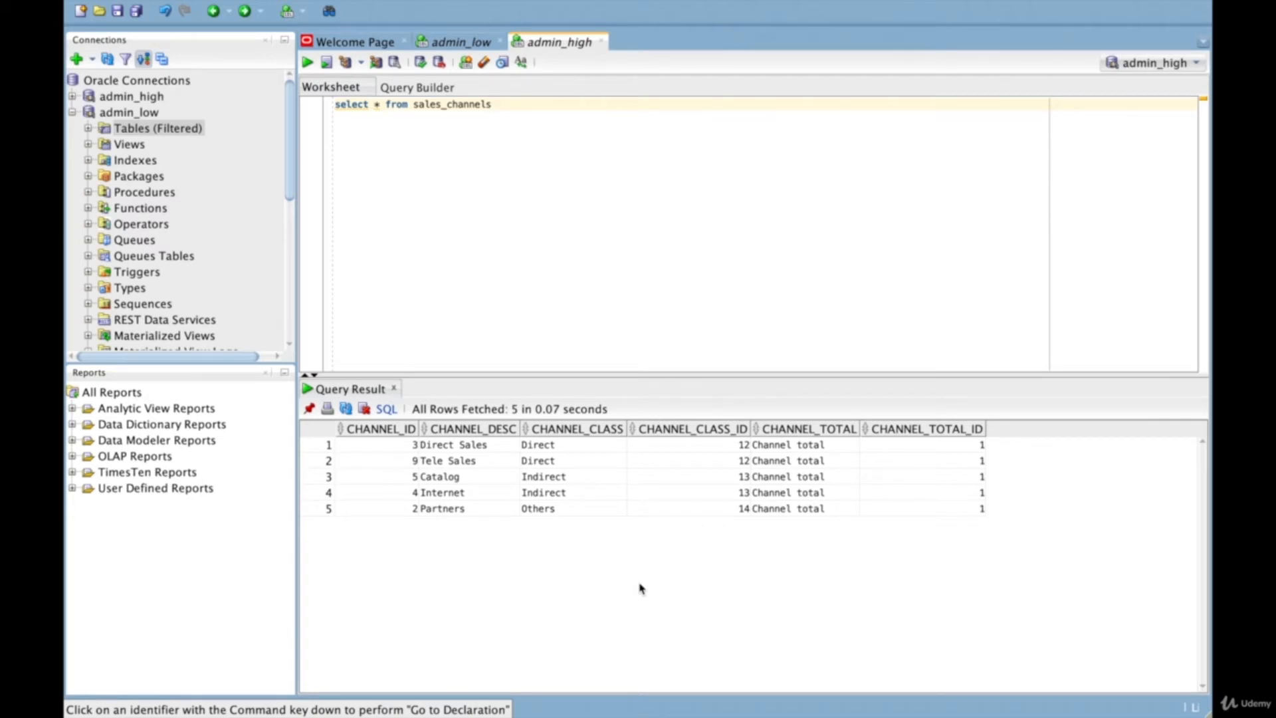
pyautogui.moveTo(1108, 2)
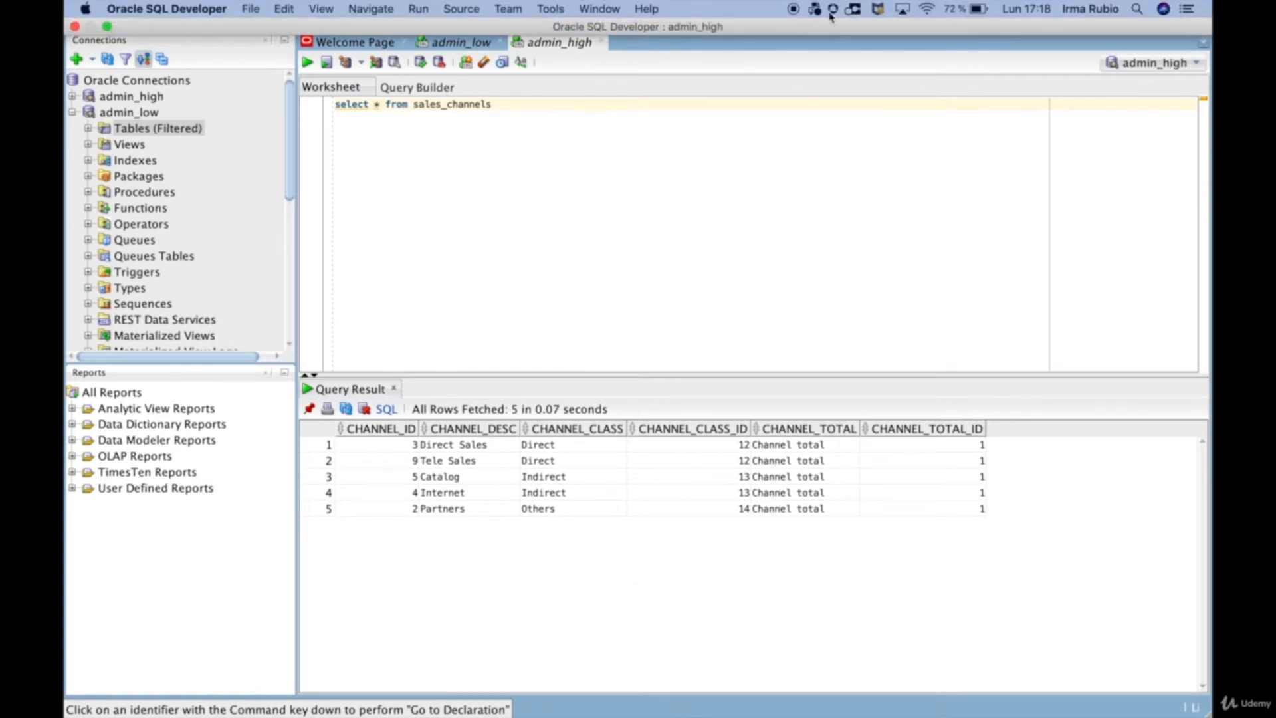
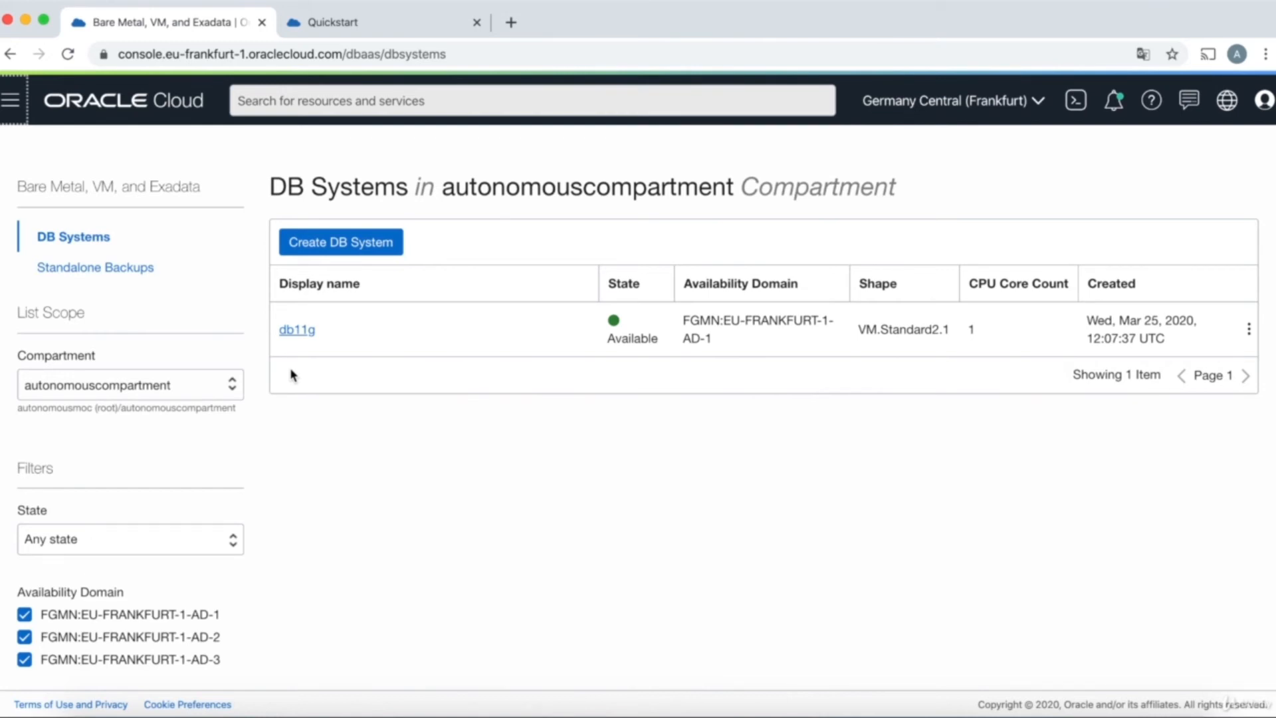
# Connect to the 11g host as opc in Termius and switch to root, then the oracle user
pyautogui.click(910, 711)
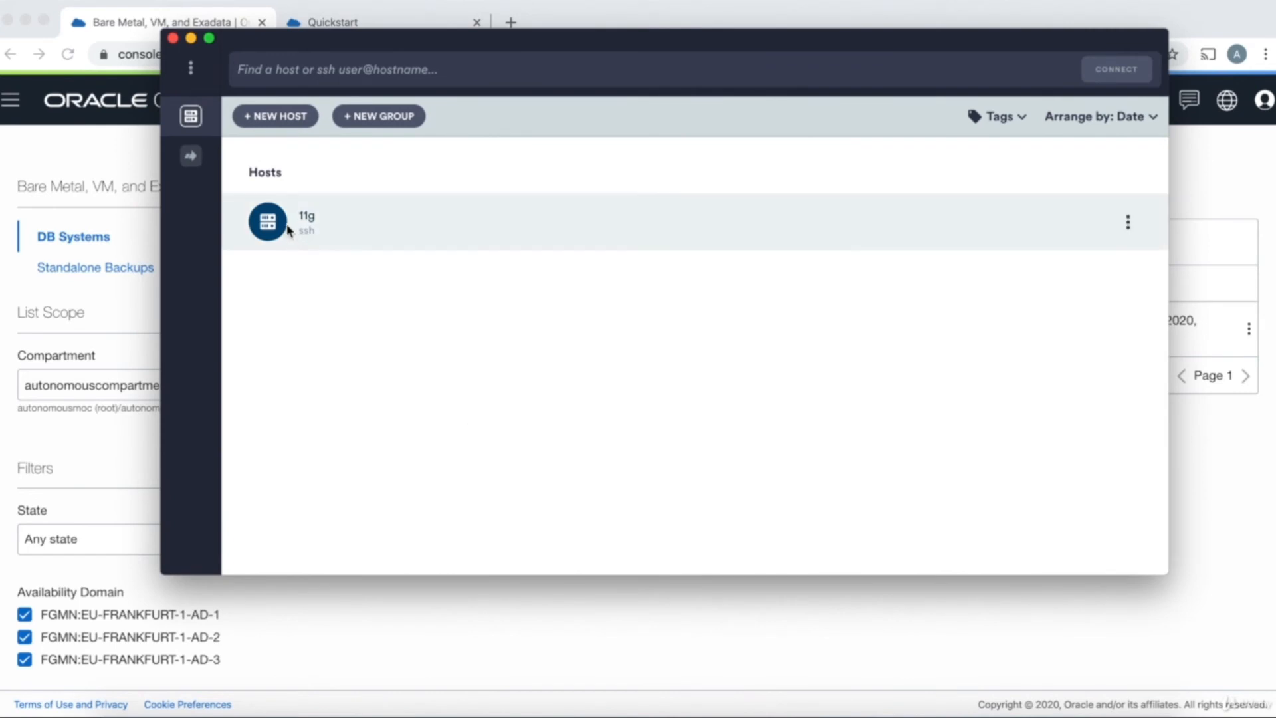
pyautogui.doubleClick(289, 229)
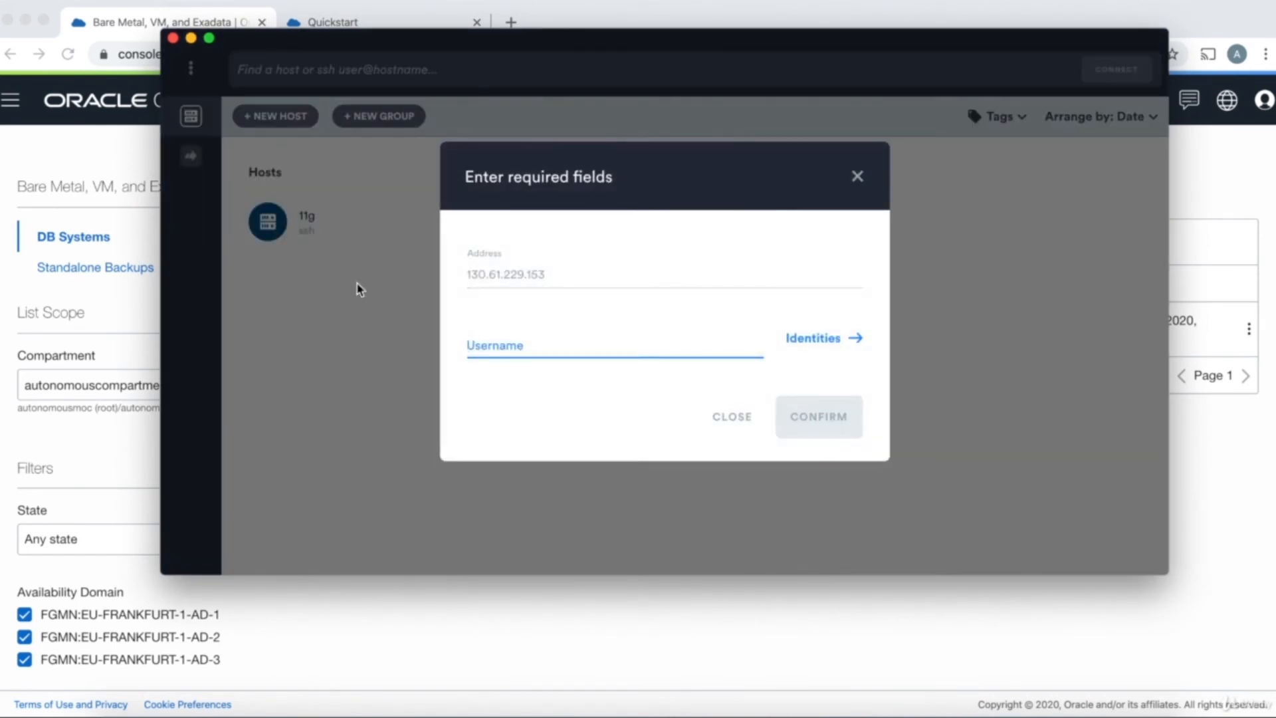
pyautogui.write('opc')
pyautogui.press('Return')
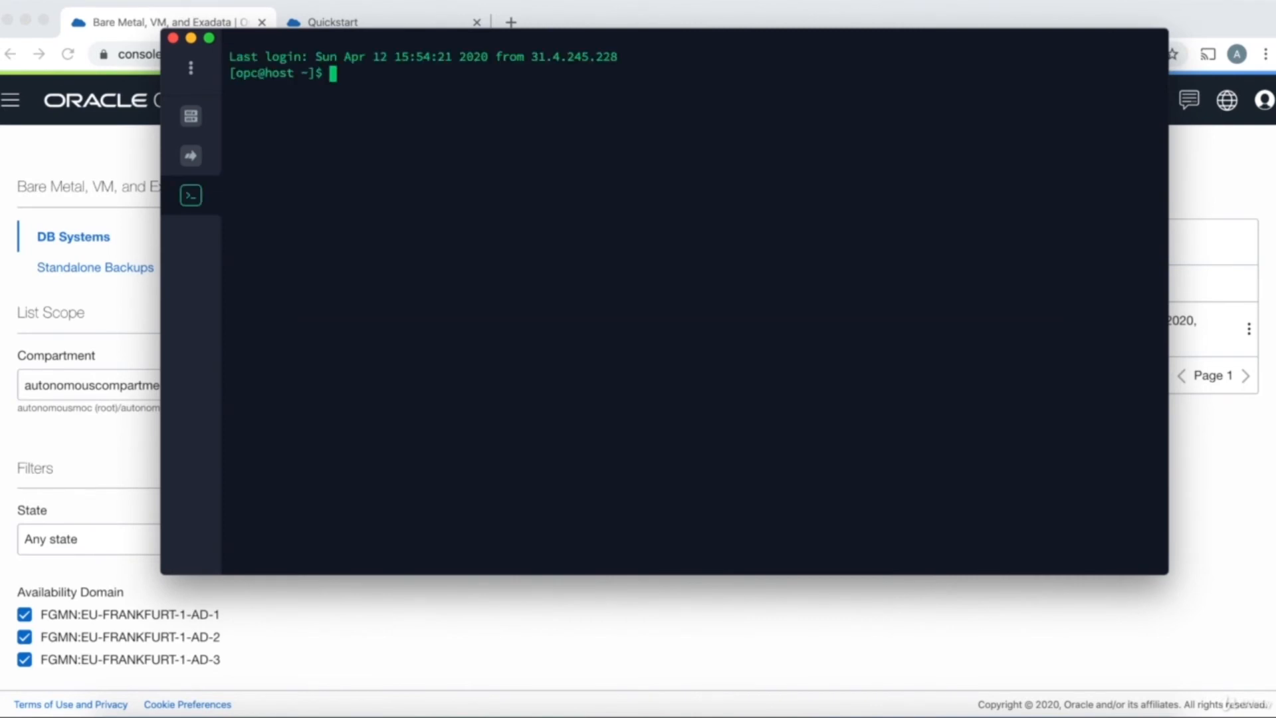
pyautogui.write('sudo su')
pyautogui.press('Return')
pyautogui.write('su - oracle')
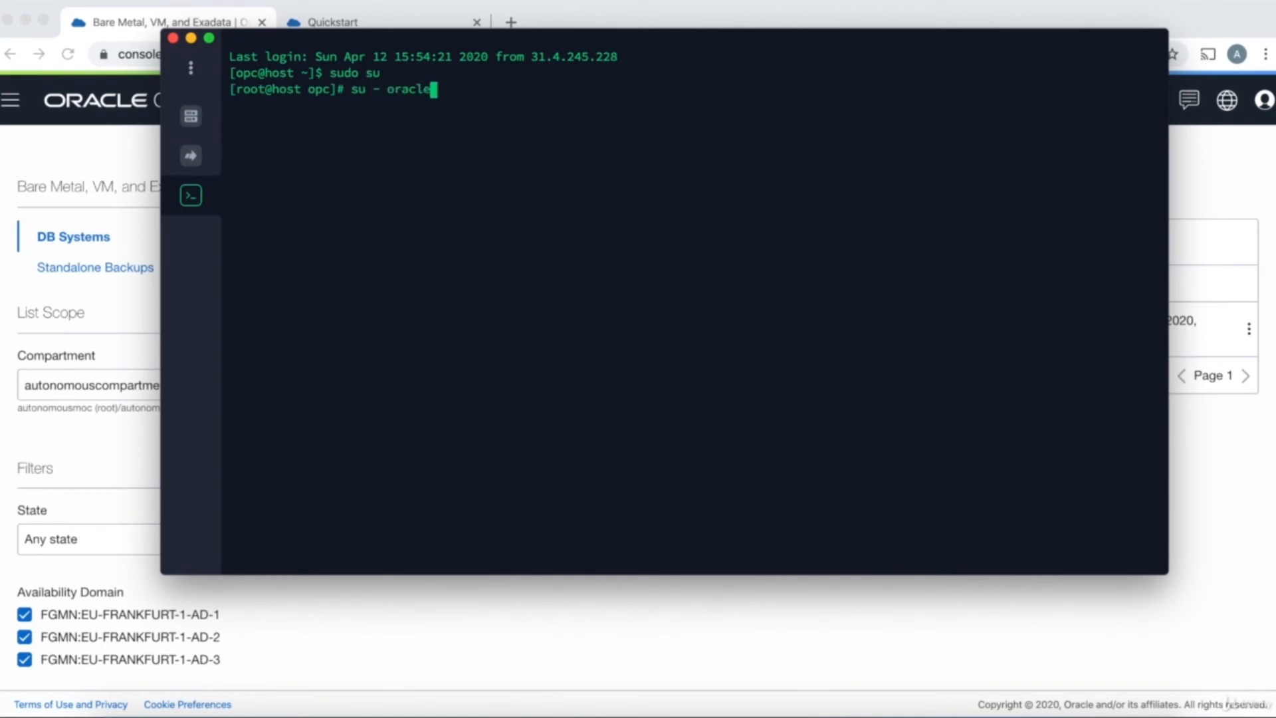
pyautogui.press('Return')
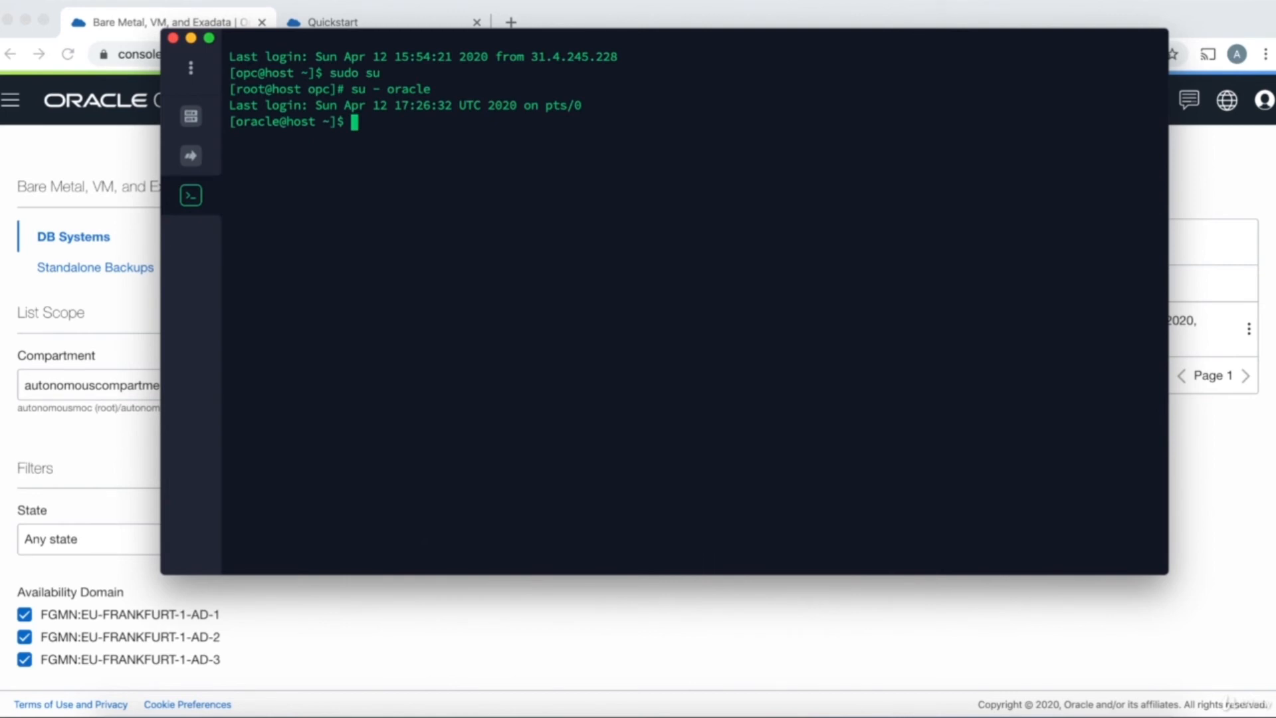
# Move into the empty /u01/app/oracle/directory folder and start SQL*Plus as sysdba
pyautogui.write('cd /u01/app/oracle')
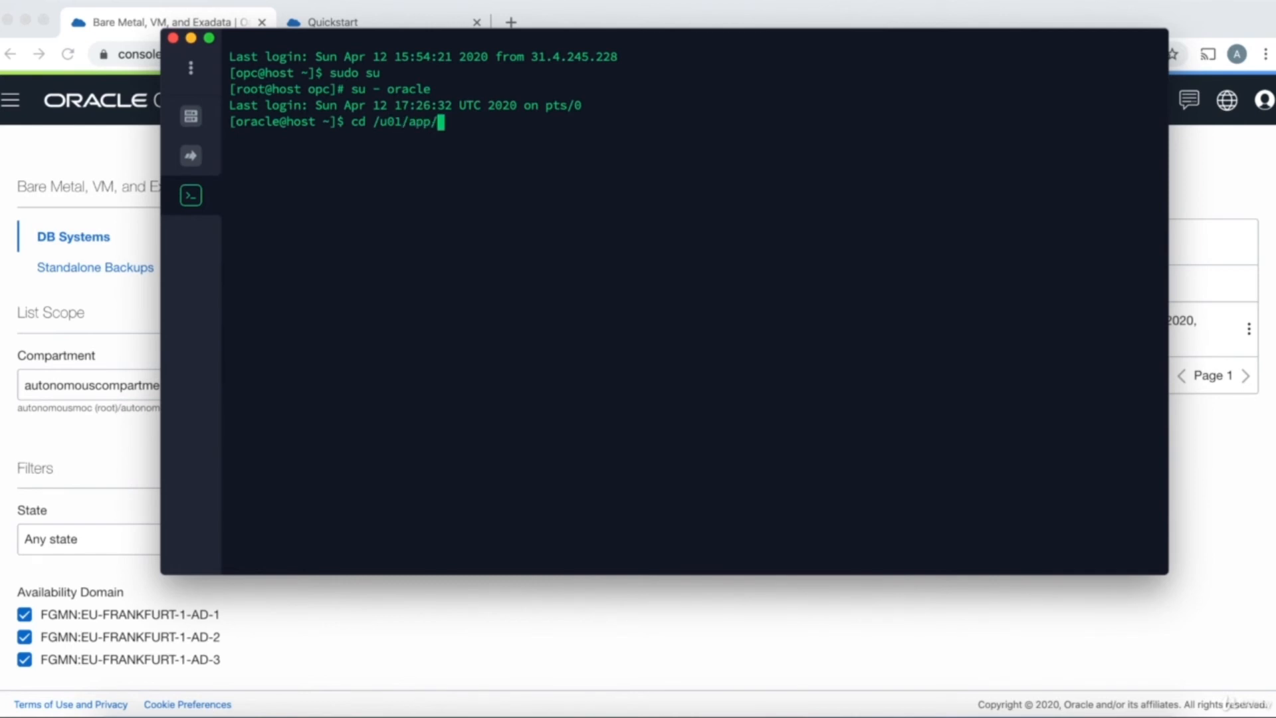
pyautogui.press('BackSpace')
pyautogui.write('/di')
pyautogui.press('Tab')
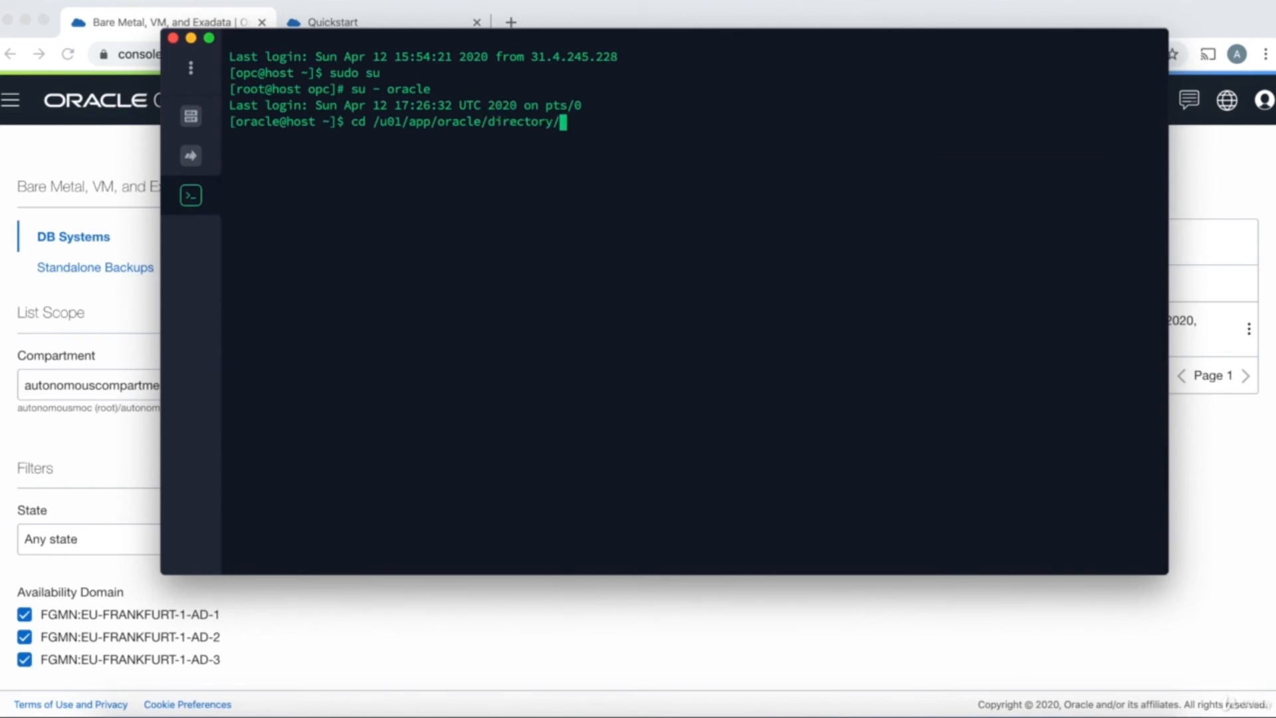
pyautogui.press('Return')
pyautogui.write('ls')
pyautogui.press('Return')
pyautogui.write('pwd')
pyautogui.press('Return')
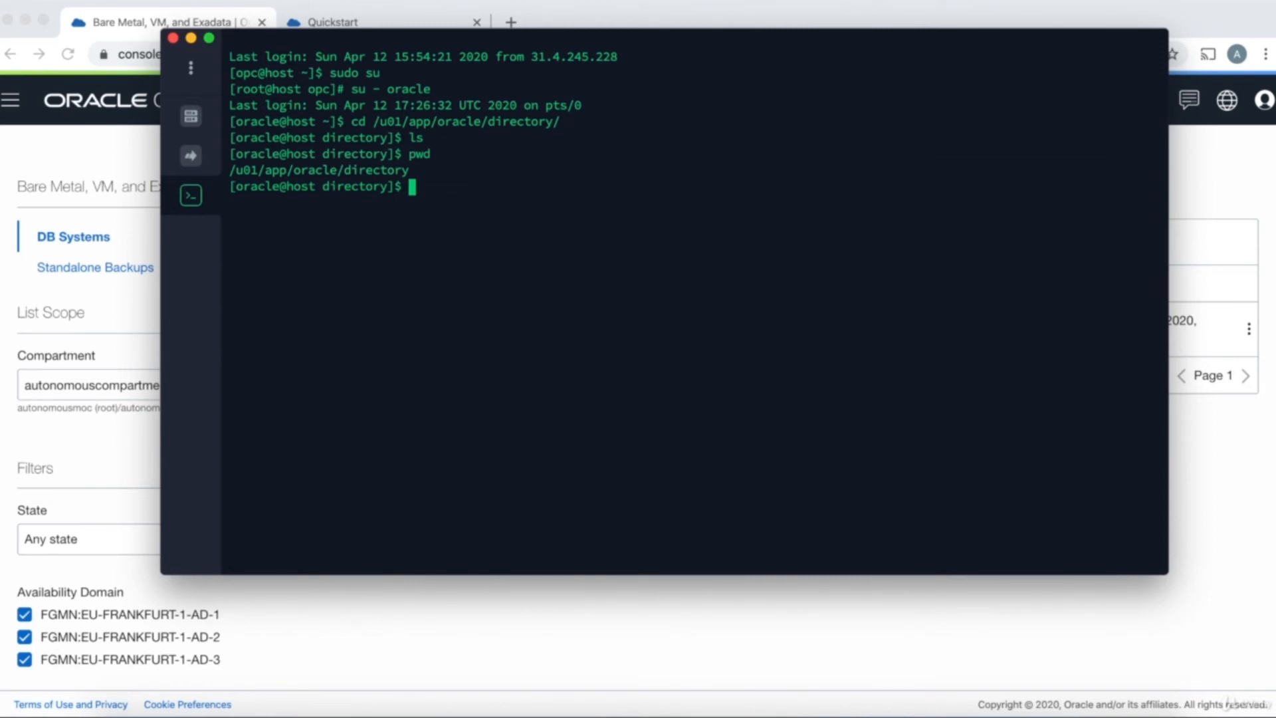
pyautogui.write('sqlplus / as sysdba')
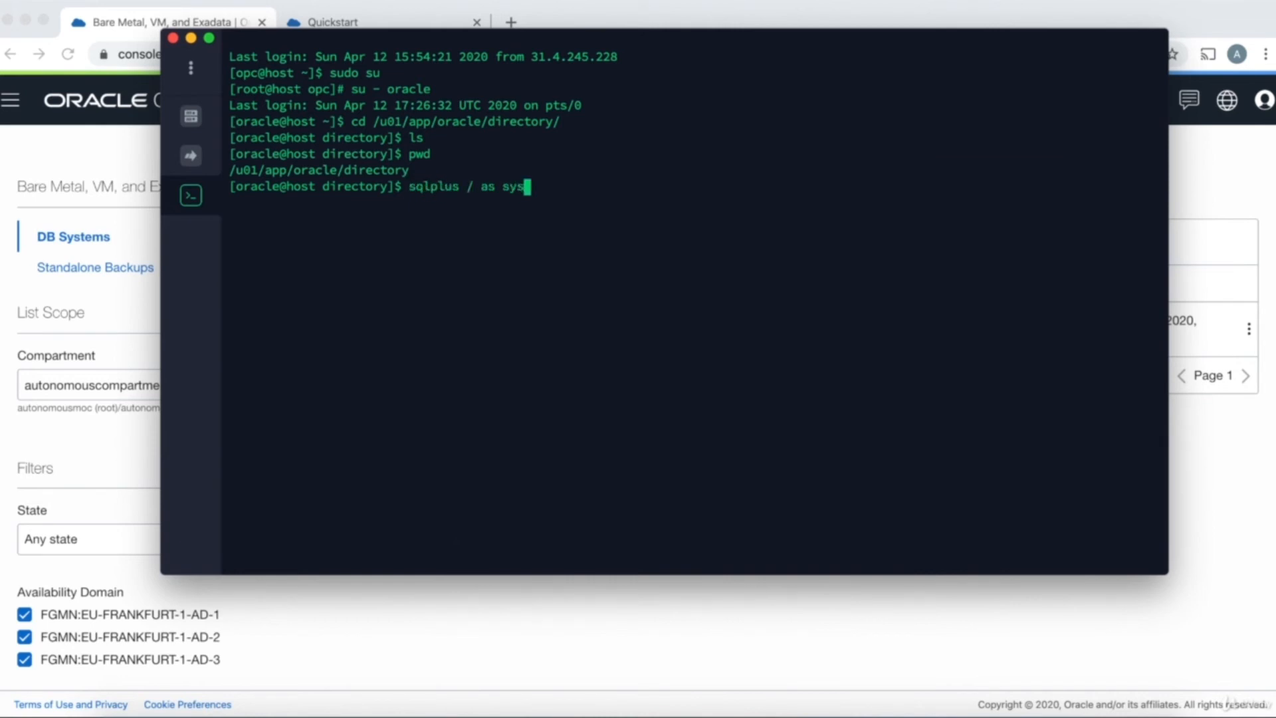
pyautogui.press('Return')
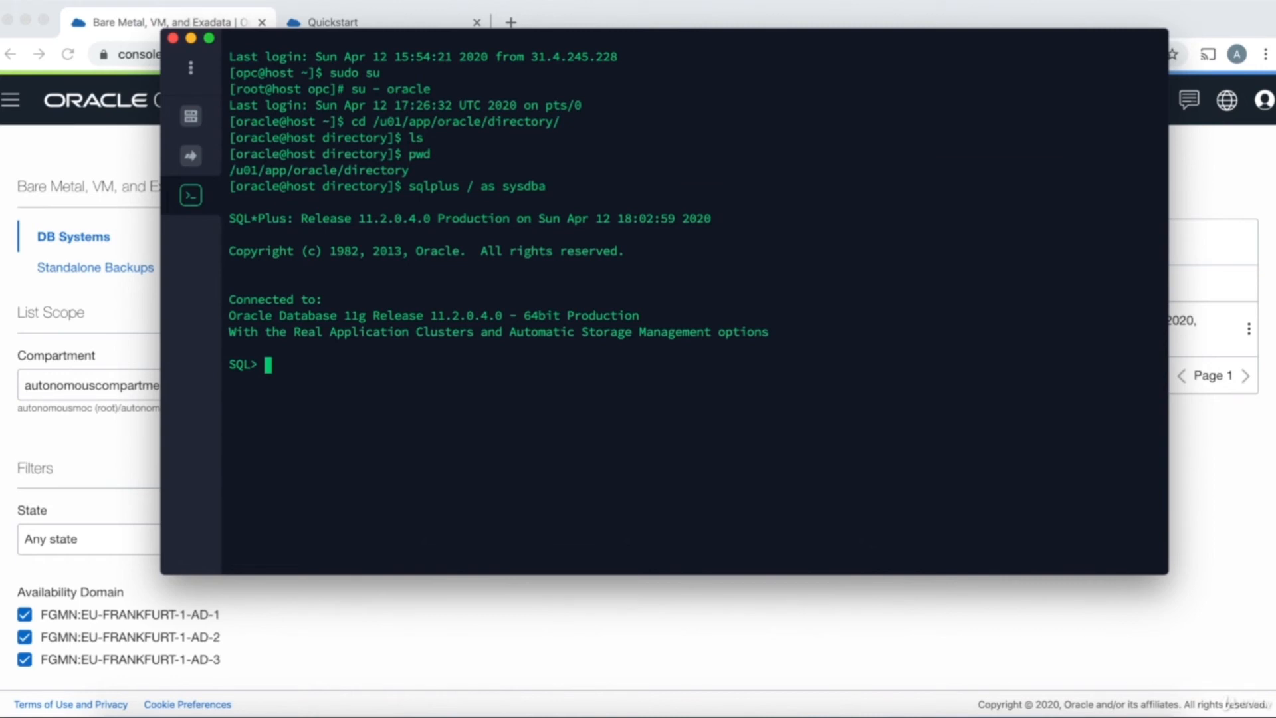
# Create directory object expdp_dump_dir as '/u01/app/oracle/directory' at the SQL> prompt
pyautogui.write('create direcoty')
pyautogui.press('BackSpace')
pyautogui.press('BackSpace')
pyautogui.press('BackSpace')
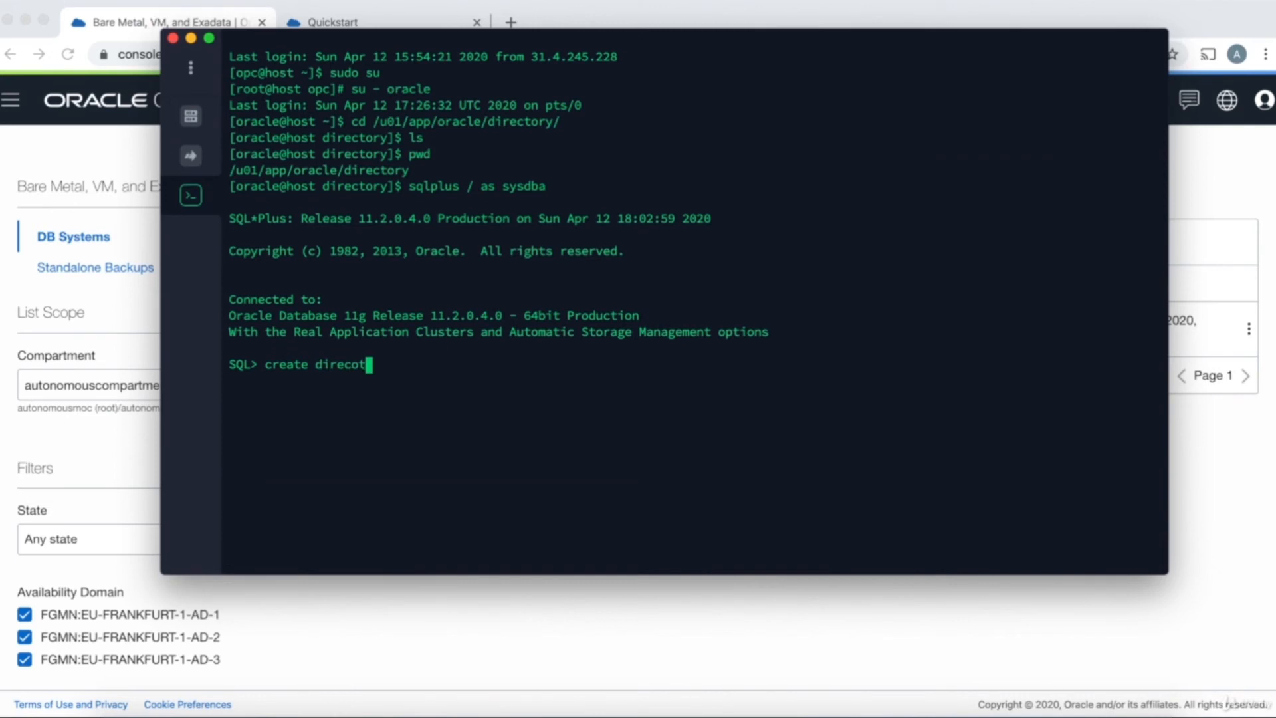
pyautogui.write('tory expdp_dump_dir as ')
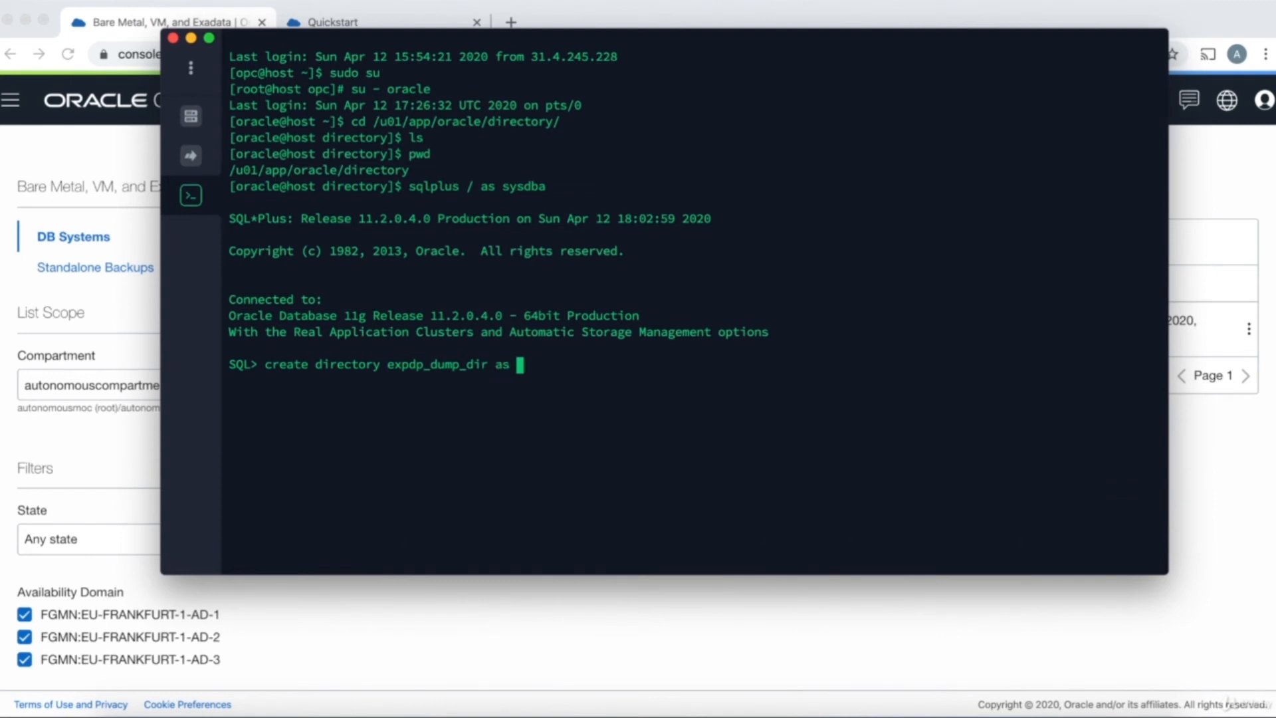
pyautogui.write("'/u01/app/oracle/direct")
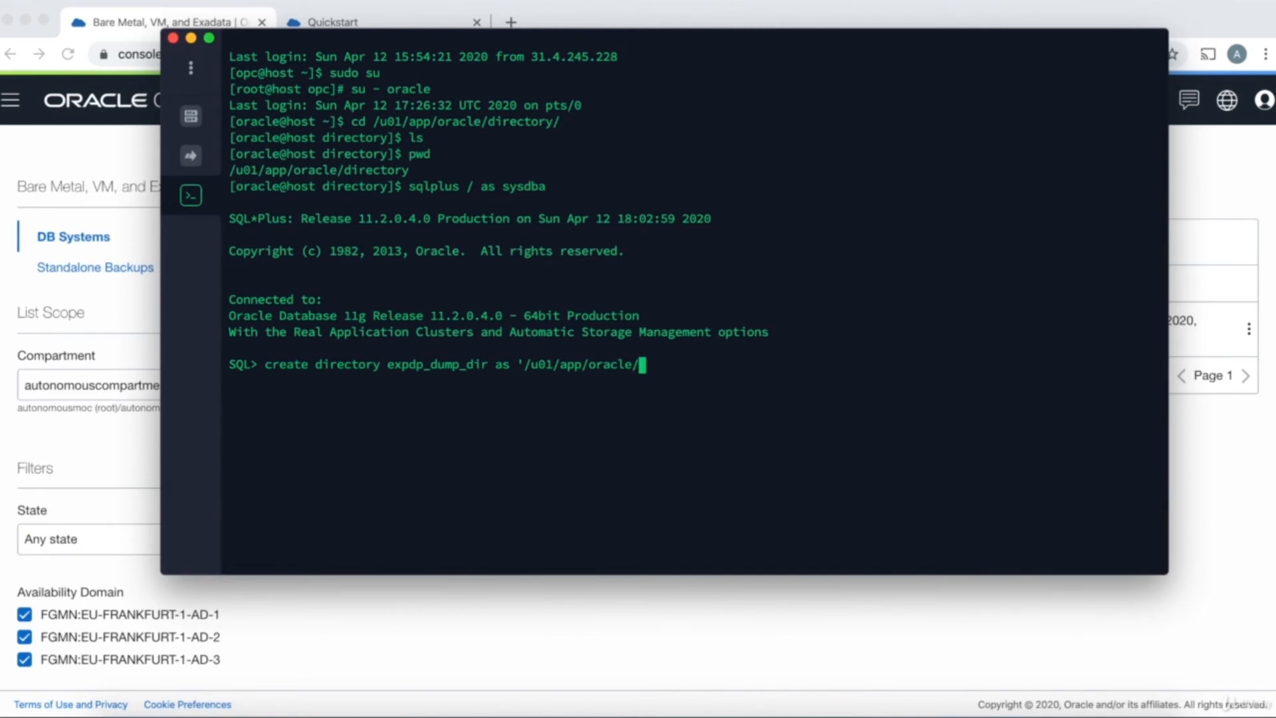
pyautogui.write('ory')
pyautogui.write("';")
pyautogui.press('Return')
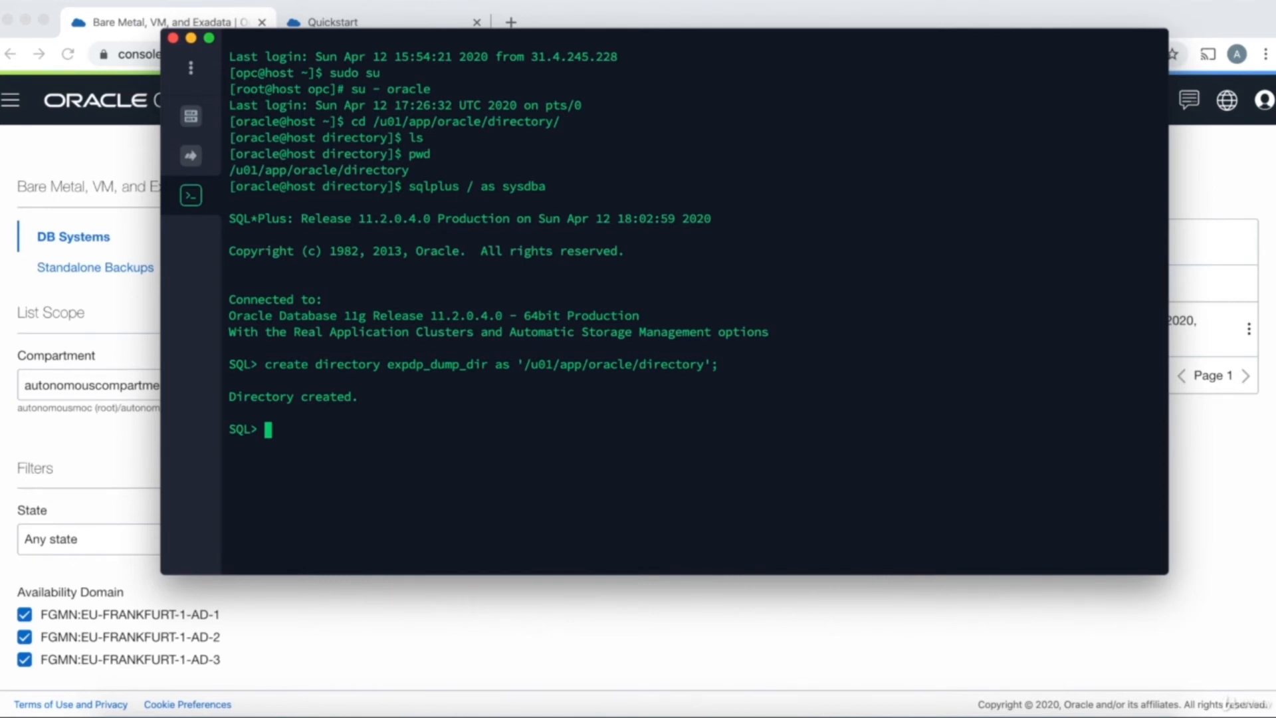
# Grant soe read,write on directory expdp_dump_dir
pyautogui.write('grant read,write on ')
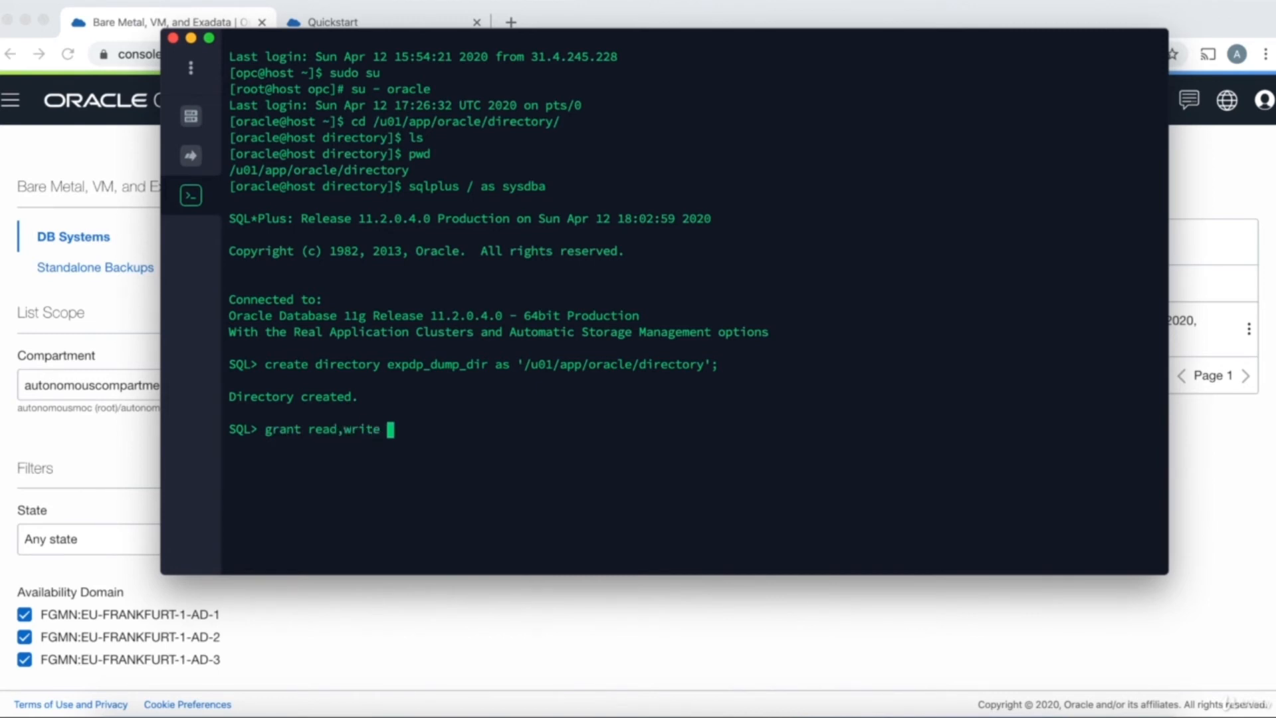
pyautogui.write('direcot')
pyautogui.press('BackSpace')
pyautogui.press('BackSpace')
pyautogui.write('tory ')
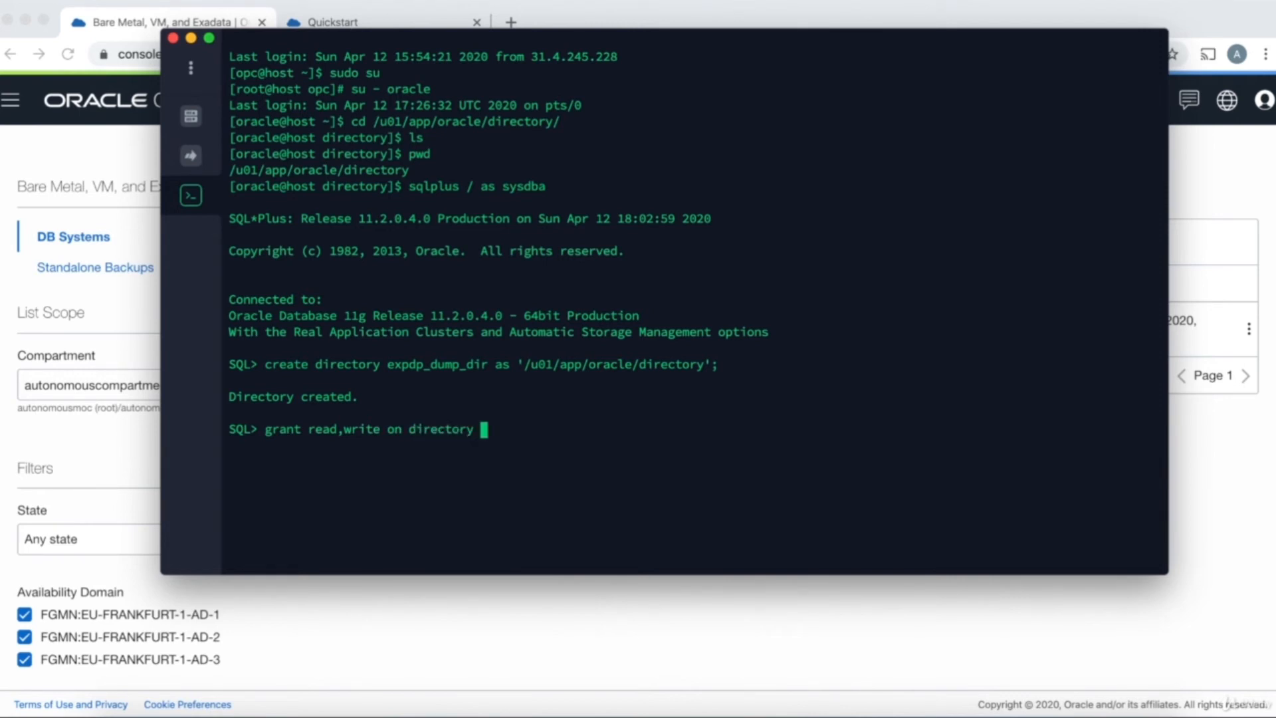
pyautogui.write('expdp_dump_dir ')
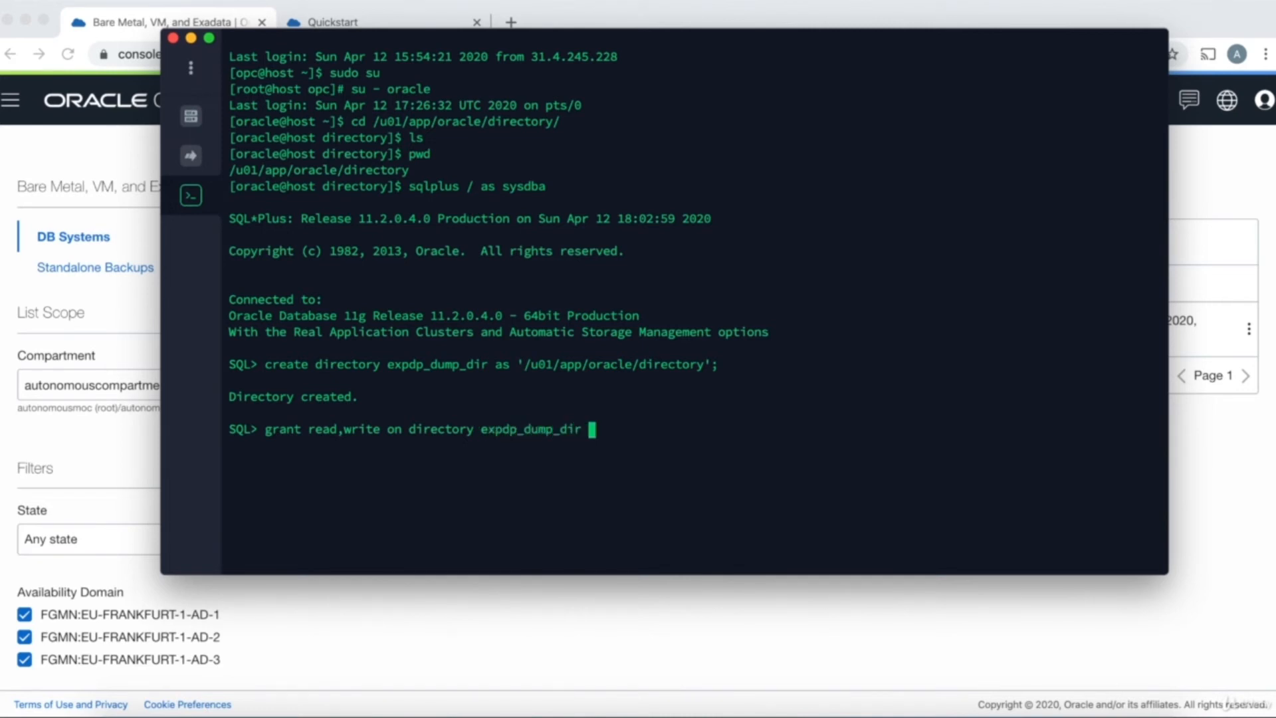
pyautogui.write('to soe;')
pyautogui.press('Return')
# Grant soe datapump_exp_full_database and datapump_imp_full_database, then exit SQL*Plus
pyautogui.write('grant datap')
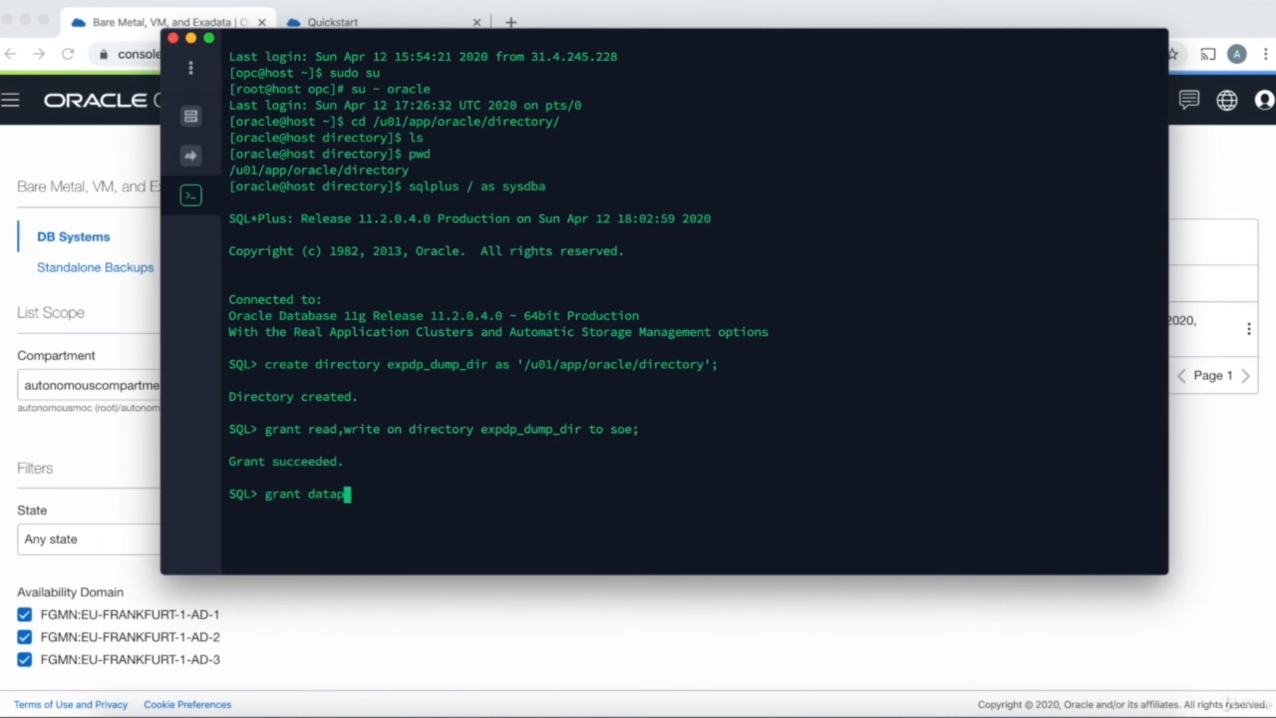
pyautogui.write('ump_exp_full_database to soe;')
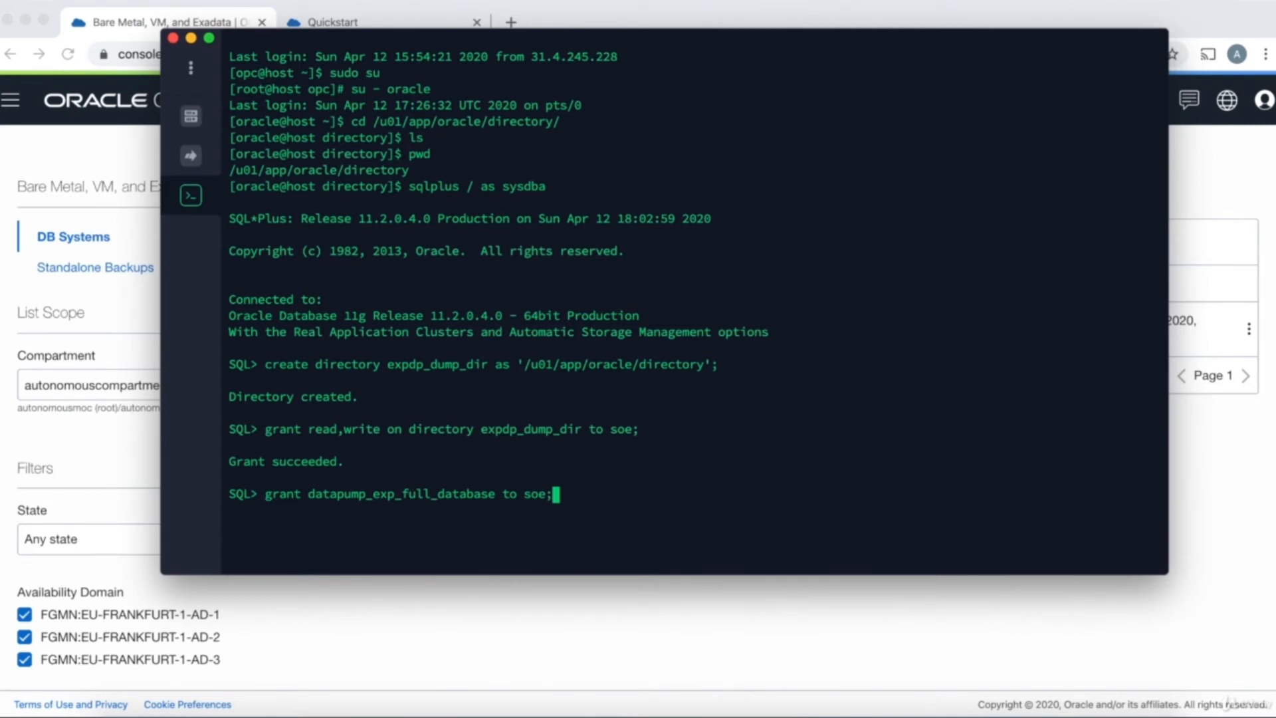
pyautogui.press('Return')
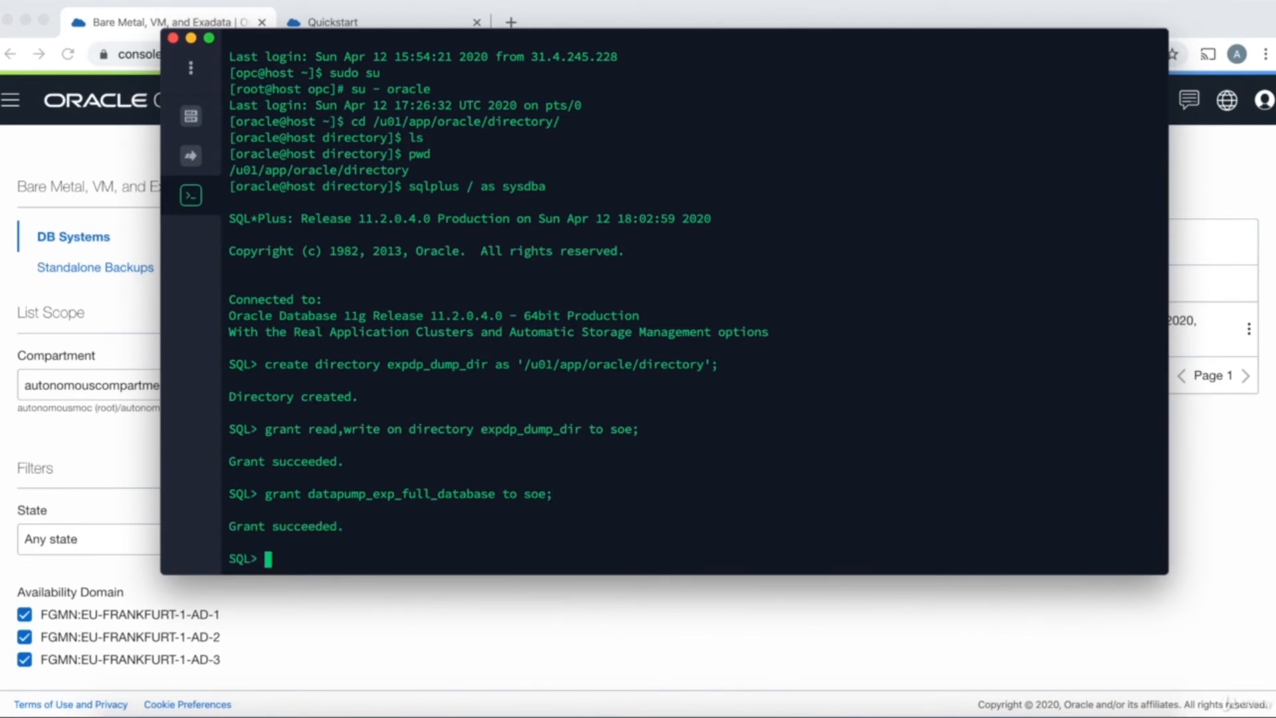
pyautogui.write('grant datapump')
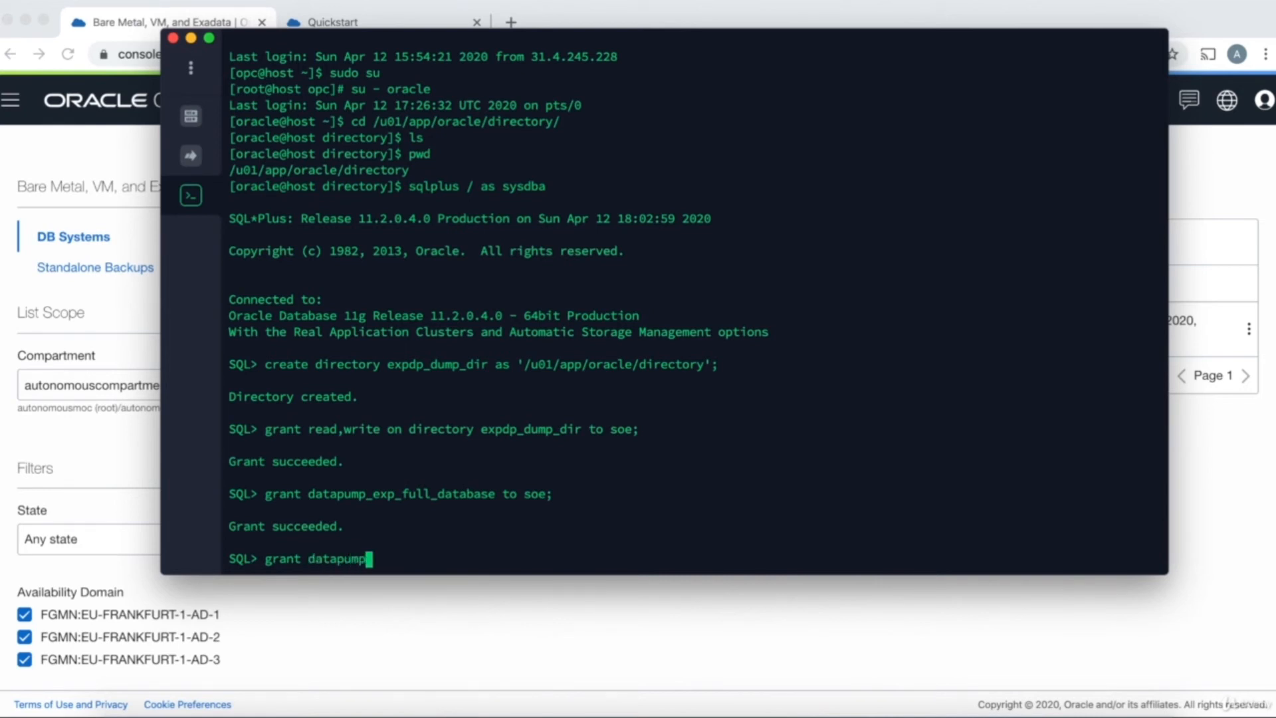
pyautogui.write('i')
pyautogui.press('BackSpace')
pyautogui.write('_imp_full_database to soe;')
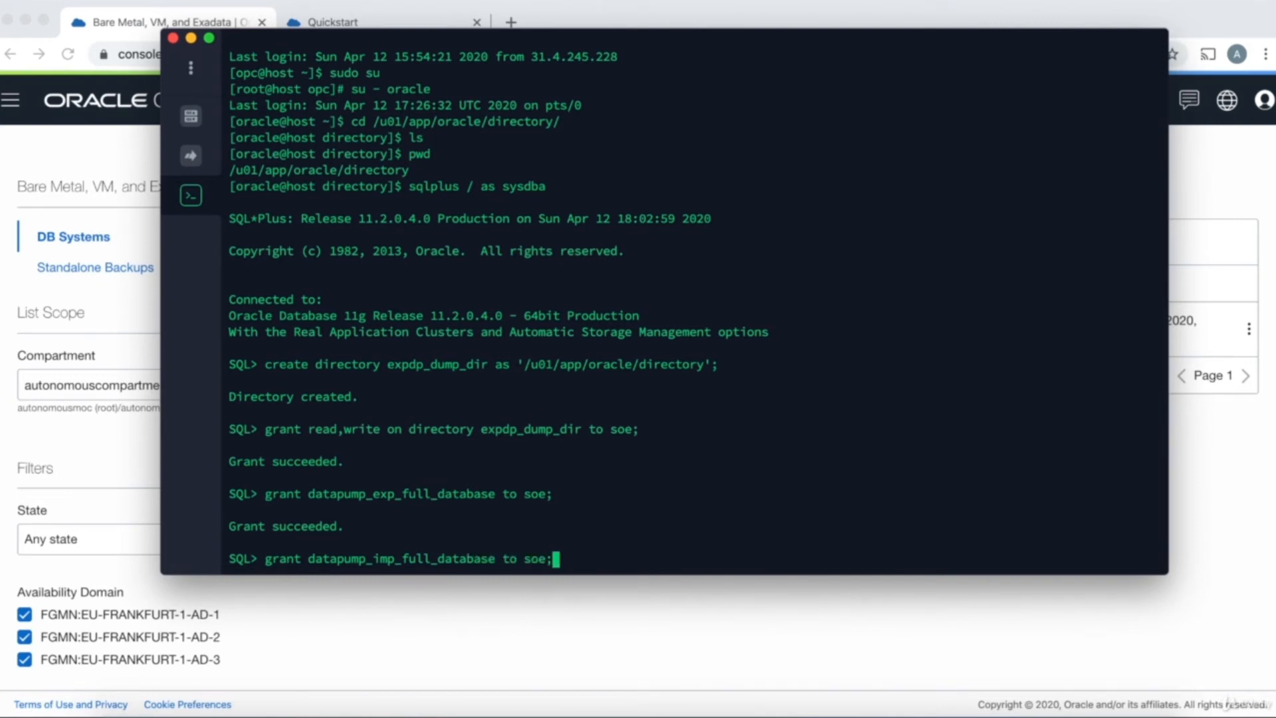
pyautogui.press('Return')
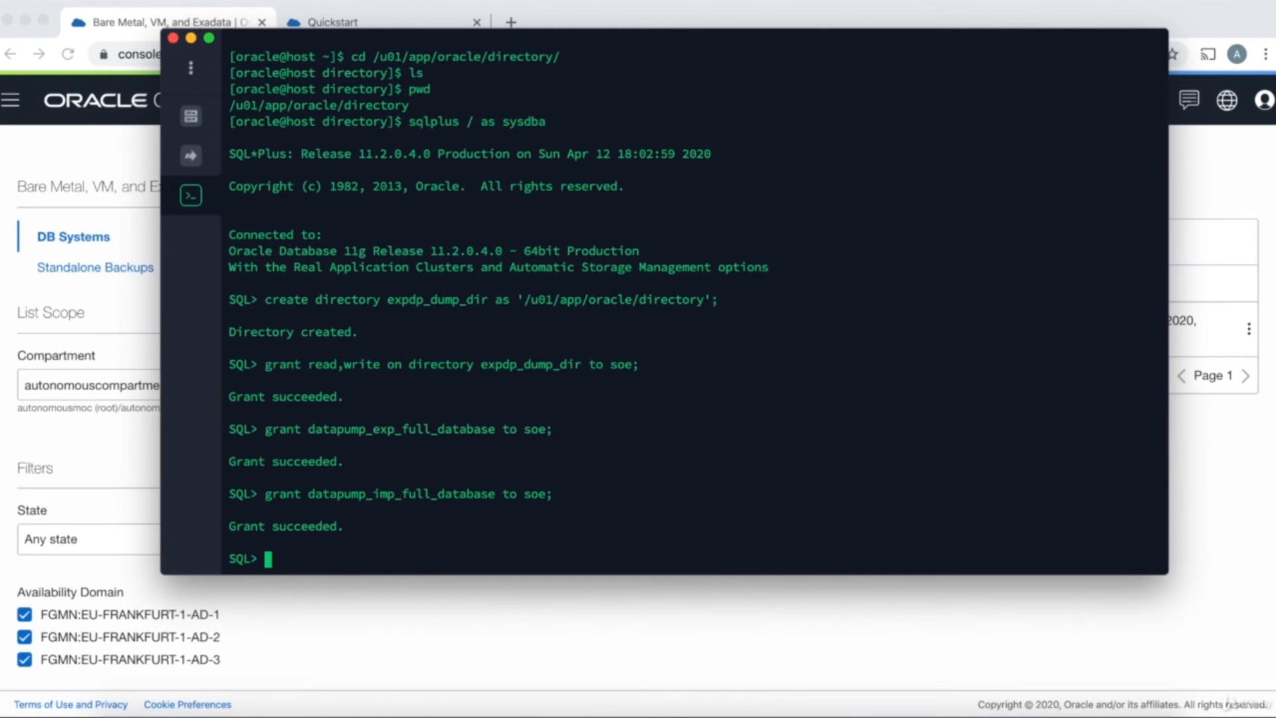
pyautogui.write('exit;')
pyautogui.press('Return')
# Run expdp as soe to export schema soe to export.dmp in expdp_dump_dir, excluding cluster and db_link
pyautogui.write('expdp ')
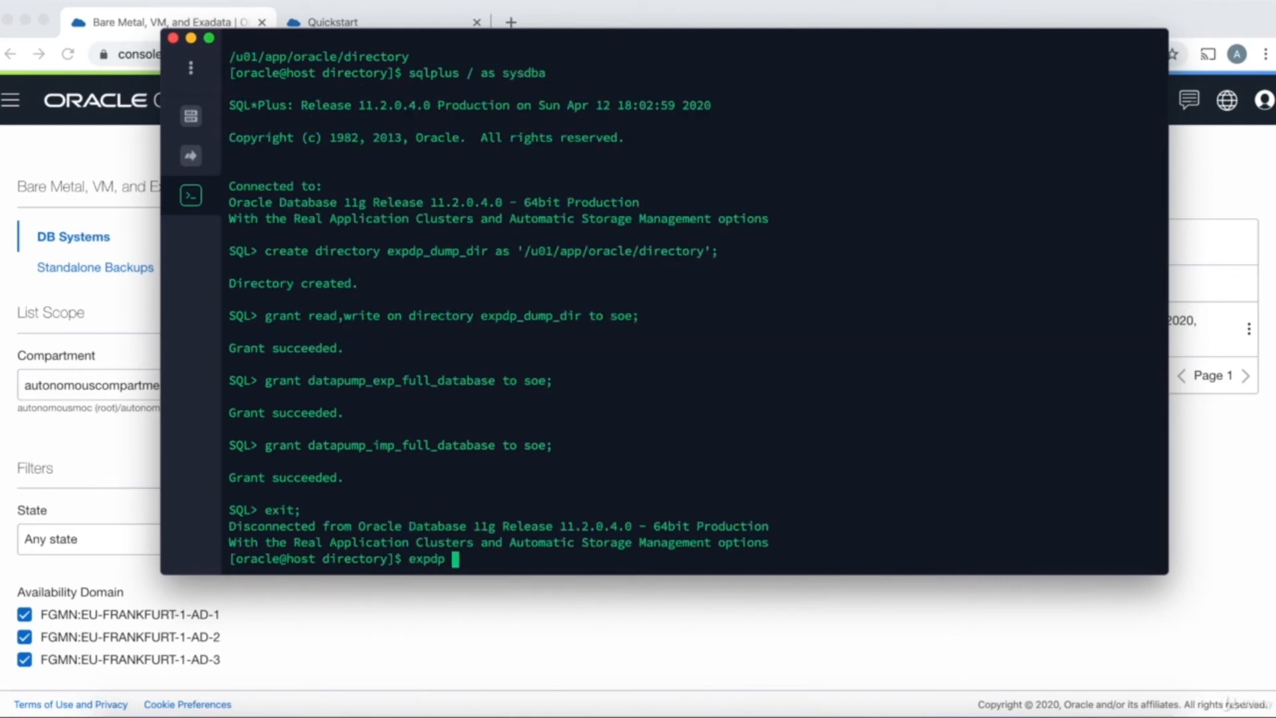
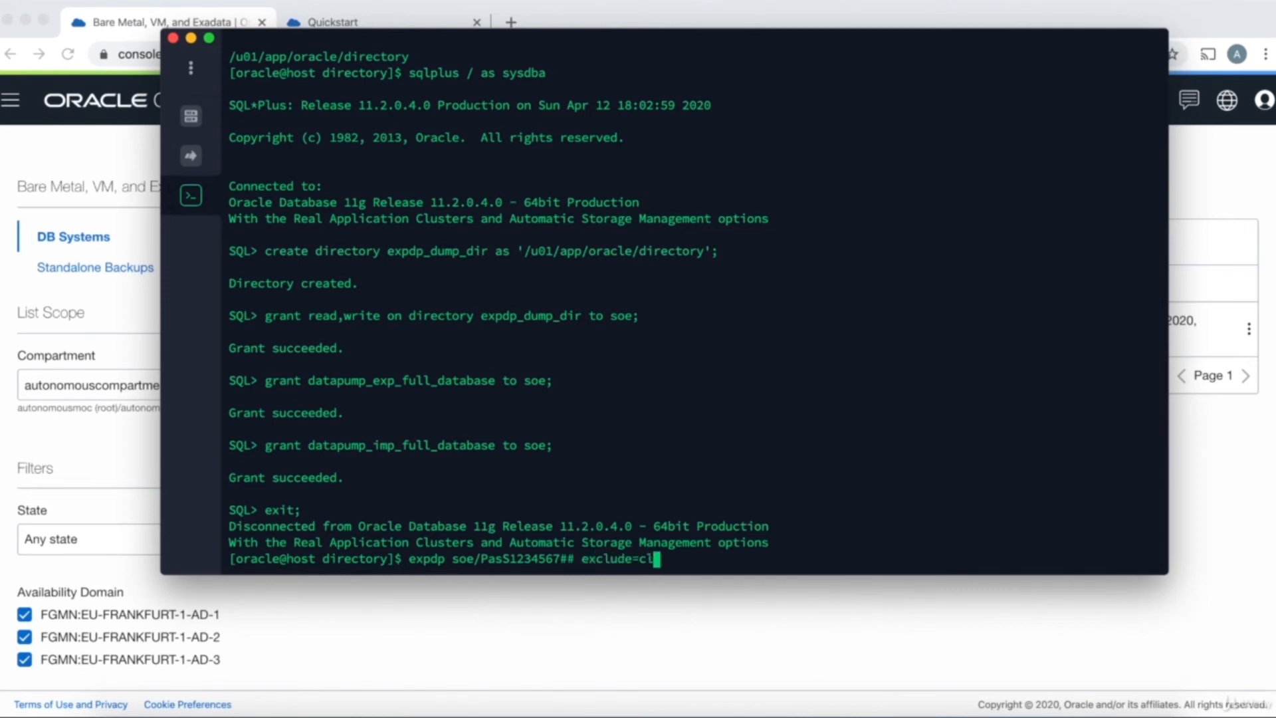
pyautogui.write('uster,db_link')
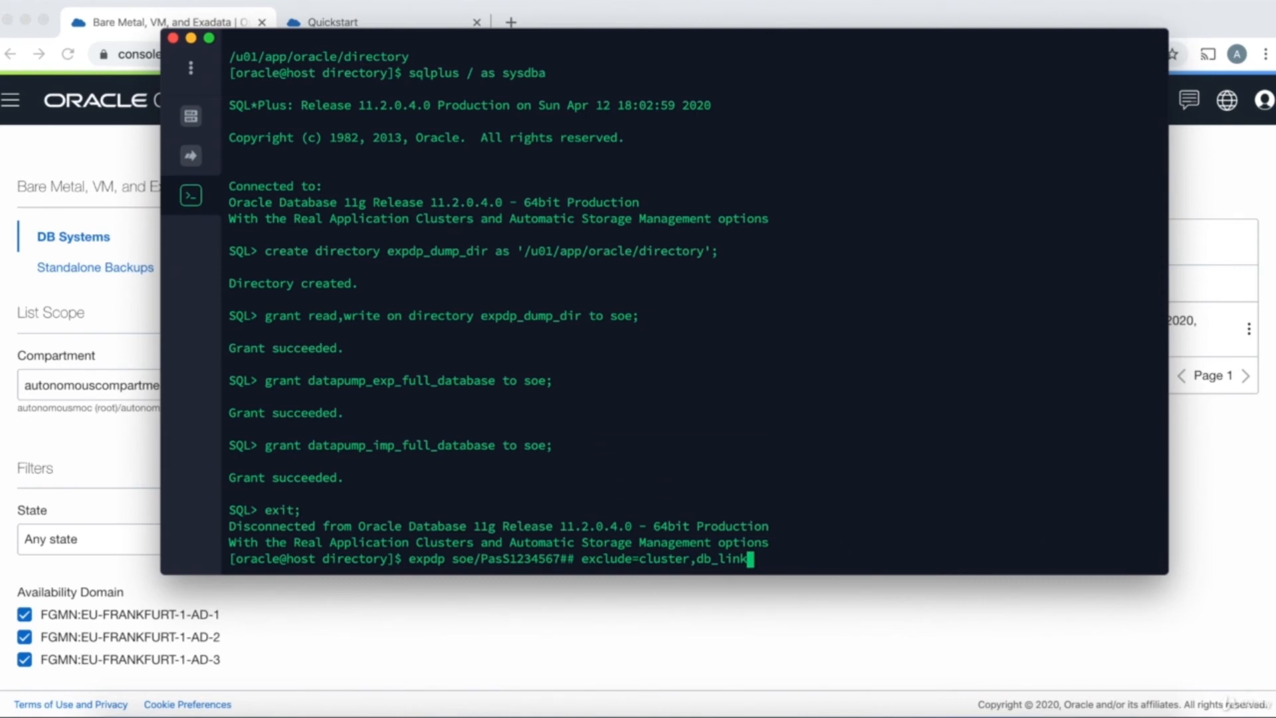
pyautogui.write('schemas=soe')
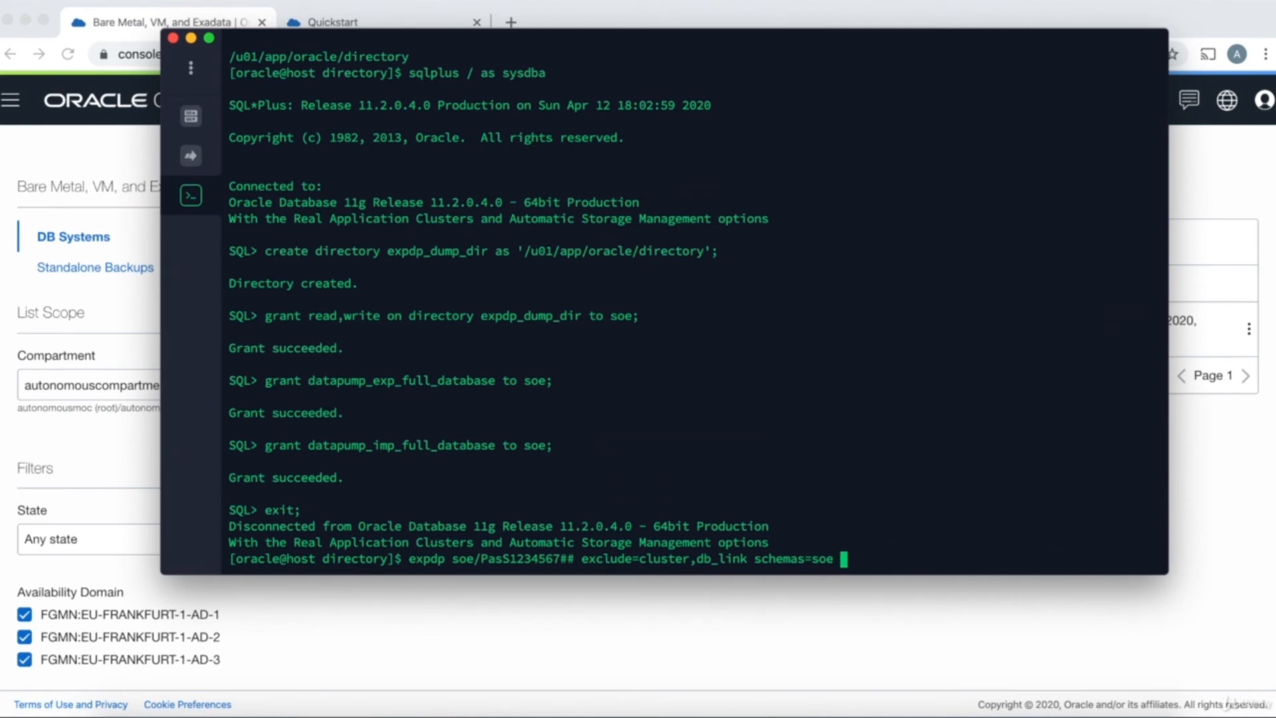
pyautogui.write(' dumpfile=expor')
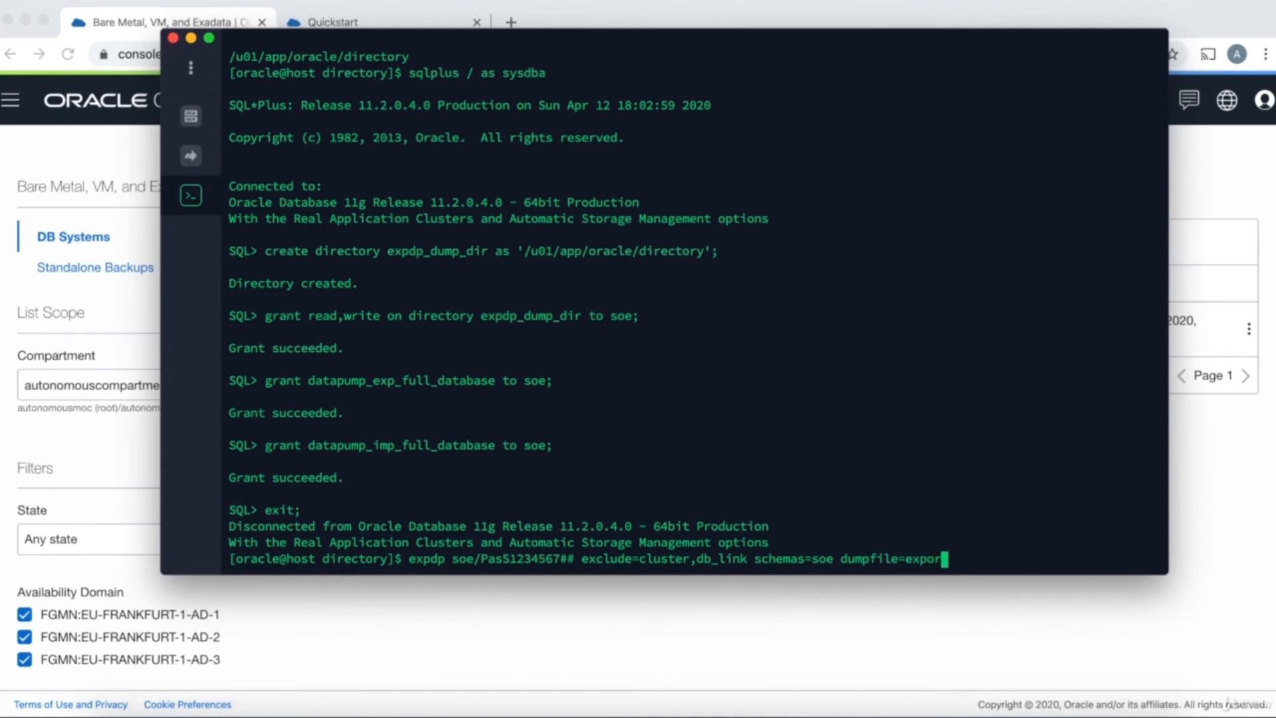
pyautogui.write('t.dmp directory=expdp_dump_')
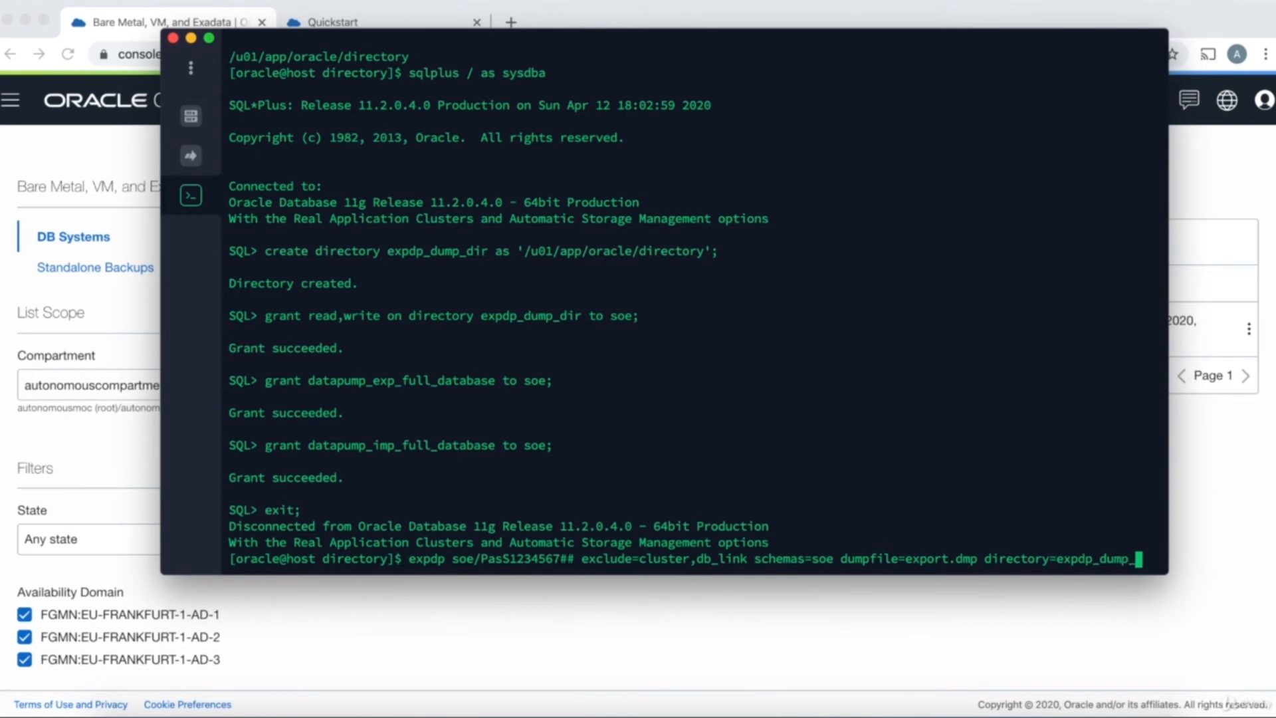
pyautogui.write('dir')
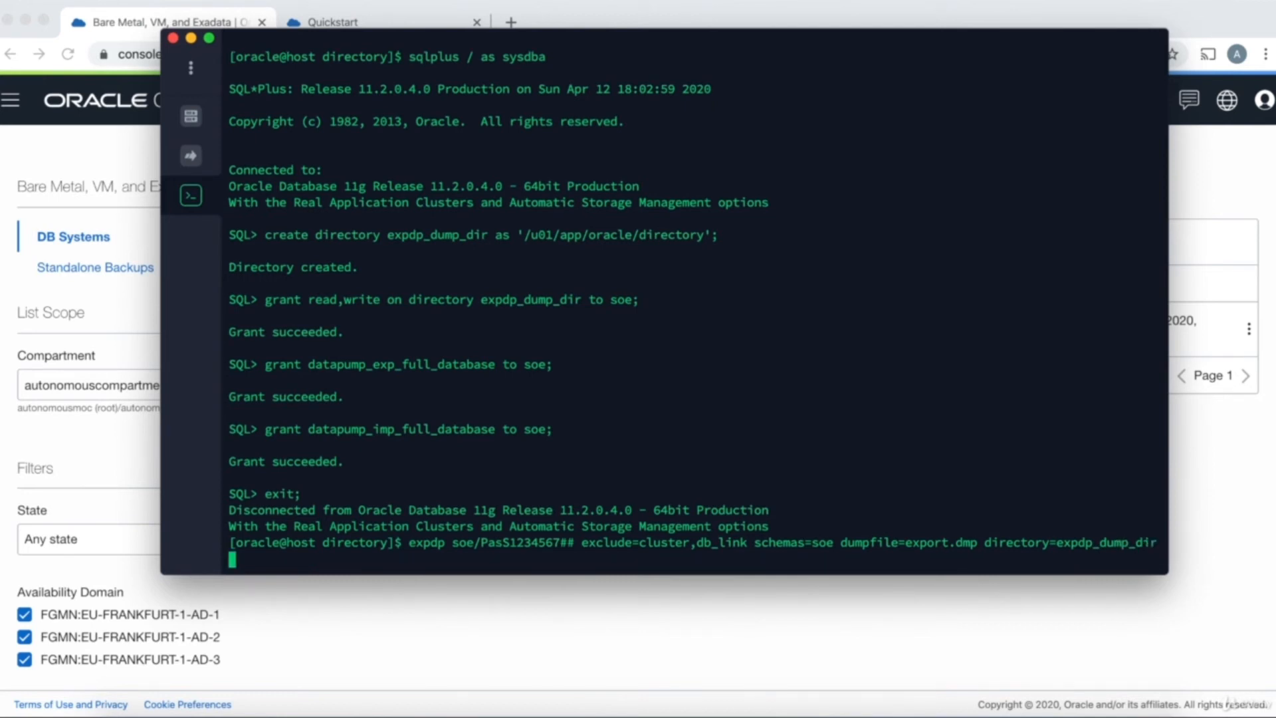
pyautogui.press('Return')
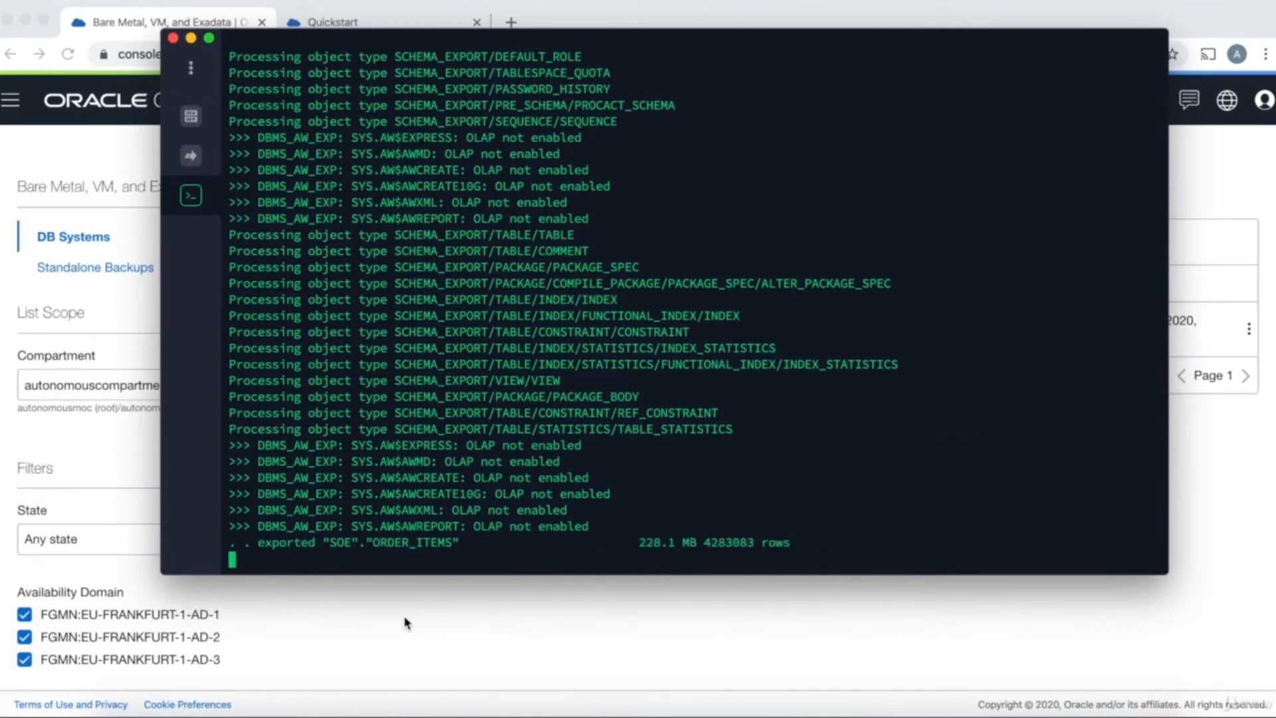
# Create a private Standard Object Storage bucket named db in the OCI console
pyautogui.click(407, 623)
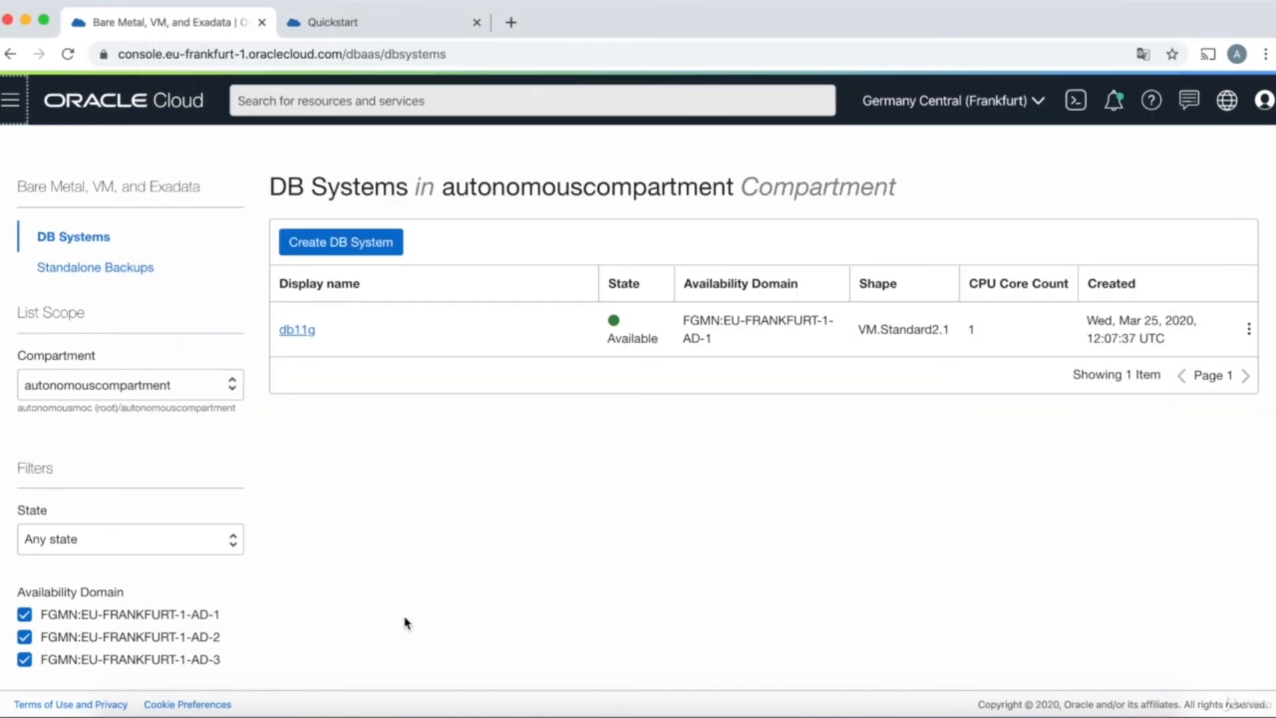
pyautogui.click(10, 101)
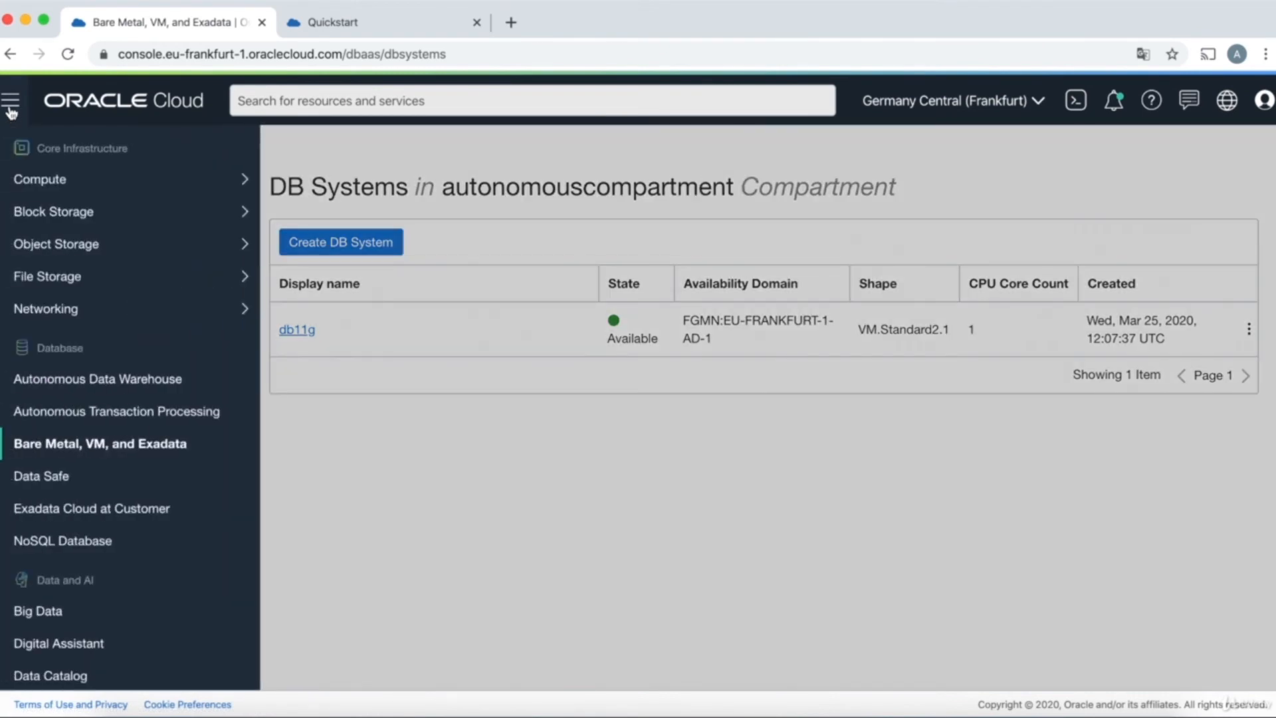
pyautogui.moveTo(78, 226)
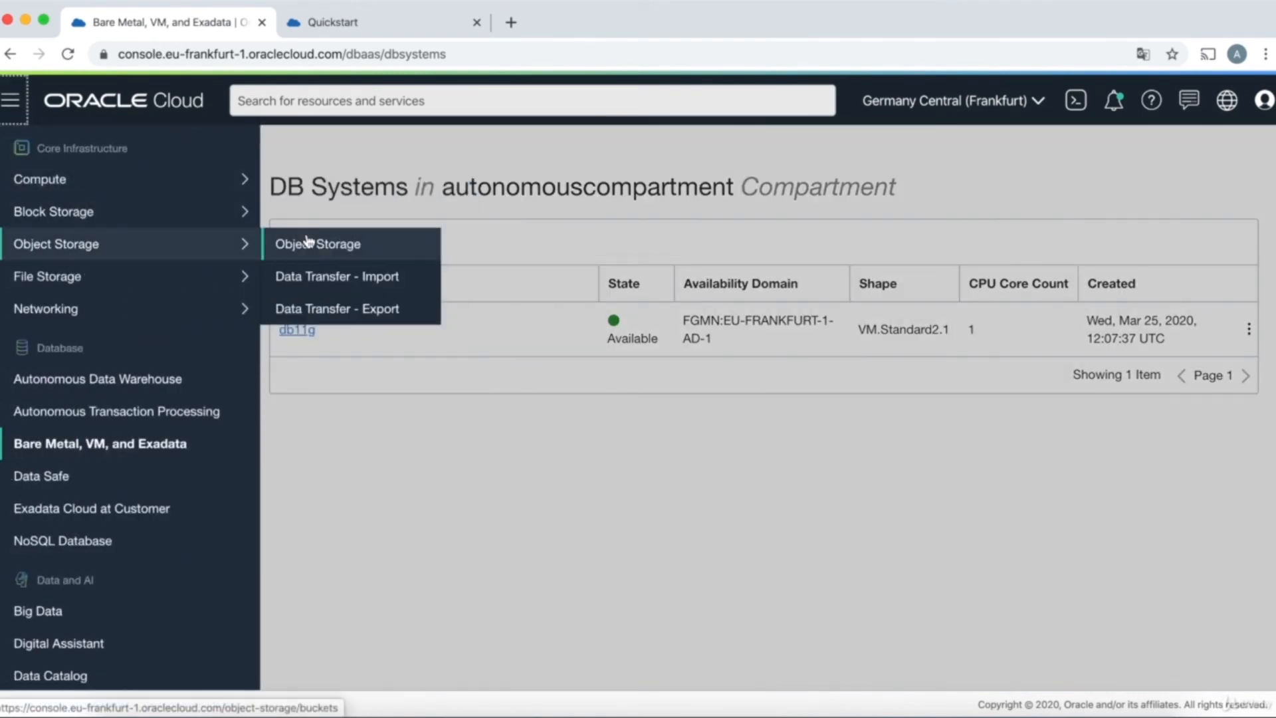
pyautogui.click(313, 247)
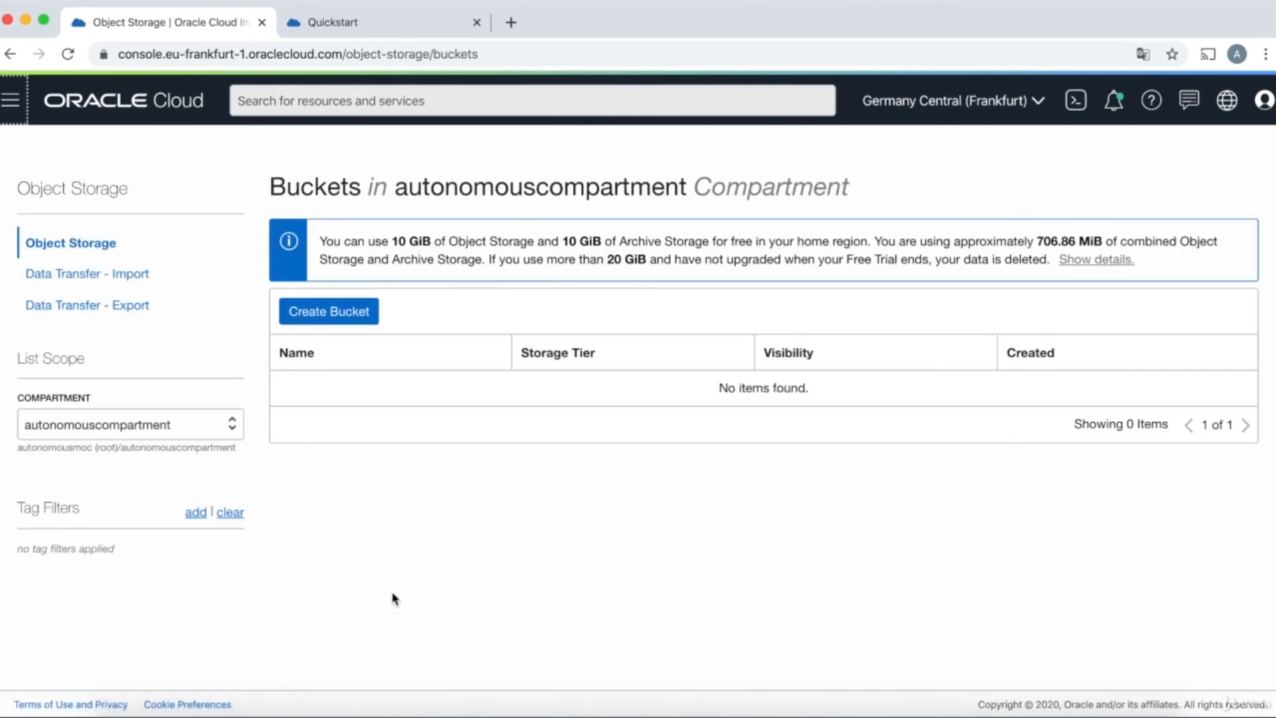
pyautogui.click(332, 311)
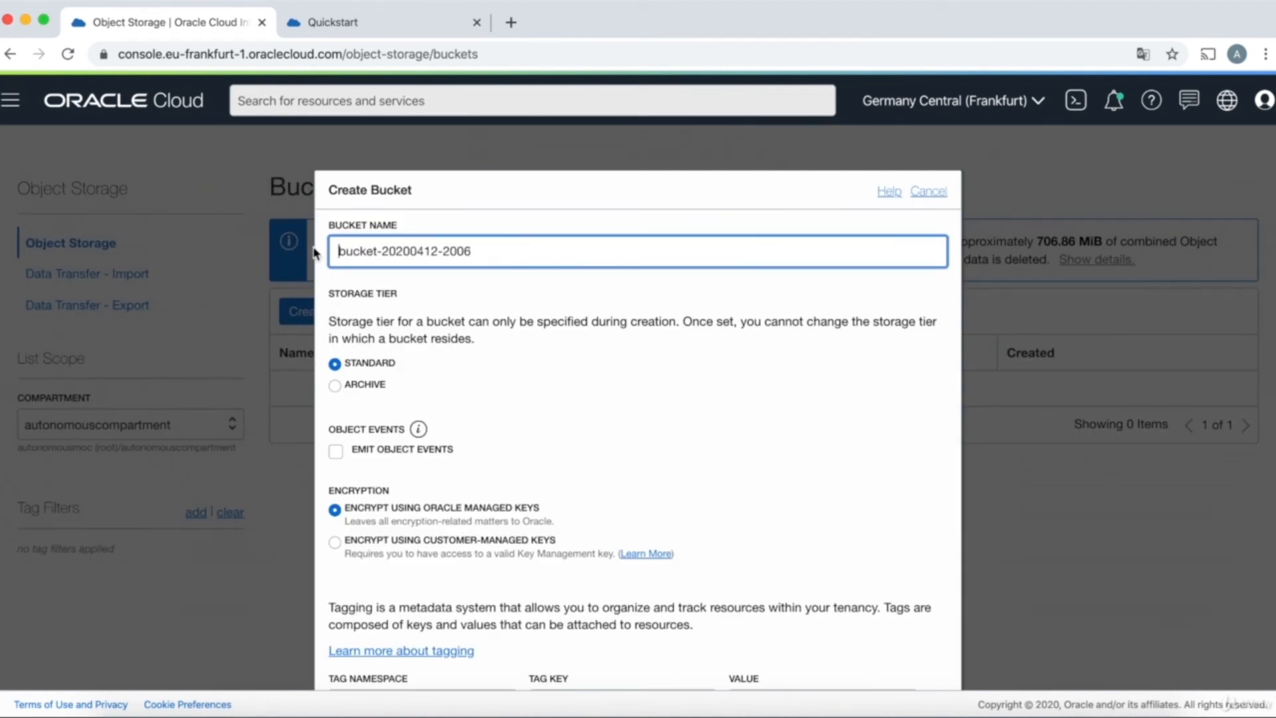
pyautogui.moveTo(474, 260); pyautogui.dragTo(335, 256)
pyautogui.write('db')
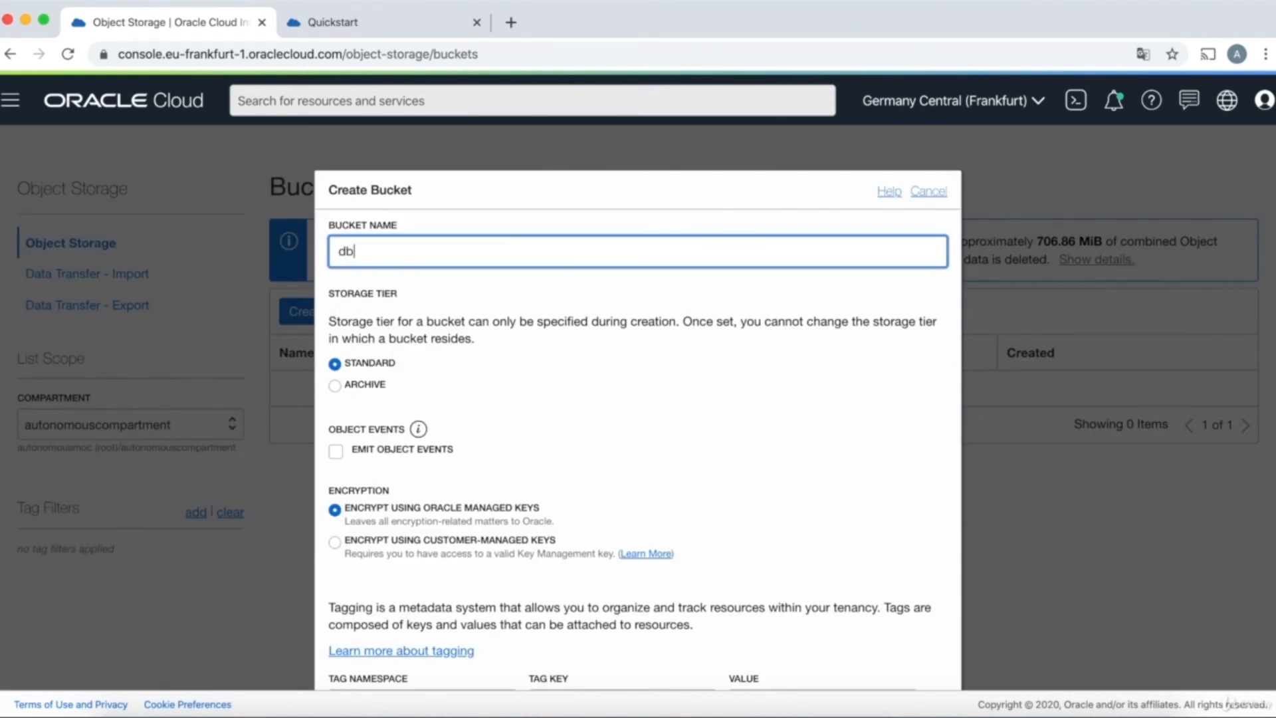
pyautogui.scroll(-2, 616, 408)
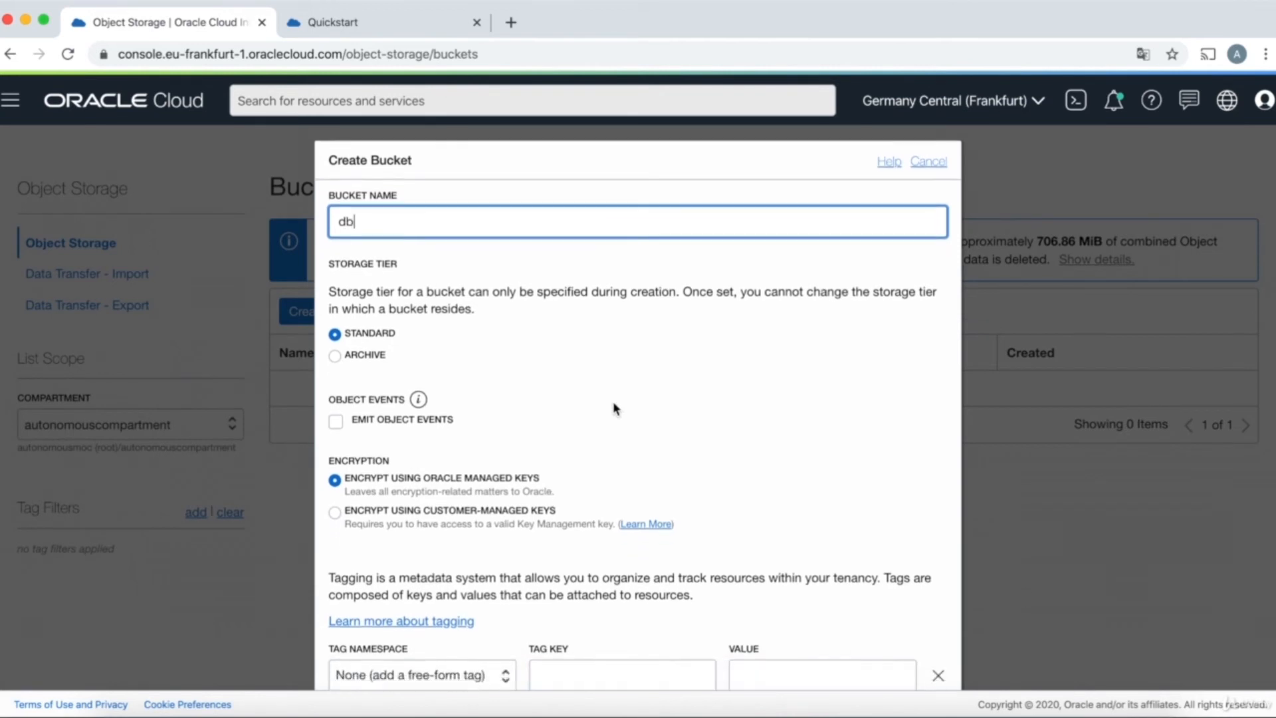
pyautogui.scroll(-3, 616, 409)
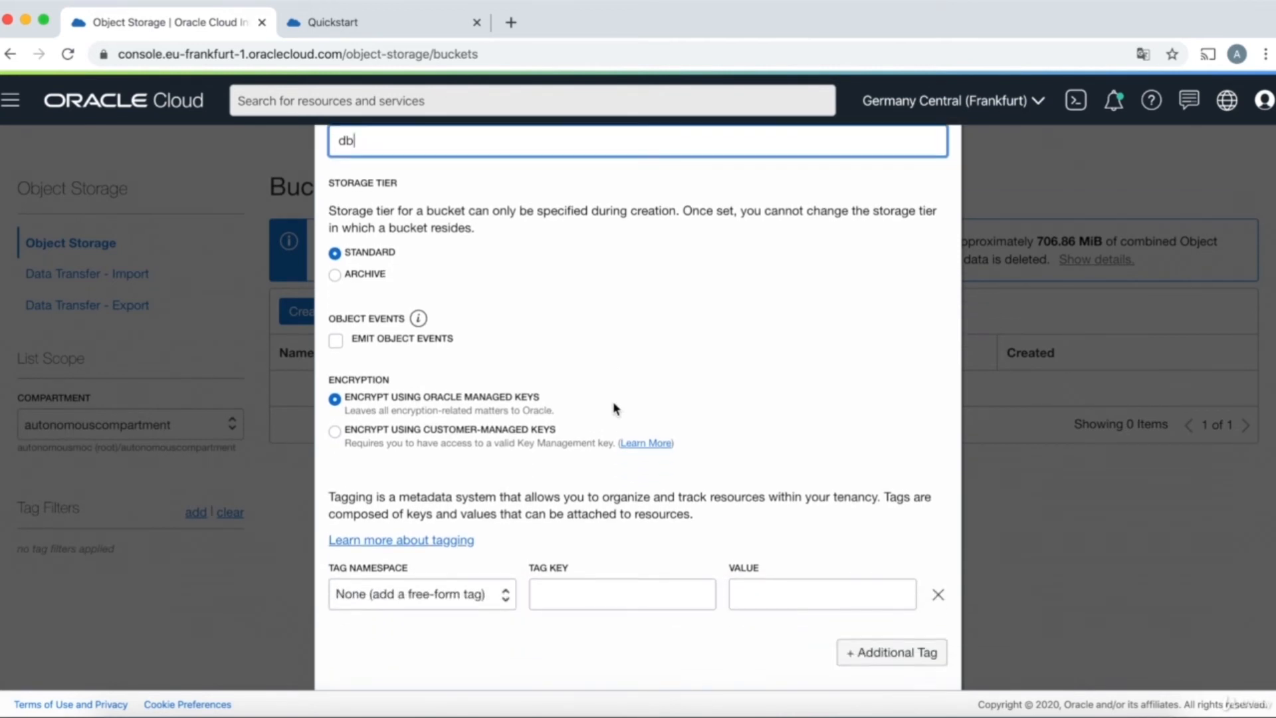
pyautogui.click(400, 620)
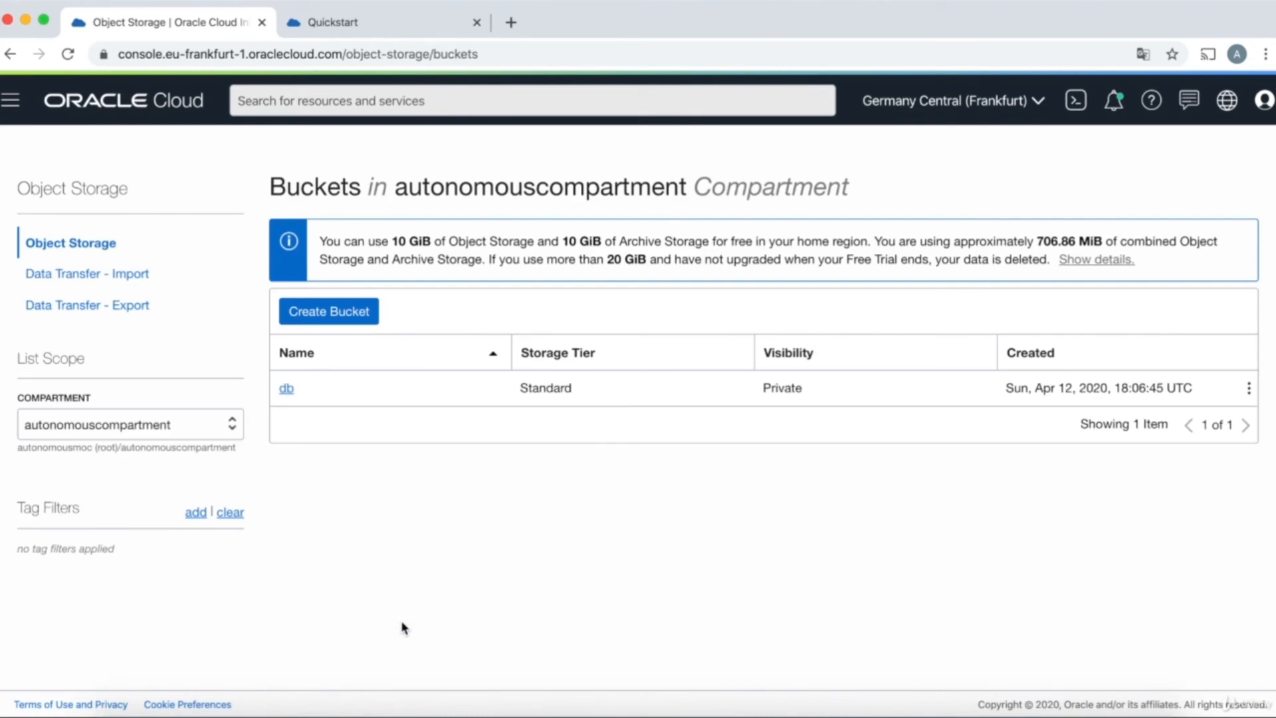
pyautogui.click(931, 709)
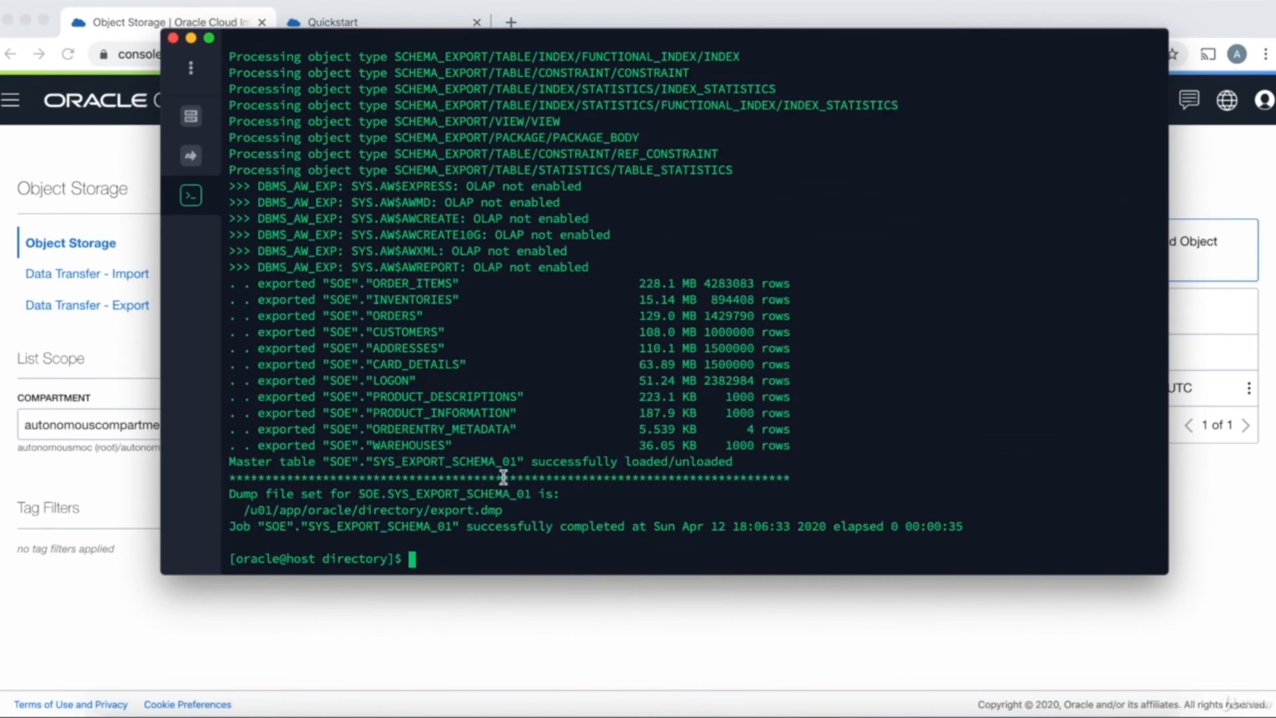
# Confirm export.dmp and export.log in /u01/app/oracle/directory, then change to /home/oracle
pyautogui.write('cd /u01/app/ora')
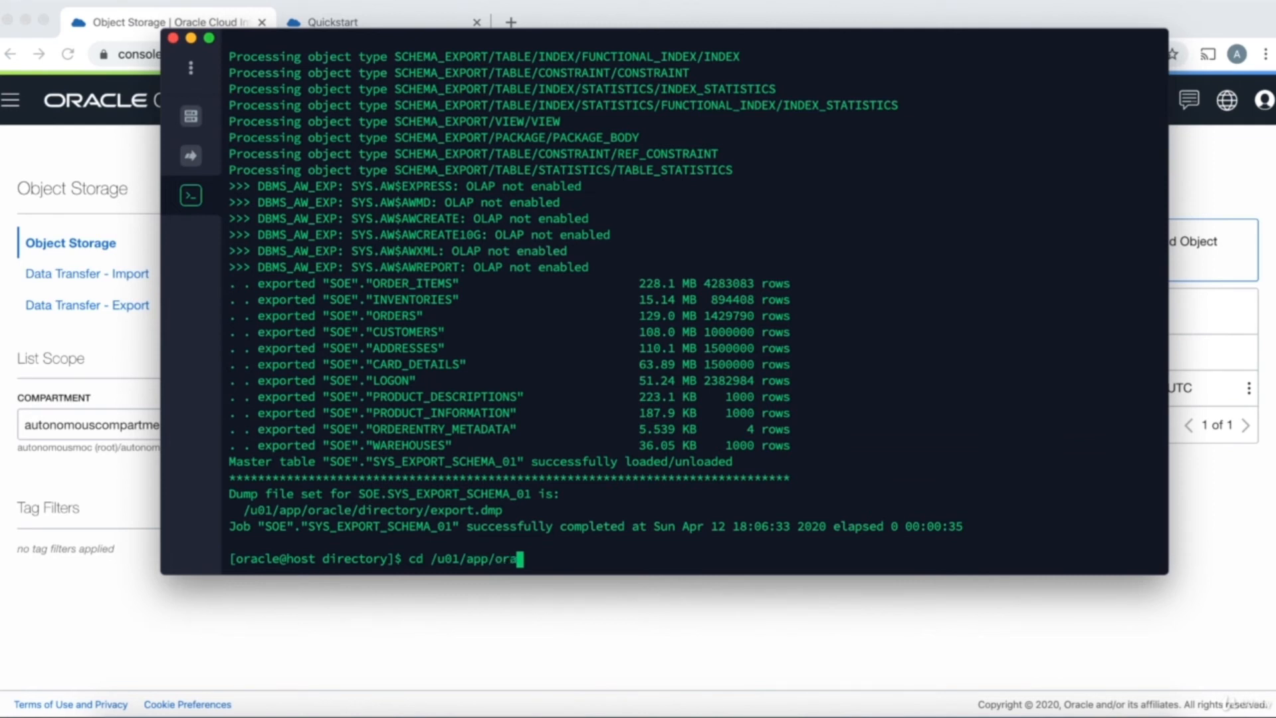
pyautogui.write('cle/directory/')
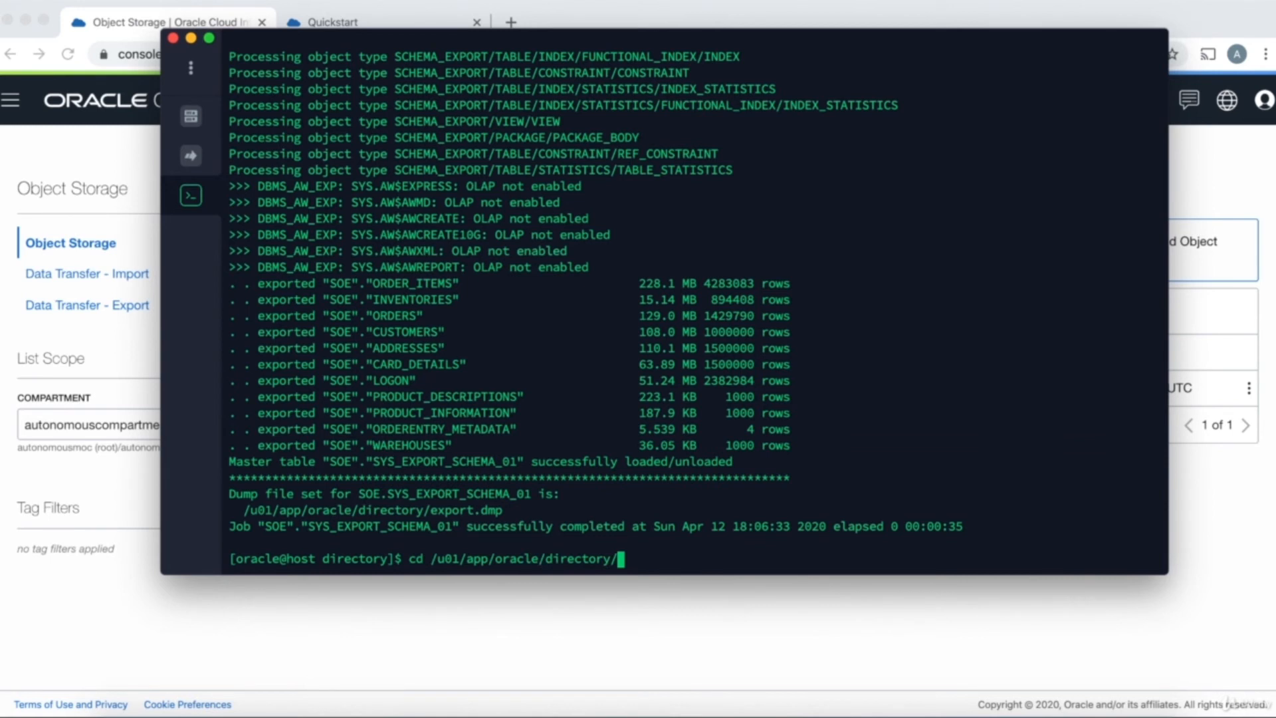
pyautogui.press('Return')
pyautogui.write('ls')
pyautogui.press('Return')
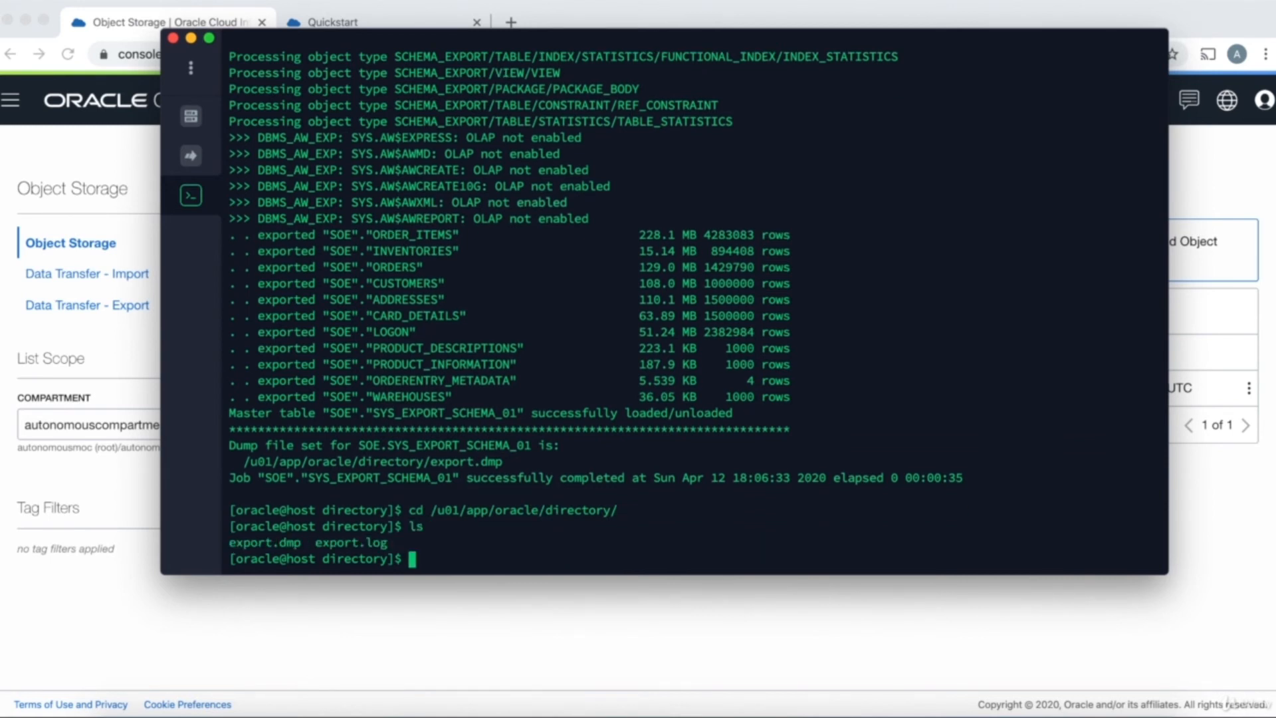
pyautogui.write('cd /home/oracle/')
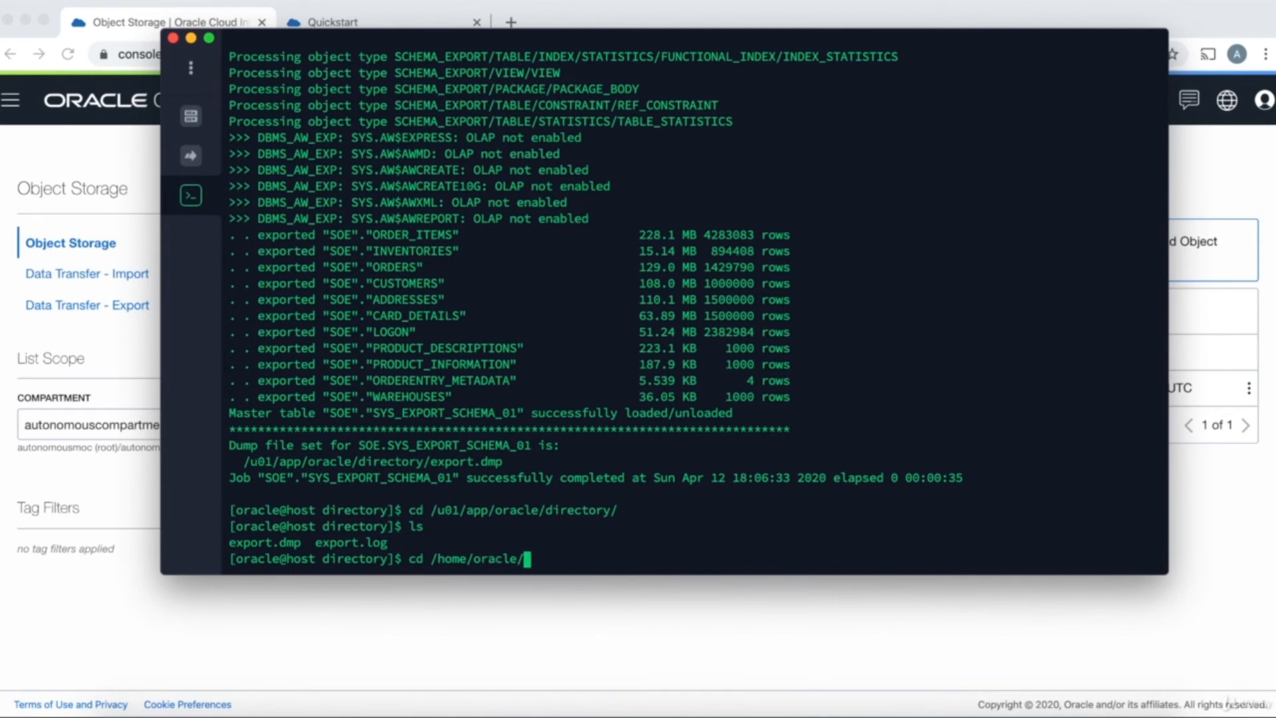
pyautogui.press('Return')
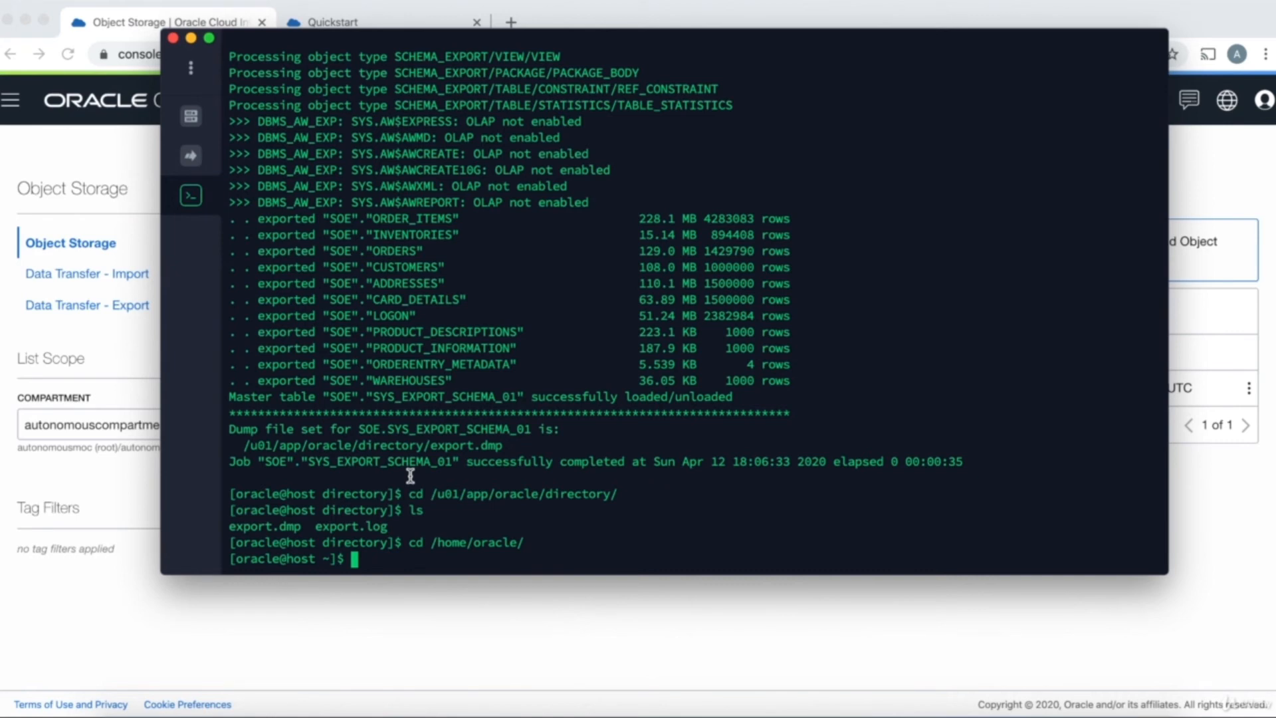
# Copy the MacOS/Linux bash install.sh command from the OCI CLI Quickstart documentation
pyautogui.click(262, 642)
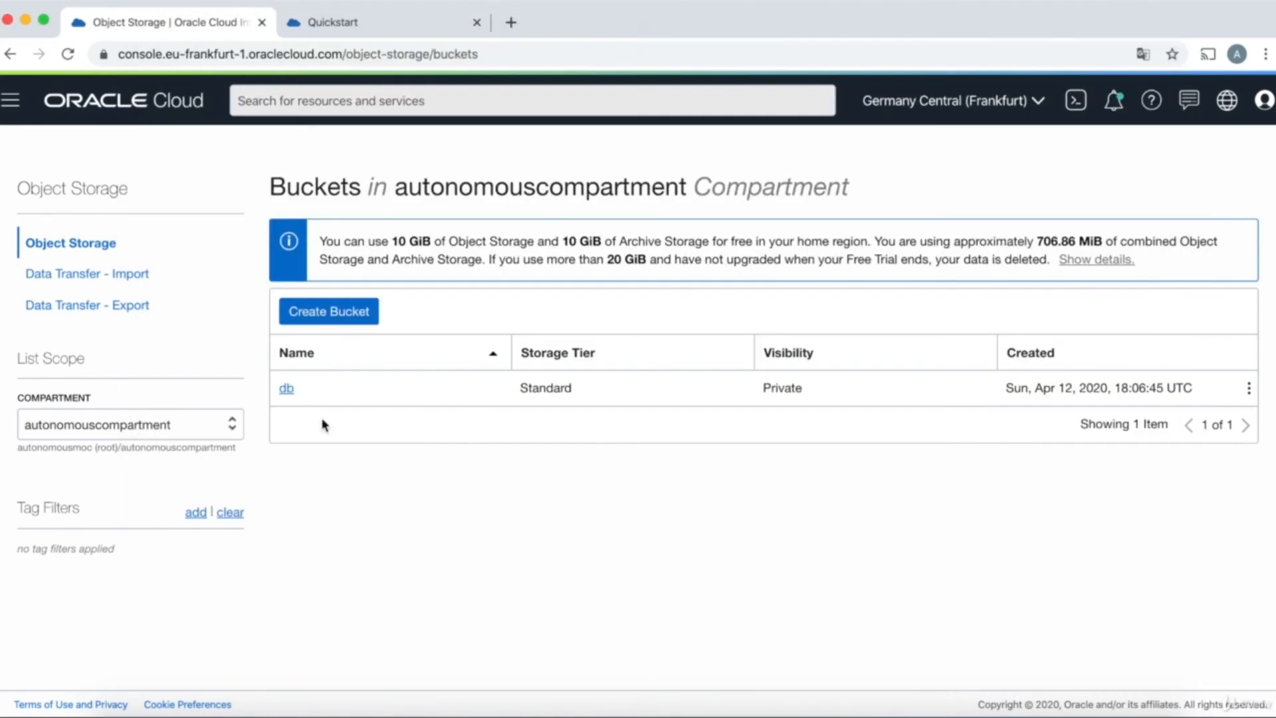
pyautogui.click(343, 34)
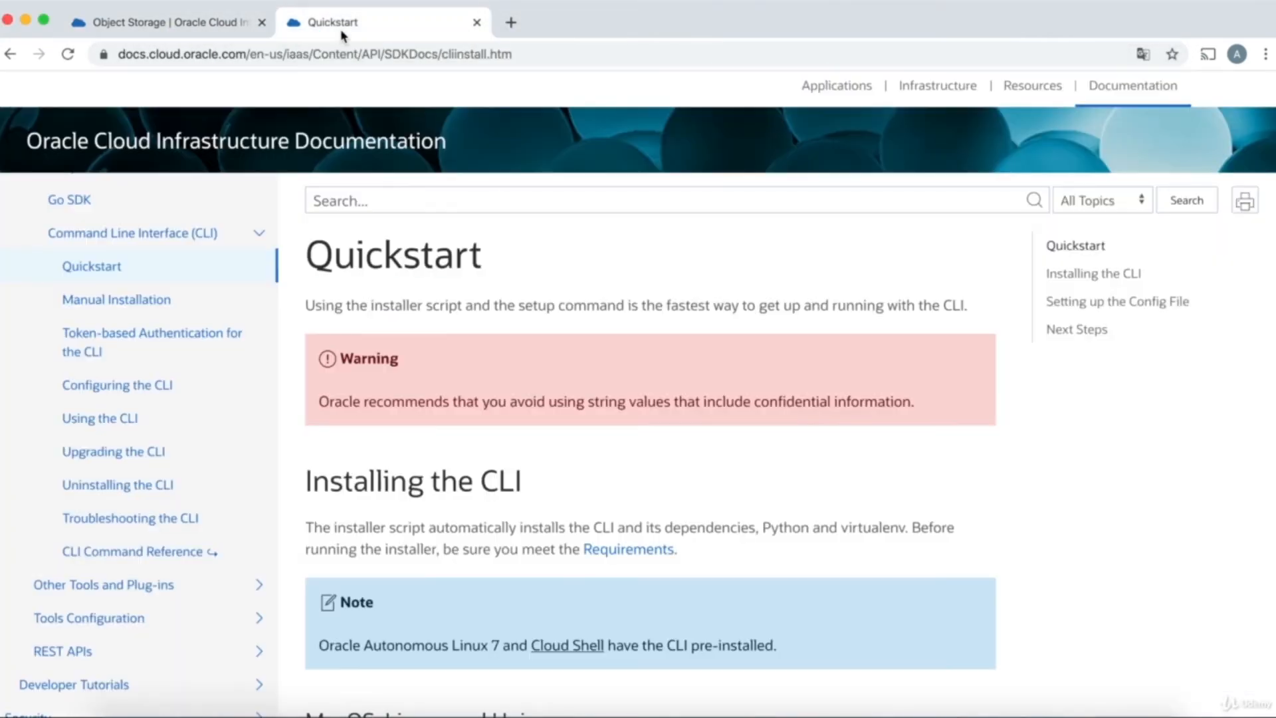
pyautogui.scroll(-2, 303, 400)
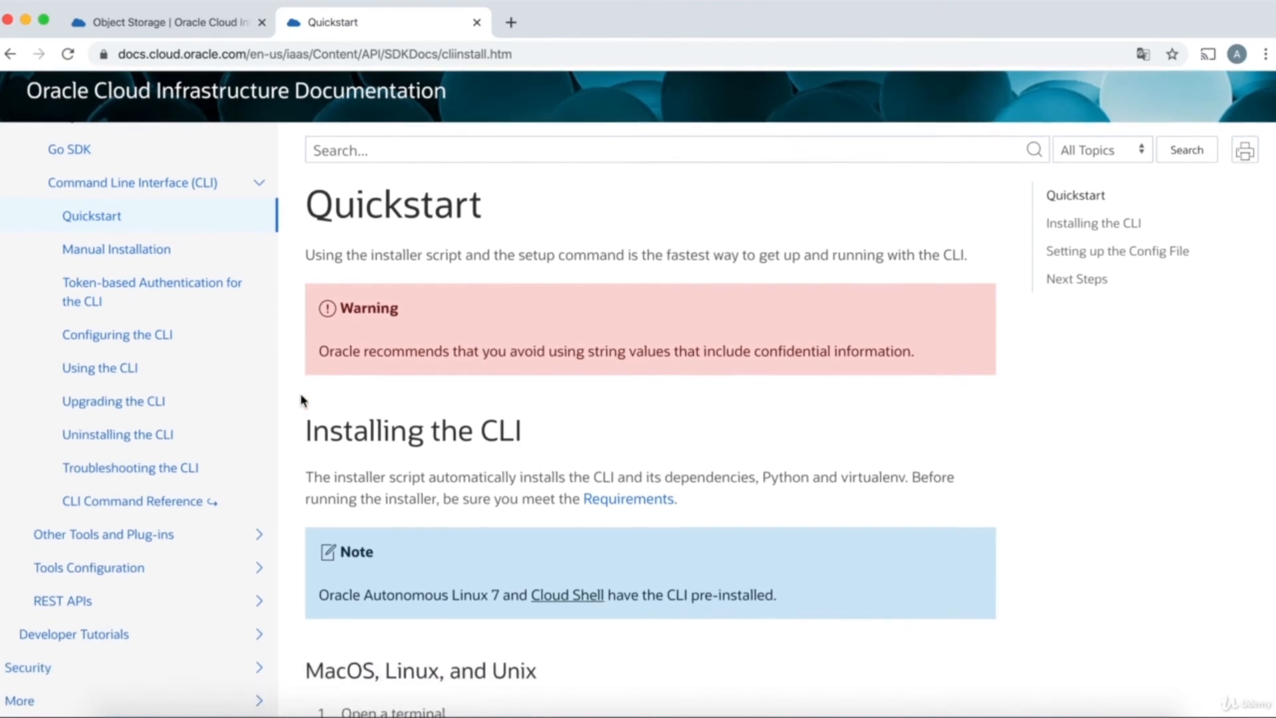
pyautogui.scroll(-2, 302, 400)
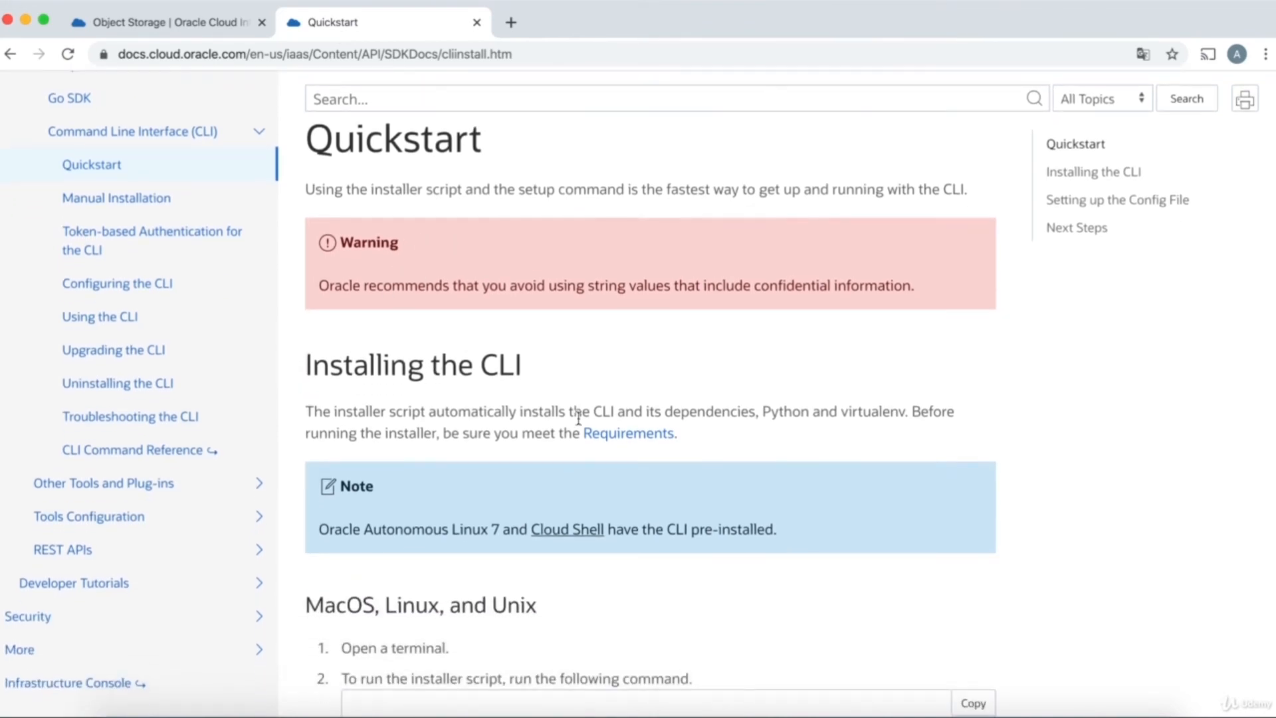
pyautogui.scroll(-5, 578, 419)
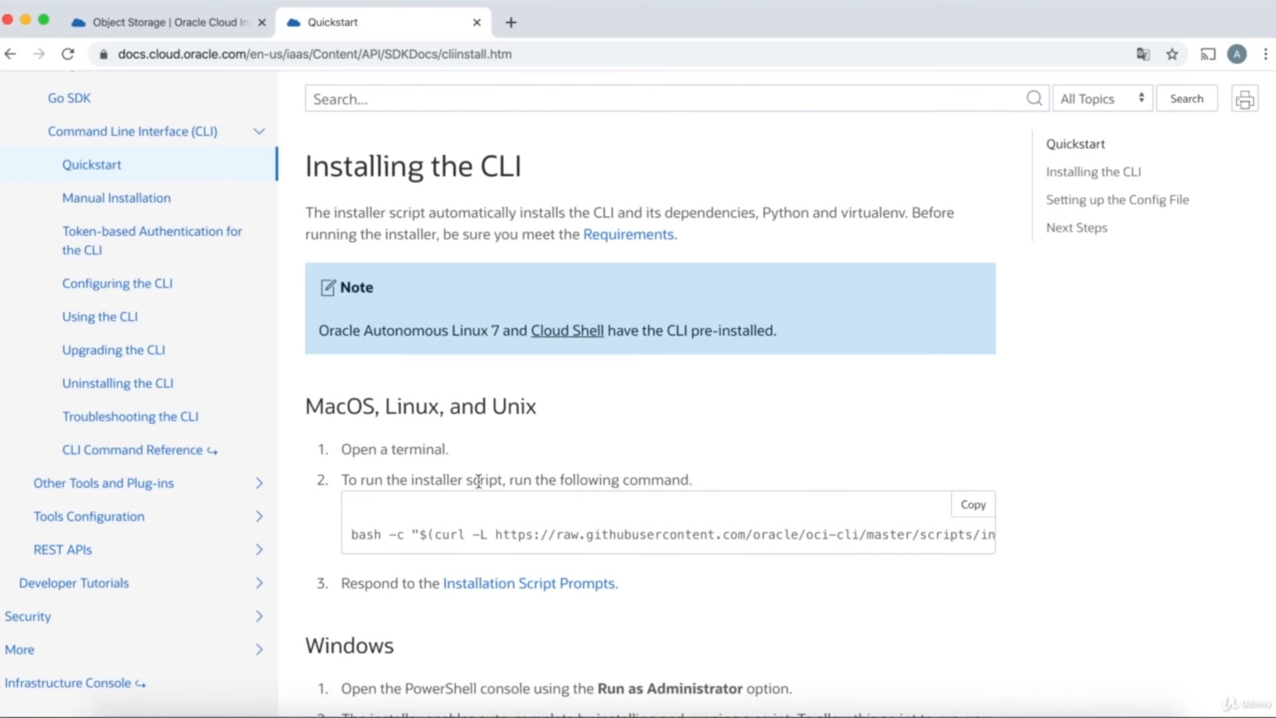
pyautogui.scroll(-2, 440, 394)
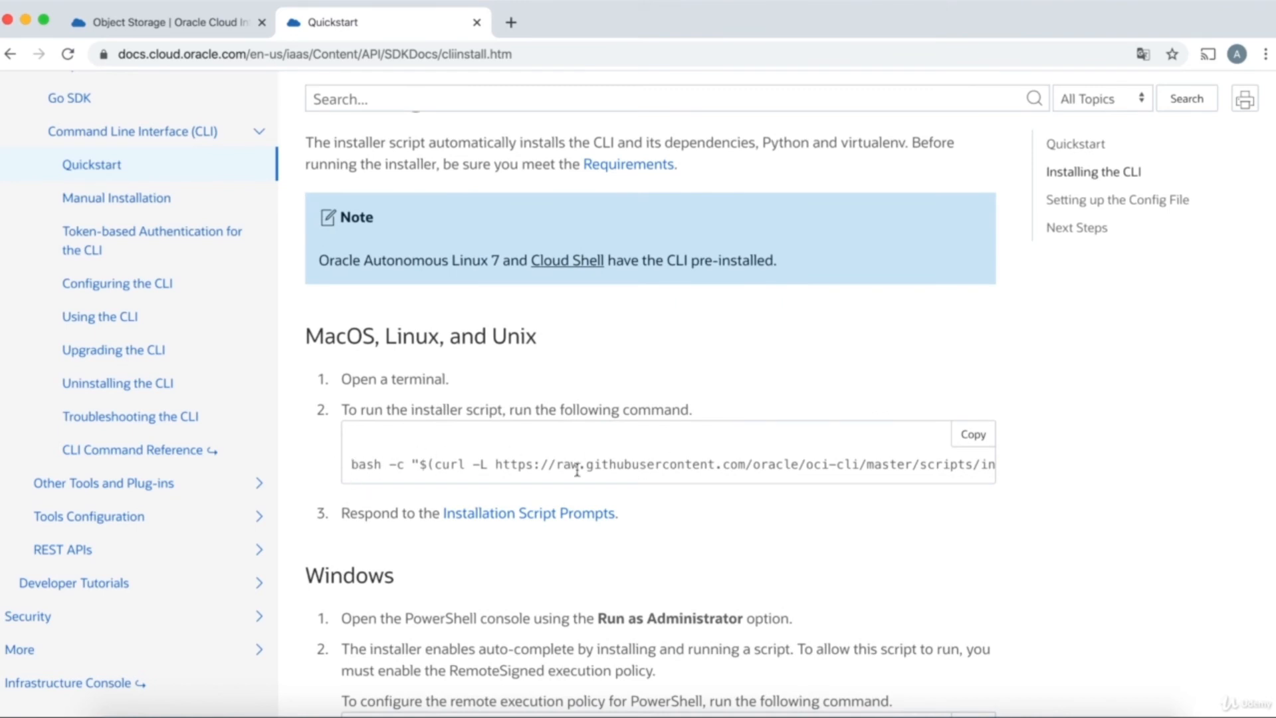
pyautogui.hscroll(3, 731, 463)
pyautogui.hscroll(-1, 729, 464)
pyautogui.hscroll(1, 728, 464)
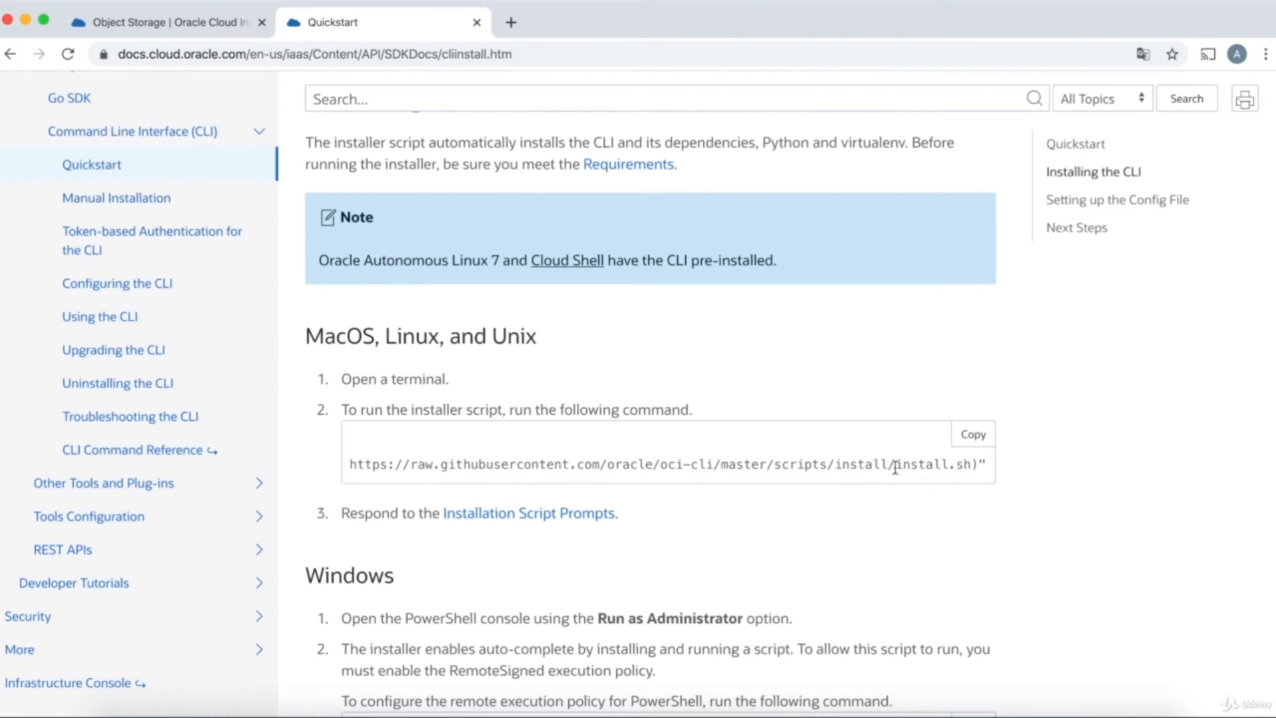
pyautogui.click(974, 438)
# Run the pasted OCI CLI installer with default locations and no optional packages
pyautogui.click(930, 708)
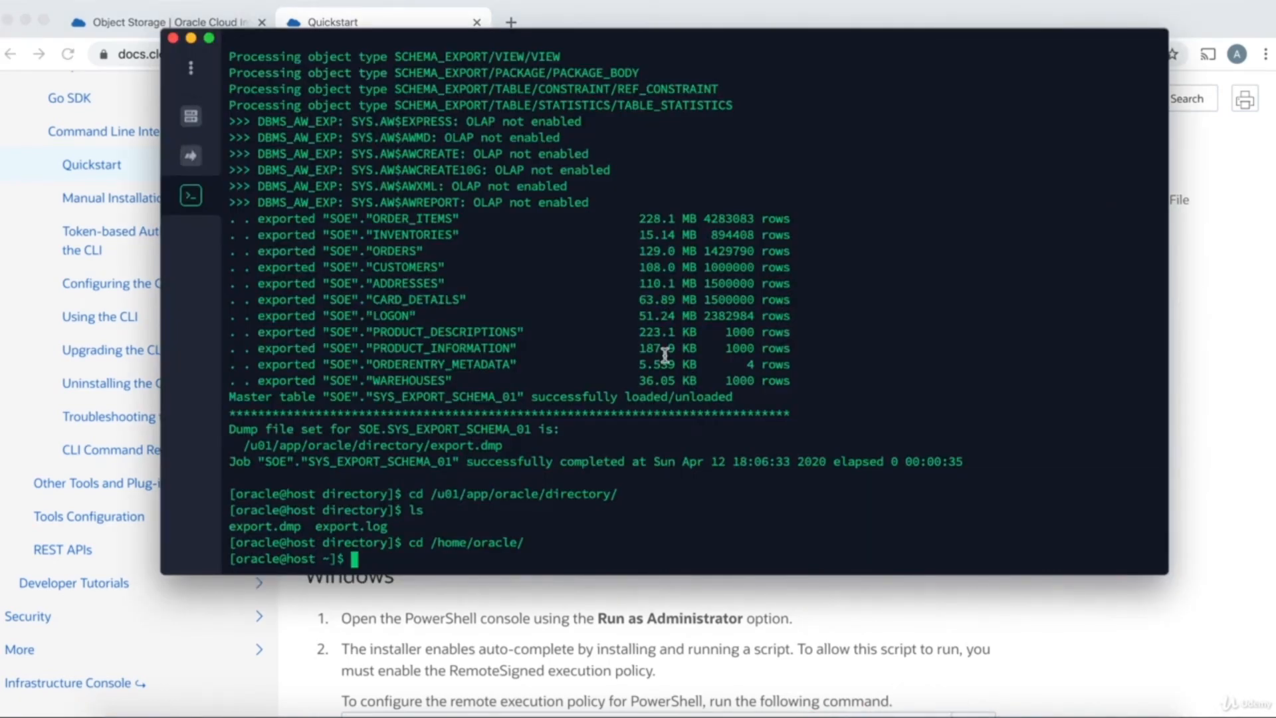
pyautogui.press('super+v')
pyautogui.press('Return')
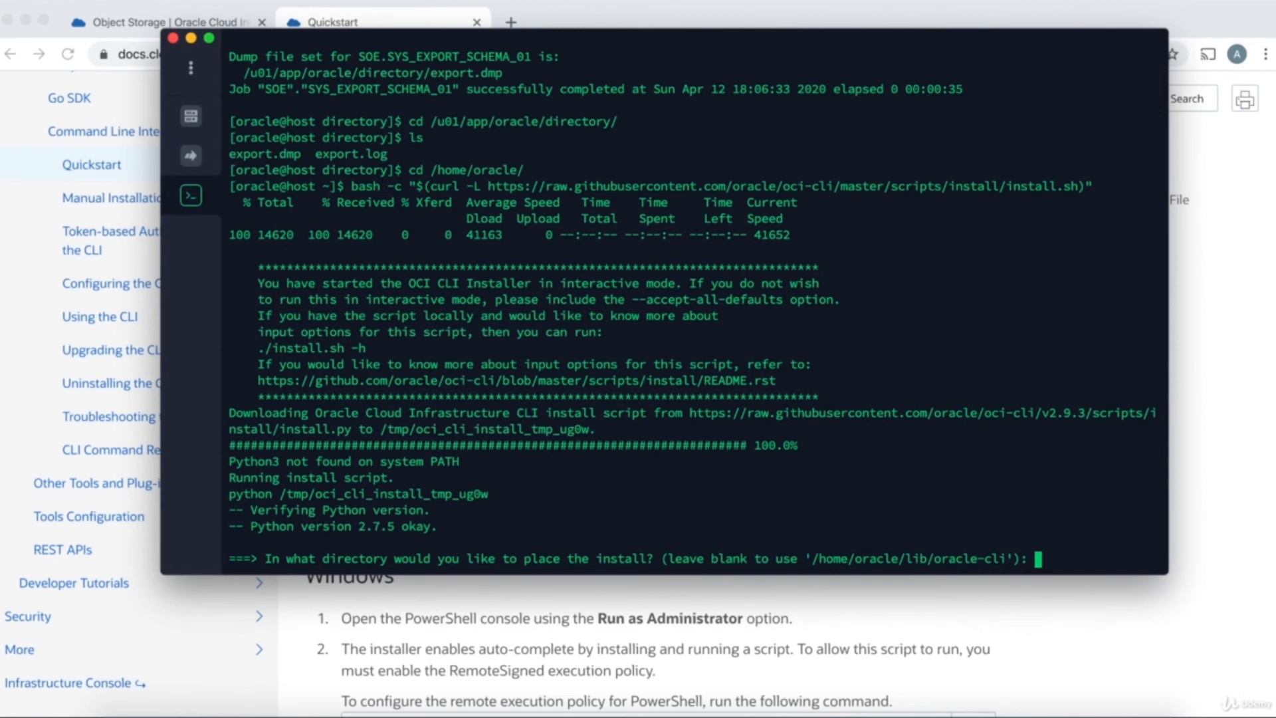
pyautogui.press('Return')
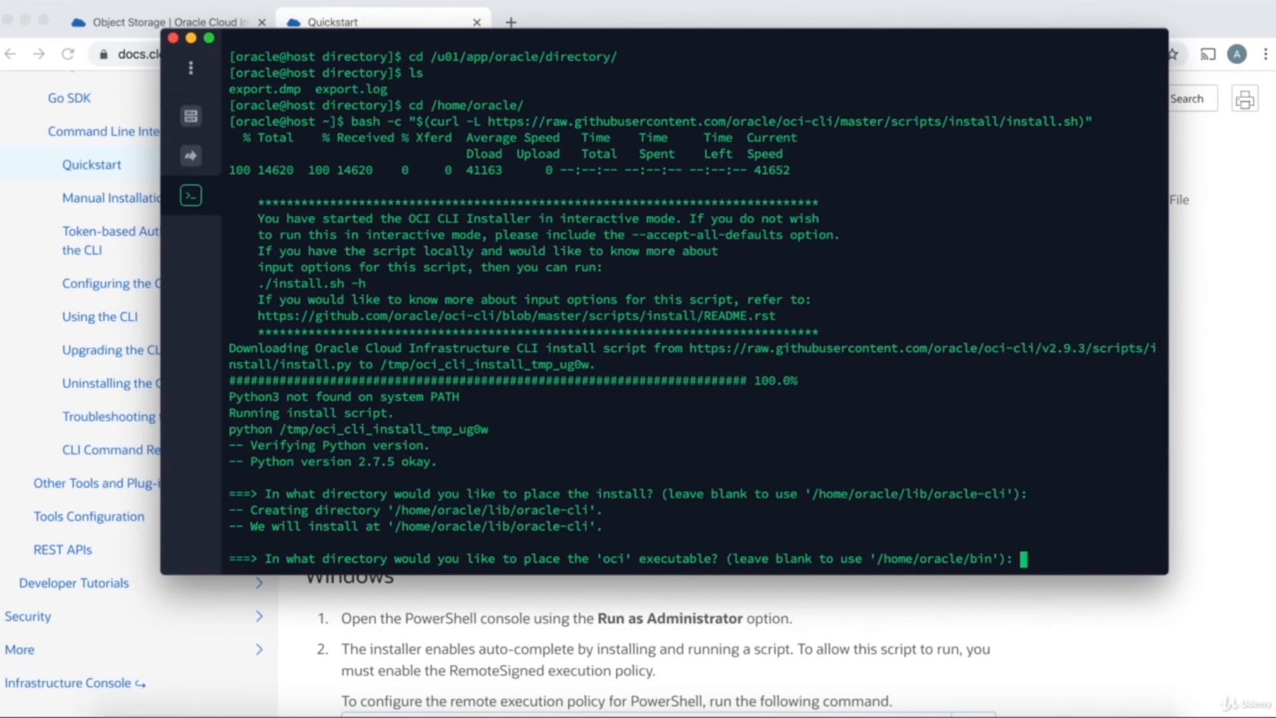
pyautogui.press('Return')
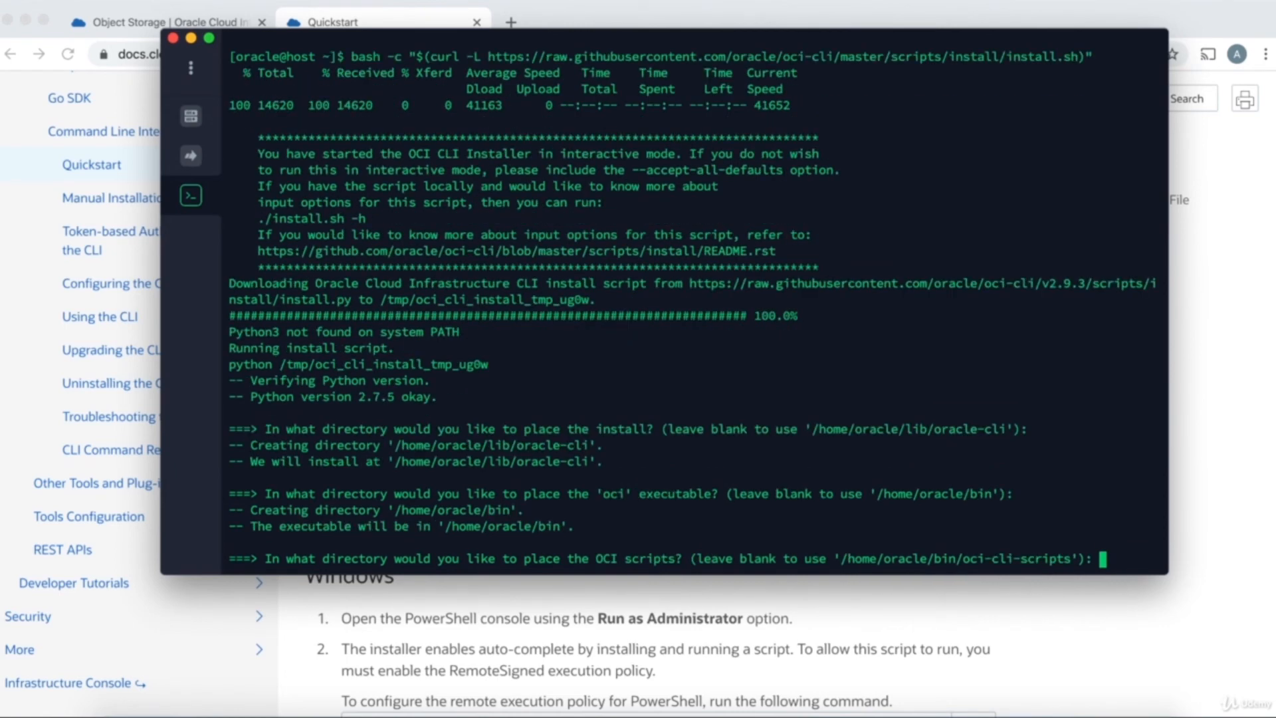
pyautogui.press('Return')
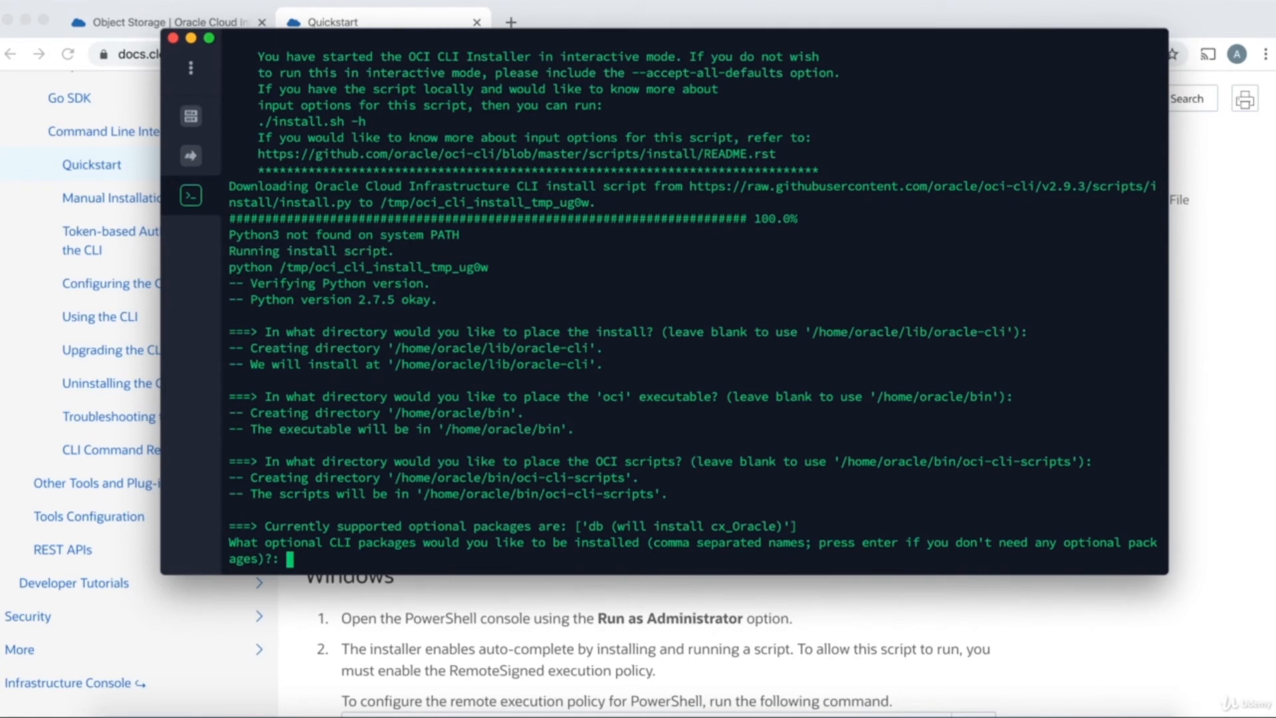
pyautogui.press('Return')
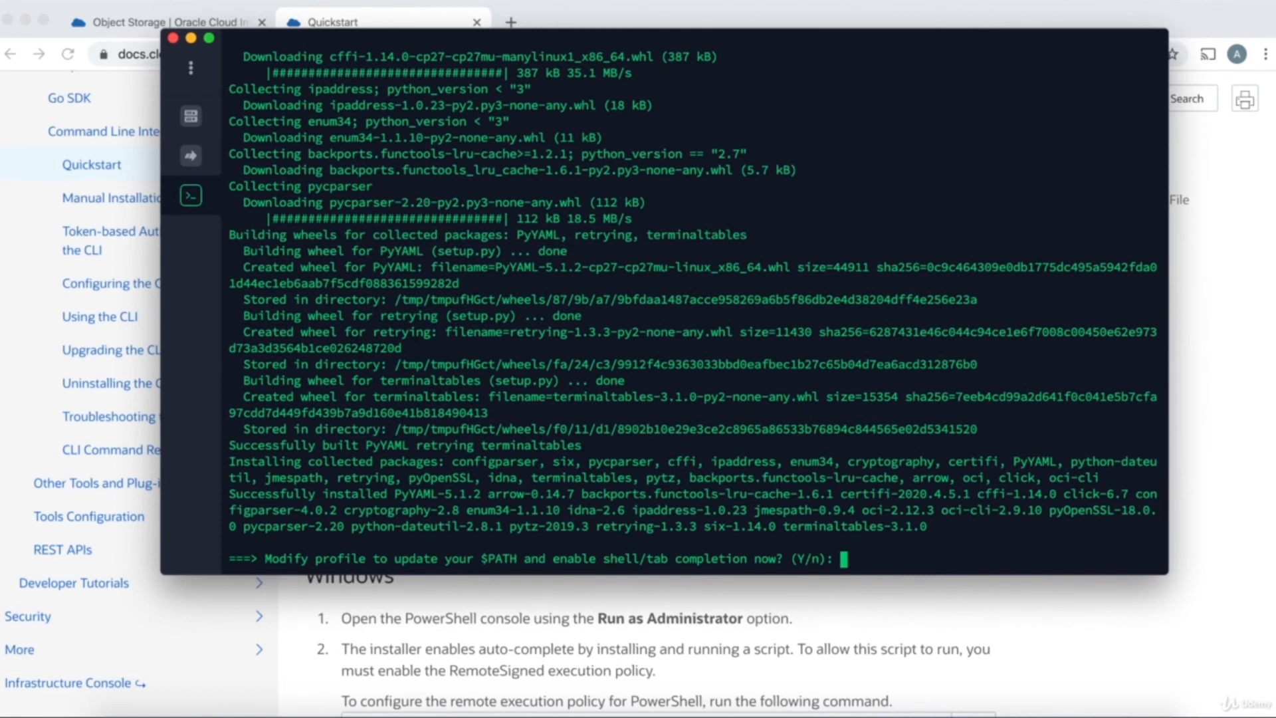
# Let the installer update the default .bashrc profile, then enter oci setup config
pyautogui.write('Y')
pyautogui.press('Return')
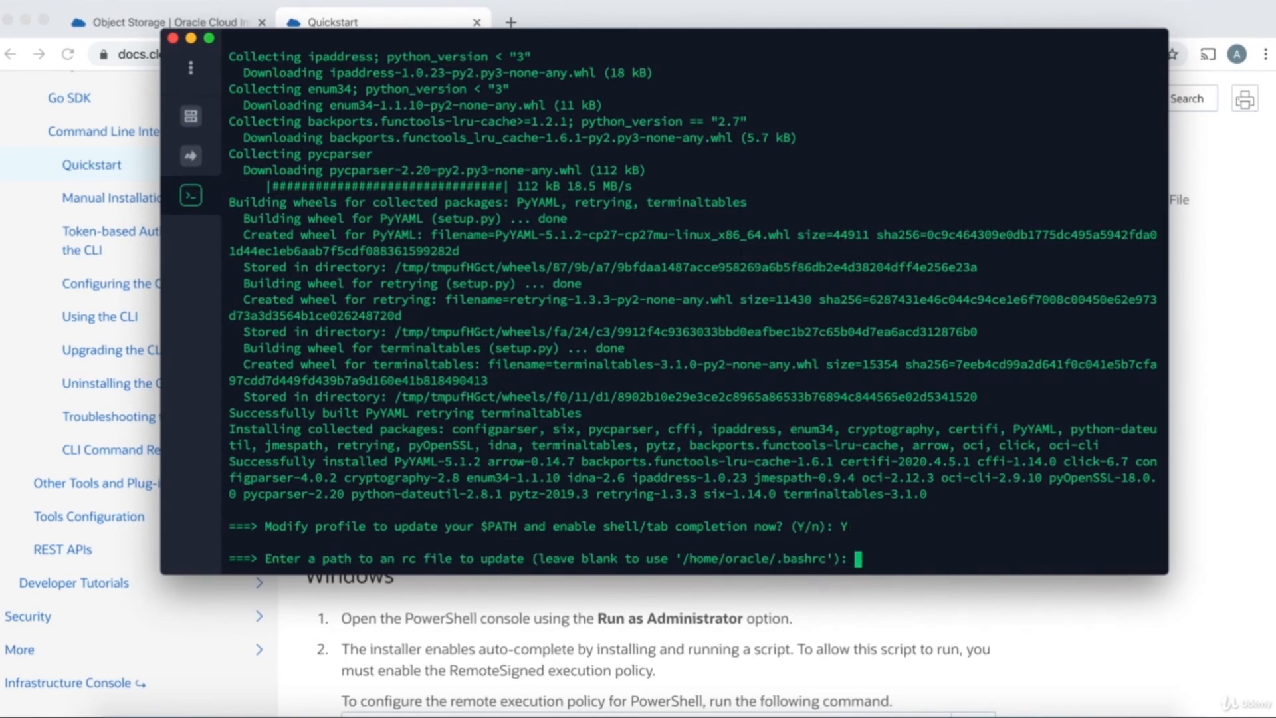
pyautogui.press('Return')
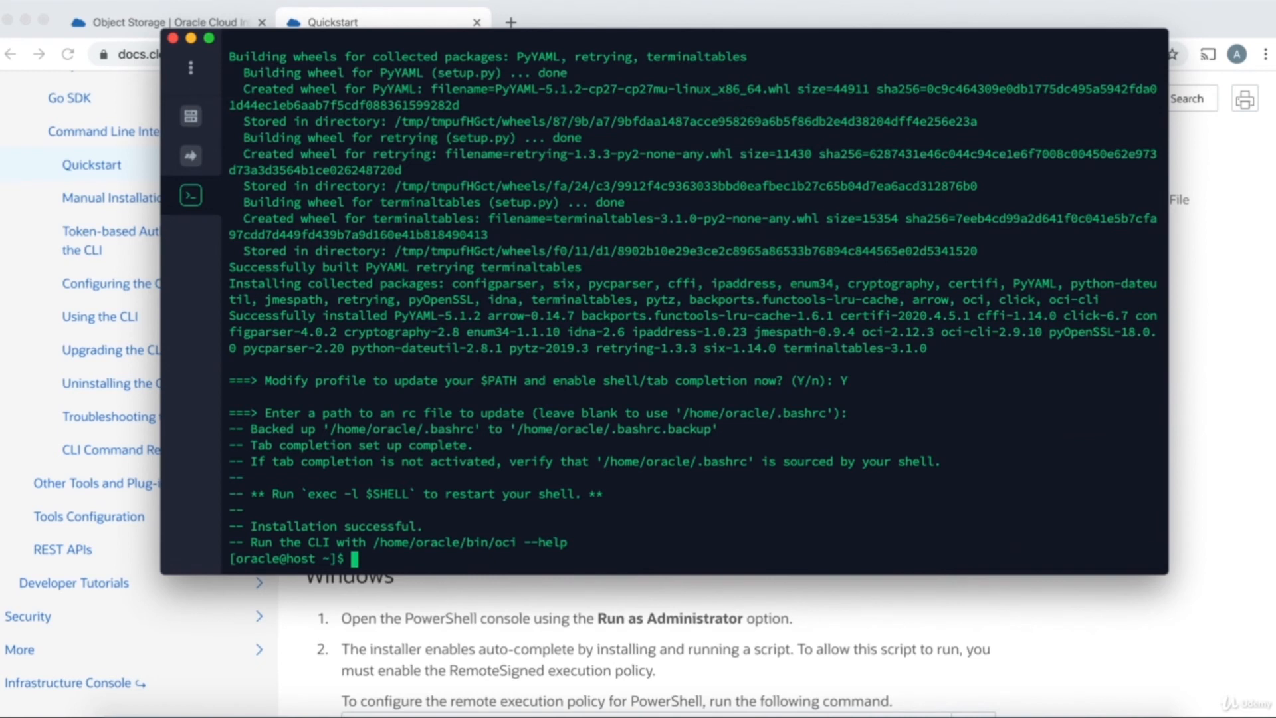
pyautogui.write('oci setup config')
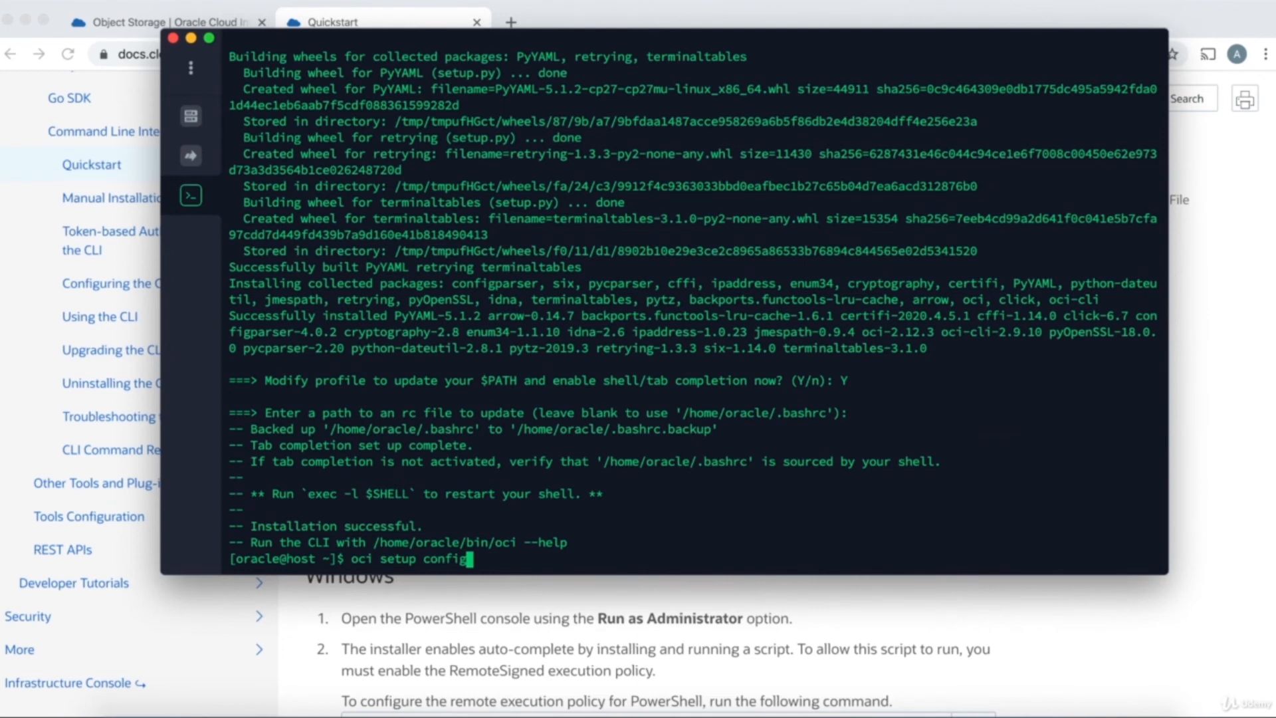
# Start oci setup config with the default config location and enter the user OCID copied from the console
pyautogui.press('Return')
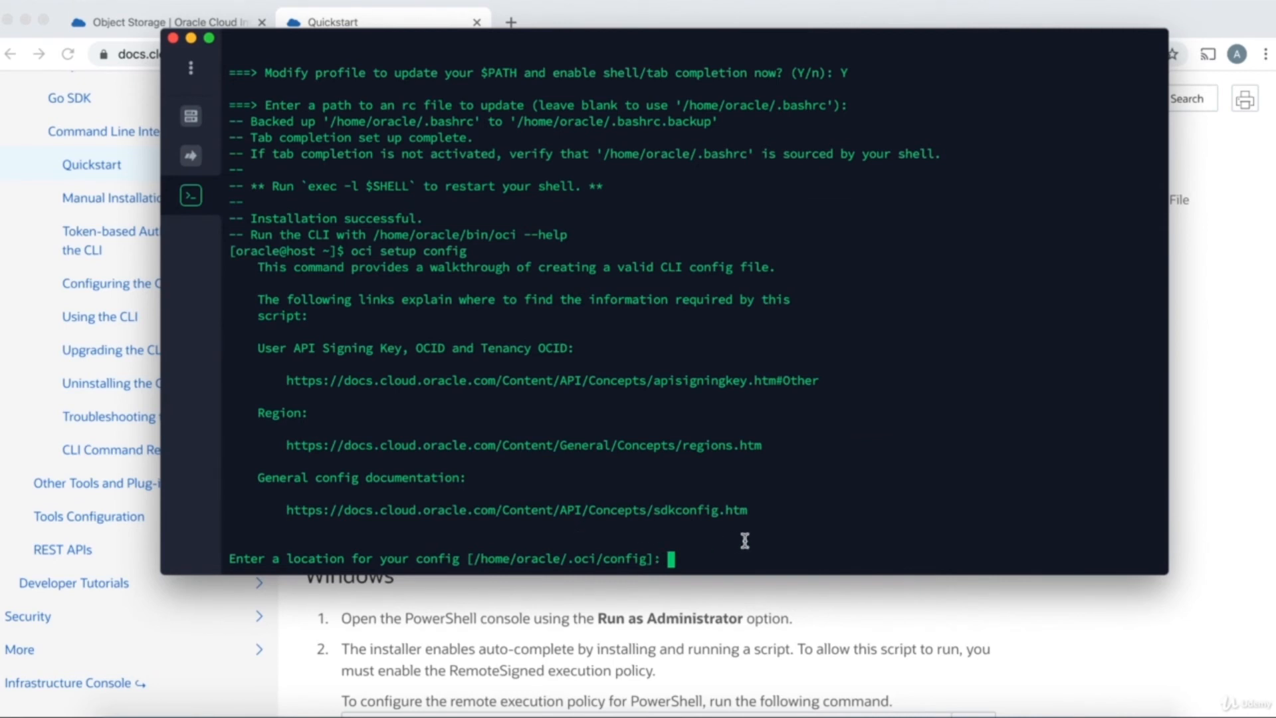
pyautogui.press('Return')
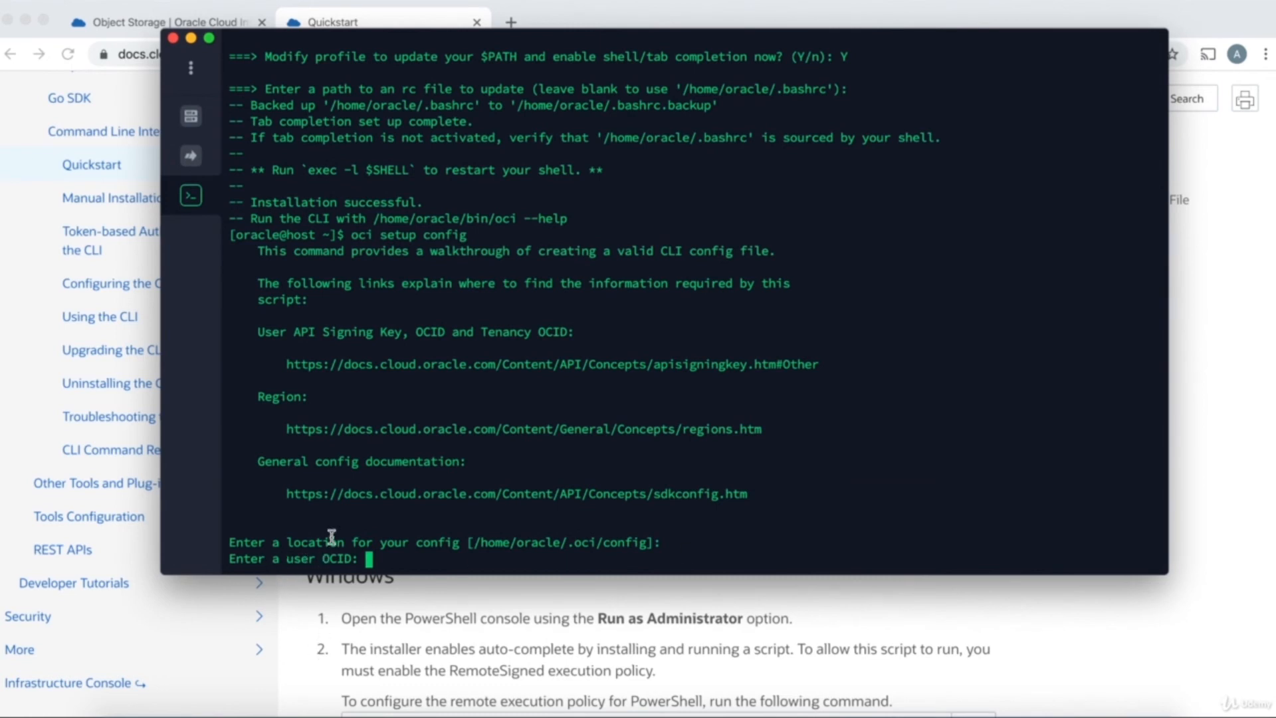
pyautogui.click(106, 26)
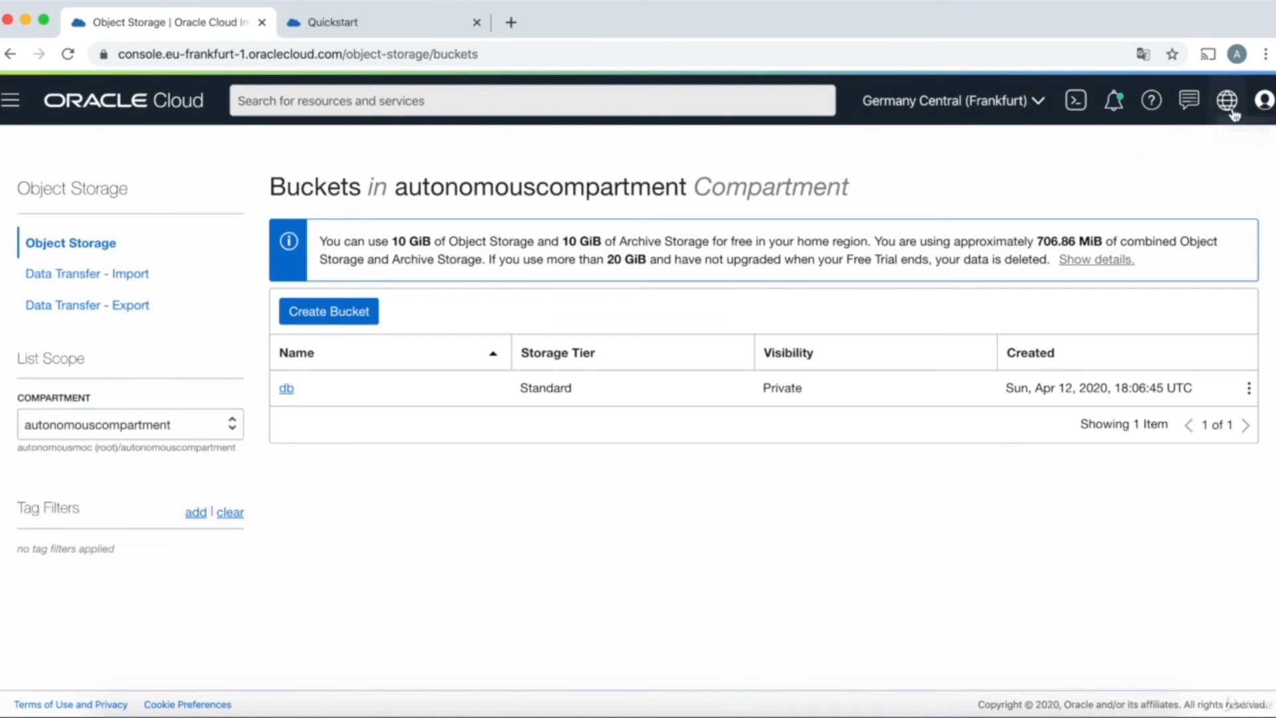
pyautogui.click(1263, 101)
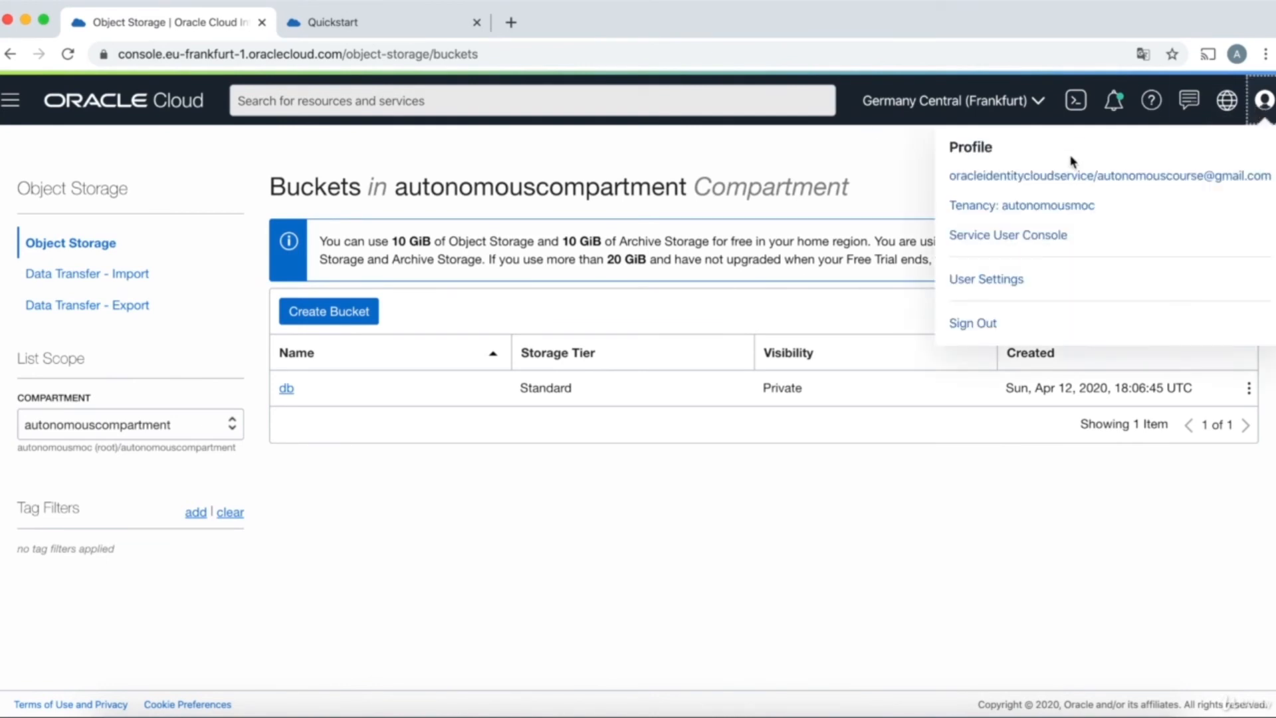
pyautogui.click(1069, 178)
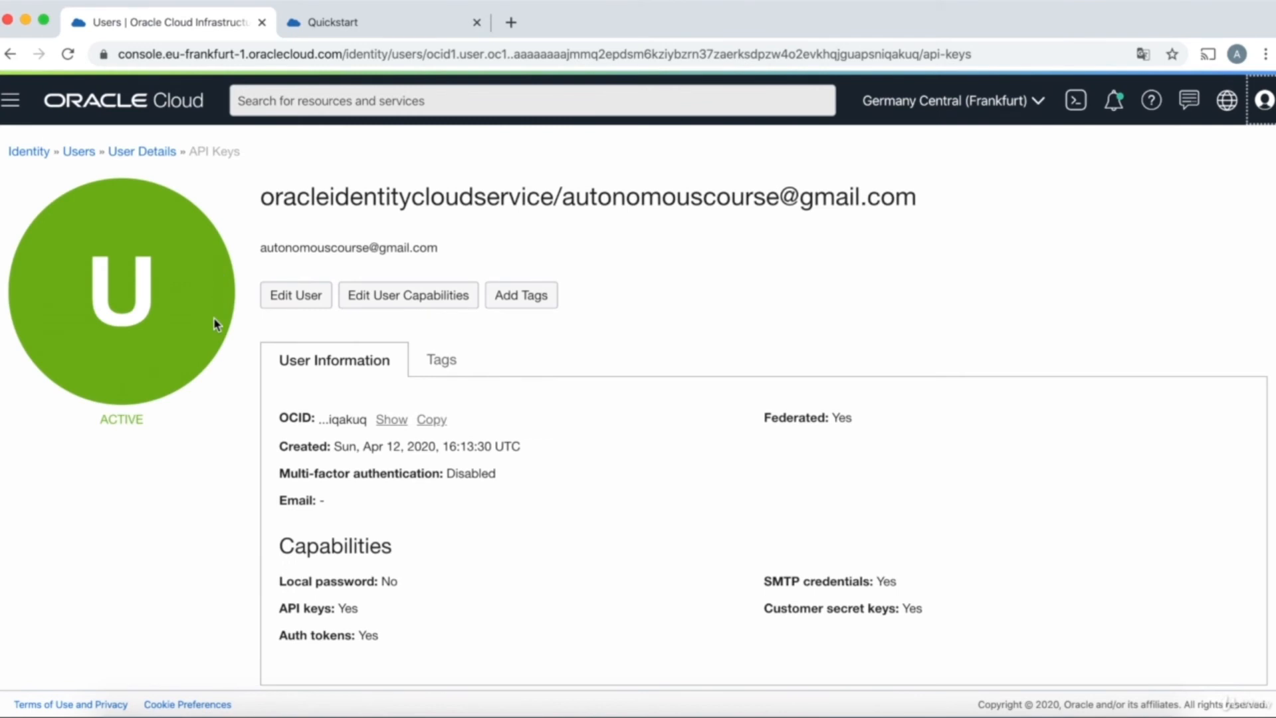
pyautogui.click(391, 405)
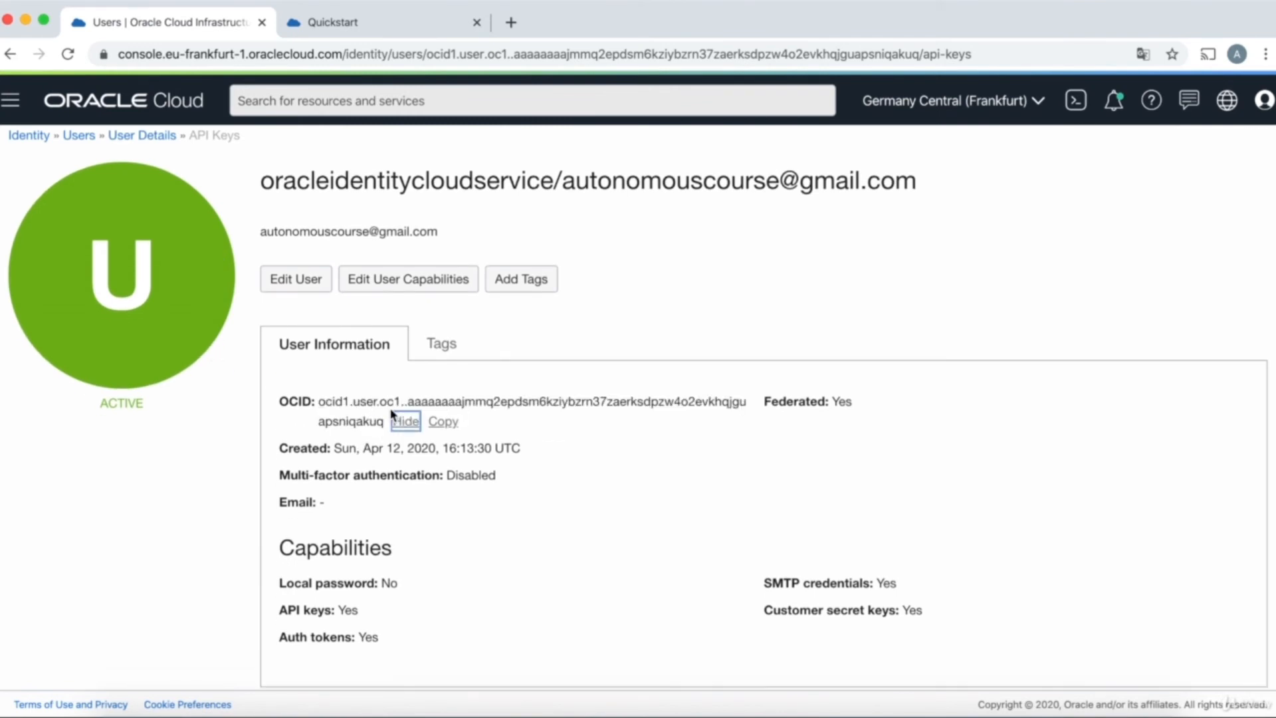
pyautogui.click(450, 425)
pyautogui.click(922, 710)
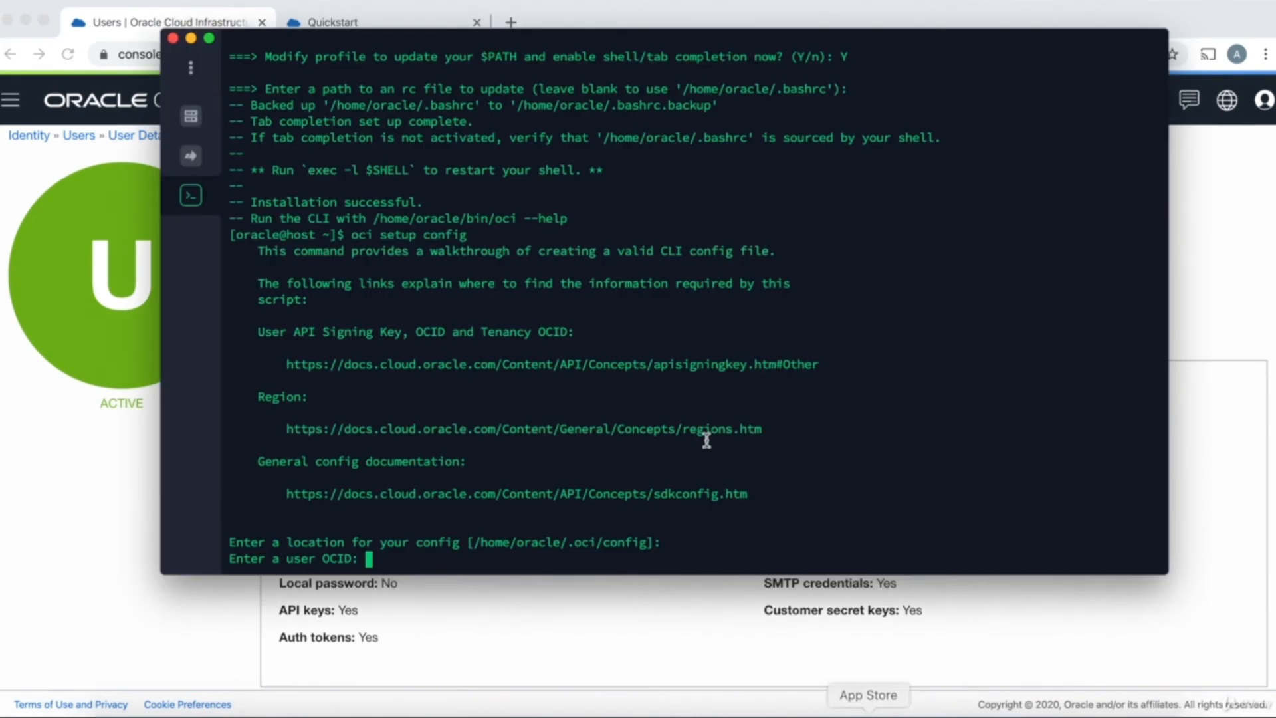
pyautogui.press('super+v')
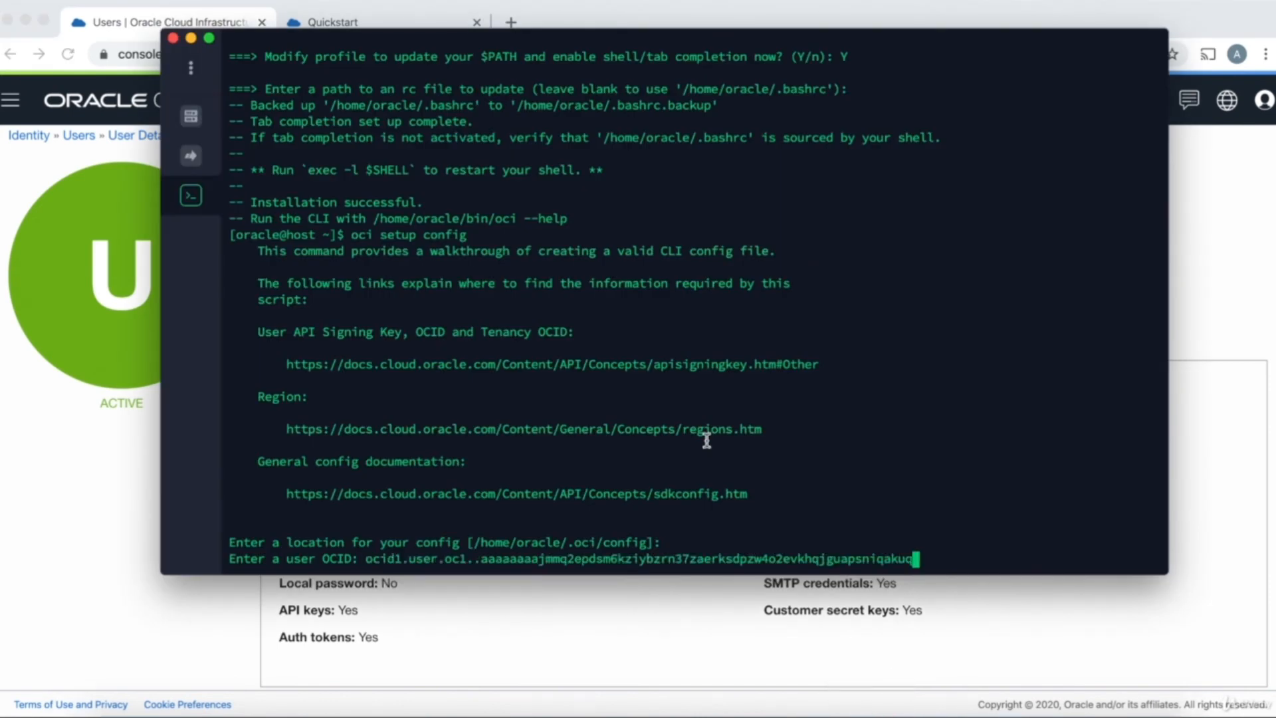
pyautogui.press('Return')
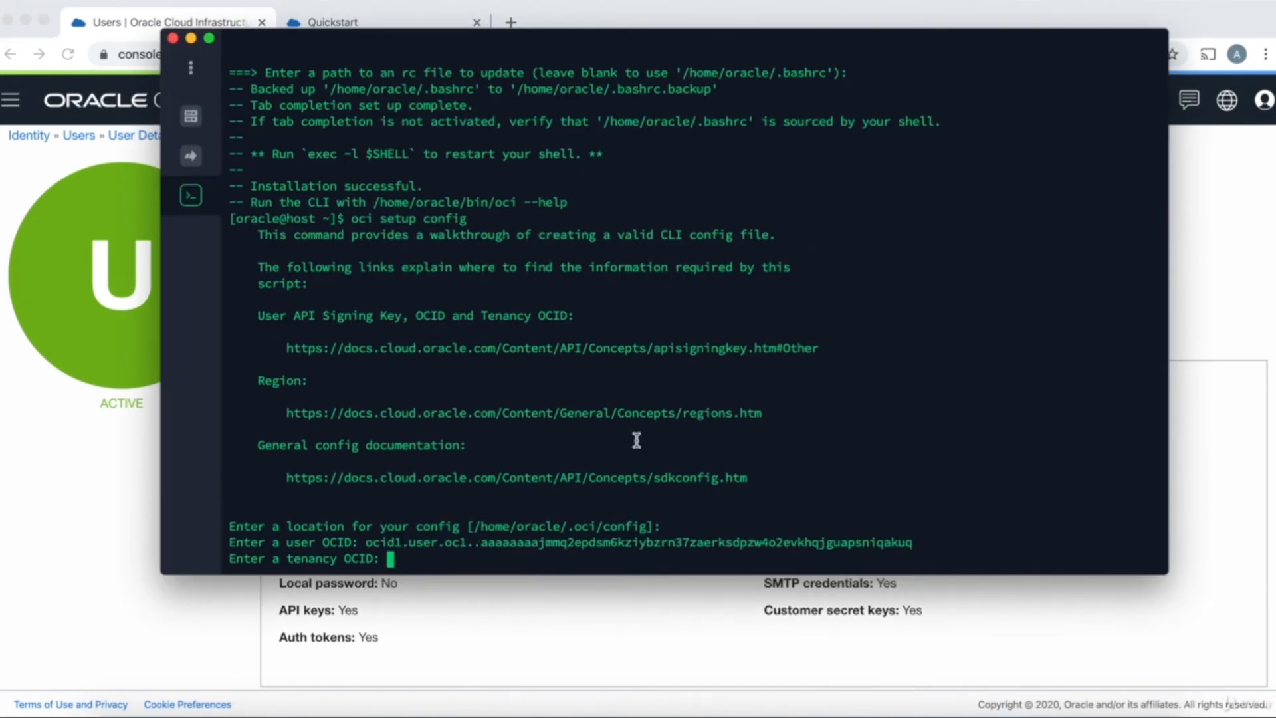
# Reveal the tenancy OCID on the console's tenancy details page
pyautogui.click(104, 582)
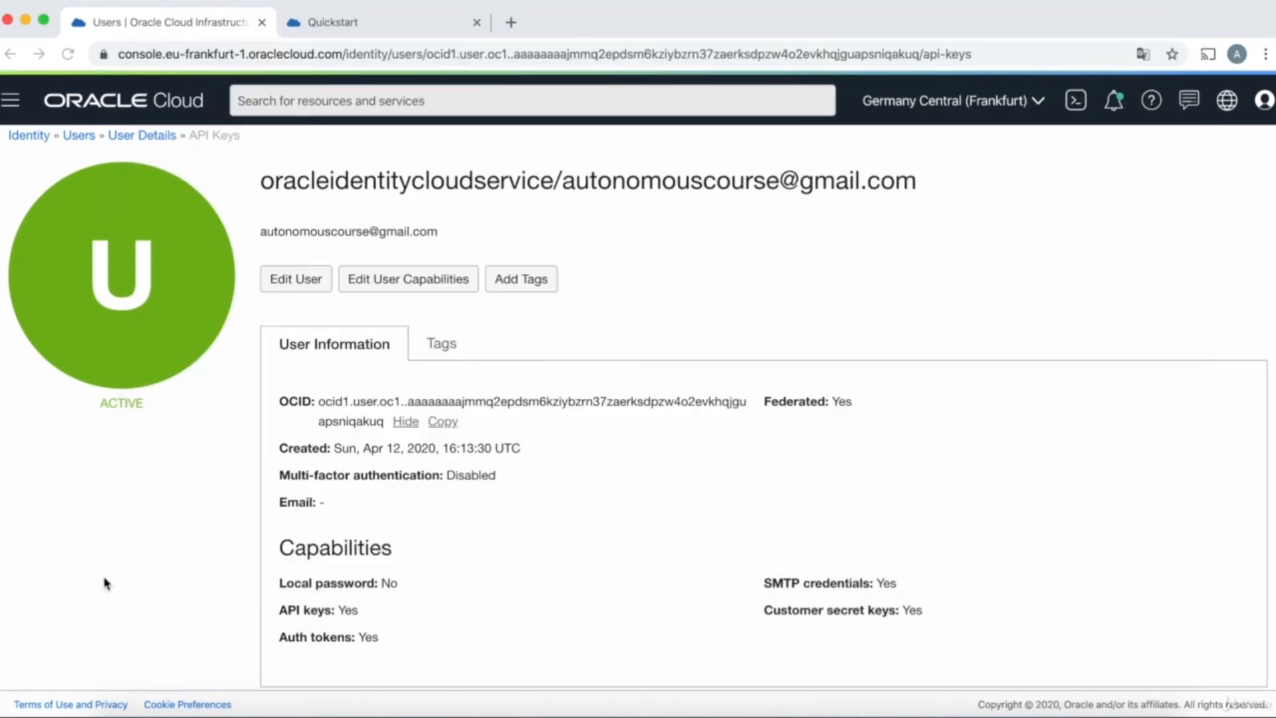
pyautogui.click(1265, 99)
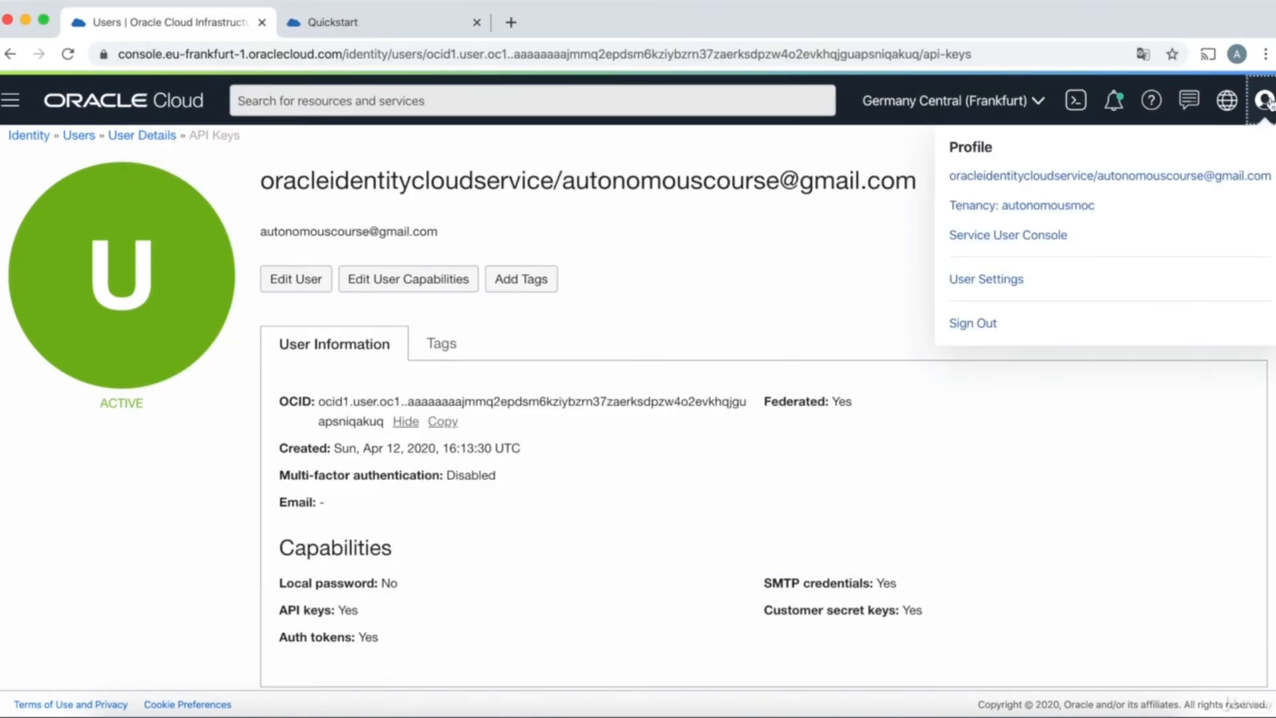
pyautogui.click(990, 210)
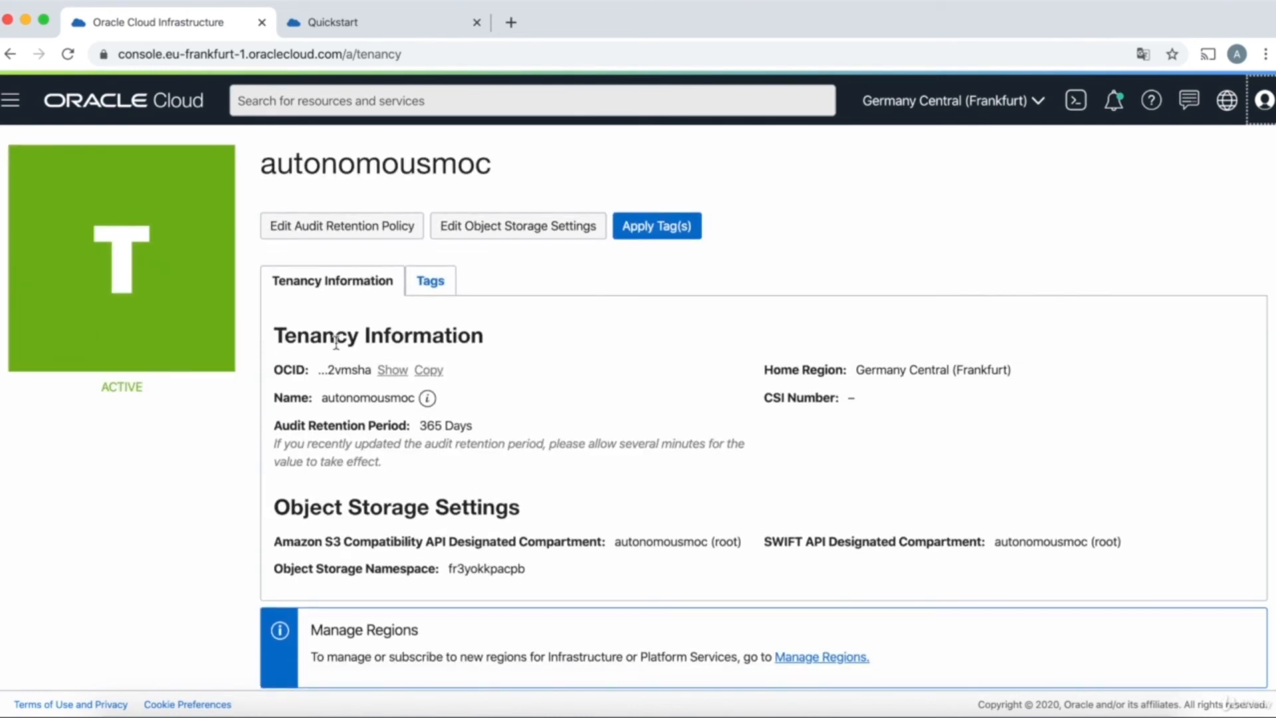
pyautogui.click(392, 370)
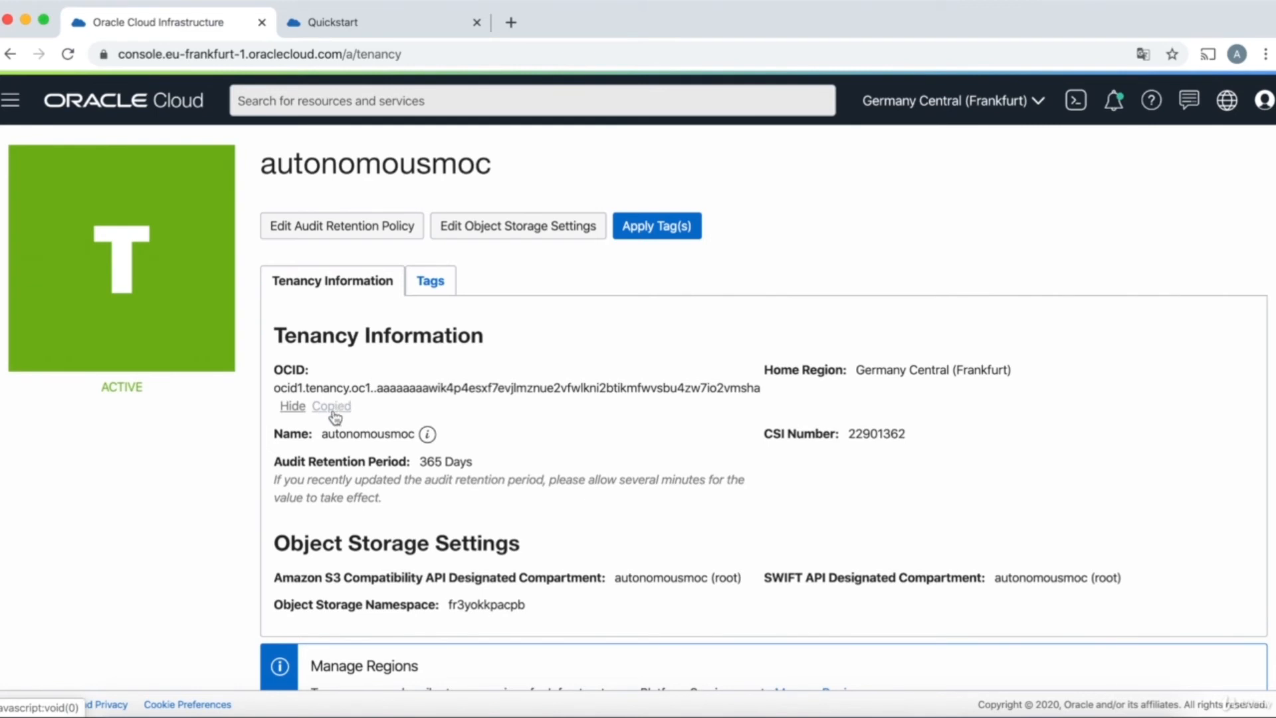
pyautogui.click(929, 706)
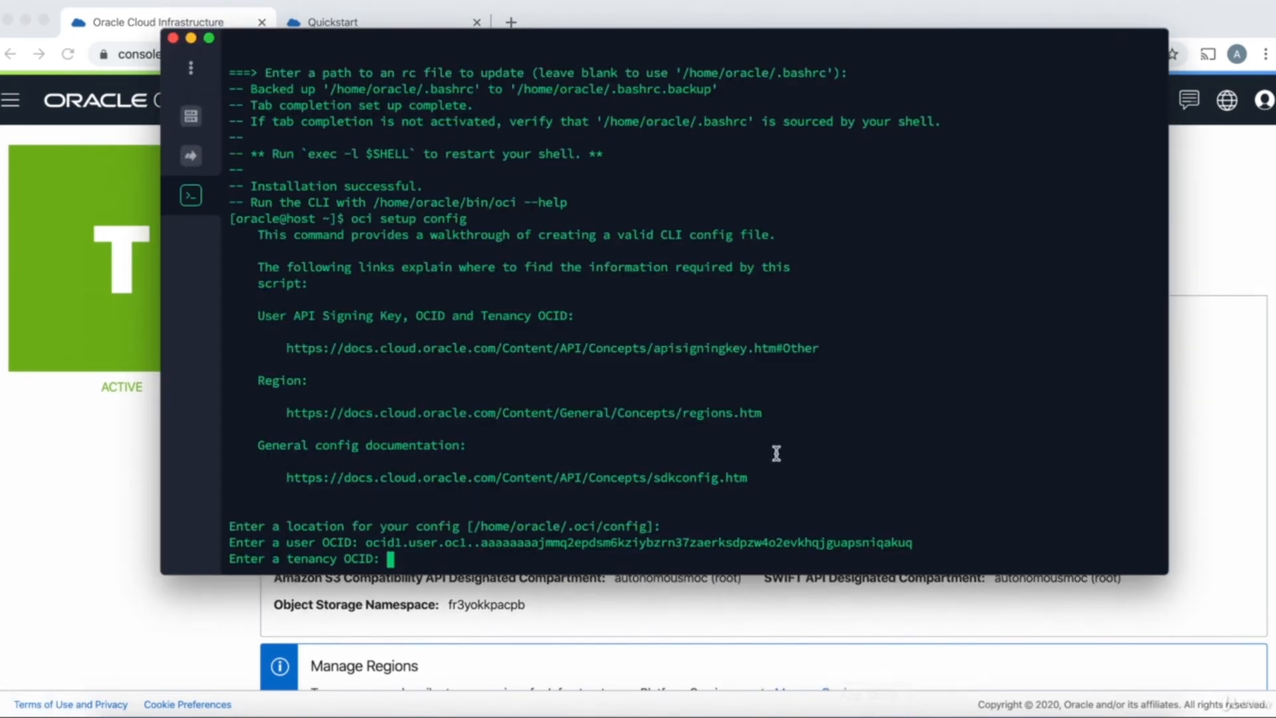
# Enter the tenancy OCID and region eu-frankfurt-1 in the CLI setup
pyautogui.press('super+v')
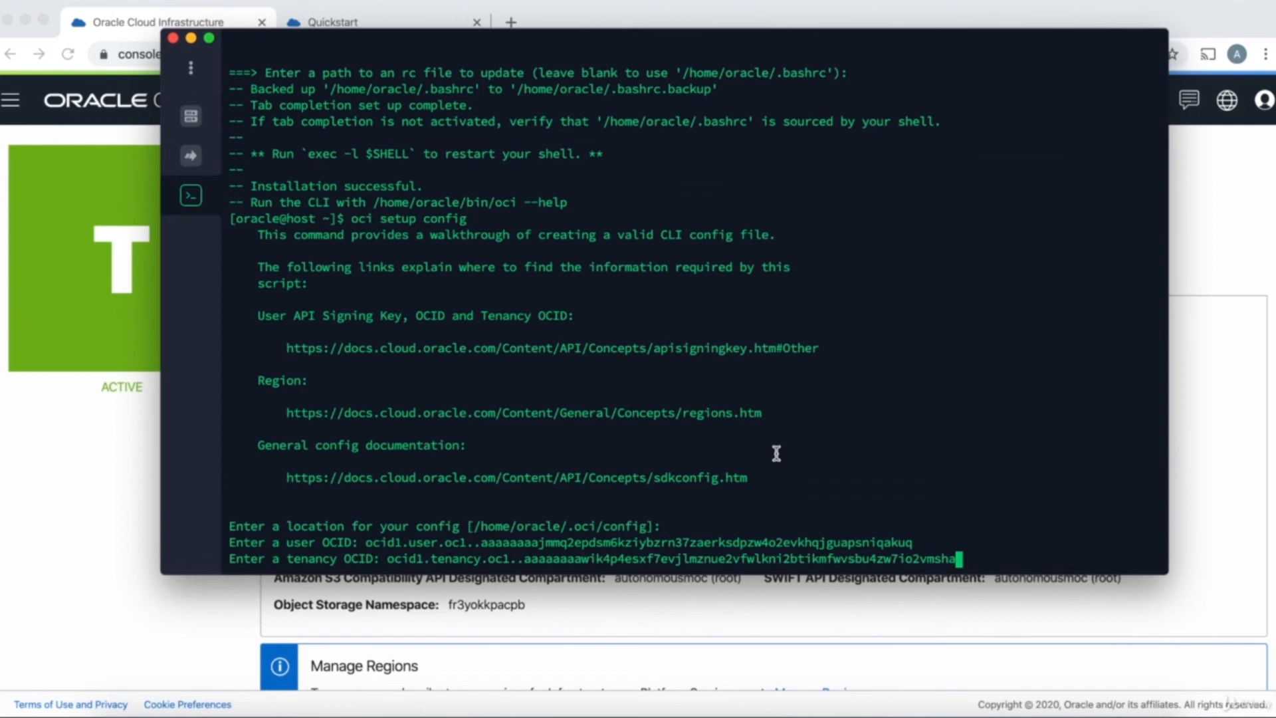
pyautogui.press('Return')
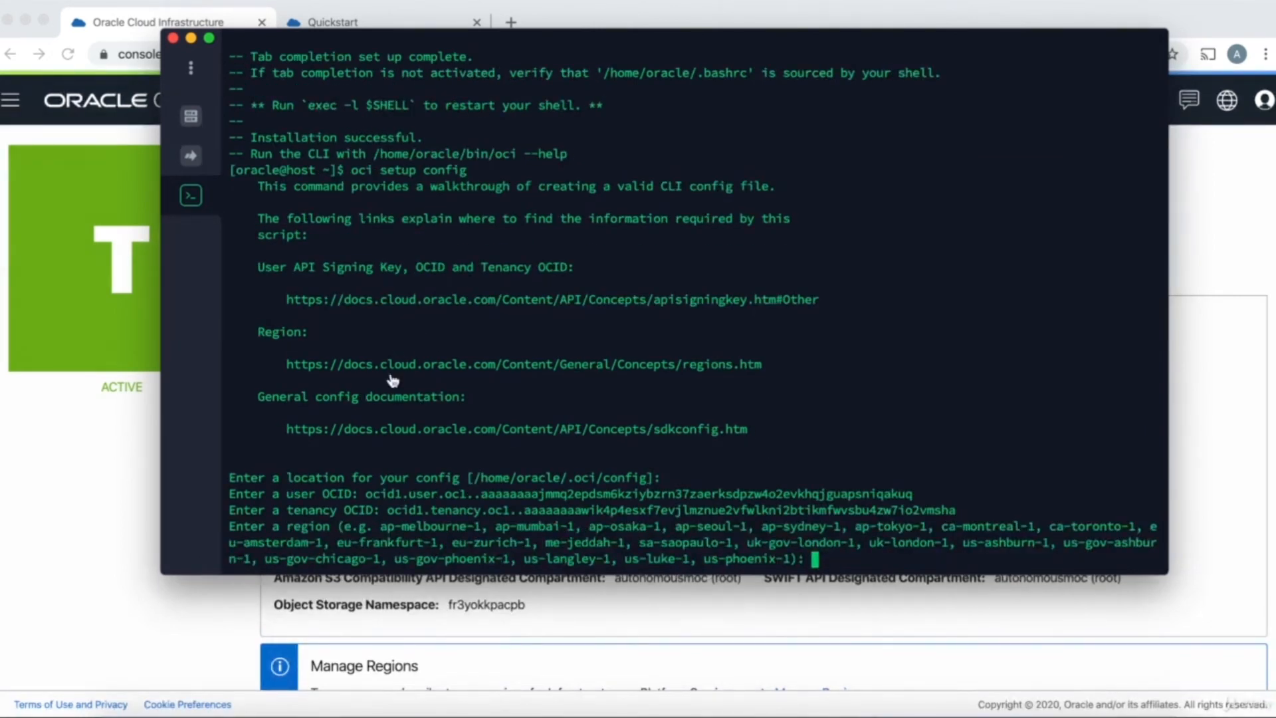
pyautogui.moveTo(747, 41); pyautogui.dragTo(742, 142)
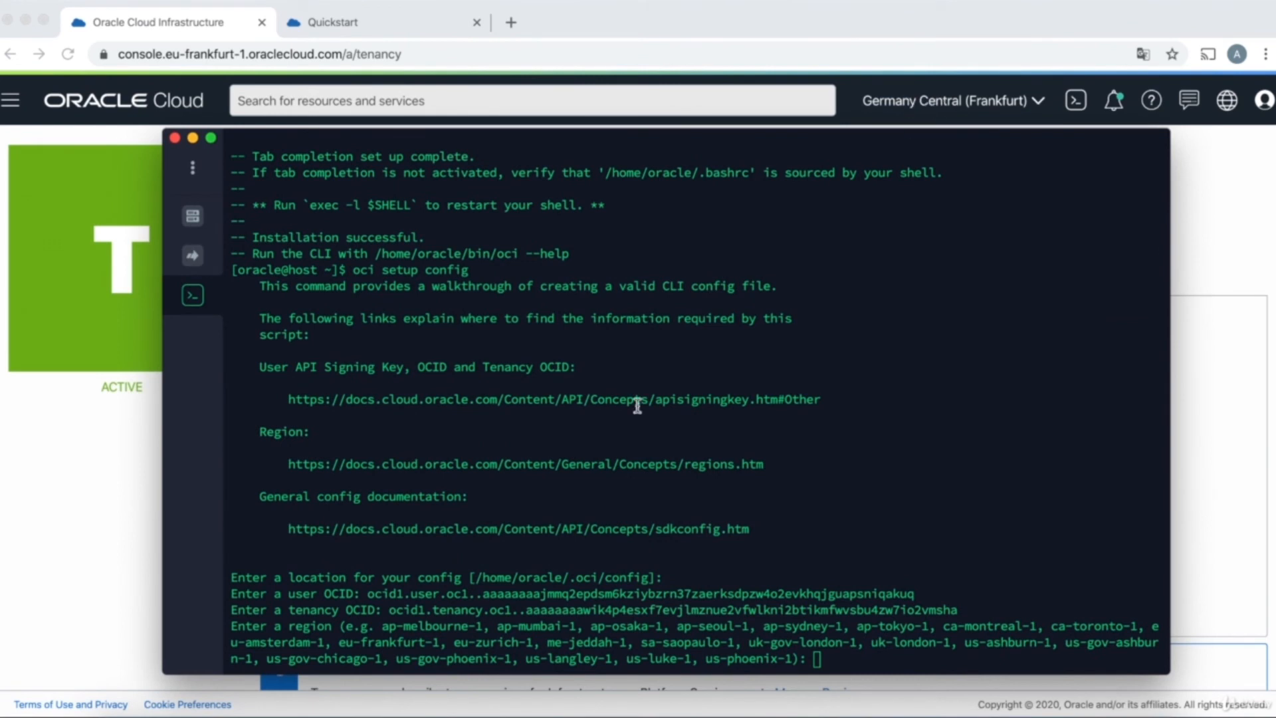
pyautogui.moveTo(339, 643); pyautogui.dragTo(440, 641)
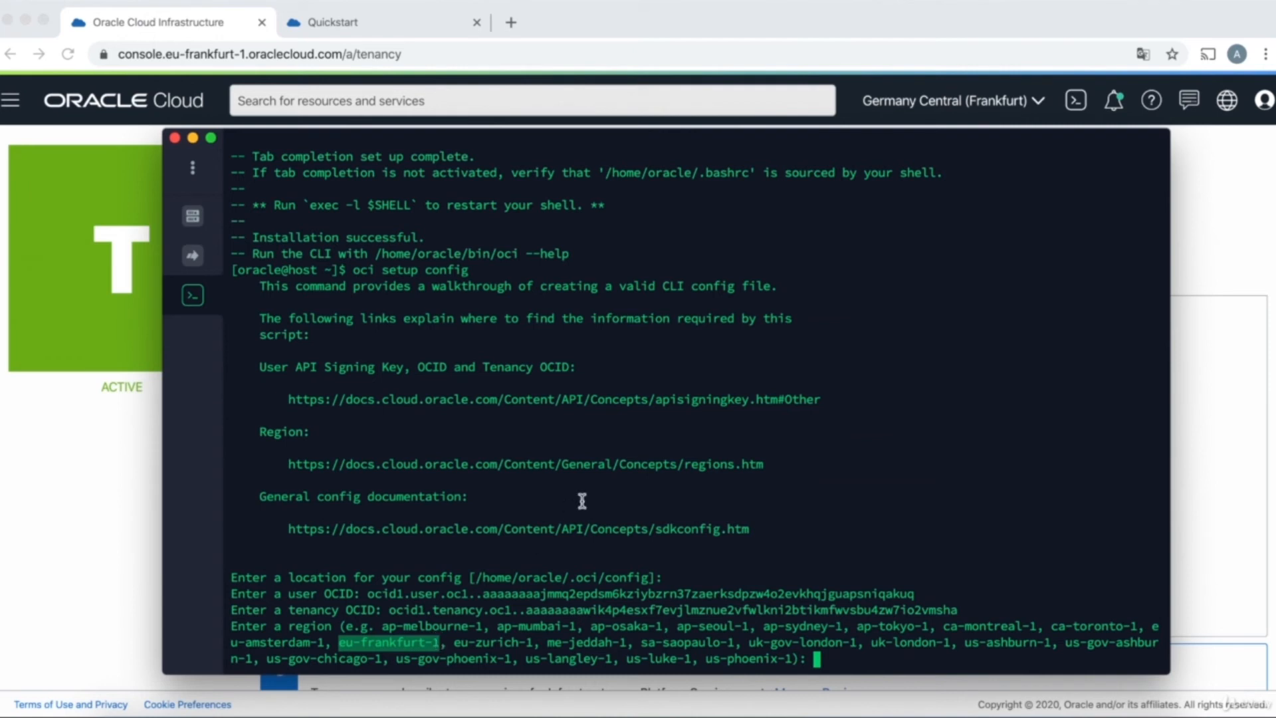
pyautogui.click(838, 573)
pyautogui.press('super+v')
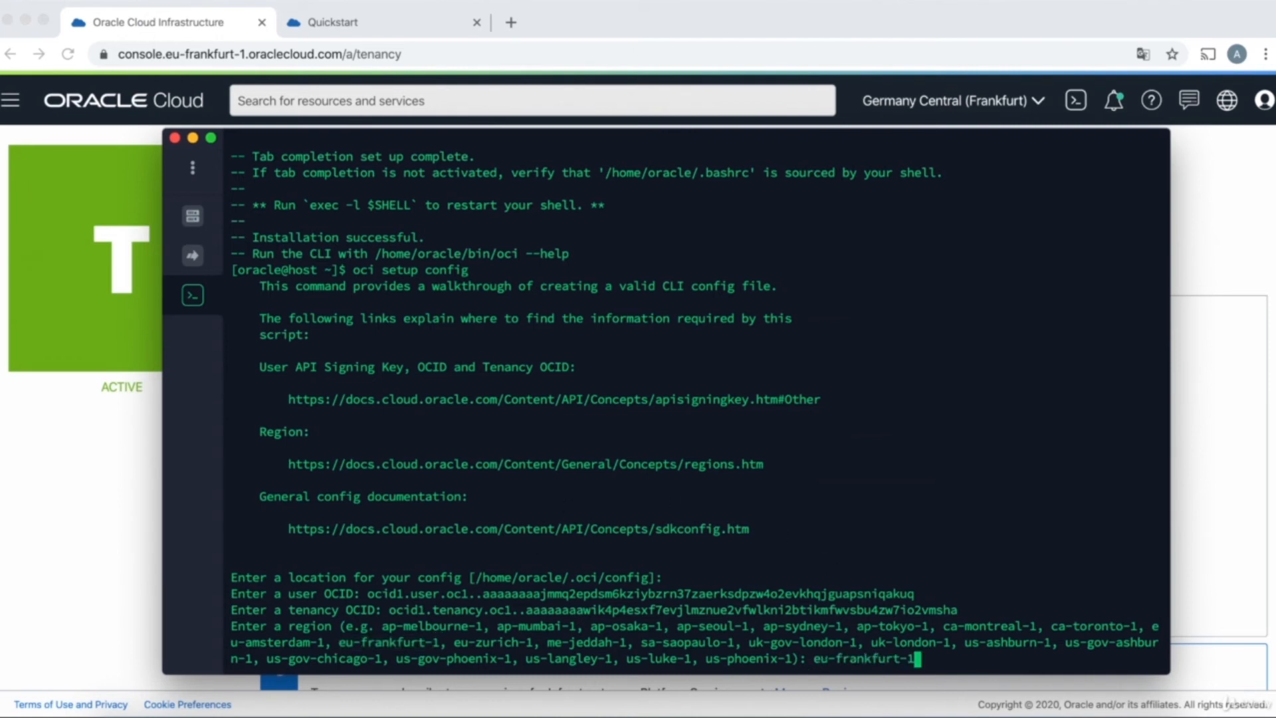
pyautogui.press('Return')
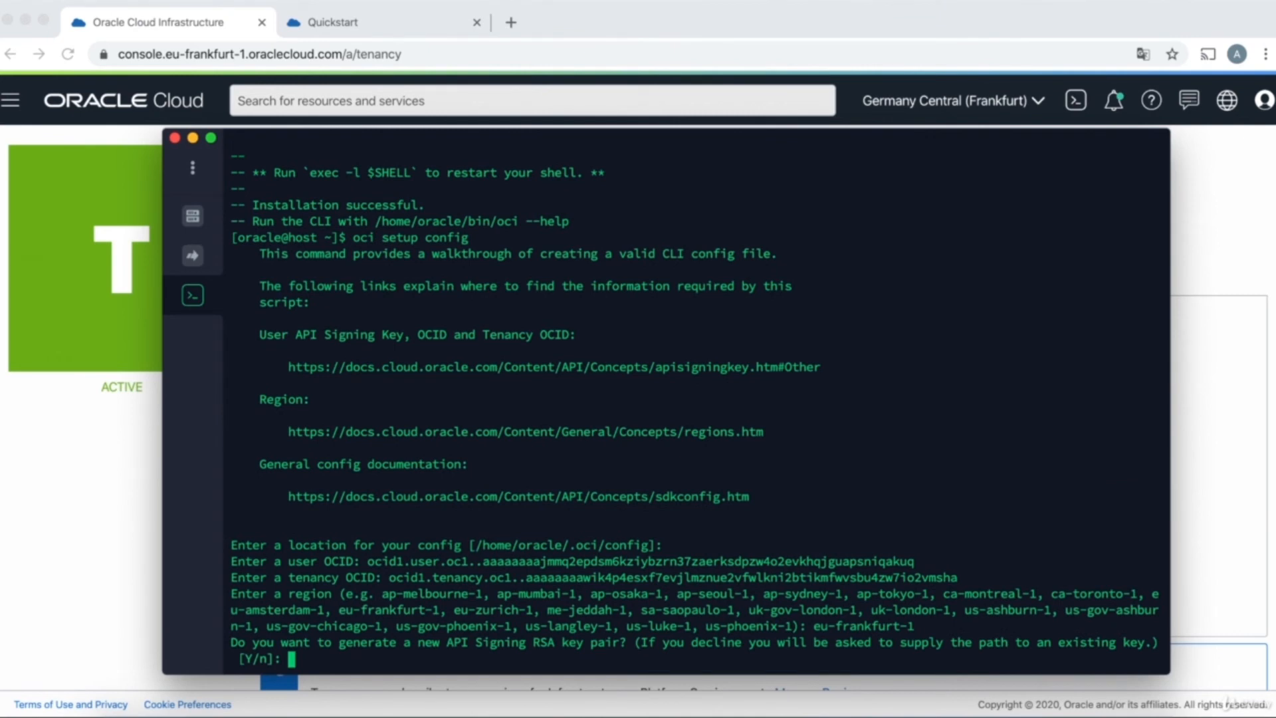
# Generate a new API signing key pair using the default directory and key name
pyautogui.write('Y')
pyautogui.press('Return')
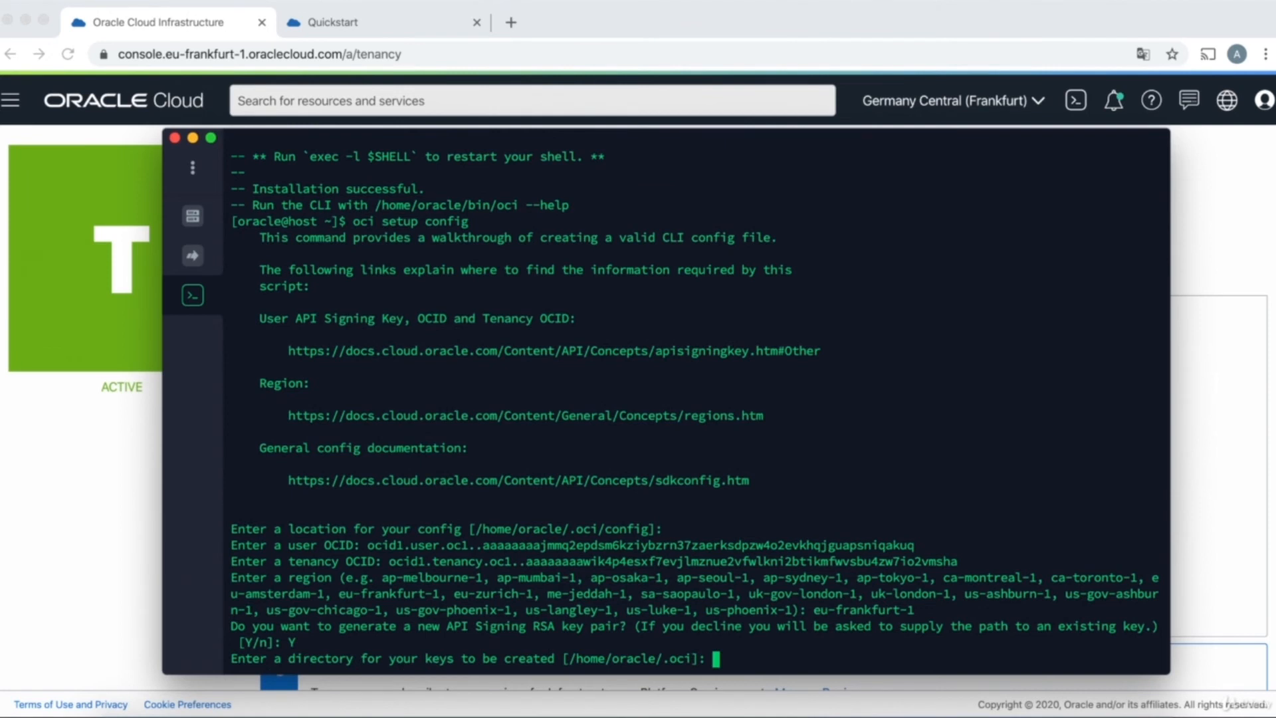
pyautogui.press('Return')
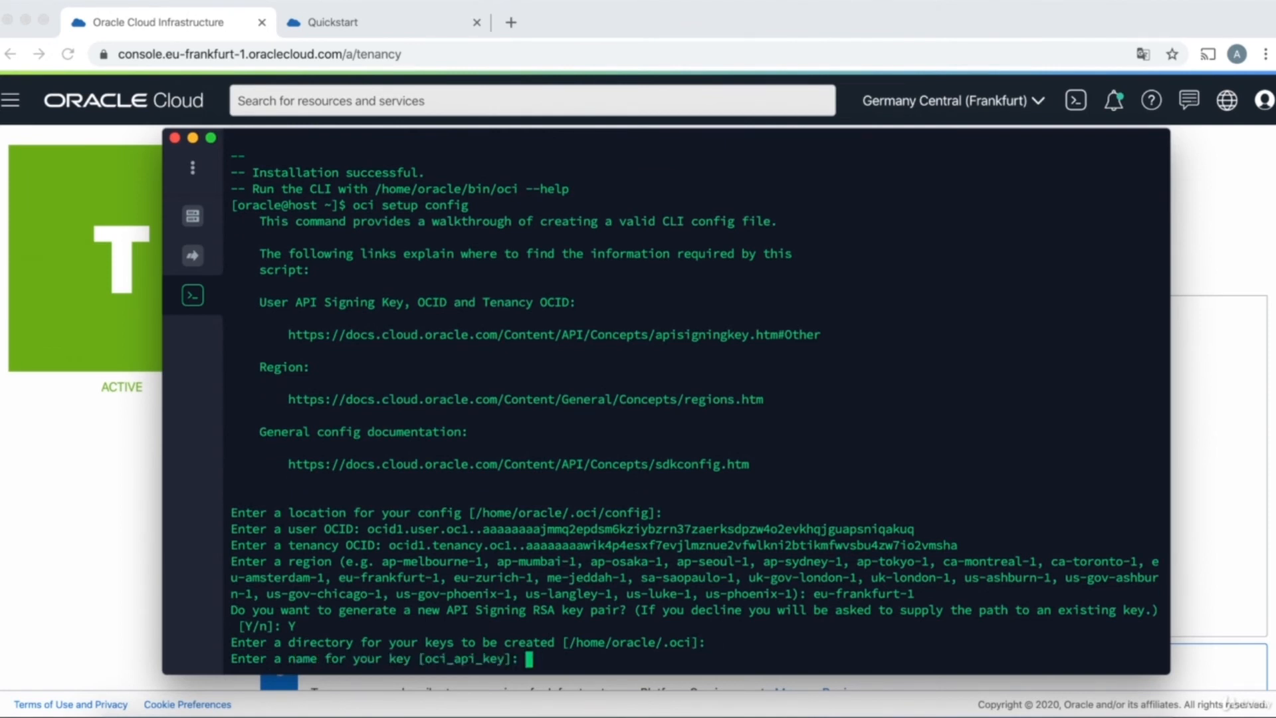
pyautogui.press('Return')
pyautogui.press('Return')
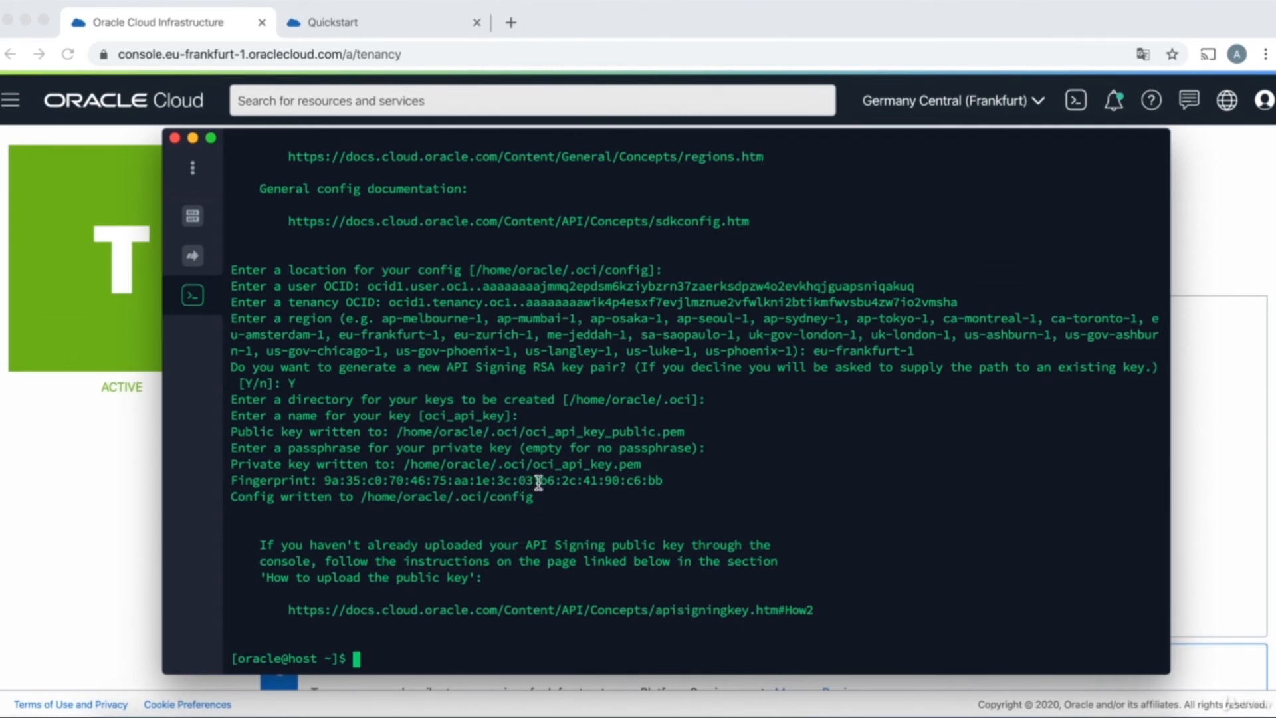
# Print /home/oracle/.oci/oci_api_key_public.pem and select the whole public key
pyautogui.write('cat /home/oracle/')
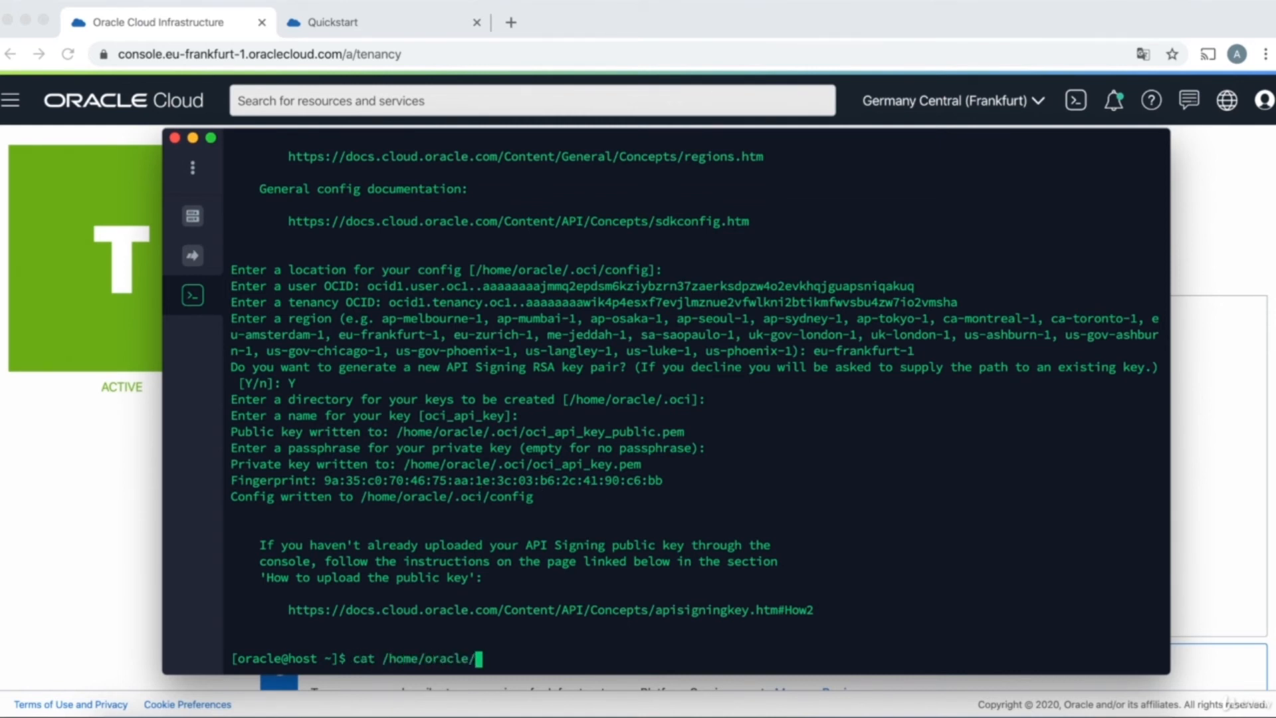
pyautogui.write('.oci/oci_api_key')
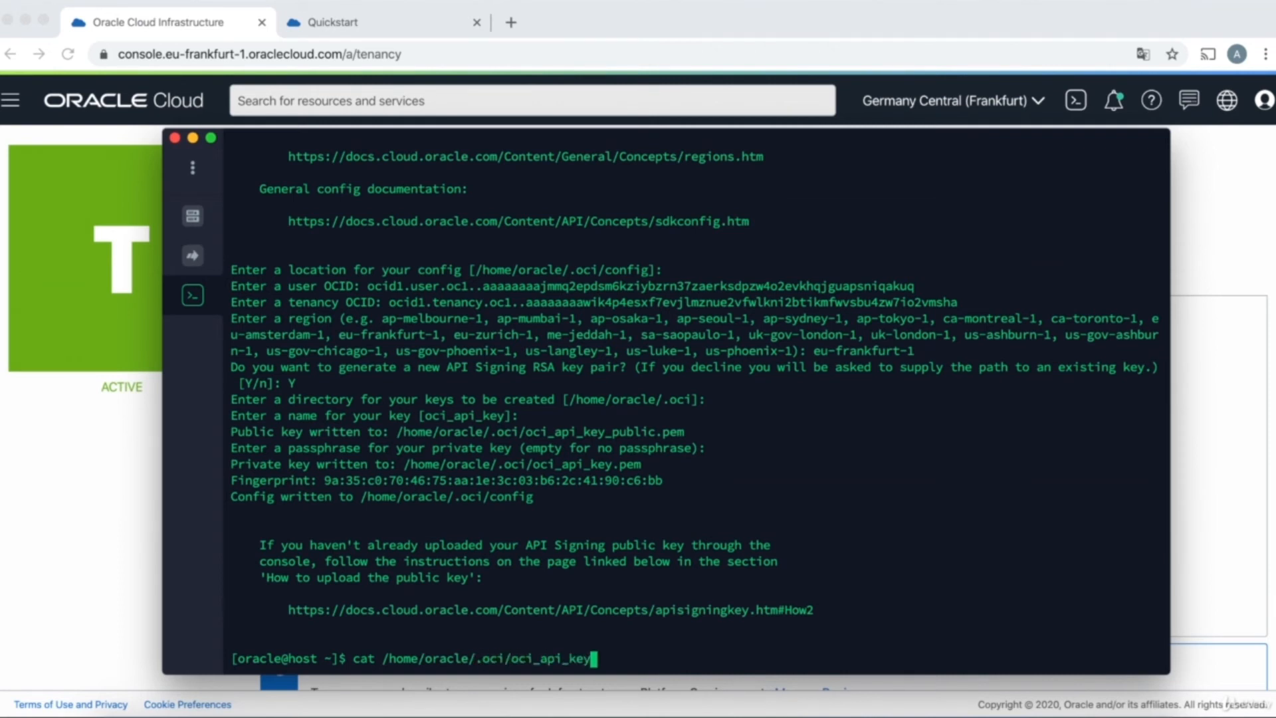
pyautogui.press('Tab')
pyautogui.press('Tab')
pyautogui.write('_p')
pyautogui.press('Tab')
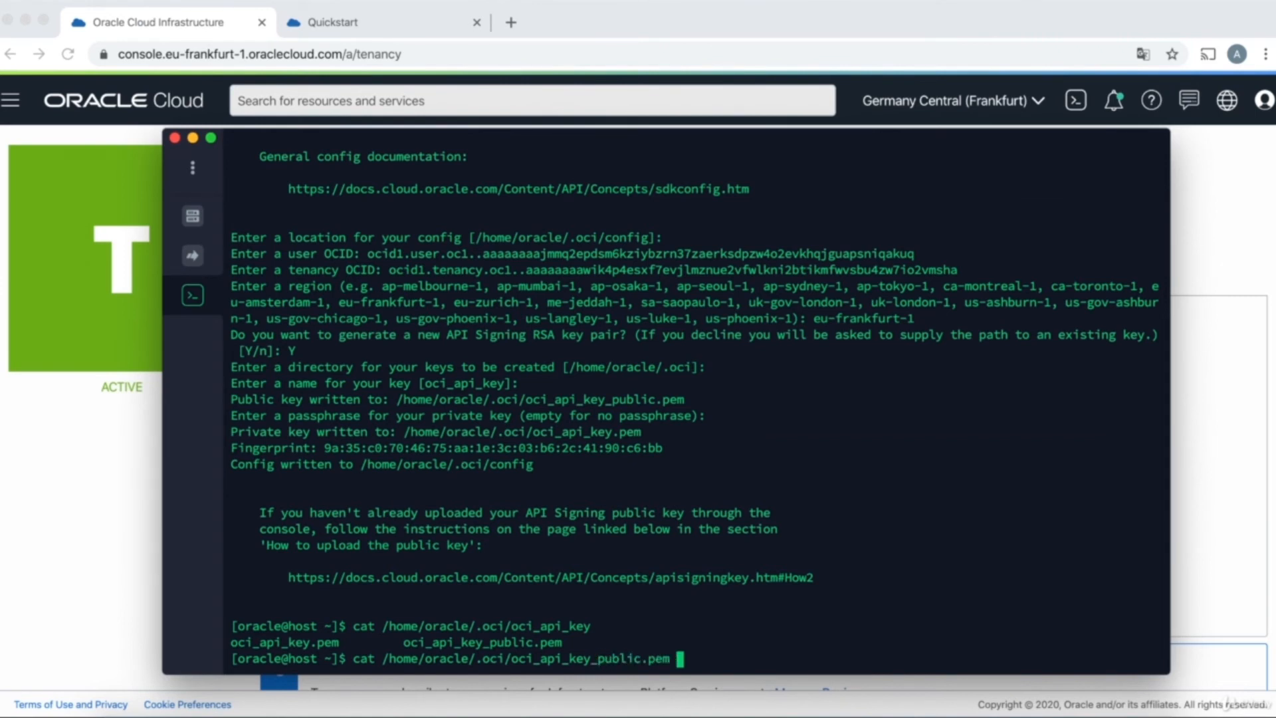
pyautogui.press('Return')
pyautogui.moveTo(232, 513); pyautogui.dragTo(402, 640)
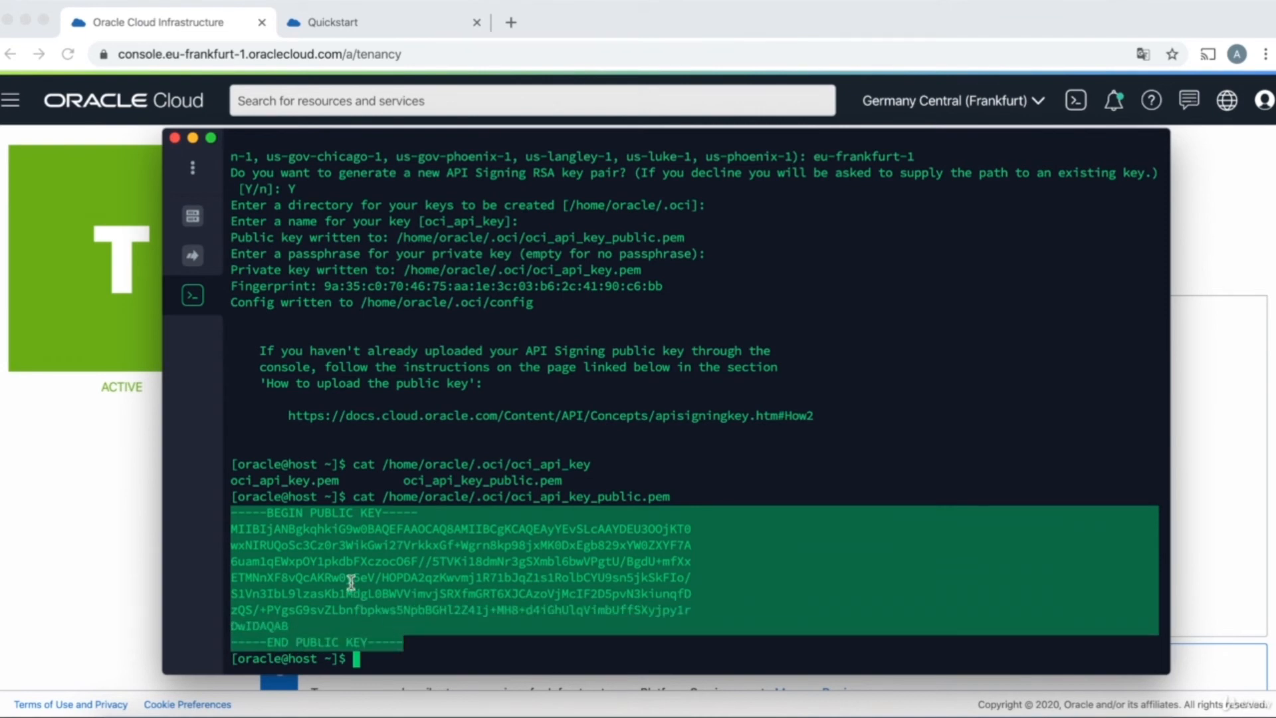
pyautogui.click(114, 551)
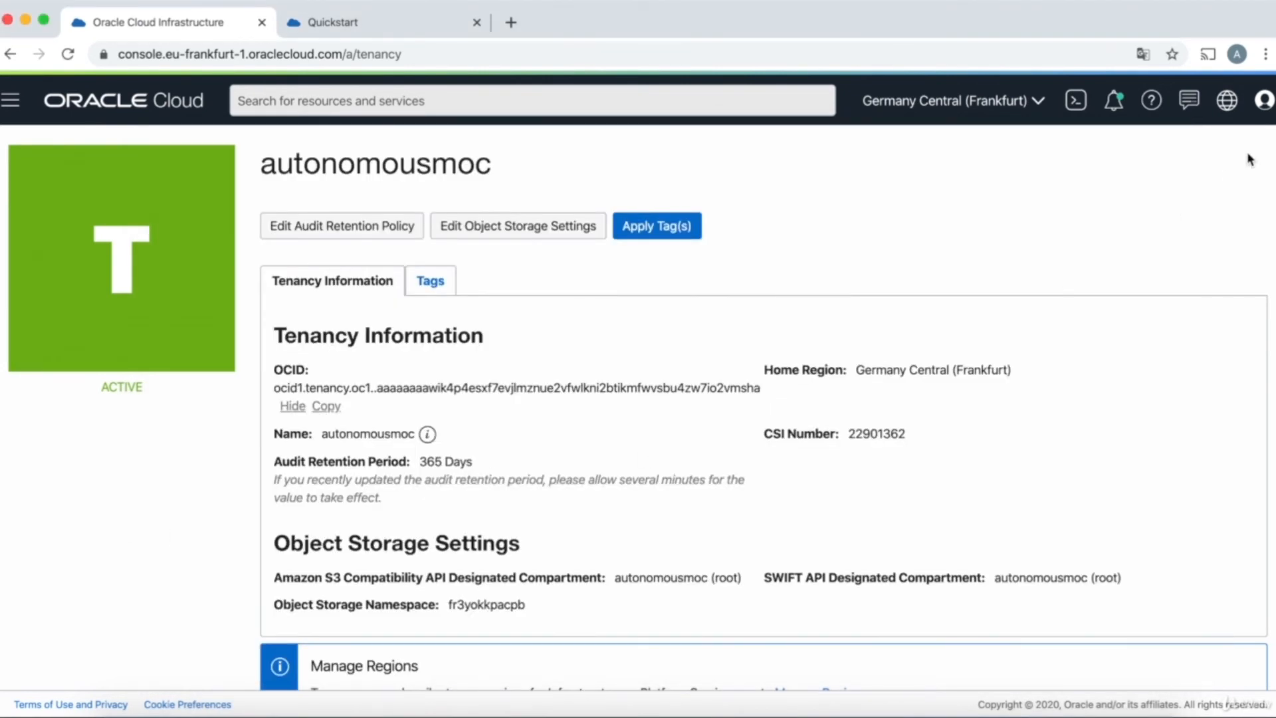
# Open the signed-in user's details page from the profile menu
pyautogui.click(1264, 100)
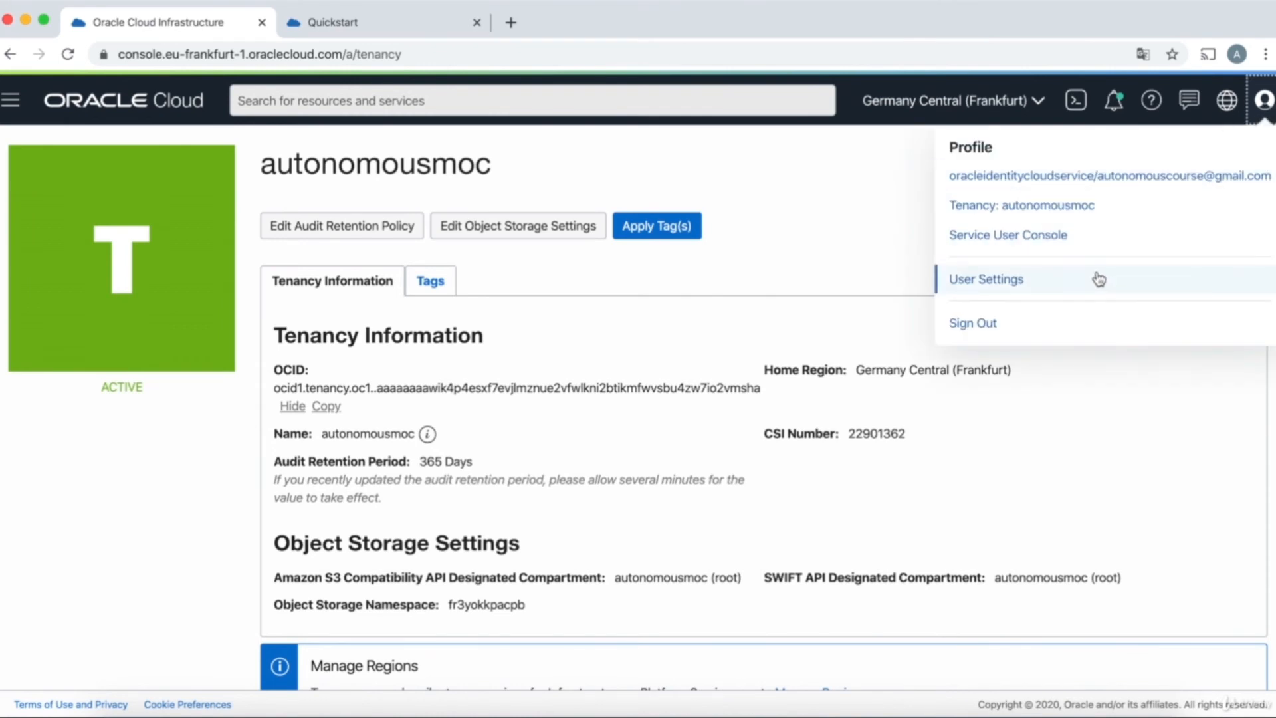
pyautogui.click(1133, 186)
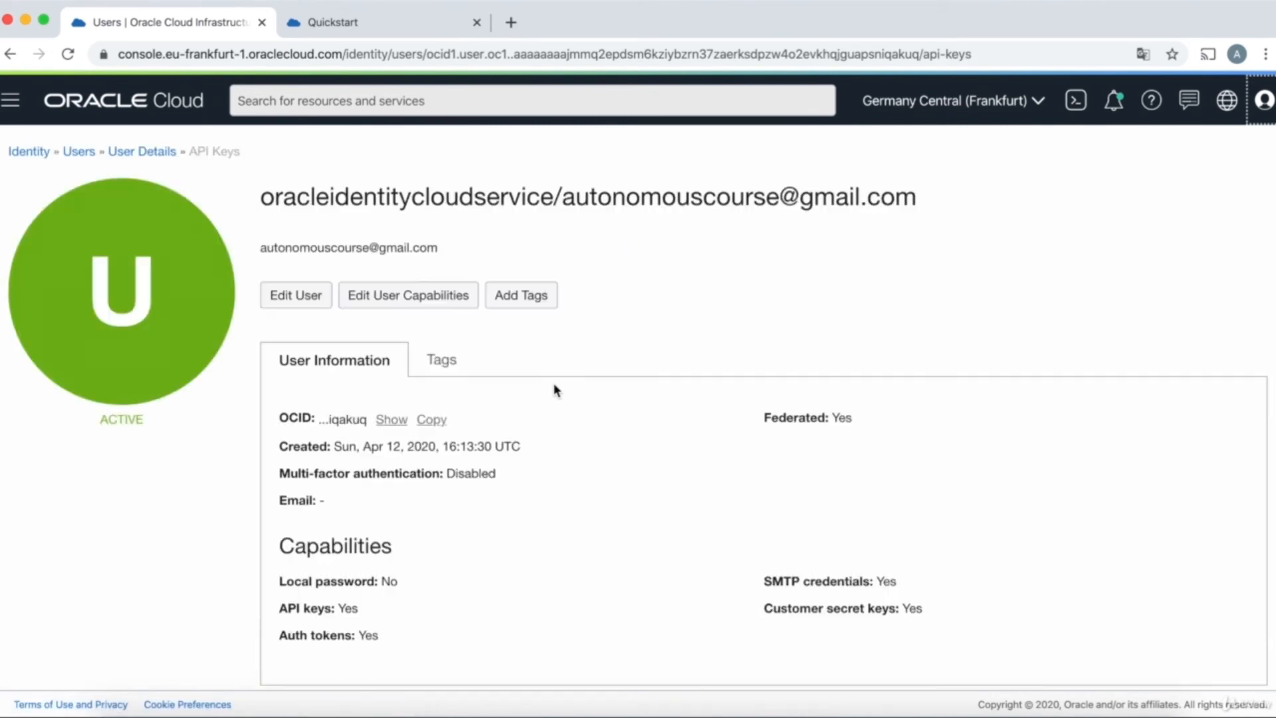
pyautogui.scroll(-4, 58, 544)
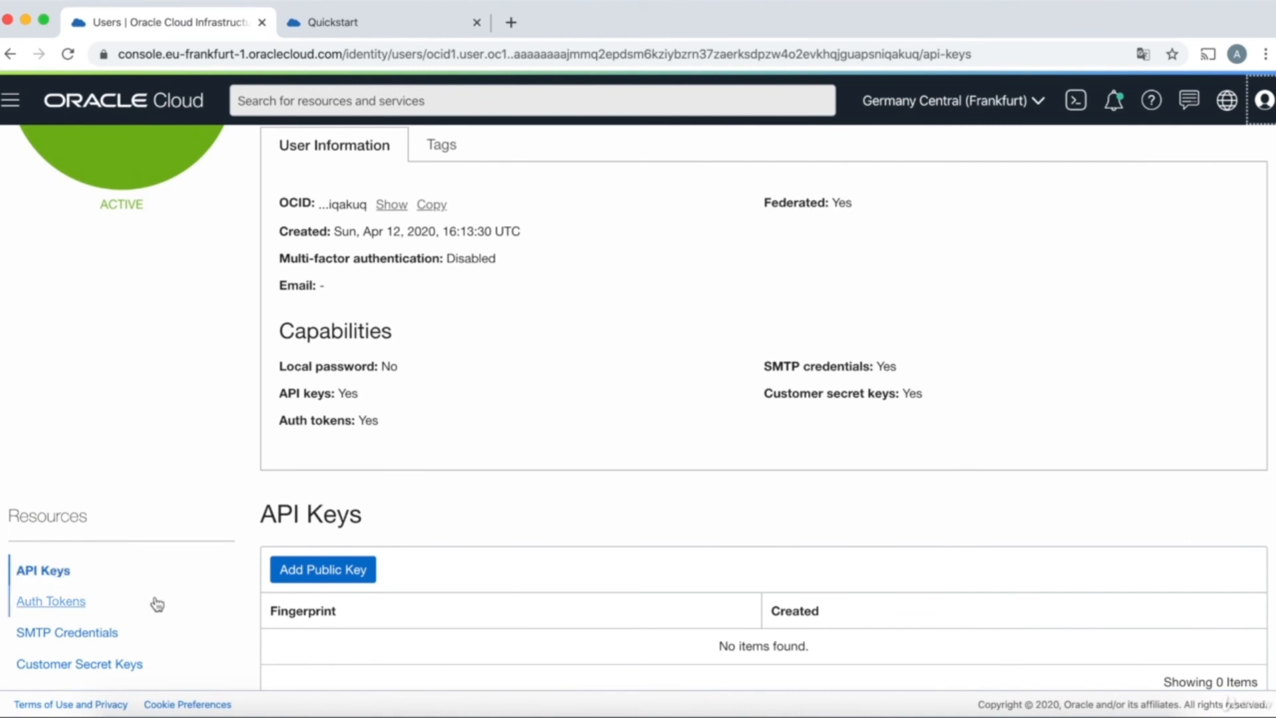
# Paste the copied public key as a new API key, then return to the terminal
pyautogui.click(323, 573)
pyautogui.click(490, 252)
pyautogui.click(416, 329)
pyautogui.press('super+v')
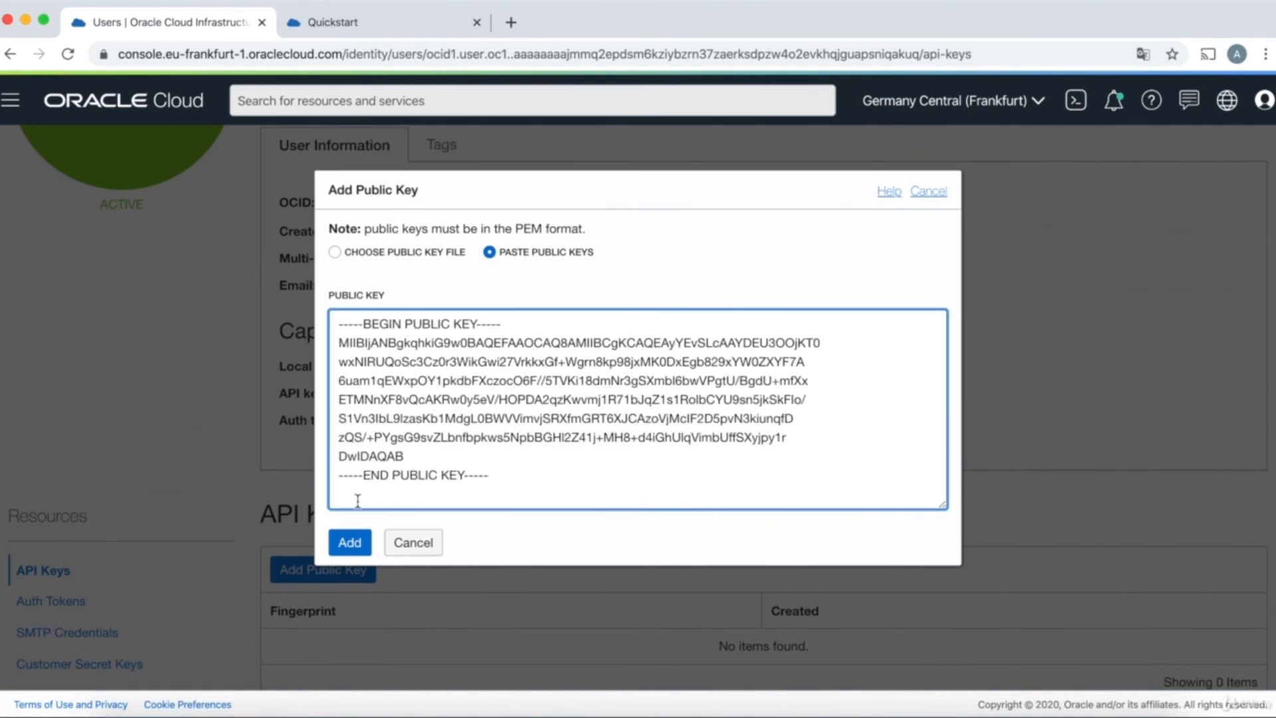
pyautogui.click(352, 551)
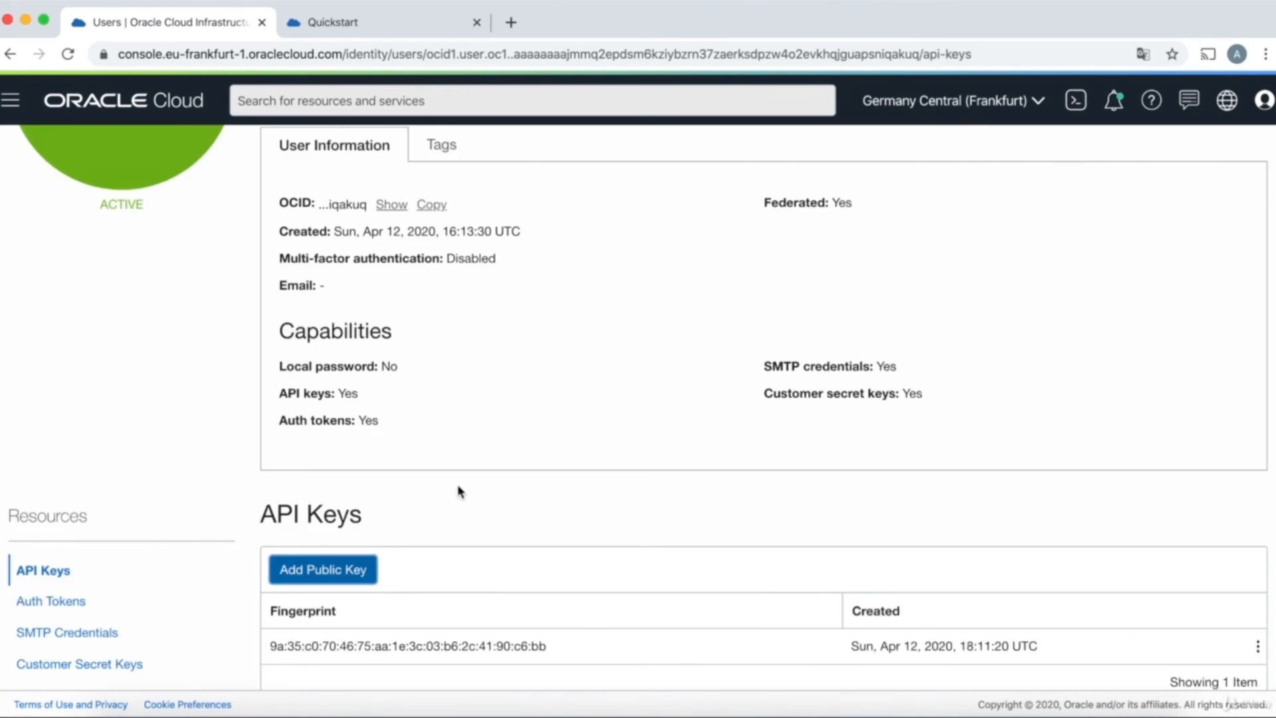
pyautogui.scroll(1, 464, 478)
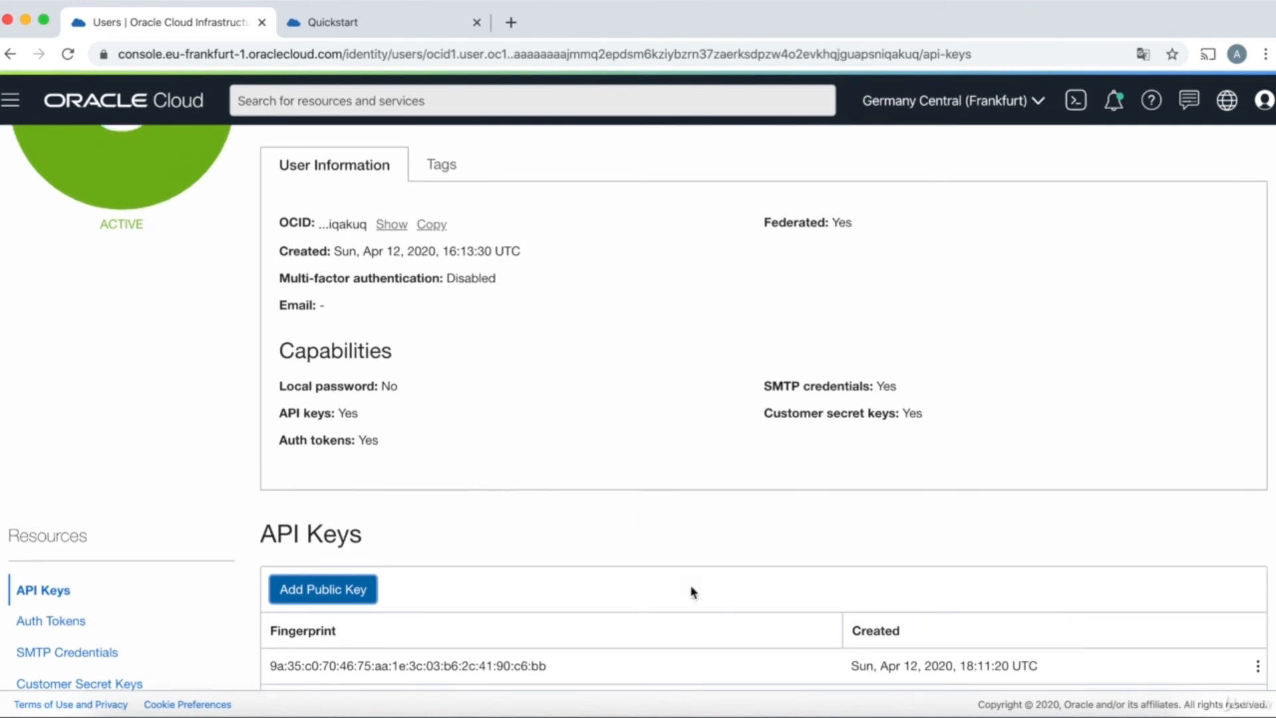
pyautogui.click(928, 711)
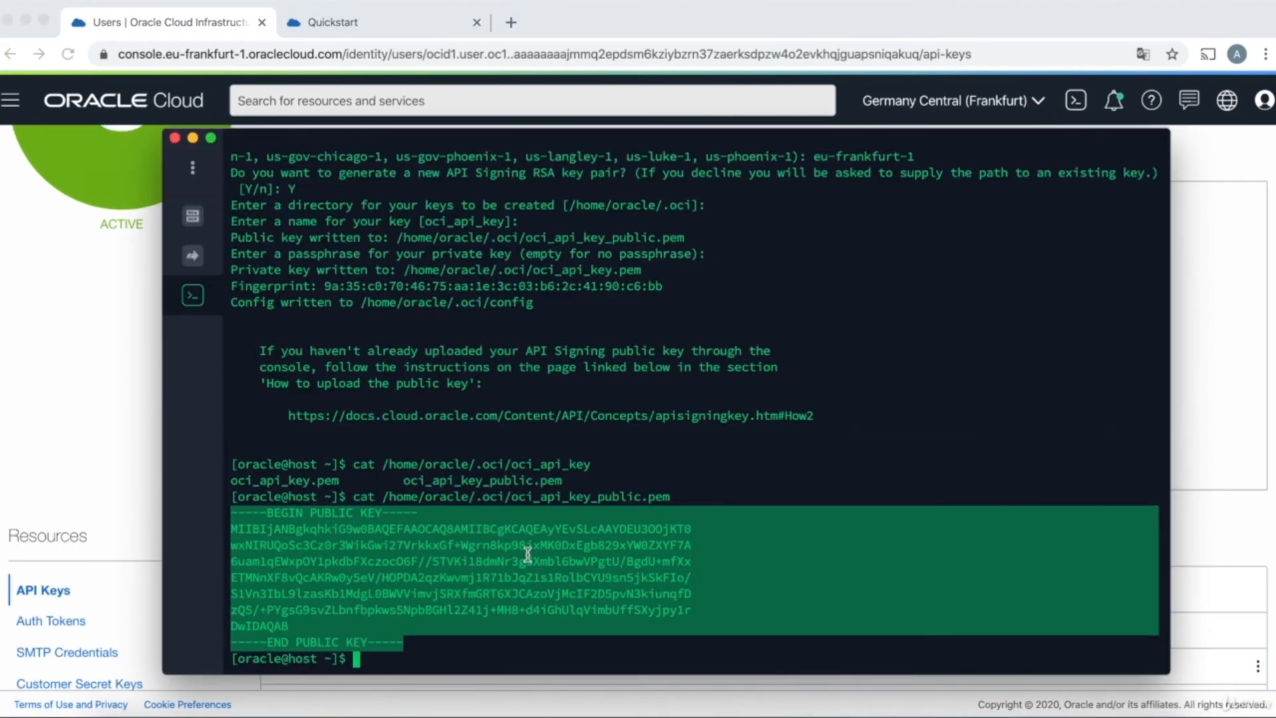
# Compare the terminal's printed key fingerprint with the console's, then begin typing cd /u01/app/oracle/d
pyautogui.moveTo(563, 141); pyautogui.dragTo(545, 80)
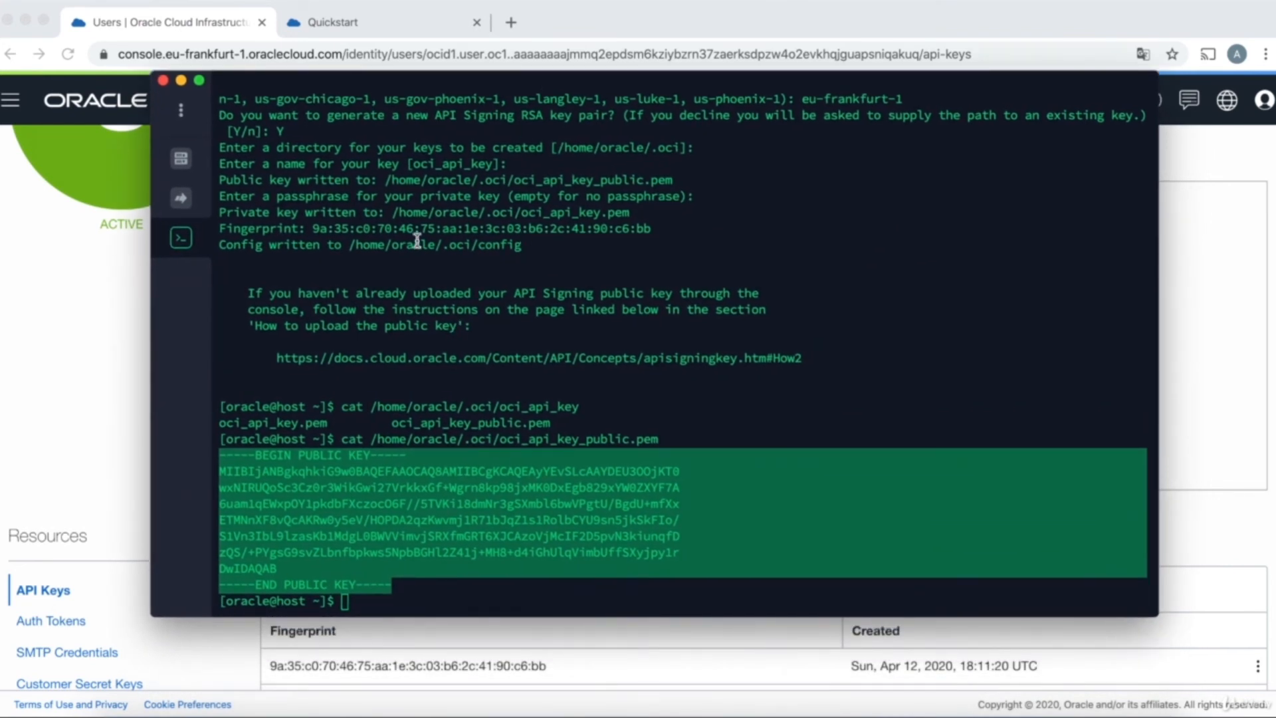
pyautogui.moveTo(312, 230); pyautogui.dragTo(652, 230)
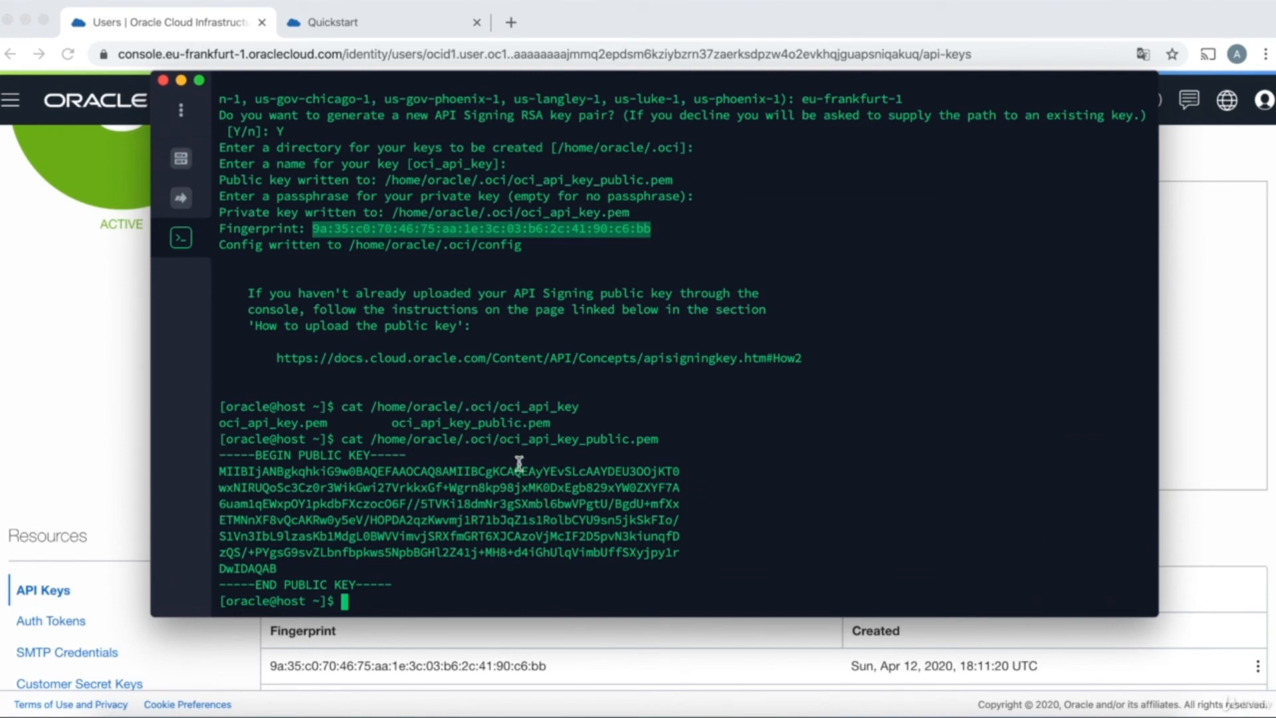
pyautogui.click(553, 503)
pyautogui.write('cd /u01/app/oracle/d')
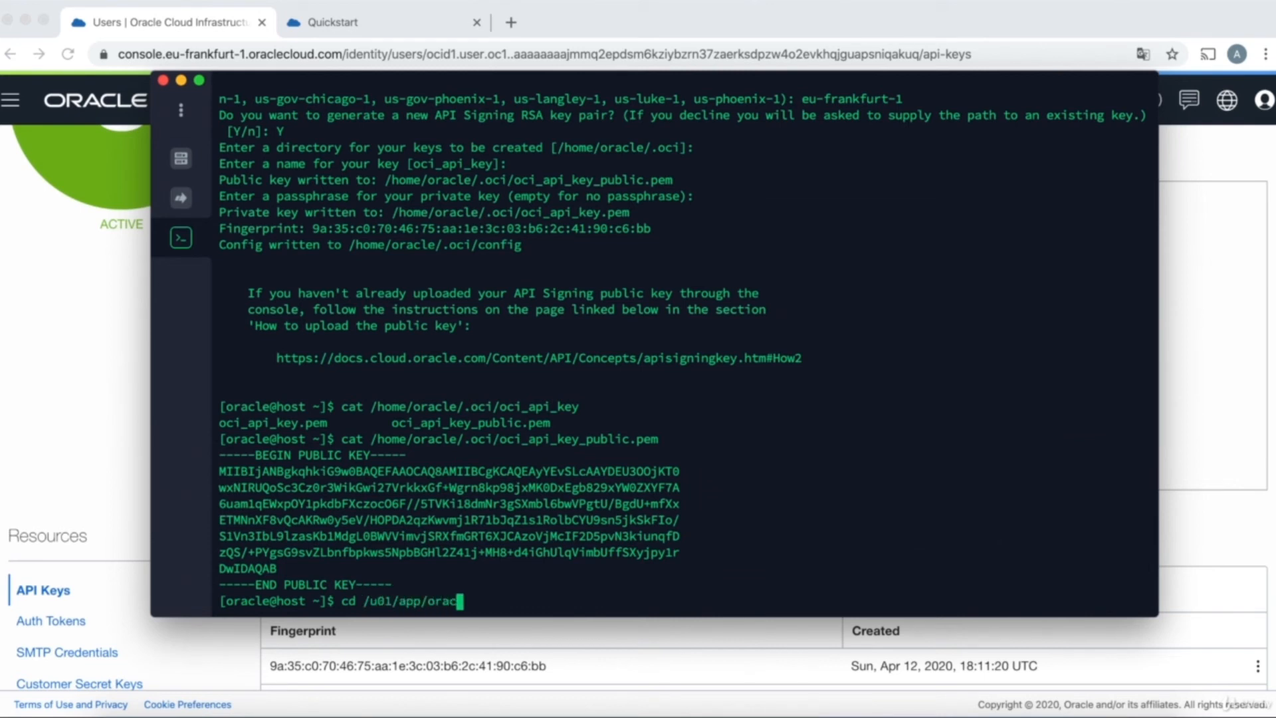
# Change into /u01/app/oracle/directory and list its files
pyautogui.press('Tab')
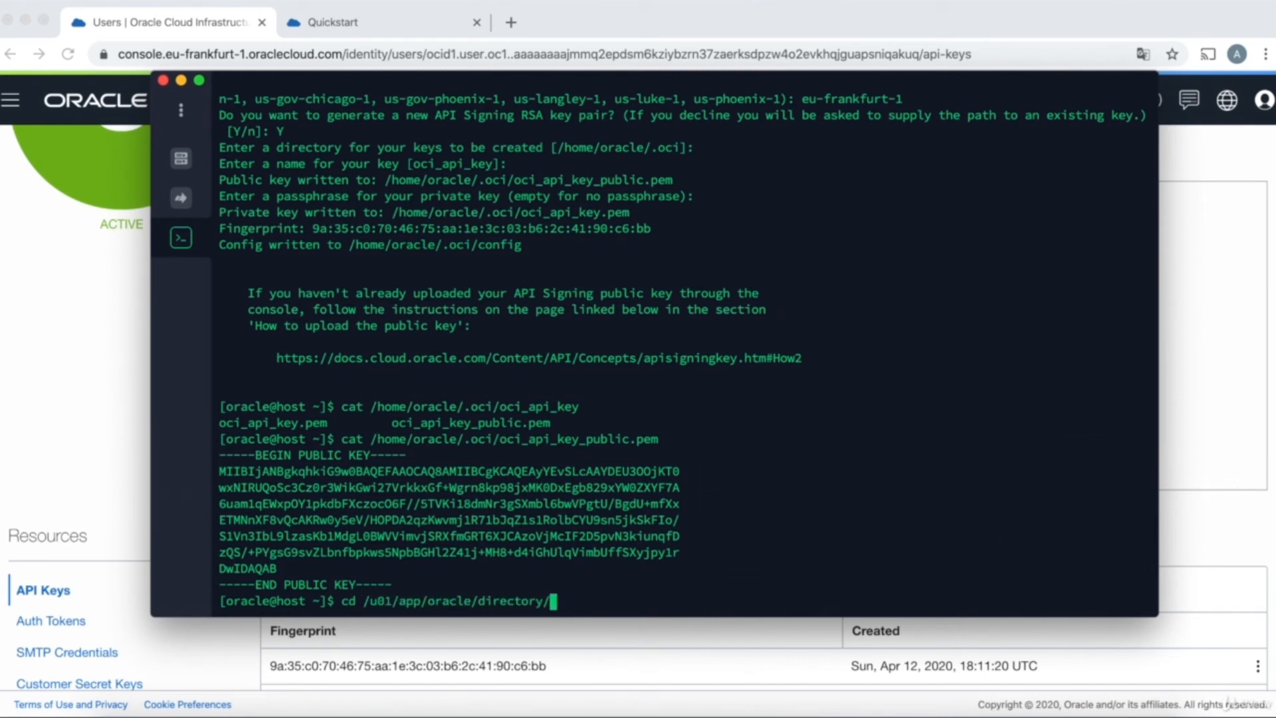
pyautogui.press('Return')
pyautogui.write('ls')
pyautogui.press('Return')
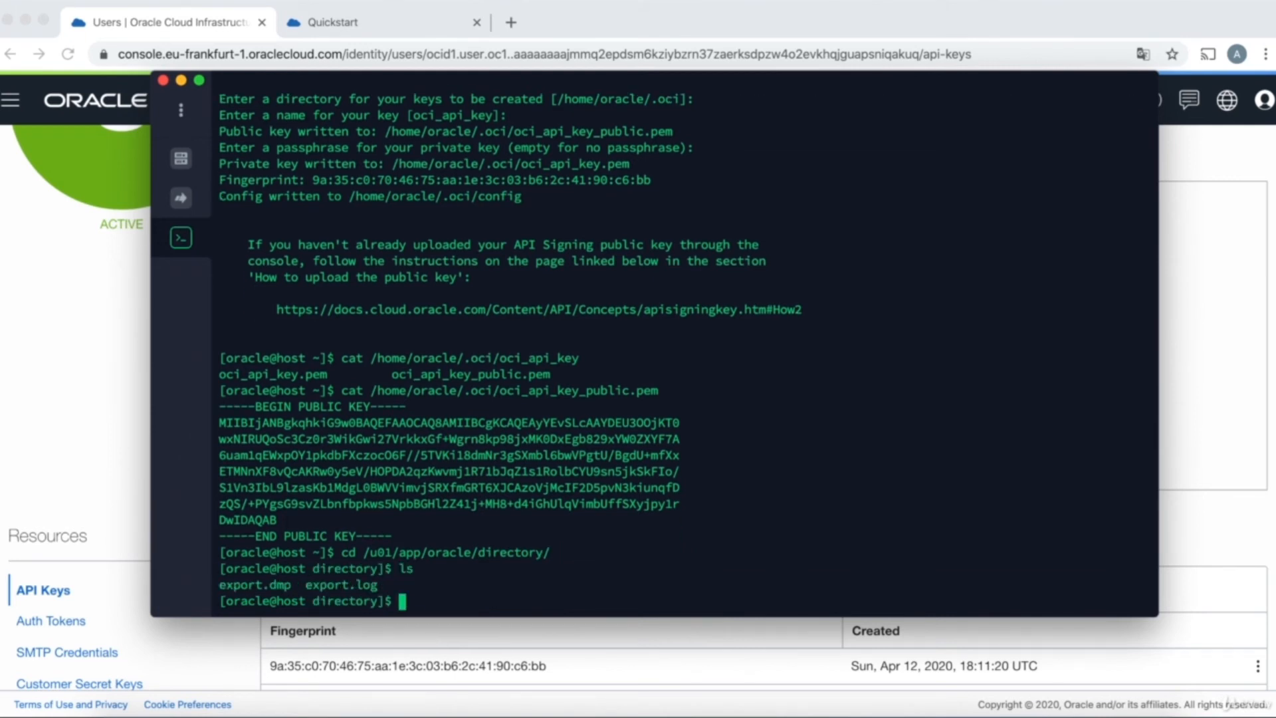
# Run oci os object put --file export.dmp --bucket db
pyautogui.write('oic')
pyautogui.press('BackSpace')
pyautogui.press('BackSpace')
pyautogui.press('BackSpace')
pyautogui.write('oci')
pyautogui.write('os object put')
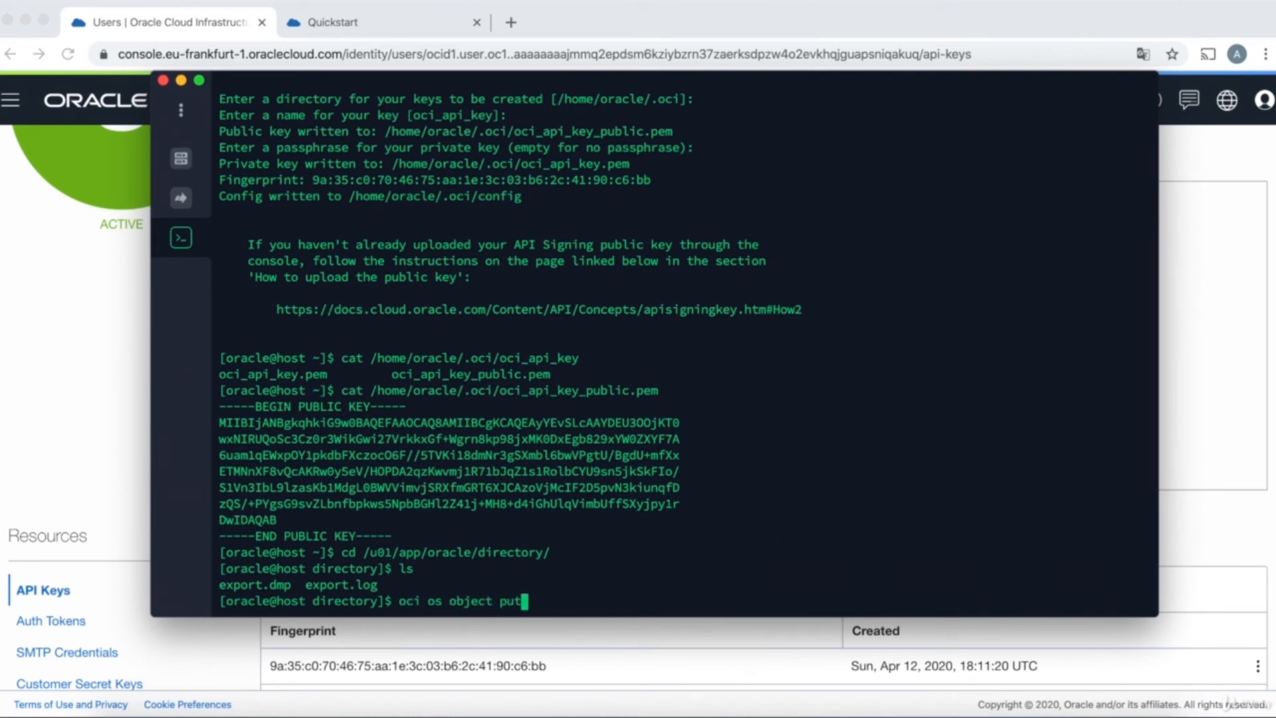
pyautogui.write(' --file export.d')
pyautogui.press('Tab')
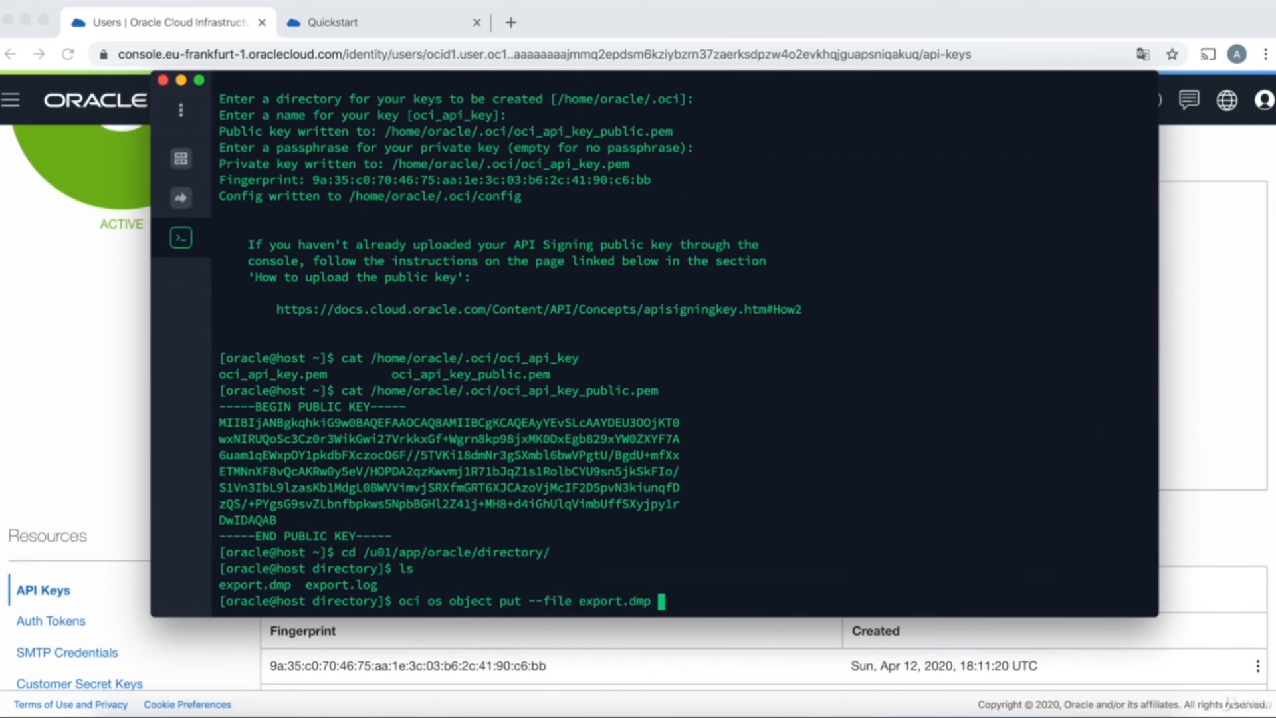
pyautogui.write('--bucket db')
pyautogui.press('Return')
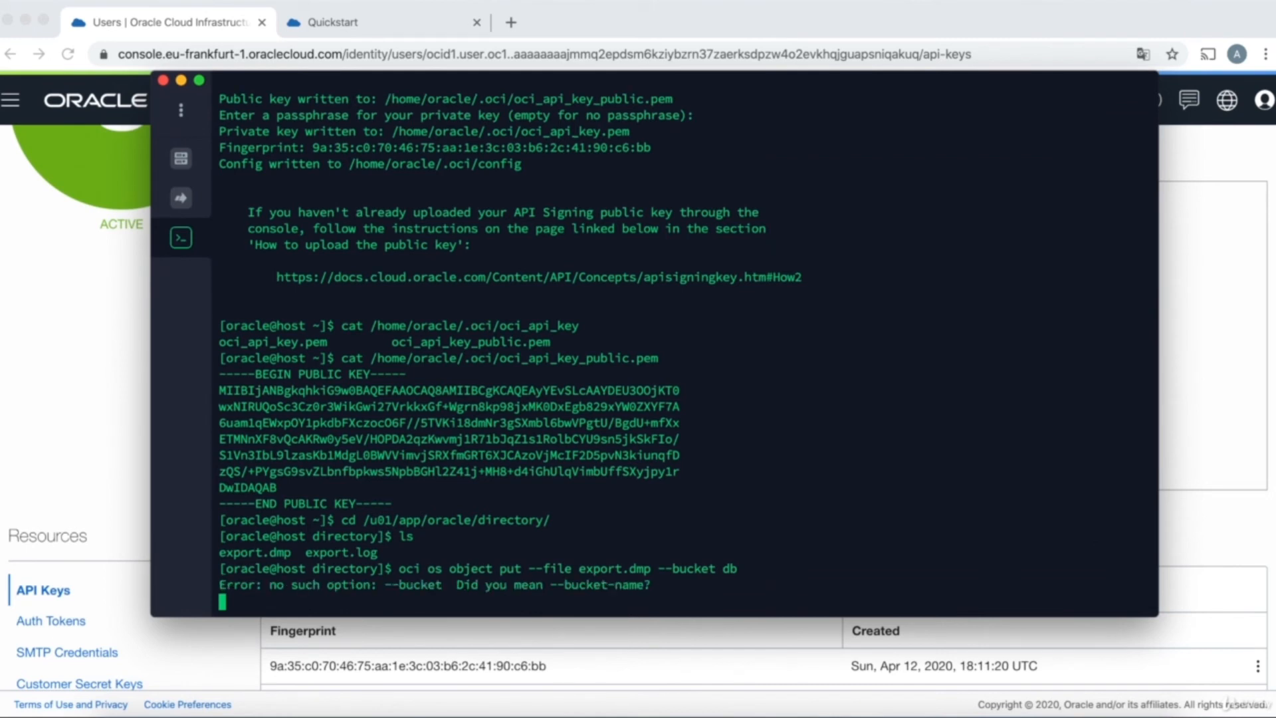
# Retry the upload command with single-dash -file and -bucket options
pyautogui.press('Up')
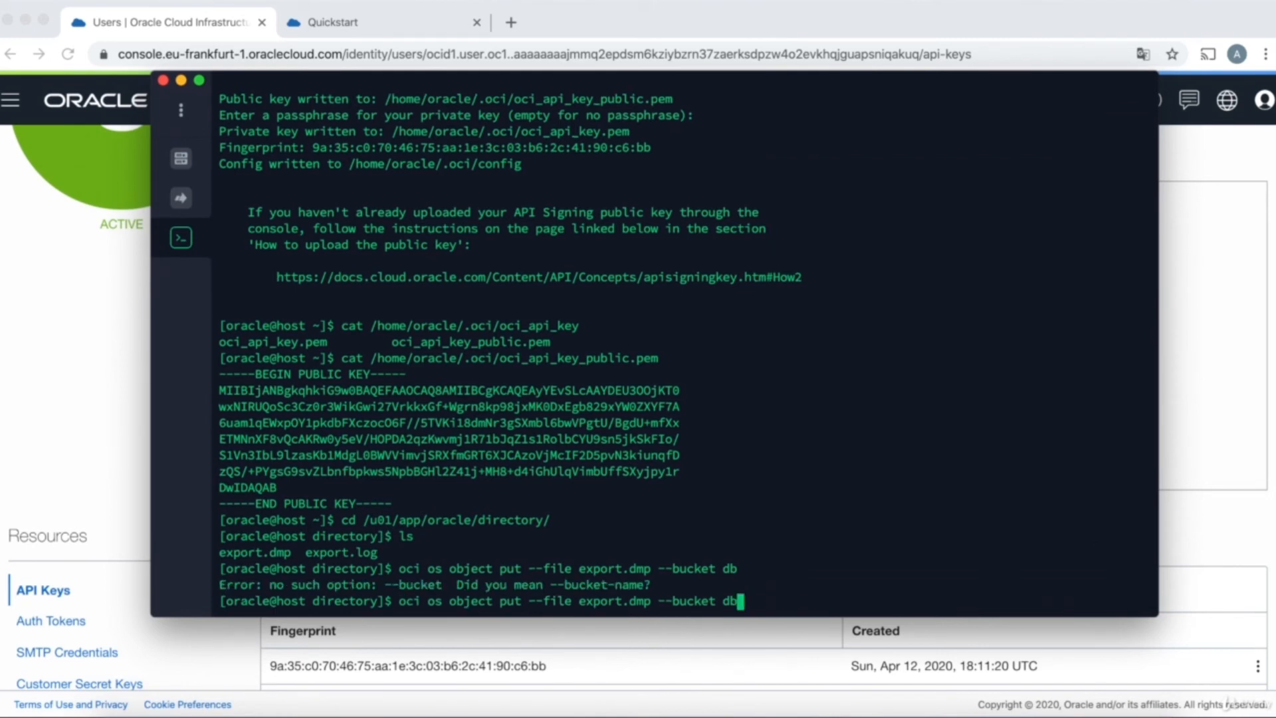
pyautogui.press('Left')
pyautogui.press('Left')
pyautogui.press('Left')
pyautogui.press('Left')
pyautogui.press('Left')
pyautogui.press('Left')
pyautogui.press('Left')
pyautogui.press('Left')
pyautogui.press('Left')
pyautogui.press('BackSpace')
pyautogui.press('Left')
pyautogui.press('Left')
pyautogui.press('Left')
pyautogui.press('Left')
pyautogui.press('Left')
pyautogui.press('Left')
pyautogui.press('Left')
pyautogui.press('Left')
pyautogui.press('Left')
pyautogui.press('Left')
pyautogui.press('Left')
pyautogui.press('Left')
pyautogui.press('Left')
pyautogui.press('Left')
pyautogui.press('Left')
pyautogui.press('Left')
pyautogui.press('Left')
pyautogui.press('Left')
pyautogui.press('BackSpace')
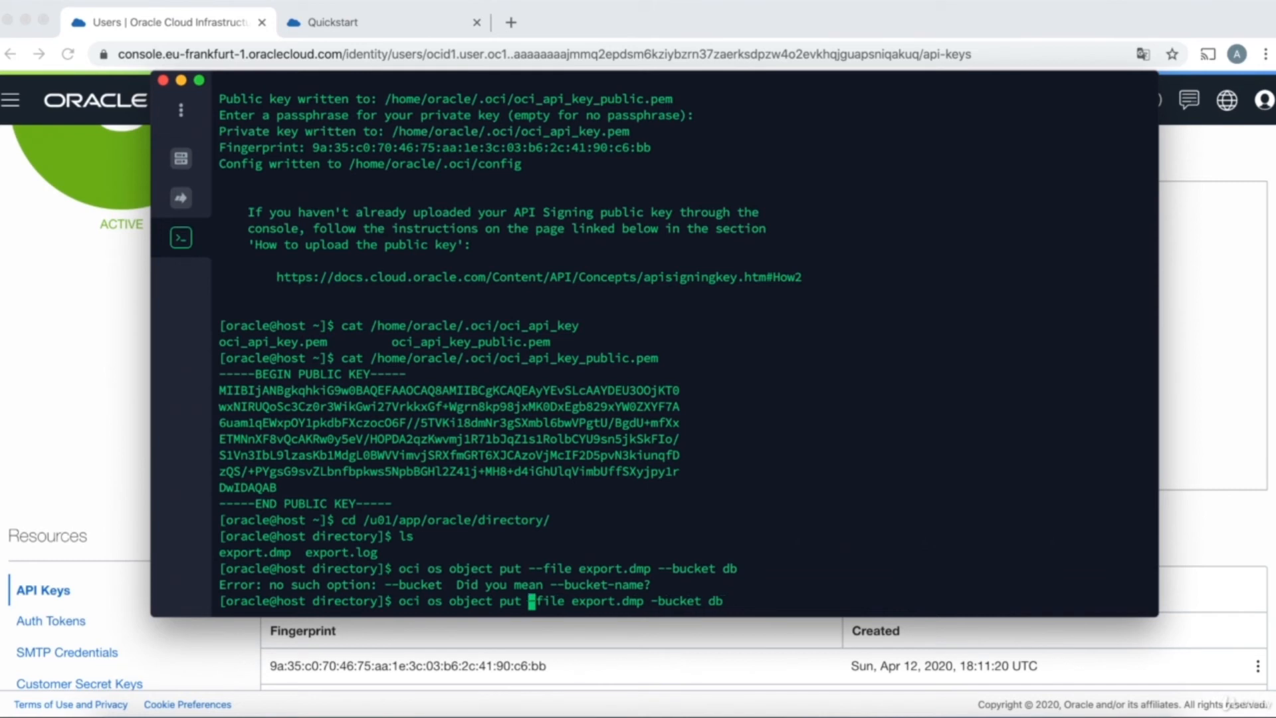
pyautogui.press('Return')
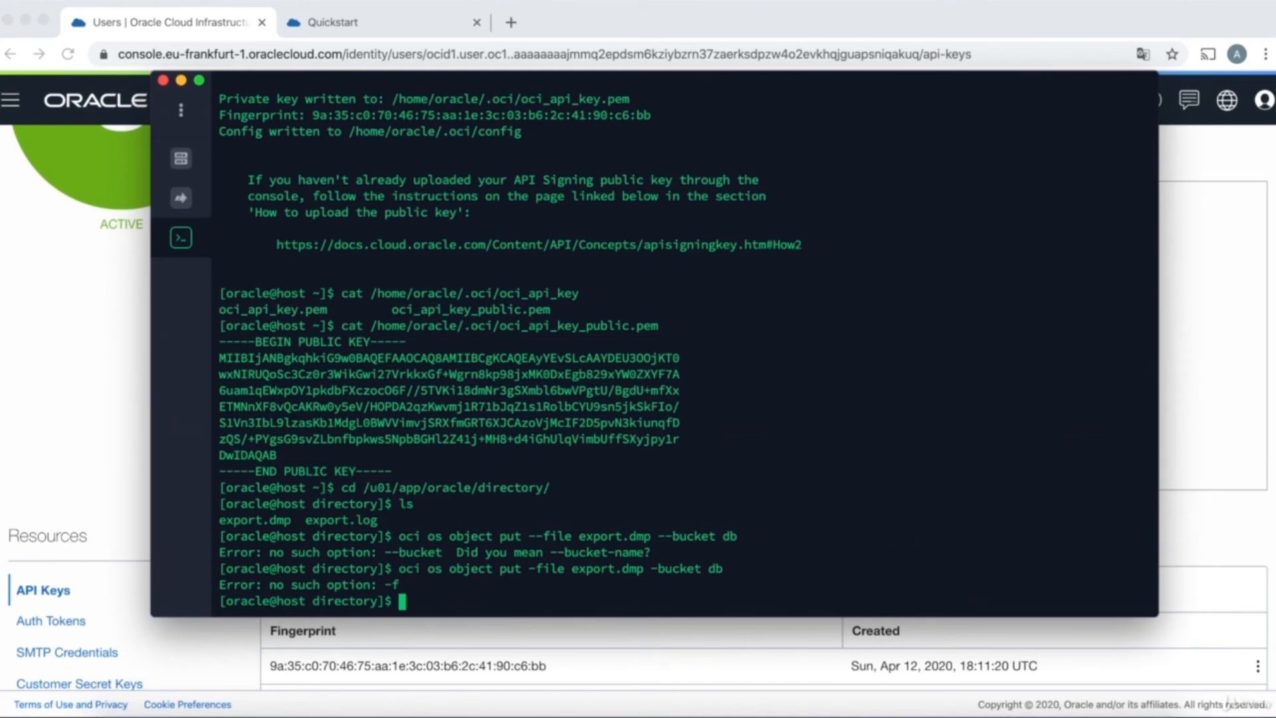
# Run a bare oci os object put to see its required options
pyautogui.press('Up')
pyautogui.press('Left')
pyautogui.press('Left')
pyautogui.press('Left')
pyautogui.press('Left')
pyautogui.press('Left')
pyautogui.press('Left')
pyautogui.press('Left')
pyautogui.press('Left')
pyautogui.press('Left')
pyautogui.press('Left')
pyautogui.press('Left')
pyautogui.press('Left')
pyautogui.press('Left')
pyautogui.press('Left')
pyautogui.press('Left')
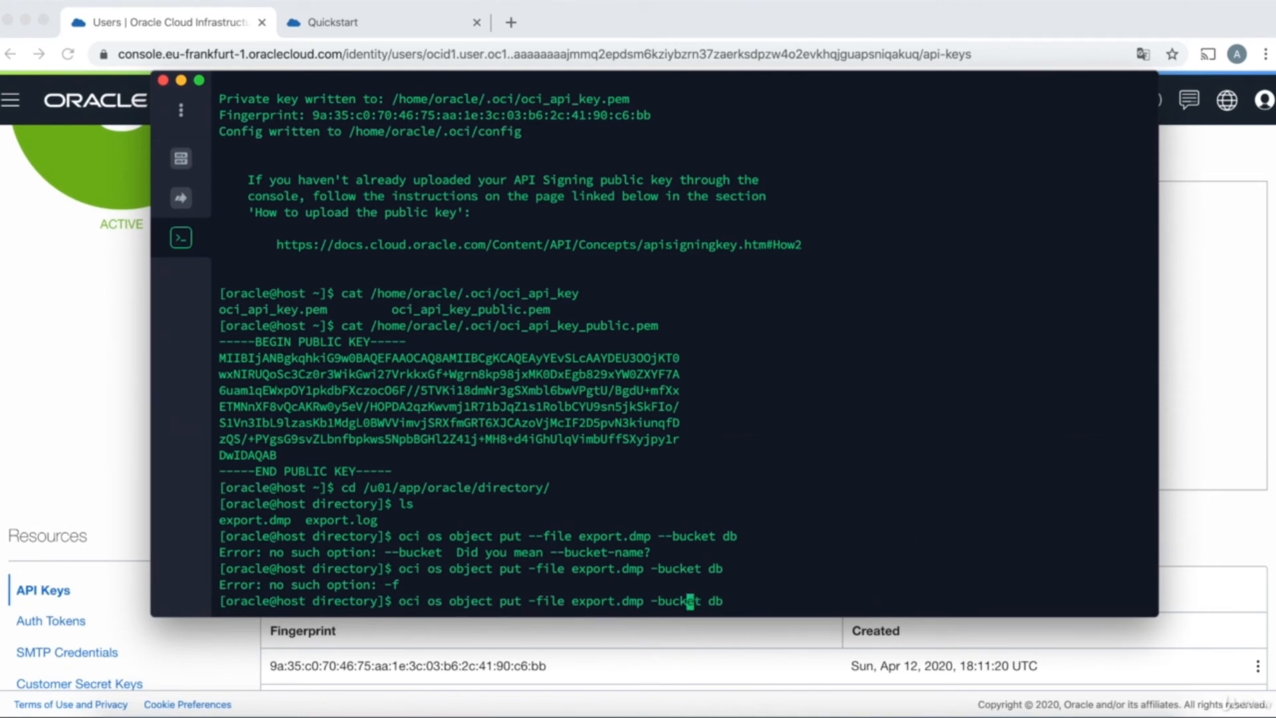
pyautogui.press('Right')
pyautogui.press('Right')
pyautogui.press('Right')
pyautogui.press('Right')
pyautogui.press('Right')
pyautogui.press('Right')
pyautogui.press('Right')
pyautogui.press('Right')
pyautogui.press('Right')
pyautogui.press('Right')
pyautogui.press('Right')
pyautogui.press('Right')
pyautogui.press('Right')
pyautogui.press('Right')
pyautogui.press('Right')
pyautogui.press('BackSpace')
pyautogui.press('BackSpace')
pyautogui.press('BackSpace')
pyautogui.press('BackSpace')
pyautogui.press('BackSpace')
pyautogui.press('BackSpace')
pyautogui.press('BackSpace')
pyautogui.press('BackSpace')
pyautogui.press('BackSpace')
pyautogui.press('BackSpace')
pyautogui.press('BackSpace')
pyautogui.press('BackSpace')
pyautogui.press('BackSpace')
pyautogui.press('BackSpace')
pyautogui.press('BackSpace')
pyautogui.press('BackSpace')
pyautogui.press('BackSpace')
pyautogui.press('BackSpace')
pyautogui.press('BackSpace')
pyautogui.press('BackSpace')
pyautogui.press('BackSpace')
pyautogui.press('BackSpace')
pyautogui.press('BackSpace')
pyautogui.press('BackSpace')
pyautogui.press('BackSpace')
pyautogui.press('BackSpace')
pyautogui.press('BackSpace')
pyautogui.press('BackSpace')
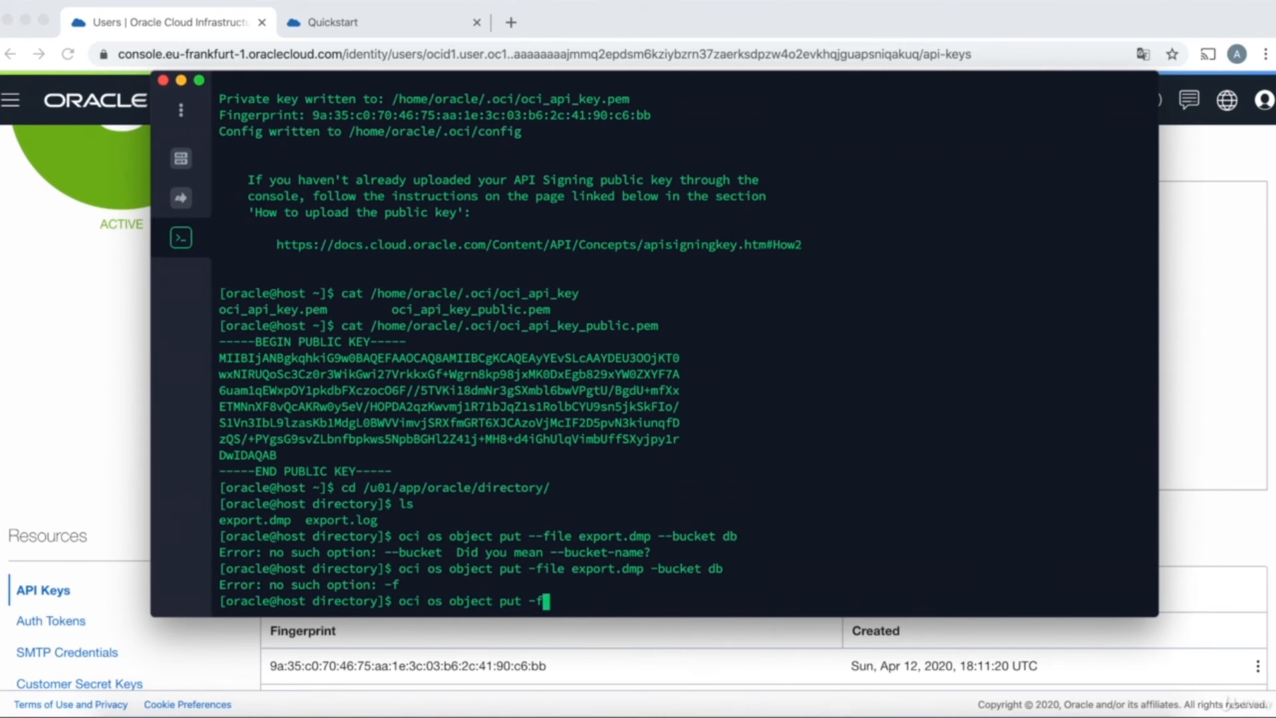
pyautogui.press('Return')
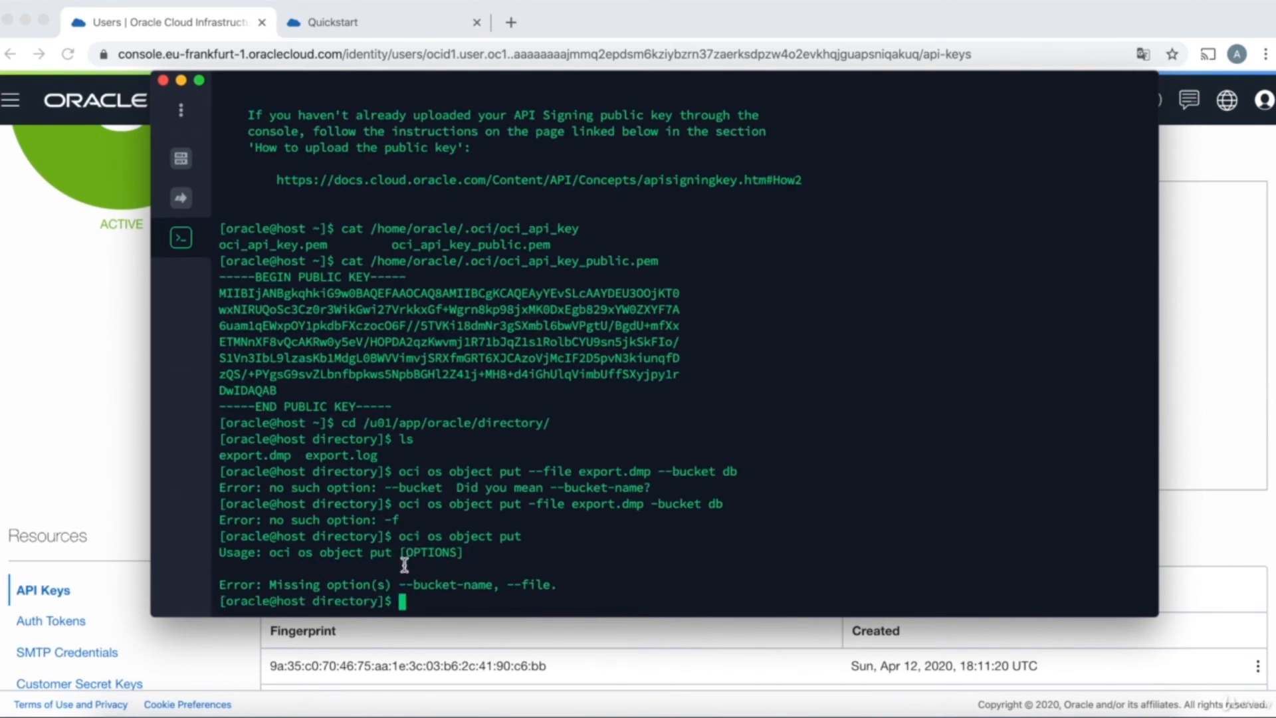
# Run oci os object put --file export.dmp --bucket-name db to upload the dump in 6 parts
pyautogui.press('Up')
pyautogui.write('--file')
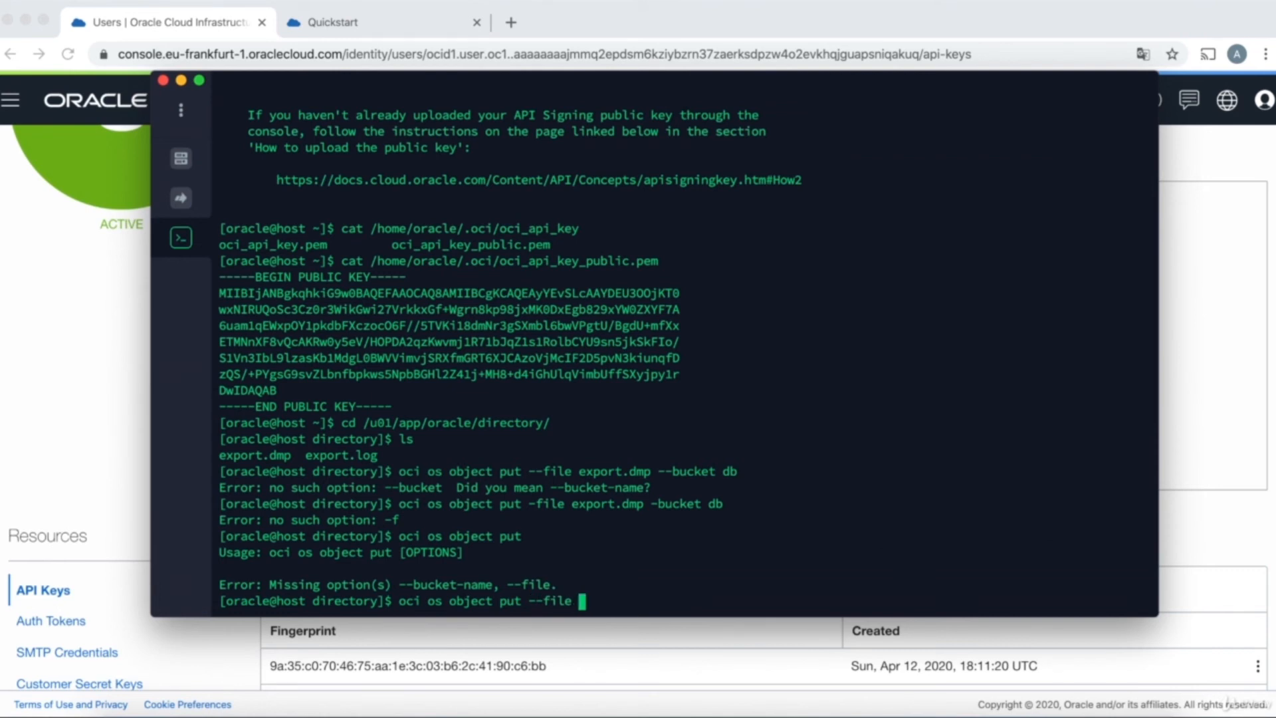
pyautogui.write(' export.dmp --buck')
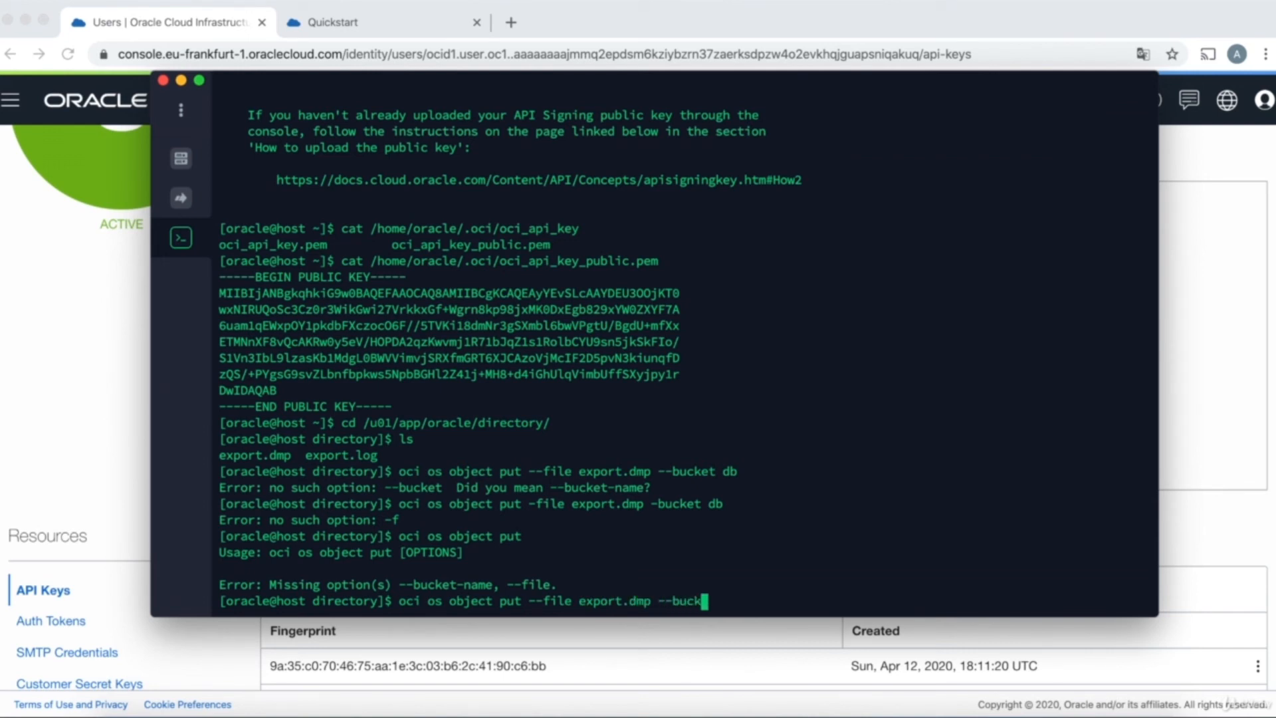
pyautogui.write('et-name db')
pyautogui.press('Return')
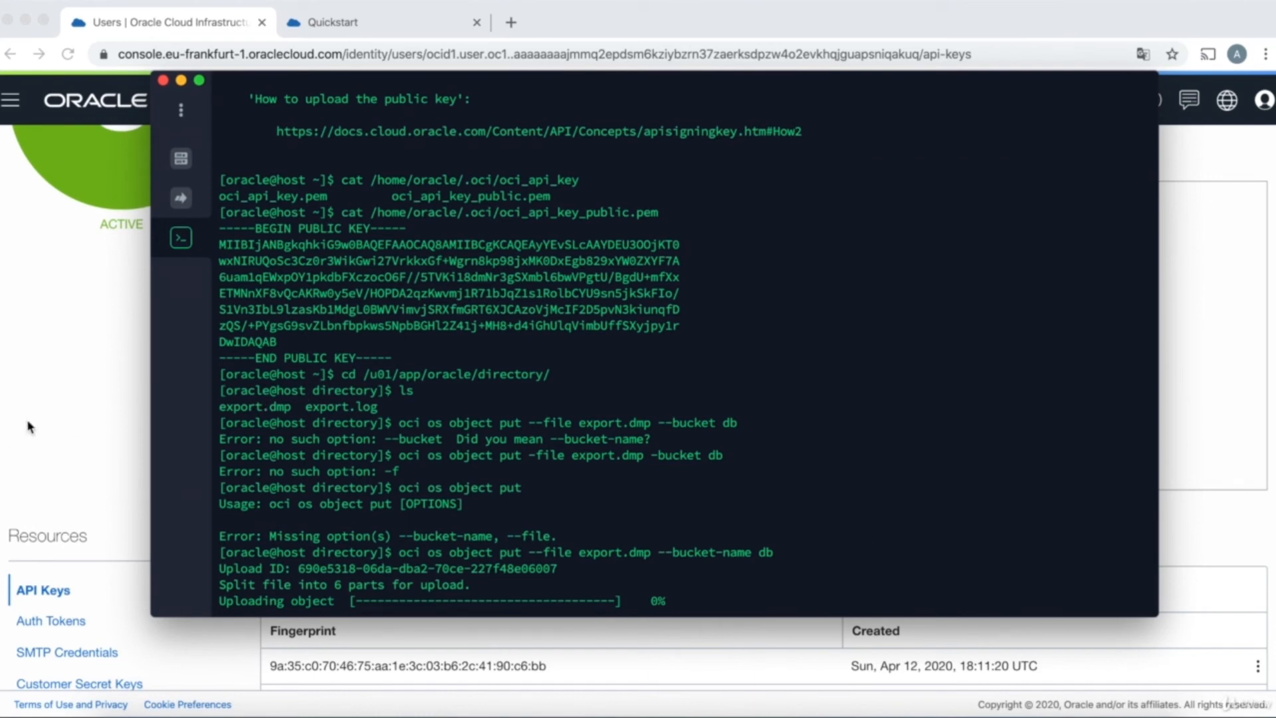
# Open the db bucket from Object Storage in the cloud console
pyautogui.click(60, 470)
pyautogui.scroll(1, 61, 469)
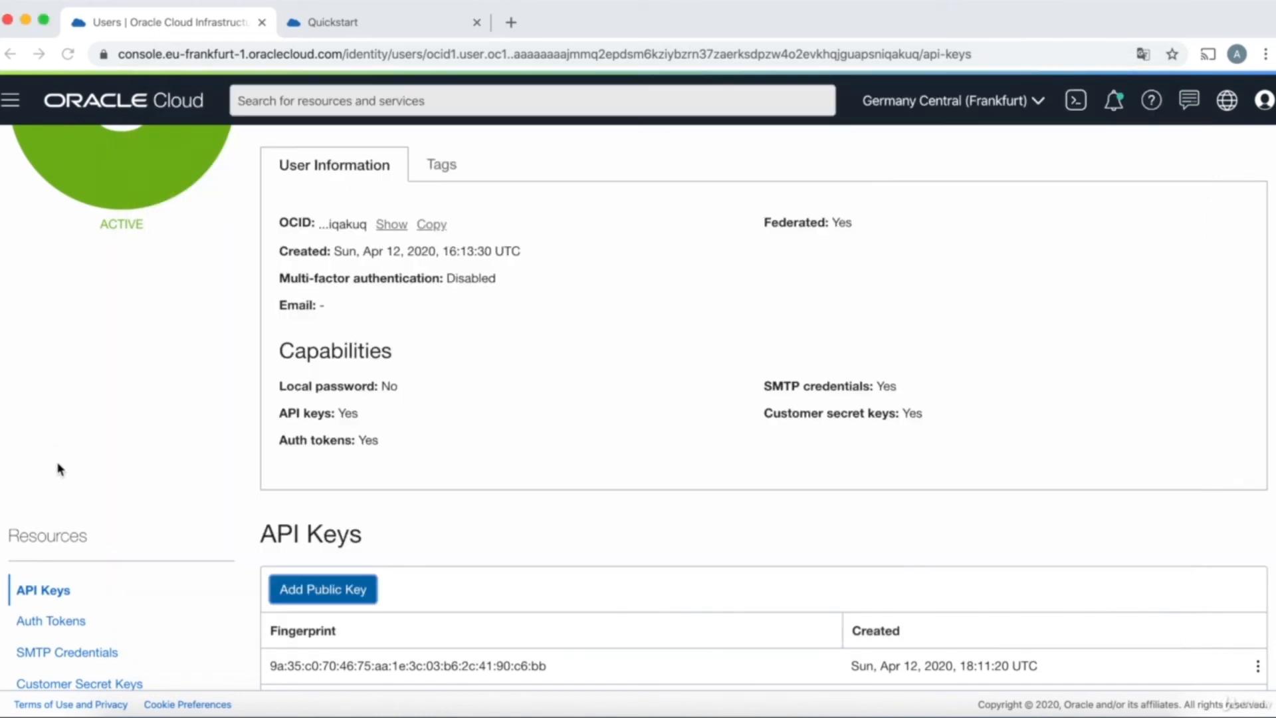
pyautogui.scroll(3, 60, 470)
pyautogui.click(10, 101)
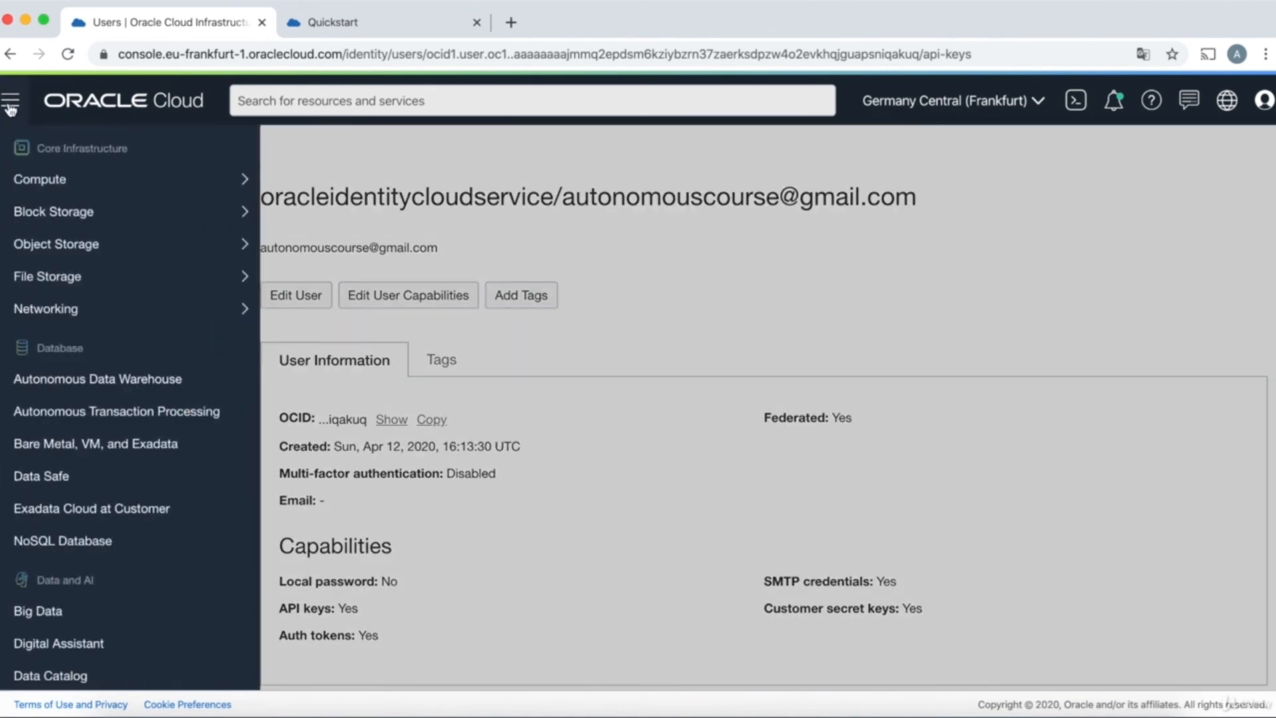
pyautogui.moveTo(74, 243)
pyautogui.click(311, 244)
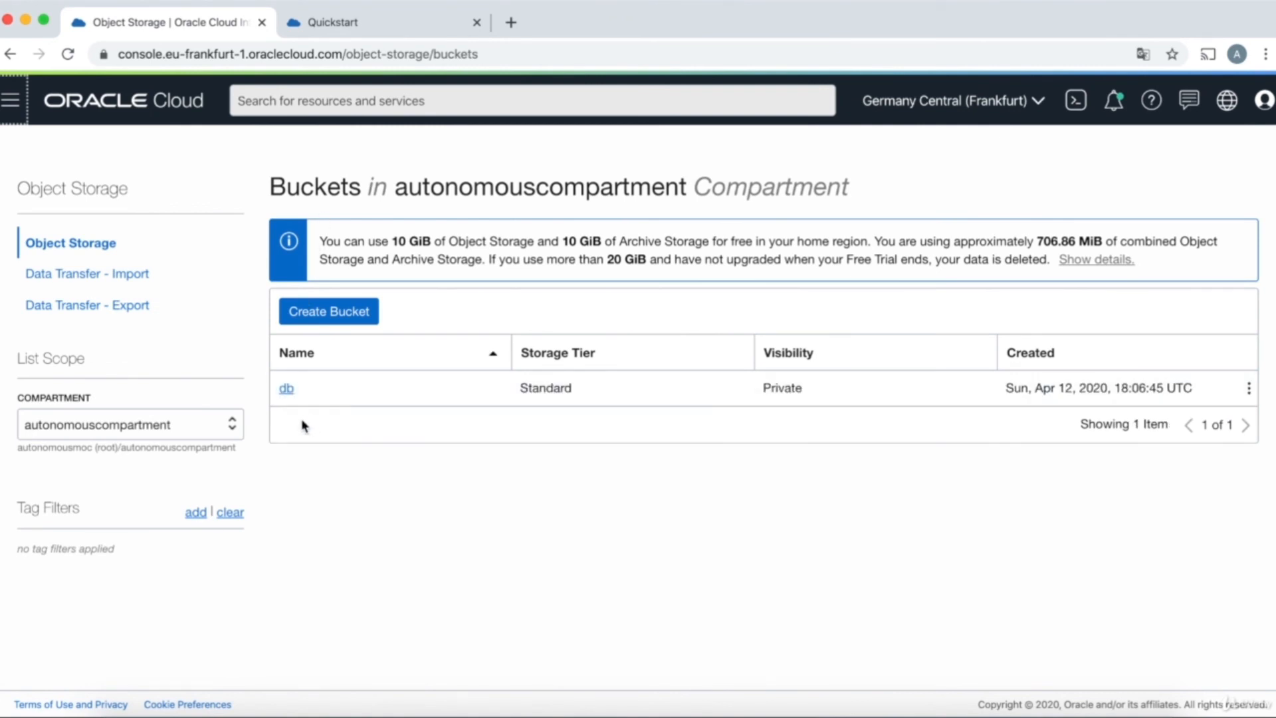
pyautogui.click(286, 388)
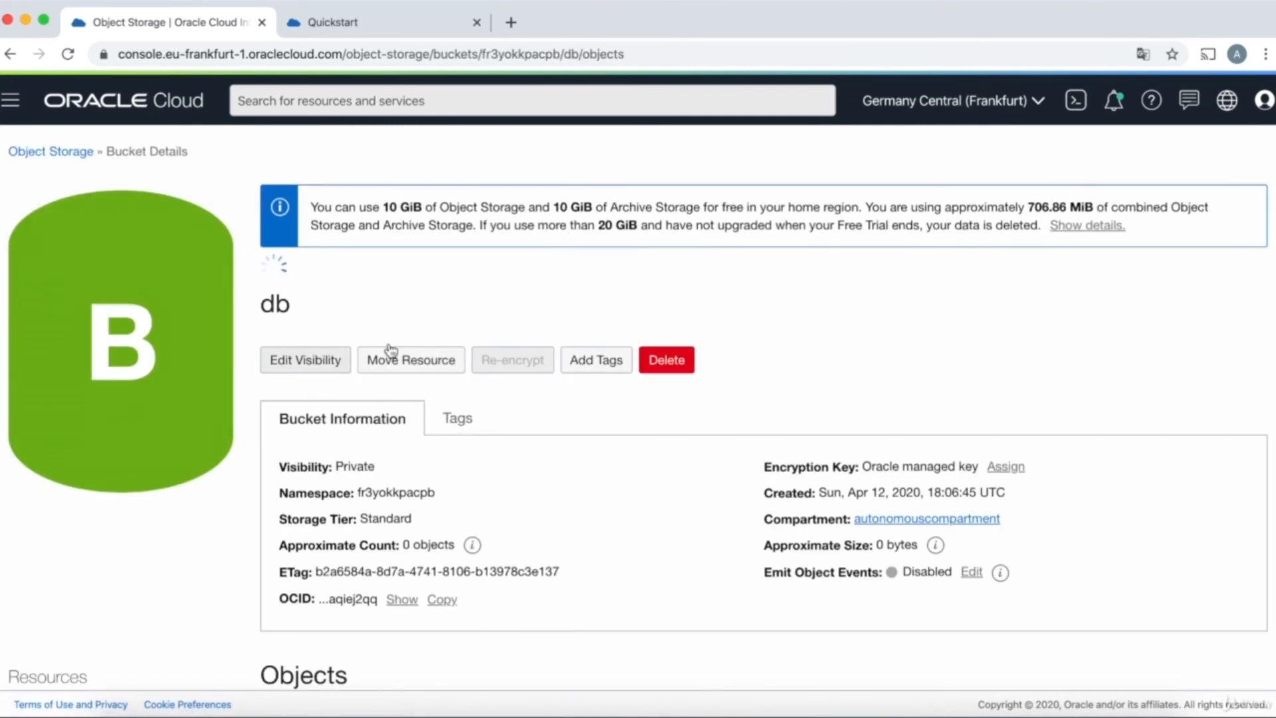
# Confirm the 6-part upload finished and export.dmp is listed at 706.86 MiB
pyautogui.scroll(-4, 456, 351)
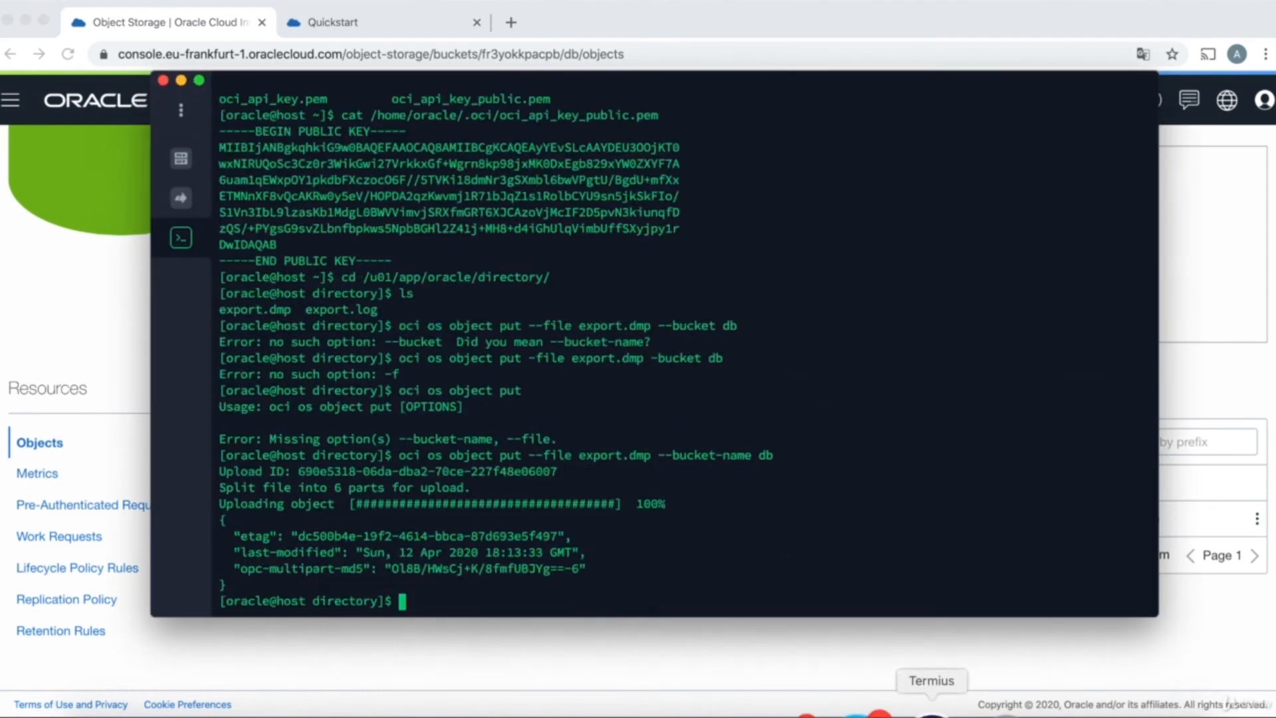
pyautogui.click(927, 708)
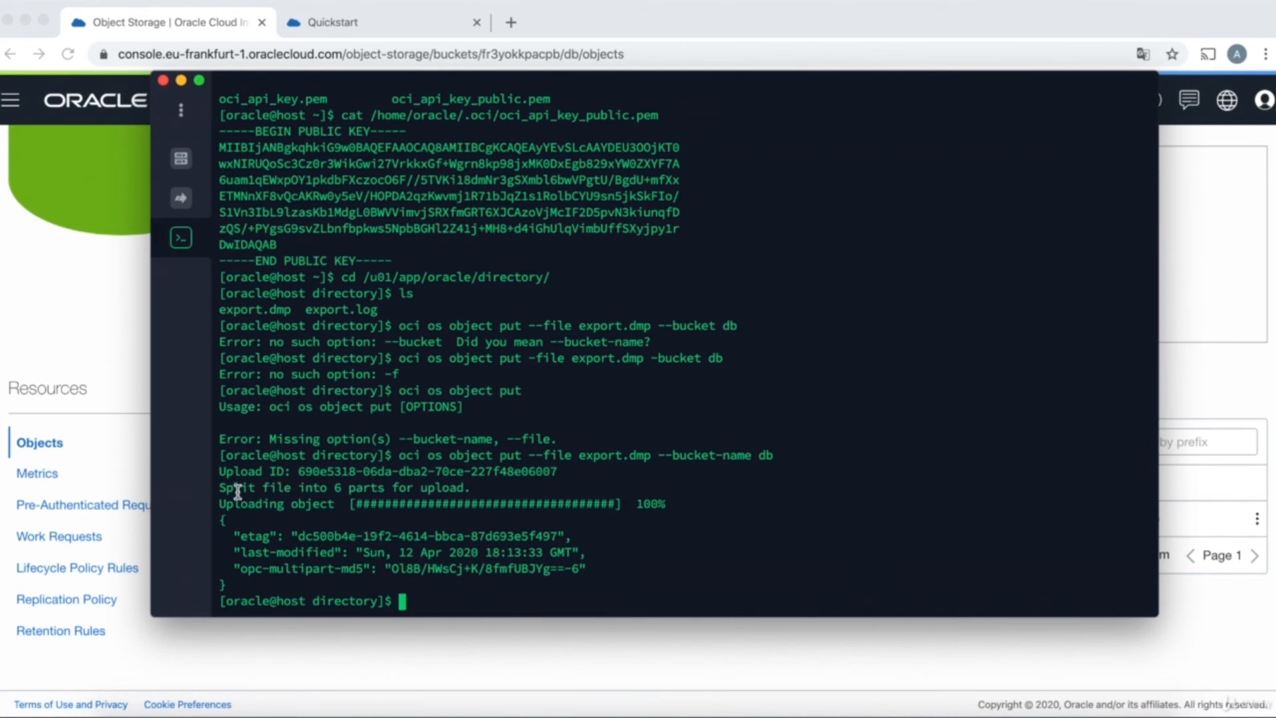
pyautogui.moveTo(227, 491); pyautogui.dragTo(341, 491)
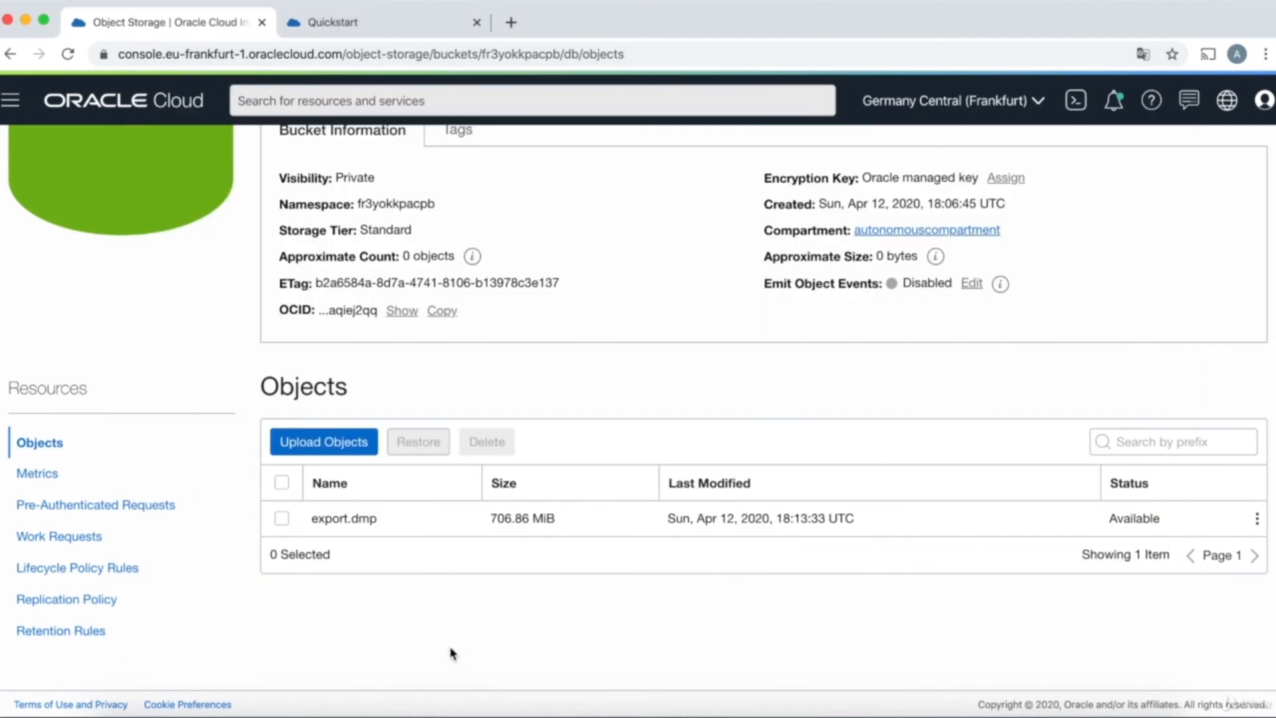
pyautogui.click(454, 655)
pyautogui.moveTo(490, 519); pyautogui.dragTo(546, 520)
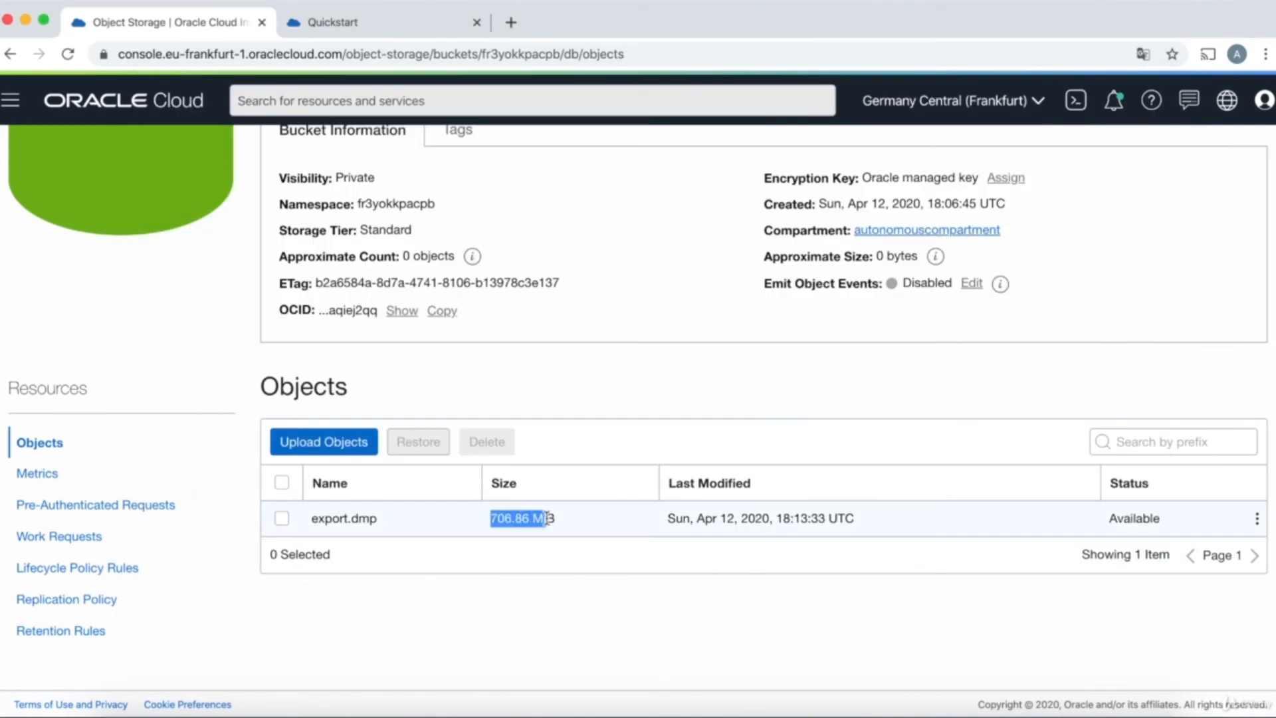
pyautogui.click(685, 638)
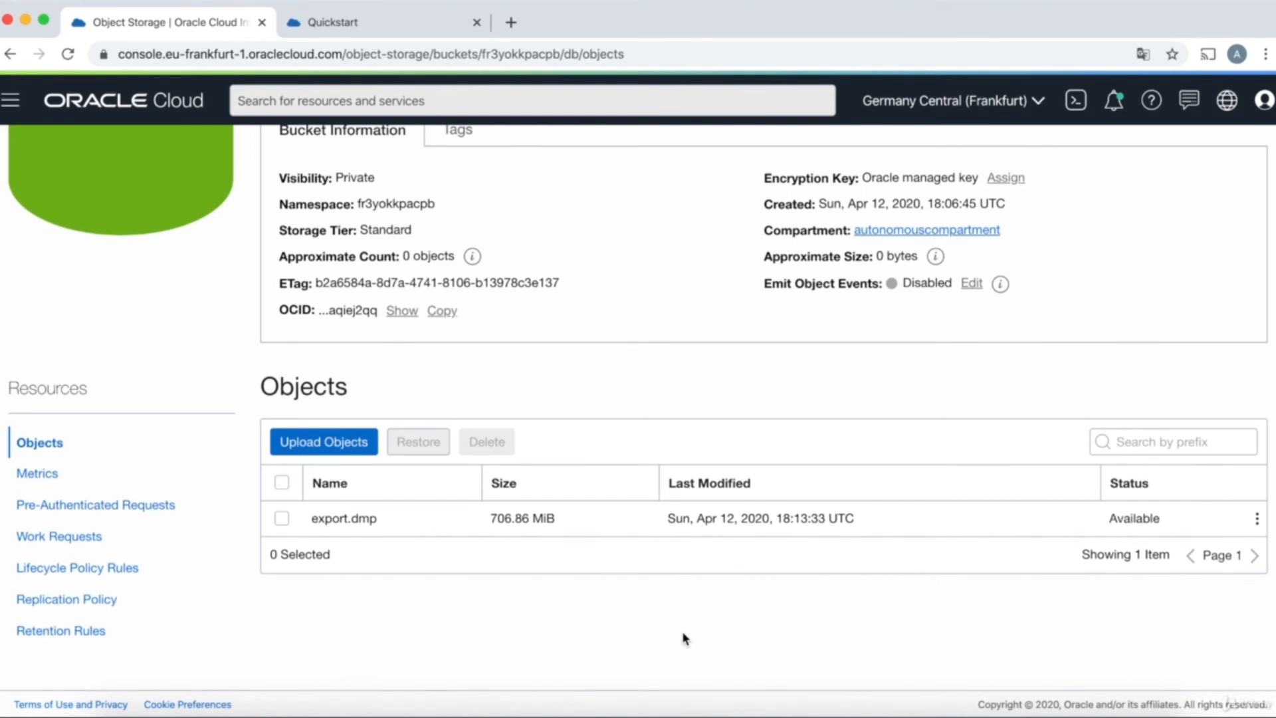
pyautogui.scroll(4, 148, 385)
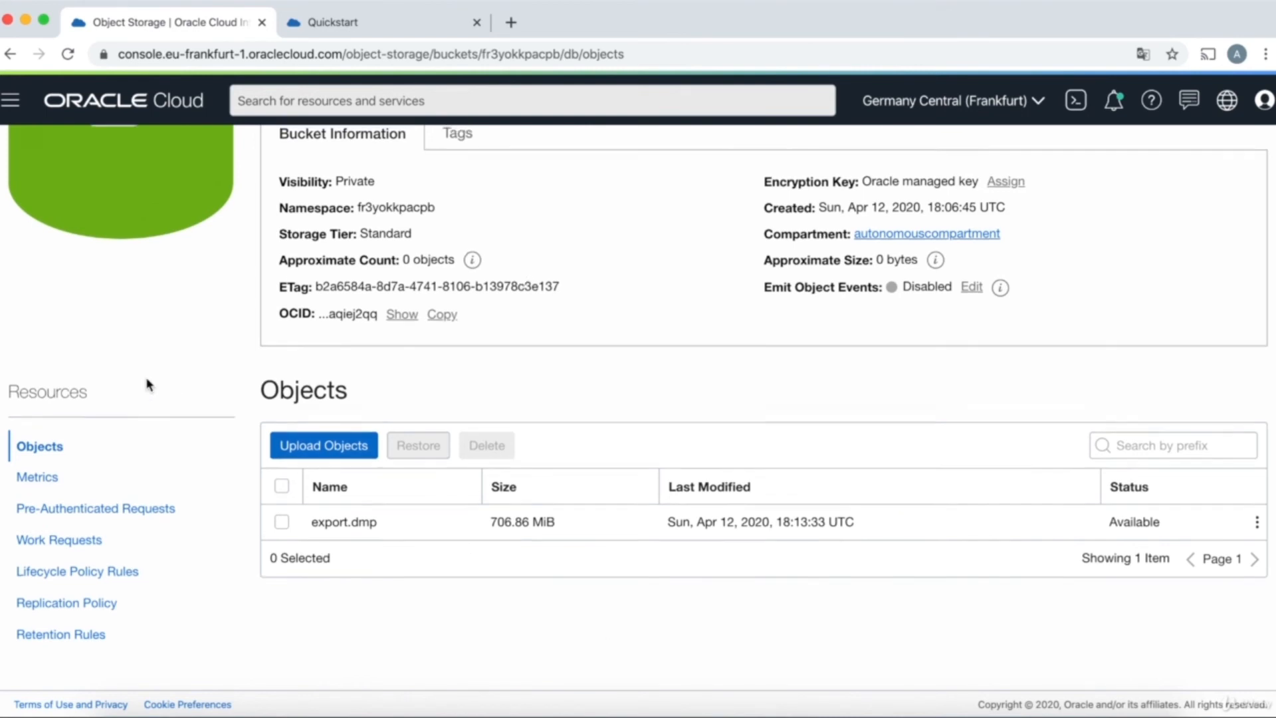
pyautogui.scroll(1, 149, 384)
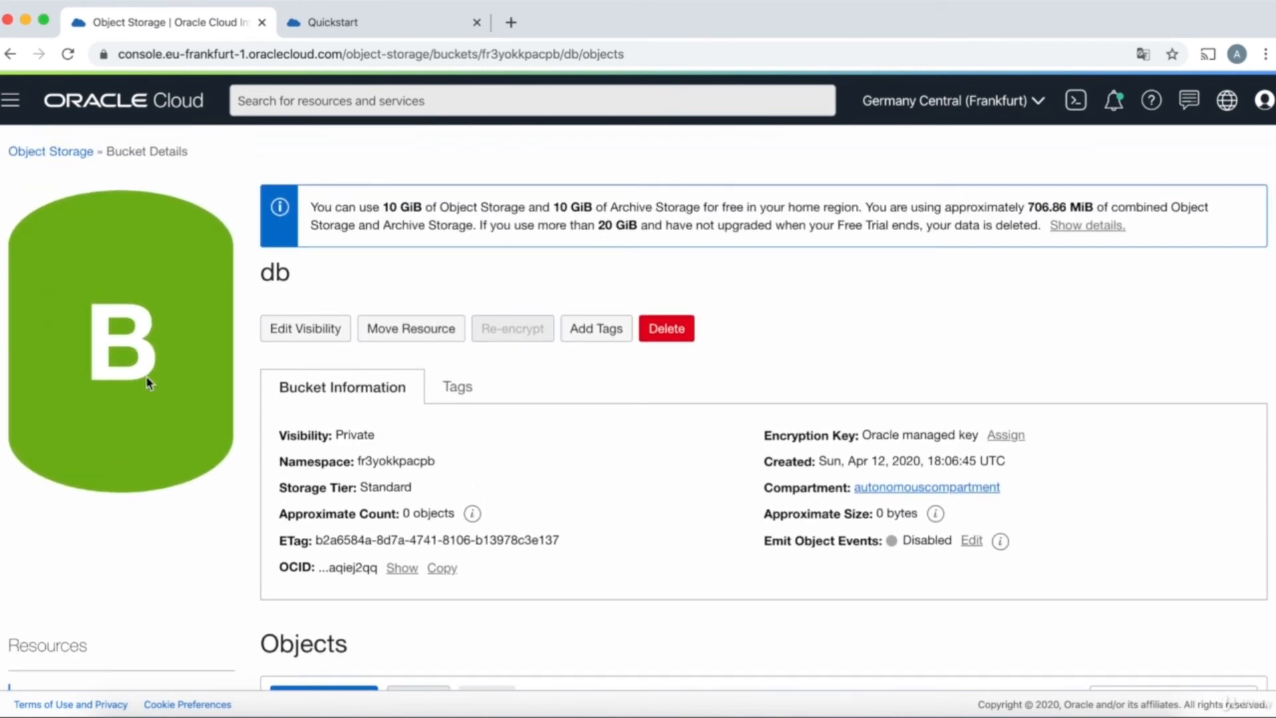
# Launch SQL Developer Web from the ATP database's Tools tab
pyautogui.click(13, 105)
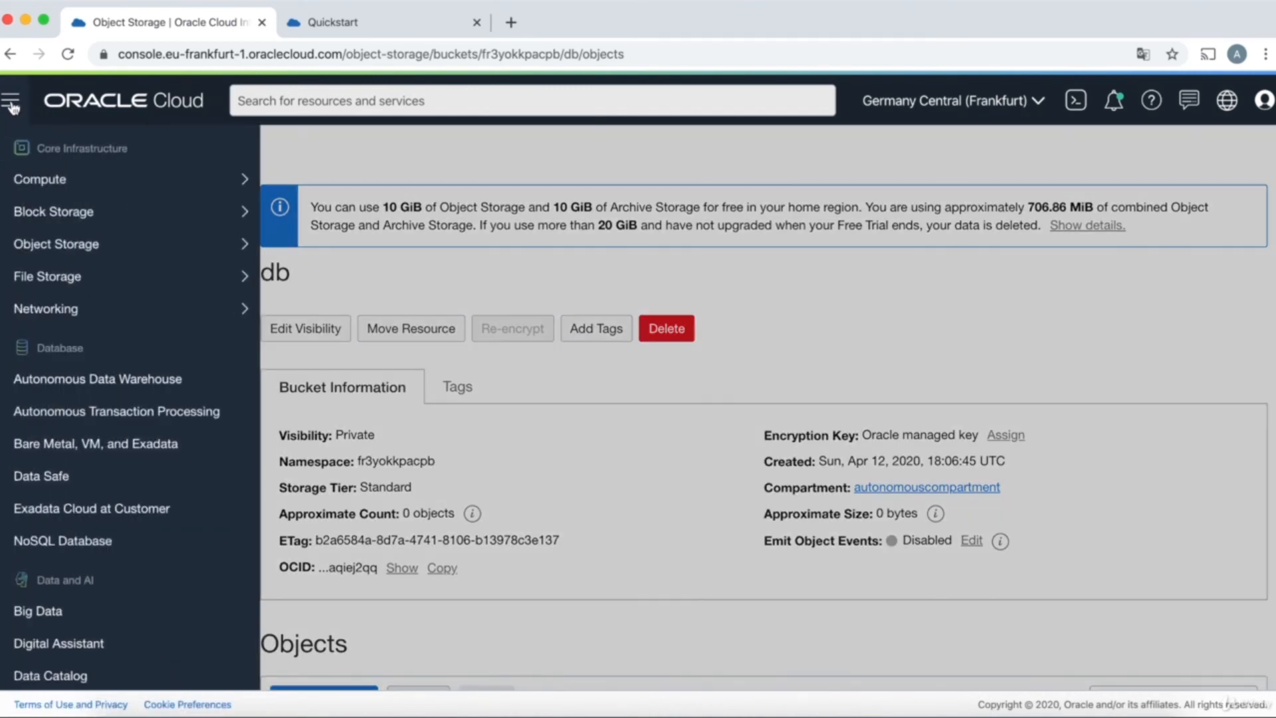
pyautogui.click(118, 429)
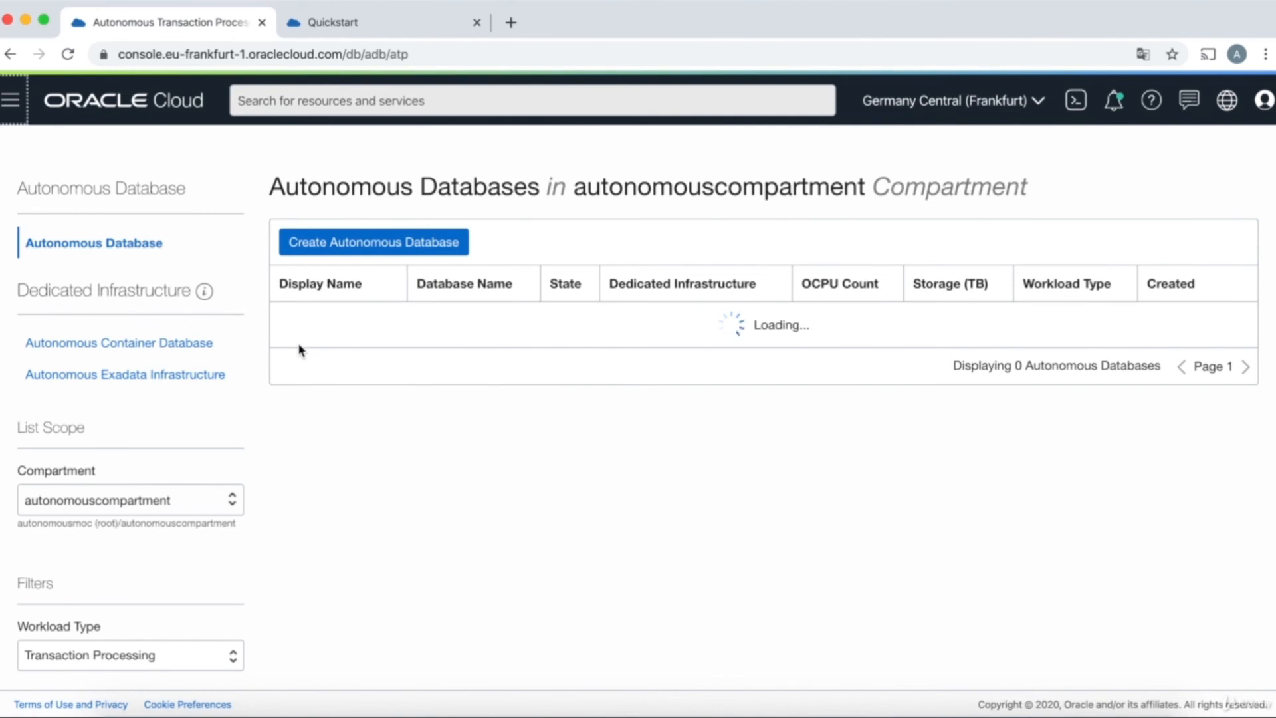
pyautogui.click(290, 330)
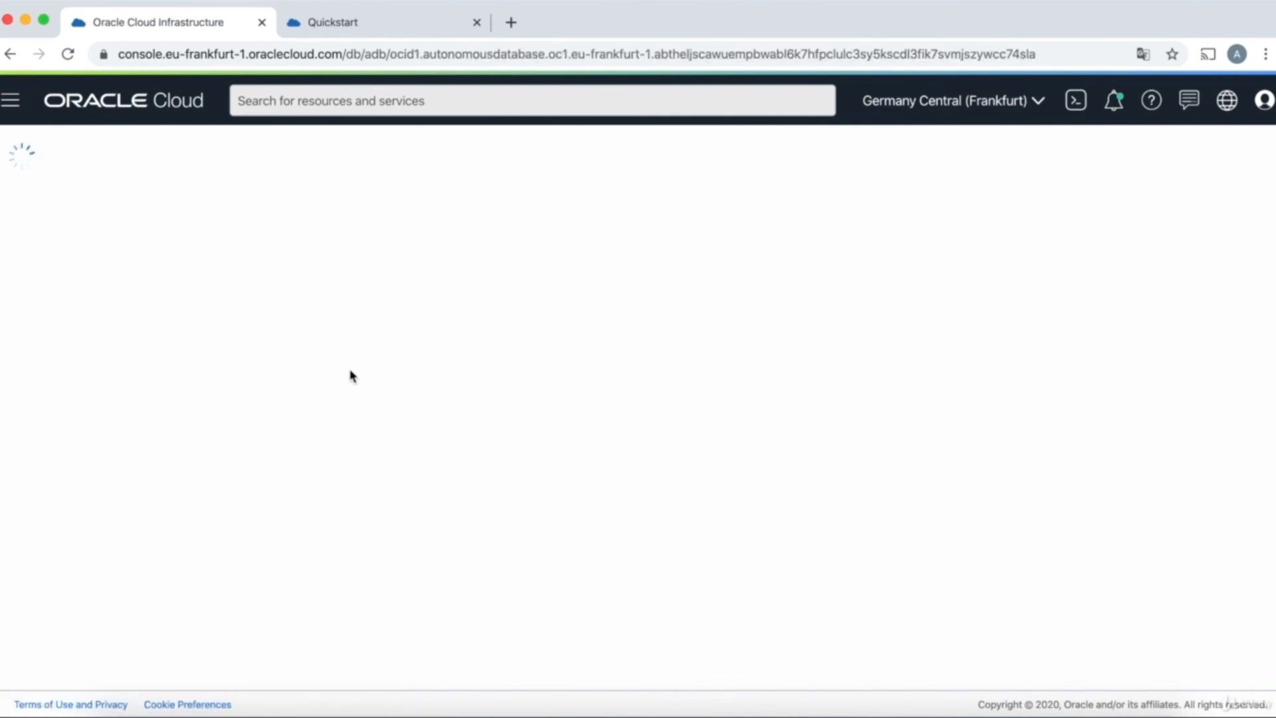
pyautogui.scroll(-1, 447, 310)
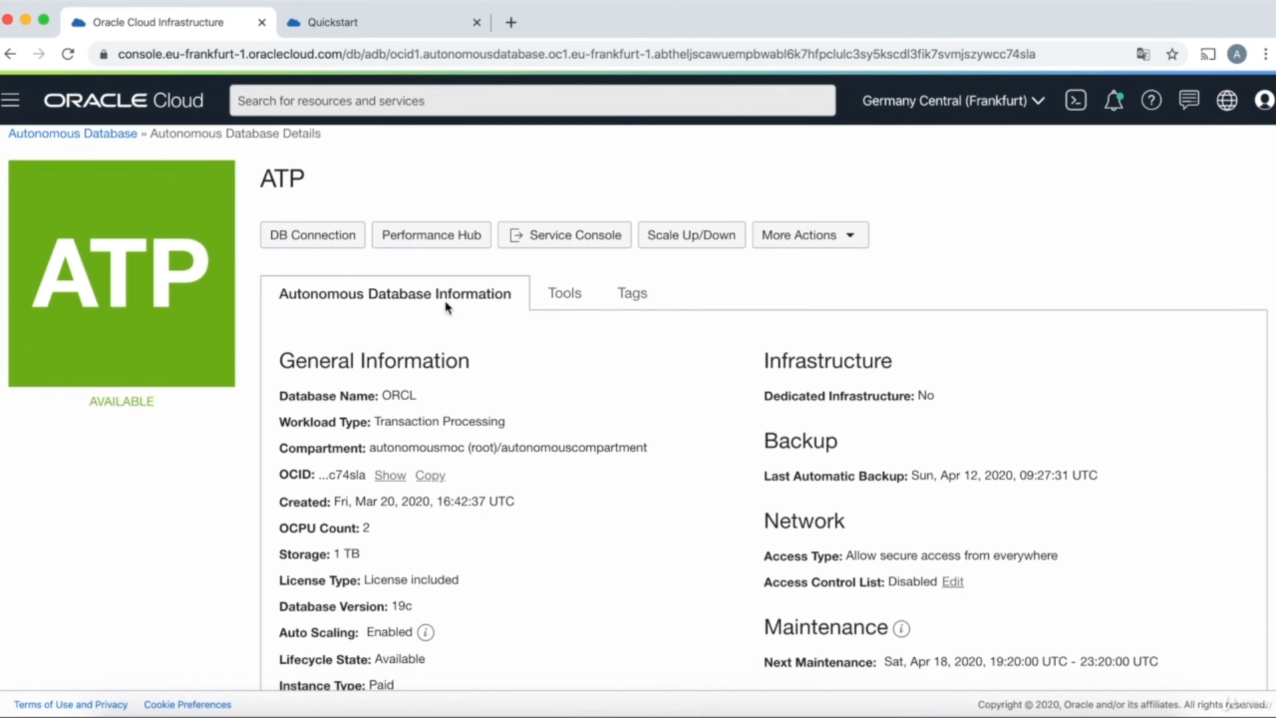
pyautogui.click(567, 297)
pyautogui.scroll(-3, 568, 300)
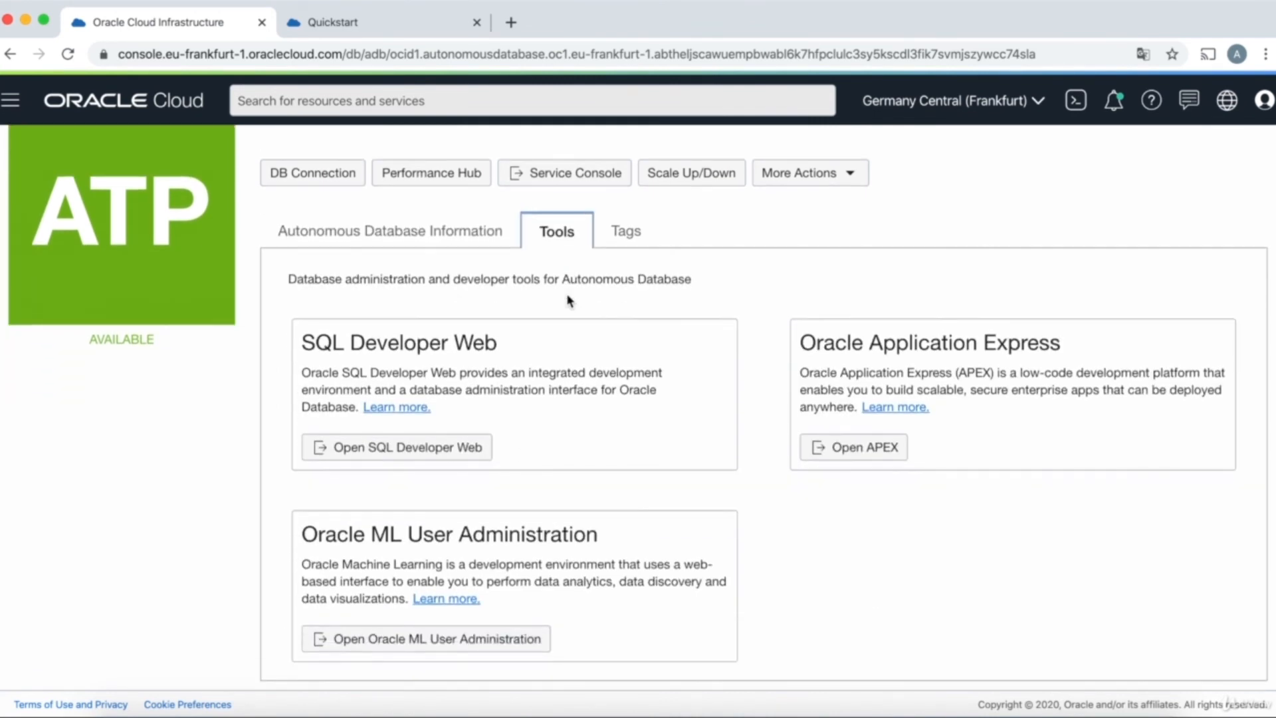
pyautogui.click(402, 458)
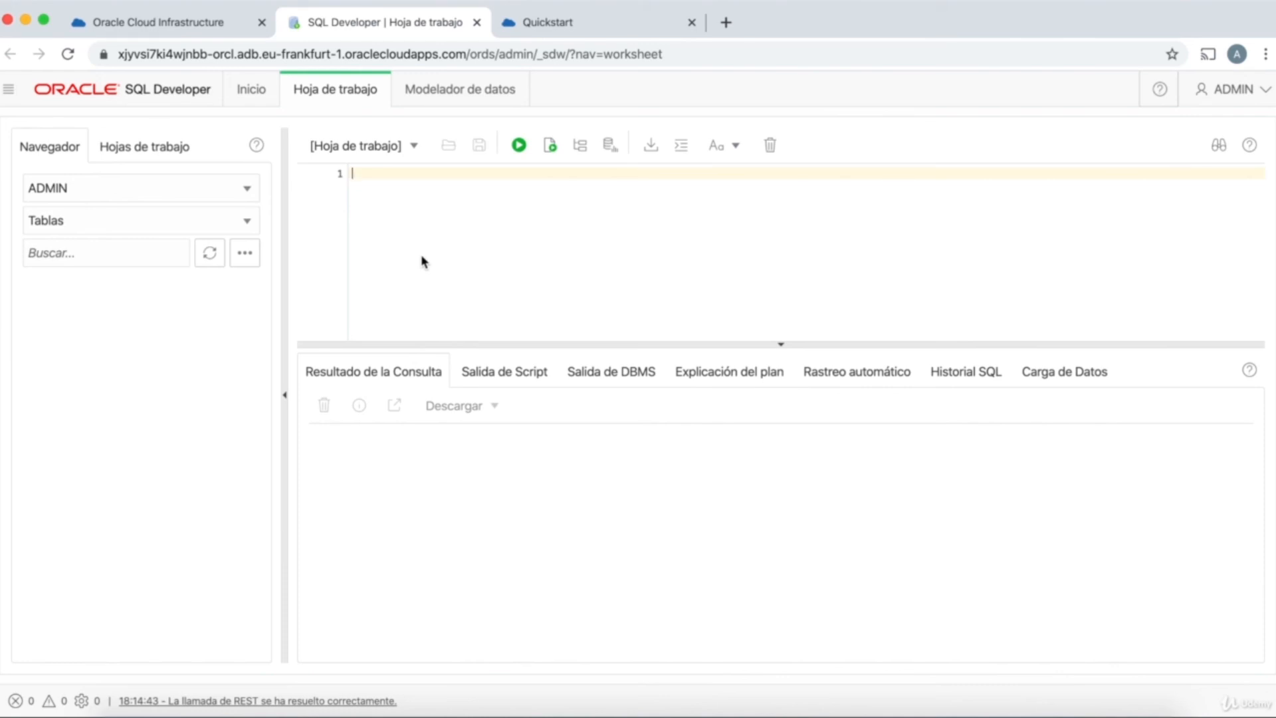
# Write the BEGIN / DBMS_CLOUD.CREATE_CREDENTIAL(); / END; / block skeleton
pyautogui.write('BEGIN')
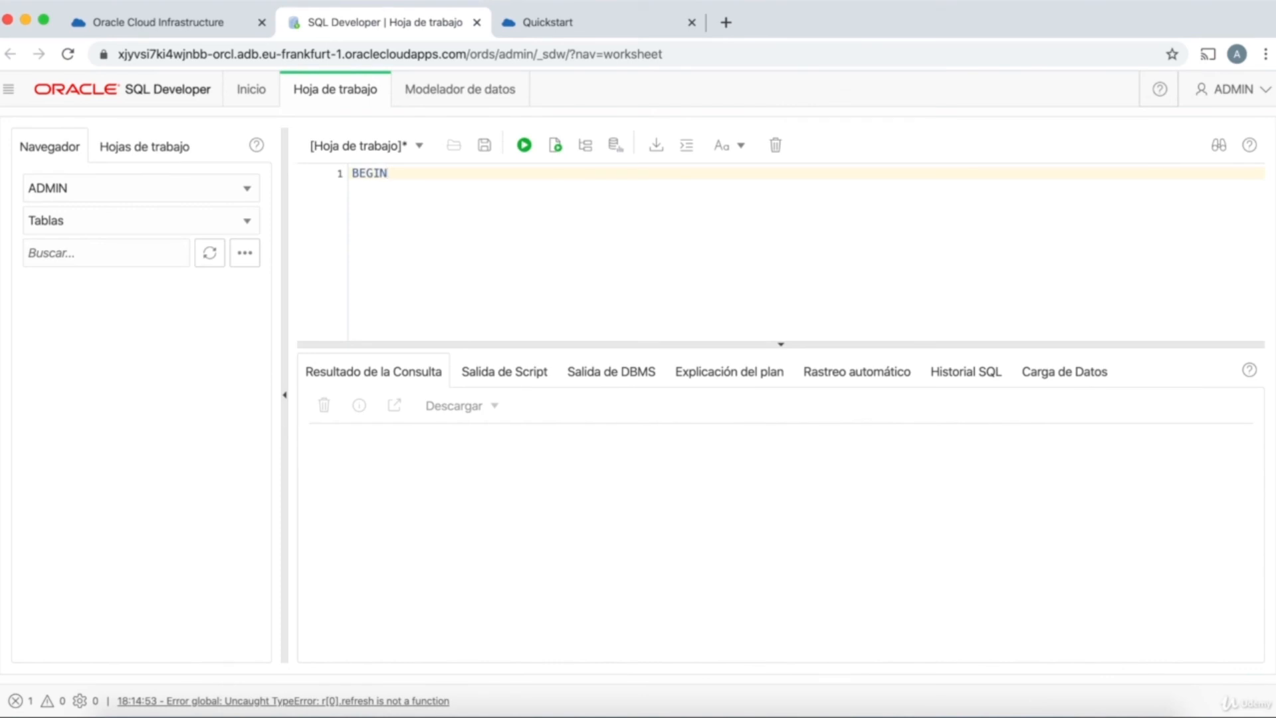
pyautogui.press('Return')
pyautogui.write('DB')
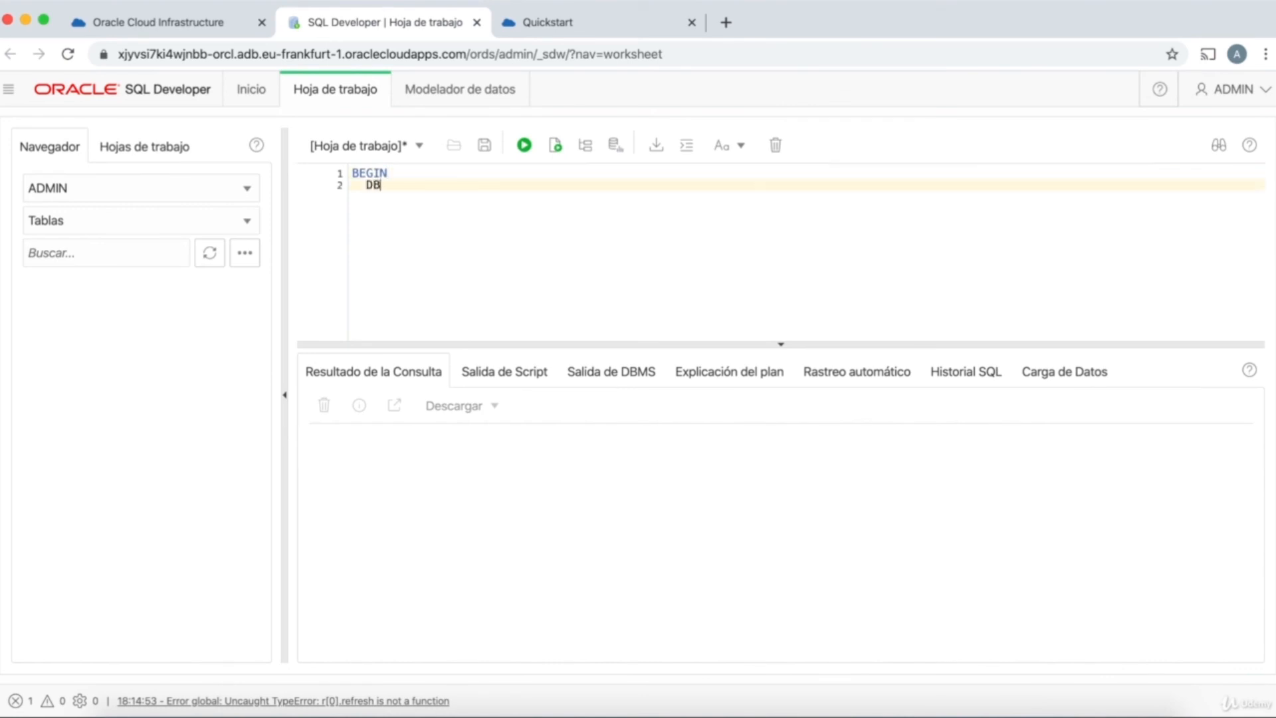
pyautogui.write('MS_CLOUD.CREATE_CREDENTIAL')
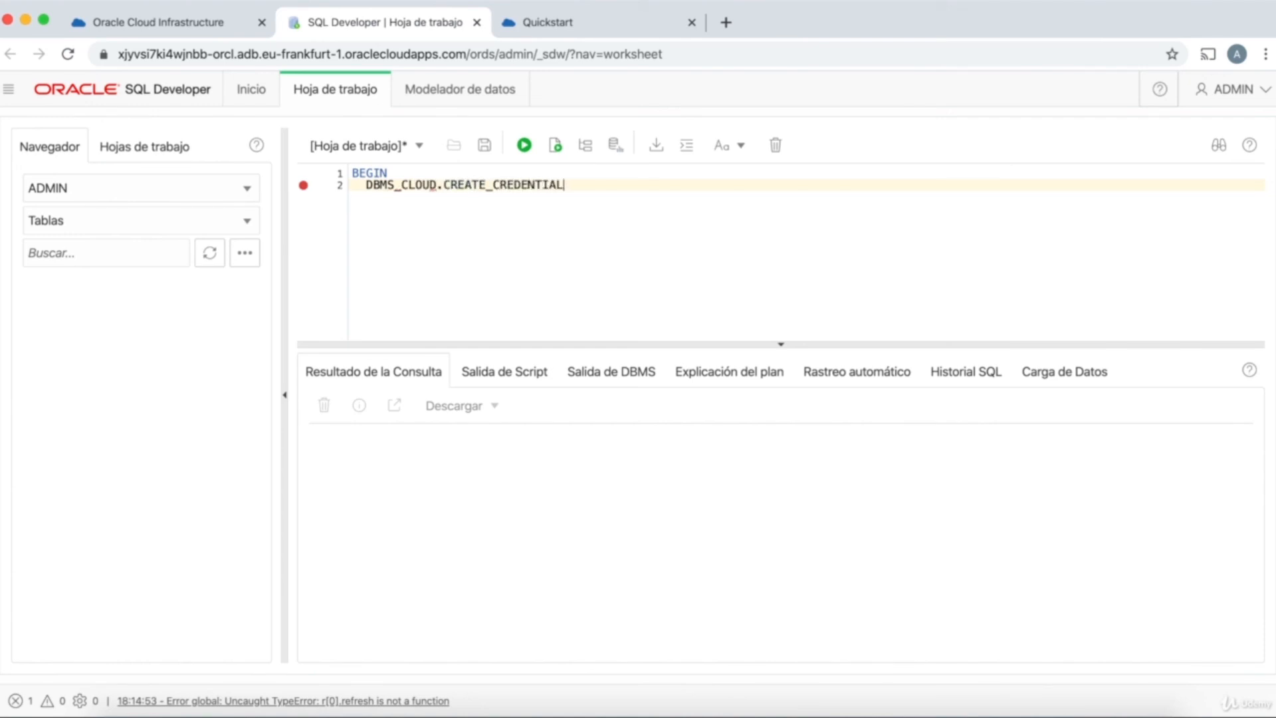
pyautogui.write('(')
pyautogui.press('Return')
pyautogui.press('Return')
pyautogui.press('End')
pyautogui.write(';')
pyautogui.press('Return')
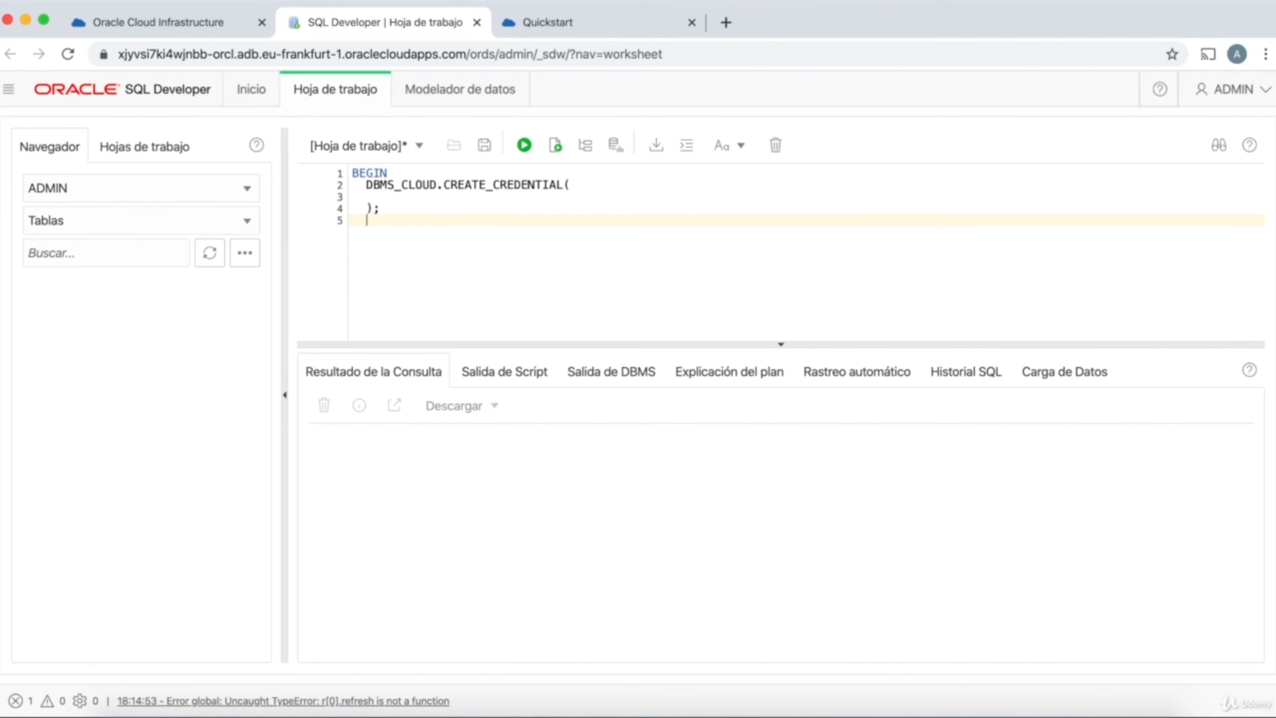
pyautogui.write('END;')
pyautogui.press('Return')
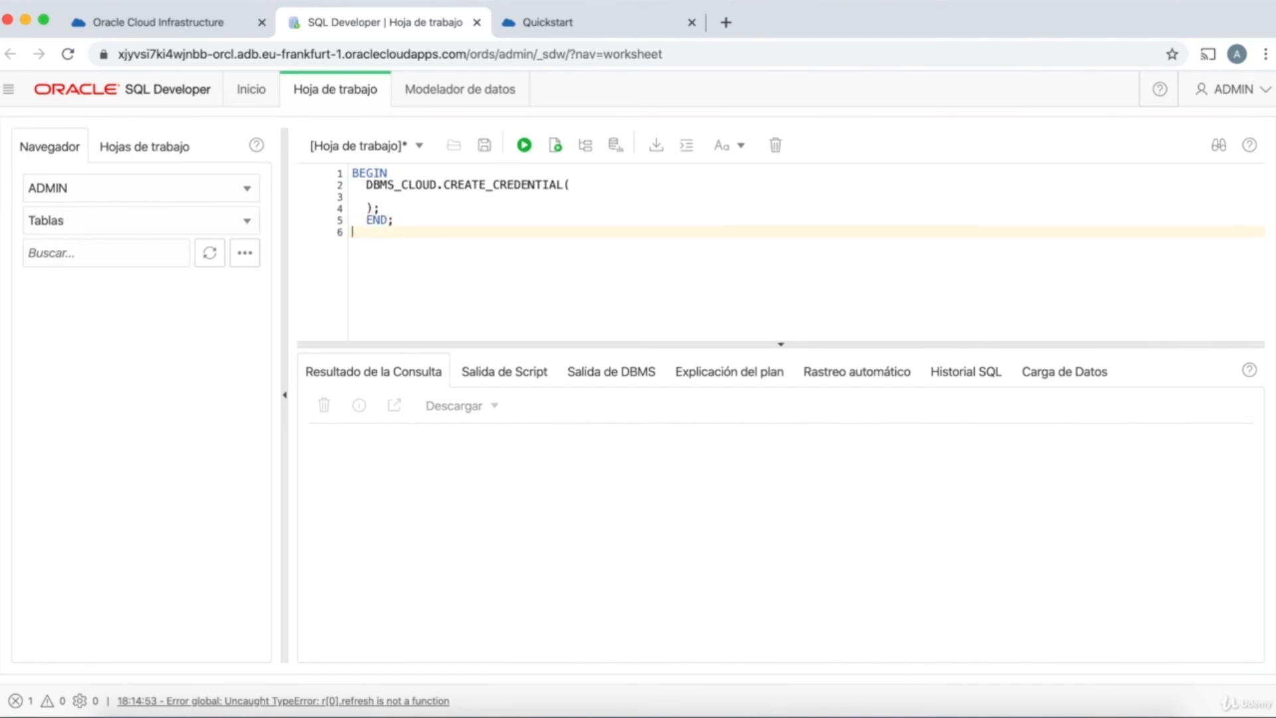
pyautogui.write('/')
# Add credential_name=>'mycredentials' and an empty username=>'' argument inside the call
pyautogui.click(455, 196)
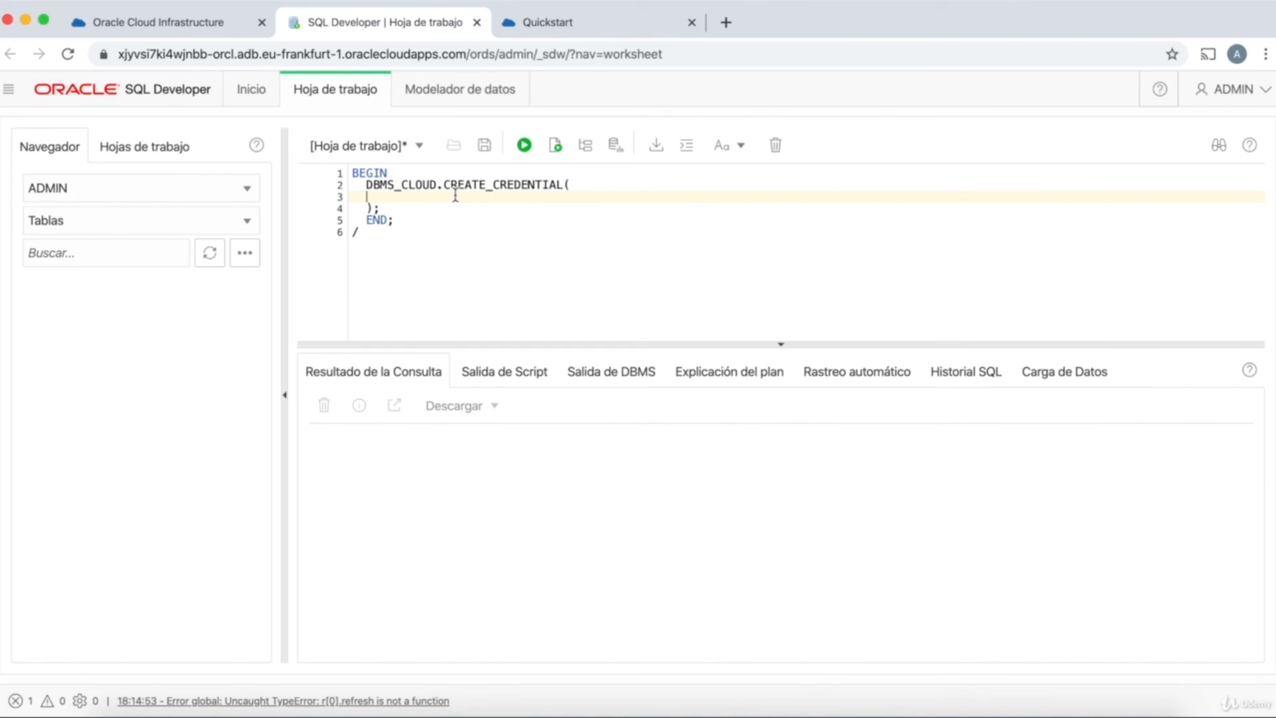
pyautogui.write('credential_n')
pyautogui.write('ame')
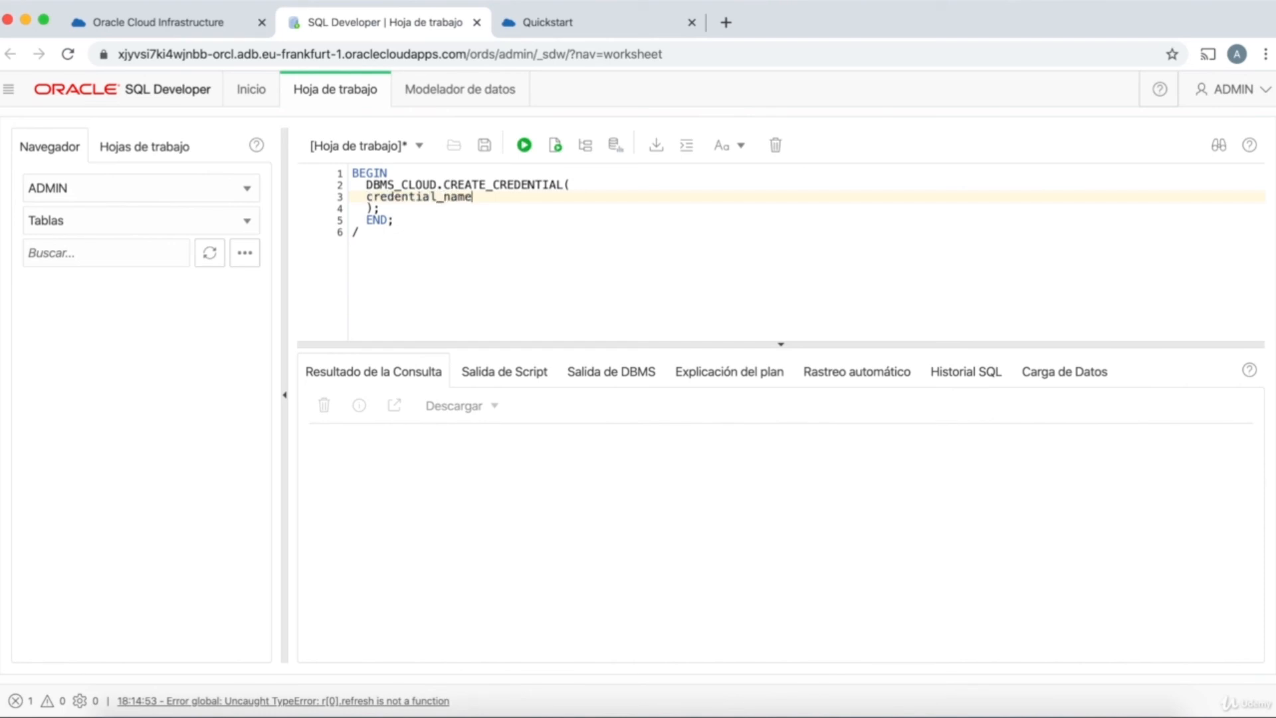
pyautogui.write('=>')
pyautogui.press('BackSpace')
pyautogui.write('mycredentials')
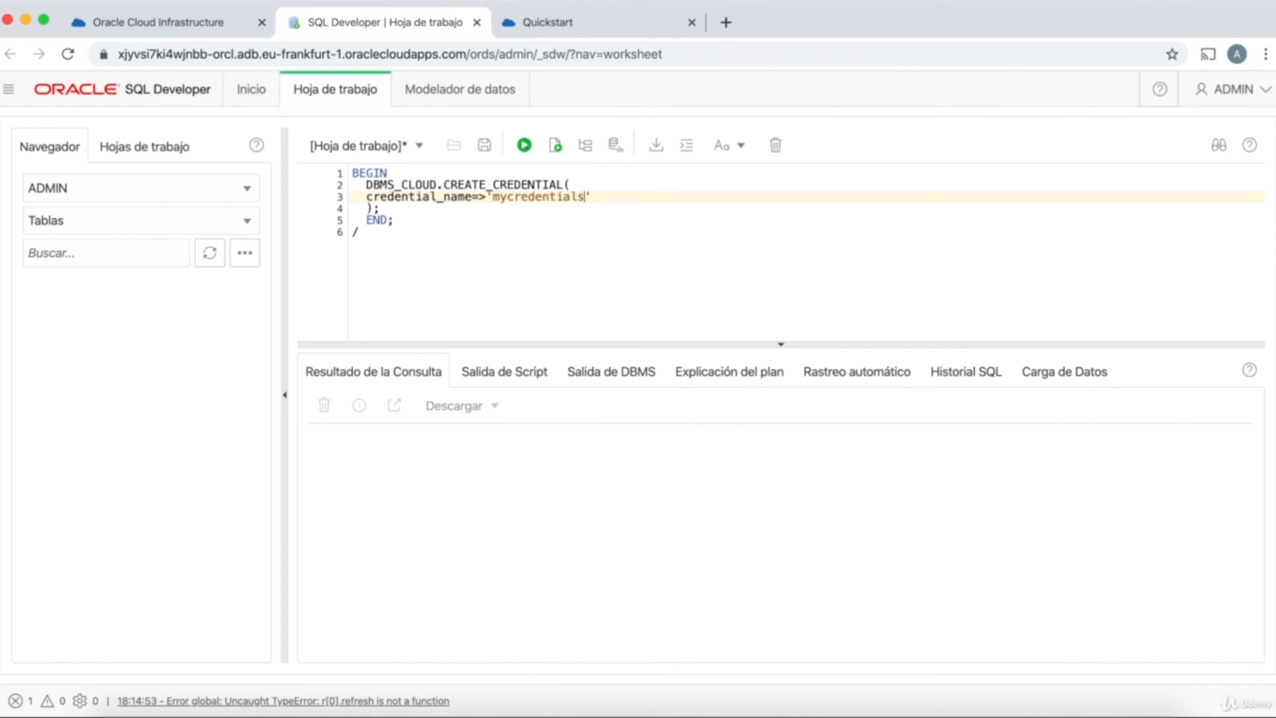
pyautogui.click(595, 198)
pyautogui.write(',')
pyautogui.press('Return')
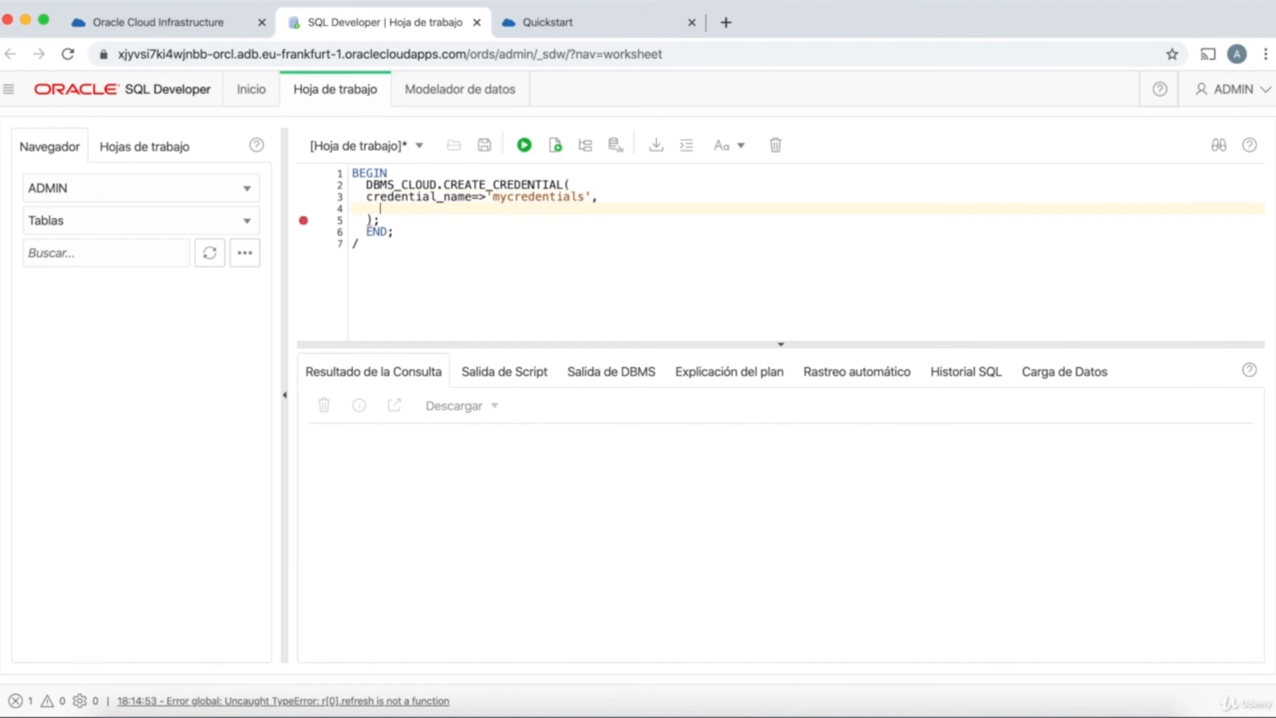
pyautogui.write("username=>''")
# Select the signed-in user's full identity name on the user details page
pyautogui.click(208, 27)
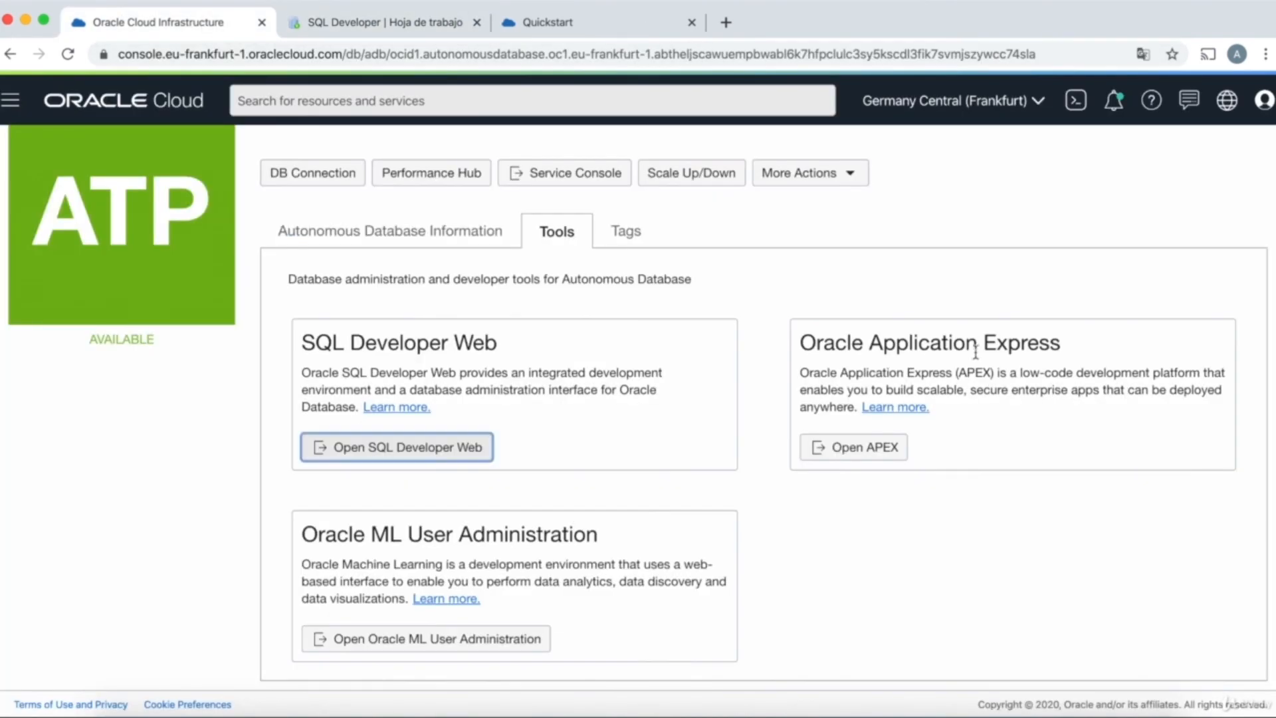
pyautogui.click(1263, 100)
pyautogui.click(1142, 179)
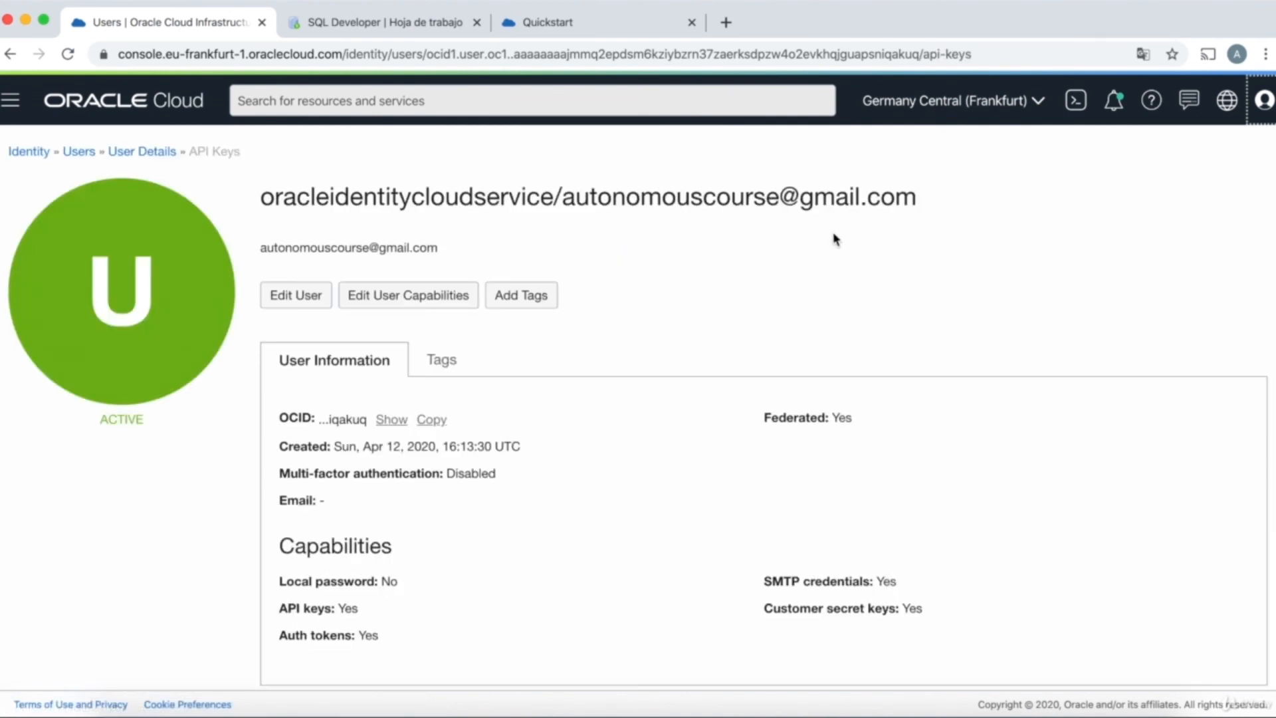
pyautogui.moveTo(935, 208); pyautogui.dragTo(266, 196)
pyautogui.press('super+c')
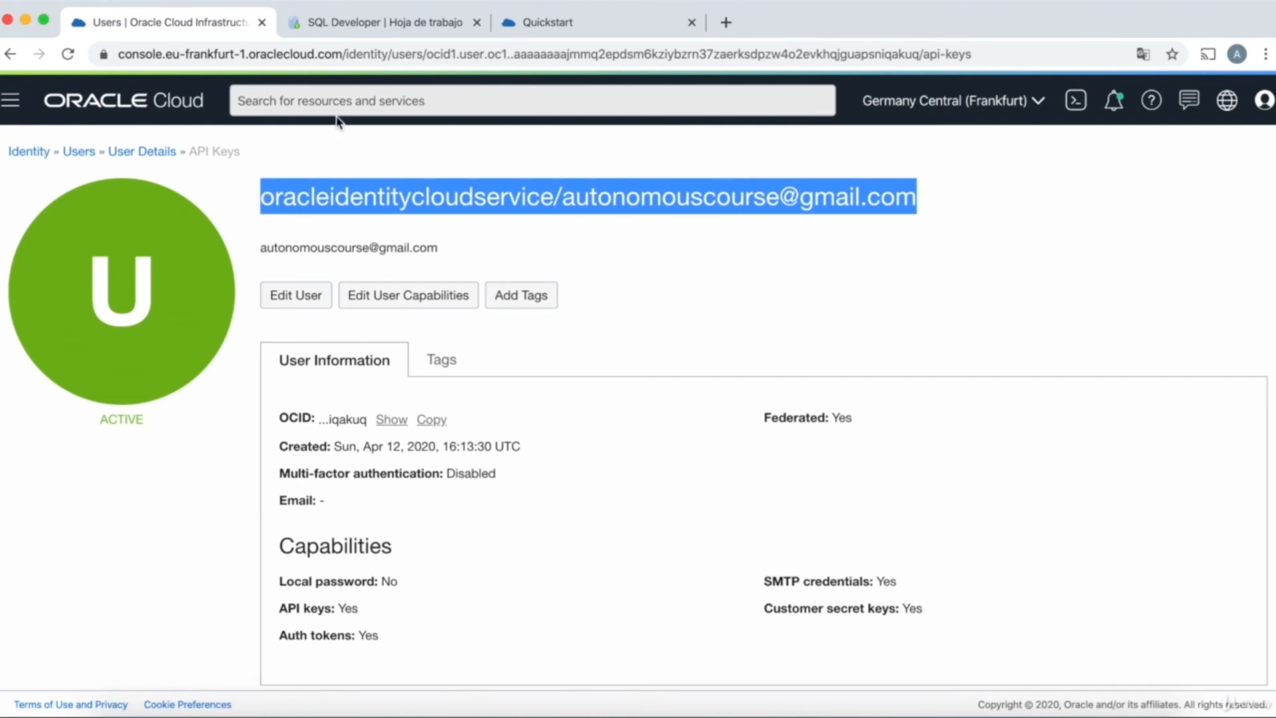
# Paste the user name into username=>'' and add a password=> argument line
pyautogui.click(401, 25)
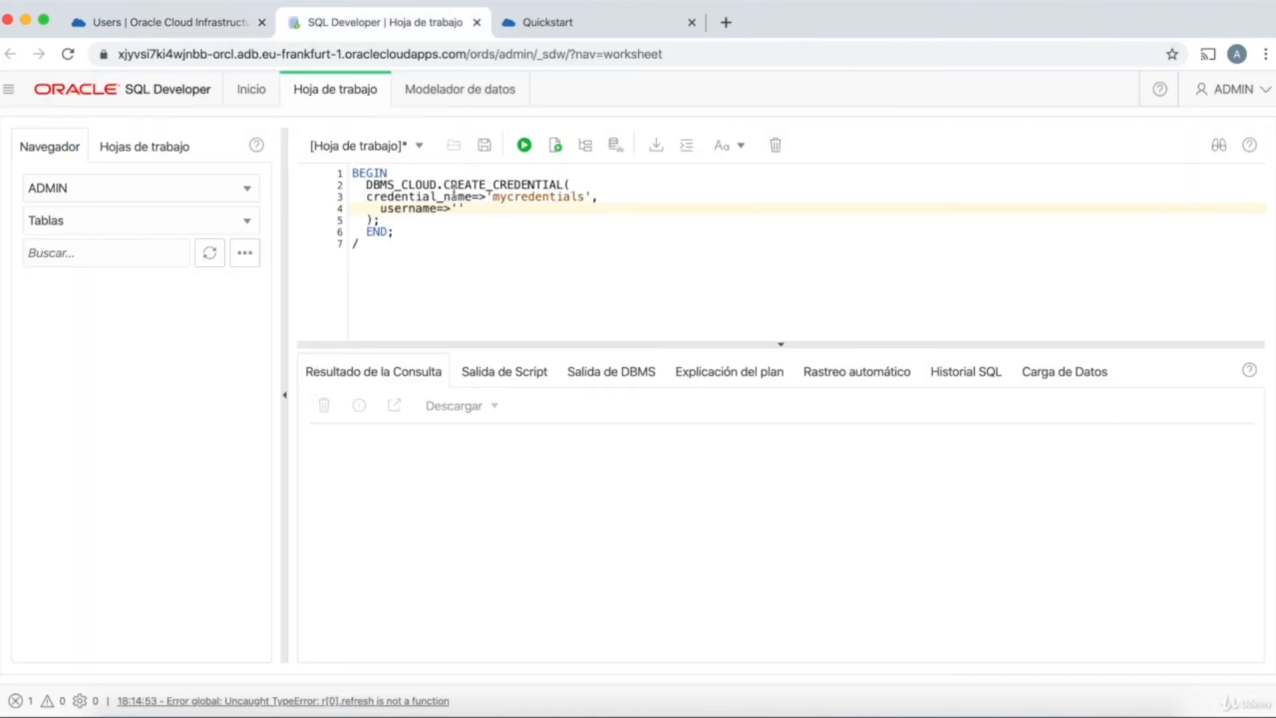
pyautogui.press('super+v')
pyautogui.write("'")
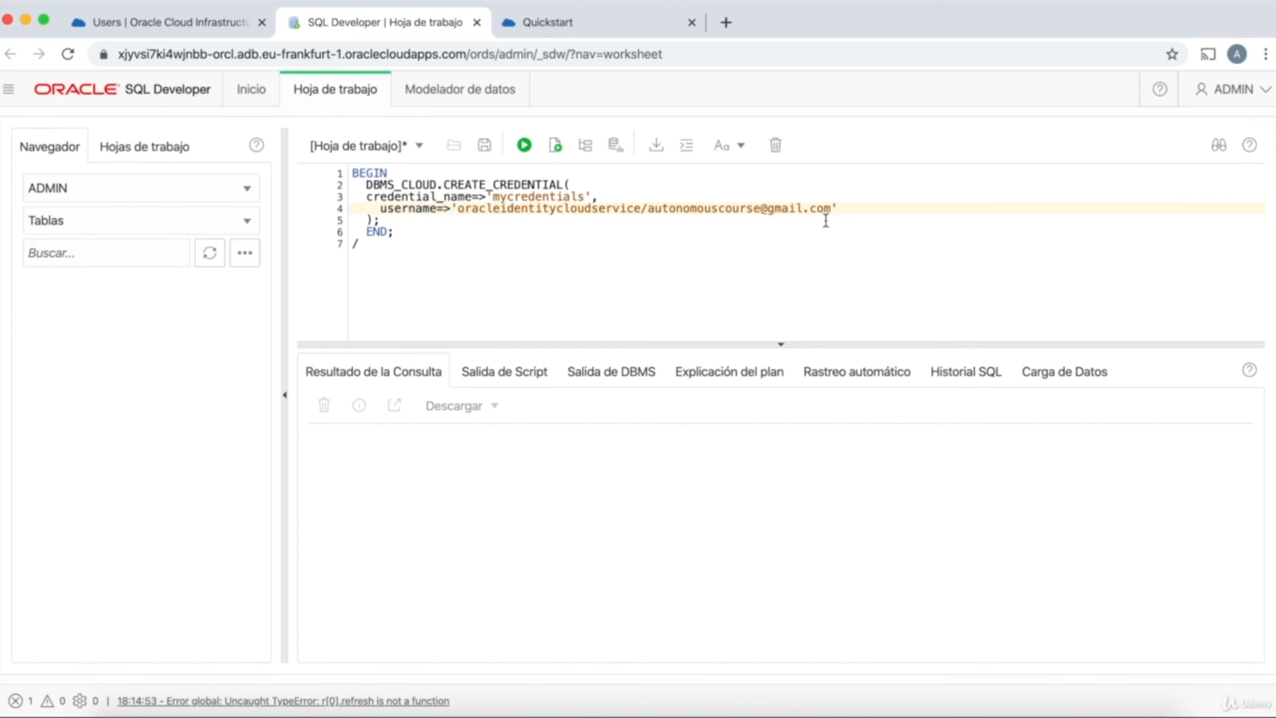
pyautogui.write(',')
pyautogui.press('Return')
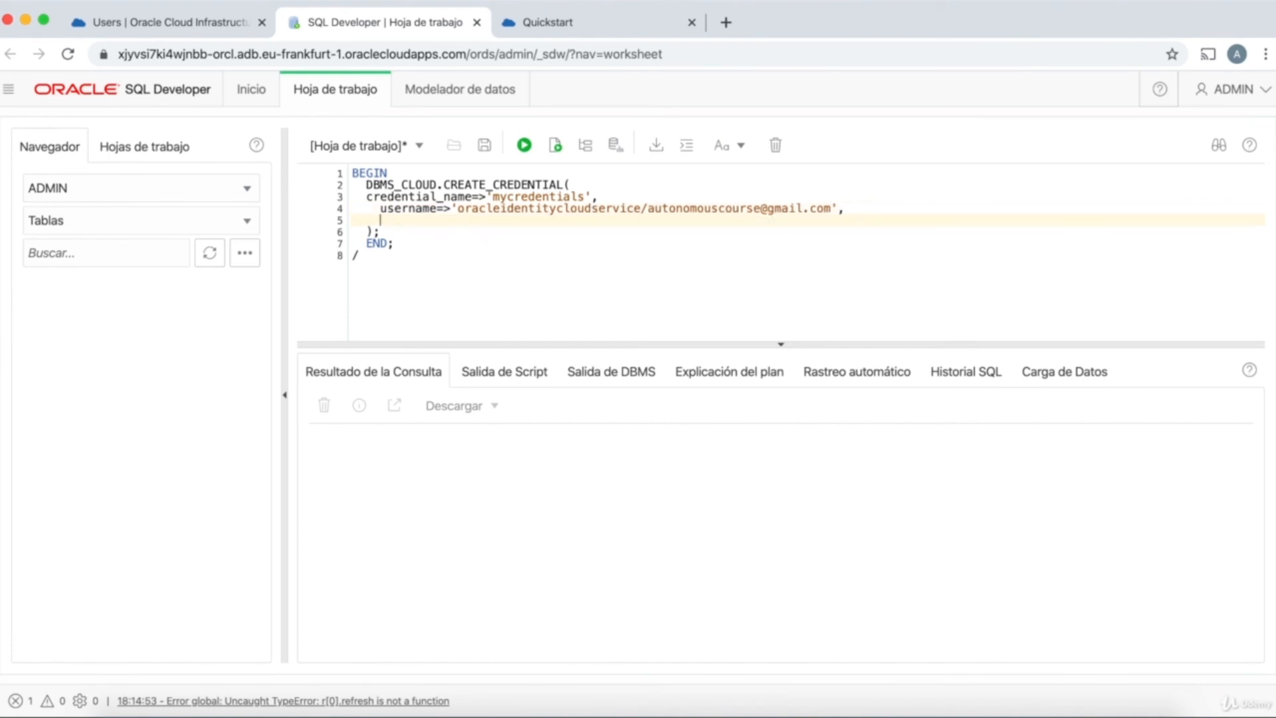
pyautogui.write('password=>')
# Show the user's Auth Tokens list in the cloud console
pyautogui.click(165, 27)
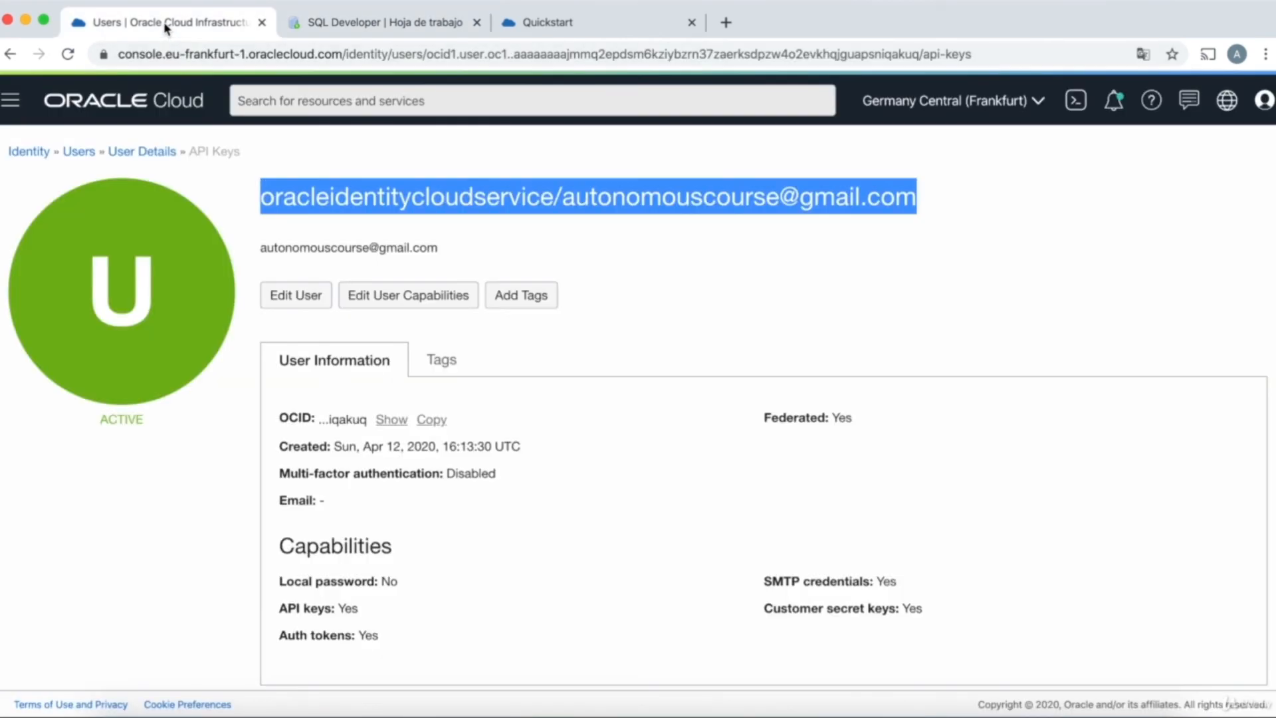
pyautogui.click(93, 535)
pyautogui.scroll(-5, 93, 535)
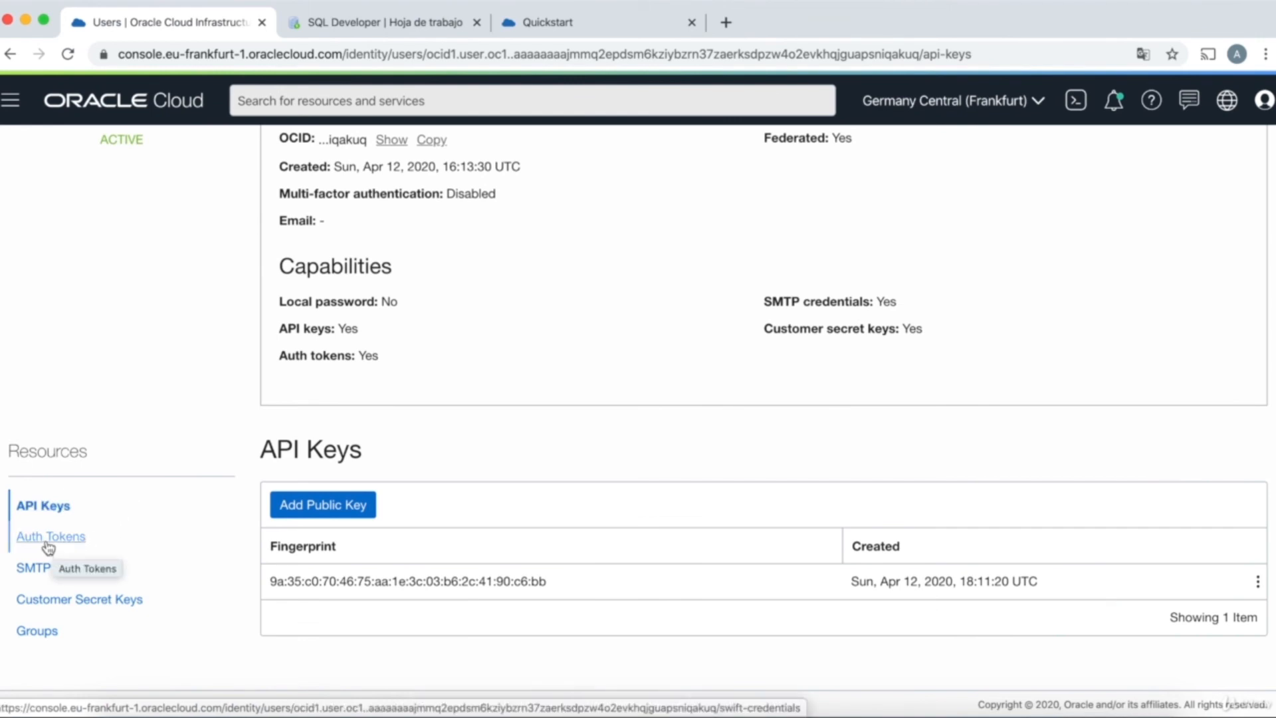
pyautogui.click(49, 547)
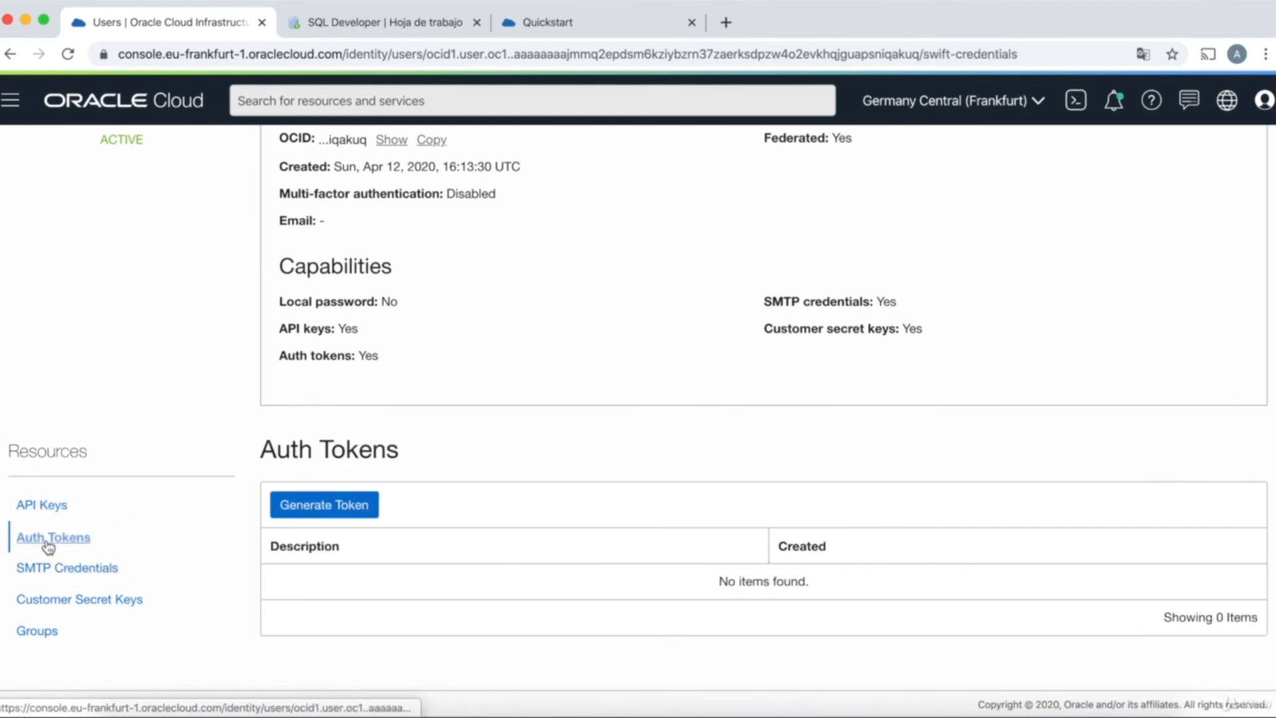
# Generate an auth token described MyCredentials and copy it
pyautogui.click(325, 506)
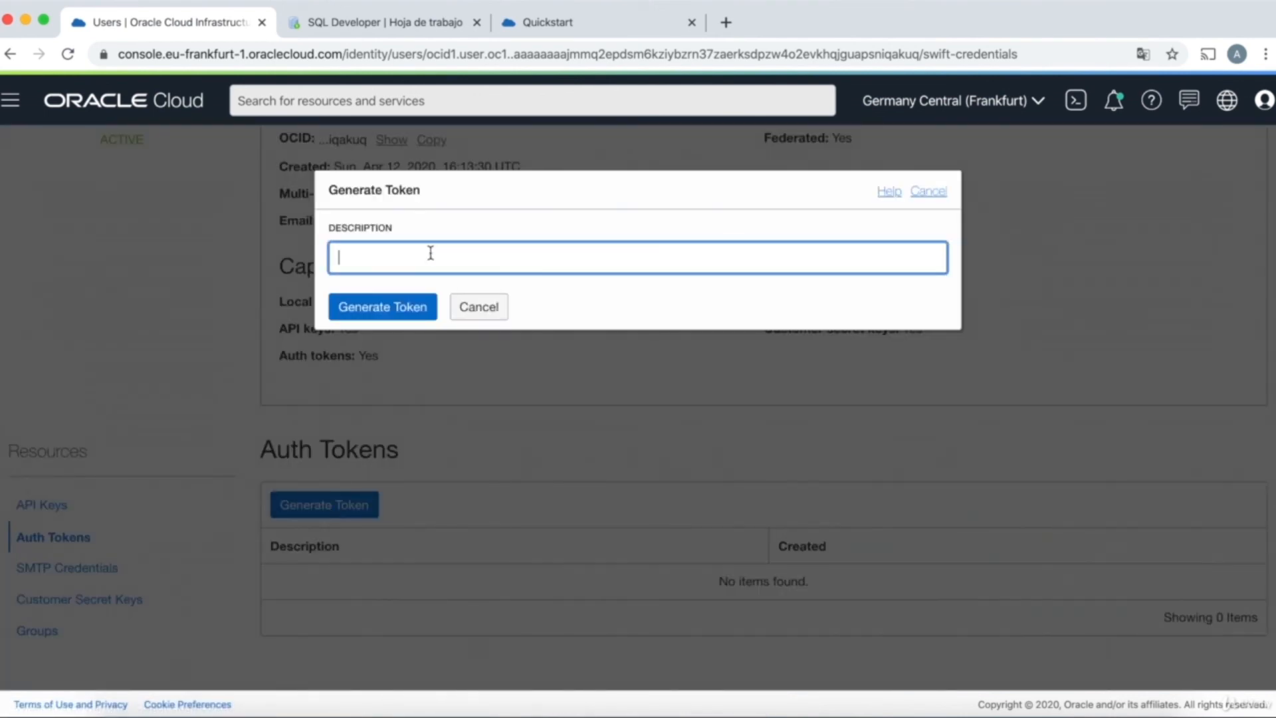
pyautogui.write('MyCredentials')
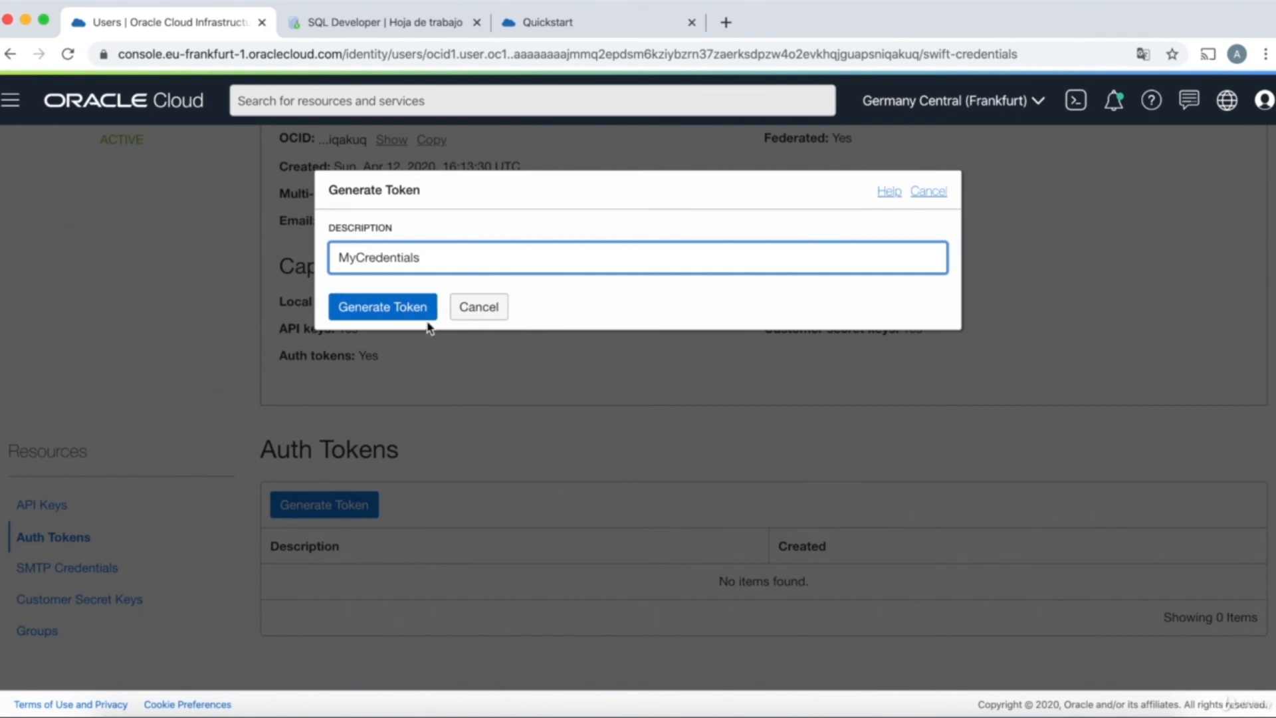
pyautogui.click(384, 311)
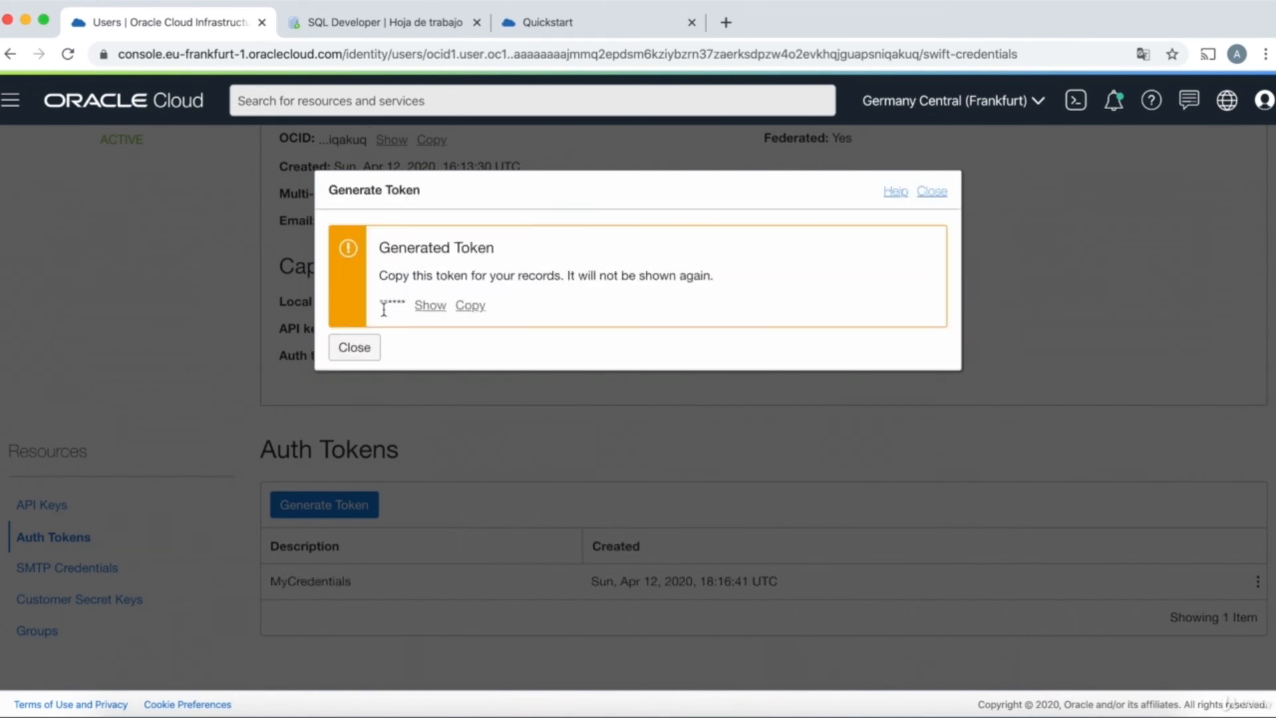
pyautogui.click(470, 306)
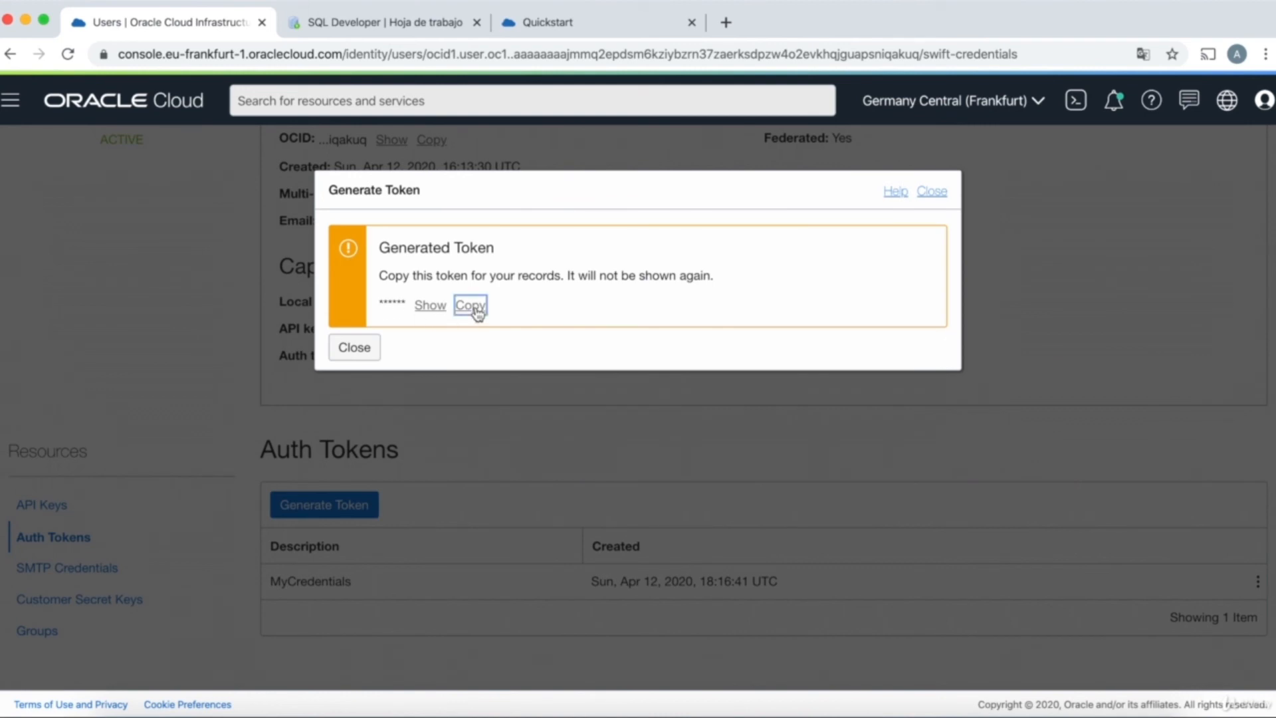
pyautogui.click(357, 349)
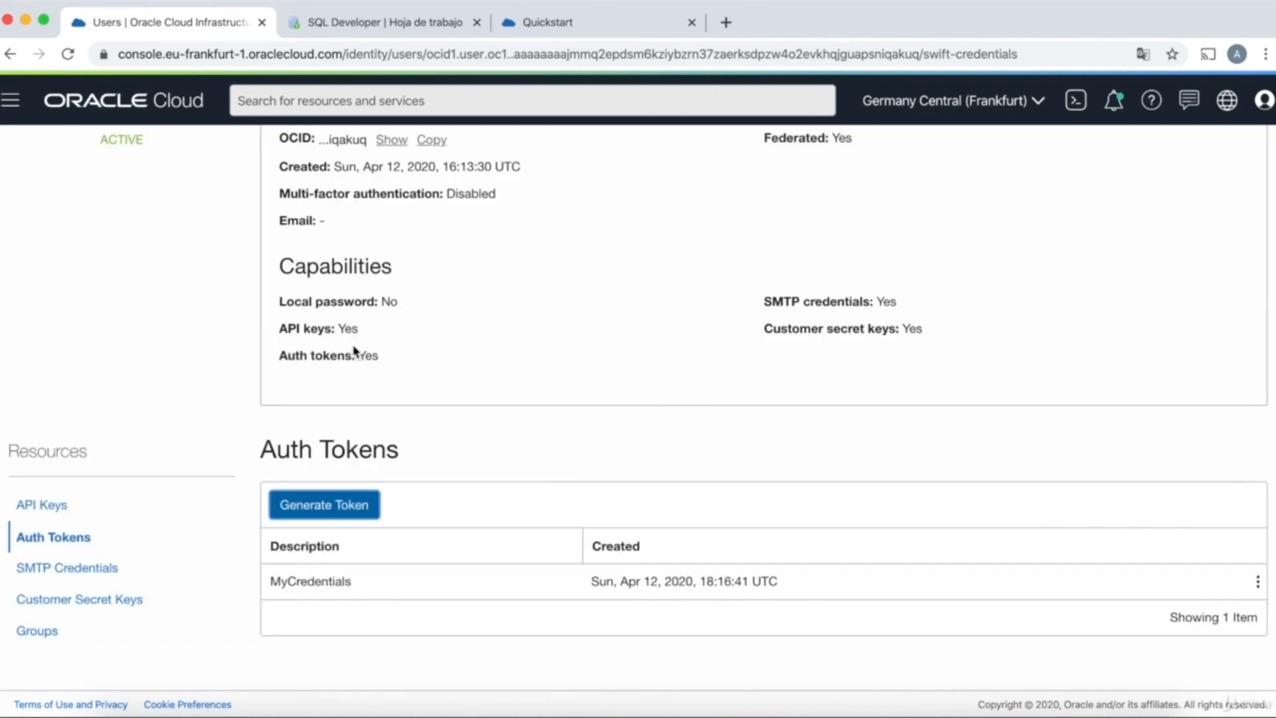
pyautogui.click(357, 30)
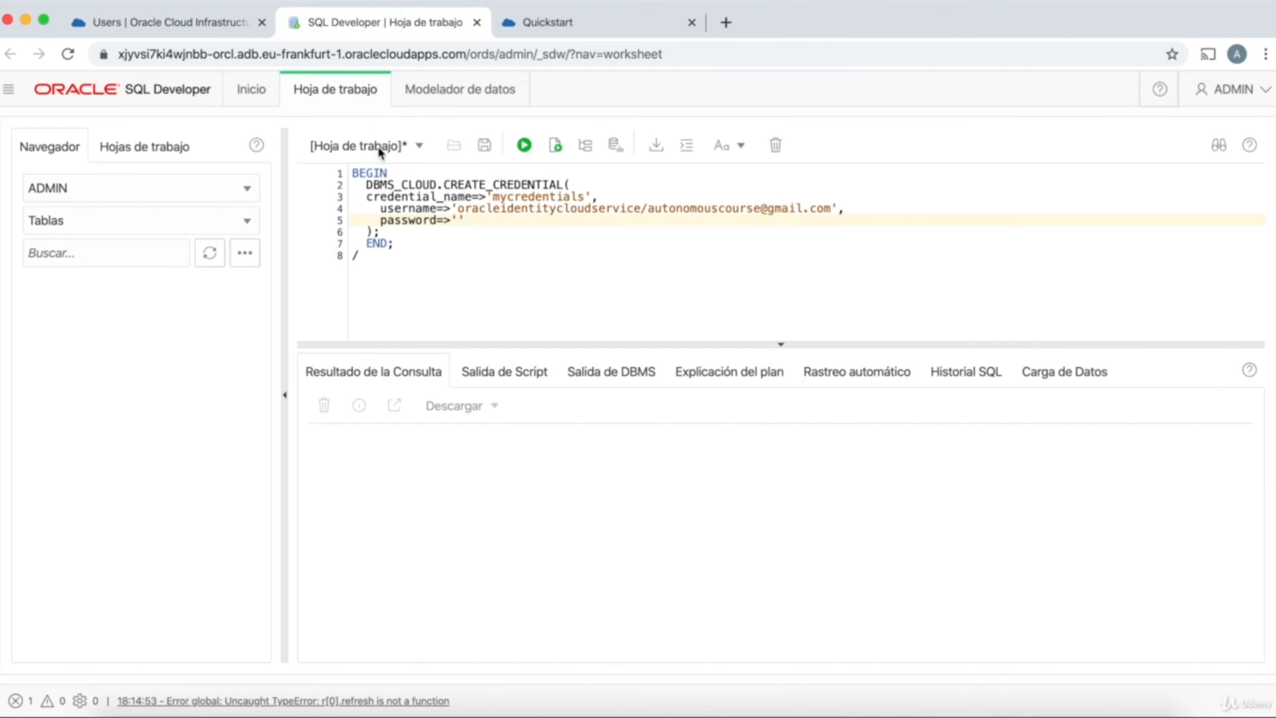
# Paste the auth token as the password and run the block to create mycredentials
pyautogui.press('super+v')
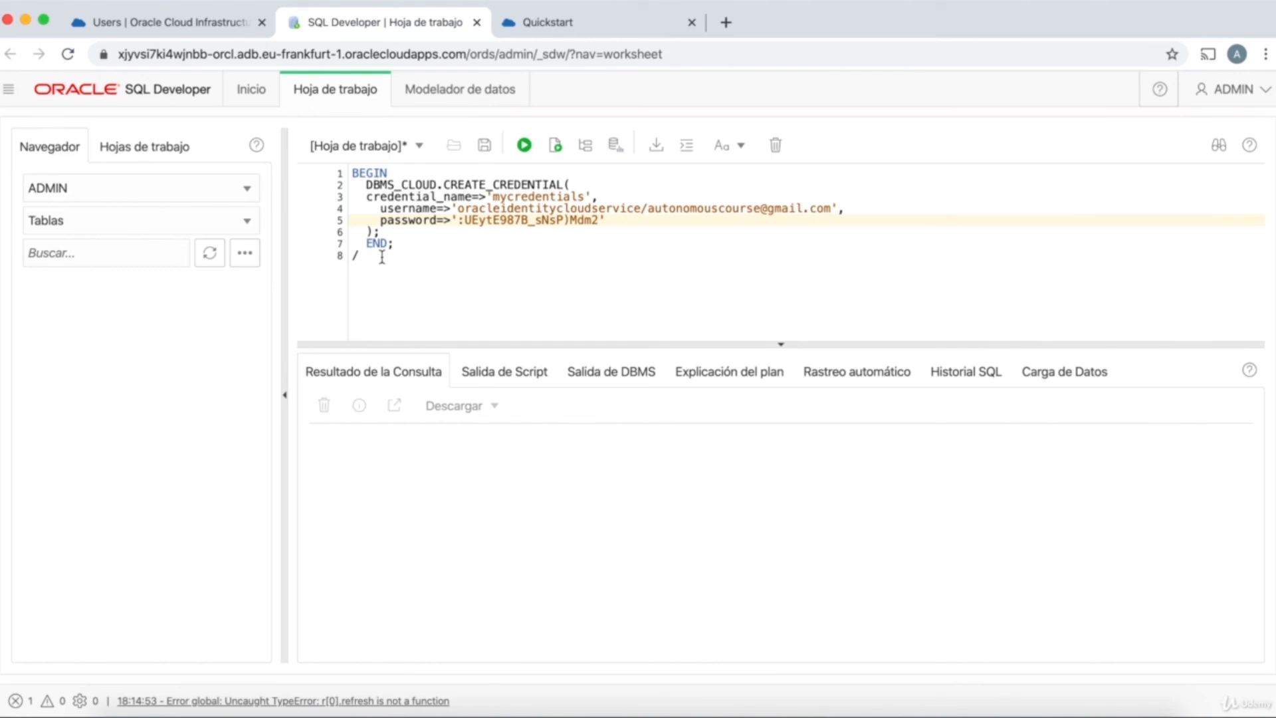
pyautogui.moveTo(361, 256); pyautogui.dragTo(353, 170)
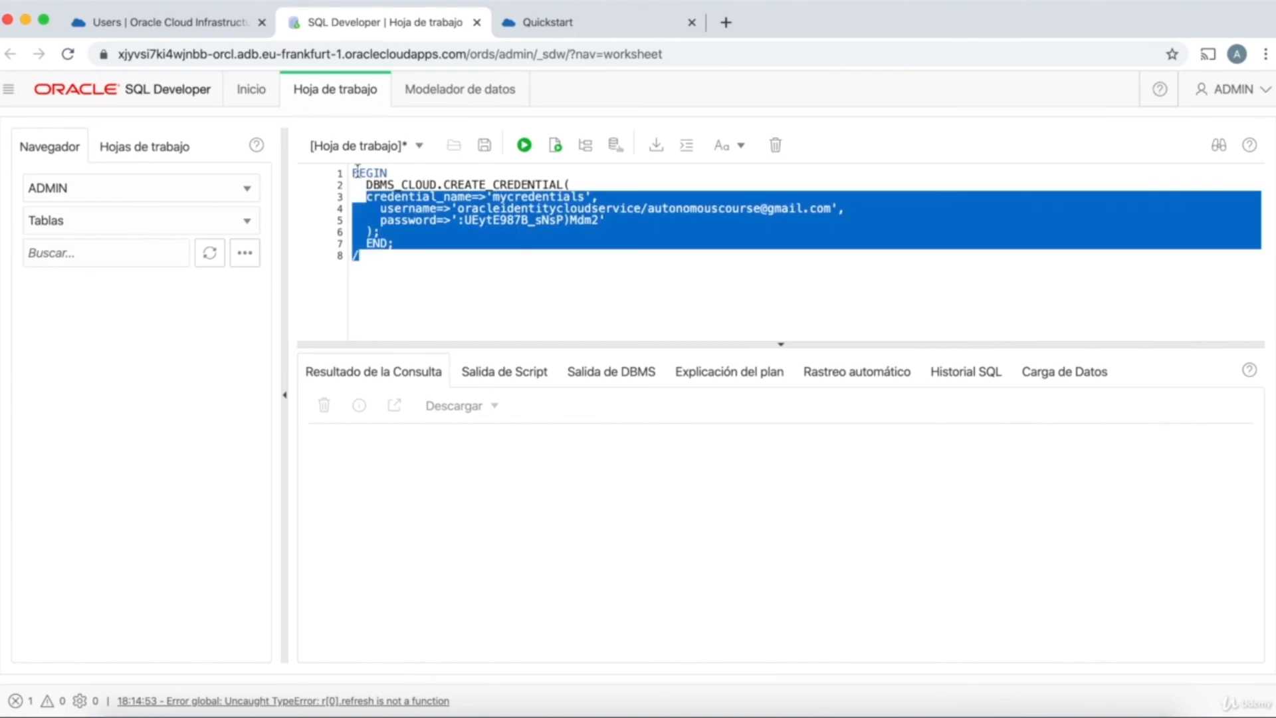
pyautogui.click(524, 146)
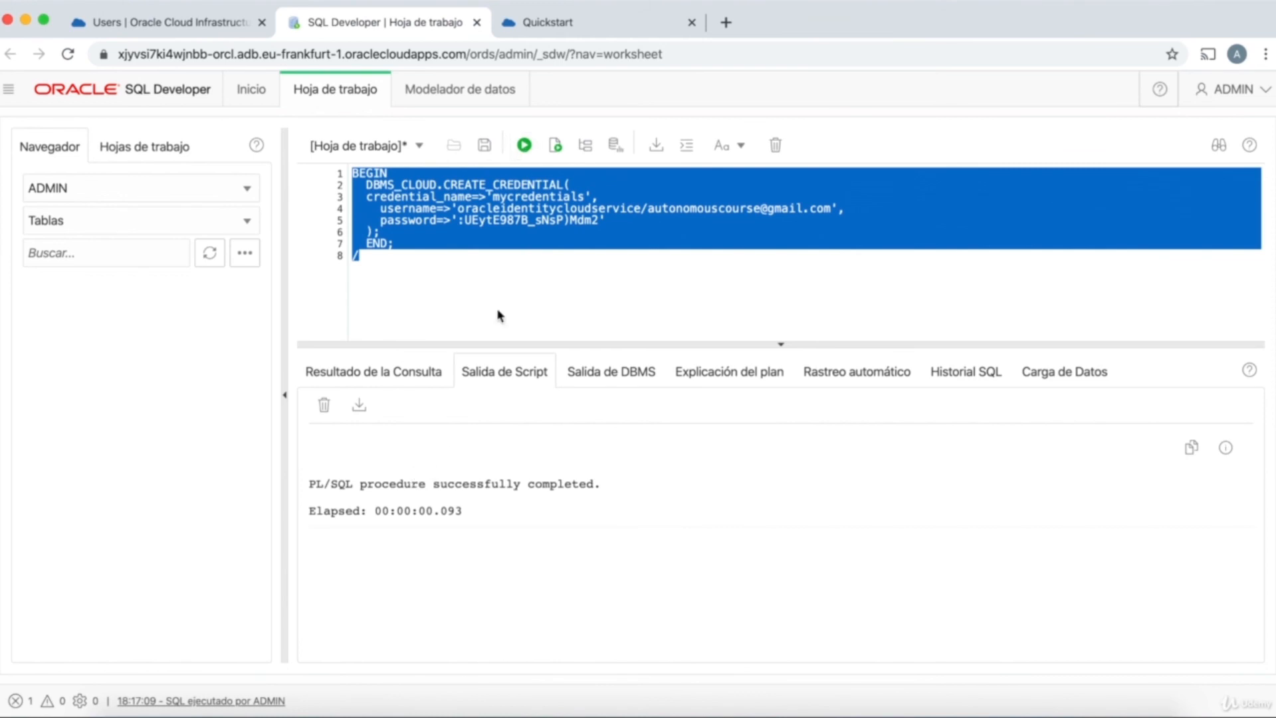
pyautogui.click(505, 231)
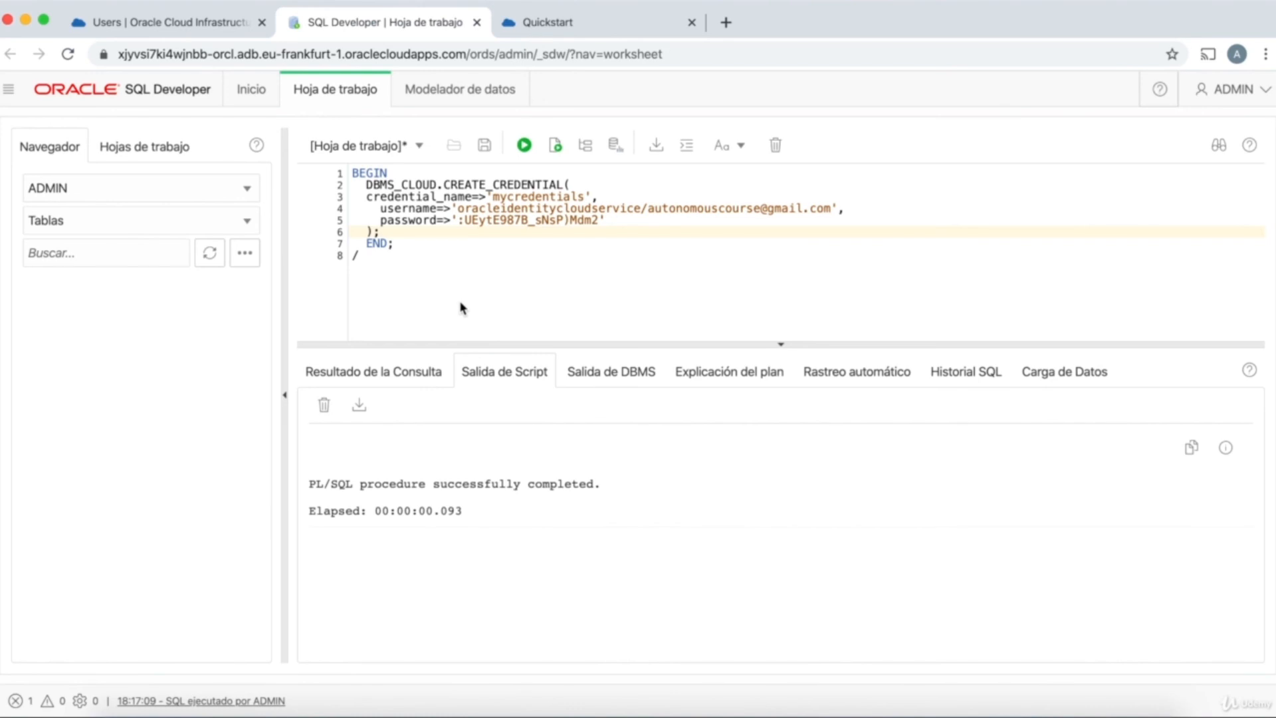
# Add and run ALTER DATABASE PROPERTY SET DEFAULT_CREDENTIAL='ADMIN.mycredentials'
pyautogui.click(392, 258)
pyautogui.press('Return')
pyautogui.press('Return')
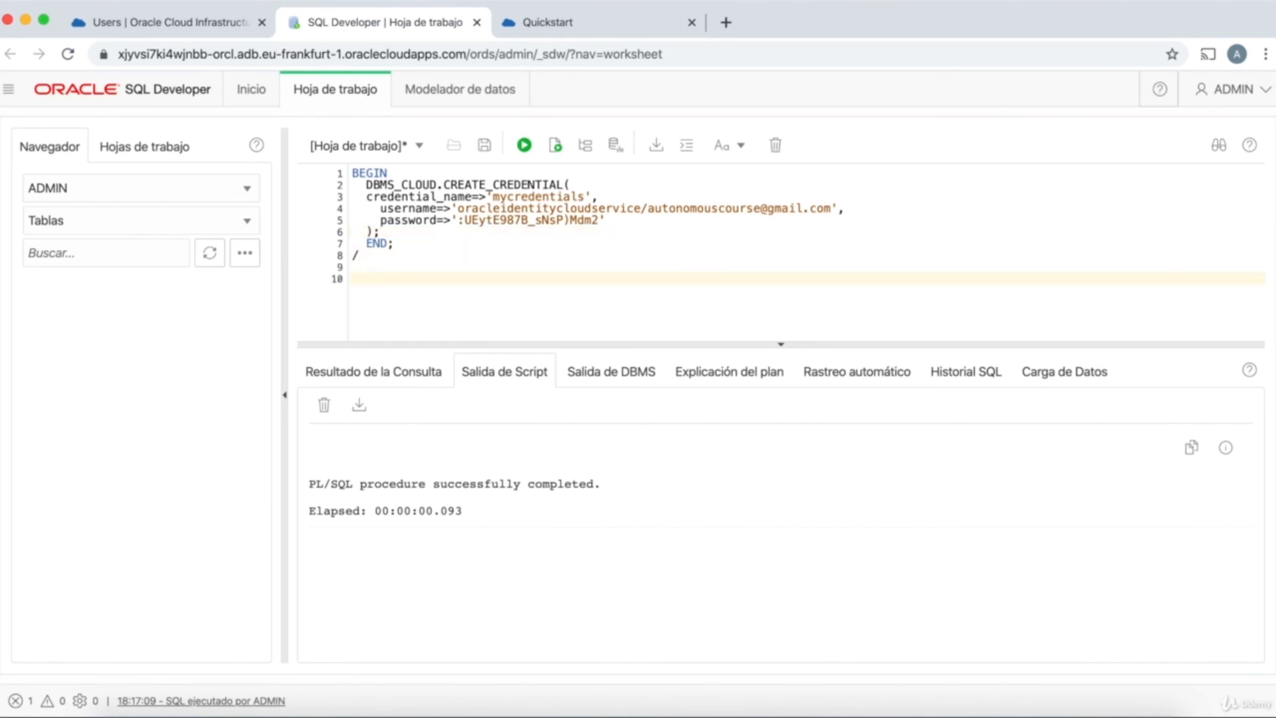
pyautogui.write('ALTER DATABASE PROPERT')
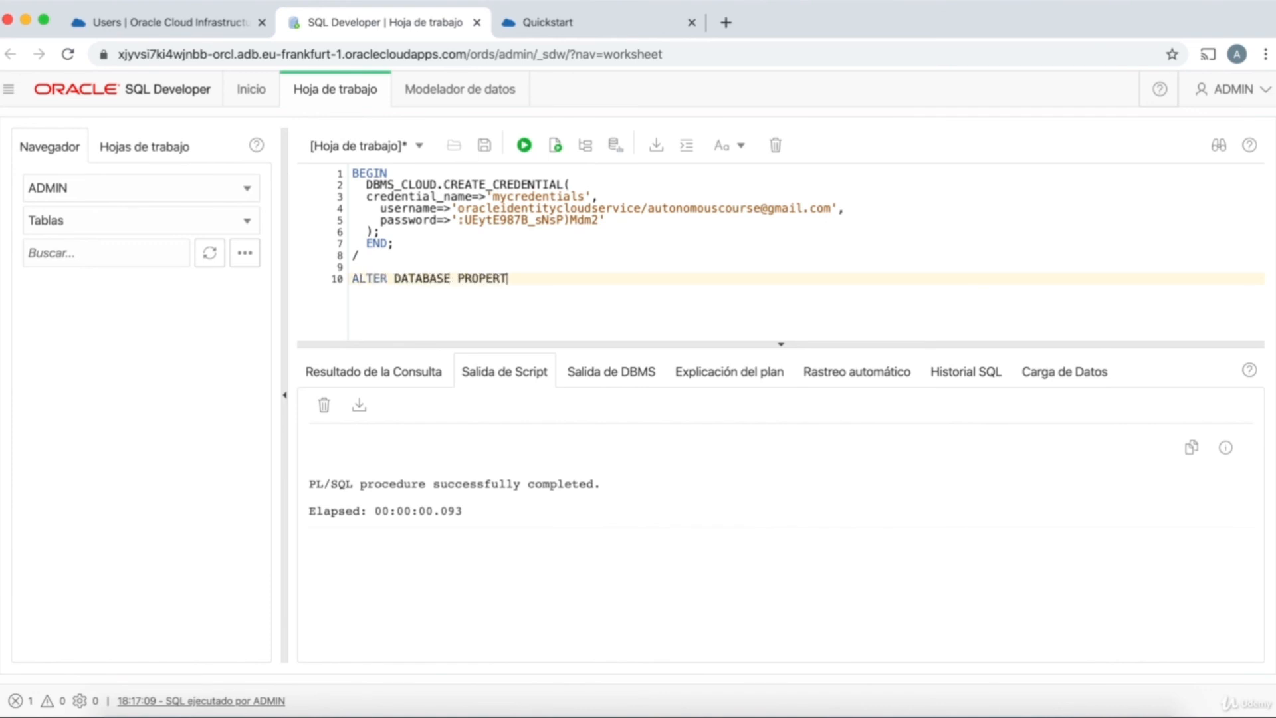
pyautogui.write('Y SET DEFAULT_CRE')
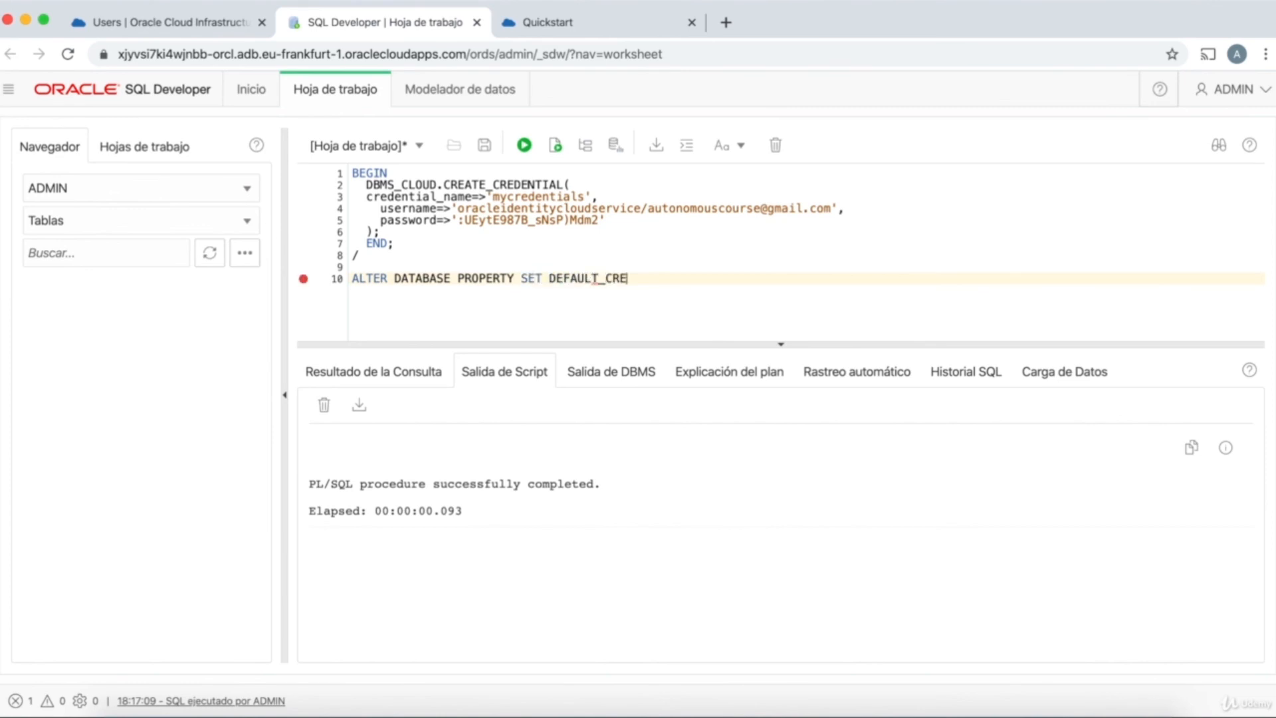
pyautogui.write("DENTIAL='ADMIN")
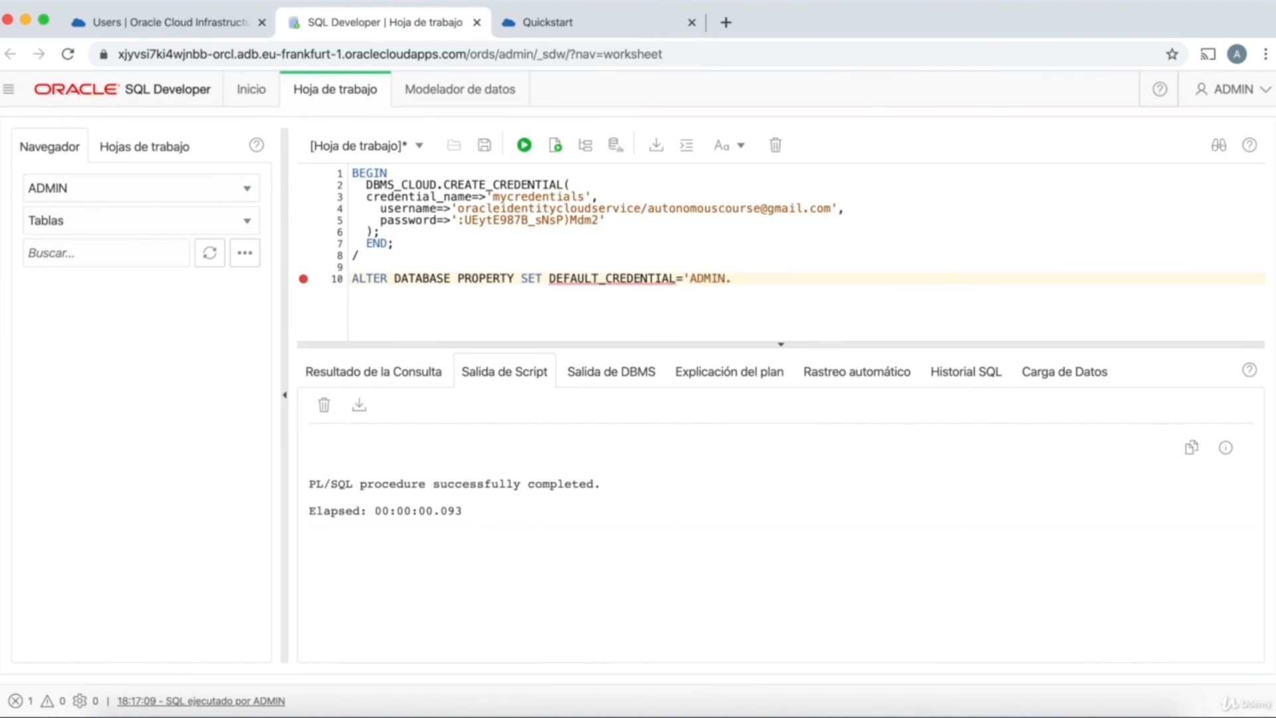
pyautogui.write(".mycredentials';")
pyautogui.moveTo(848, 279); pyautogui.dragTo(684, 279)
pyautogui.click(475, 301)
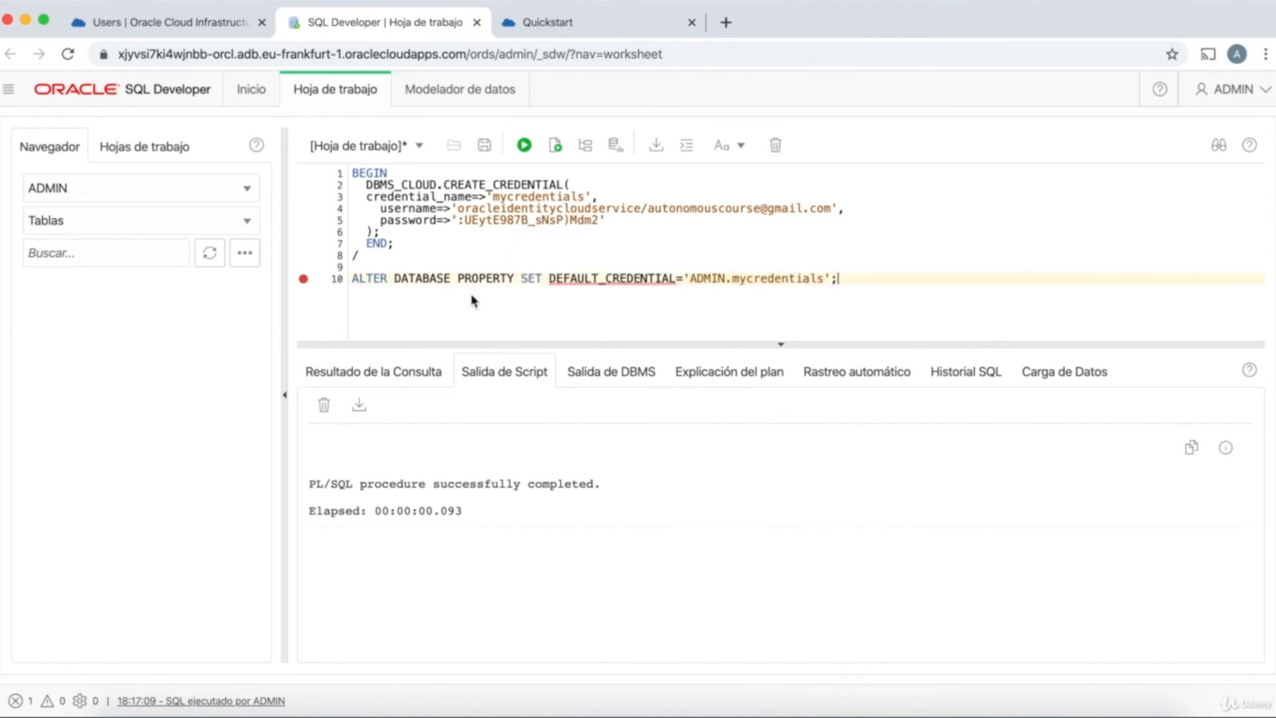
pyautogui.keyDown('shift'); pyautogui.click(355, 280); pyautogui.keyUp('shift')
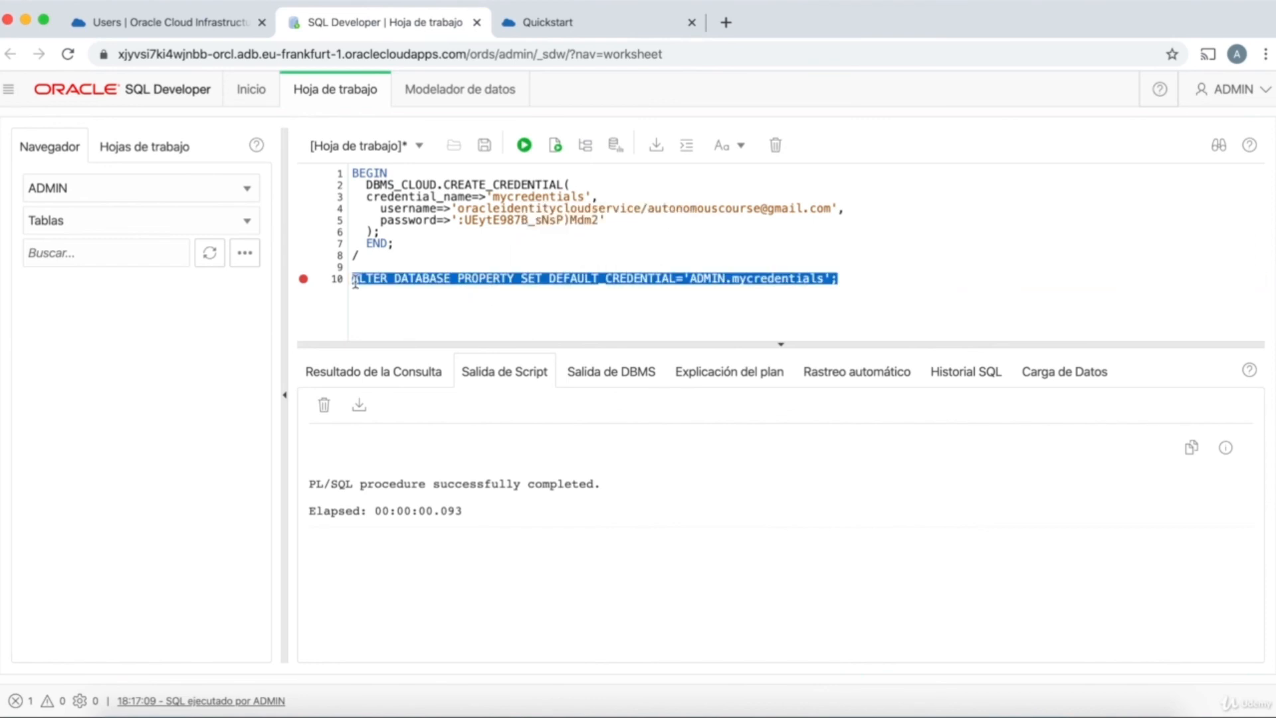
pyautogui.click(525, 150)
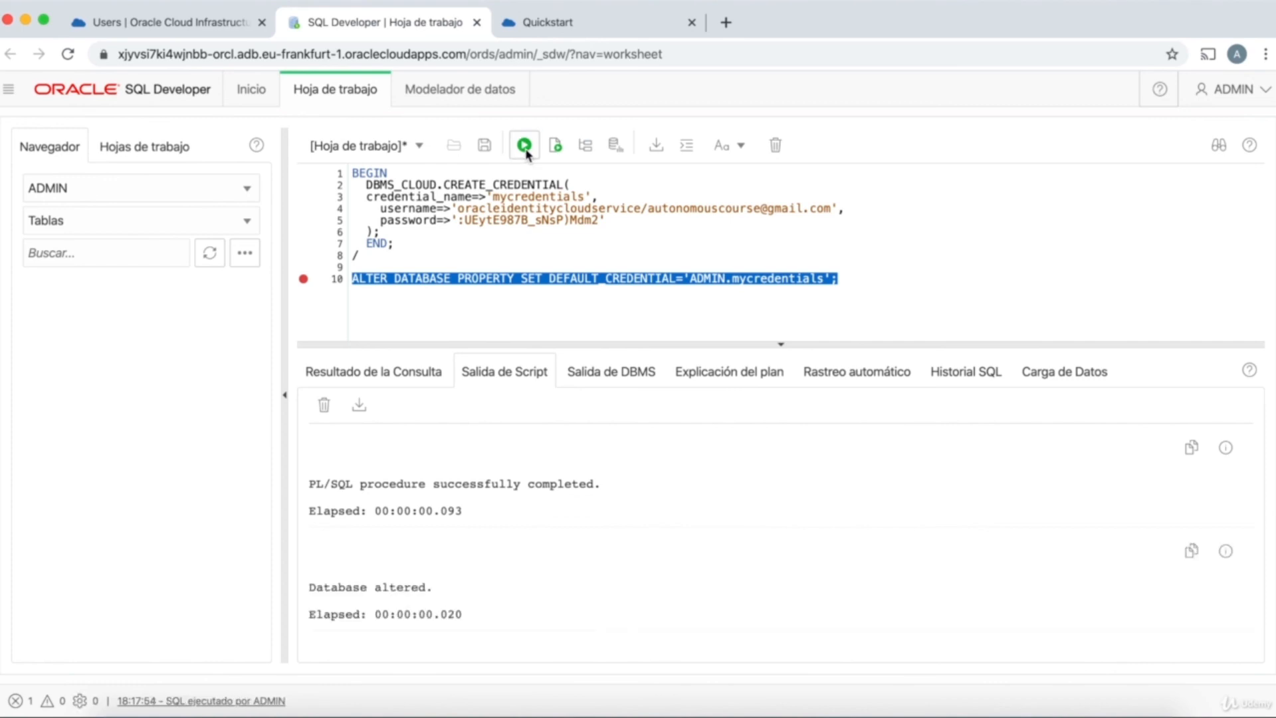
# Return to the OCI console and go to Networking > Virtual Cloud Networks
pyautogui.click(198, 29)
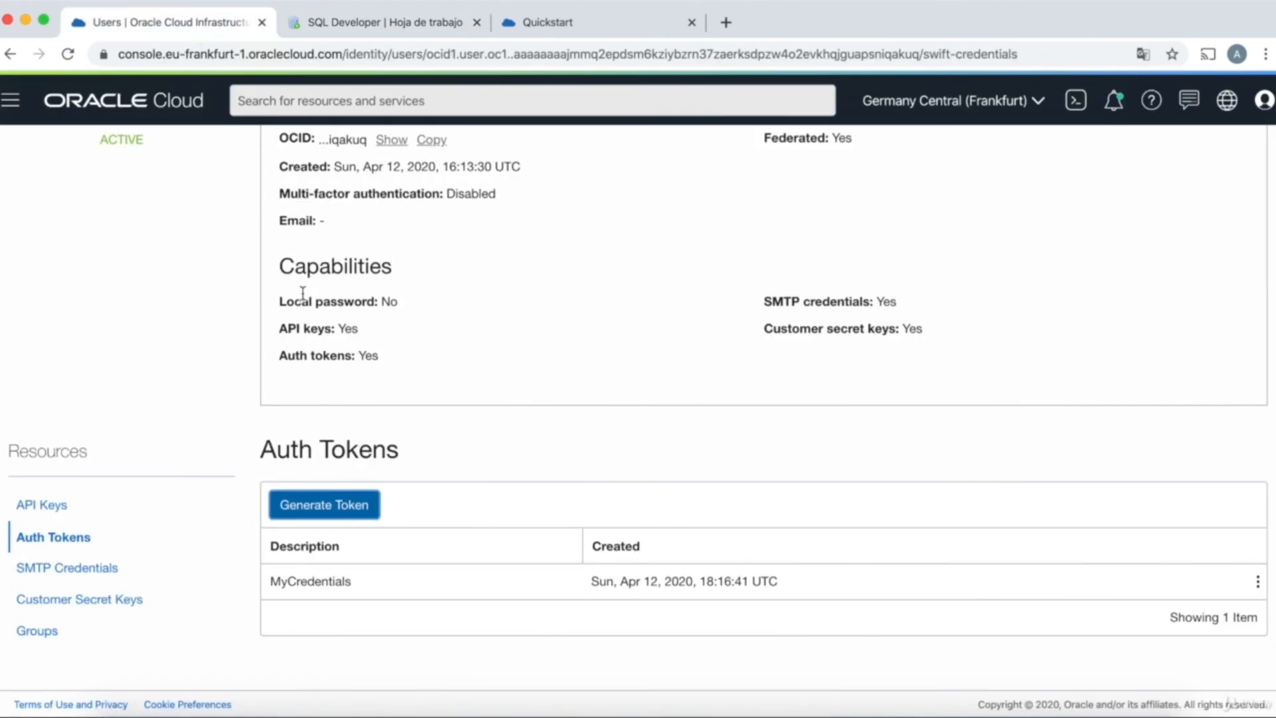
pyautogui.scroll(5, 302, 293)
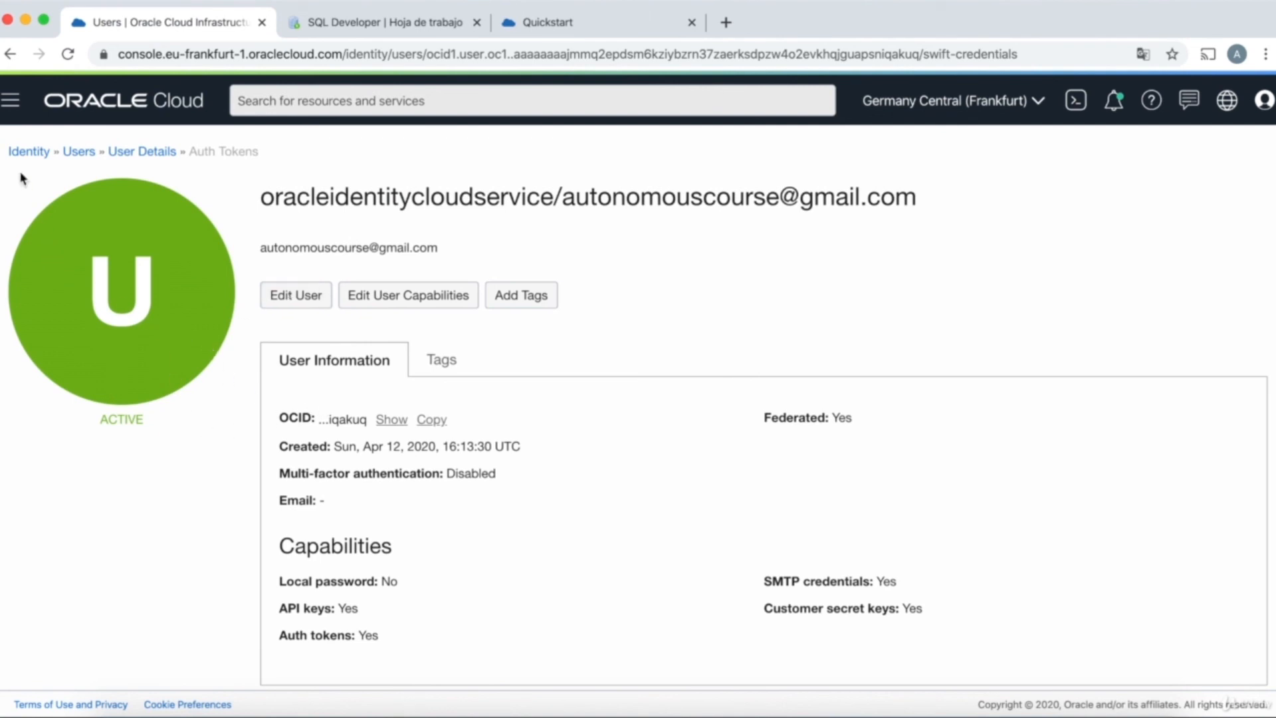
pyautogui.click(9, 101)
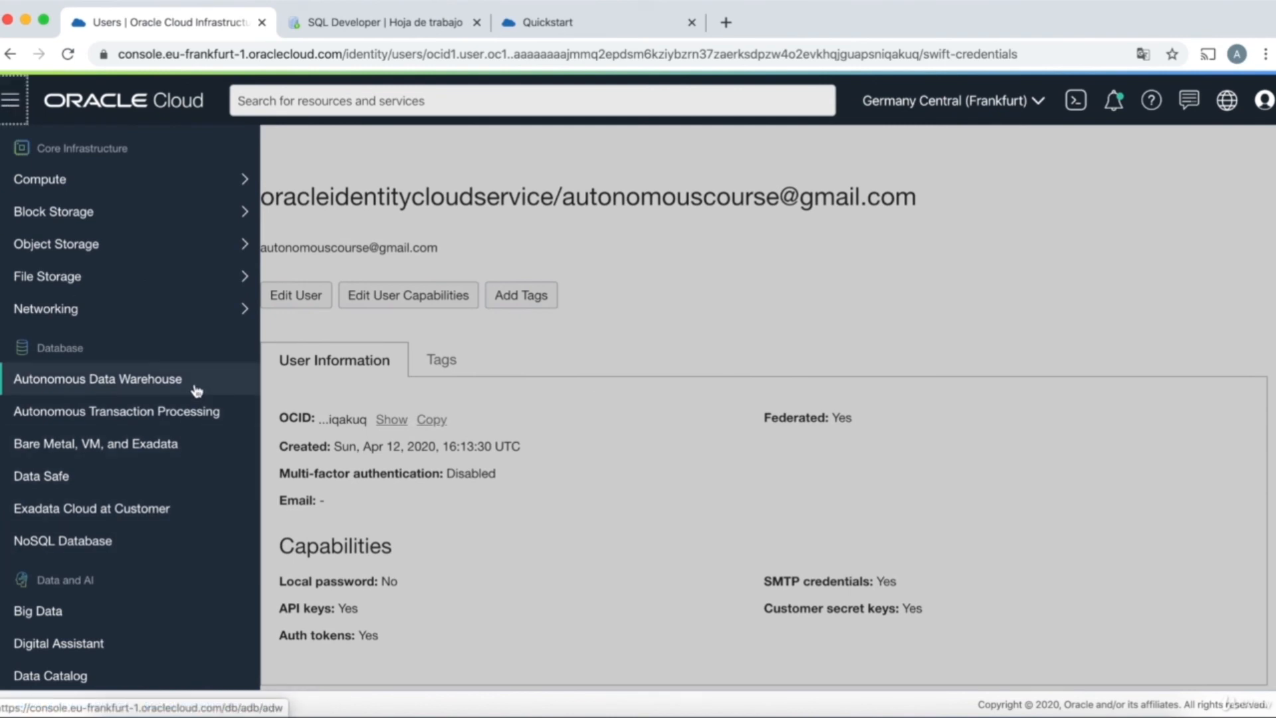
pyautogui.moveTo(187, 317)
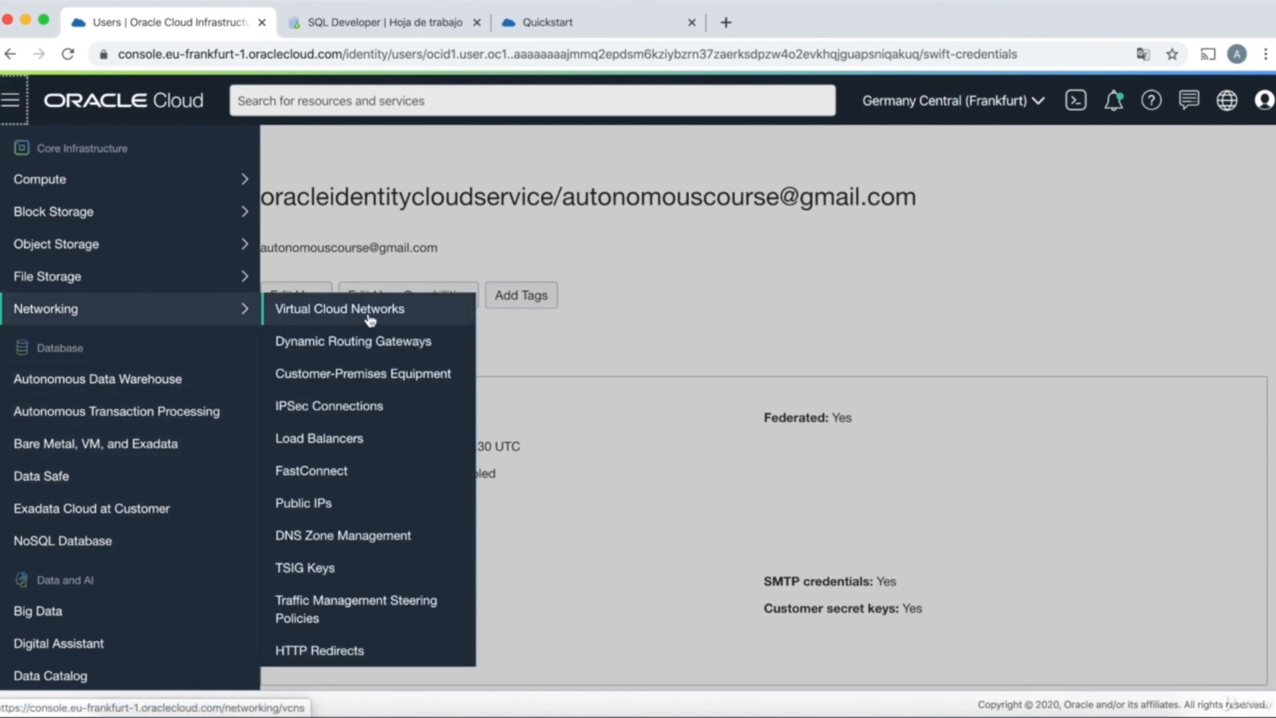
pyautogui.click(391, 316)
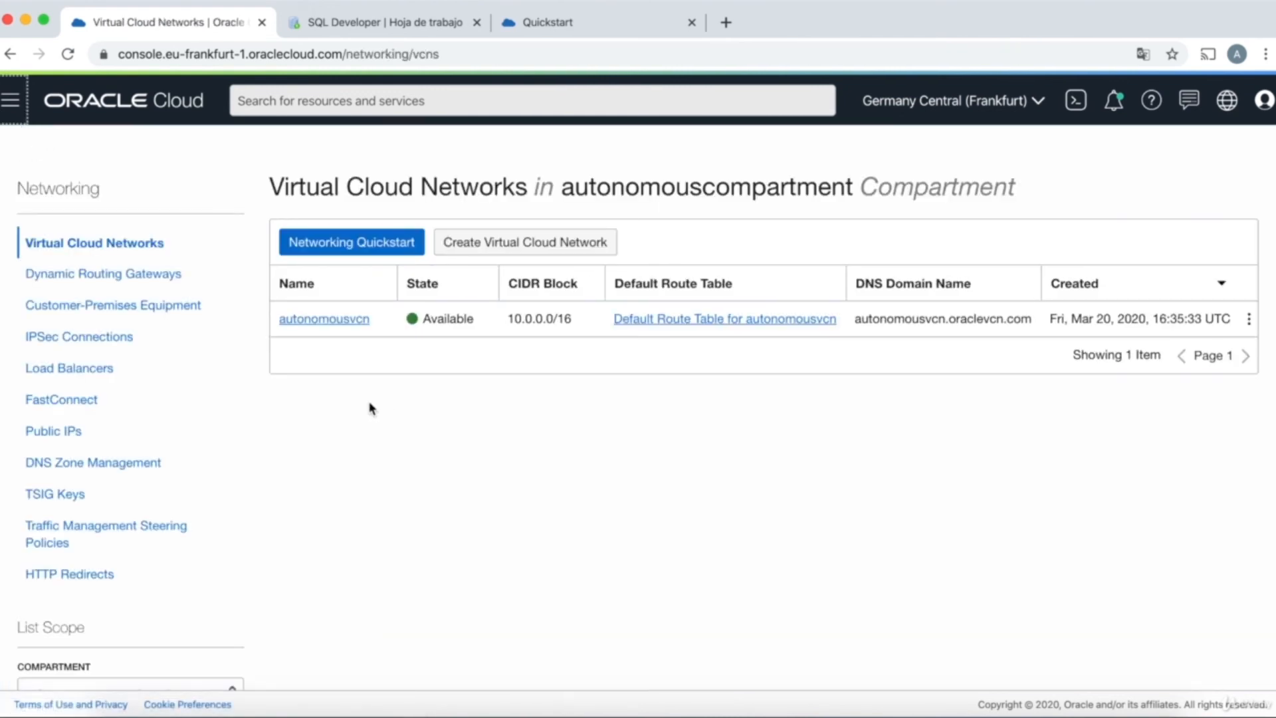
# Open autonomousvcn's Public Subnet and view its Default Security List ingress rules
pyautogui.click(329, 322)
pyautogui.scroll(-3, 365, 390)
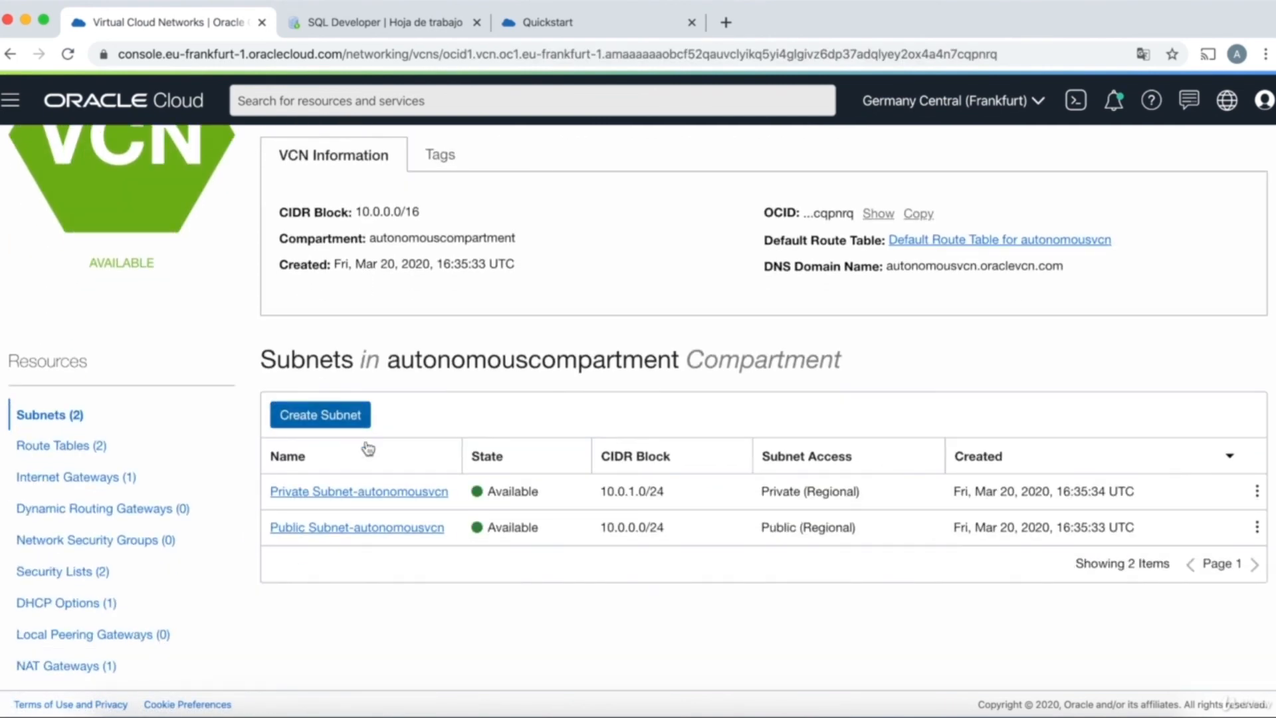
pyautogui.click(389, 527)
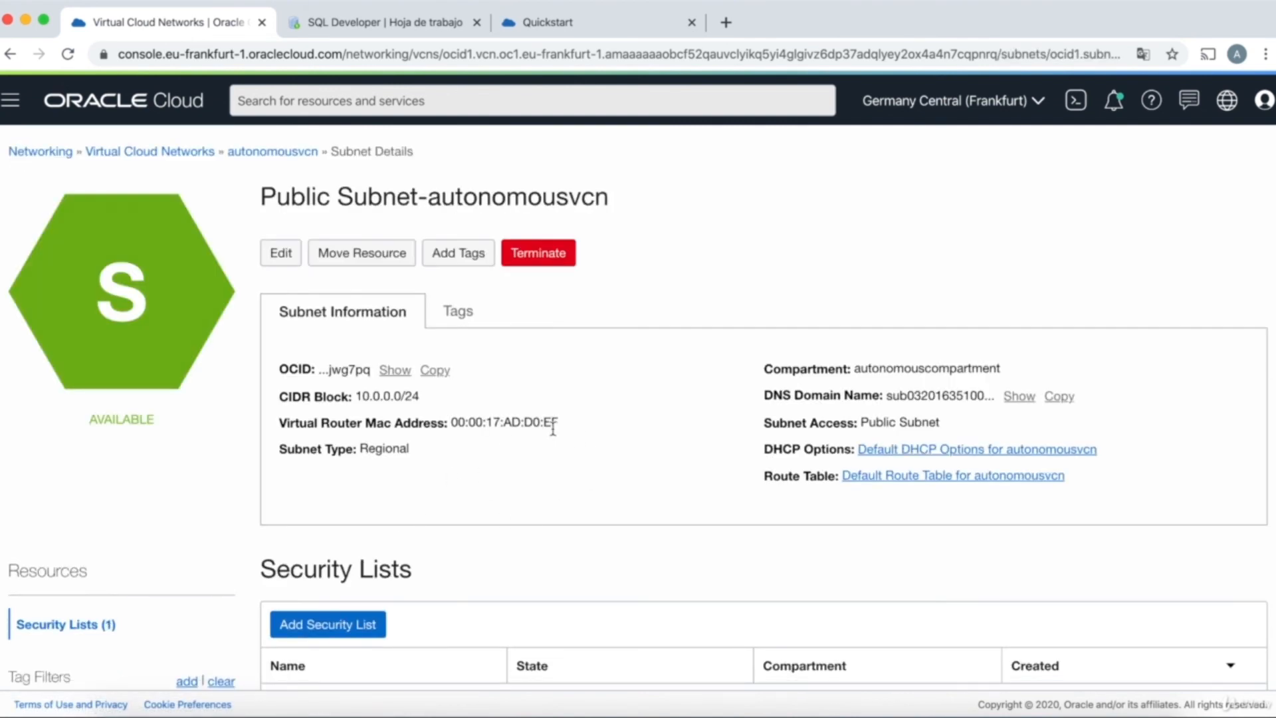
pyautogui.scroll(-2, 552, 429)
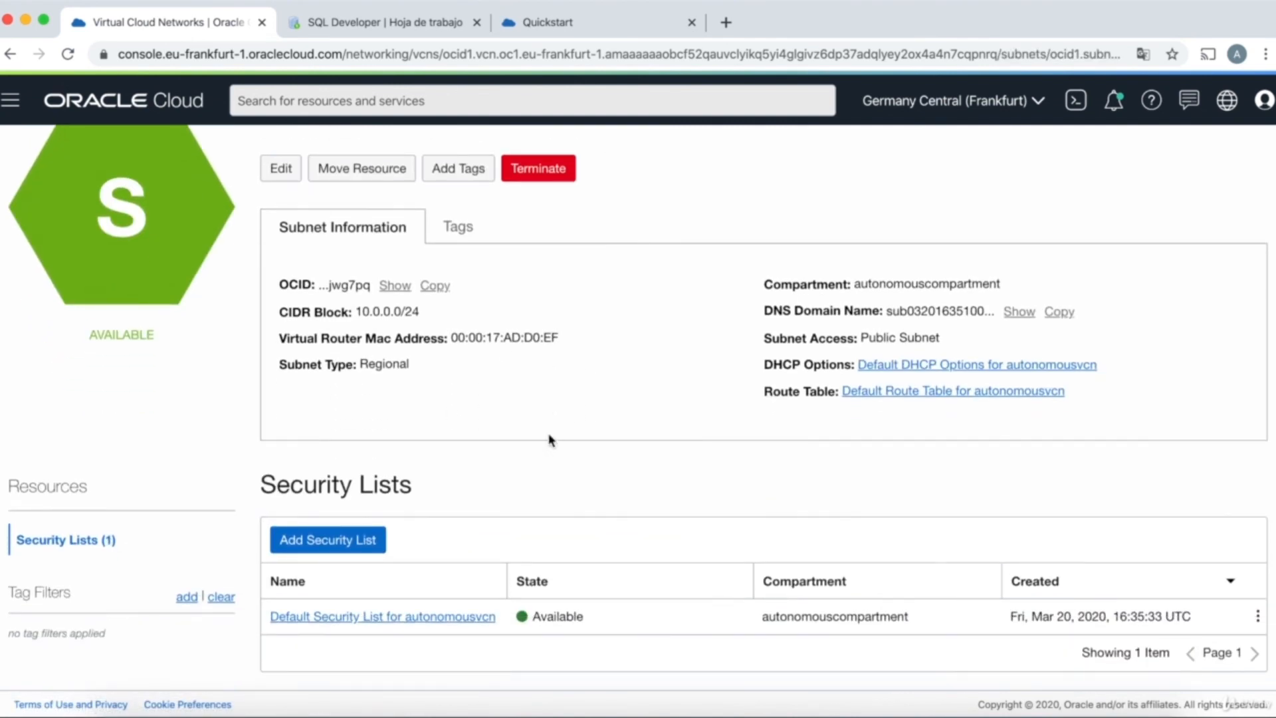
pyautogui.click(434, 619)
pyautogui.scroll(-4, 506, 517)
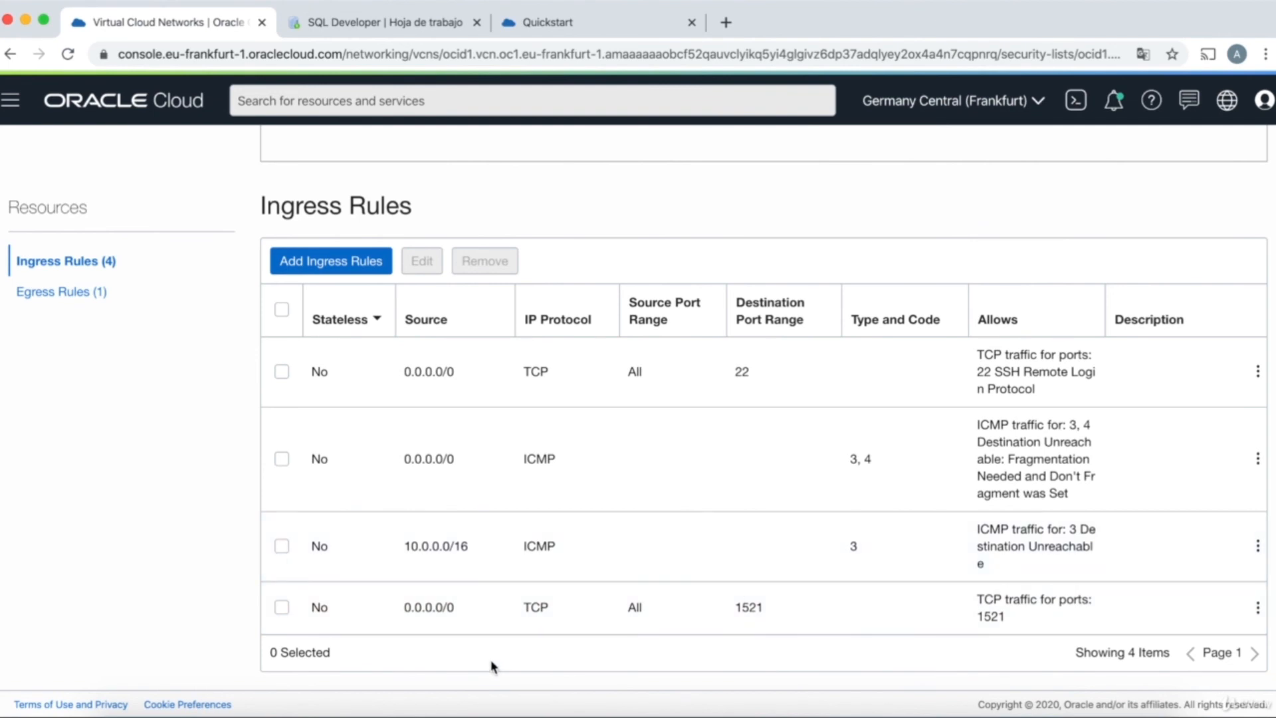
# Add an ingress rule with source CIDR 0.0.0.0/0 and destination port 1521
pyautogui.moveTo(763, 607); pyautogui.dragTo(733, 609)
pyautogui.click(336, 269)
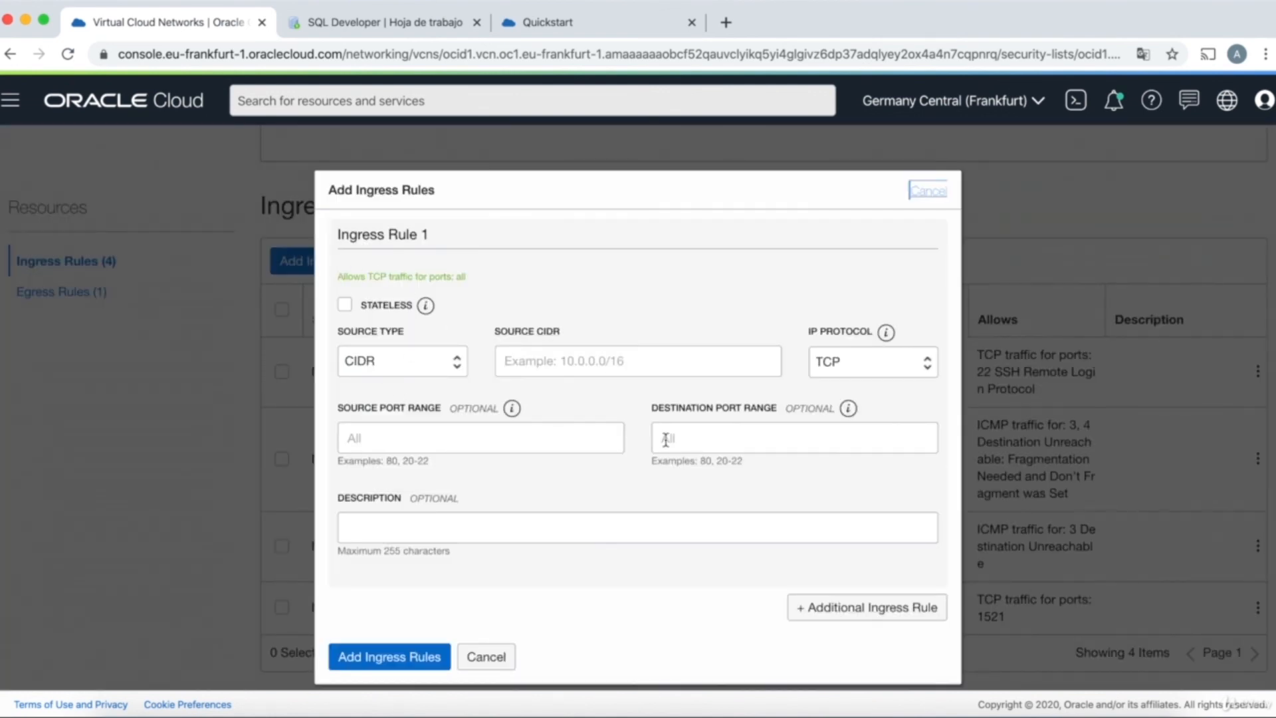
pyautogui.click(698, 439)
pyautogui.write('1521')
pyautogui.click(566, 353)
pyautogui.write('0.0.0.0/0')
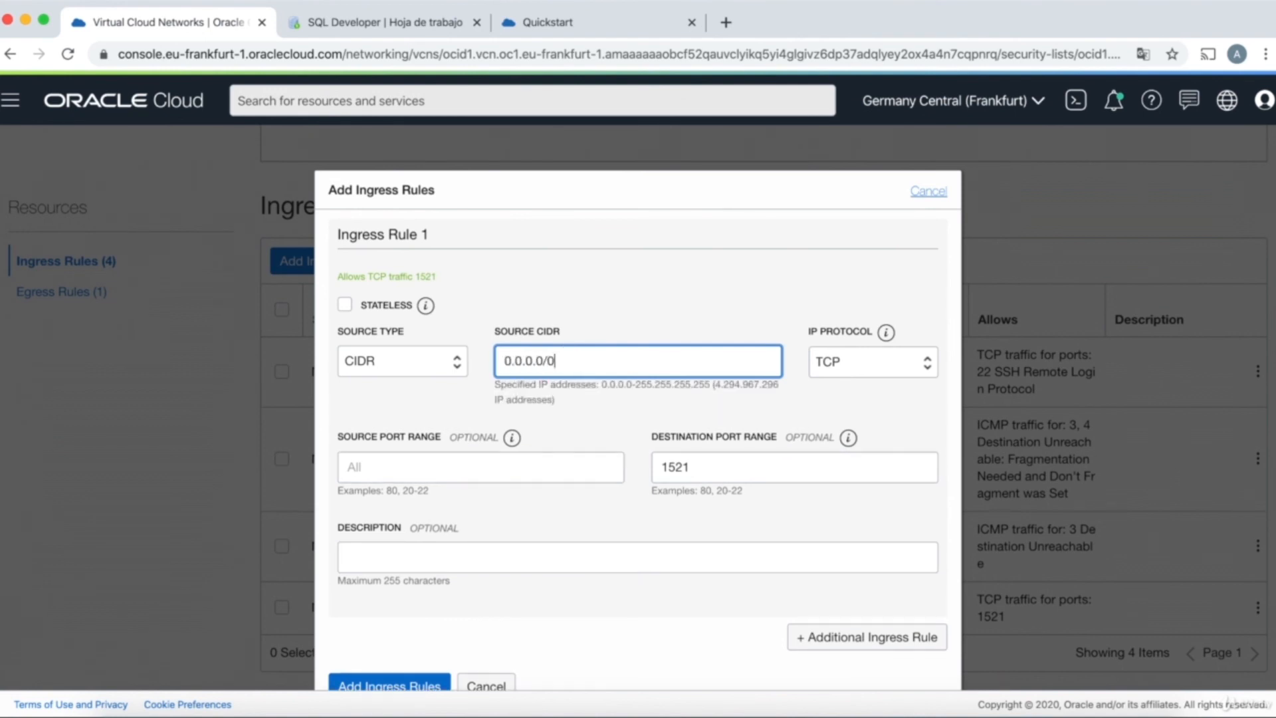
pyautogui.scroll(-2, 583, 252)
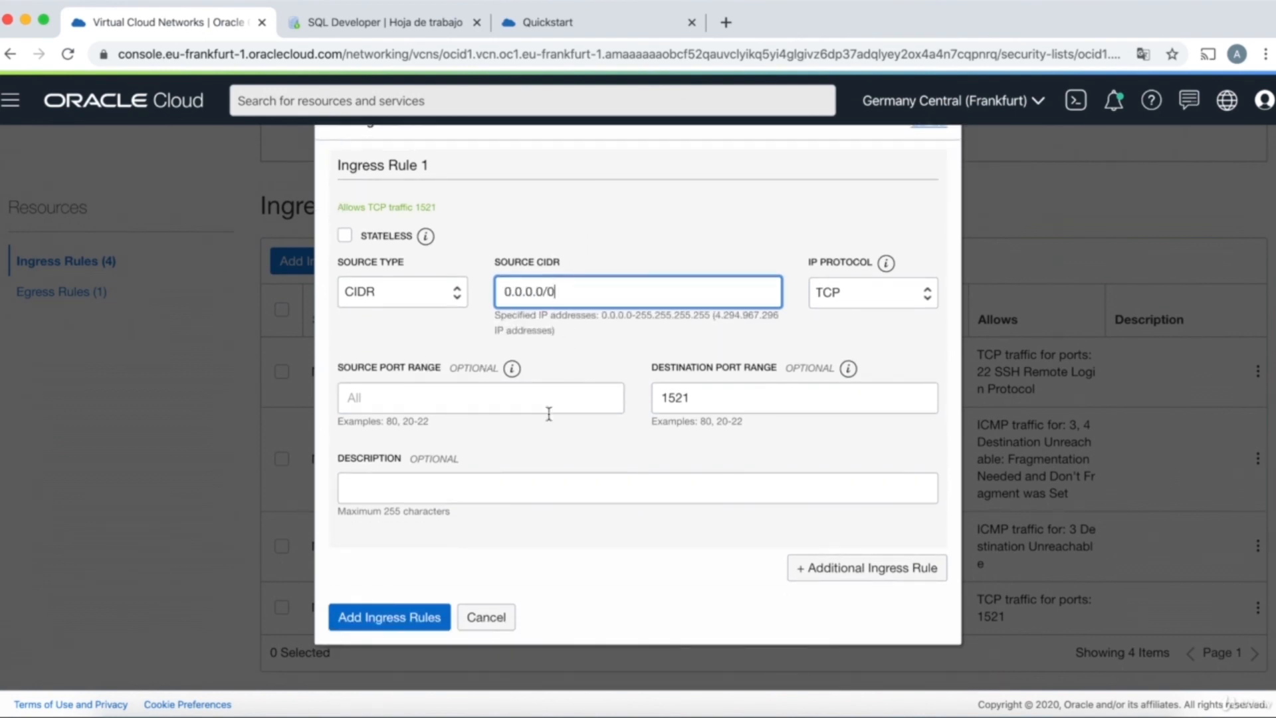
pyautogui.click(419, 624)
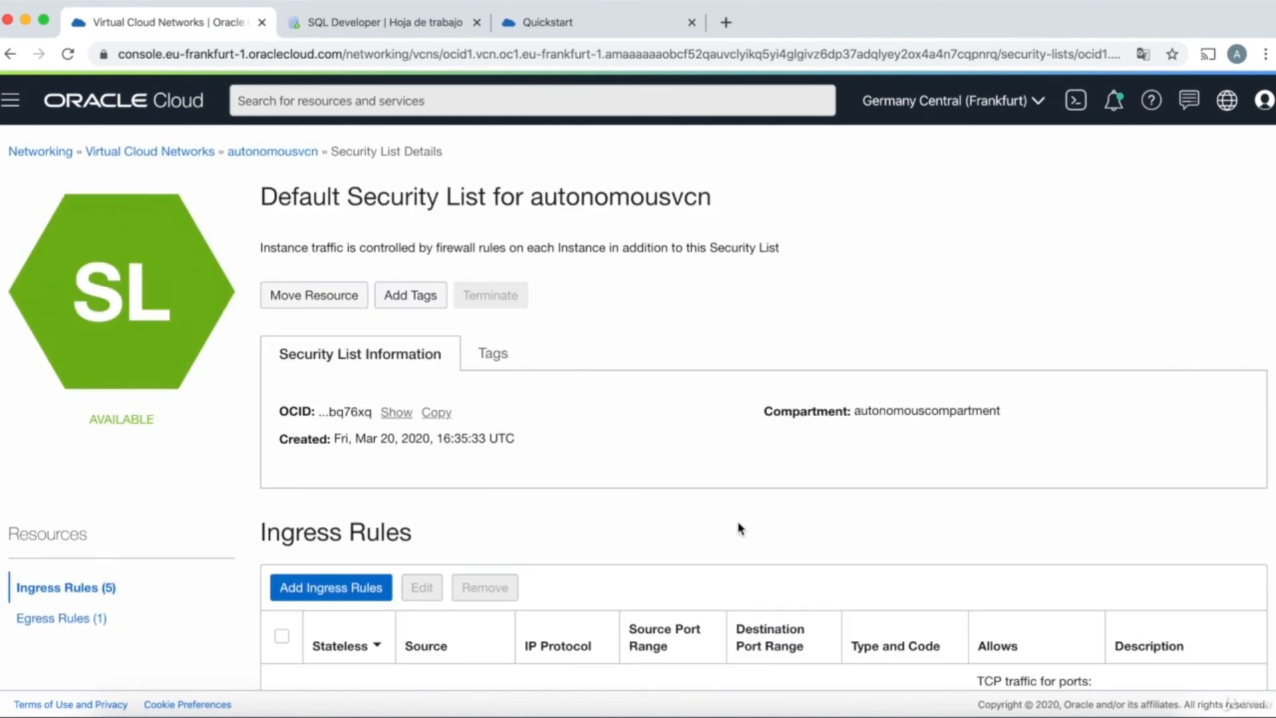
# Edit the new ingress rule's destination port from 1521 to 1522 and save
pyautogui.scroll(-6, 739, 528)
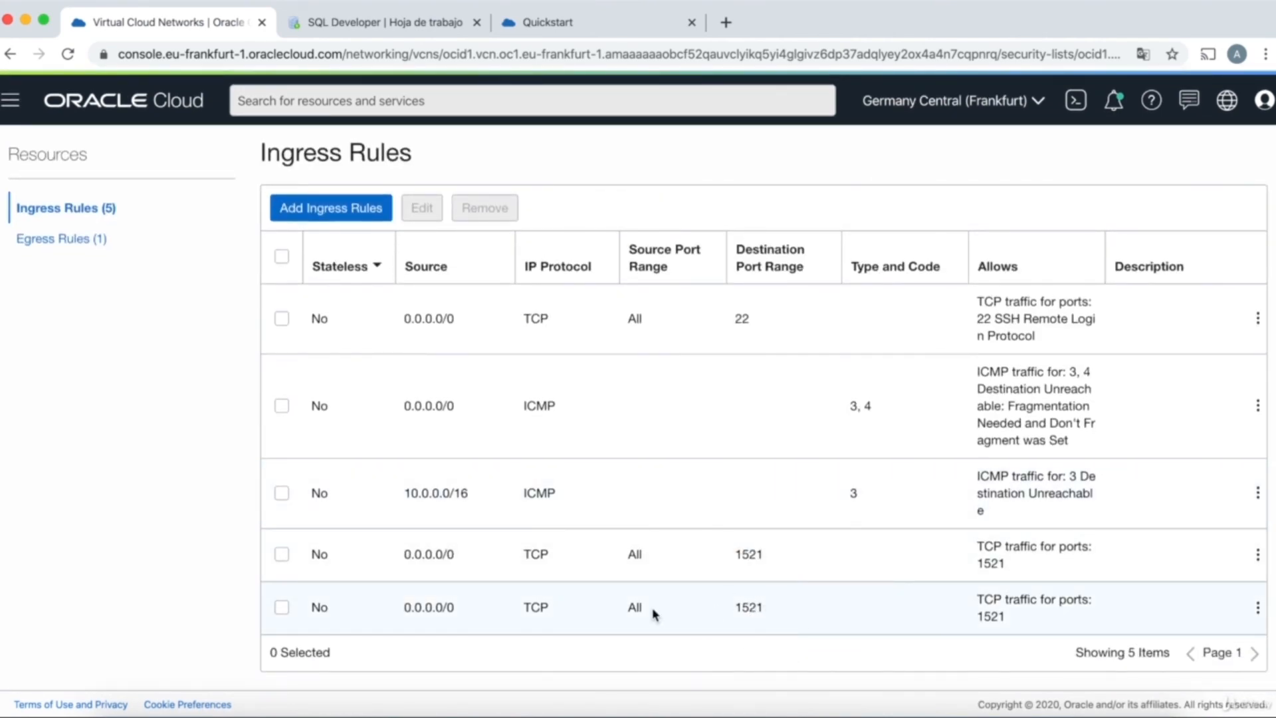
pyautogui.click(1260, 610)
pyautogui.click(1200, 602)
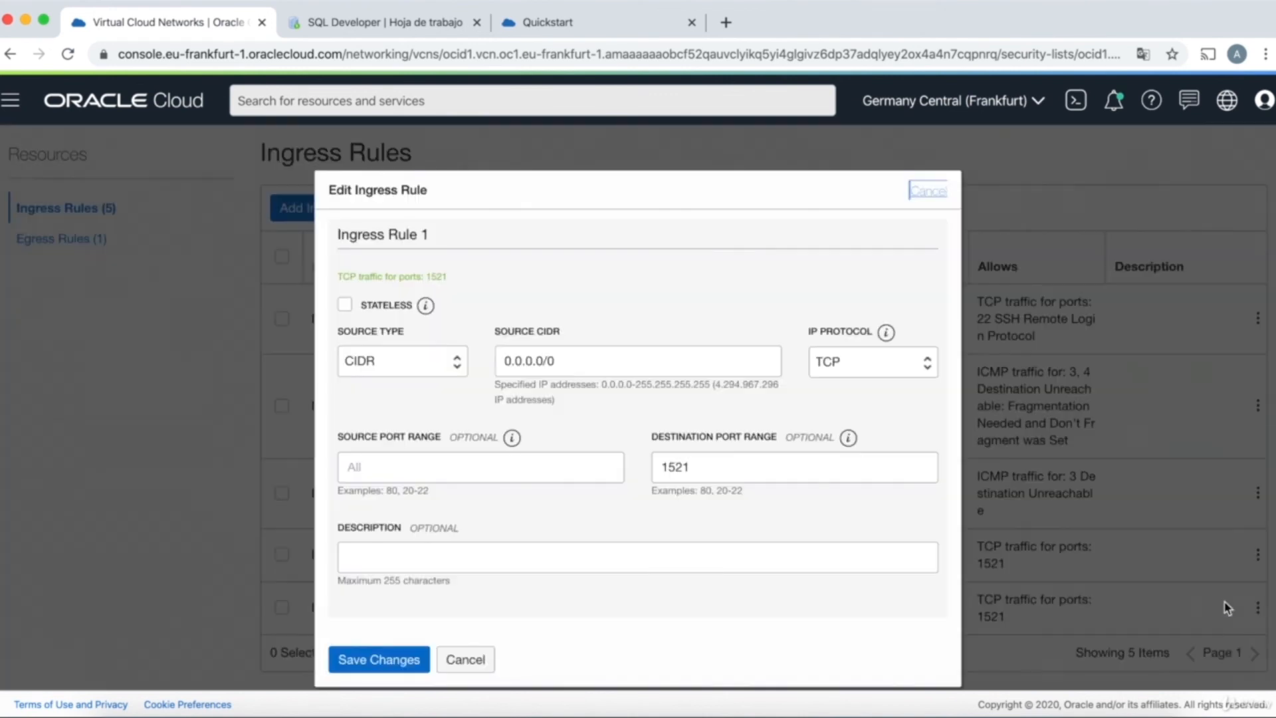
pyautogui.click(706, 460)
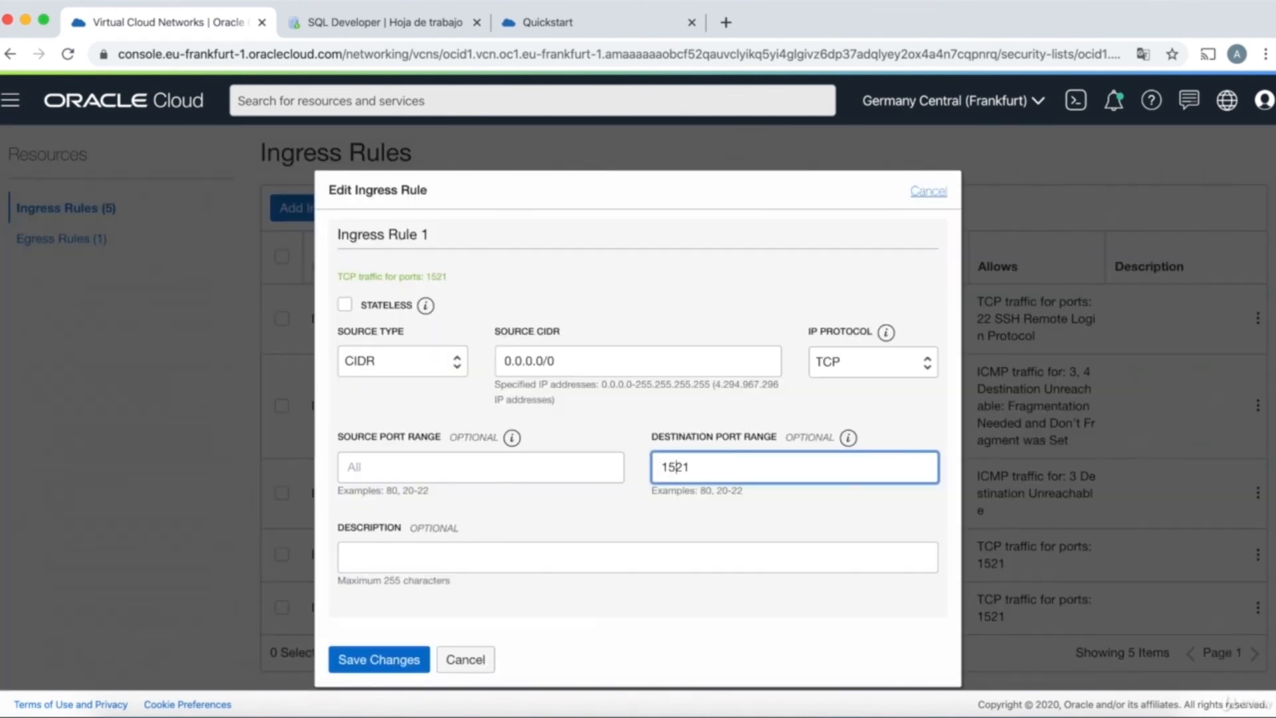
pyautogui.press('BackSpace')
pyautogui.write('2')
pyautogui.click(357, 658)
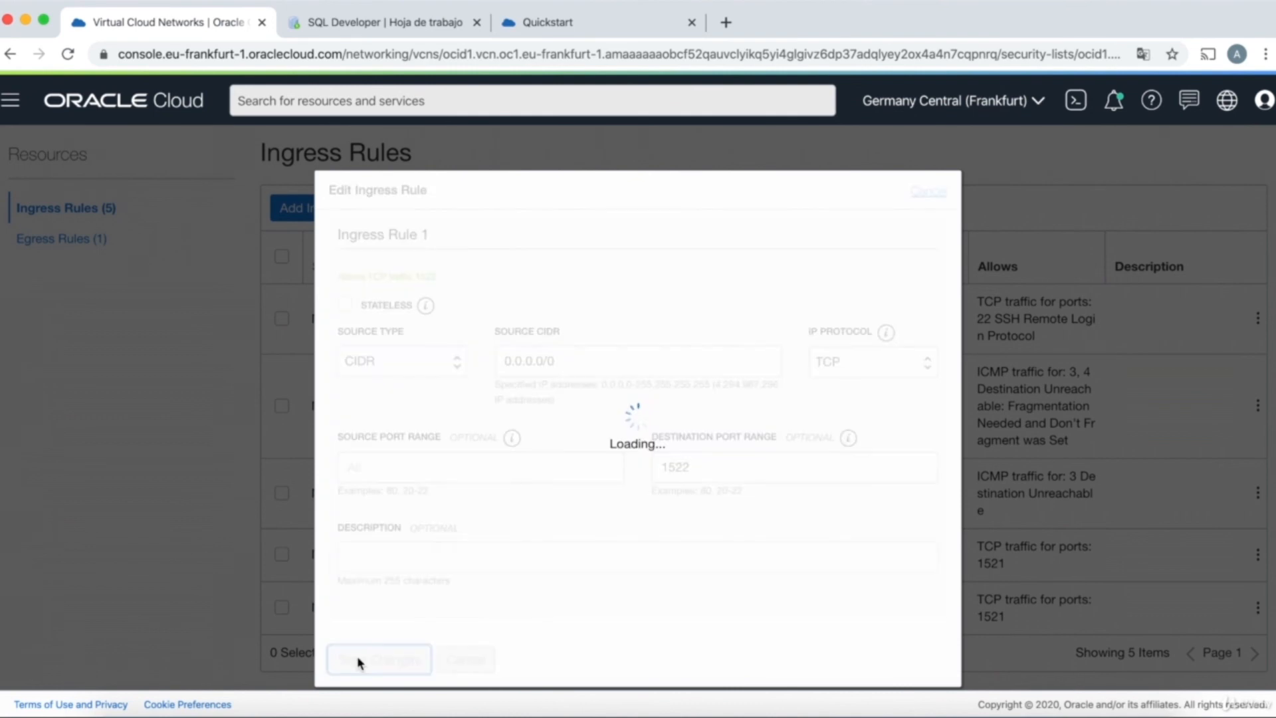
pyautogui.scroll(10, 379, 585)
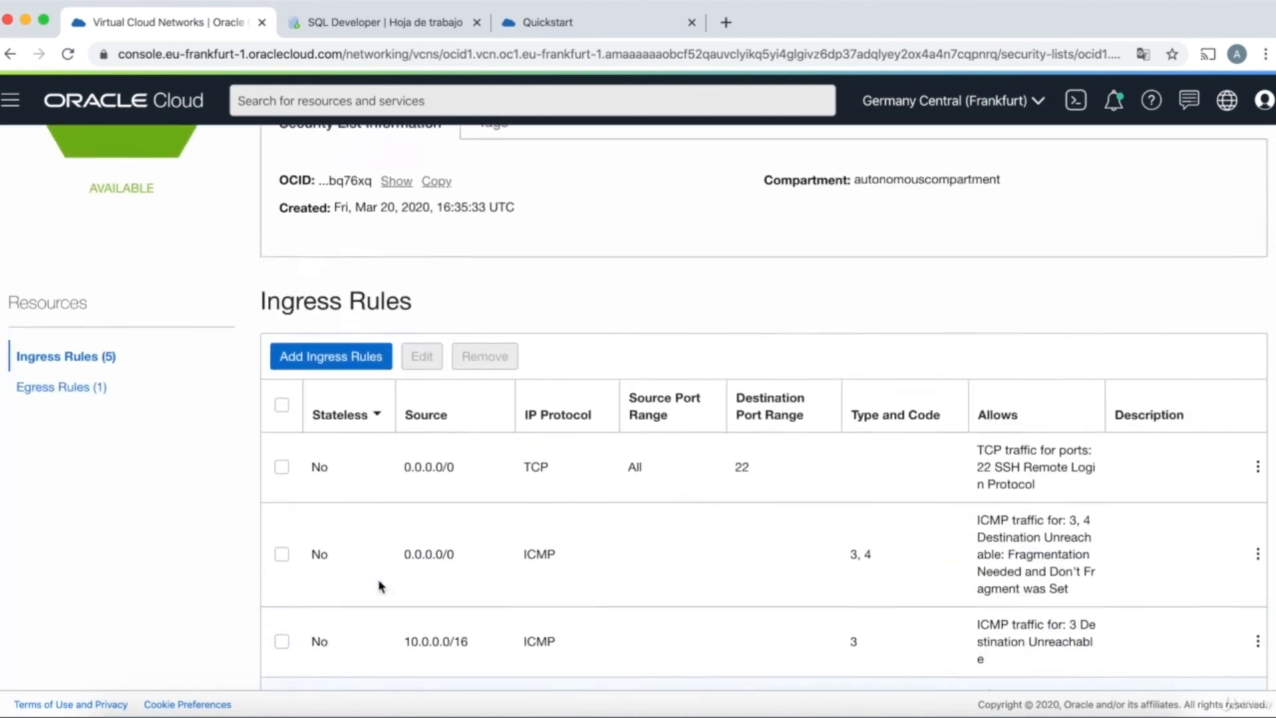
# Open the Autonomous Transaction Processing databases list and launch Cloud Shell
pyautogui.click(15, 105)
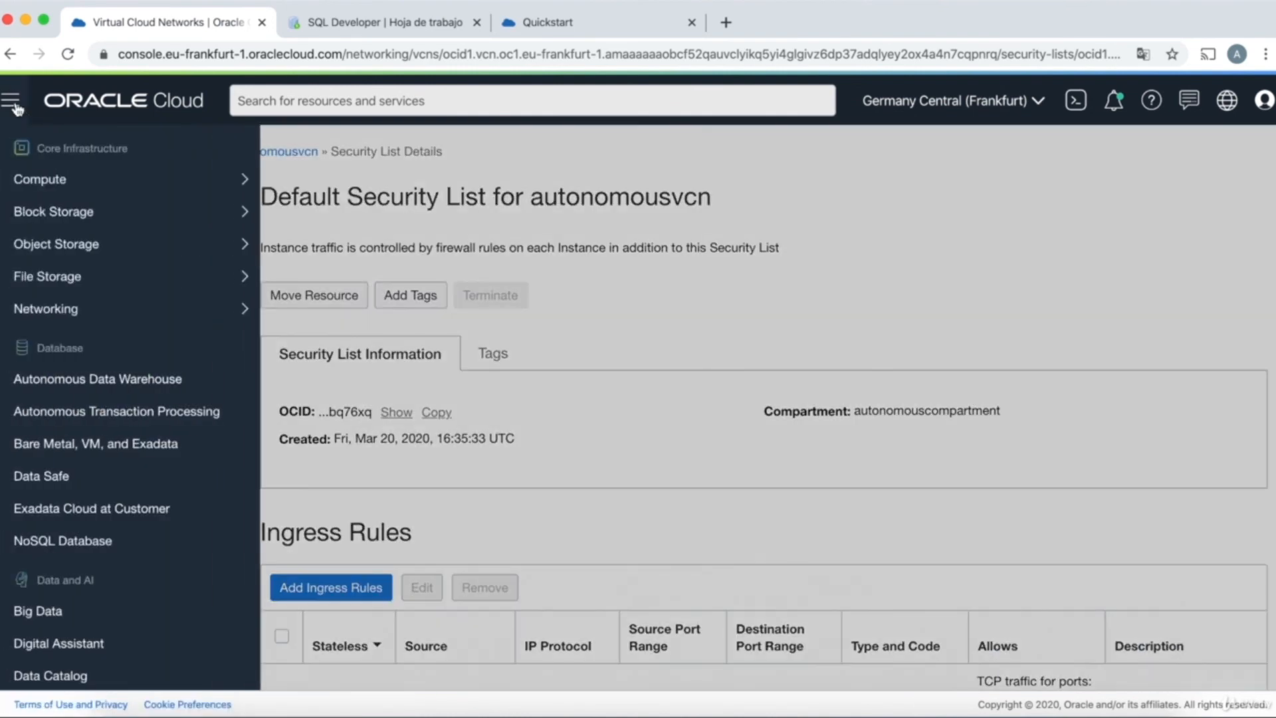
pyautogui.click(108, 409)
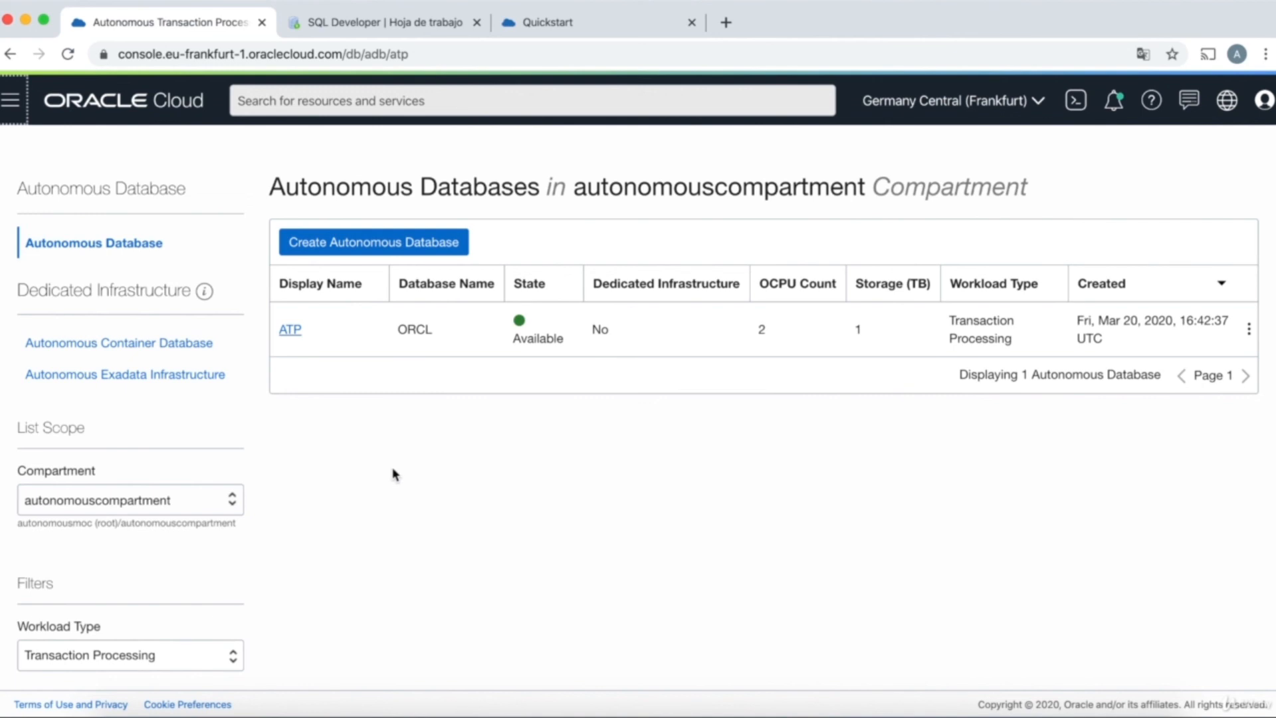
pyautogui.click(1078, 111)
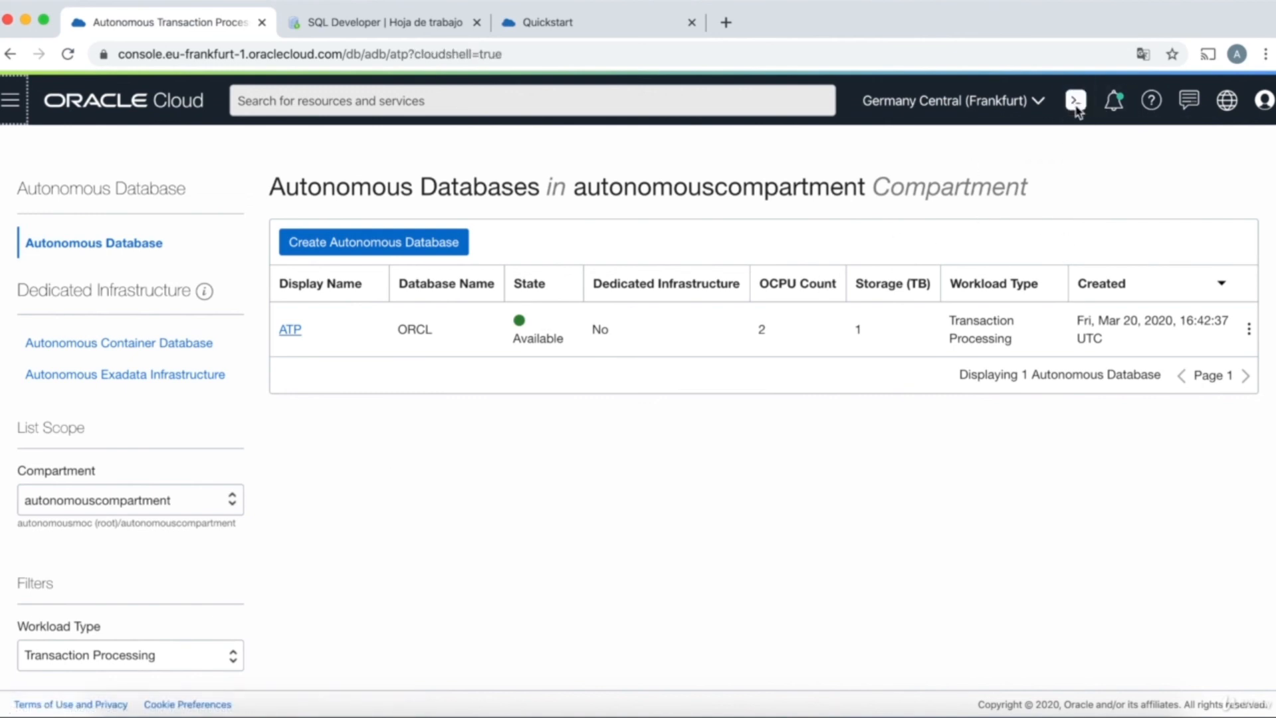
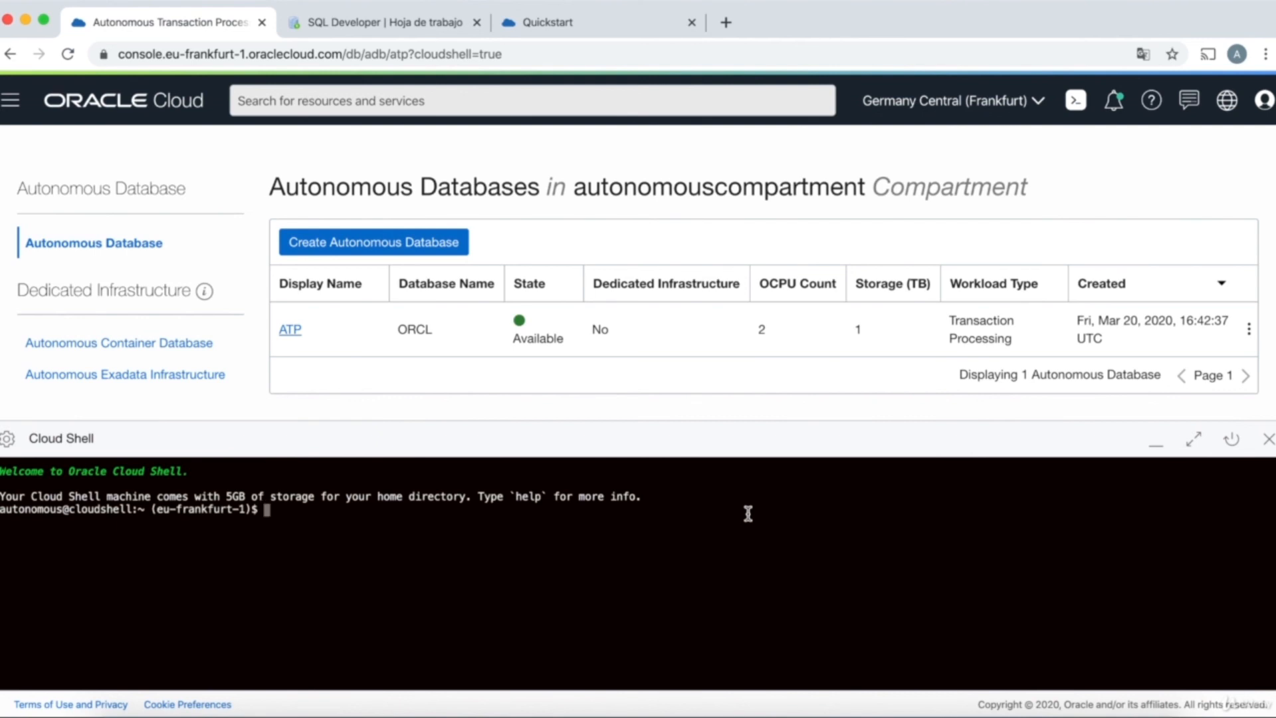
# Type a partial 'oci db autonomous-database generate-wallet --autonomous-id' command and open the ATP database's details page
pyautogui.write('oci')
pyautogui.write('db autono')
pyautogui.press('Tab')
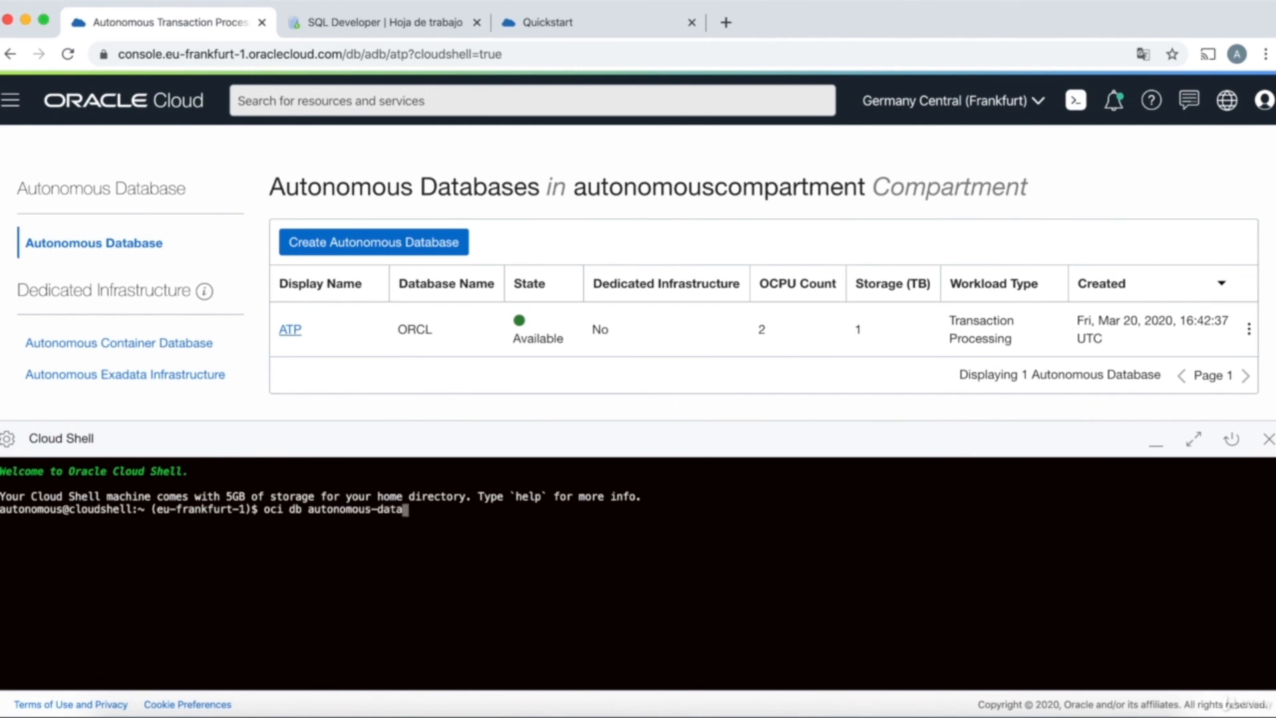
pyautogui.write('base generate-wallet -')
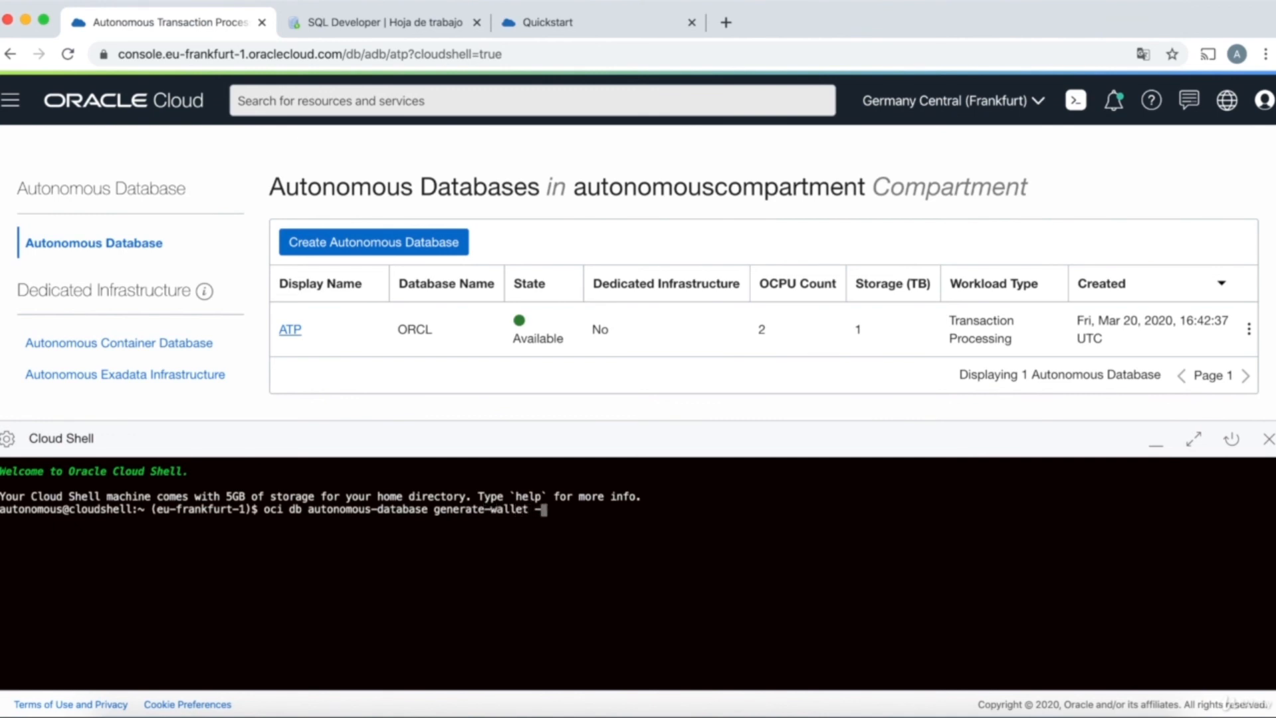
pyautogui.write('-autonomous-id')
pyautogui.click(290, 329)
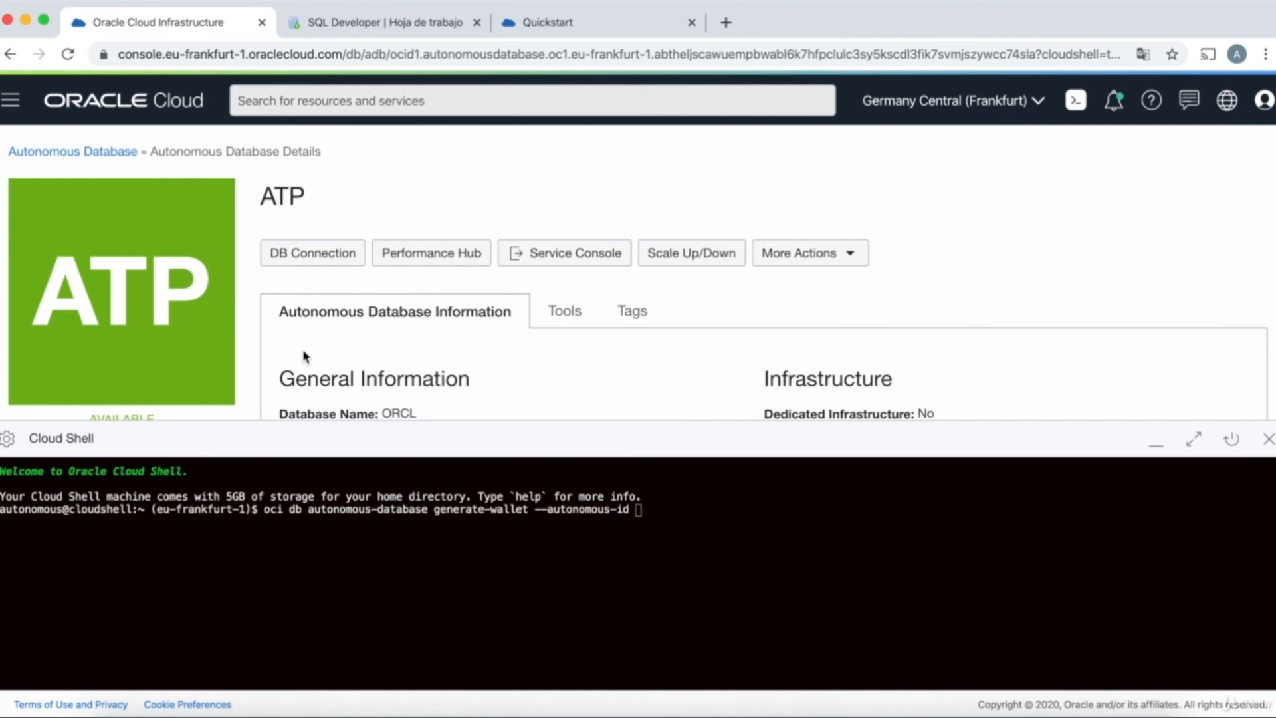
# Run generate-wallet with the copied ATP OCID, a wallet password and --file wallet.zip
pyautogui.scroll(-3, 293, 328)
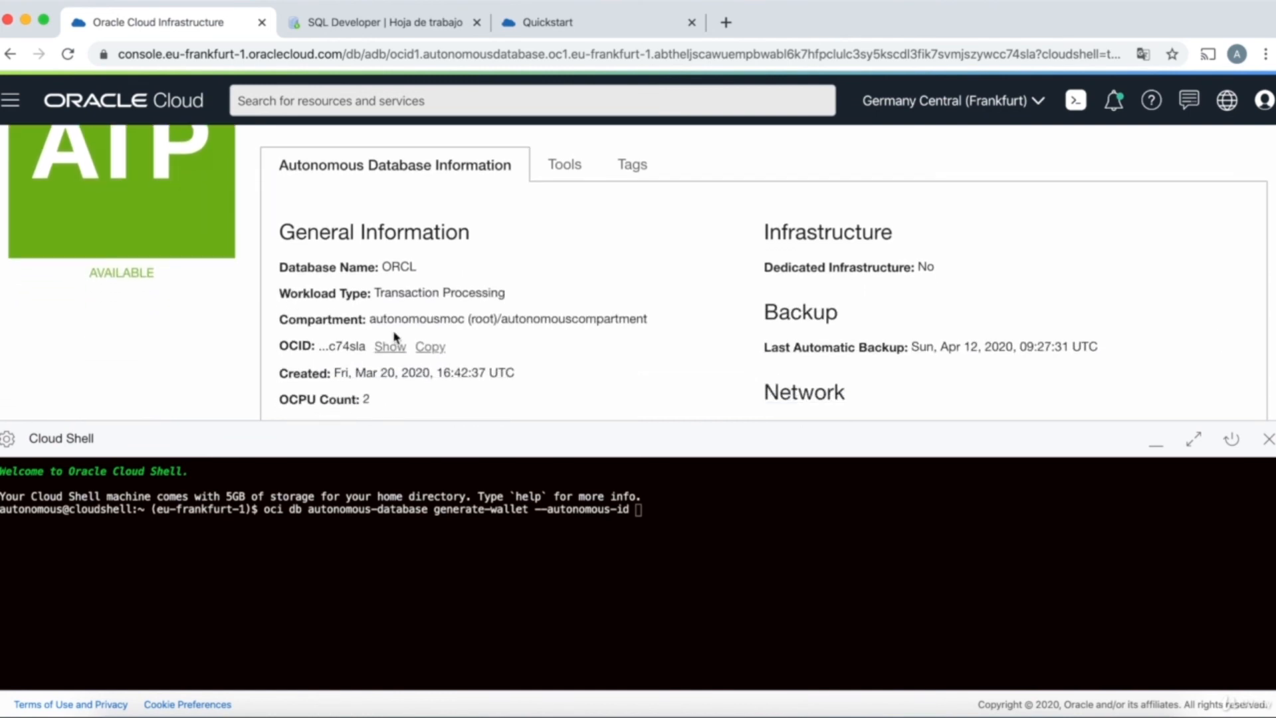
pyautogui.click(429, 347)
pyautogui.click(658, 519)
pyautogui.write('ocid1.autonomousdatabase.oc1.eu-frankfurt-1.abtheljscawuempbwabl6k7hfpclulc3sy5kscdl3fik7svmjszywcc74sla')
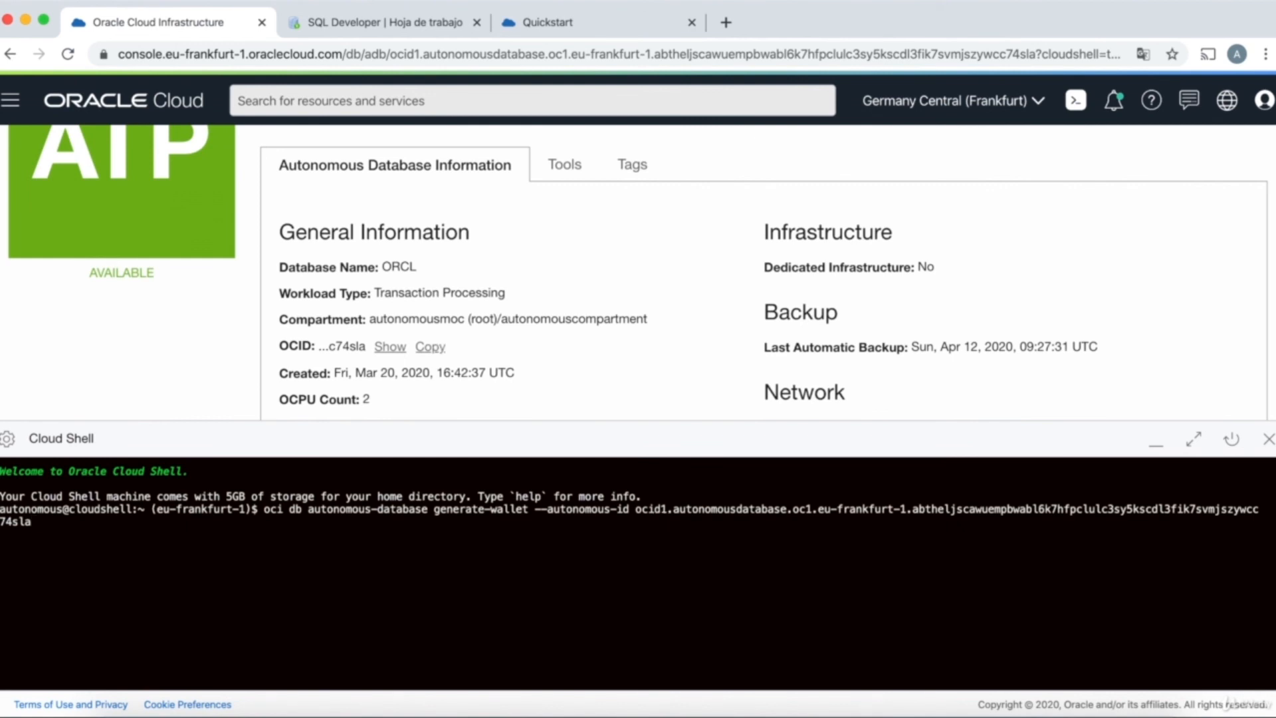
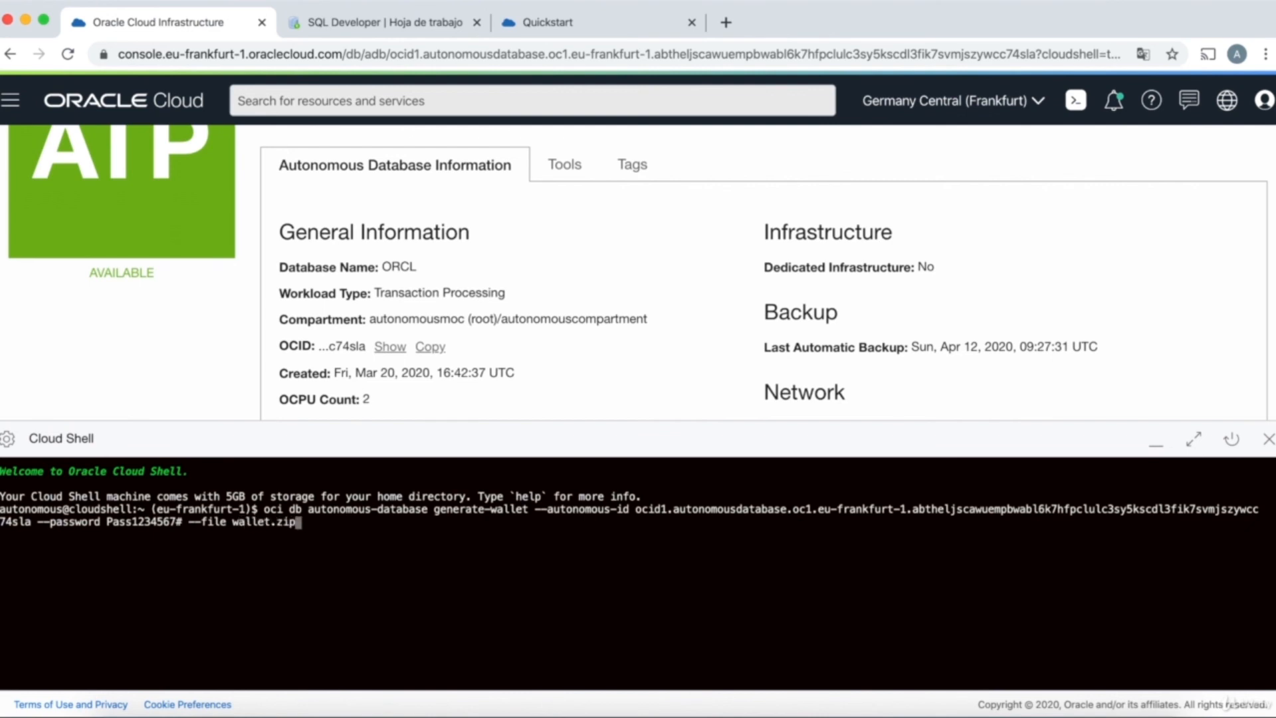
pyautogui.press('Return')
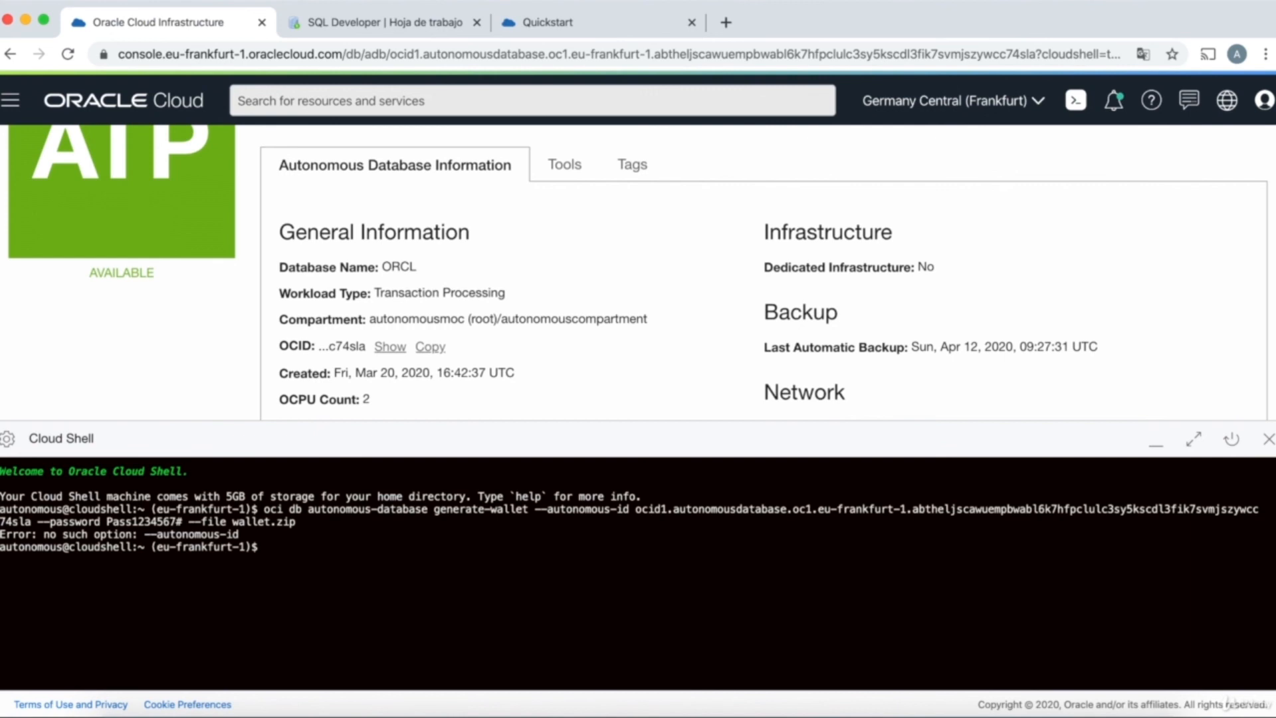
# Recall the failed wallet command and remove a dash from the --autonomous-id option
pyautogui.press('Up')
pyautogui.press('Left')
pyautogui.press('Left')
pyautogui.press('Left')
pyautogui.press('Left')
pyautogui.press('Left')
pyautogui.press('Left')
pyautogui.press('Left')
pyautogui.press('Left')
pyautogui.press('Left')
pyautogui.press('Left')
pyautogui.press('Left')
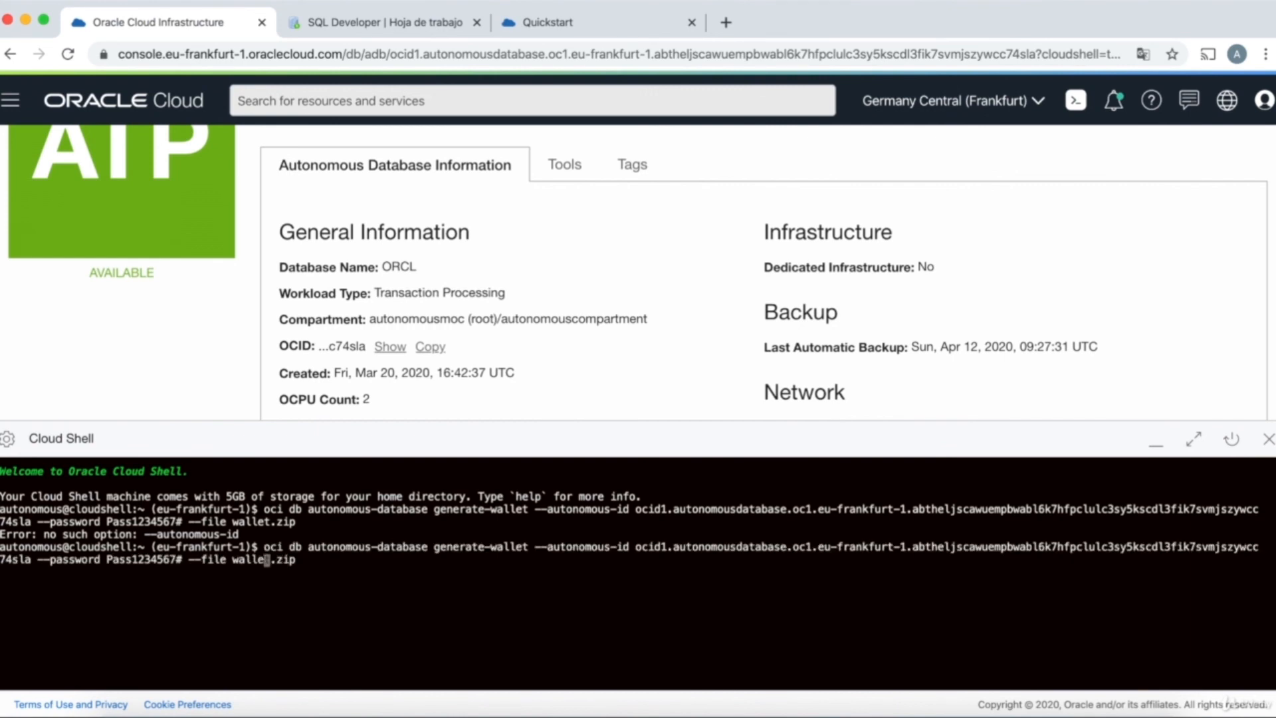
pyautogui.press('Left')
pyautogui.press('Left')
pyautogui.press('Left')
pyautogui.press('Left')
pyautogui.press('Left')
pyautogui.press('Left')
pyautogui.press('Left')
pyautogui.press('Left')
pyautogui.press('Left')
pyautogui.press('Left')
pyautogui.press('Left')
pyautogui.press('Left')
pyautogui.press('Left')
pyautogui.press('Left')
pyautogui.press('Left')
pyautogui.press('Left')
pyautogui.press('Left')
pyautogui.press('Left')
pyautogui.press('Left')
pyautogui.press('Left')
pyautogui.press('Left')
pyautogui.press('Left')
pyautogui.press('Left')
pyautogui.press('Left')
pyautogui.press('Left')
pyautogui.press('Left')
pyautogui.press('Left')
pyautogui.press('Left')
pyautogui.press('Left')
pyautogui.press('Left')
pyautogui.press('Left')
pyautogui.press('Left')
pyautogui.press('Left')
pyautogui.press('Left')
pyautogui.press('Left')
pyautogui.press('Left')
pyautogui.press('Left')
pyautogui.press('Left')
pyautogui.press('Left')
pyautogui.press('Left')
pyautogui.press('Left')
pyautogui.press('Left')
pyautogui.press('Left')
pyautogui.press('Left')
pyautogui.press('Left')
pyautogui.press('Left')
pyautogui.press('Left')
pyautogui.press('Left')
pyautogui.press('Left')
pyautogui.press('Left')
pyautogui.press('Left')
pyautogui.press('Left')
pyautogui.press('Left')
pyautogui.press('Left')
pyautogui.press('Left')
pyautogui.press('Left')
pyautogui.press('Left')
pyautogui.press('Left')
pyautogui.press('Left')
pyautogui.press('Left')
pyautogui.press('Left')
pyautogui.press('Left')
pyautogui.press('Left')
pyautogui.press('Left')
pyautogui.press('Left')
pyautogui.press('Left')
pyautogui.press('Left')
pyautogui.press('Left')
pyautogui.press('Left')
pyautogui.press('Left')
pyautogui.press('Left')
pyautogui.press('Left')
pyautogui.press('Left')
pyautogui.press('Left')
pyautogui.press('Left')
pyautogui.press('Left')
pyautogui.press('Left')
pyautogui.press('Left')
pyautogui.press('Left')
pyautogui.press('Left')
pyautogui.press('Left')
pyautogui.press('Left')
pyautogui.press('Left')
pyautogui.press('Left')
pyautogui.press('Left')
pyautogui.press('Left')
pyautogui.press('Left')
pyautogui.press('Left')
pyautogui.press('Left')
pyautogui.press('Left')
pyautogui.press('Left')
pyautogui.press('Left')
pyautogui.press('Left')
pyautogui.press('Left')
pyautogui.press('Left')
pyautogui.press('Left')
pyautogui.press('Left')
pyautogui.press('Left')
pyautogui.press('Left')
pyautogui.press('Left')
pyautogui.press('Left')
pyautogui.press('Left')
pyautogui.press('Left')
pyautogui.press('Left')
pyautogui.press('Left')
pyautogui.press('Left')
pyautogui.press('Left')
pyautogui.press('Left')
pyautogui.press('Left')
pyautogui.press('Left')
pyautogui.press('Left')
pyautogui.press('Left')
pyautogui.press('Left')
pyautogui.press('Left')
pyautogui.press('Left')
pyautogui.press('Left')
pyautogui.press('Left')
pyautogui.press('Left')
pyautogui.press('Left')
pyautogui.press('Left')
pyautogui.press('Left')
pyautogui.press('Left')
pyautogui.press('Left')
pyautogui.press('Left')
pyautogui.press('Left')
pyautogui.press('Left')
pyautogui.press('Left')
pyautogui.press('BackSpace')
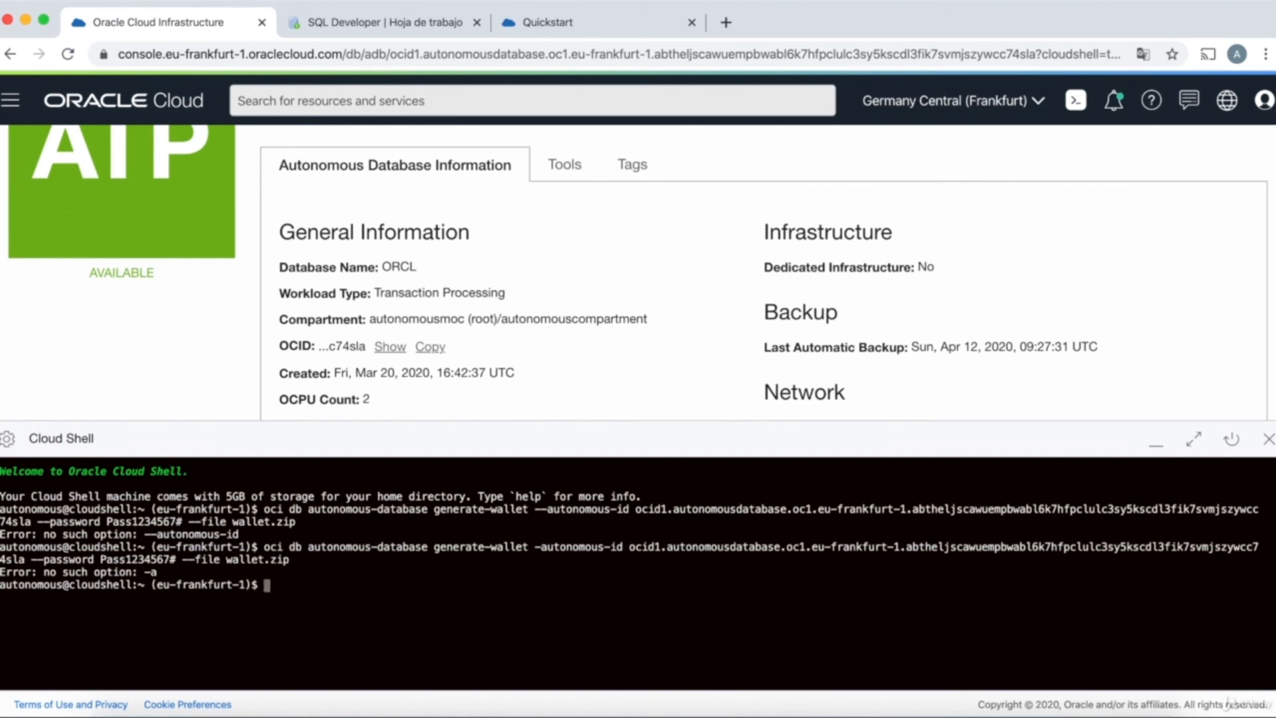
# Check generate-wallet usage, rerun it with --autonomous-database-id, the OCID and --file wallet.zip, then confirm with ls
pyautogui.write('oci db autonomous')
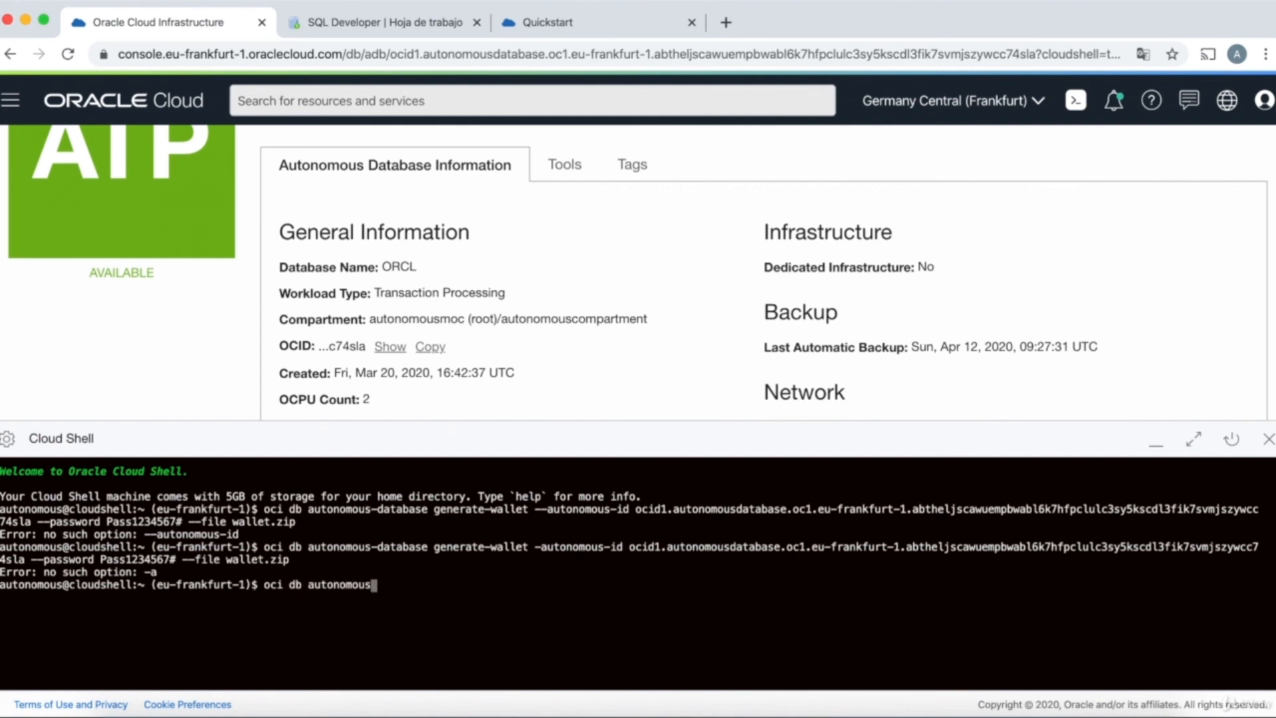
pyautogui.write('-database generate-wallet')
pyautogui.press('Return')
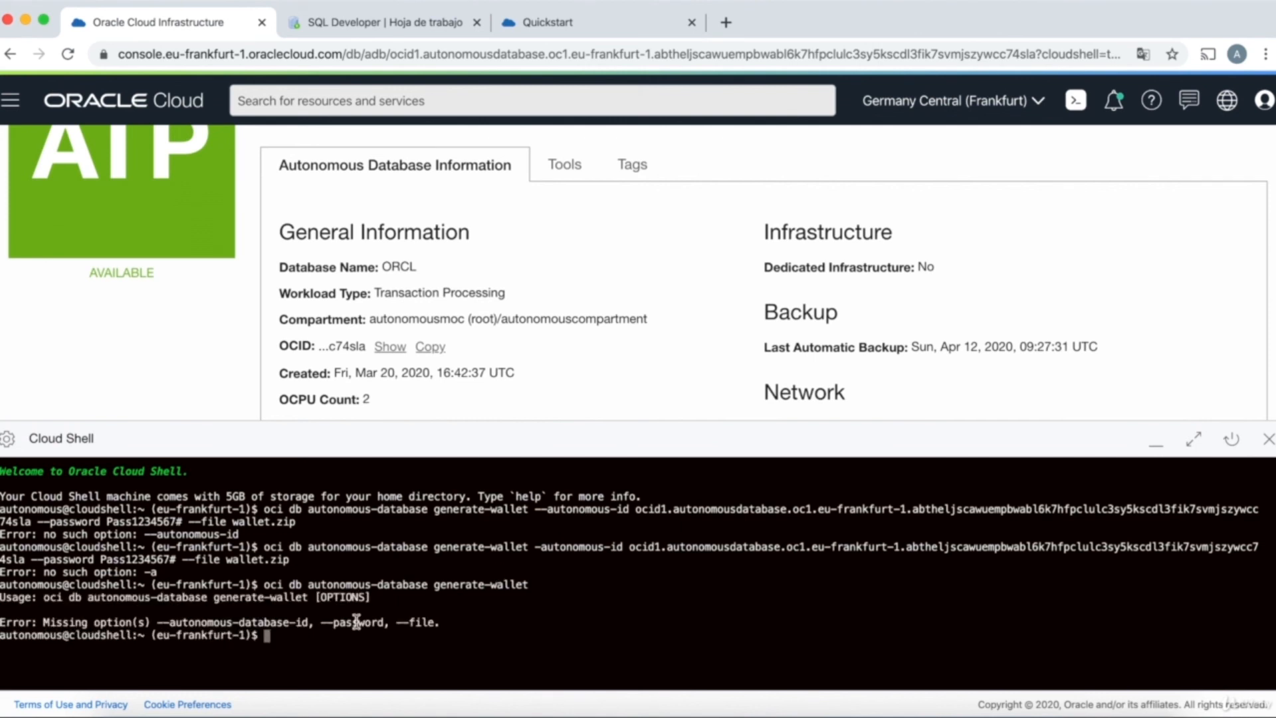
pyautogui.press('Up')
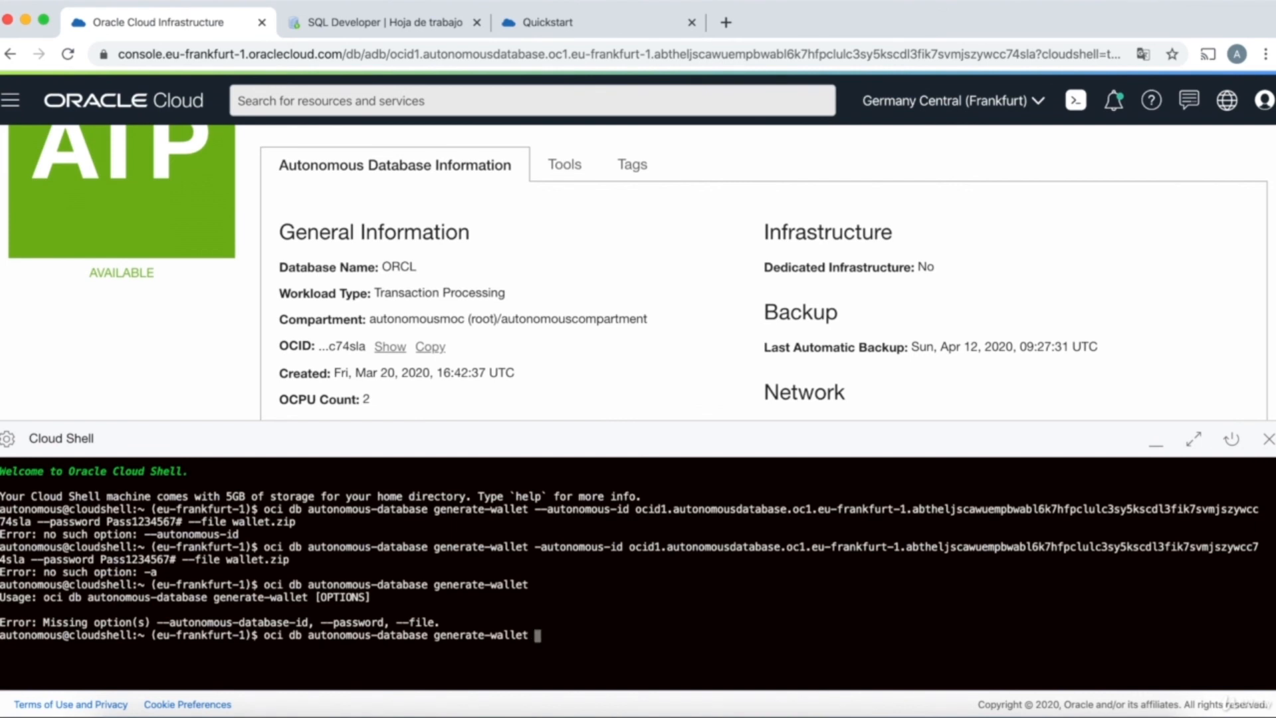
pyautogui.write('--autonomous-database ')
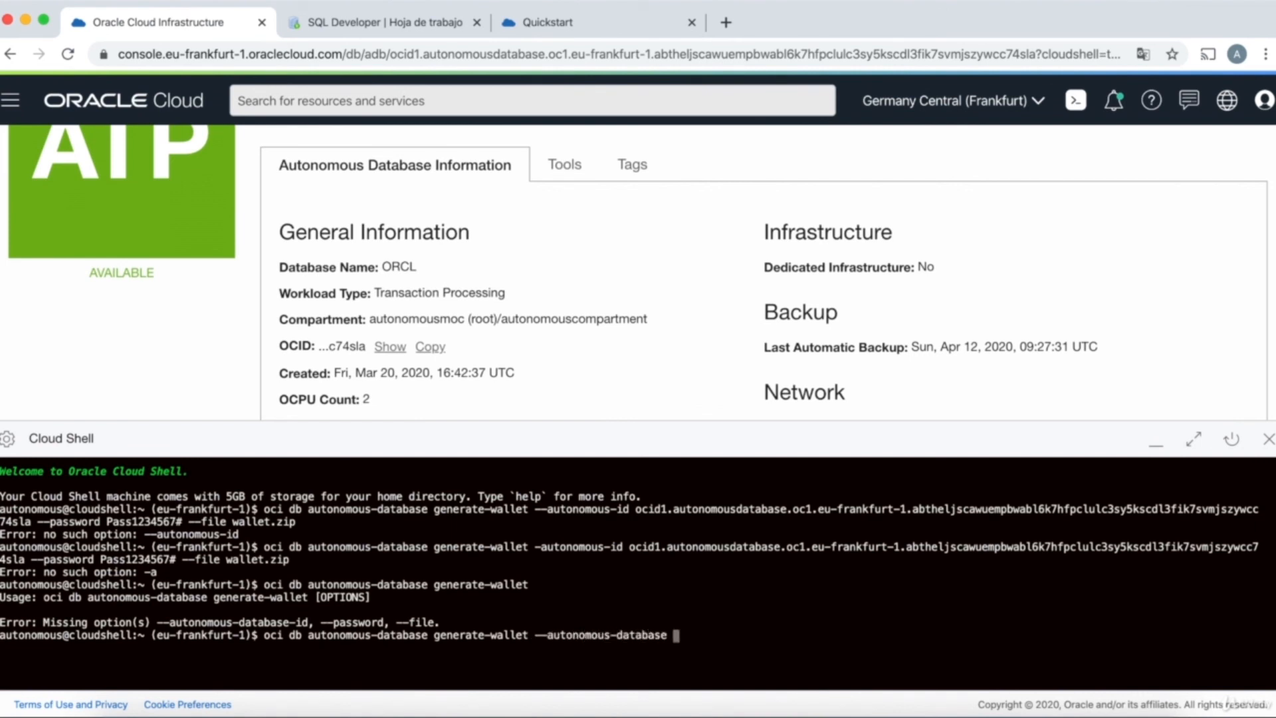
pyautogui.write('-id')
pyautogui.write('ocid1.autonomousdatabase.oc1.eu-frankfurt-1.abtheljscawuempbwabl6k7hfpclulc3sy5kscdl3fik7svmjszywcc74sla')
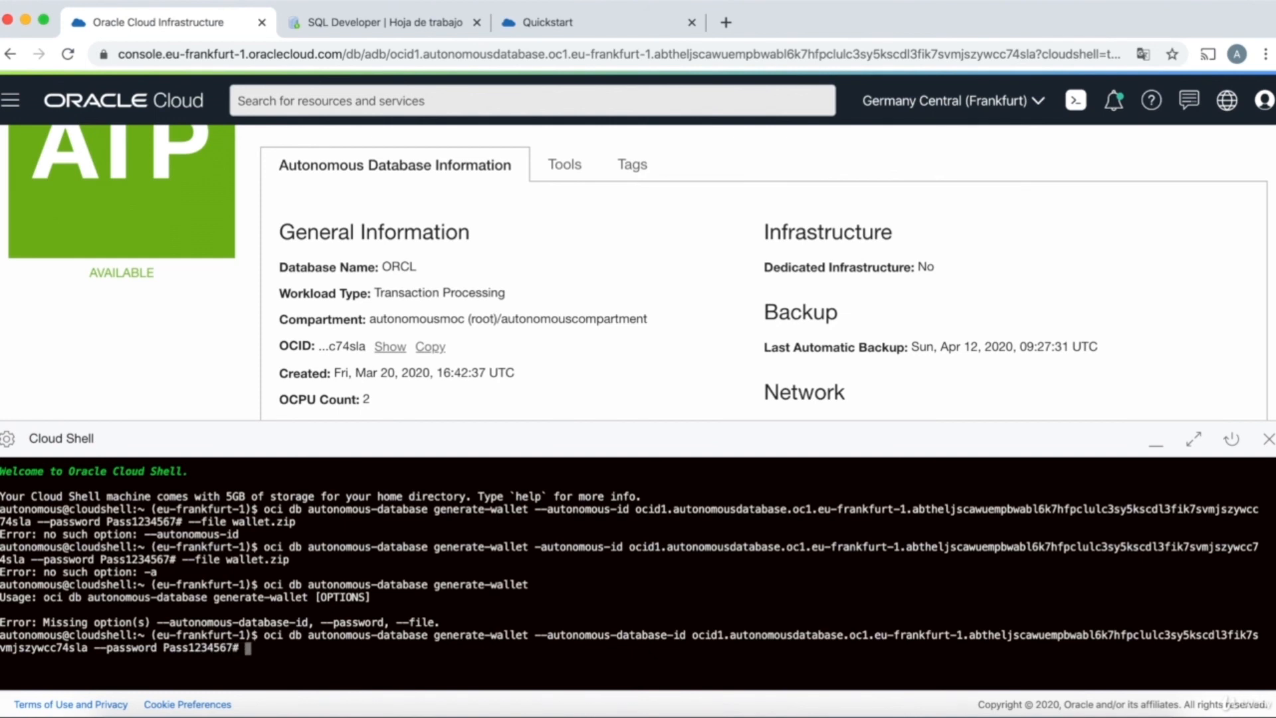
pyautogui.write('--file wallet.zip')
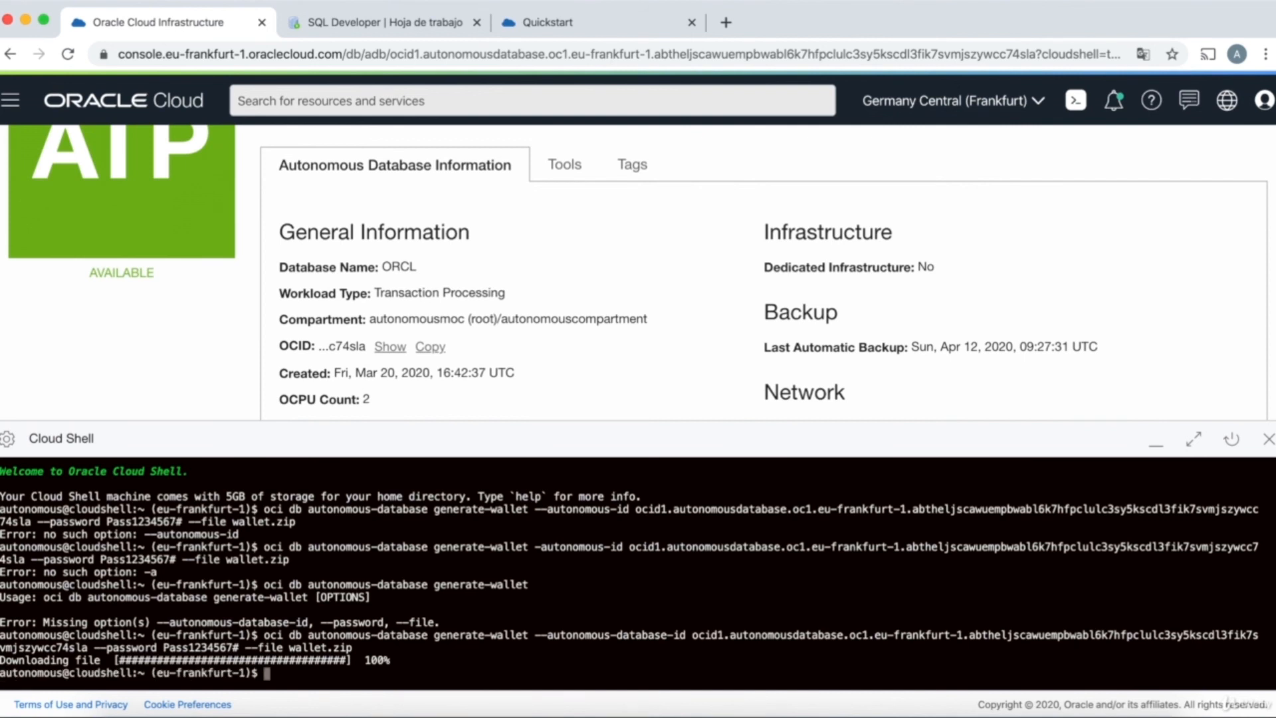
pyautogui.write('ls')
pyautogui.press('Return')
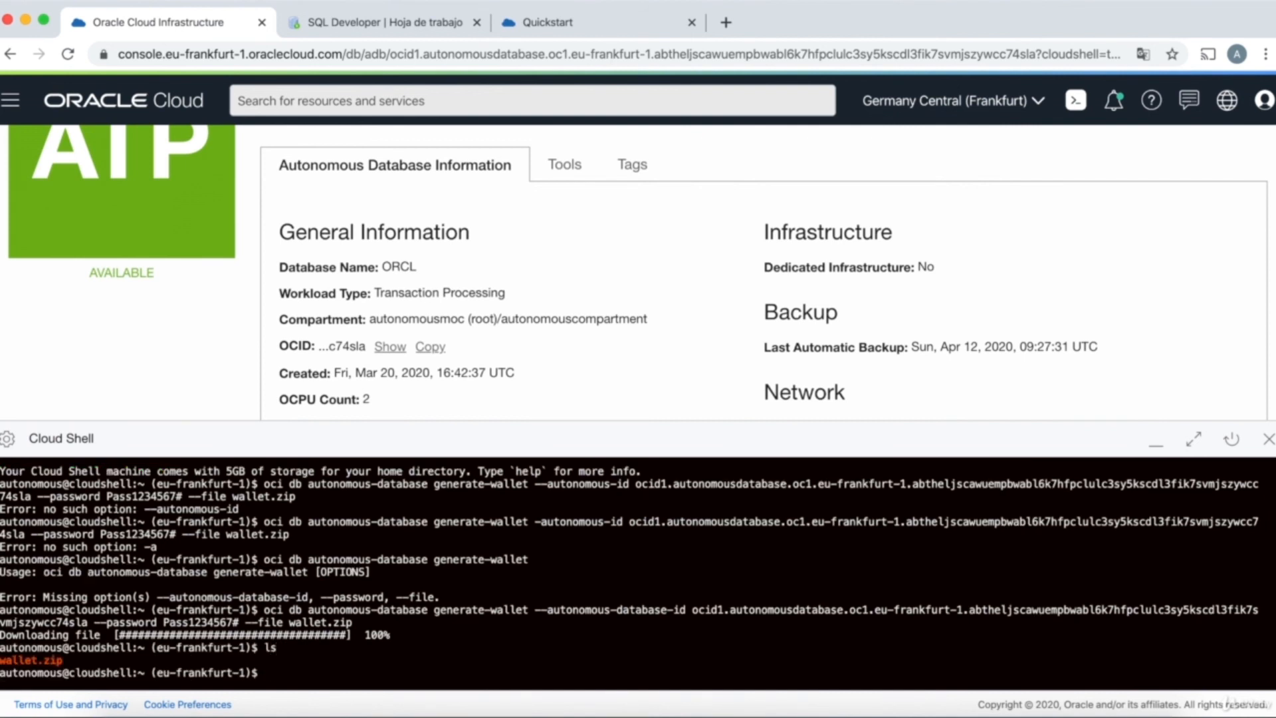
# Unzip wallet.zip into a new wallet folder in the home directory
pyautogui.write('pwd')
pyautogui.press('Return')
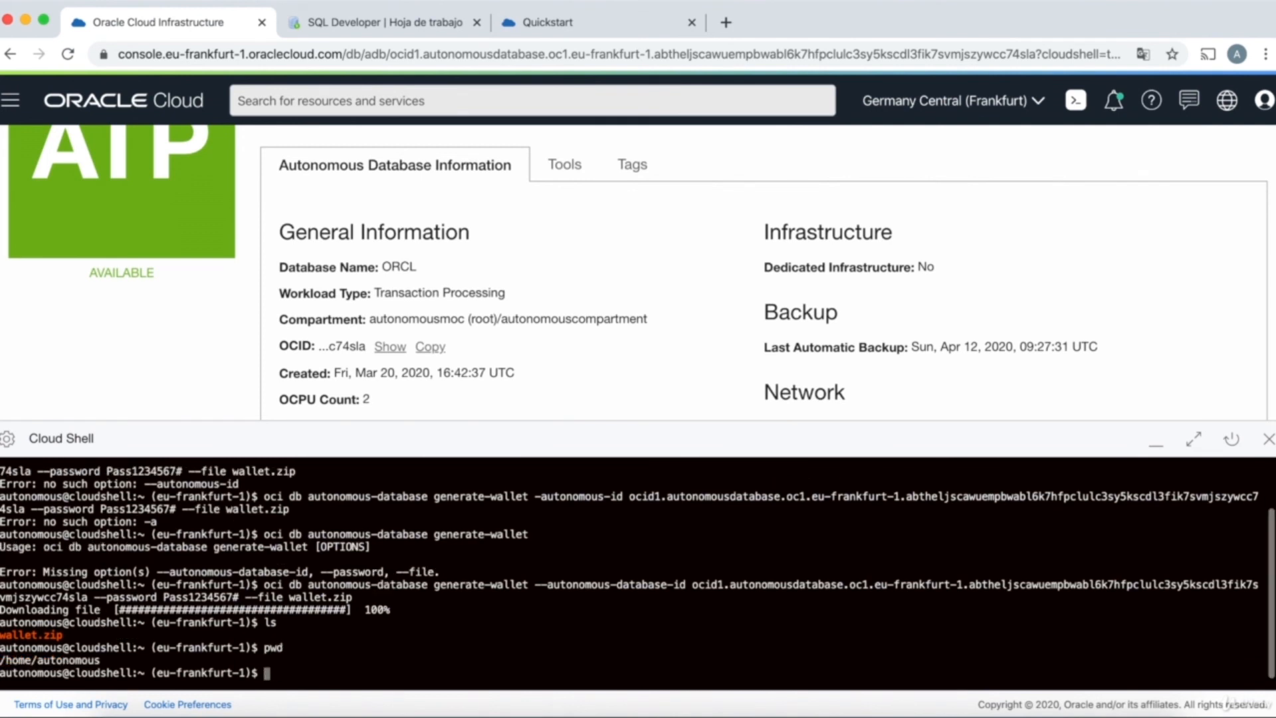
pyautogui.write('unzip wa')
pyautogui.press('Tab')
pyautogui.write('-d ')
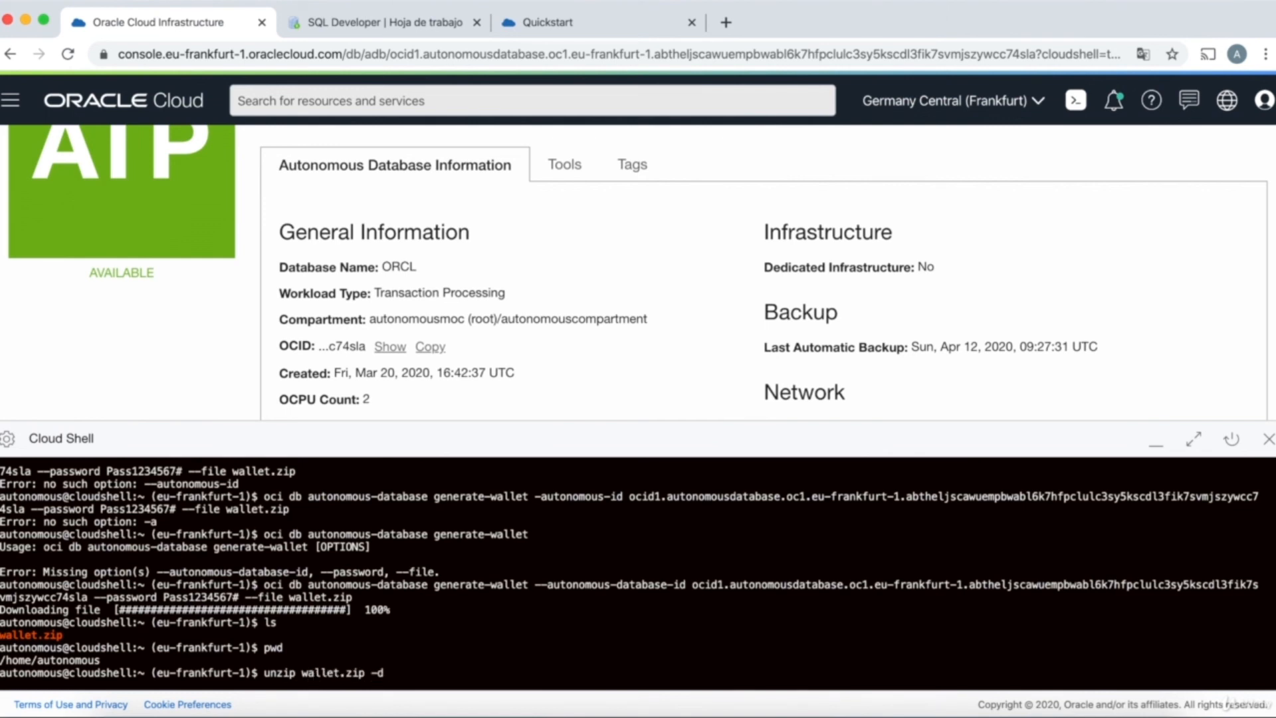
pyautogui.write('wallet')
pyautogui.press('Return')
pyautogui.write('ls')
pyautogui.press('Return')
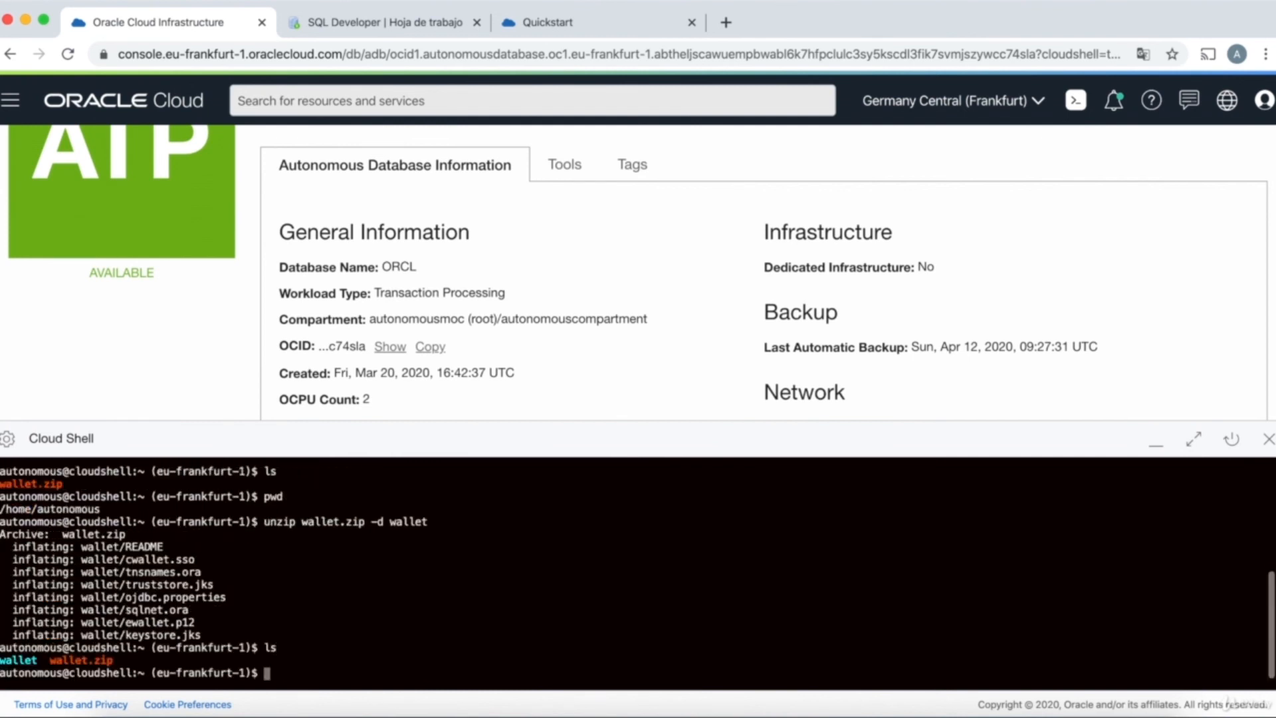
# List the extracted wallet files and display the contents of sqlnet.ora
pyautogui.write('cd wallet')
pyautogui.press('Return')
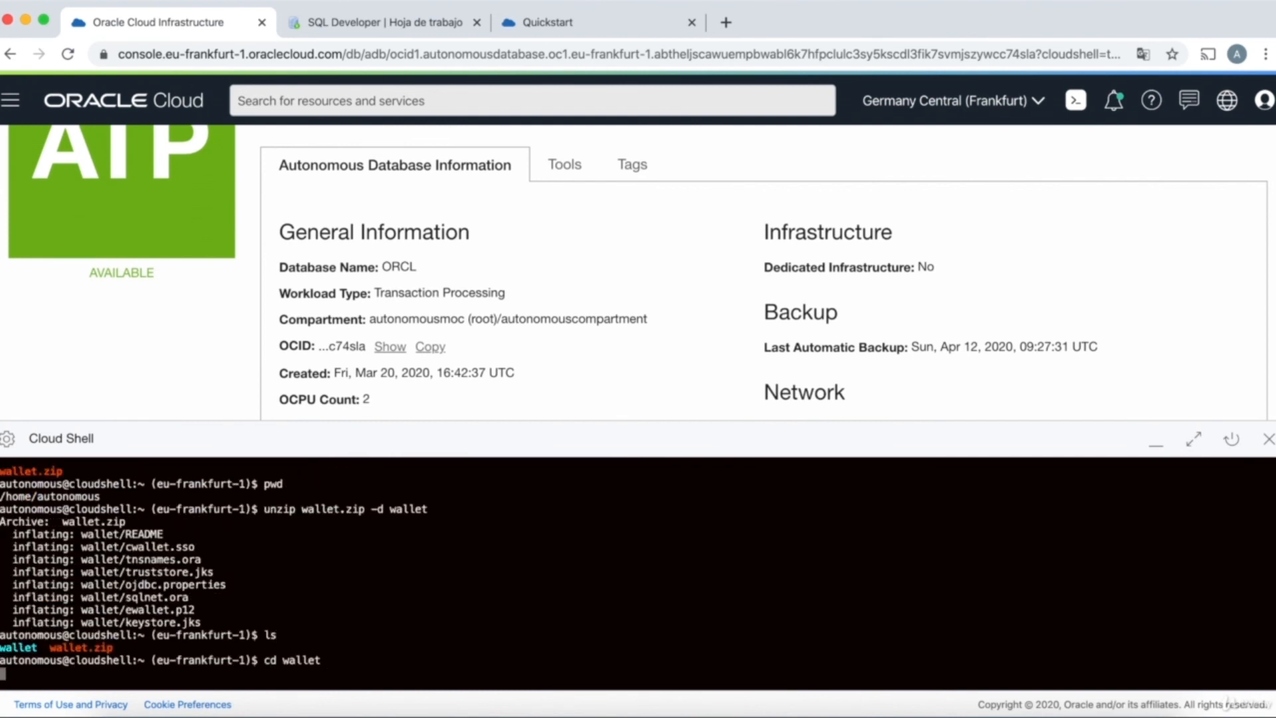
pyautogui.write('ls')
pyautogui.press('Return')
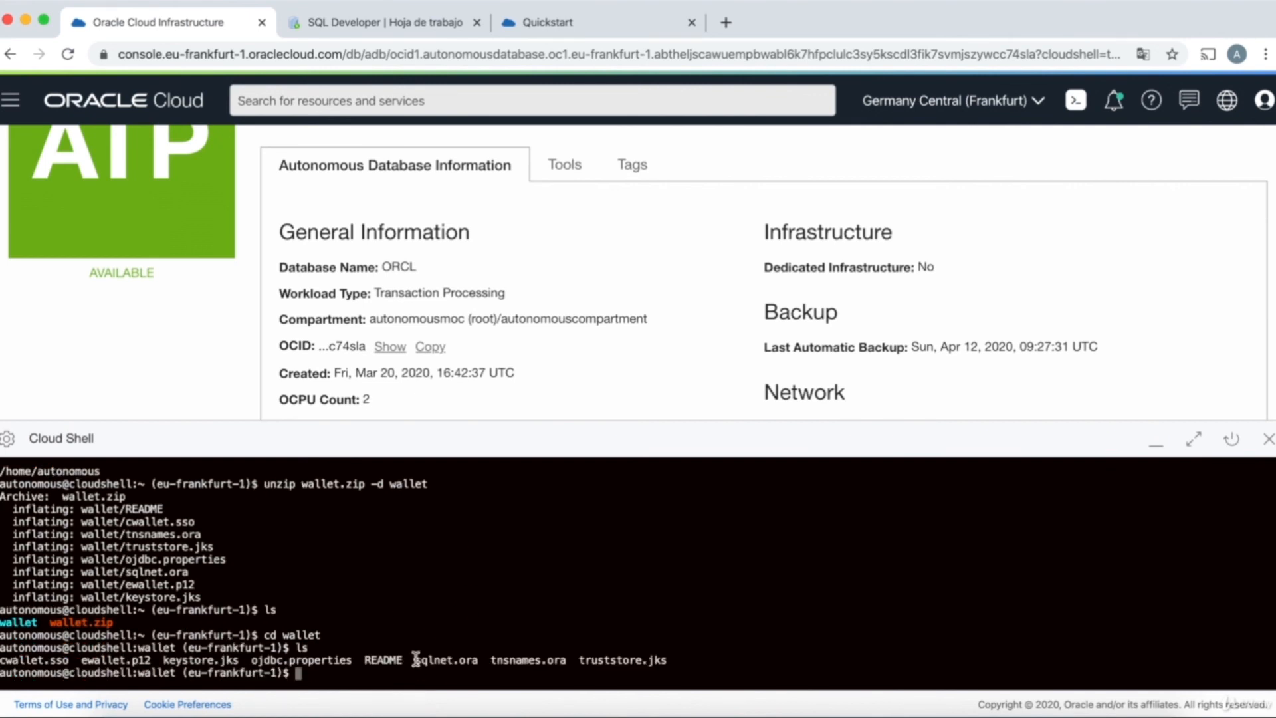
pyautogui.write('cat s')
pyautogui.press('Tab')
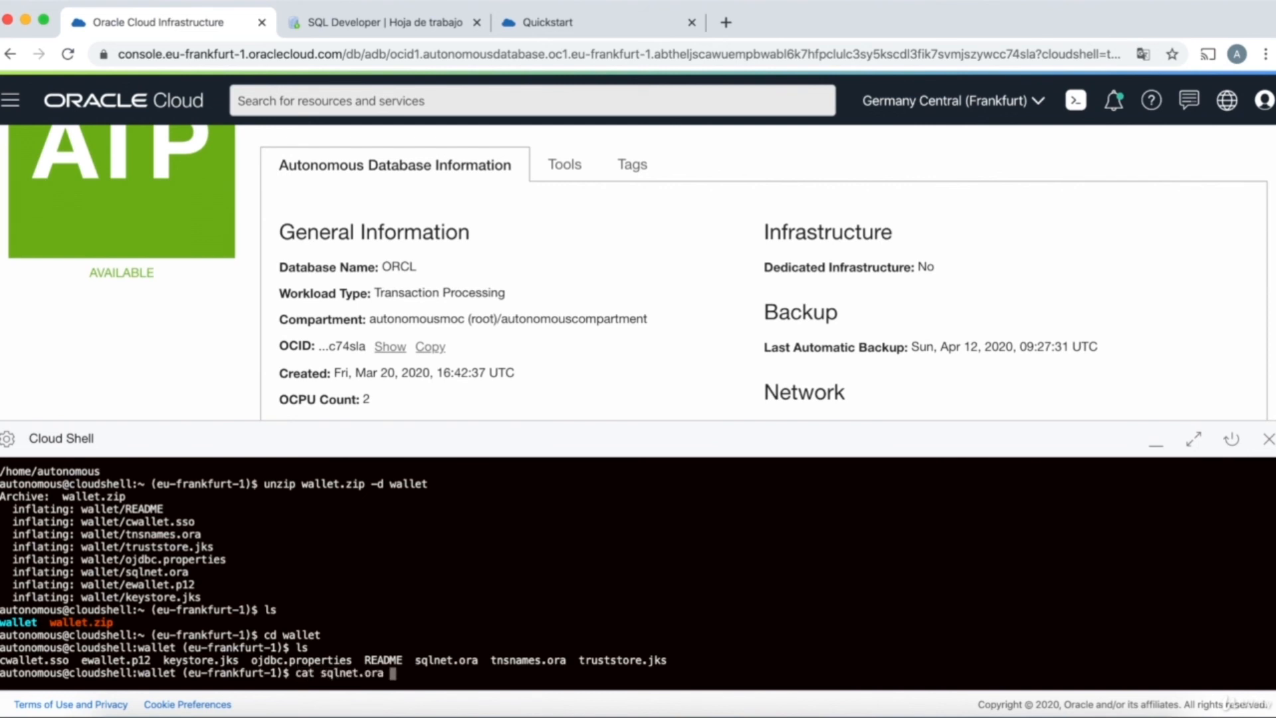
pyautogui.press('Return')
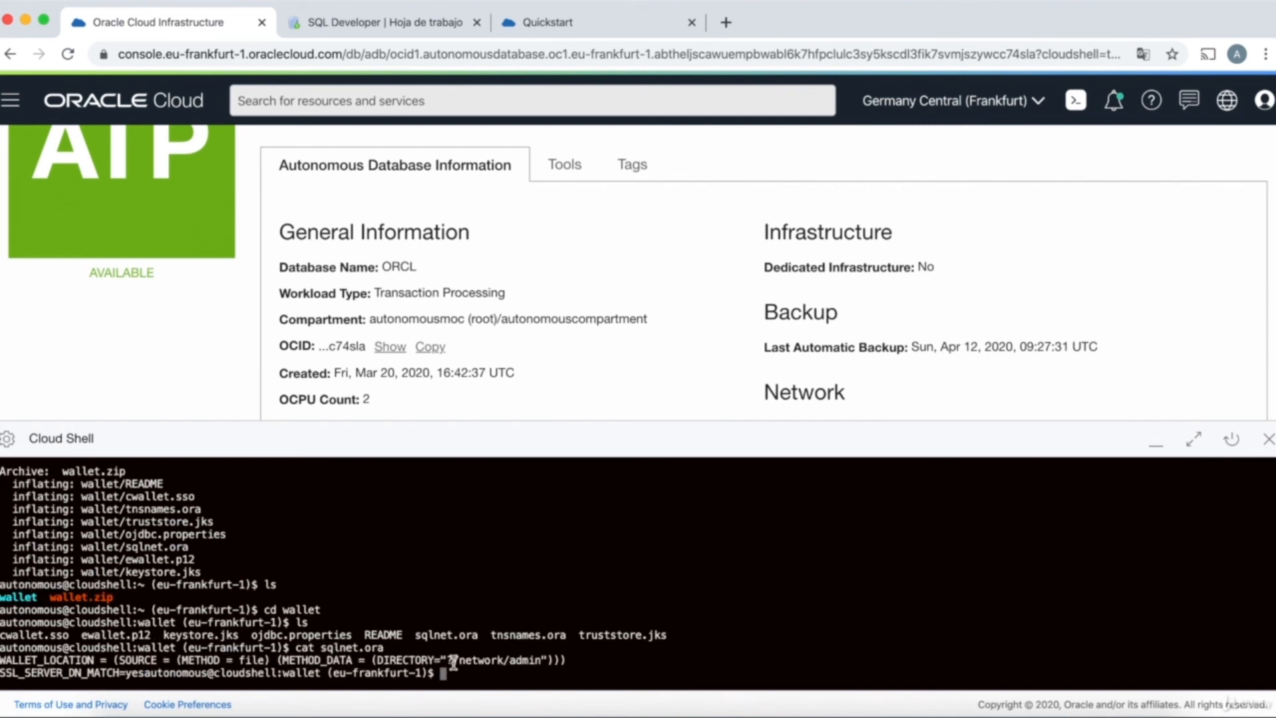
# Get the wallet folder path /home/autonomous/wallet with pwd and start editing sqlnet.ora
pyautogui.moveTo(448, 662); pyautogui.dragTo(535, 661)
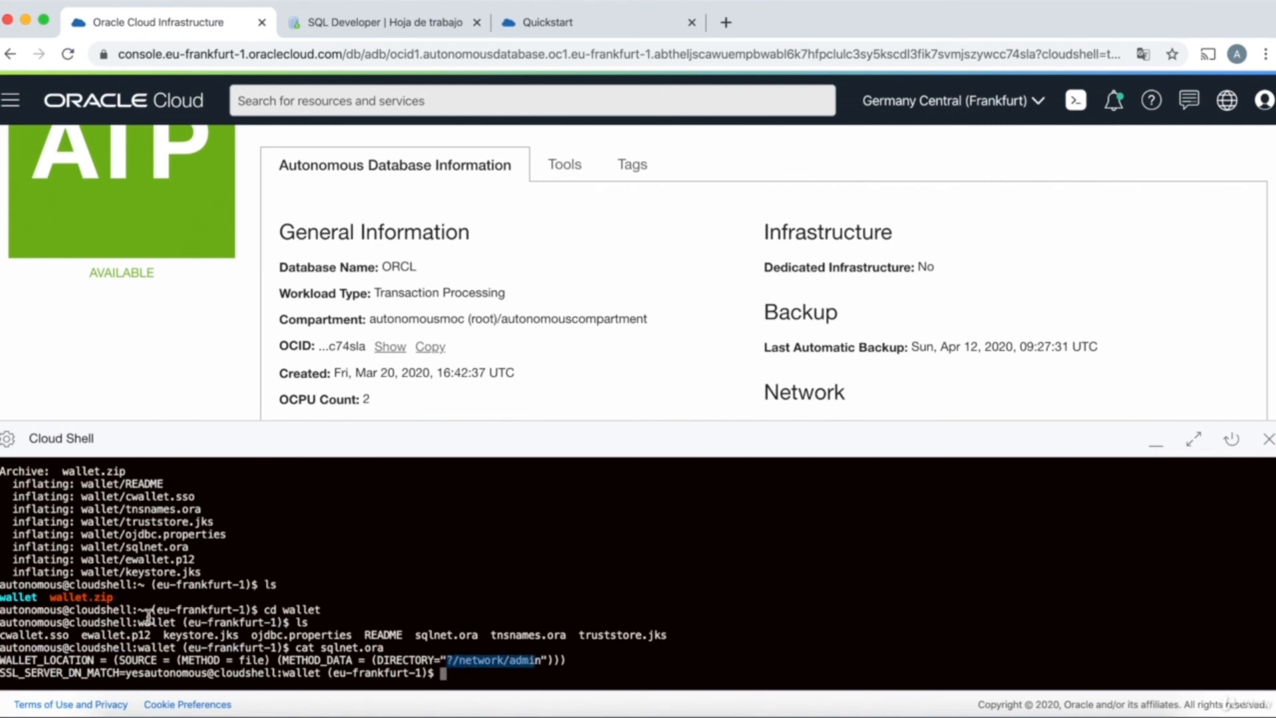
pyautogui.write('pwd')
pyautogui.press('Return')
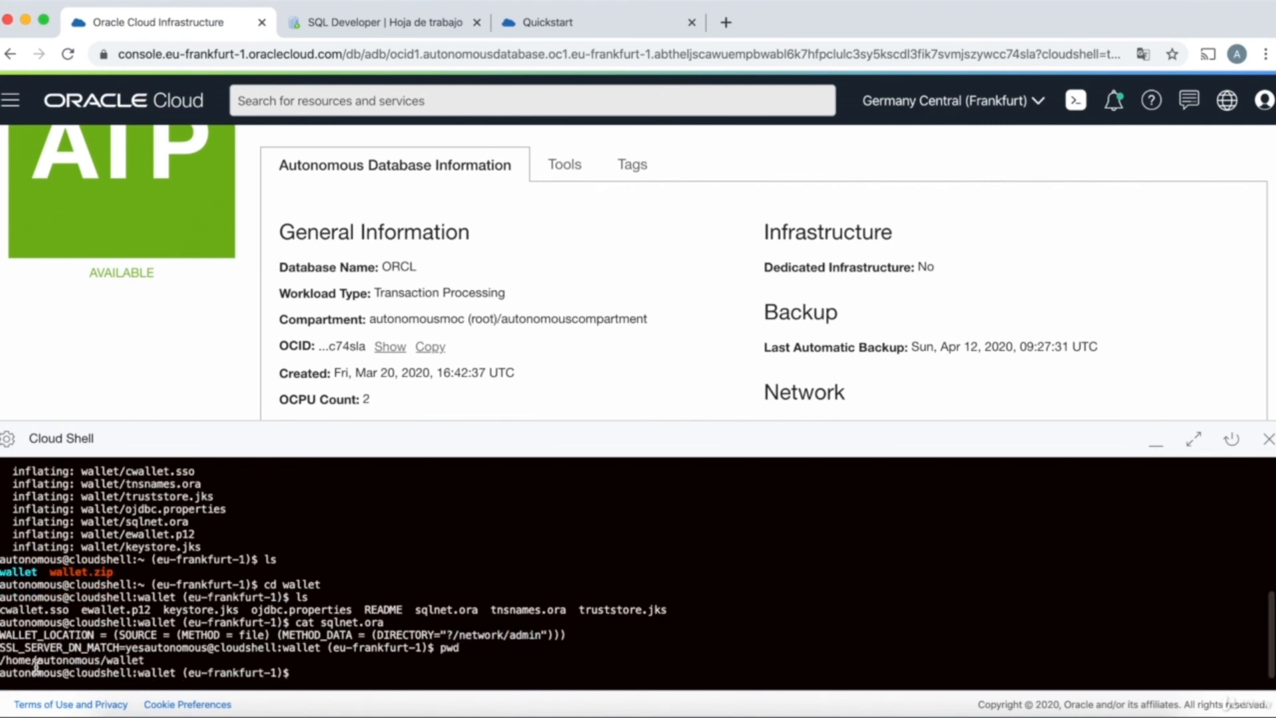
pyautogui.moveTo(2, 660); pyautogui.dragTo(147, 660)
pyautogui.press('super+c')
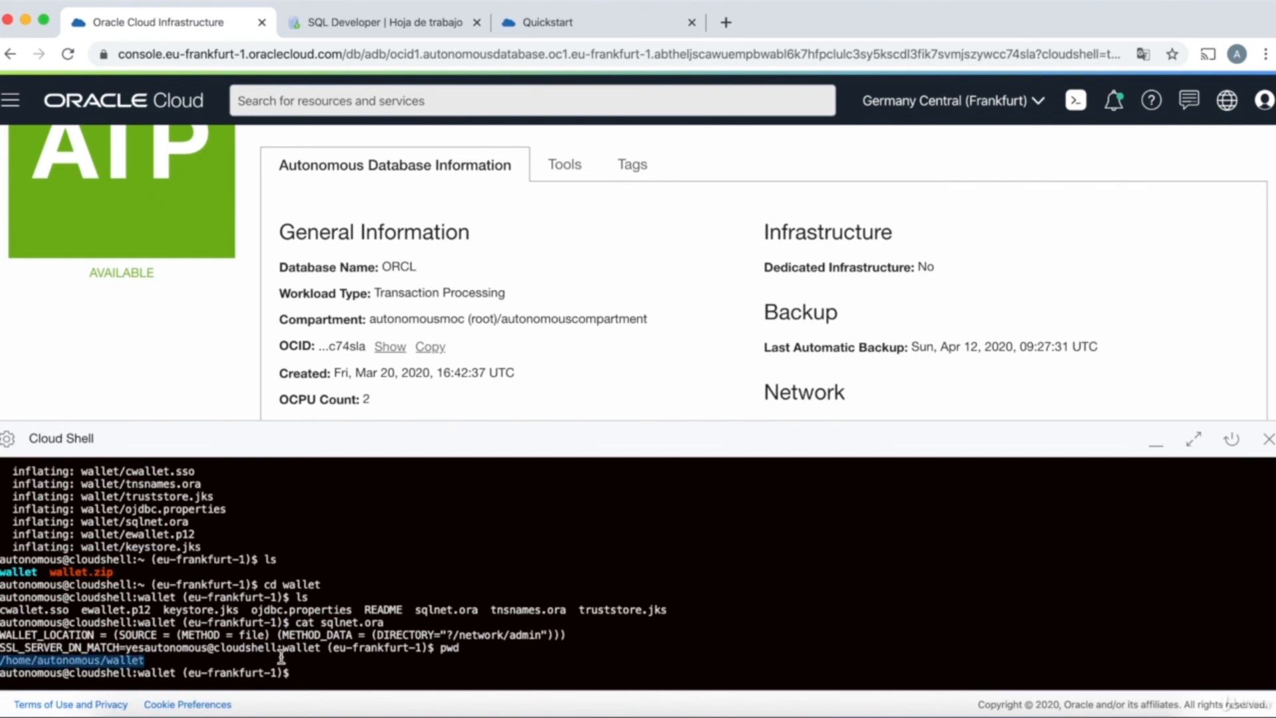
pyautogui.click(332, 666)
pyautogui.write('vi sqlnet.ora')
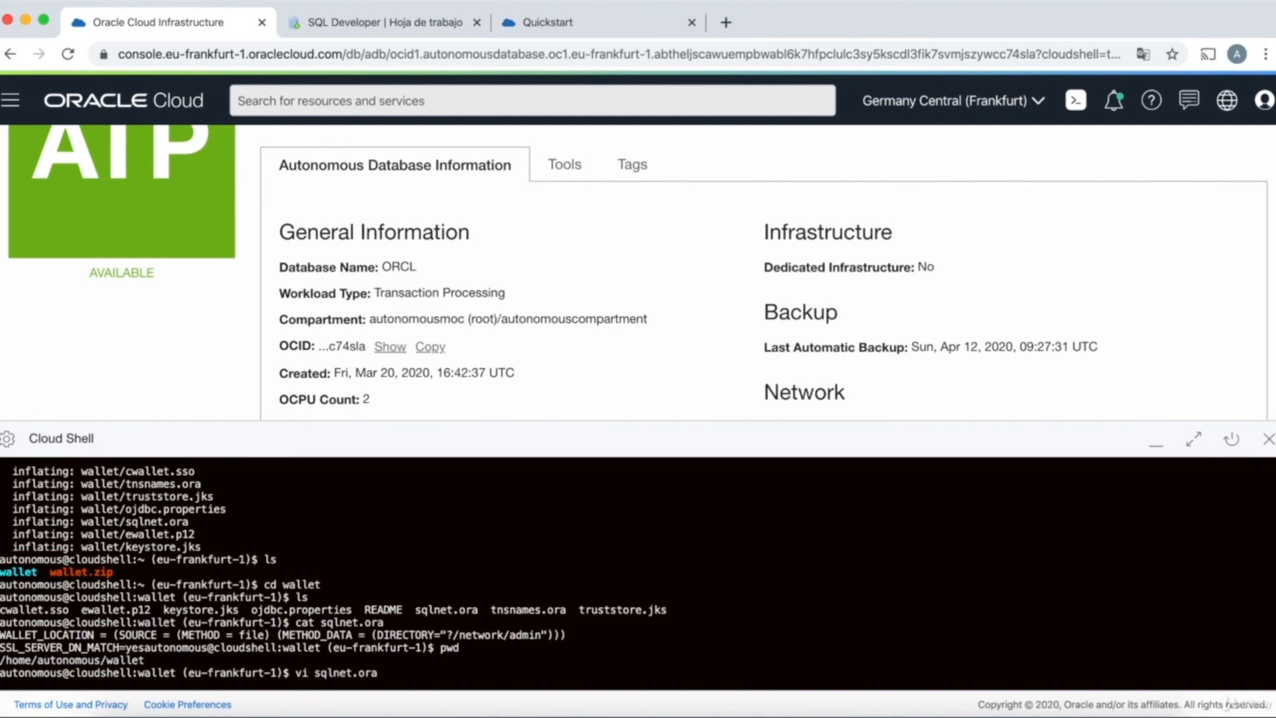
# Edit the DIRECTORY value in sqlnet.ora in vi, save with :wq!, and print the file
pyautogui.press('Return')
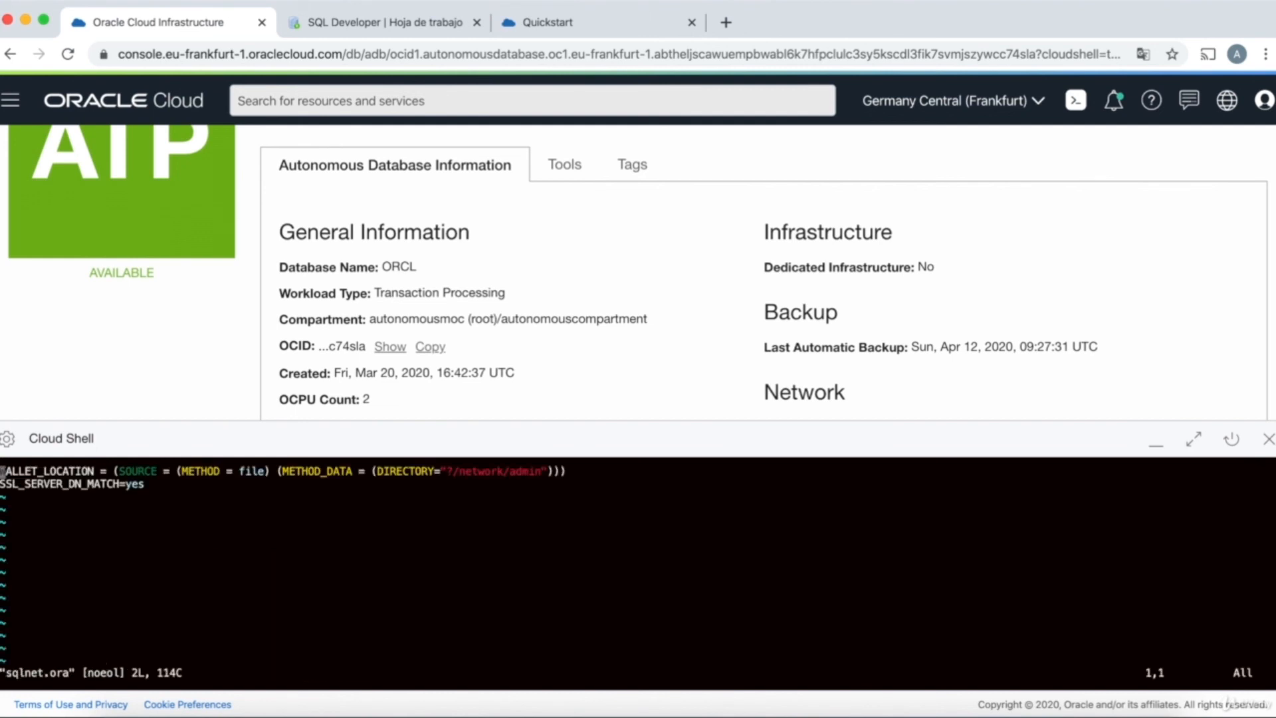
pyautogui.press('Right')
pyautogui.press('Right')
pyautogui.press('Right')
pyautogui.press('Right')
pyautogui.press('Right')
pyautogui.press('Right')
pyautogui.press('Right')
pyautogui.press('Right')
pyautogui.press('Right')
pyautogui.press('Right')
pyautogui.press('Right')
pyautogui.press('Right')
pyautogui.press('Right')
pyautogui.press('Right')
pyautogui.press('Right')
pyautogui.press('Right')
pyautogui.press('Right')
pyautogui.press('Right')
pyautogui.press('Right')
pyautogui.press('Right')
pyautogui.press('Right')
pyautogui.press('Right')
pyautogui.press('Right')
pyautogui.press('Right')
pyautogui.press('Right')
pyautogui.press('Right')
pyautogui.press('Right')
pyautogui.press('Right')
pyautogui.press('Right')
pyautogui.press('Right')
pyautogui.press('Right')
pyautogui.press('Right')
pyautogui.press('Right')
pyautogui.press('Right')
pyautogui.press('Right')
pyautogui.press('Right')
pyautogui.press('Right')
pyautogui.press('Right')
pyautogui.press('Right')
pyautogui.press('Right')
pyautogui.press('Right')
pyautogui.press('Right')
pyautogui.press('Right')
pyautogui.press('Right')
pyautogui.press('Right')
pyautogui.press('Right')
pyautogui.press('Right')
pyautogui.press('Right')
pyautogui.press('Right')
pyautogui.press('Right')
pyautogui.press('Right')
pyautogui.press('Right')
pyautogui.press('Right')
pyautogui.press('Right')
pyautogui.press('Right')
pyautogui.press('Right')
pyautogui.press('Right')
pyautogui.press('Right')
pyautogui.press('Right')
pyautogui.press('Right')
pyautogui.press('Right')
pyautogui.press('Right')
pyautogui.press('Right')
pyautogui.press('Right')
pyautogui.press('Right')
pyautogui.press('Right')
pyautogui.press('Right')
pyautogui.press('Right')
pyautogui.press('Right')
pyautogui.press('Right')
pyautogui.press('Right')
pyautogui.press('Right')
pyautogui.press('Right')
pyautogui.press('Right')
pyautogui.press('Right')
pyautogui.press('Right')
pyautogui.press('Right')
pyautogui.press('i')
pyautogui.press('BackSpace')
pyautogui.press('BackSpace')
pyautogui.press('BackSpace')
pyautogui.press('BackSpace')
pyautogui.press('BackSpace')
pyautogui.press('BackSpace')
pyautogui.press('BackSpace')
pyautogui.press('BackSpace')
pyautogui.press('BackSpace')
pyautogui.press('BackSpace')
pyautogui.press('BackSpace')
pyautogui.press('BackSpace')
pyautogui.press('BackSpace')
pyautogui.press('BackSpace')
pyautogui.press('BackSpace')
pyautogui.press('super+v')
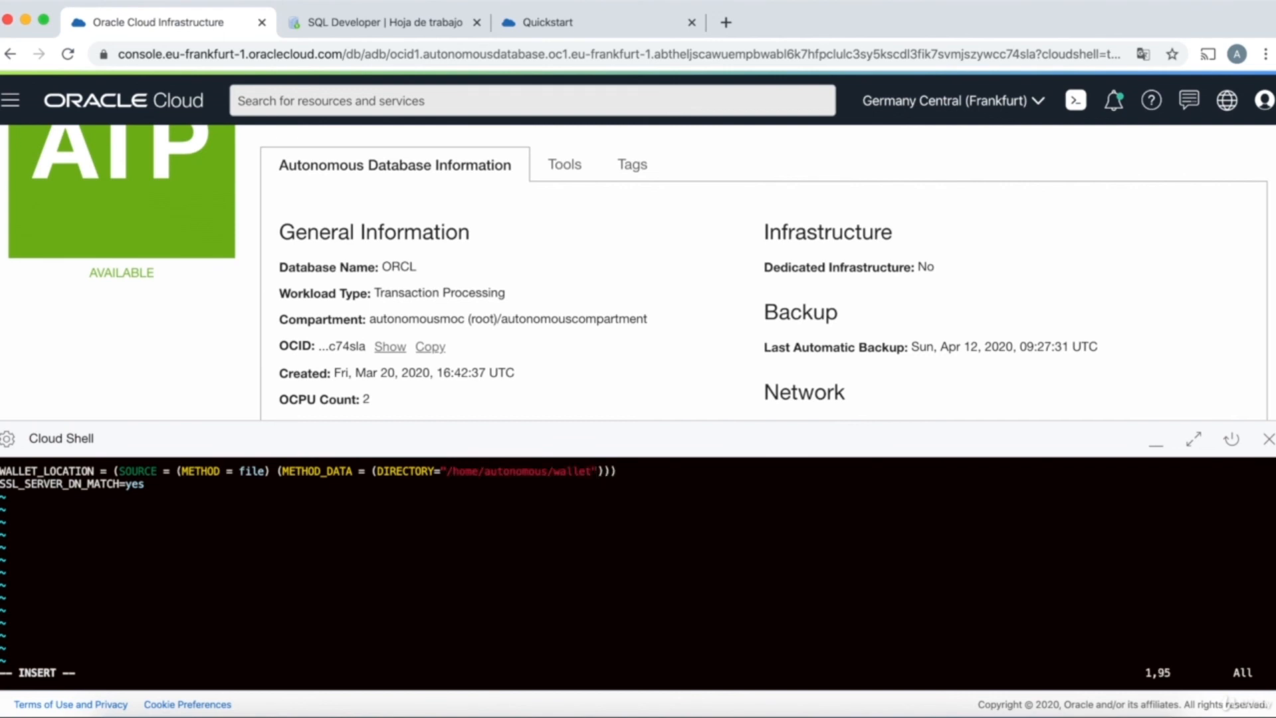
pyautogui.press('Escape')
pyautogui.write(':wq')
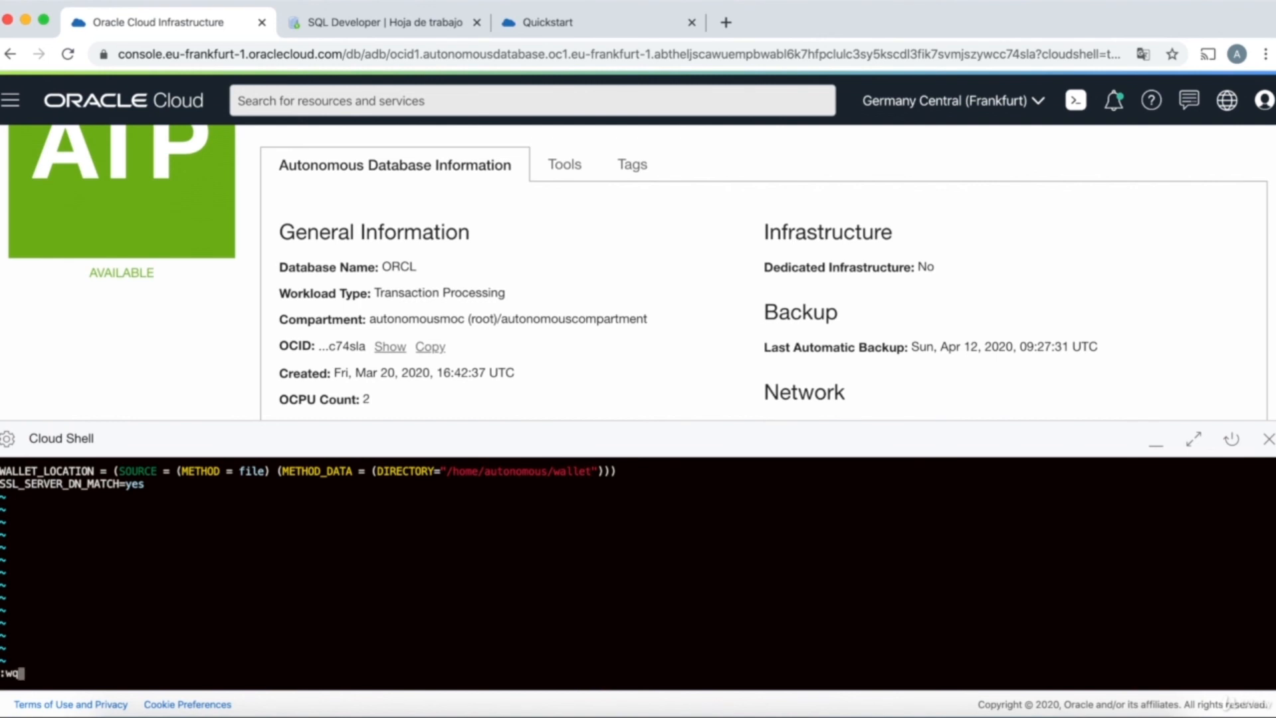
pyautogui.write('!!')
pyautogui.press('Return')
pyautogui.write('cat')
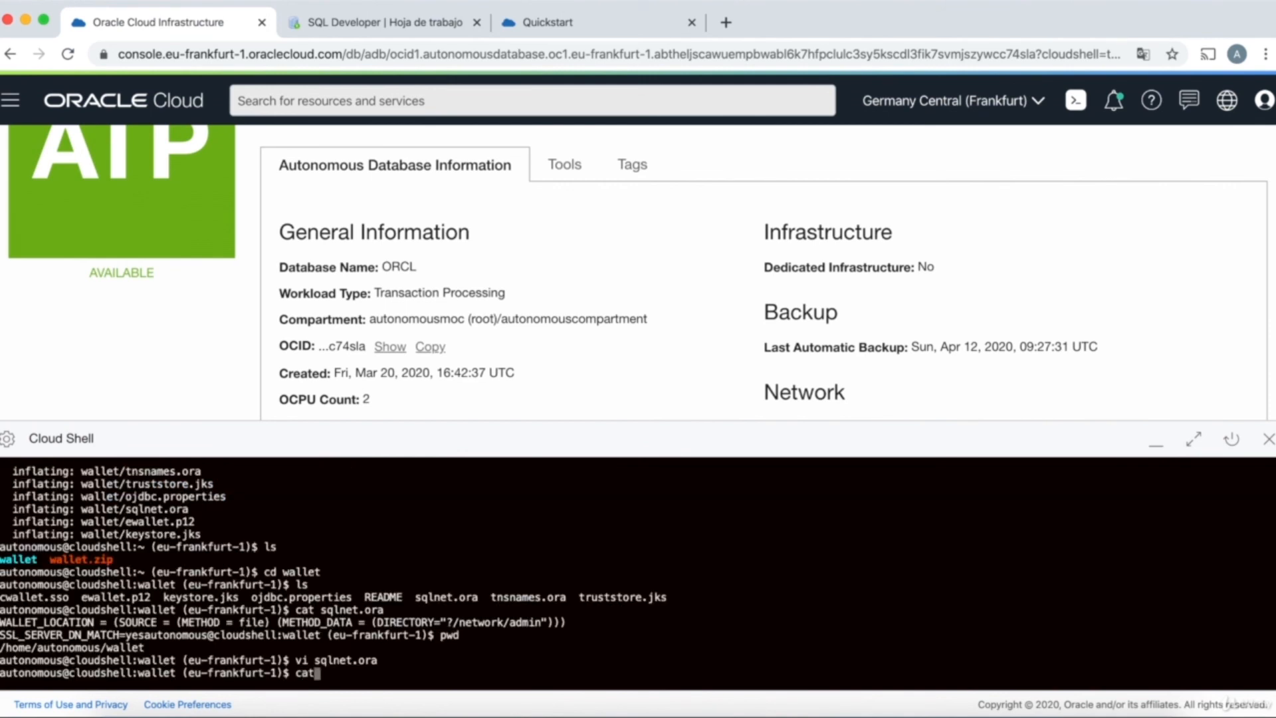
pyautogui.write(' sqlnet.ora')
pyautogui.press('Return')
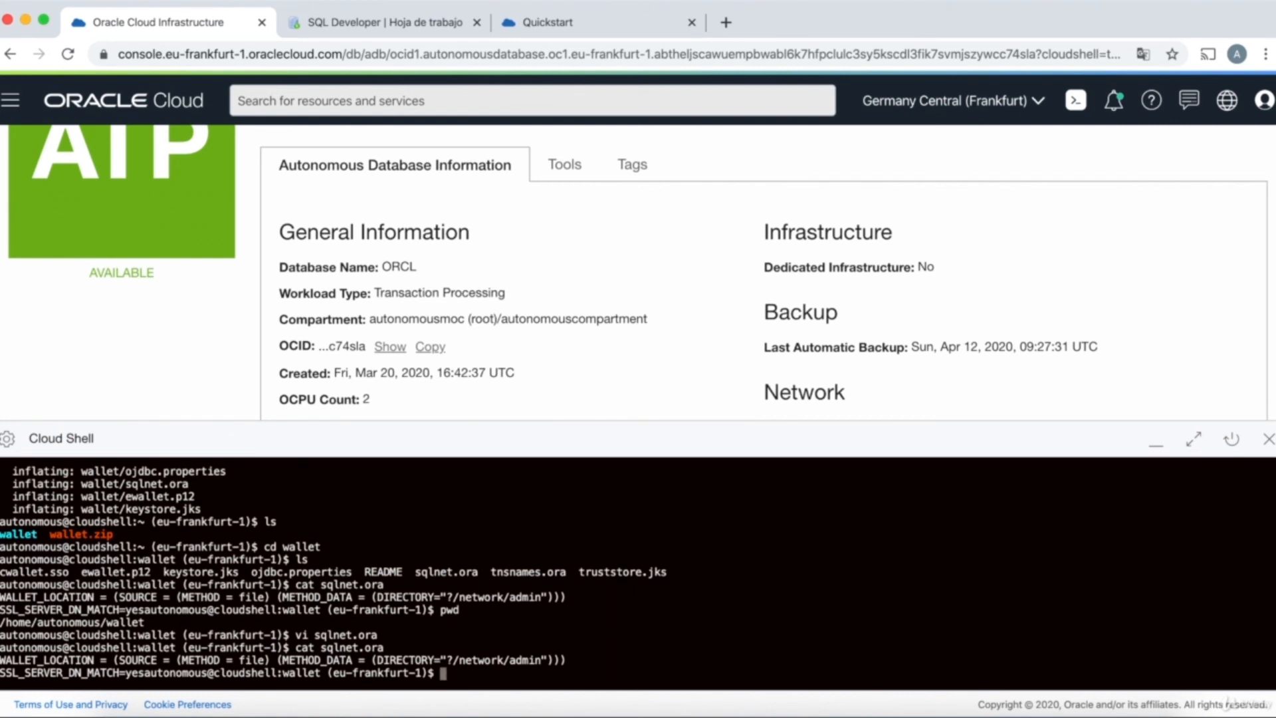
# Replace ?/network/admin with /home/autonomous/wallet in sqlnet.ora, save, and verify with cat
pyautogui.write('vi sqlnet.ora')
pyautogui.press('Return')
pyautogui.press('Right')
pyautogui.press('Right')
pyautogui.press('Right')
pyautogui.press('Right')
pyautogui.press('Right')
pyautogui.press('Right')
pyautogui.press('Right')
pyautogui.press('Right')
pyautogui.press('Right')
pyautogui.press('Right')
pyautogui.press('Right')
pyautogui.press('Right')
pyautogui.press('Right')
pyautogui.press('Right')
pyautogui.press('Right')
pyautogui.press('Right')
pyautogui.press('Right')
pyautogui.press('Right')
pyautogui.press('Right')
pyautogui.press('Right')
pyautogui.press('Right')
pyautogui.press('Right')
pyautogui.press('Right')
pyautogui.press('Right')
pyautogui.press('Right')
pyautogui.press('Right')
pyautogui.press('Right')
pyautogui.press('Right')
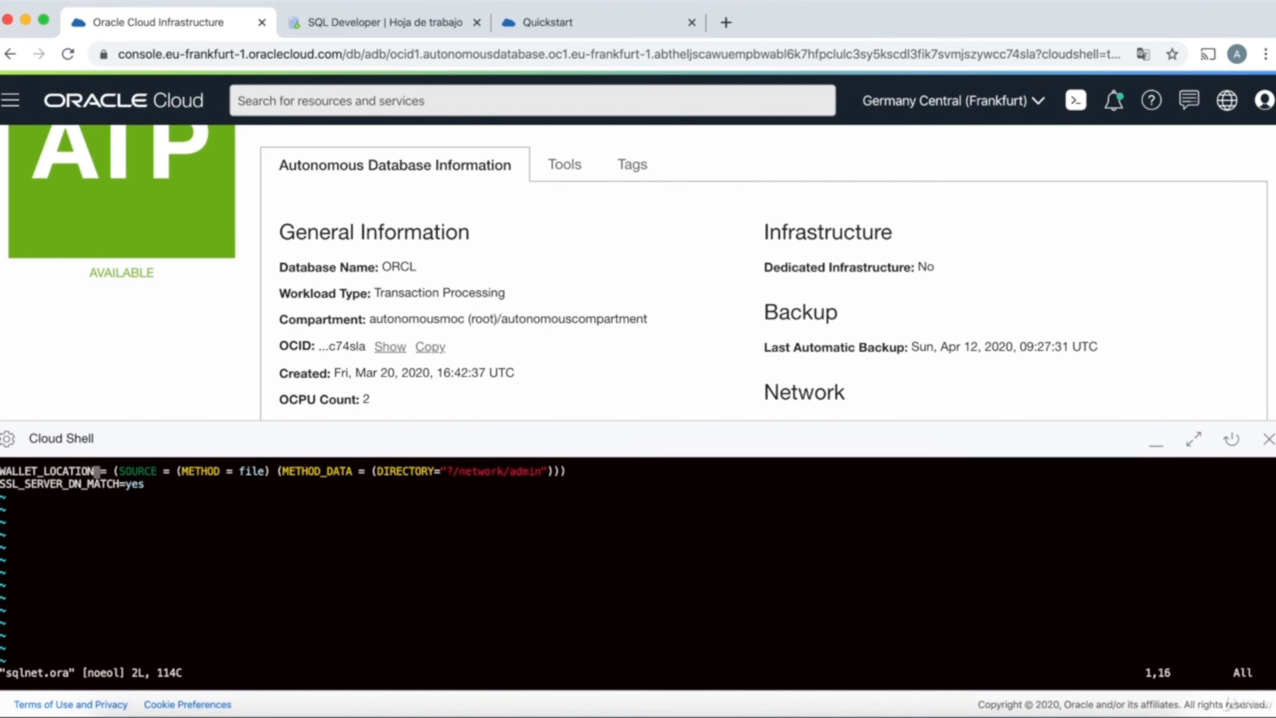
pyautogui.press('Right')
pyautogui.press('Right')
pyautogui.press('Right')
pyautogui.press('Right')
pyautogui.press('Right')
pyautogui.press('Right')
pyautogui.press('Right')
pyautogui.press('Right')
pyautogui.press('Right')
pyautogui.press('Right')
pyautogui.press('Right')
pyautogui.press('Right')
pyautogui.press('Right')
pyautogui.press('Right')
pyautogui.press('Right')
pyautogui.press('Right')
pyautogui.press('Right')
pyautogui.press('Right')
pyautogui.press('Right')
pyautogui.press('Right')
pyautogui.press('Right')
pyautogui.press('Right')
pyautogui.press('Right')
pyautogui.press('Right')
pyautogui.press('Right')
pyautogui.press('Right')
pyautogui.press('Right')
pyautogui.press('Right')
pyautogui.press('Right')
pyautogui.press('Right')
pyautogui.press('Right')
pyautogui.press('Right')
pyautogui.press('Right')
pyautogui.press('Right')
pyautogui.press('Right')
pyautogui.press('Right')
pyautogui.press('Right')
pyautogui.press('Right')
pyautogui.press('Right')
pyautogui.press('Right')
pyautogui.press('Right')
pyautogui.press('Right')
pyautogui.press('Right')
pyautogui.press('Right')
pyautogui.press('Right')
pyautogui.press('i')
pyautogui.press('BackSpace')
pyautogui.press('BackSpace')
pyautogui.press('BackSpace')
pyautogui.press('BackSpace')
pyautogui.press('BackSpace')
pyautogui.press('BackSpace')
pyautogui.press('BackSpace')
pyautogui.press('BackSpace')
pyautogui.press('BackSpace')
pyautogui.press('BackSpace')
pyautogui.press('BackSpace')
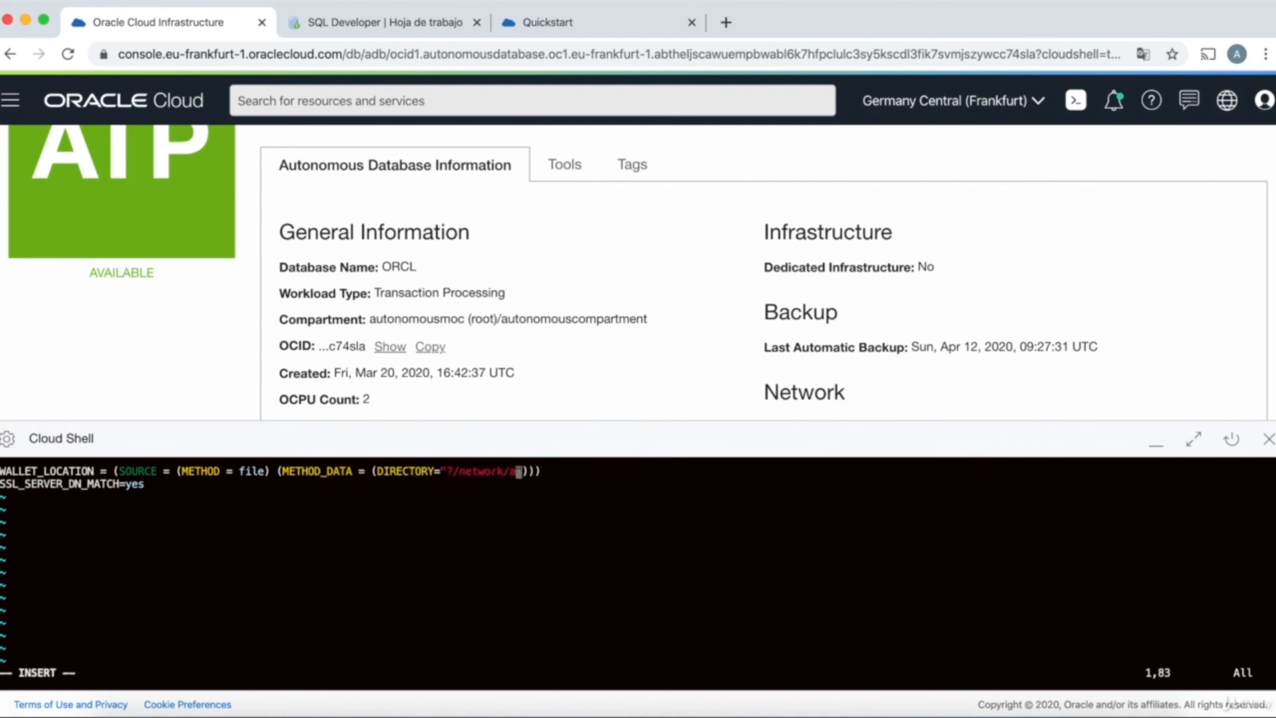
pyautogui.press('BackSpace')
pyautogui.press('BackSpace')
pyautogui.press('BackSpace')
pyautogui.press('BackSpace')
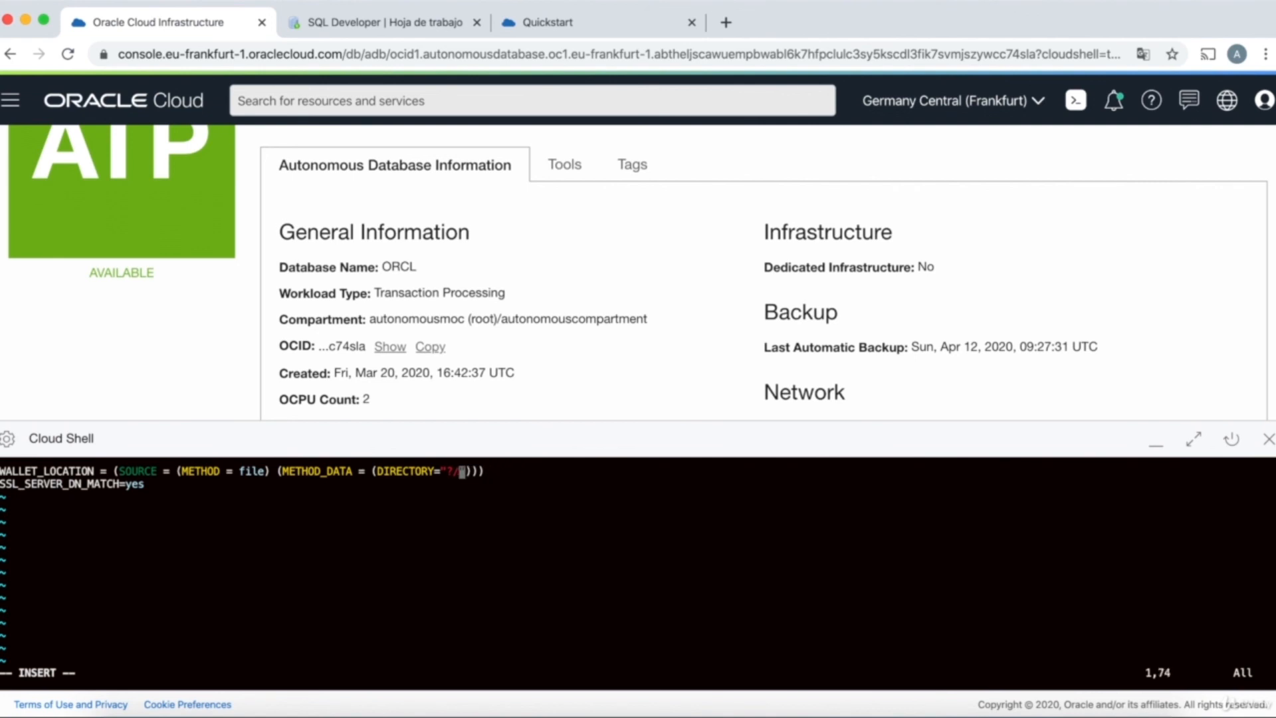
pyautogui.press('super+v')
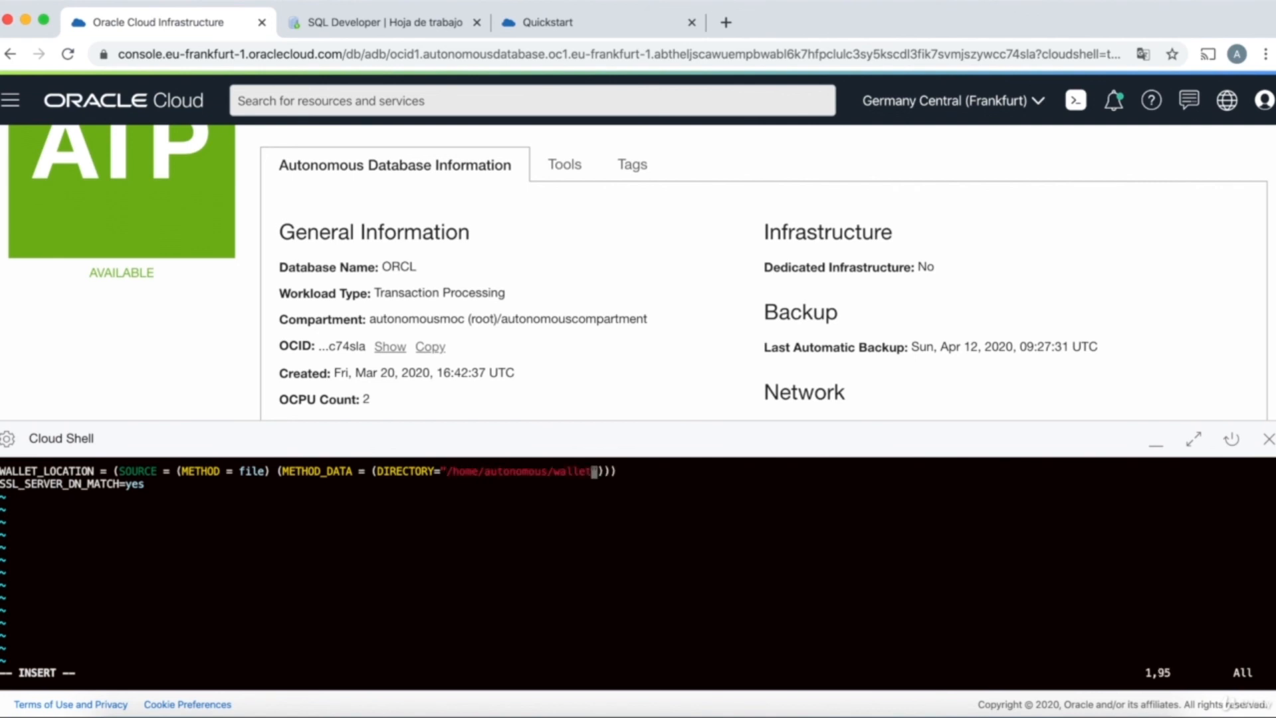
pyautogui.press('Escape')
pyautogui.write(':wq!')
pyautogui.press('Return')
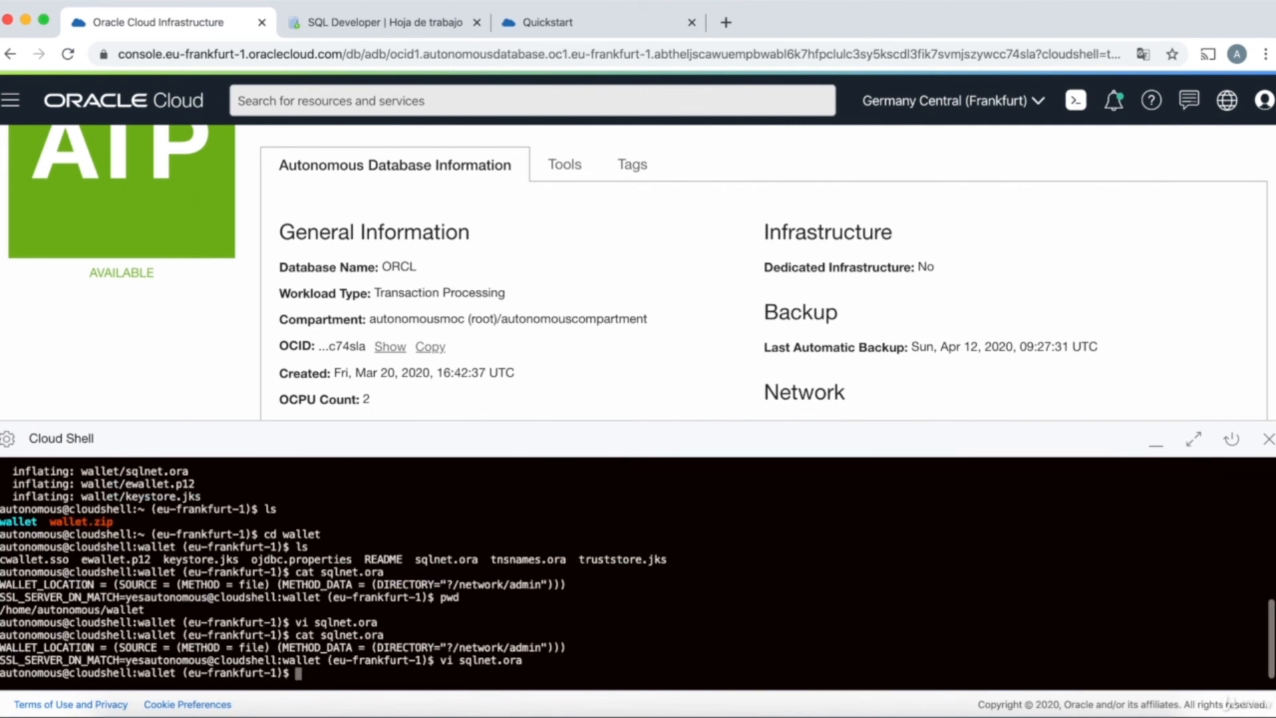
pyautogui.write('cat sqlnet.ora')
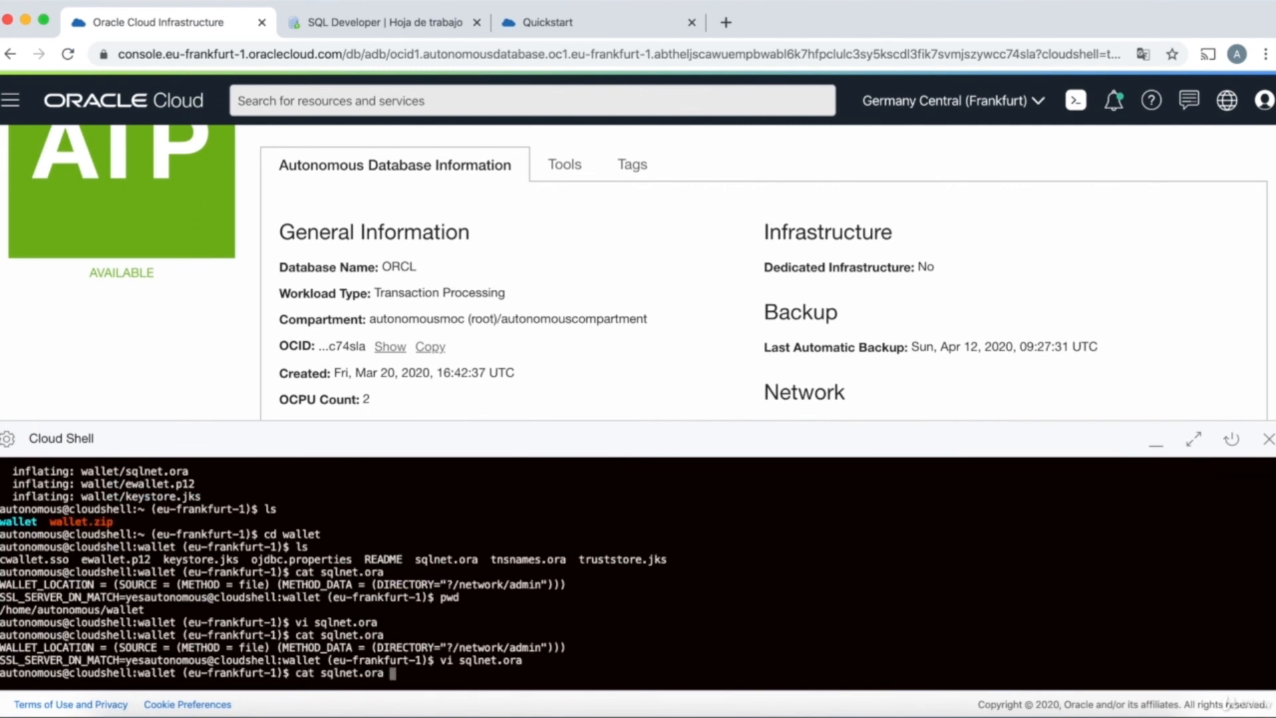
pyautogui.press('Return')
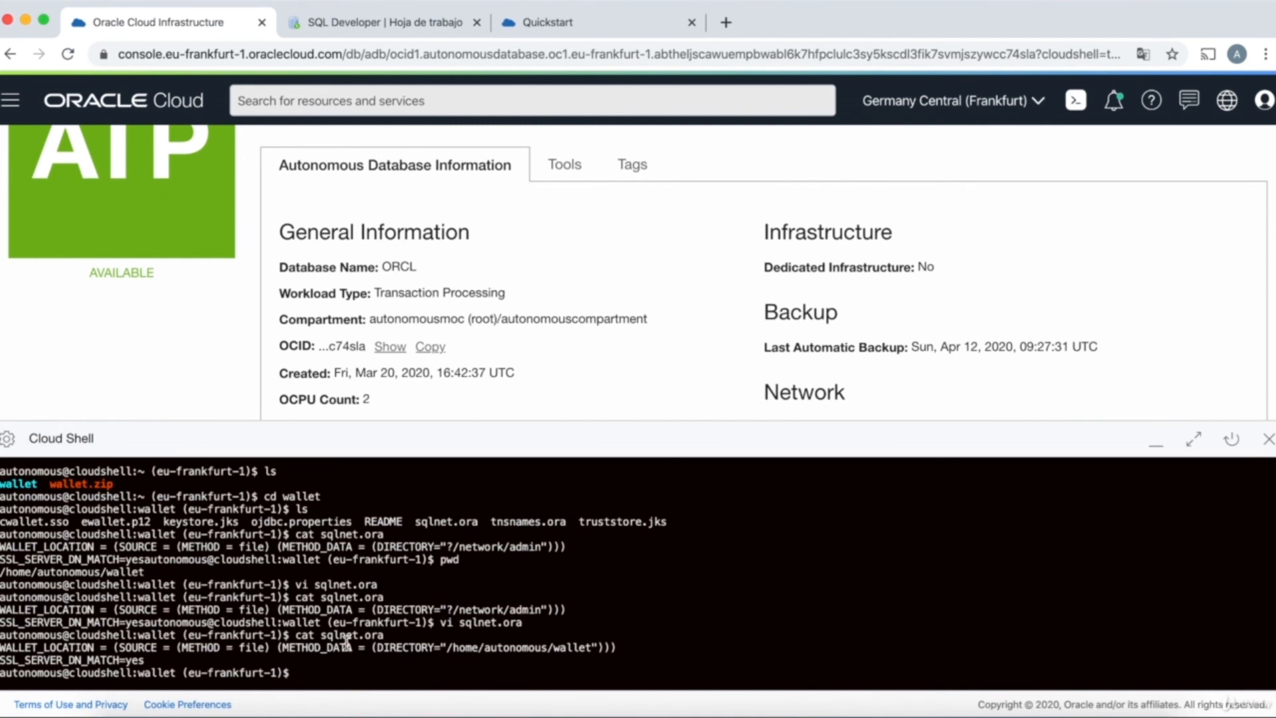
# Export TNS_ADMIN=/home/autonomous/wallet and echo $TNS_ADMIN to confirm the path
pyautogui.write('export TNS_ADMIN=/ho')
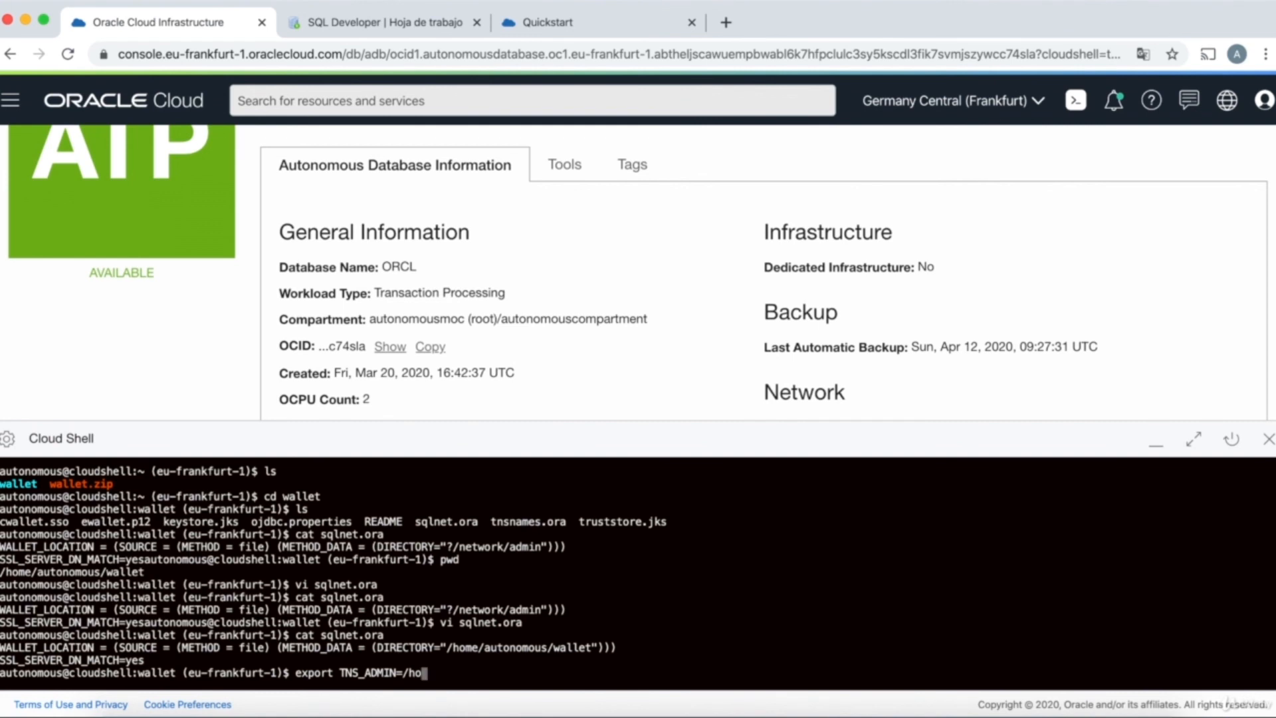
pyautogui.write('me')
pyautogui.moveTo(32, 570); pyautogui.dragTo(149, 576)
pyautogui.press('super+c')
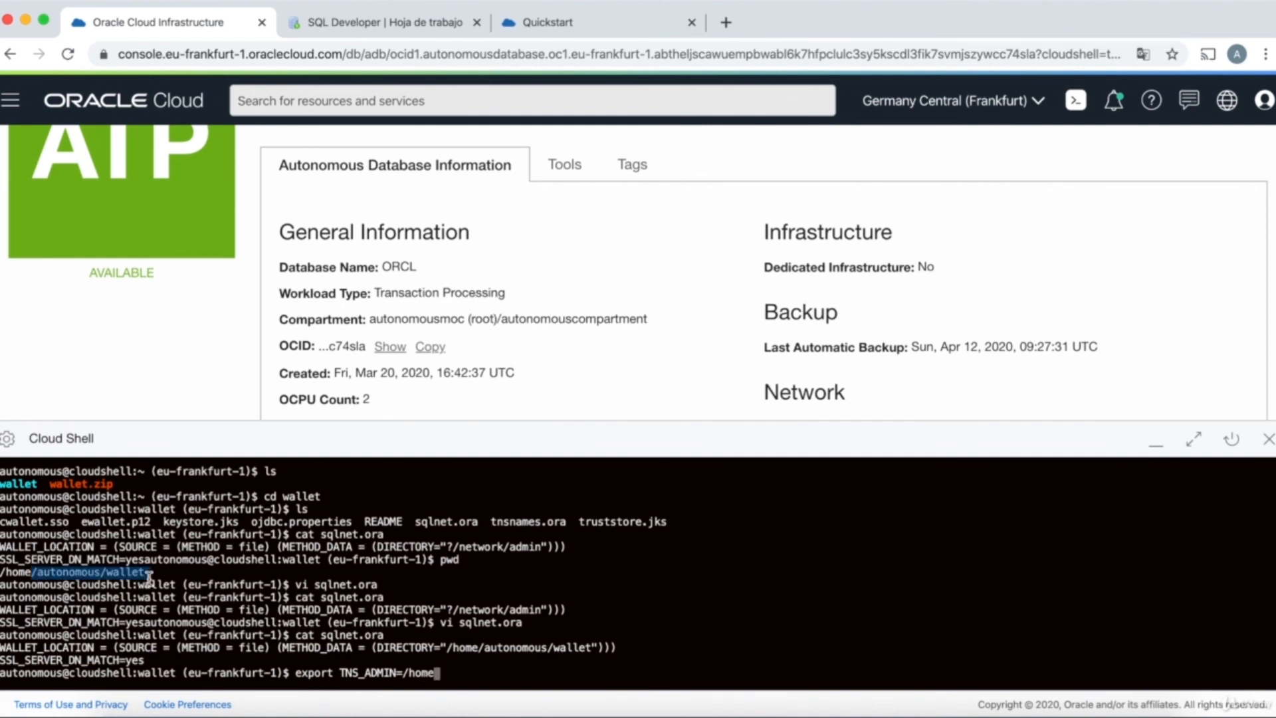
pyautogui.click(433, 658)
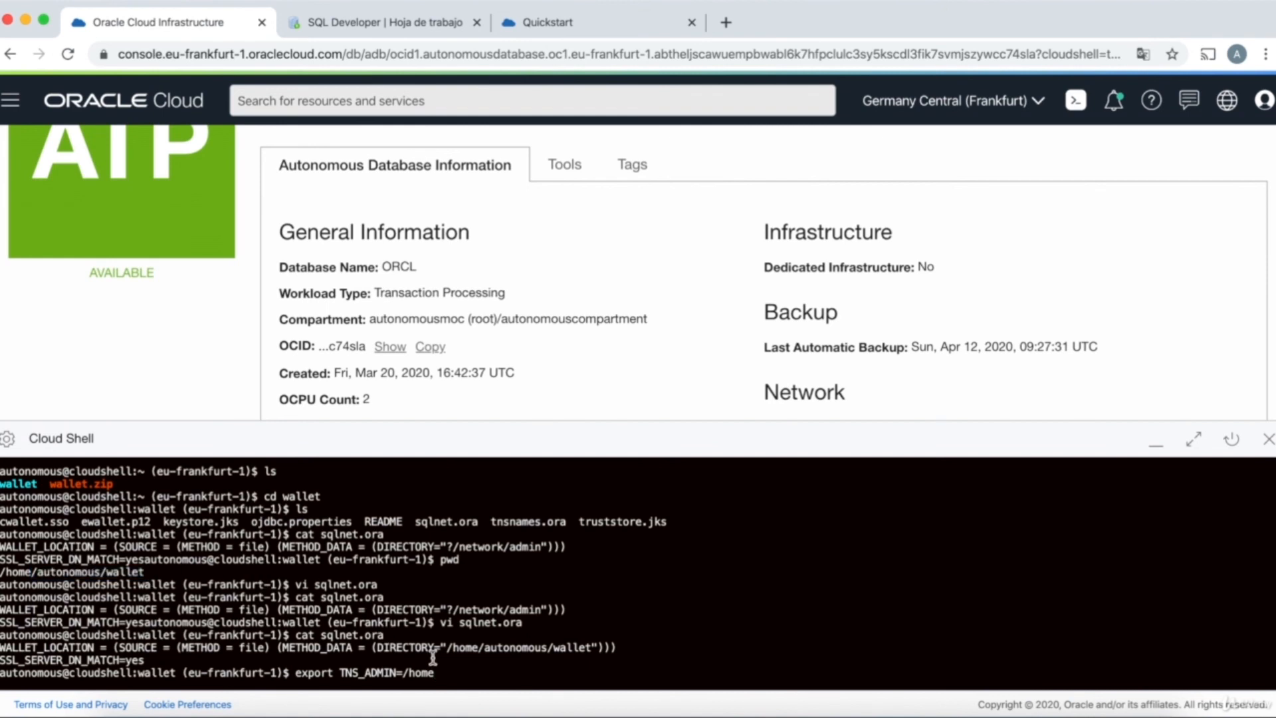
pyautogui.press('super+v')
pyautogui.press('Return')
pyautogui.write('echo $TNS_ADM')
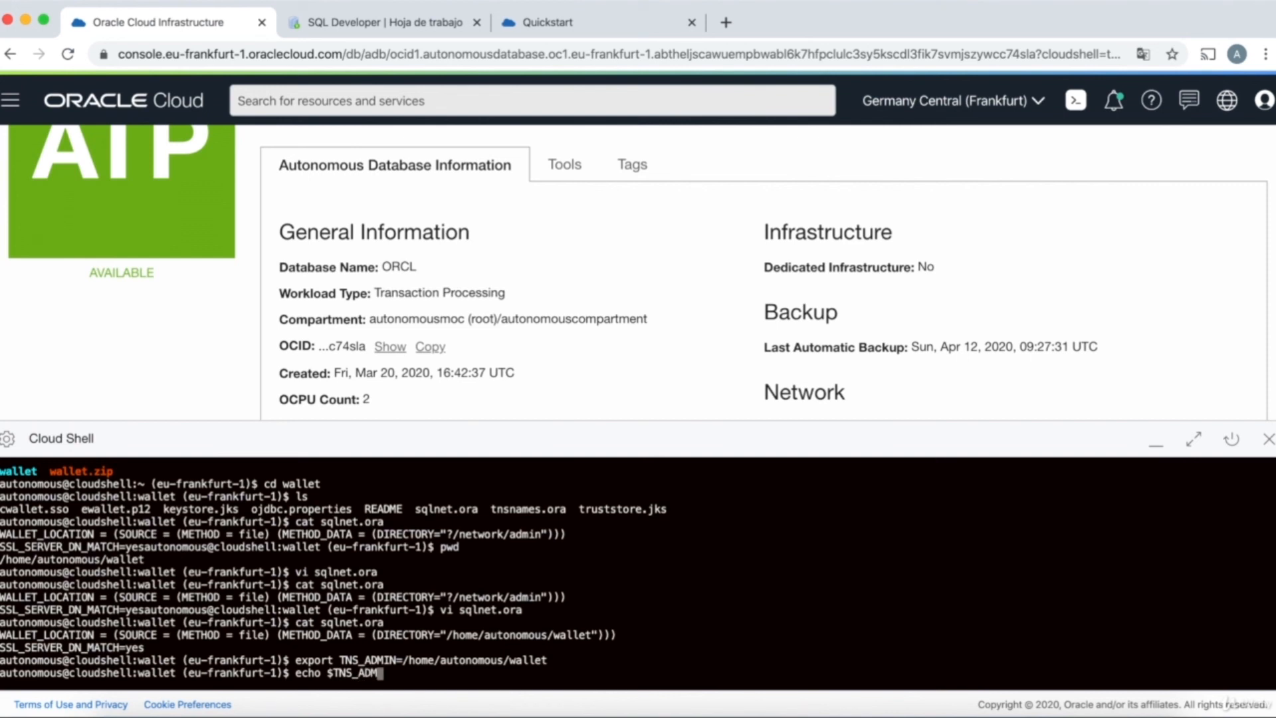
pyautogui.press('Tab')
pyautogui.press('Return')
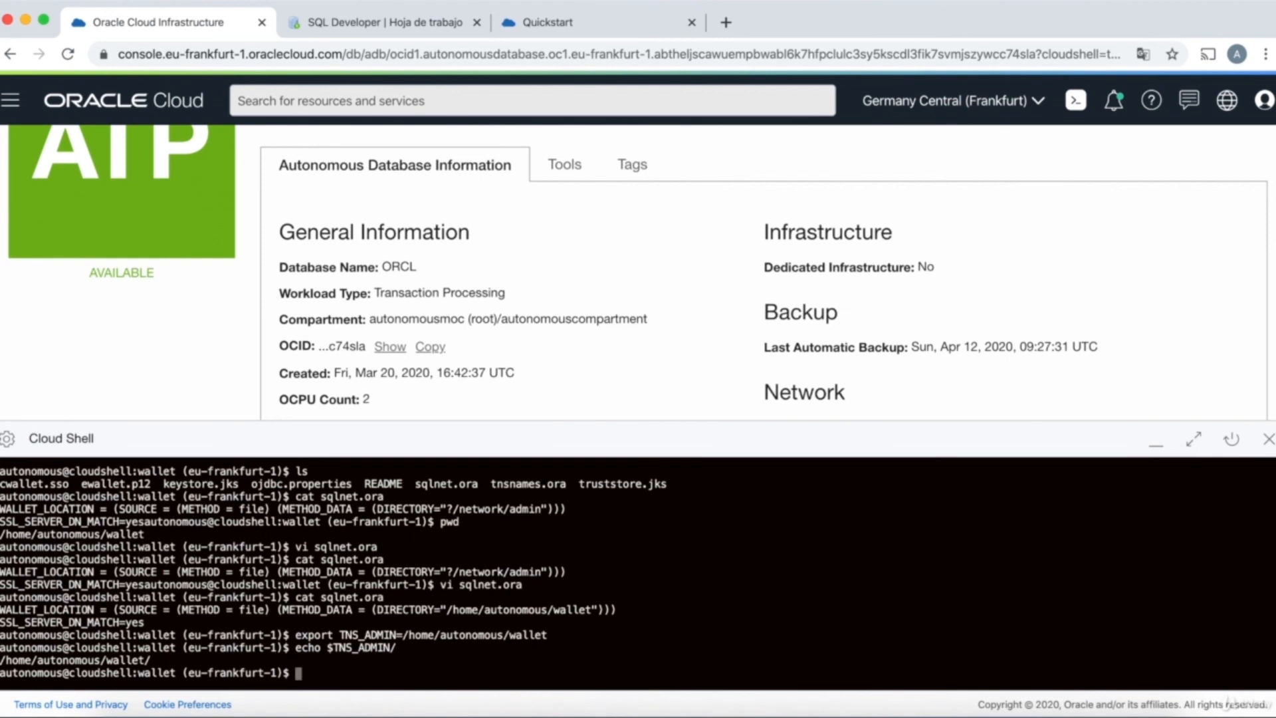
pyautogui.write('tnspin')
# Begin an impdp command logging in as admin with its password to orcl_high, using dumpfile=default_credential:
pyautogui.press('BackSpace')
pyautogui.press('BackSpace')
pyautogui.press('BackSpace')
pyautogui.press('BackSpace')
pyautogui.press('BackSpace')
pyautogui.press('Tab')
pyautogui.press('Tab')
pyautogui.press('Tab')
pyautogui.press('Tab')
pyautogui.write('ns')
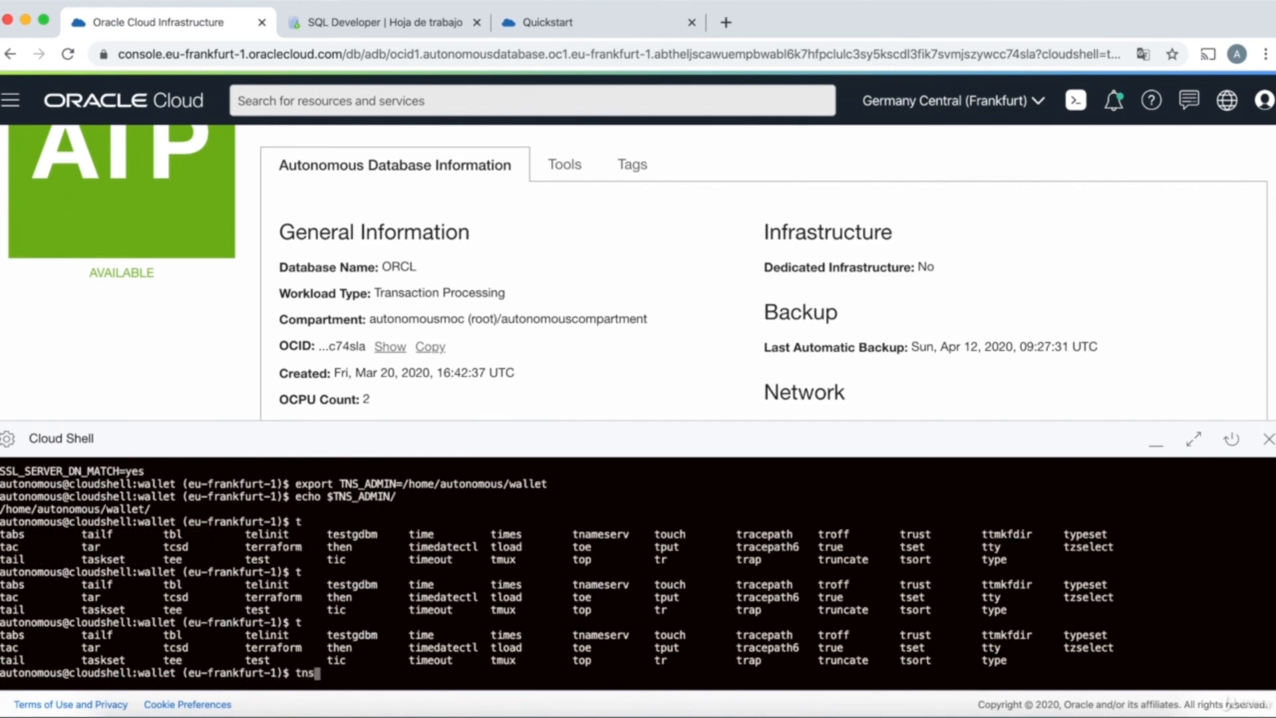
pyautogui.write('p')
pyautogui.press('BackSpace')
pyautogui.press('BackSpace')
pyautogui.press('BackSpace')
pyautogui.press('BackSpace')
pyautogui.write('imp')
pyautogui.press('Tab')
pyautogui.press('Tab')
pyautogui.press('Tab')
pyautogui.press('Tab')
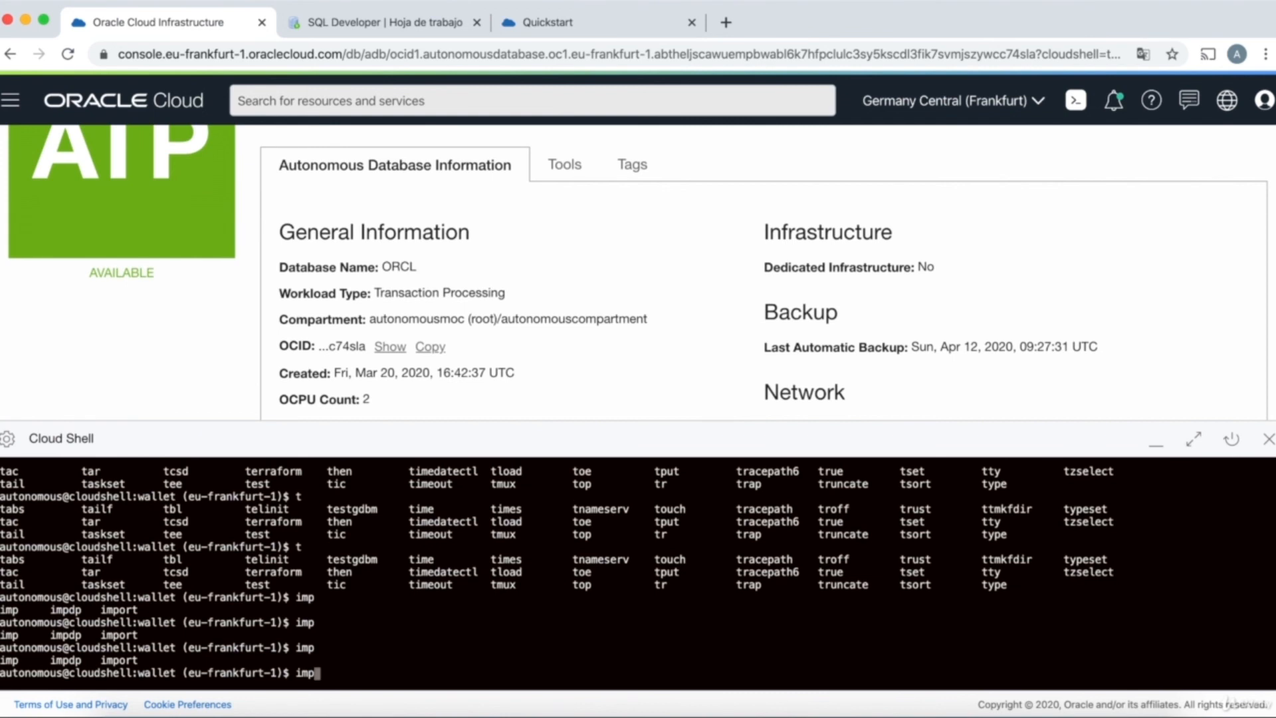
pyautogui.write('dp')
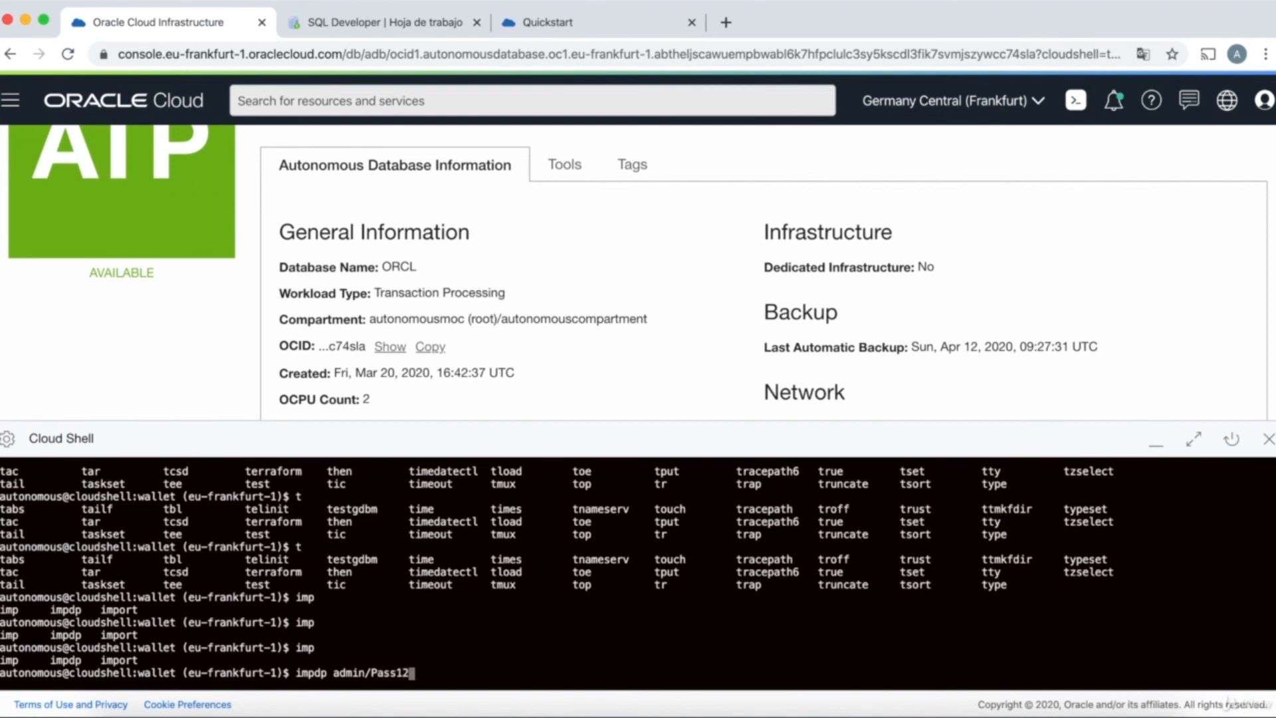
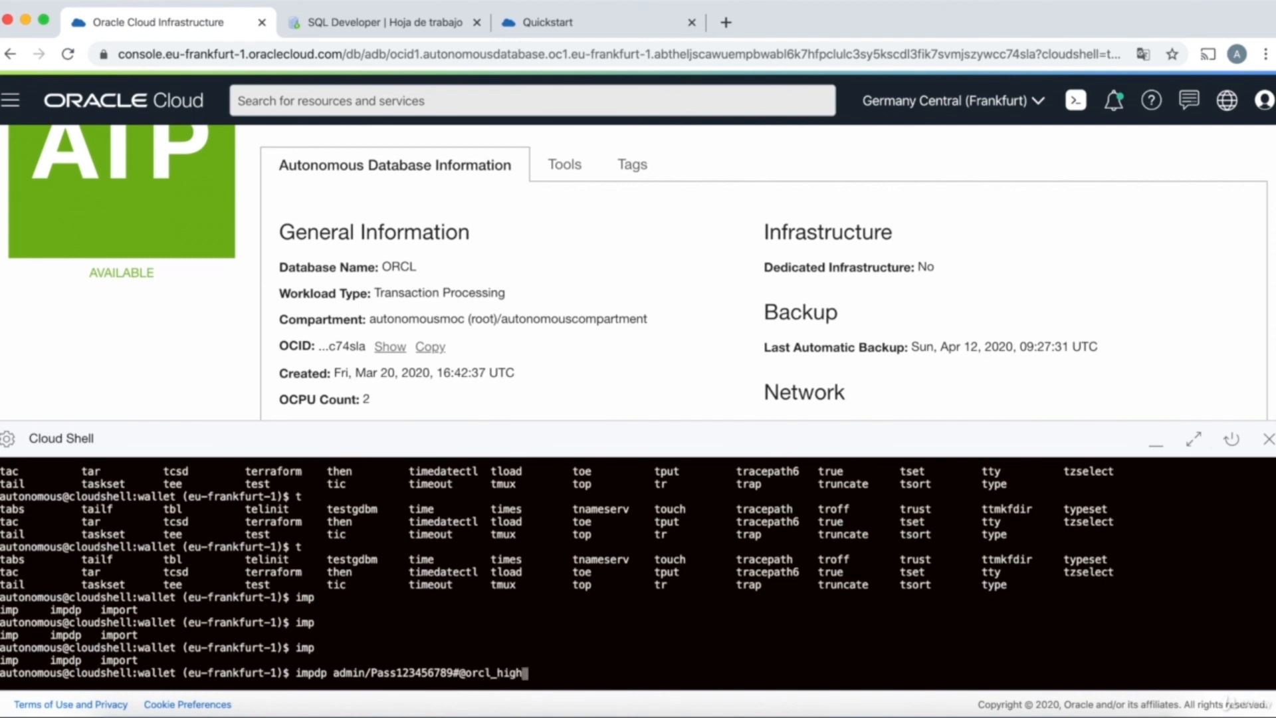
pyautogui.write(' dumpfile=defaul')
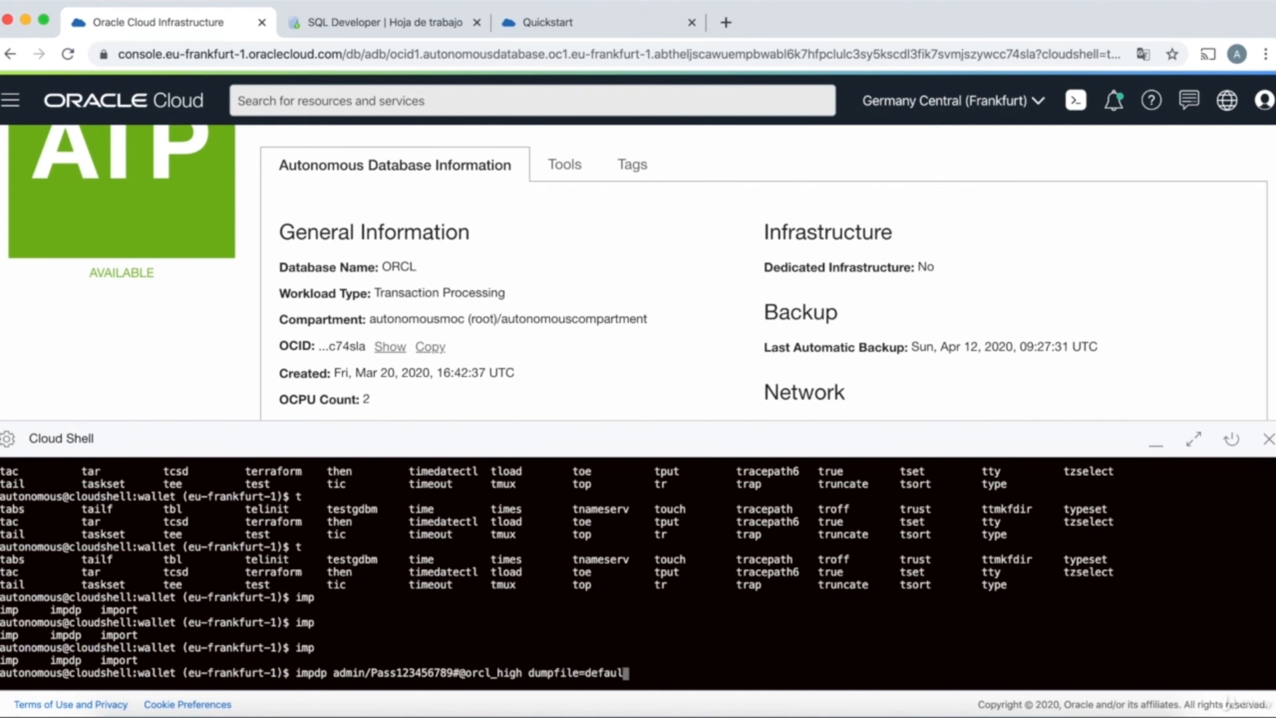
pyautogui.write('t_credential')
pyautogui.write(':')
pyautogui.write('l')
pyautogui.scroll(3, 69, 311)
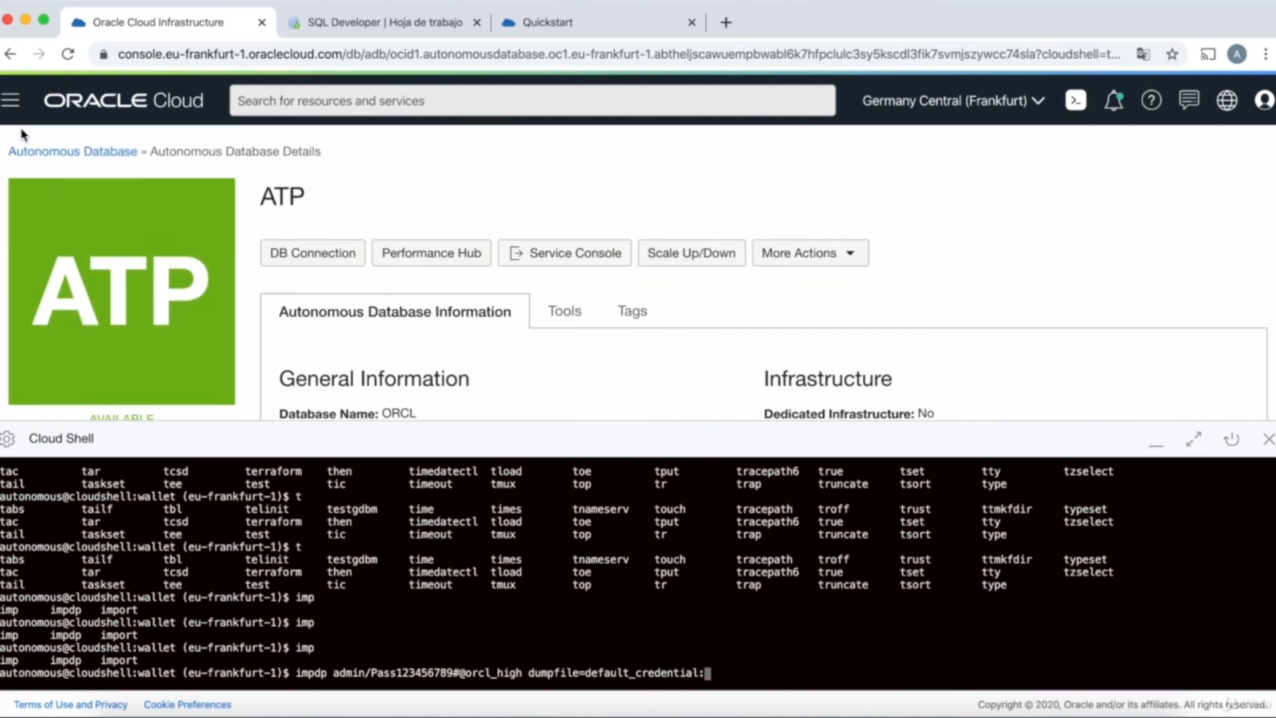
# Open export.dmp's object details in the db bucket and select its full object URL
pyautogui.click(10, 99)
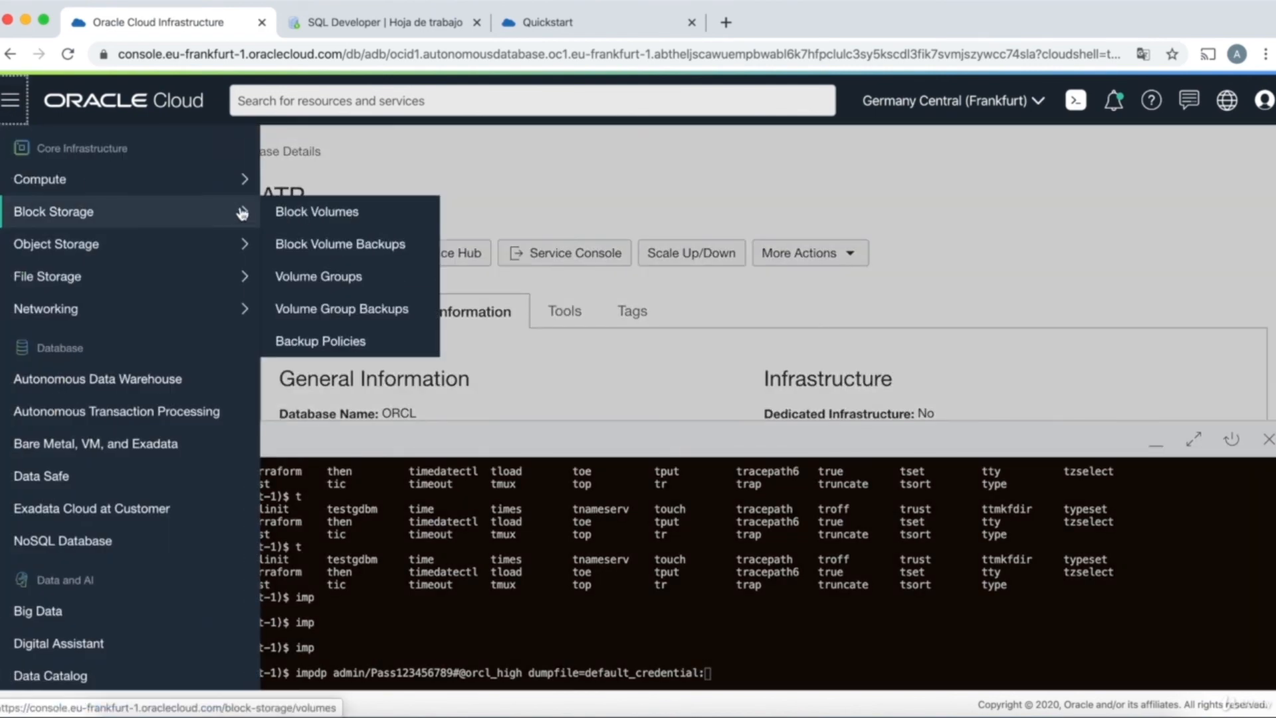
pyautogui.click(272, 251)
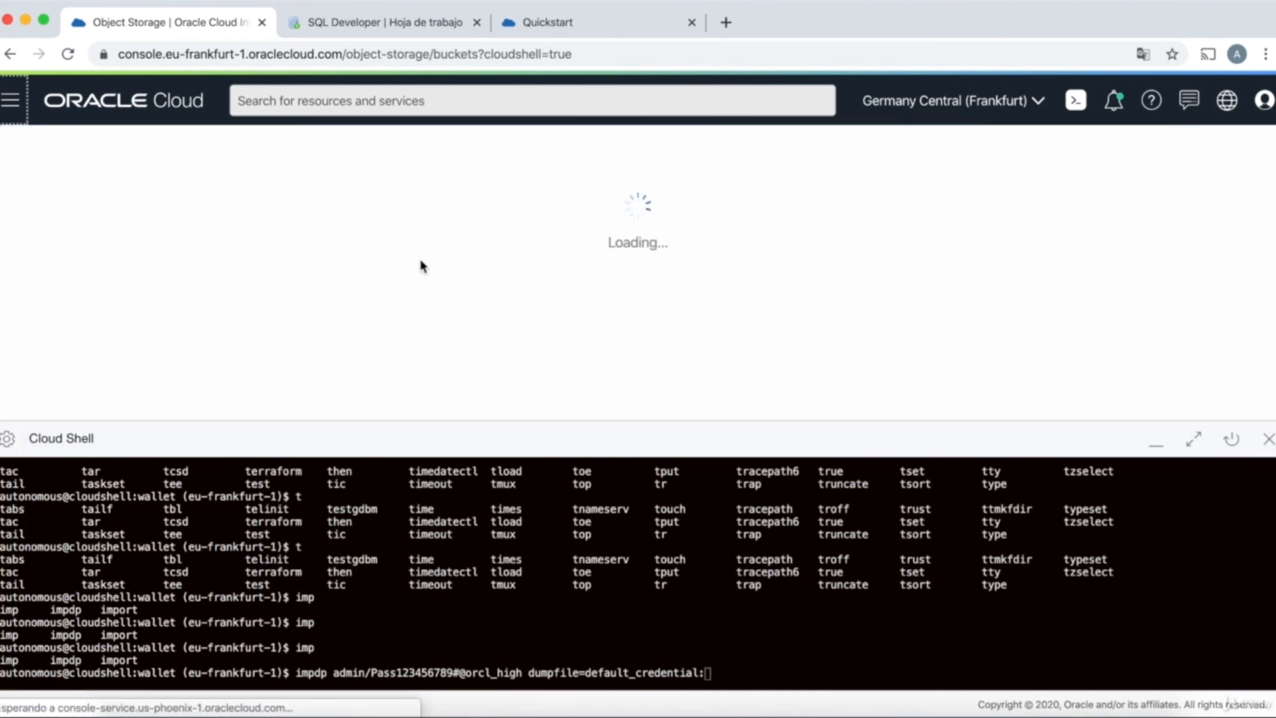
pyautogui.scroll(-1, 396, 283)
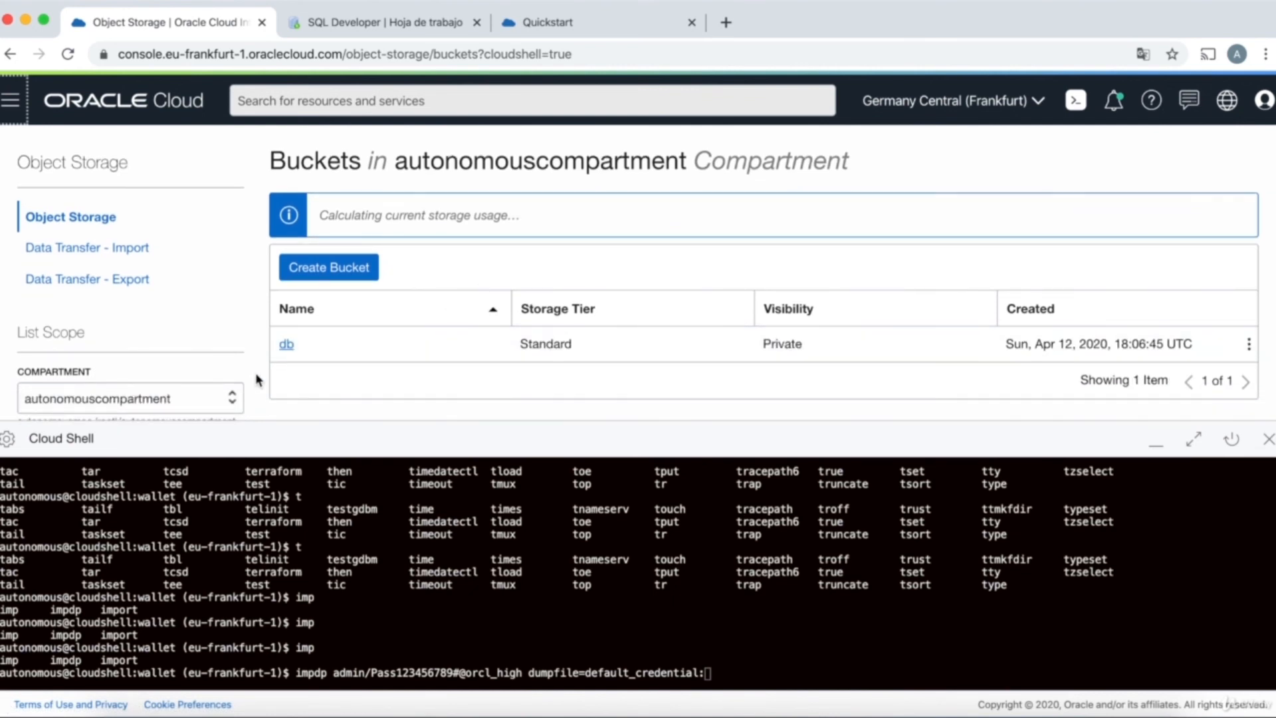
pyautogui.click(286, 344)
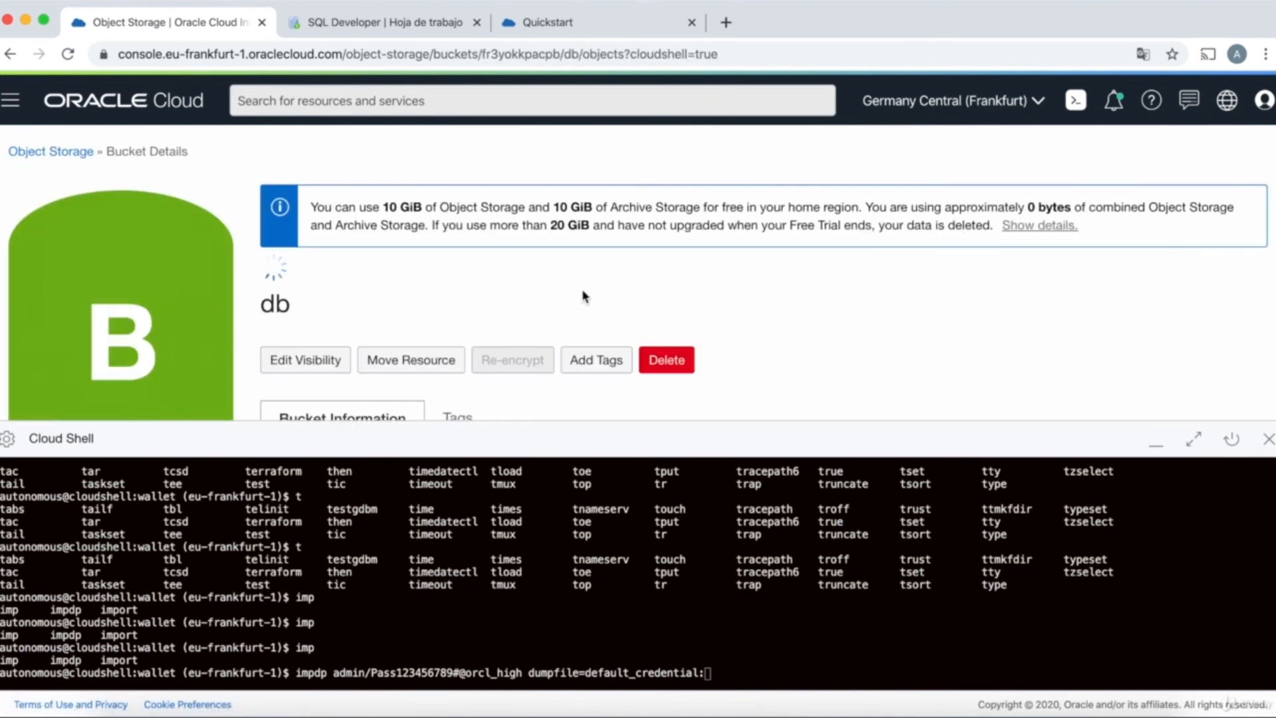
pyautogui.scroll(-5, 583, 296)
pyautogui.scroll(-3, 583, 296)
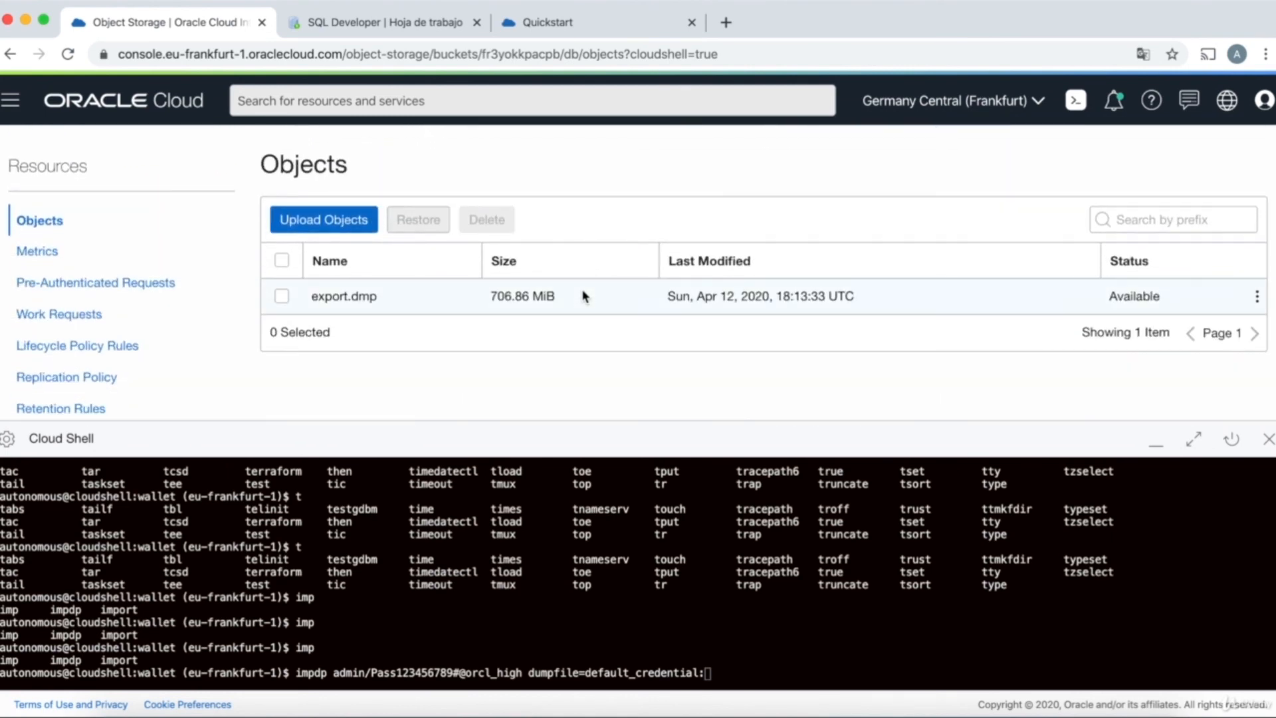
pyautogui.click(1257, 297)
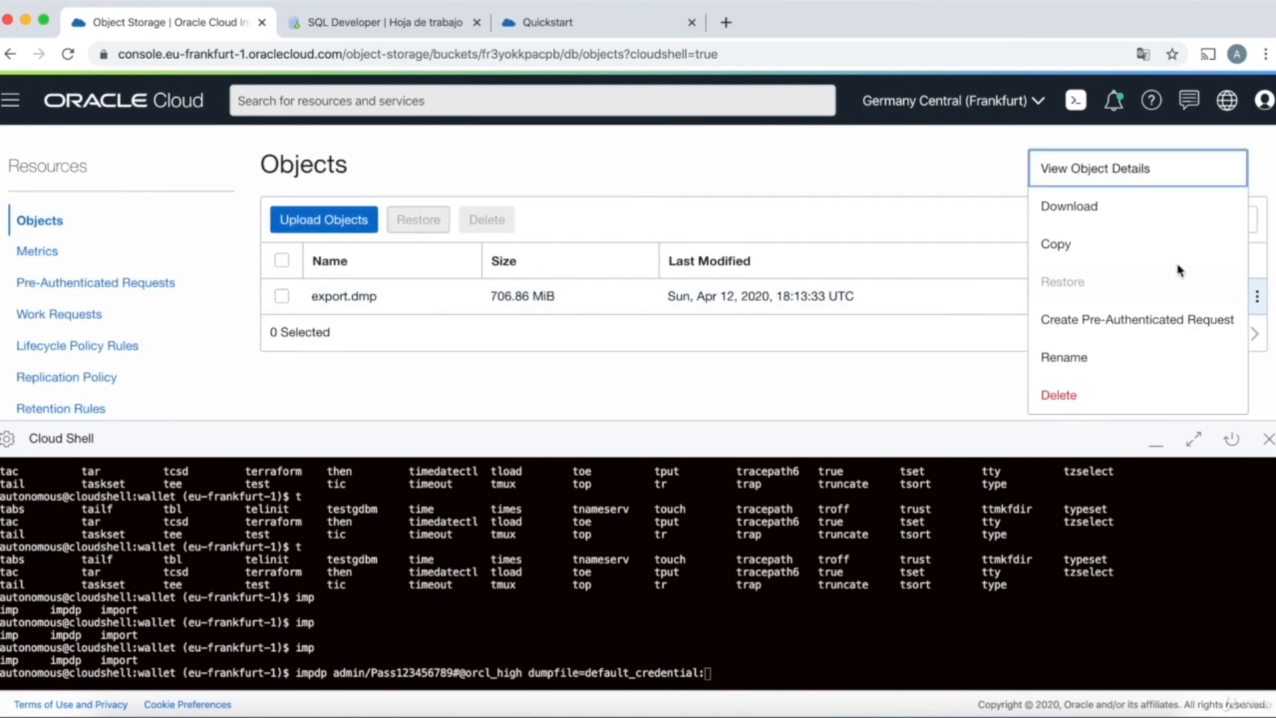
pyautogui.click(1142, 178)
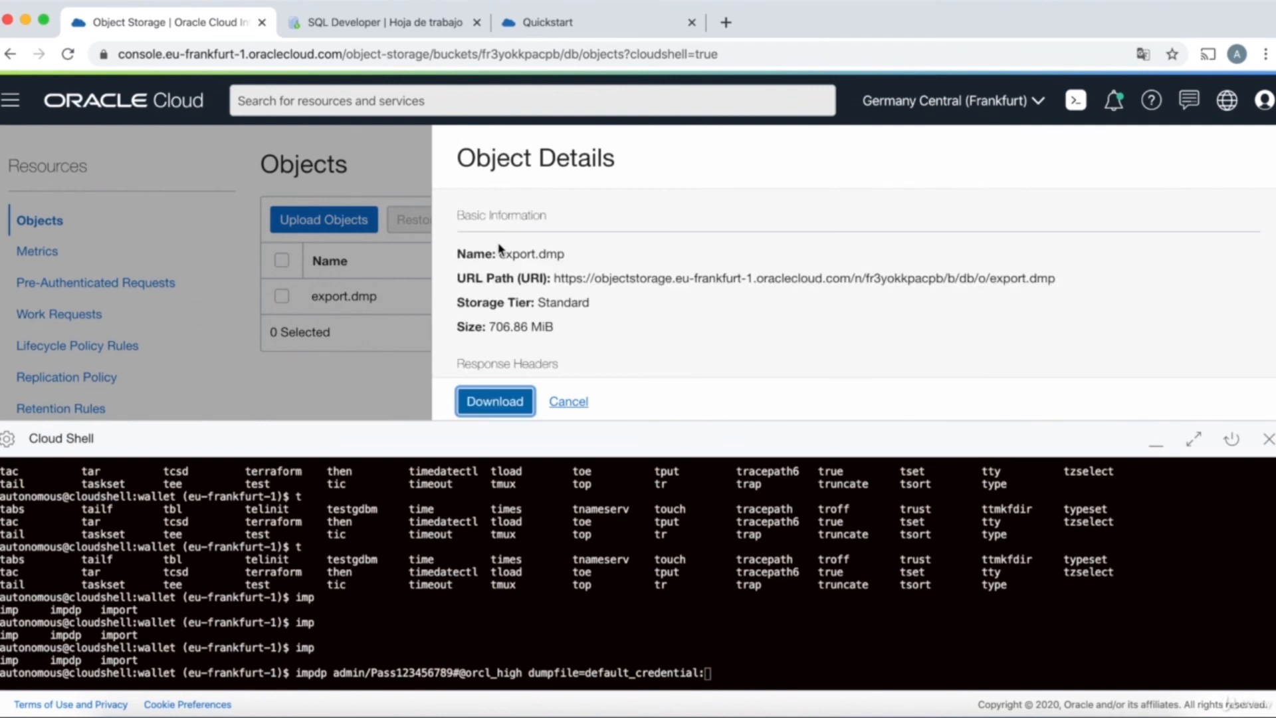
pyautogui.moveTo(1060, 280); pyautogui.dragTo(557, 278)
pyautogui.press('super+c')
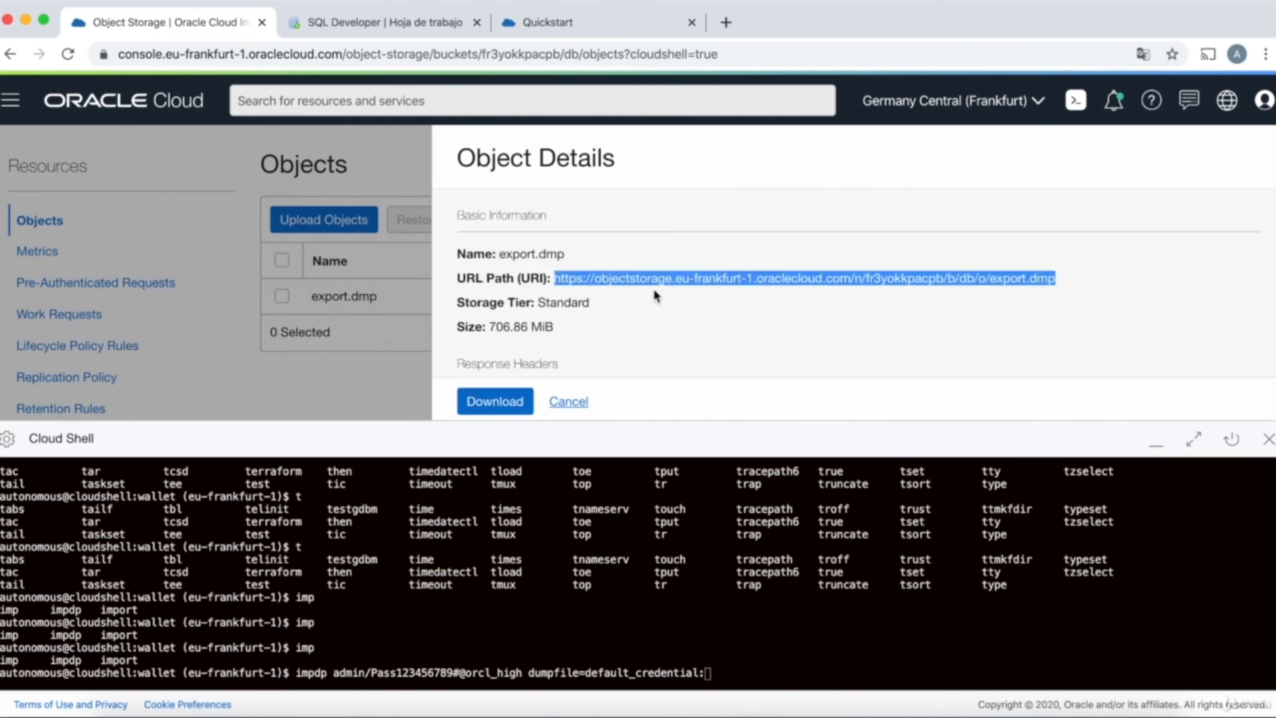
pyautogui.click(593, 598)
# Paste export.dmp's URL into impdp and append exclude=cluster,db_link transform=segment_attributes:n
pyautogui.press('super+v')
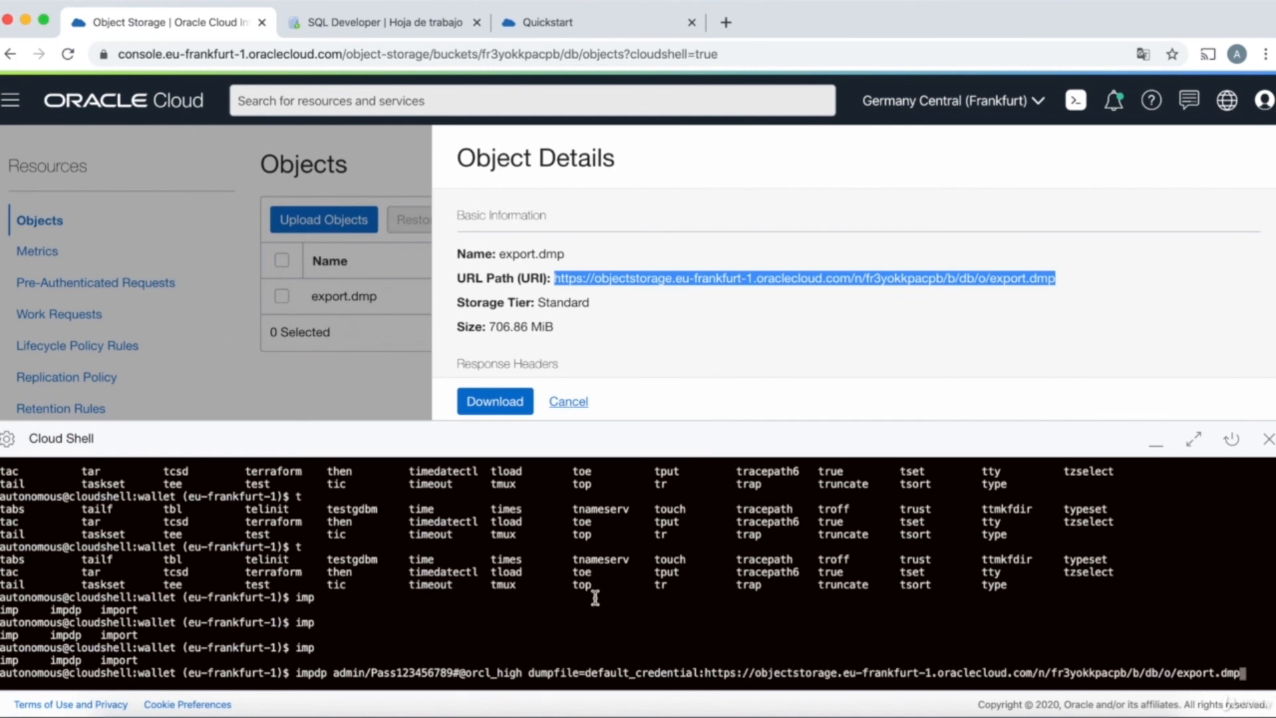
pyautogui.write('exclude')
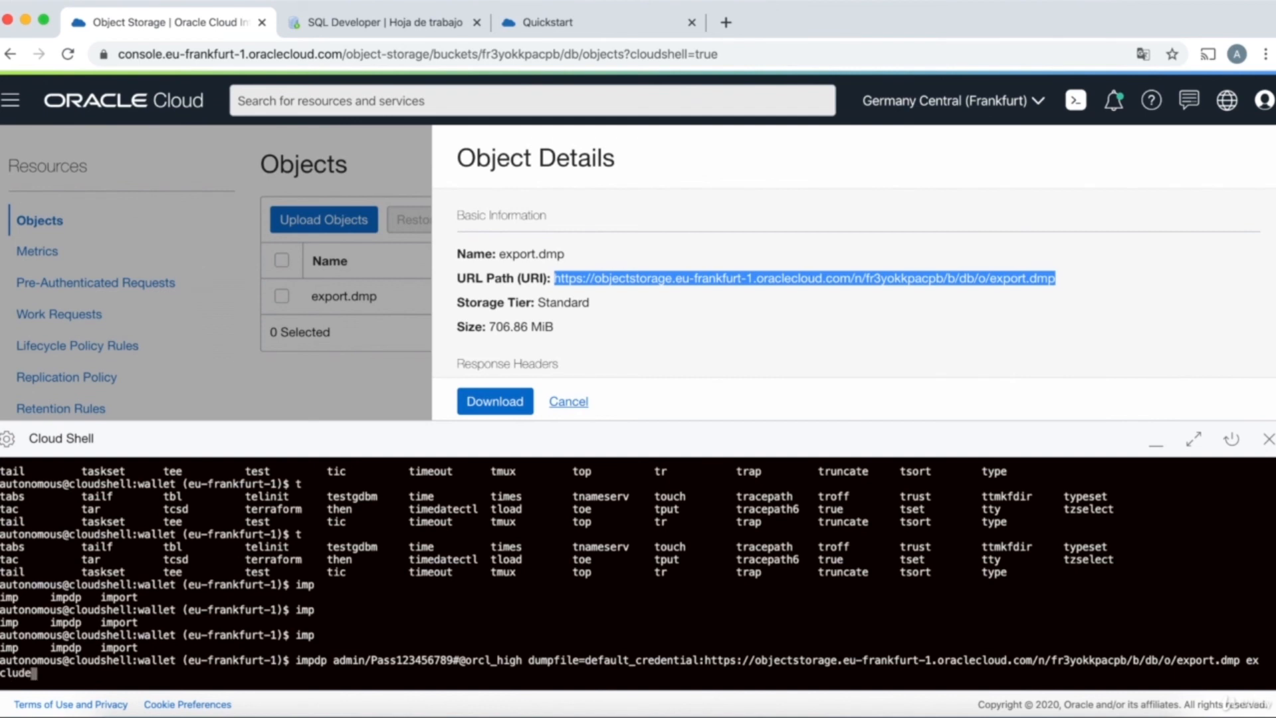
pyautogui.write('=cluster,db_link ')
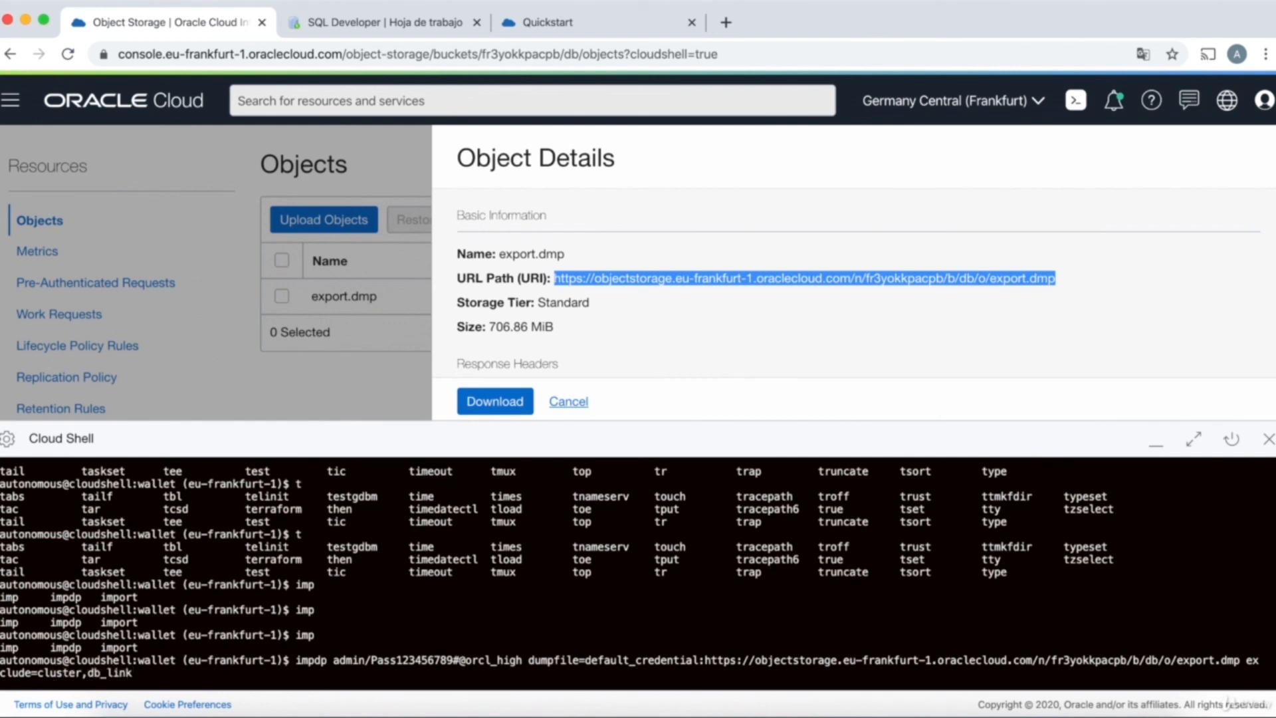
pyautogui.write('transform=segment')
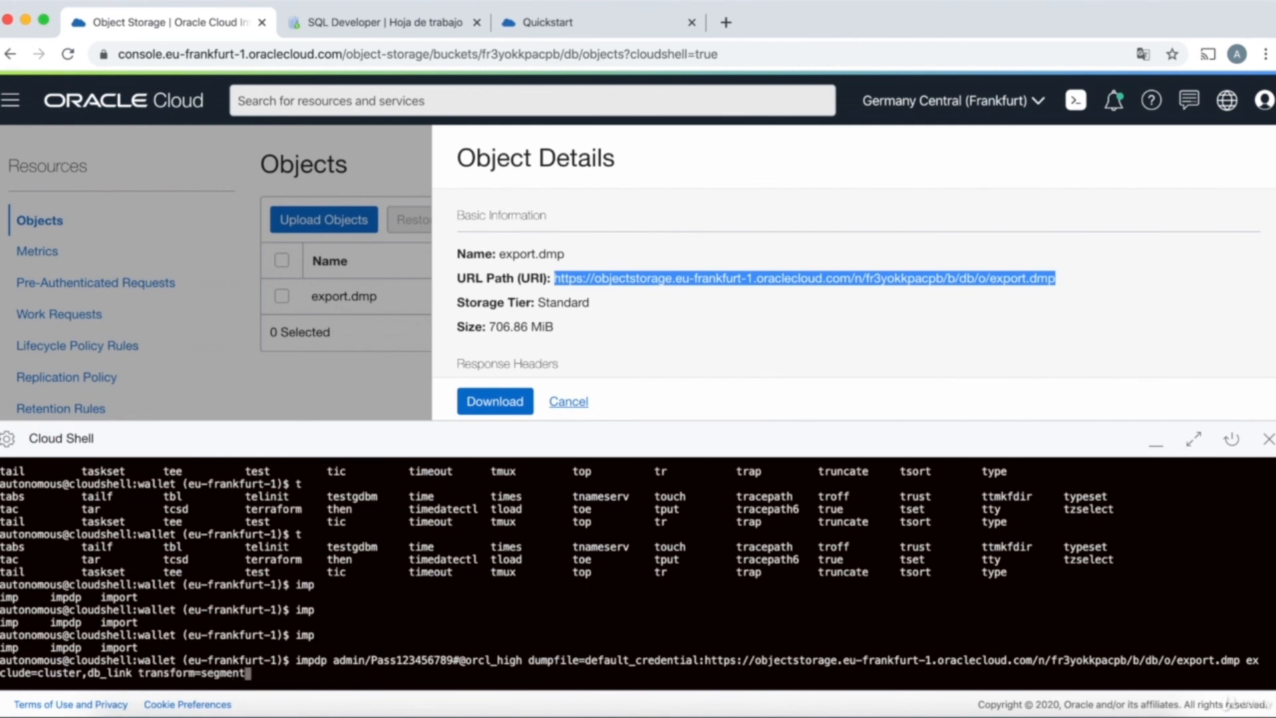
pyautogui.write('_attributes:n')
# Run the impdp import into ATP and close the Object Details panel
pyautogui.press('Return')
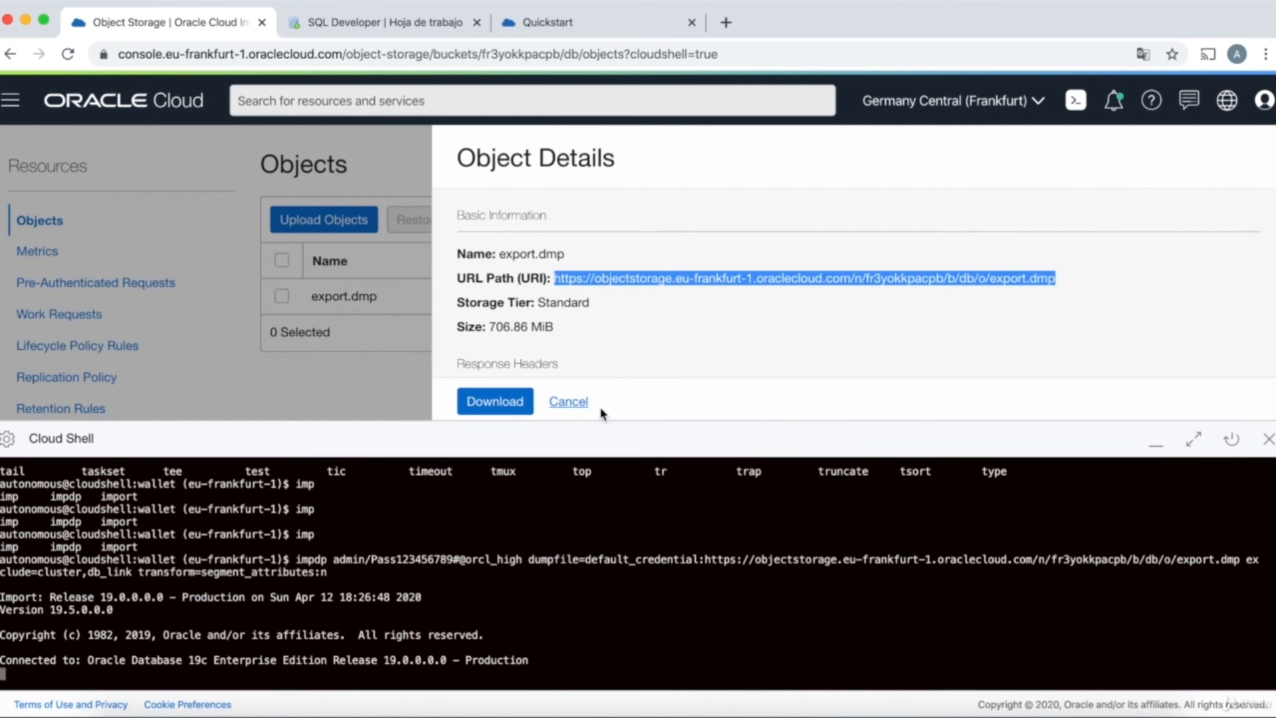
pyautogui.click(571, 402)
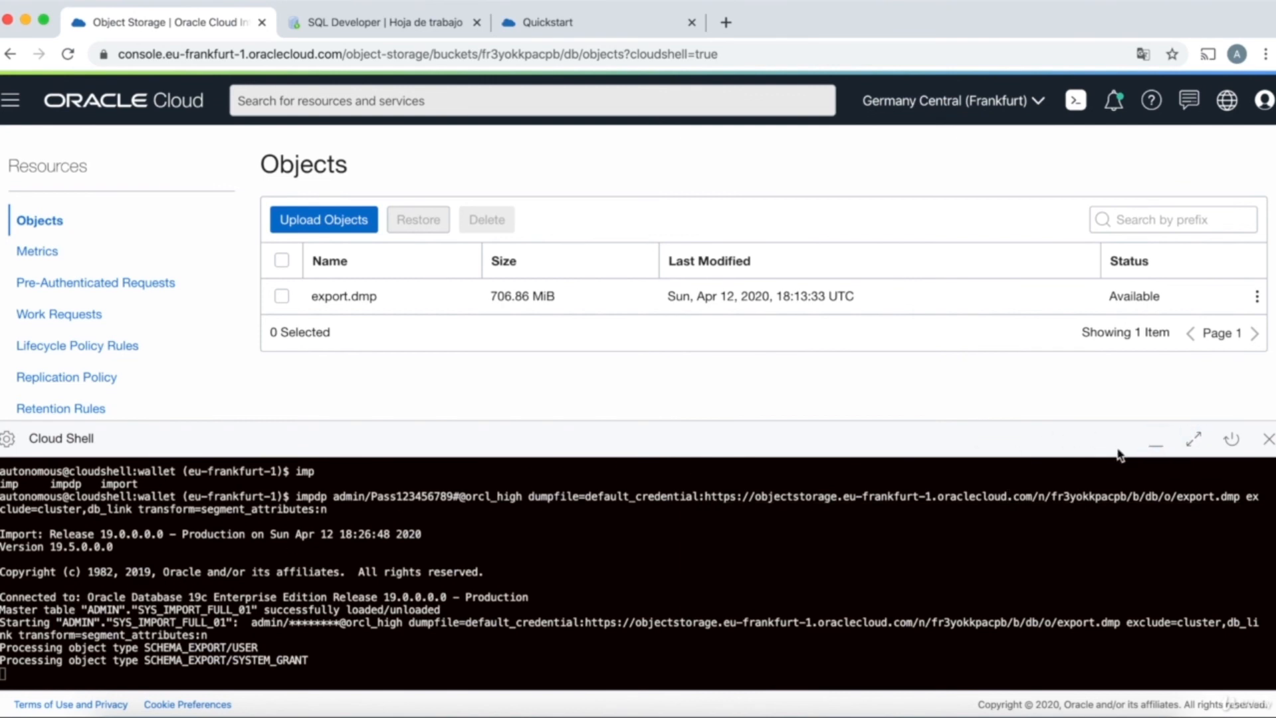
# Maximize Cloud Shell, let SYS_IMPORT_FULL_01 finish with 5 errors, and highlight the imported SOE tables
pyautogui.click(1193, 438)
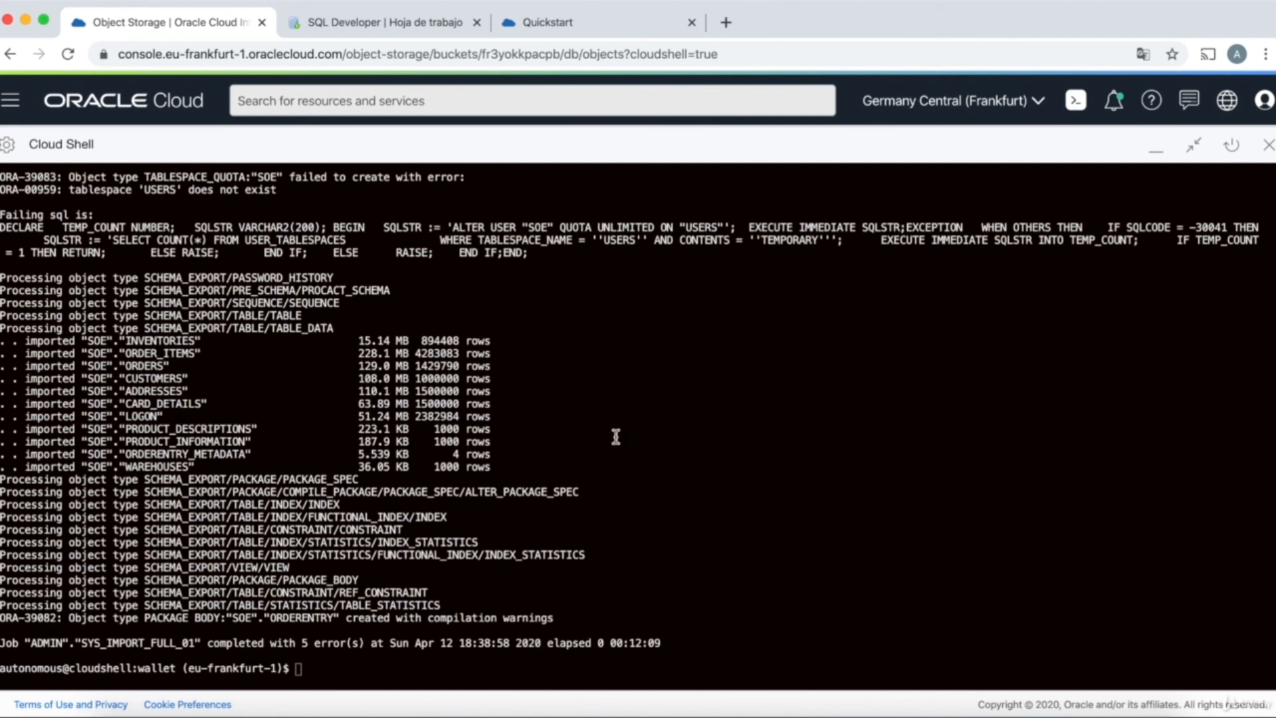
pyautogui.click(175, 343)
pyautogui.moveTo(175, 343); pyautogui.dragTo(458, 480)
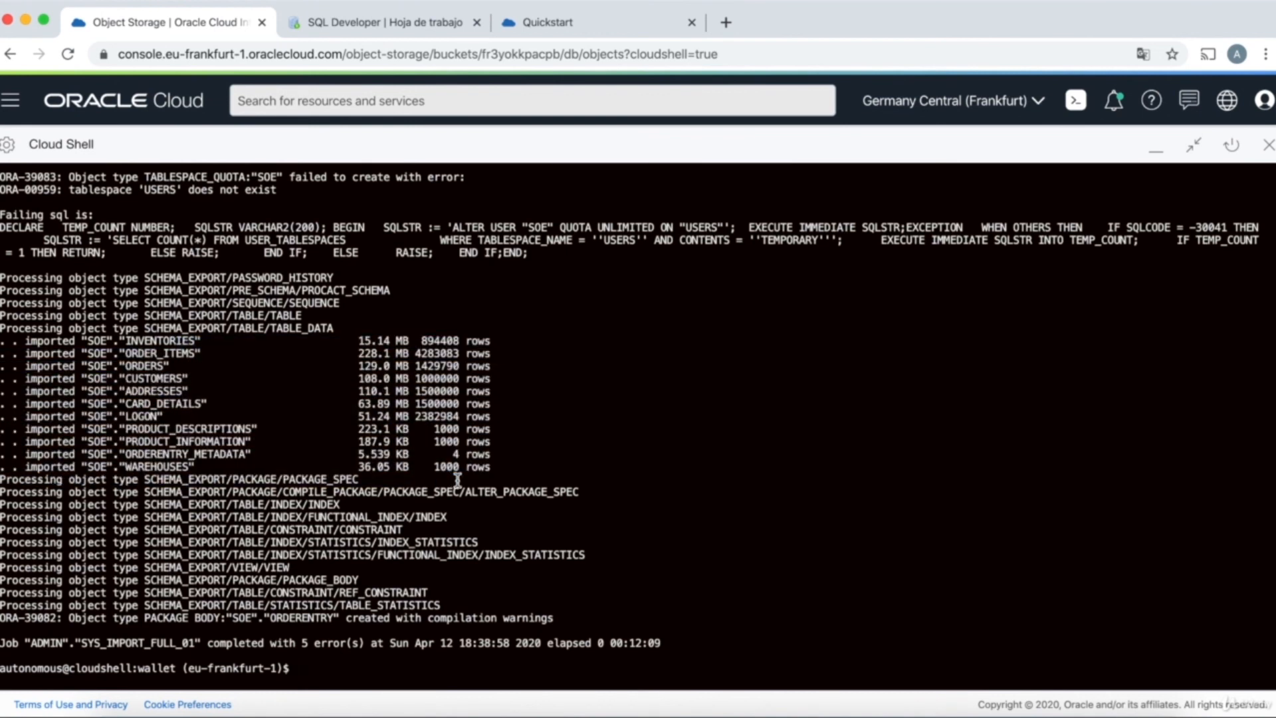